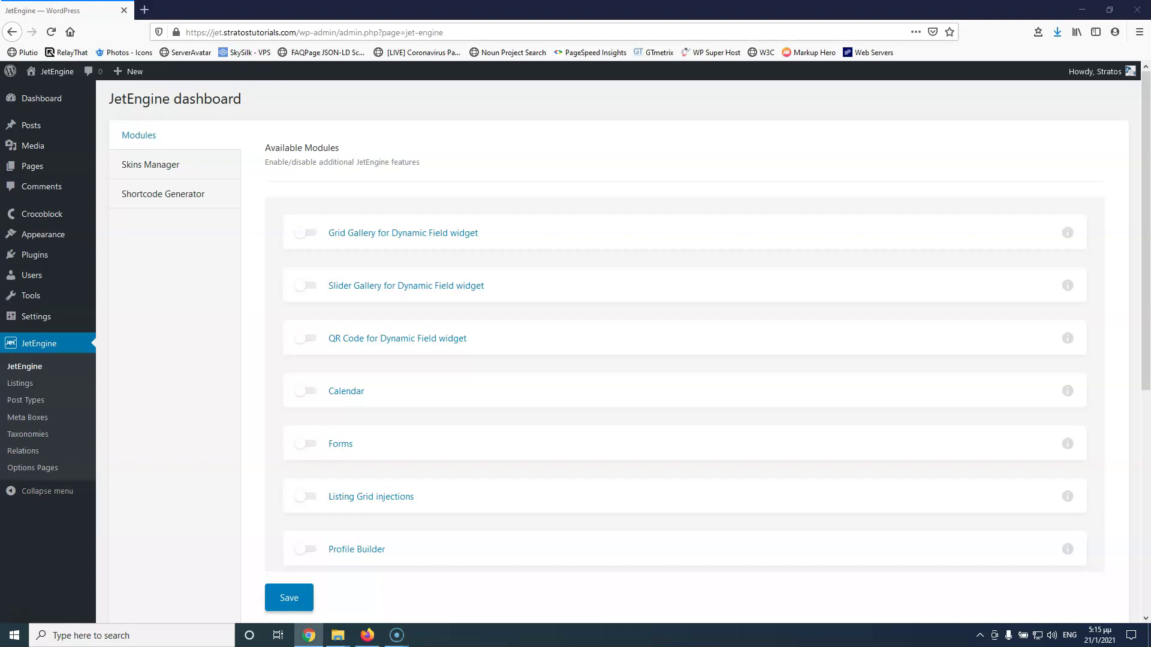
{"action": "left_click", "coordinate": [144, 9]}
{"action": "type", "text": "https://crocoblock.com/knowledge-base/article-category/jet-engine/"}
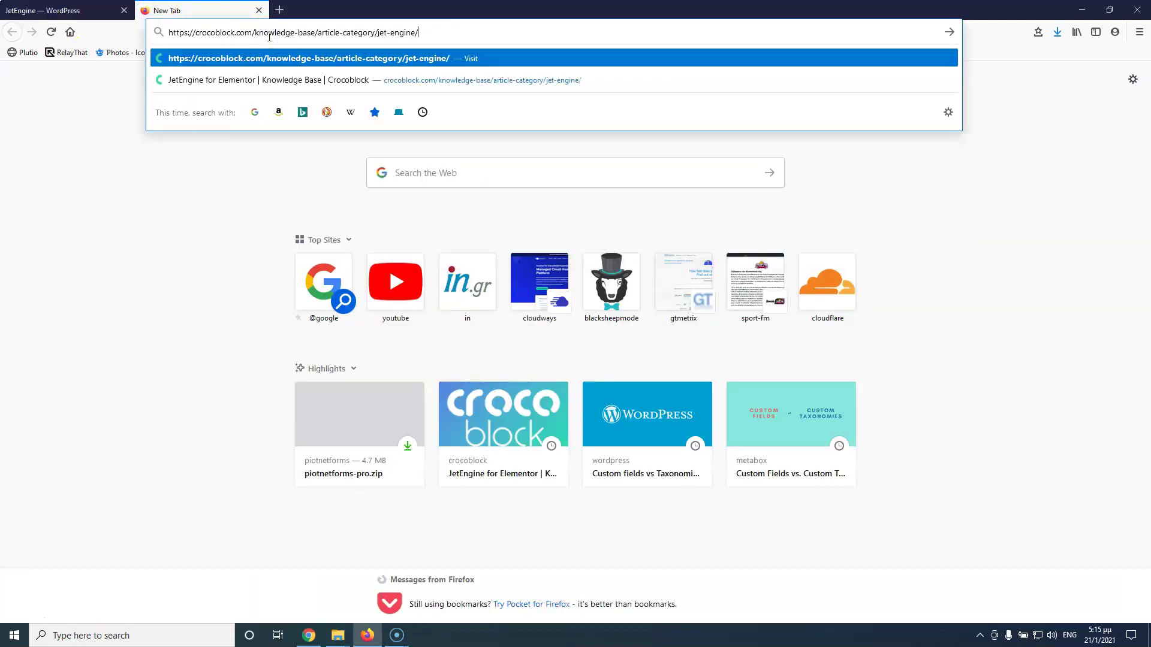
{"action": "key", "text": "Return"}
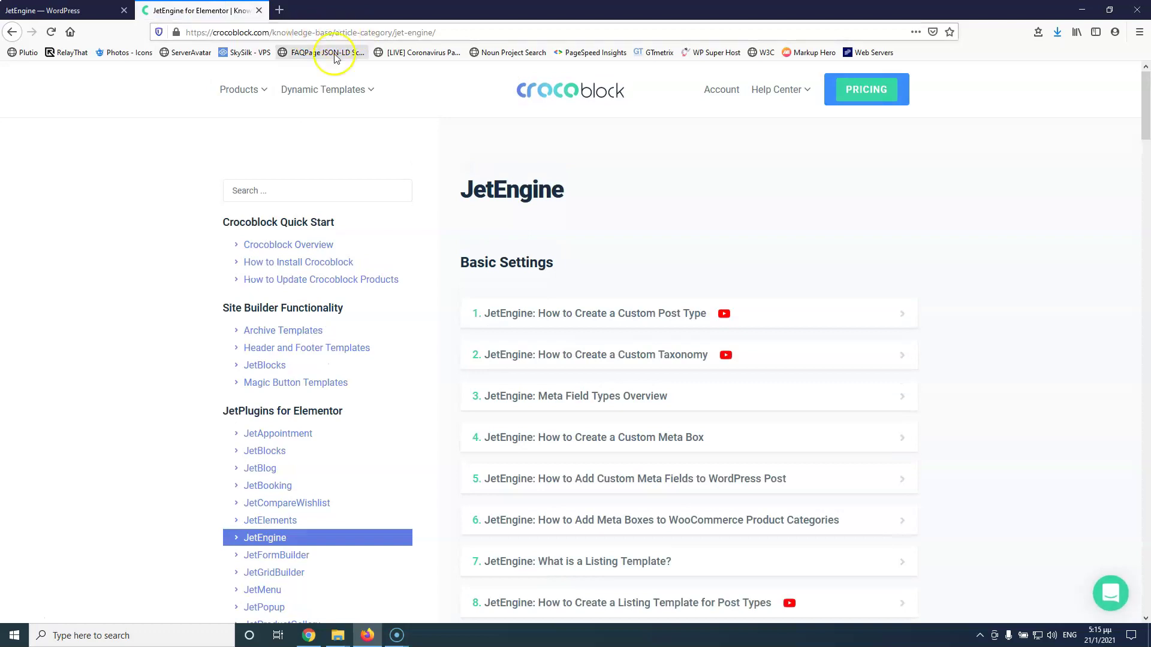
Shorten the address to crocoblock.com/knowledge-base/ and open the JetEngine section from the JetPlugins for Elementor list
{"action": "left_click_drag", "start_coordinate": [334, 32], "coordinate": [524, 32]}
{"action": "key", "text": "BackSpace"}
{"action": "key", "text": "Return"}
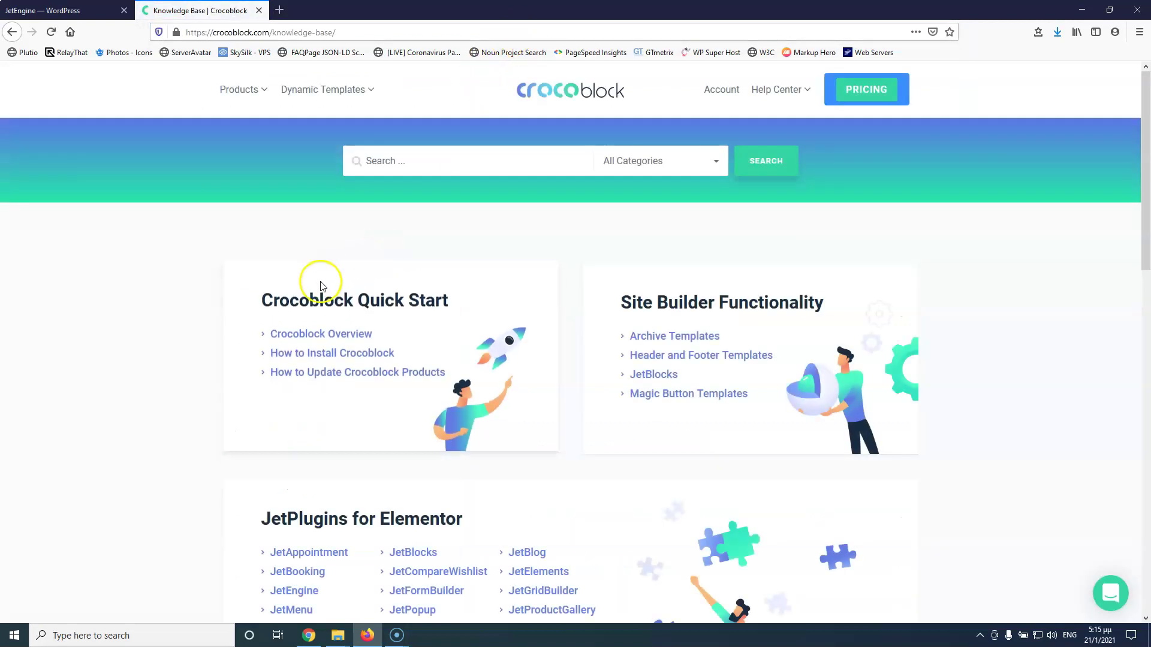
{"action": "scroll", "coordinate": [321, 283], "scroll_direction": "down", "scroll_amount": 3}
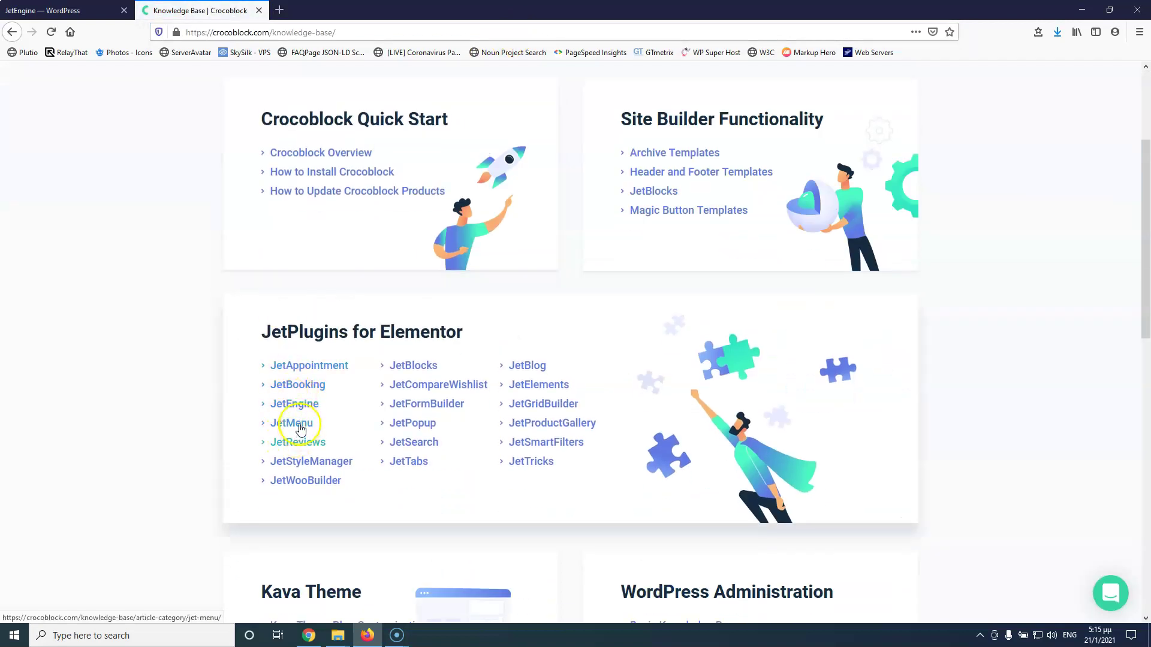
{"action": "left_click", "coordinate": [295, 404]}
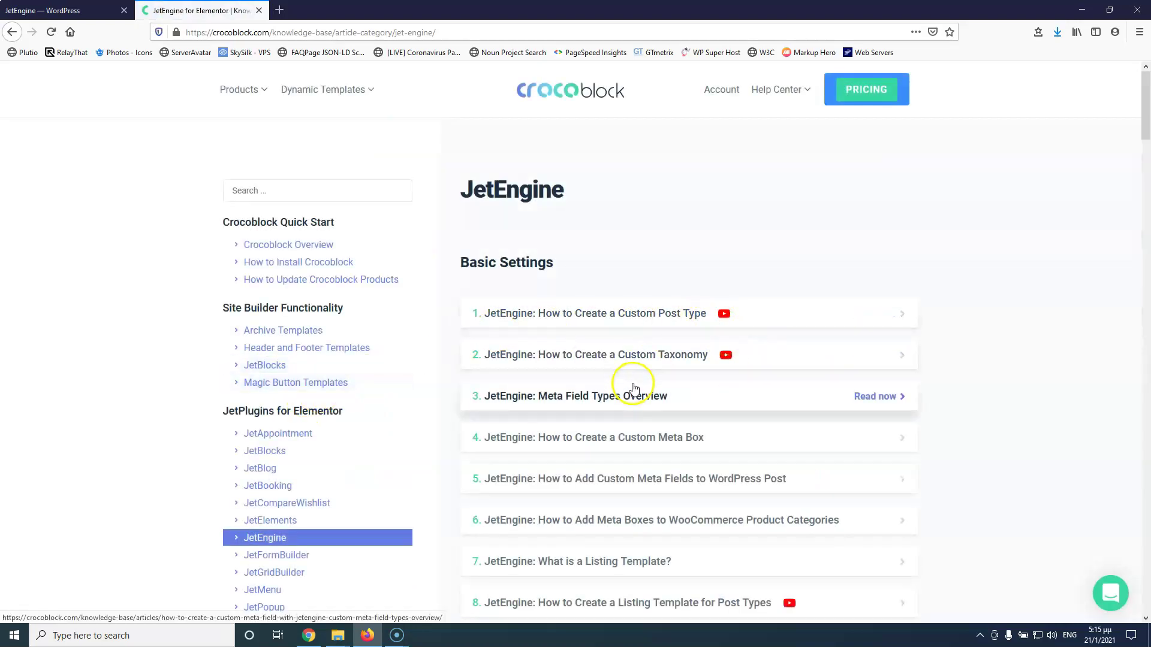
Look through the JetEngine knowledge base articles, and close the knowledge base tab
{"action": "scroll", "coordinate": [634, 386], "scroll_direction": "down", "scroll_amount": 11}
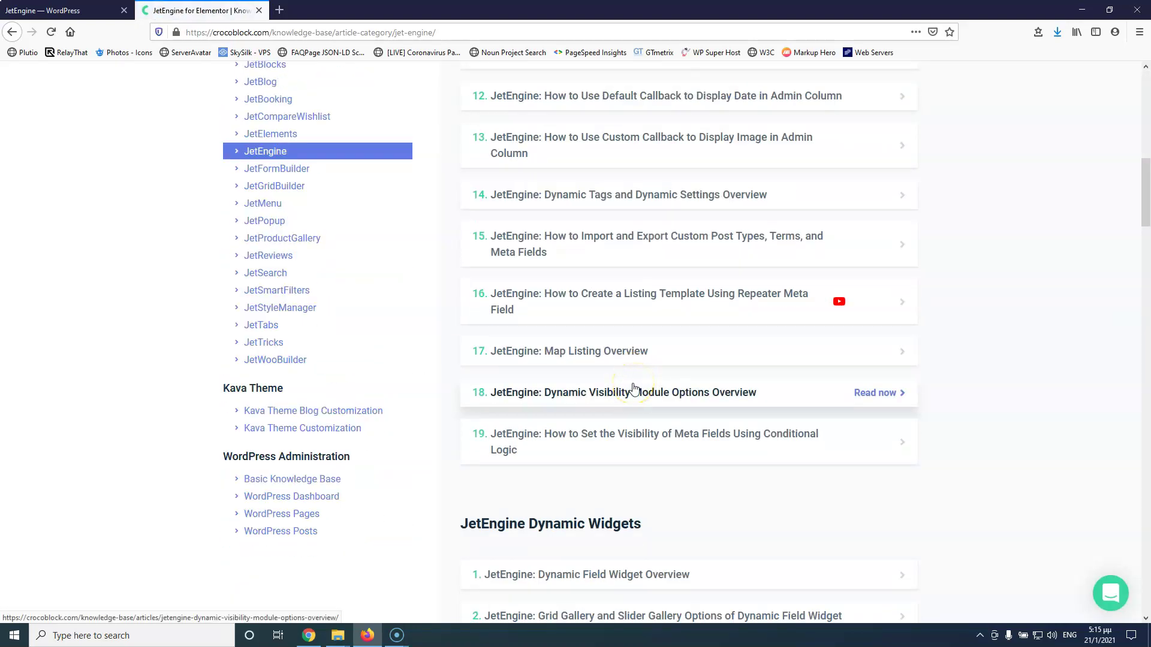
{"action": "scroll", "coordinate": [634, 389], "scroll_direction": "up", "scroll_amount": 11}
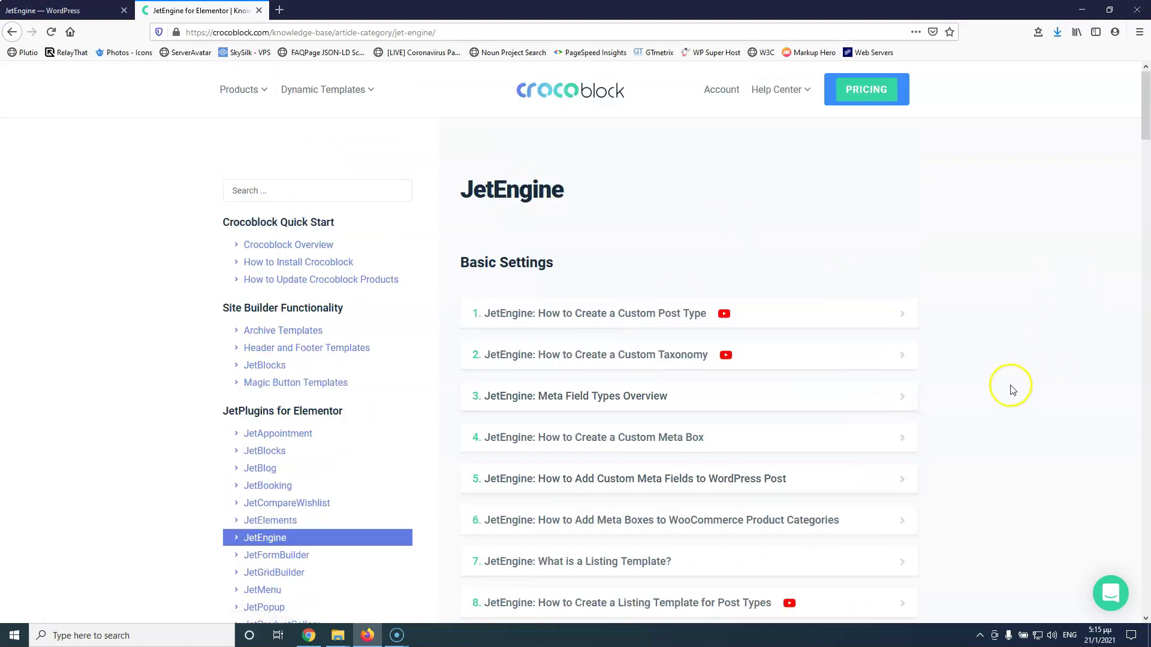
{"action": "scroll", "coordinate": [1010, 388], "scroll_direction": "down", "scroll_amount": 11}
{"action": "scroll", "coordinate": [1013, 390], "scroll_direction": "up", "scroll_amount": 10}
{"action": "left_click", "coordinate": [259, 11]}
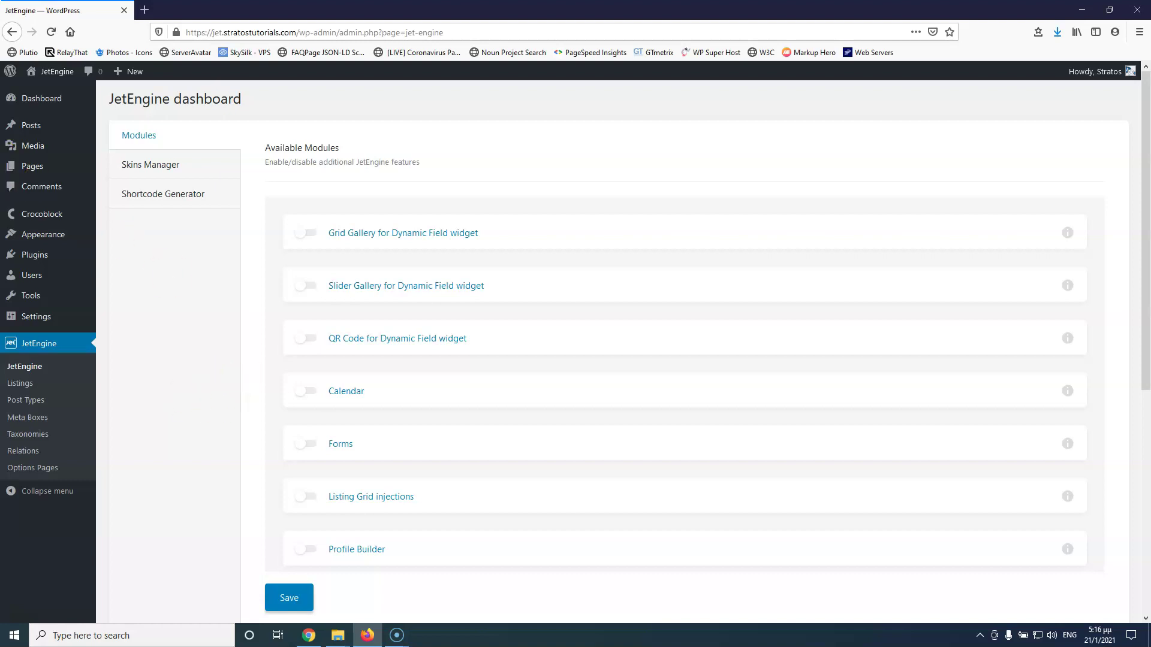
Open JetEngine's custom post types list and show the built-in post types
{"action": "mouse_move", "coordinate": [31, 129]}
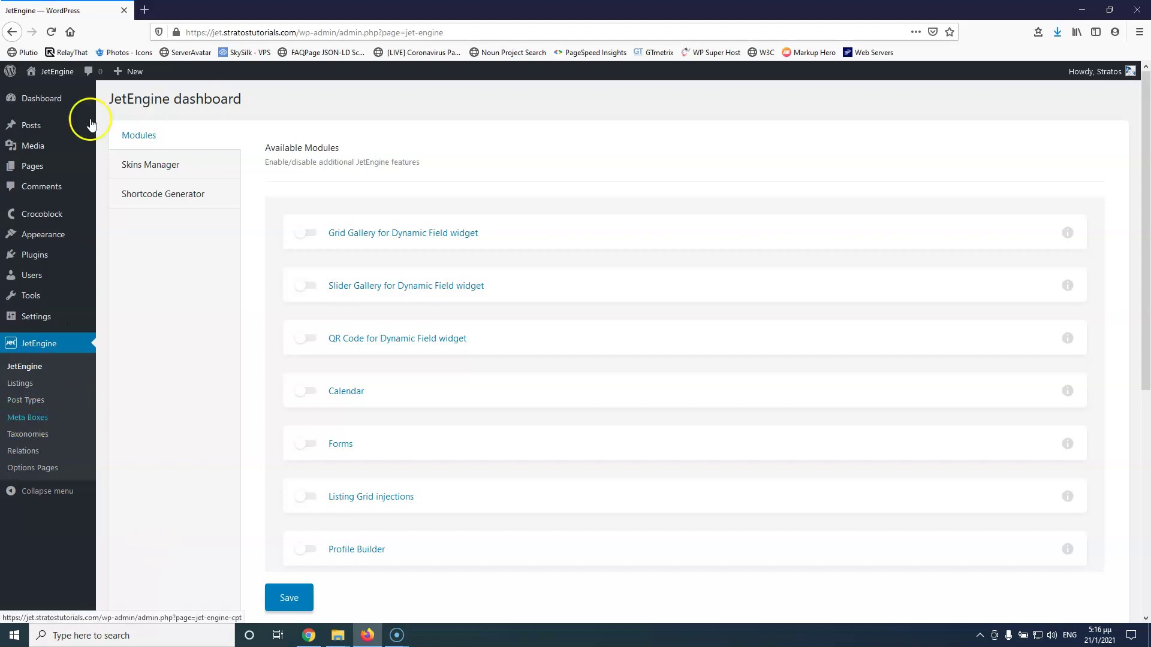
{"action": "left_click", "coordinate": [32, 405]}
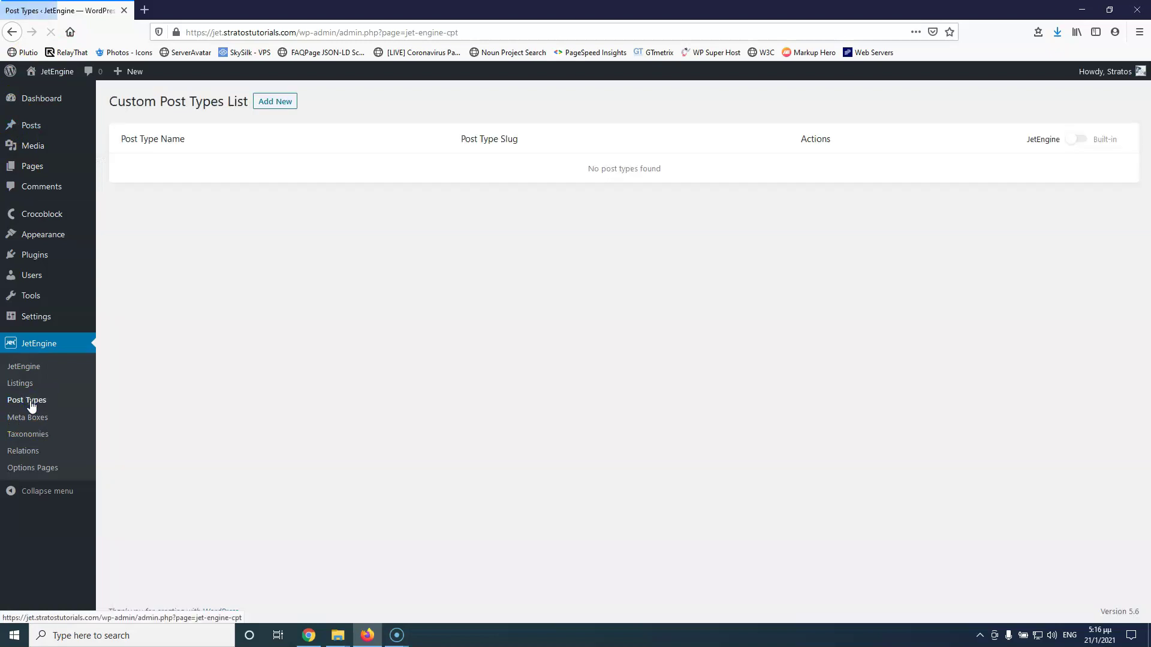
{"action": "left_click", "coordinate": [1083, 140]}
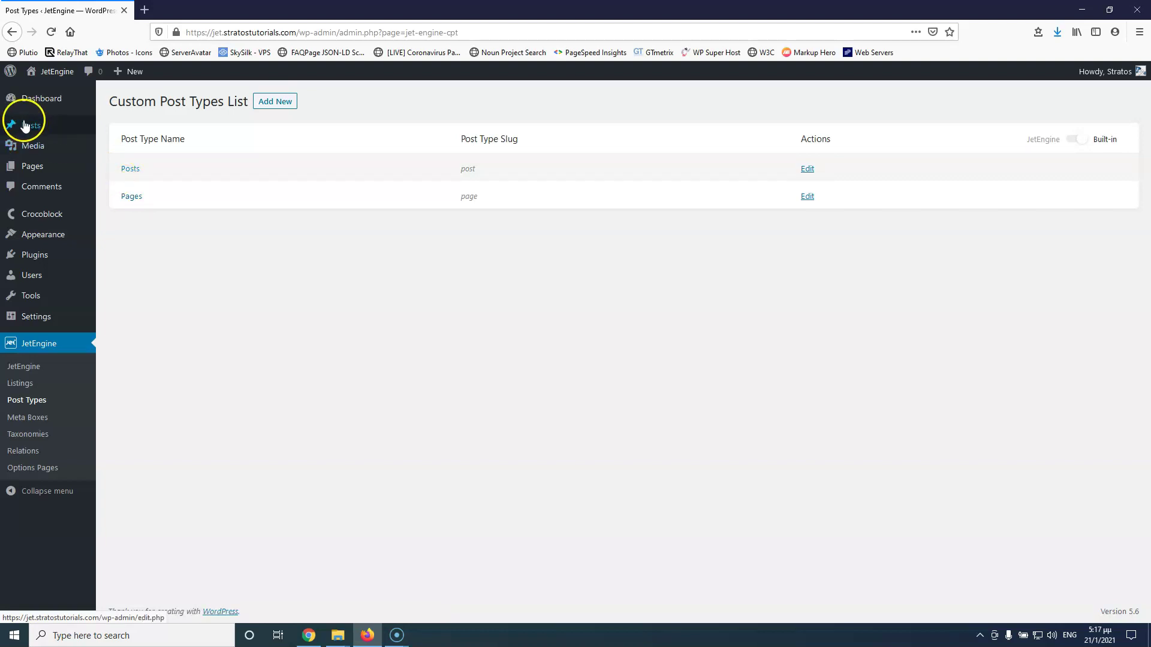
View the editor for a new WordPress post in a separate tab, and close that tab
{"action": "mouse_move", "coordinate": [38, 174]}
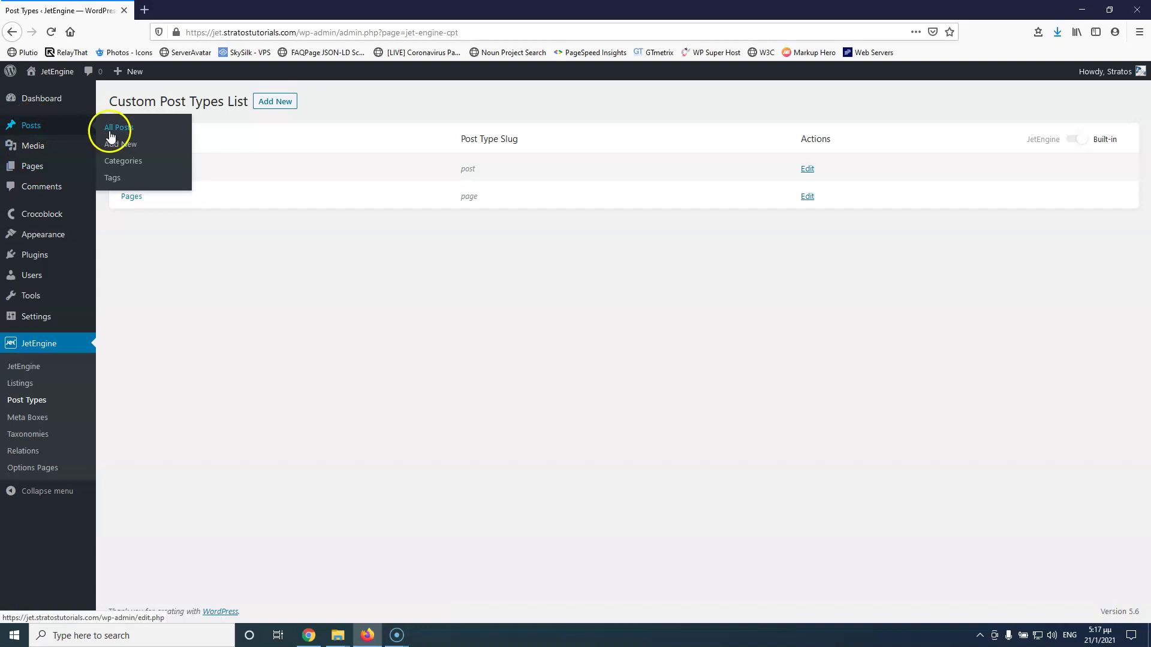
{"action": "right_click", "coordinate": [120, 146]}
{"action": "left_click", "coordinate": [142, 157]}
{"action": "left_click", "coordinate": [205, 11]}
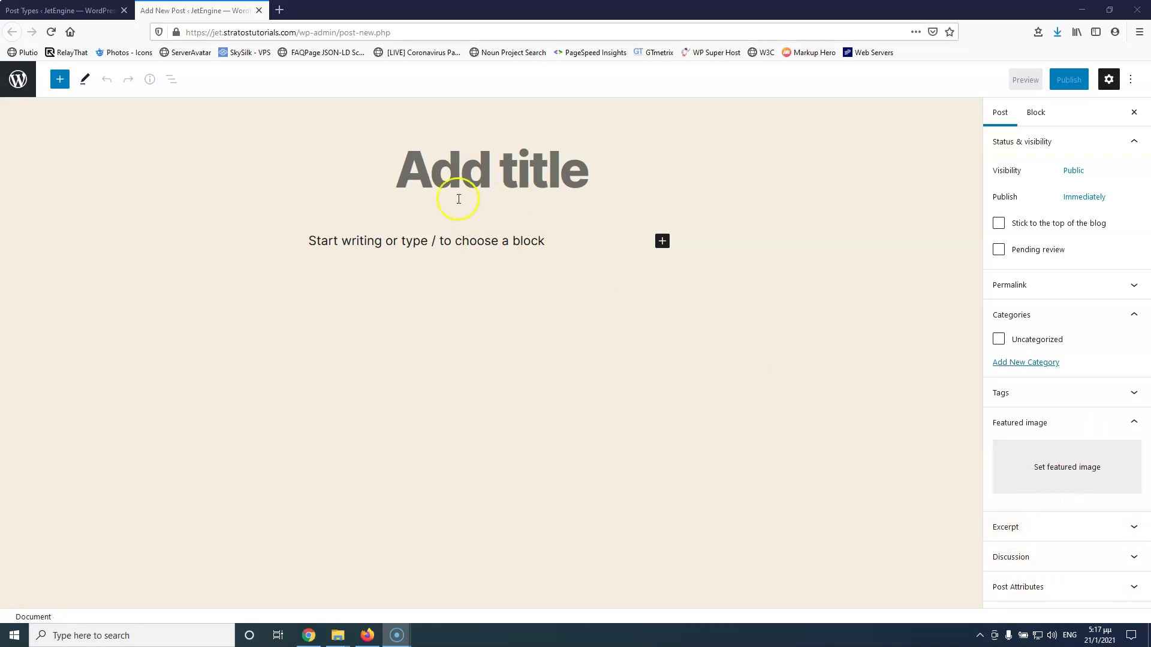
{"action": "left_click", "coordinate": [37, 8]}
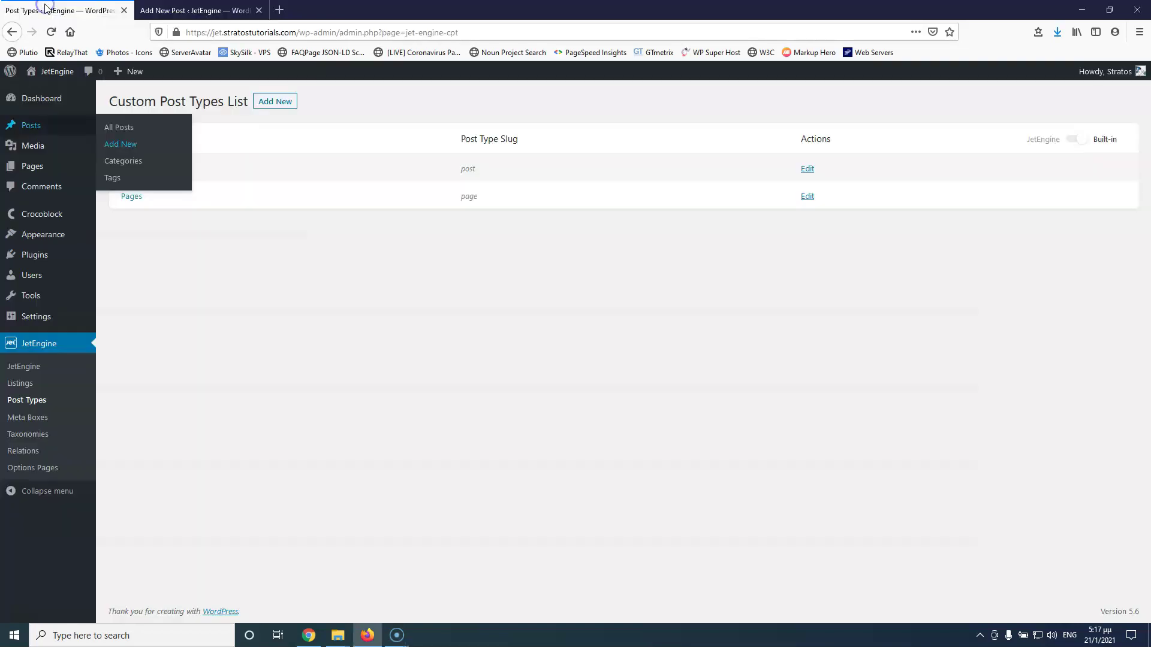
{"action": "left_click", "coordinate": [265, 9]}
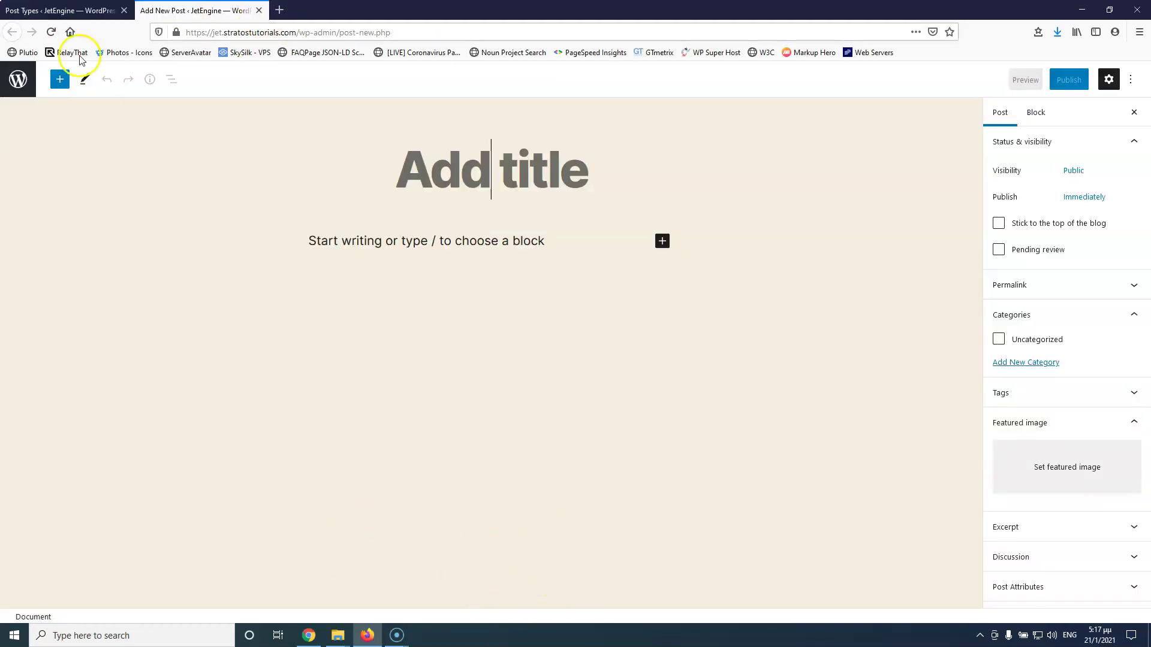
{"action": "left_click", "coordinate": [259, 10]}
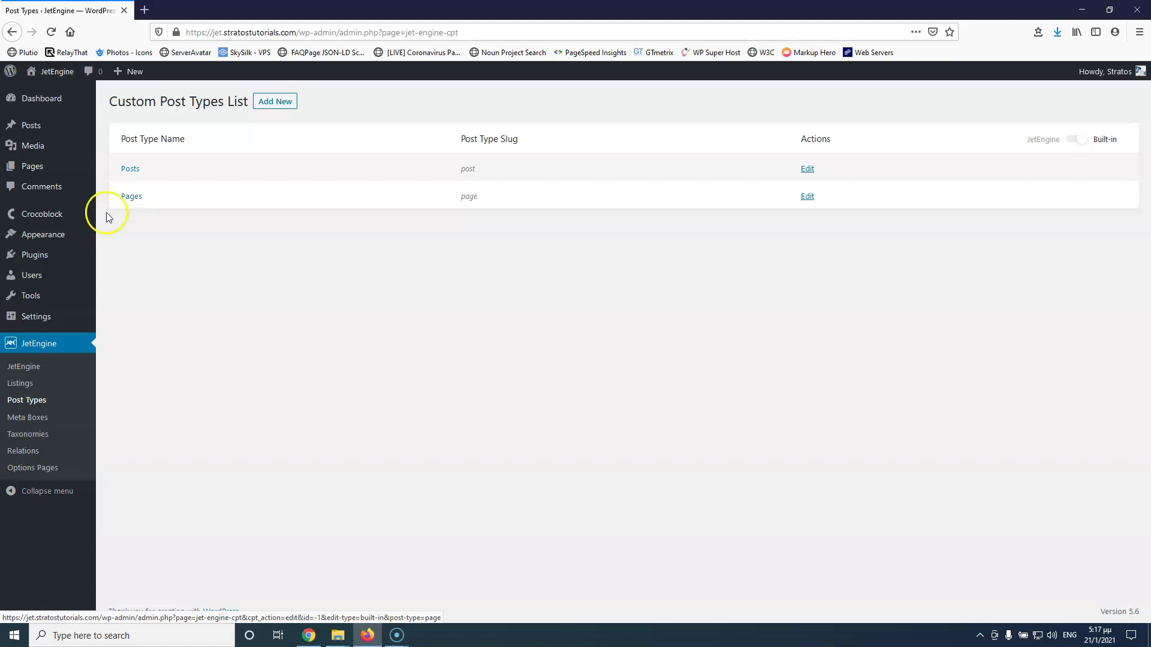
Switch the list back to JetEngine post types and start a new post type with its General Settings expanded
{"action": "left_click", "coordinate": [1080, 142]}
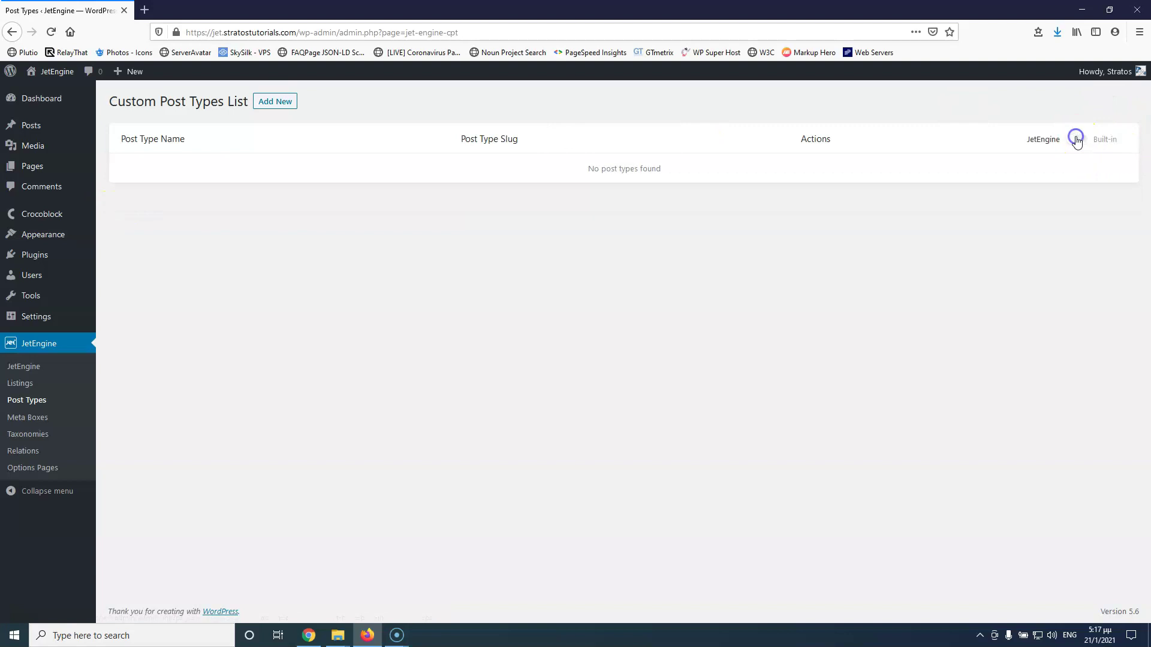
{"action": "left_click", "coordinate": [271, 102]}
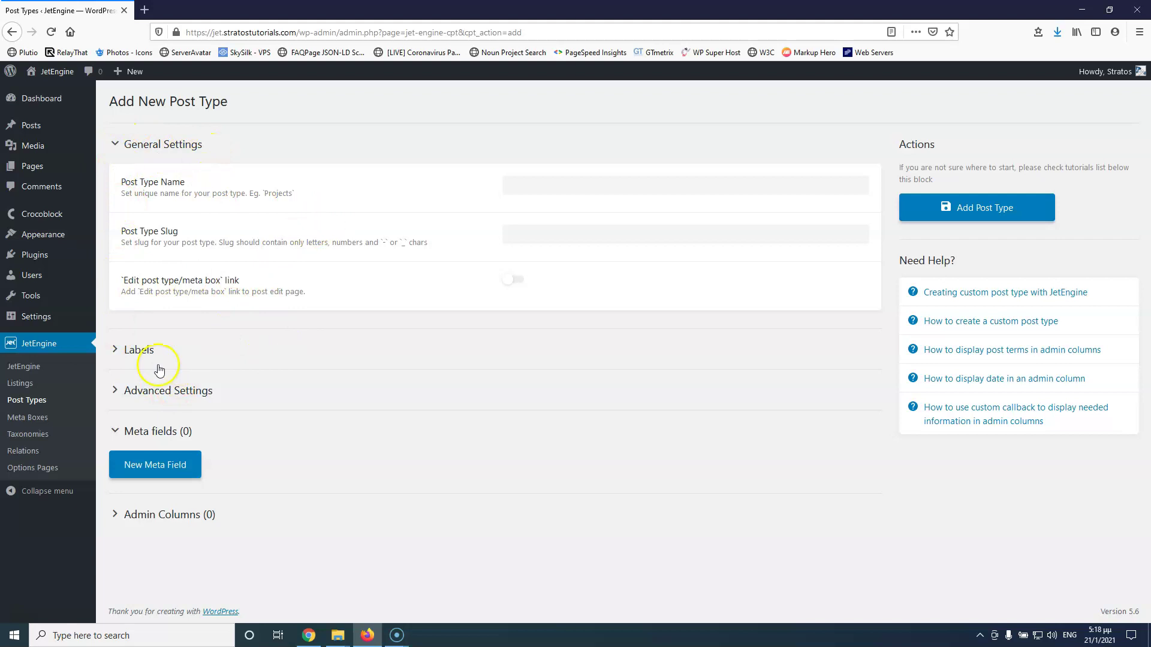
{"action": "left_click", "coordinate": [115, 144]}
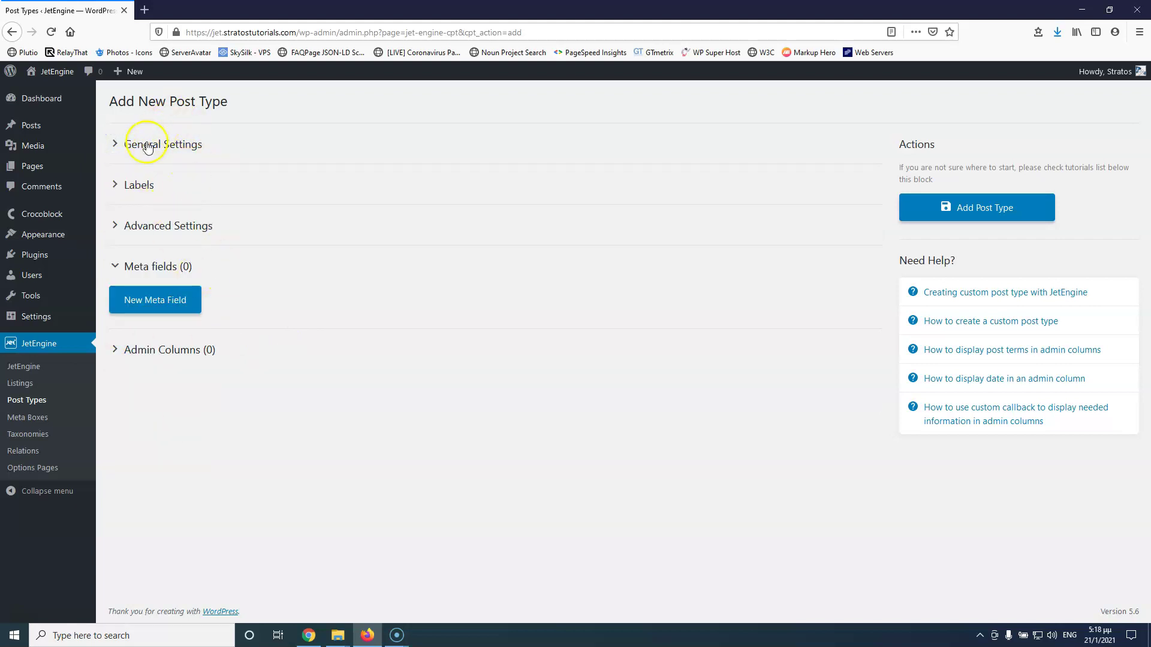
{"action": "left_click", "coordinate": [114, 147]}
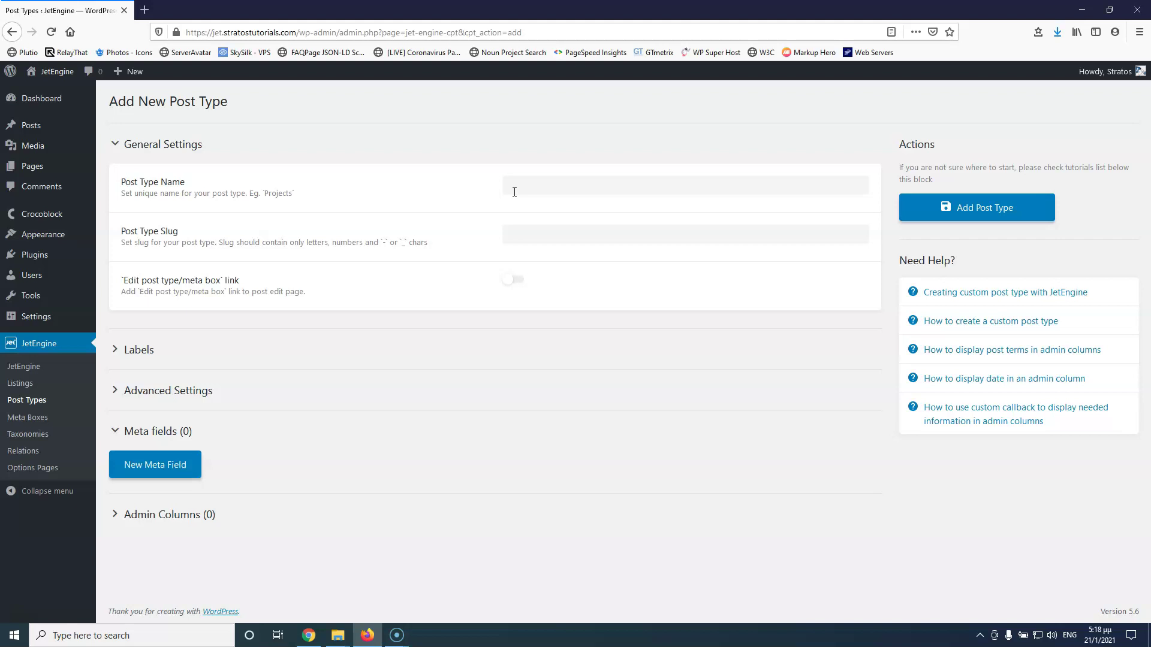
Name the new post type "Recipe" and set its slug to "recipe"
{"action": "left_click", "coordinate": [520, 192]}
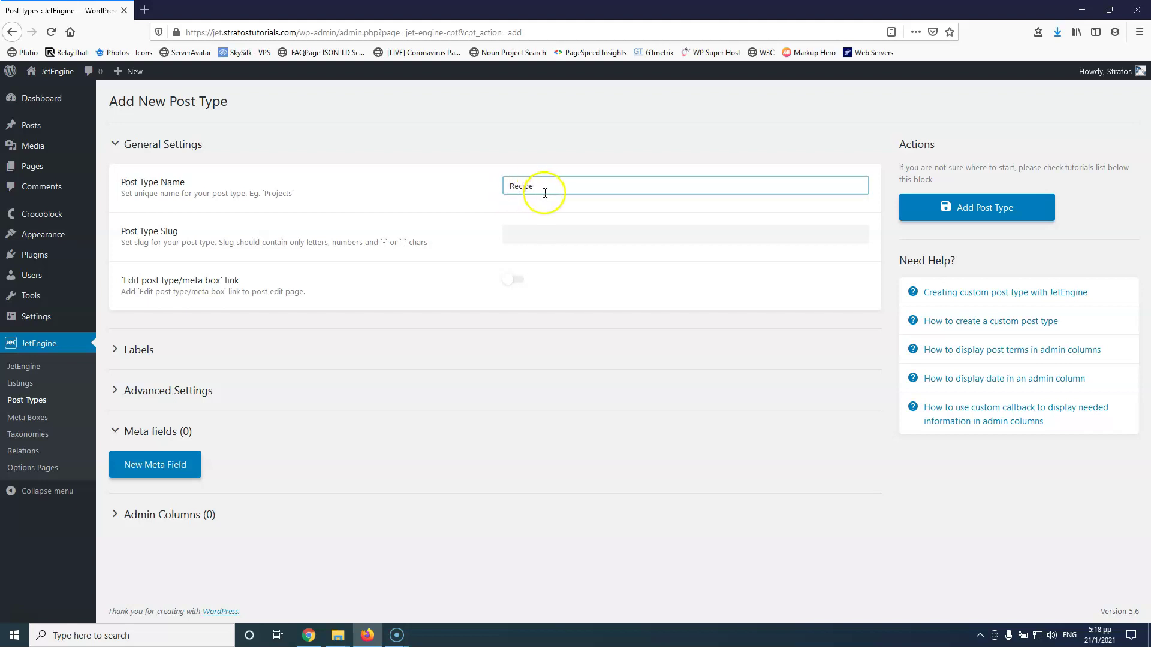
{"action": "left_click", "coordinate": [613, 233]}
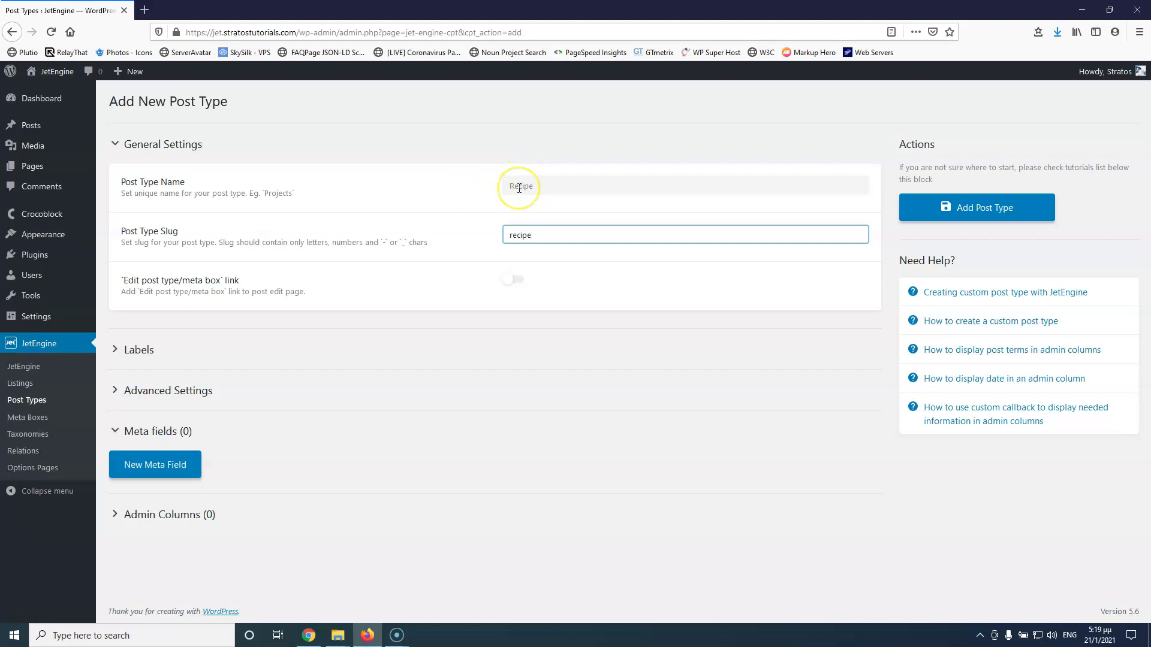
{"action": "left_click", "coordinate": [540, 185]}
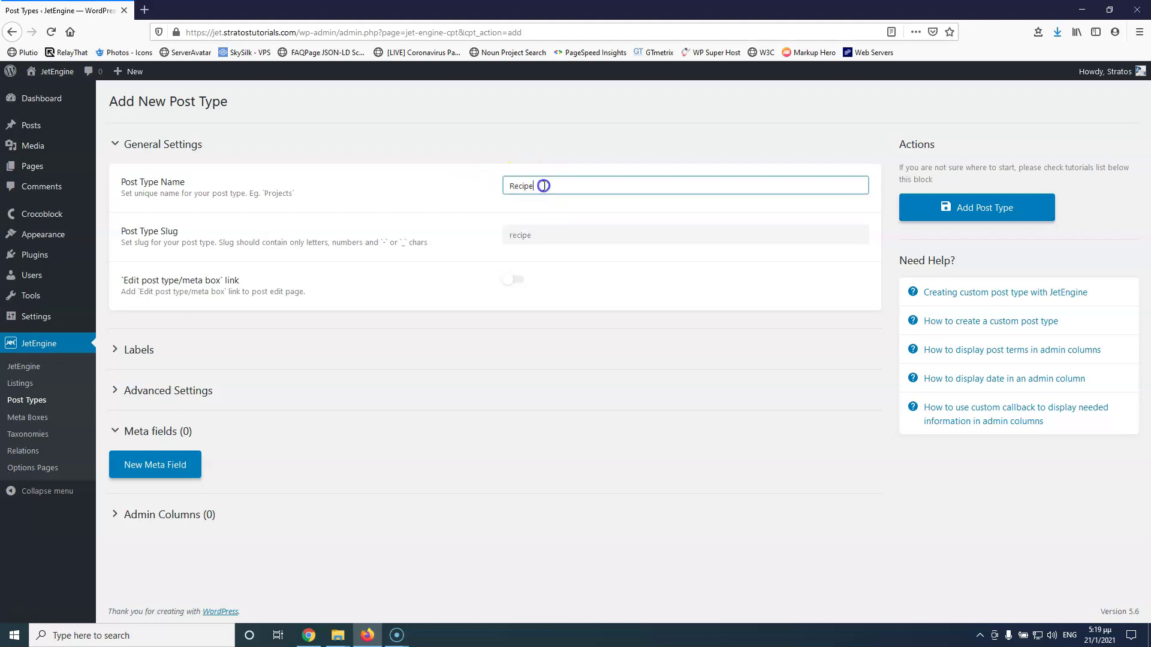
{"action": "mouse_move", "coordinate": [521, 235]}
{"action": "left_mouse_down"}
{"action": "mouse_move", "coordinate": [494, 231]}
{"action": "mouse_move", "coordinate": [526, 236]}
{"action": "left_mouse_up"}
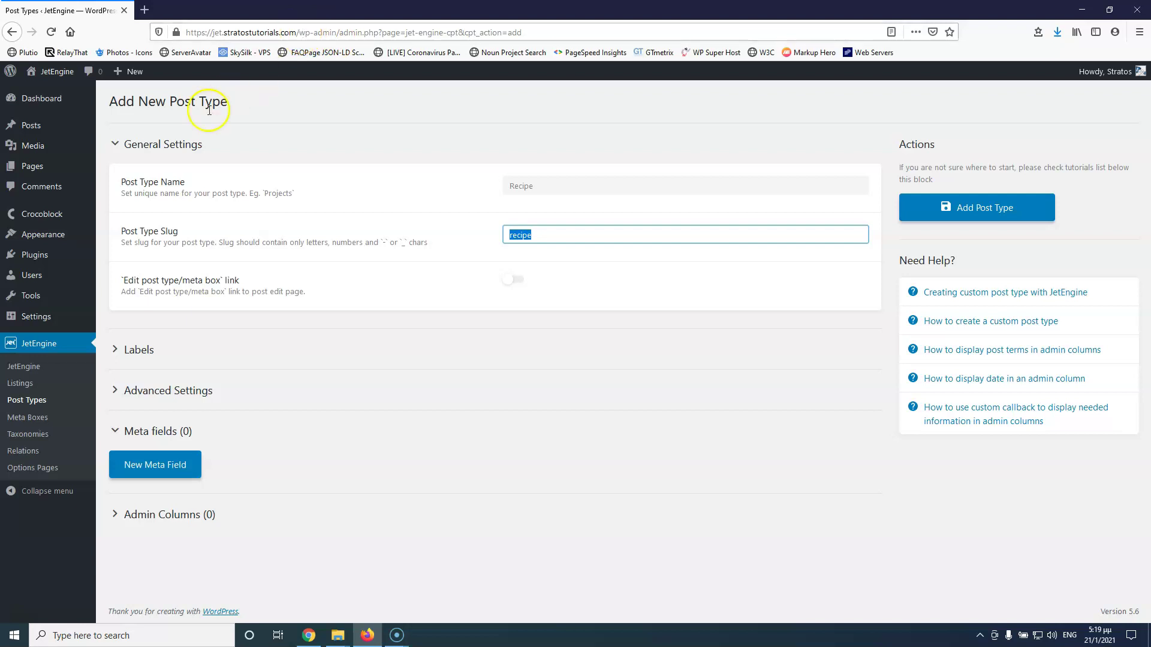
Open the list of all pages in a new tab and view the Sample Page in another tab
{"action": "mouse_move", "coordinate": [33, 166]}
{"action": "middle_click", "coordinate": [117, 172]}
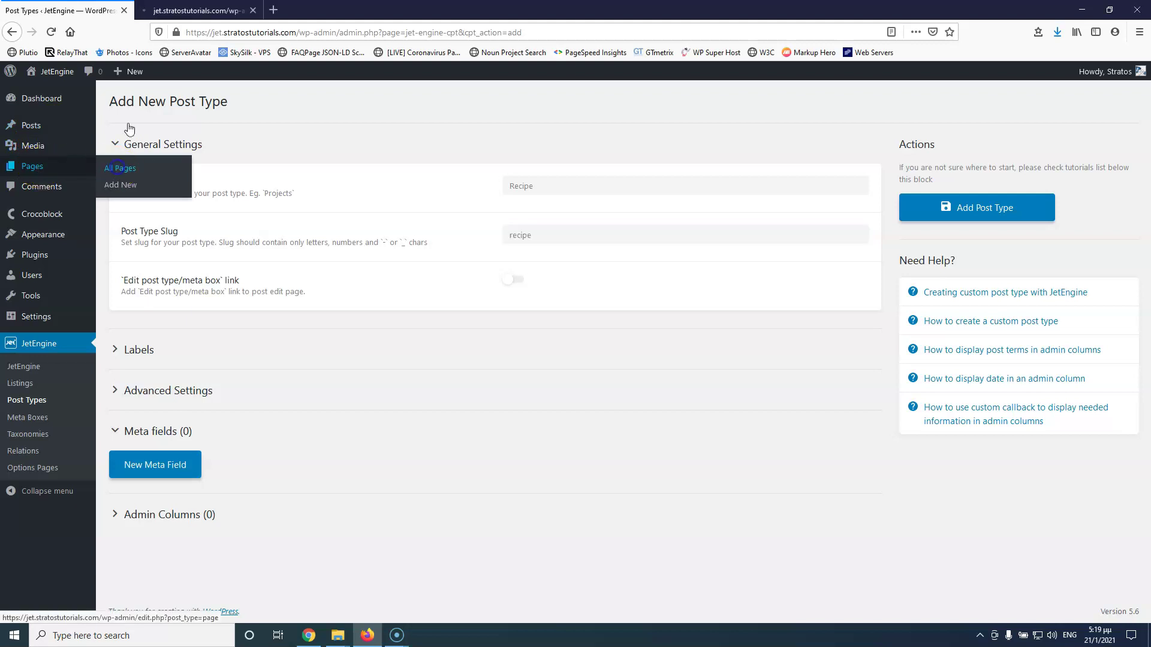
{"action": "left_click", "coordinate": [186, 11]}
{"action": "mouse_move", "coordinate": [144, 226]}
{"action": "middle_click", "coordinate": [232, 244]}
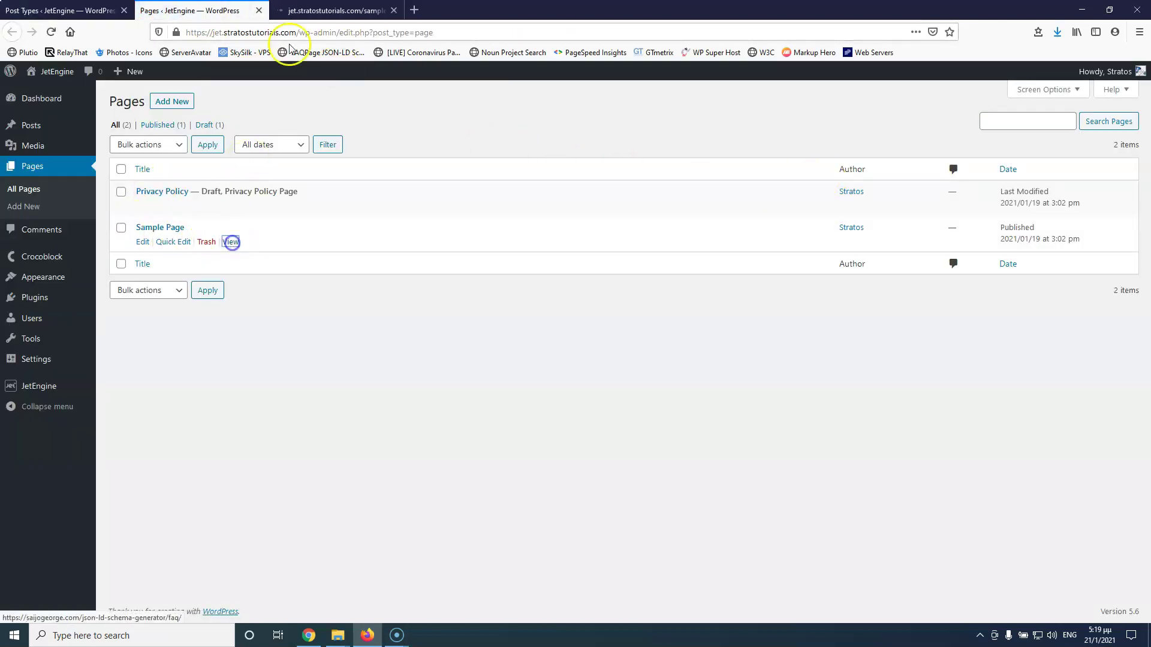
{"action": "left_click", "coordinate": [304, 10]}
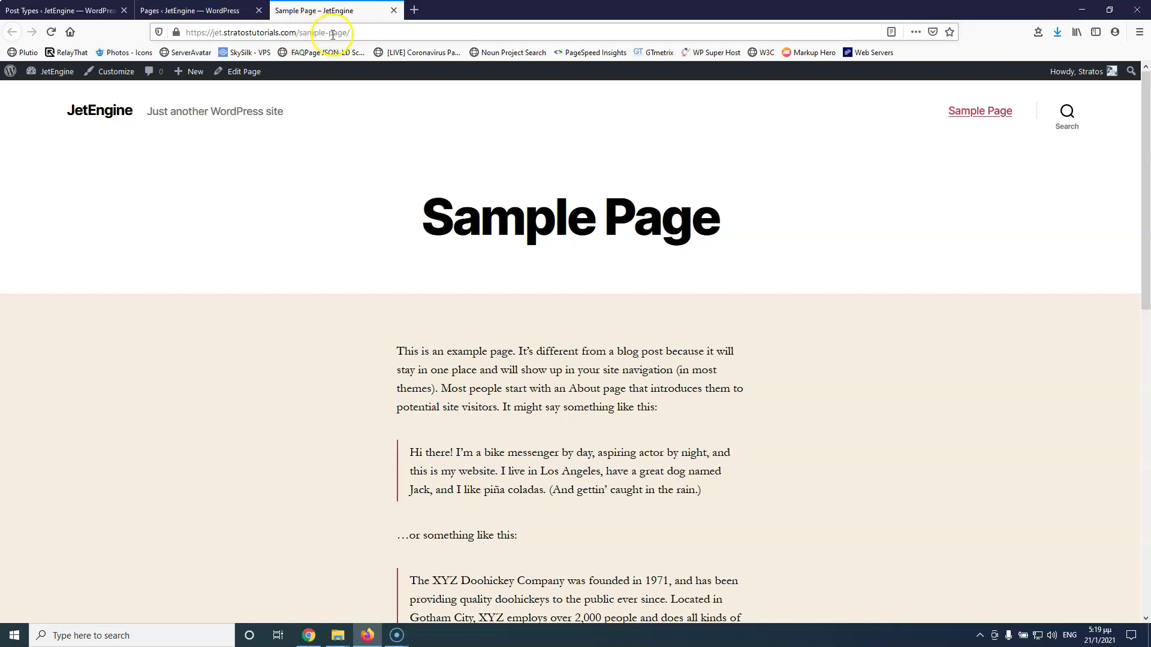
Examine the slug part of the Sample Page's web address, and return to the new post type form
{"action": "left_click_drag", "start_coordinate": [298, 32], "coordinate": [342, 32]}
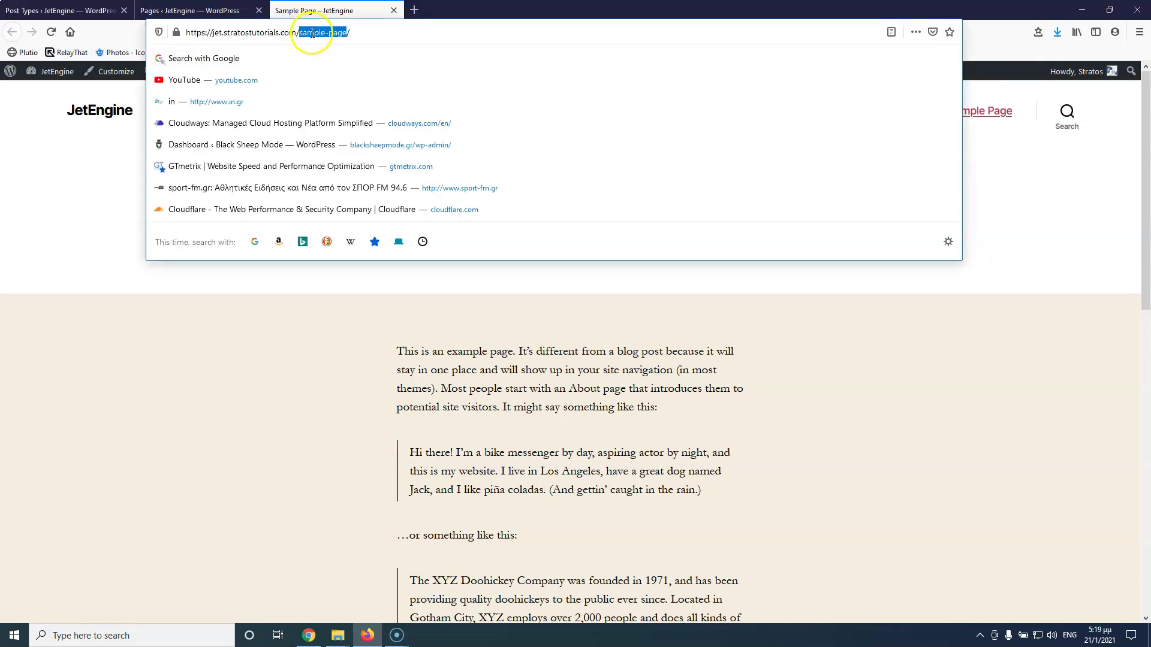
{"action": "left_click", "coordinate": [300, 433]}
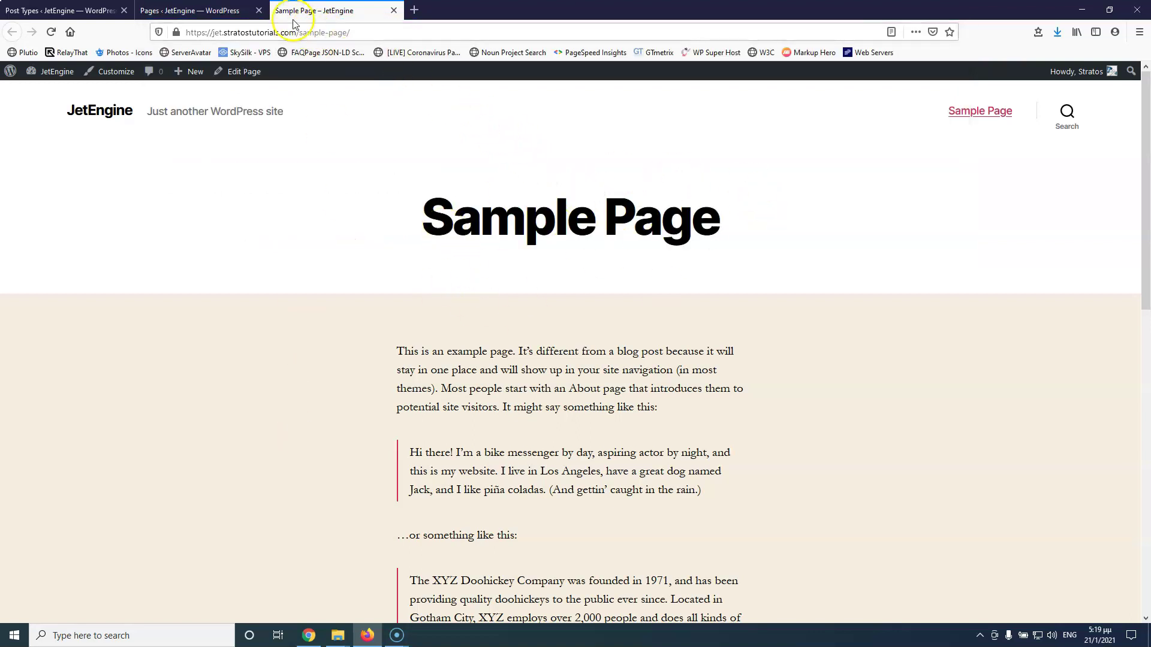
{"action": "left_click_drag", "start_coordinate": [300, 32], "coordinate": [340, 32]}
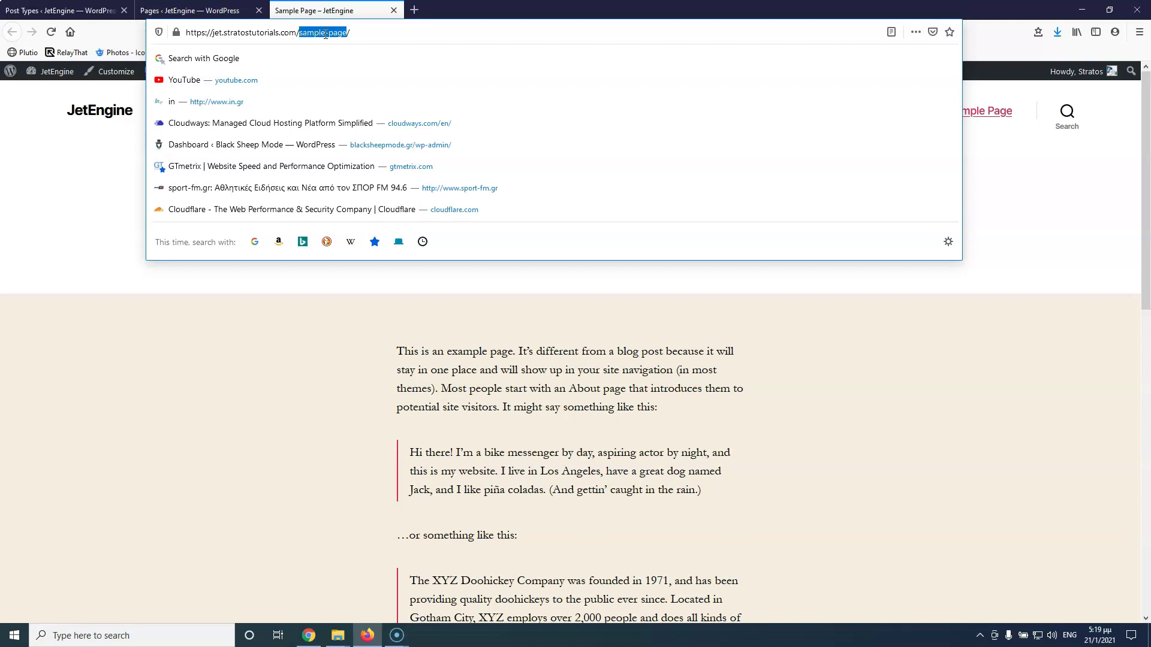
{"action": "left_click", "coordinate": [202, 7]}
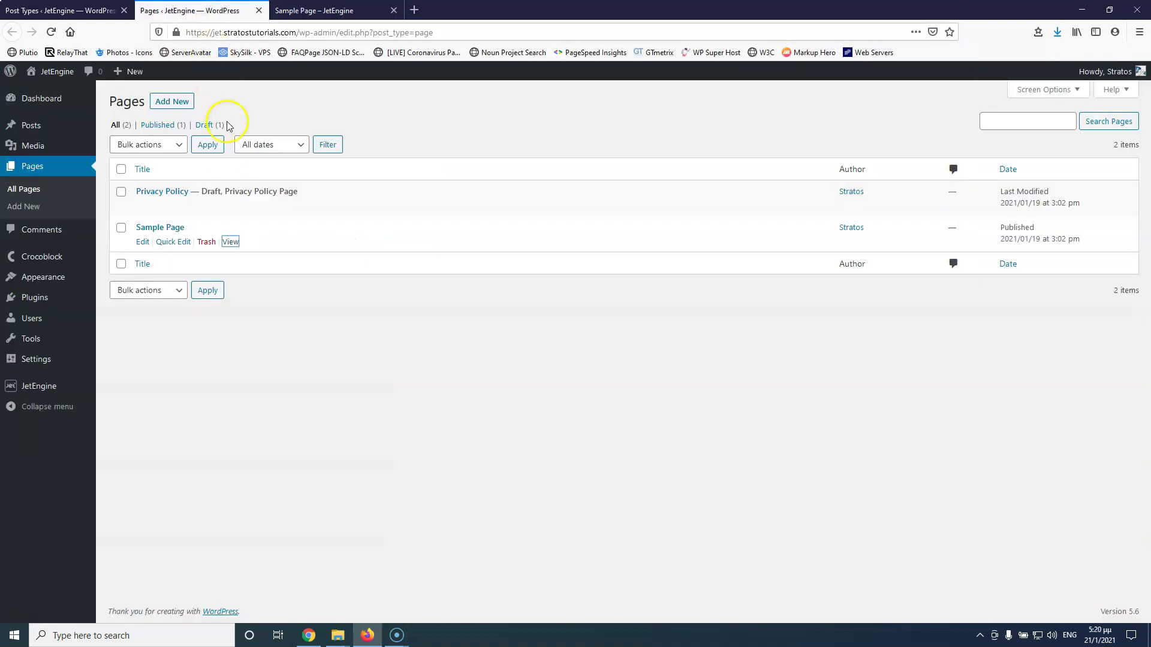
{"action": "left_click", "coordinate": [67, 10]}
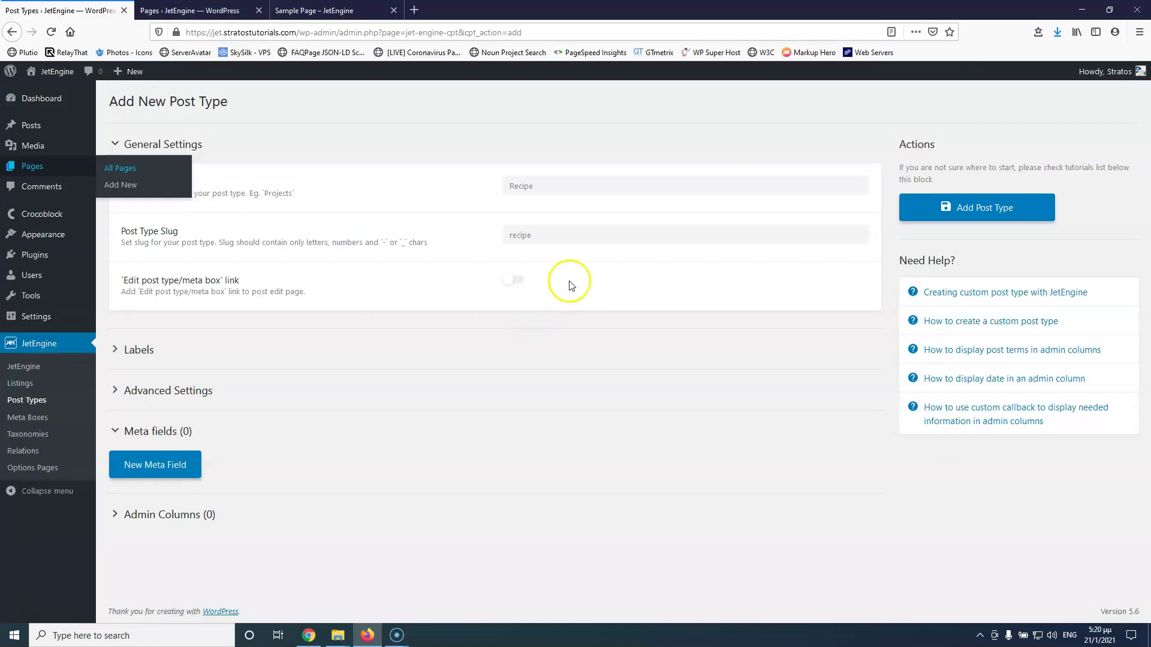
Examine the allowed characters for the slug, compare them with the Sample Page's web address, and return to the post type form
{"action": "left_click", "coordinate": [555, 236]}
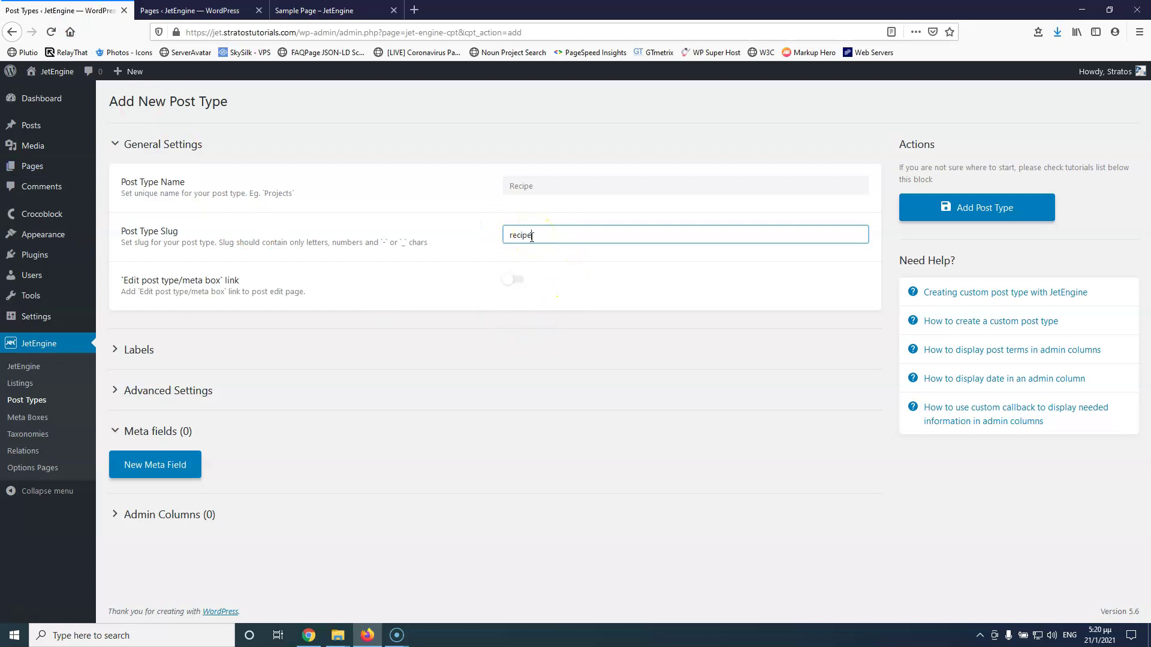
{"action": "left_click", "coordinate": [382, 241]}
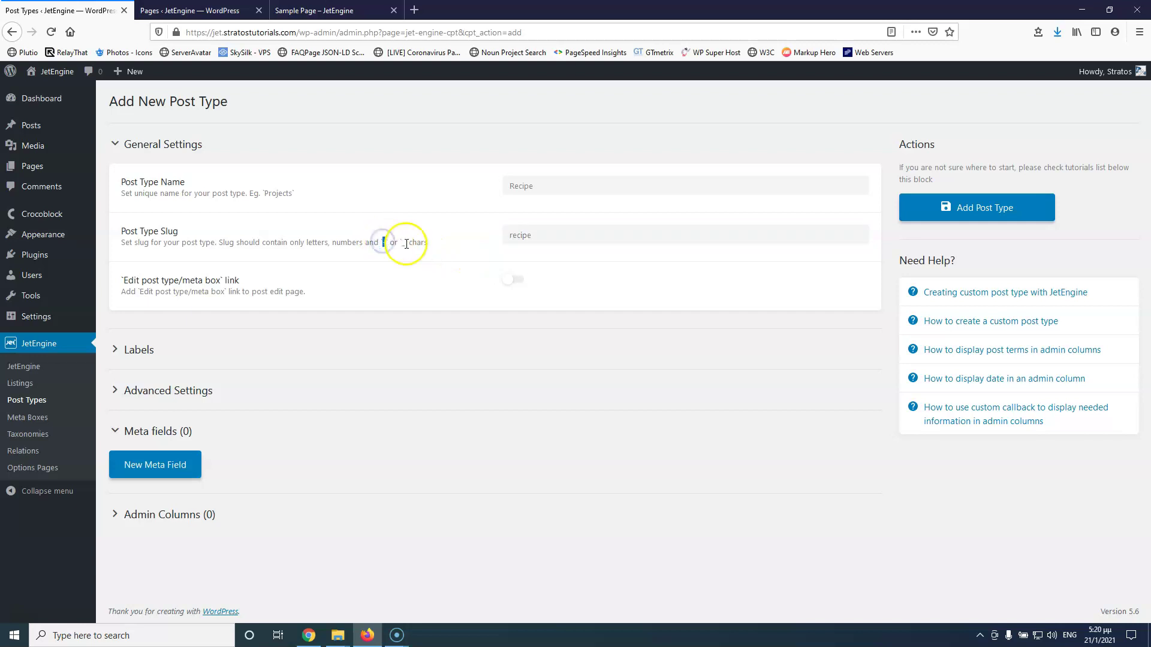
{"action": "left_click", "coordinate": [189, 10]}
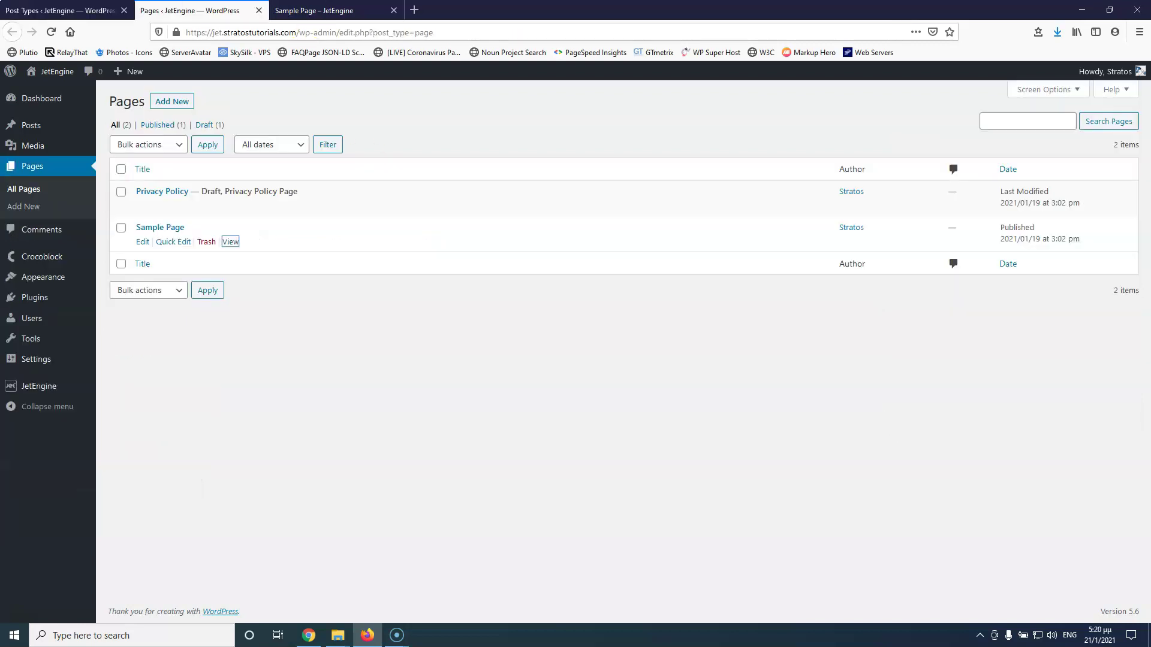
{"action": "left_click", "coordinate": [314, 10]}
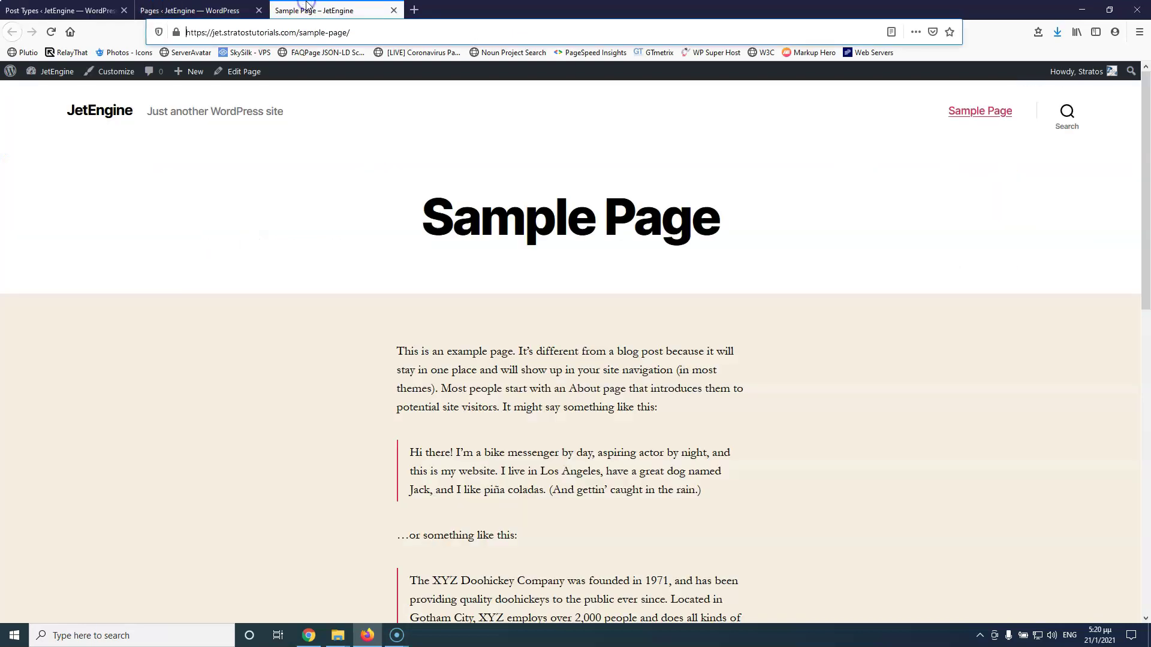
{"action": "left_click", "coordinate": [323, 32]}
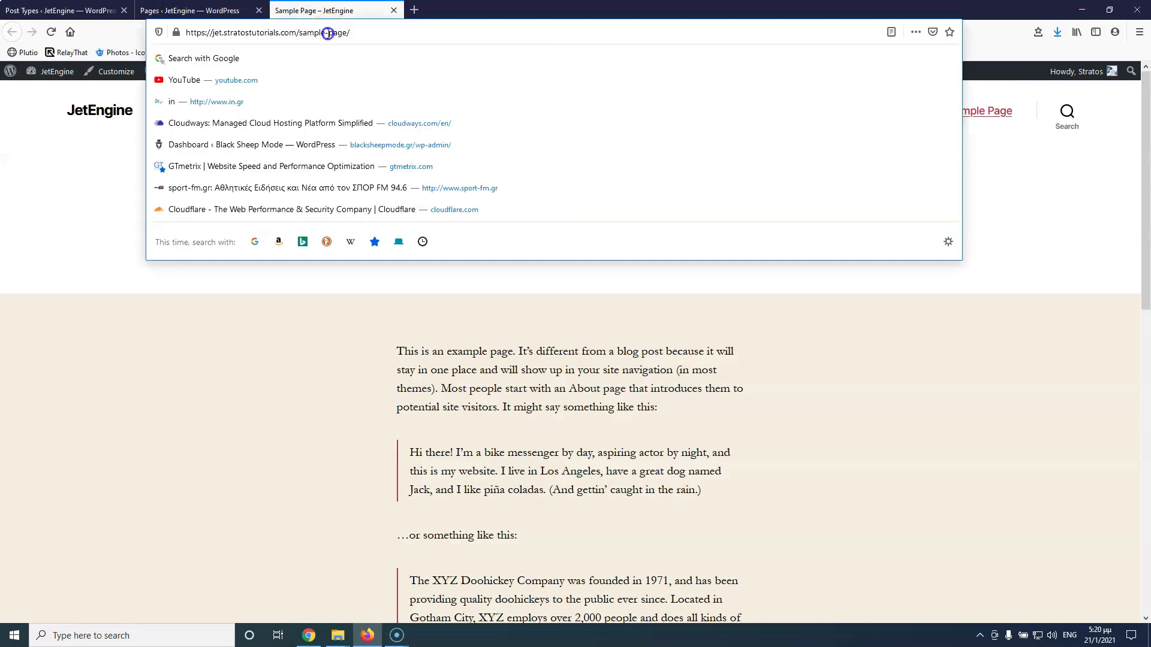
{"action": "left_click", "coordinate": [84, 10]}
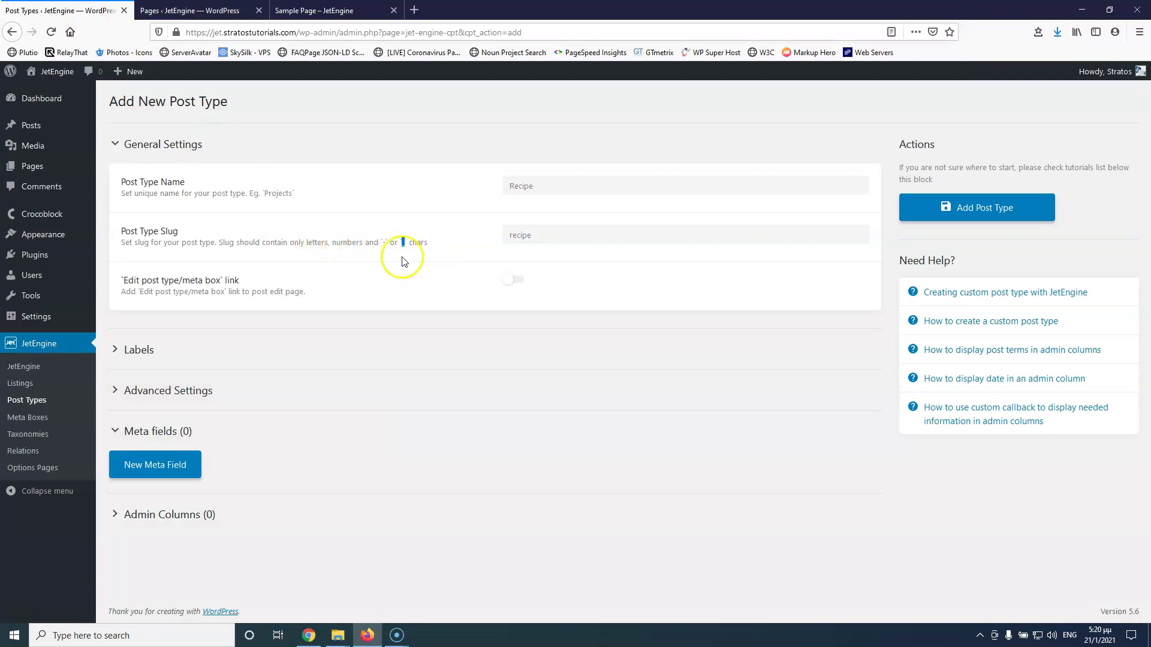
Try naming the post type "New Recipe" with the slug "new-recipe"
{"action": "left_click", "coordinate": [510, 238]}
{"action": "left_click", "coordinate": [561, 238]}
{"action": "left_click", "coordinate": [511, 183]}
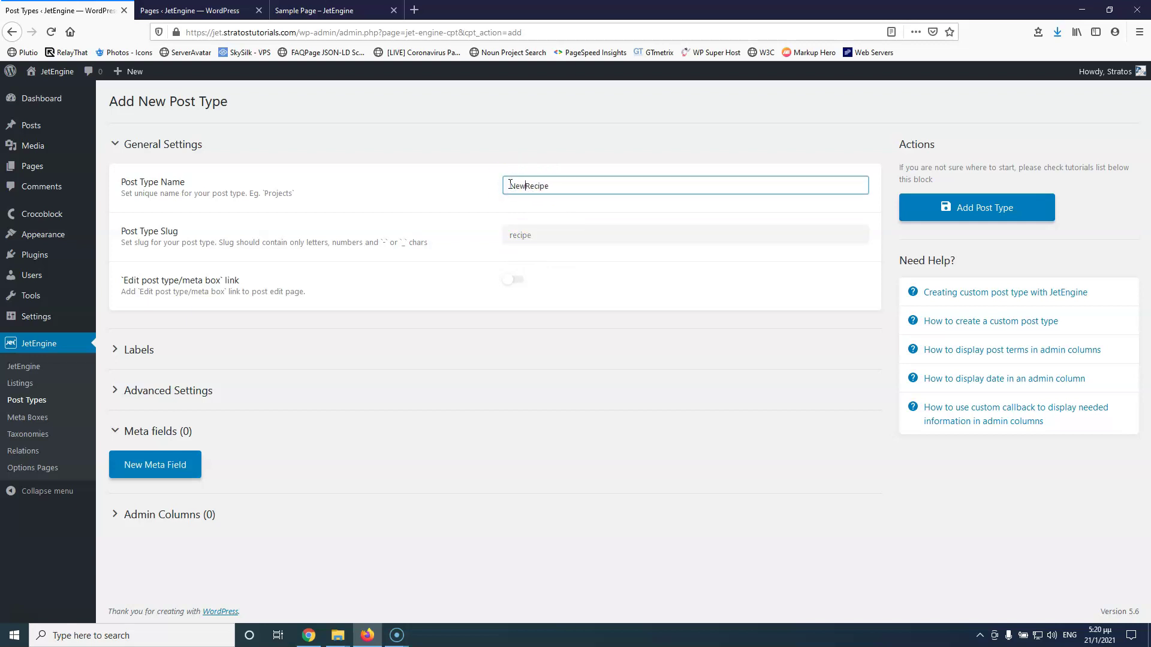
{"action": "left_click", "coordinate": [509, 236]}
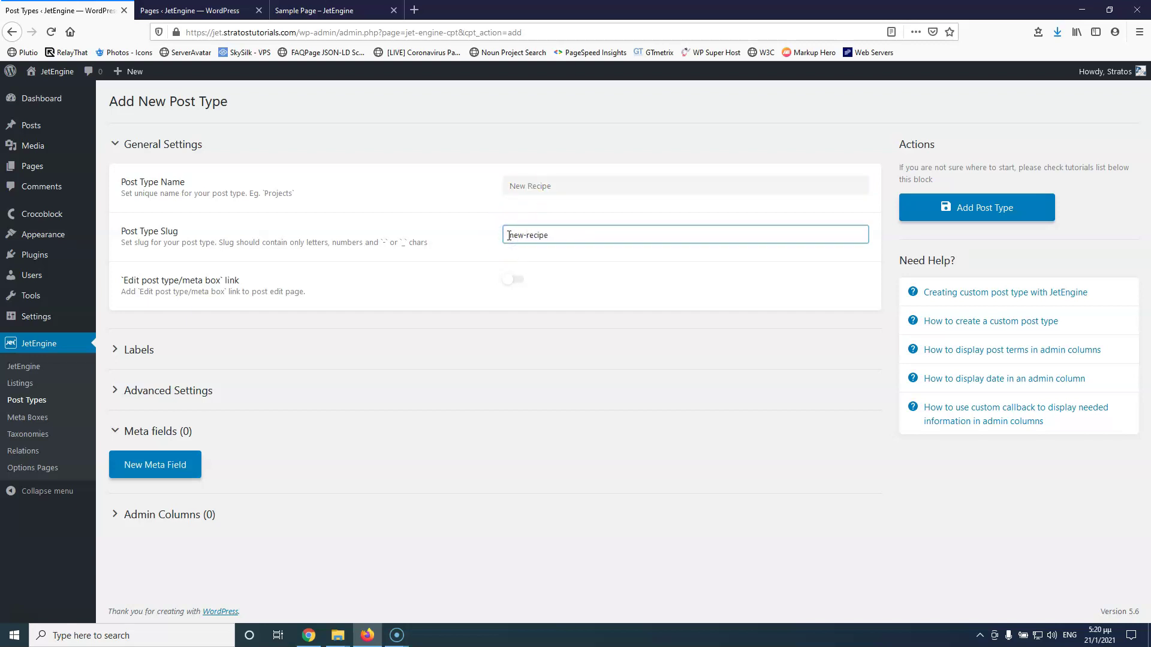
Remove the added "new" prefix from both the post type slug and the post type name
{"action": "left_click_drag", "start_coordinate": [525, 236], "coordinate": [470, 236]}
{"action": "key", "text": "BackSpace"}
{"action": "left_click_drag", "start_coordinate": [525, 186], "coordinate": [434, 175]}
{"action": "key", "text": "BackSpace"}
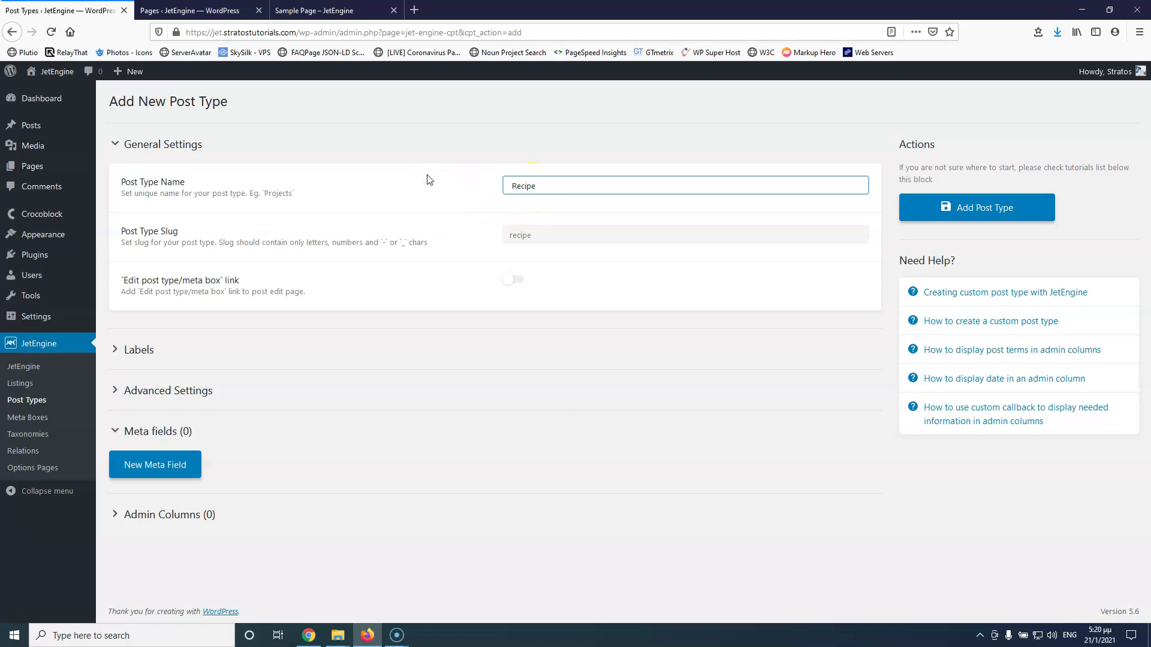
Enable the 'Edit post type/meta box' link, and change the post type name to "Recipes" and its slug to "recipes"
{"action": "left_click", "coordinate": [515, 280]}
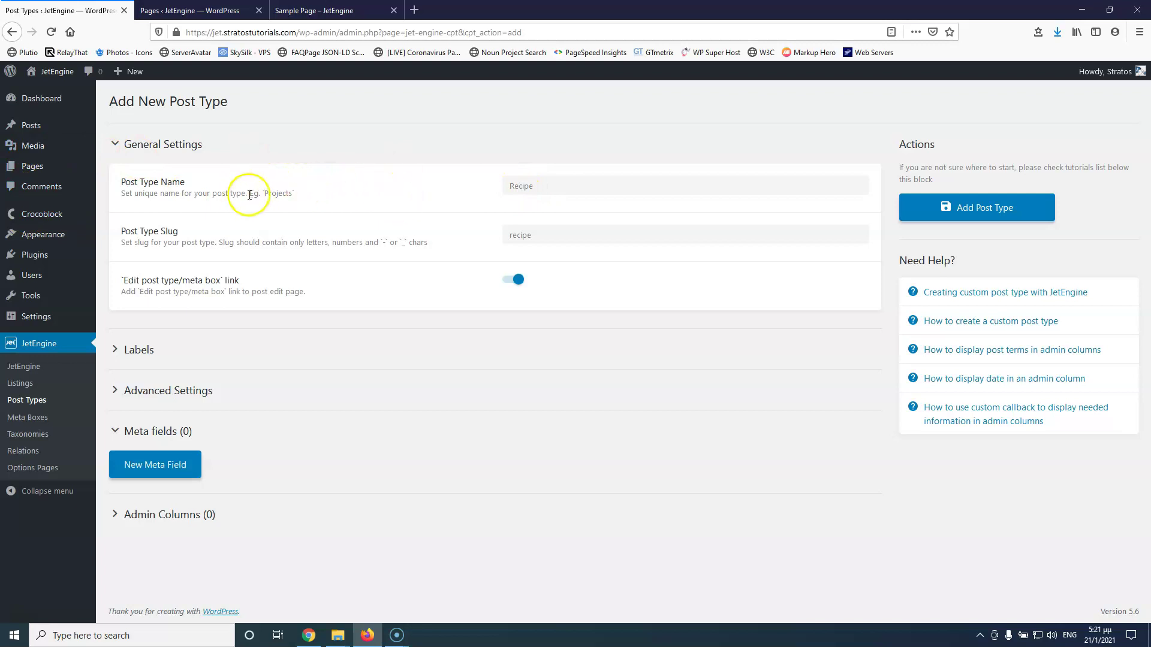
{"action": "left_click_drag", "start_coordinate": [265, 193], "coordinate": [281, 193]}
{"action": "left_click", "coordinate": [312, 198]}
{"action": "left_click", "coordinate": [194, 190]}
{"action": "left_click", "coordinate": [543, 187]}
{"action": "left_click", "coordinate": [545, 236]}
{"action": "type", "text": "s"}
Review the name and slug, add the post type, and check its Recipes entry in the admin menu
{"action": "left_click", "coordinate": [544, 192]}
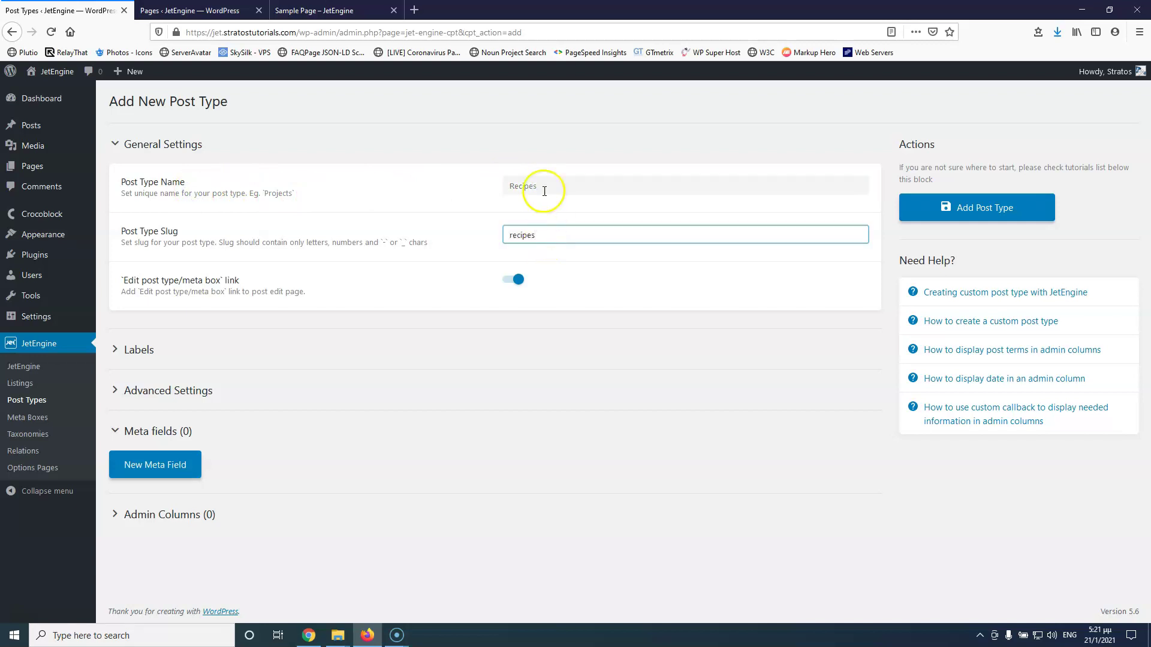
{"action": "left_click_drag", "start_coordinate": [543, 186], "coordinate": [475, 180]}
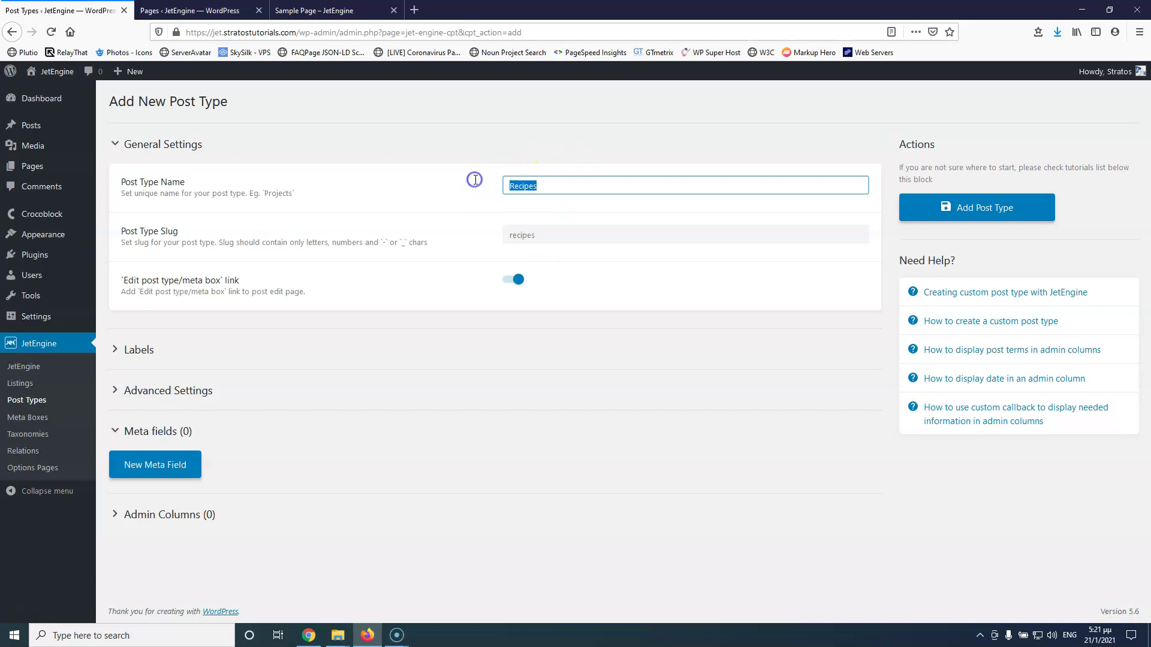
{"action": "left_click_drag", "start_coordinate": [558, 237], "coordinate": [503, 236]}
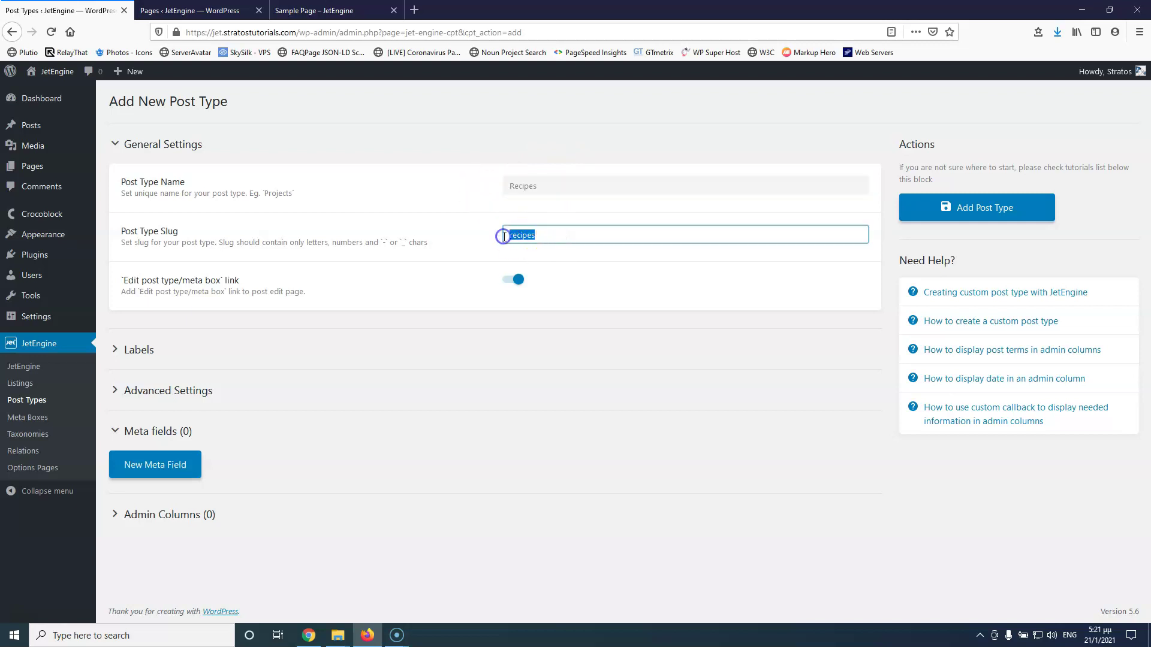
{"action": "left_click_drag", "start_coordinate": [542, 188], "coordinate": [433, 181]}
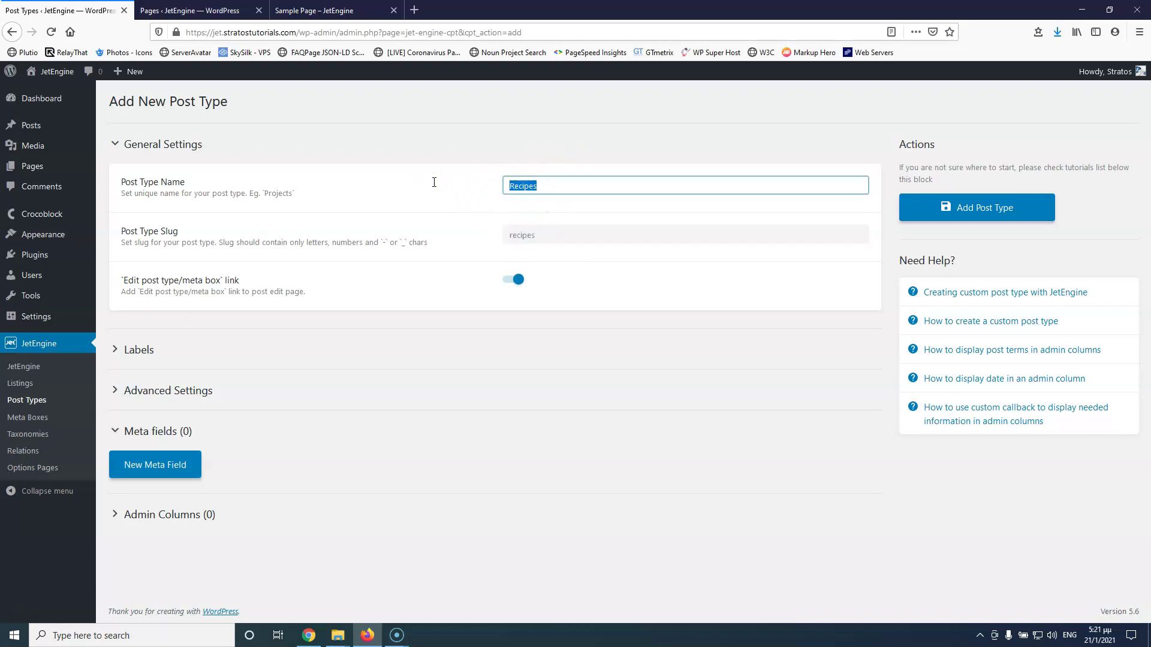
{"action": "left_click", "coordinate": [976, 211]}
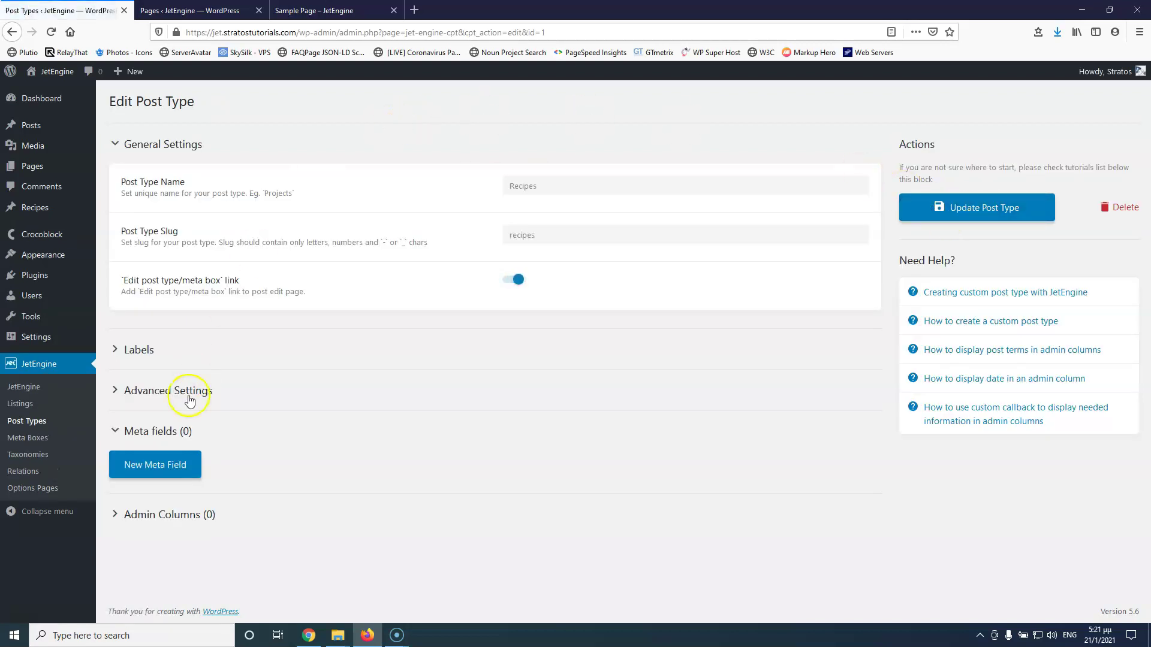
{"action": "mouse_move", "coordinate": [33, 208]}
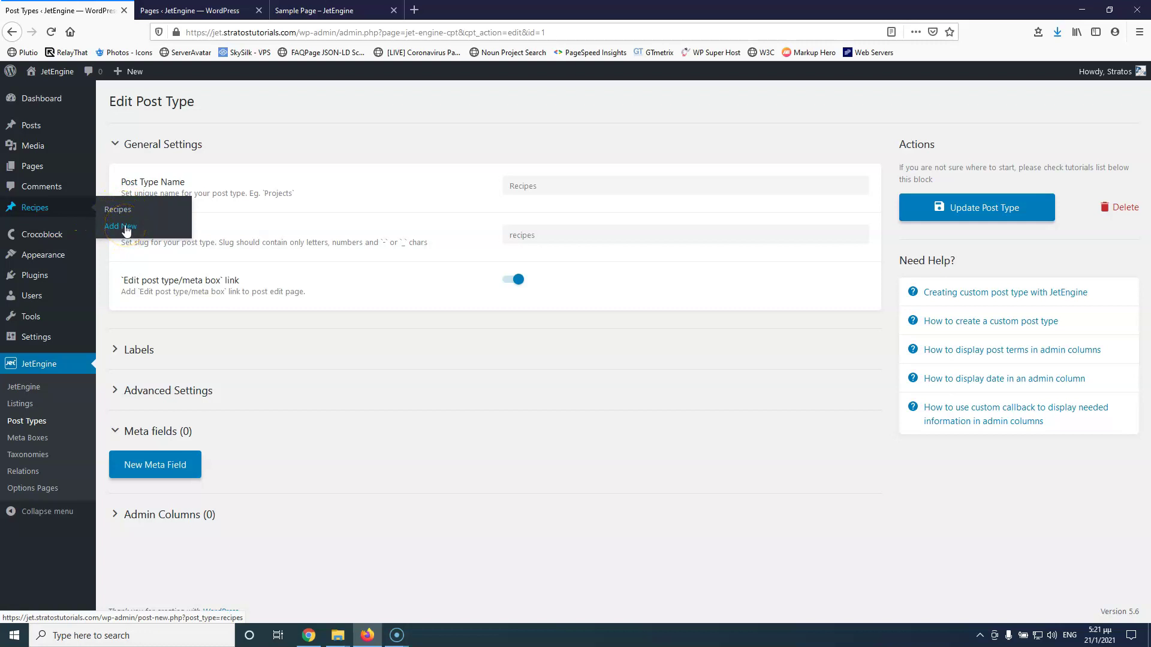
{"action": "mouse_move", "coordinate": [30, 127]}
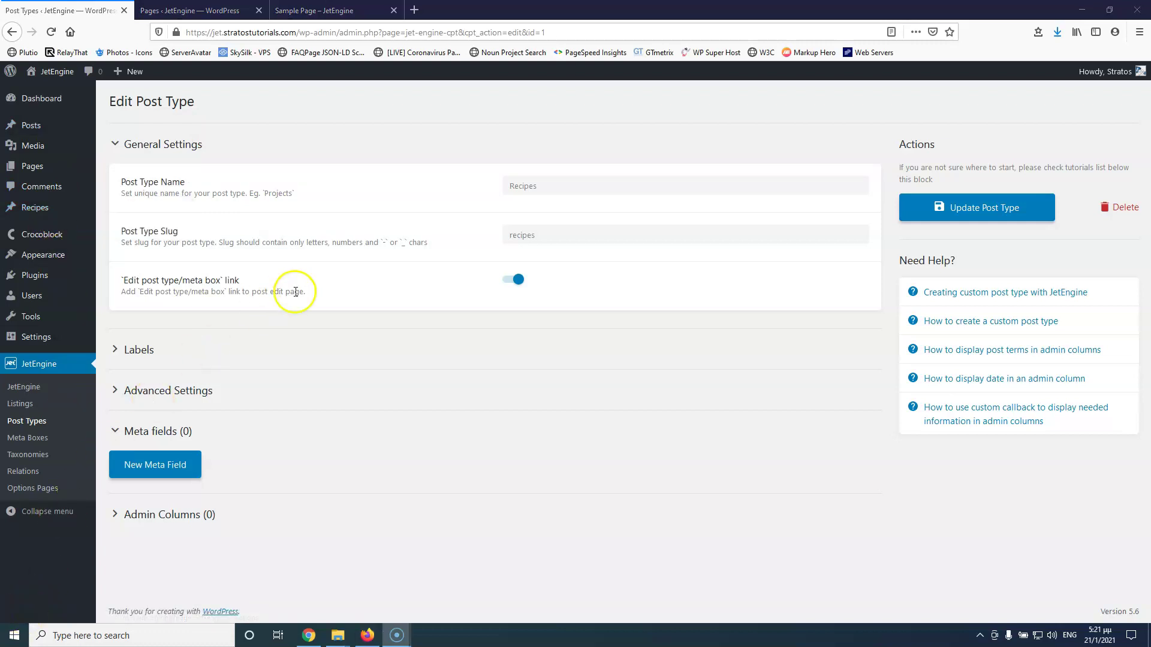
Examine the slug of the Recipes post type in its General Settings
{"action": "double_click", "coordinate": [526, 235]}
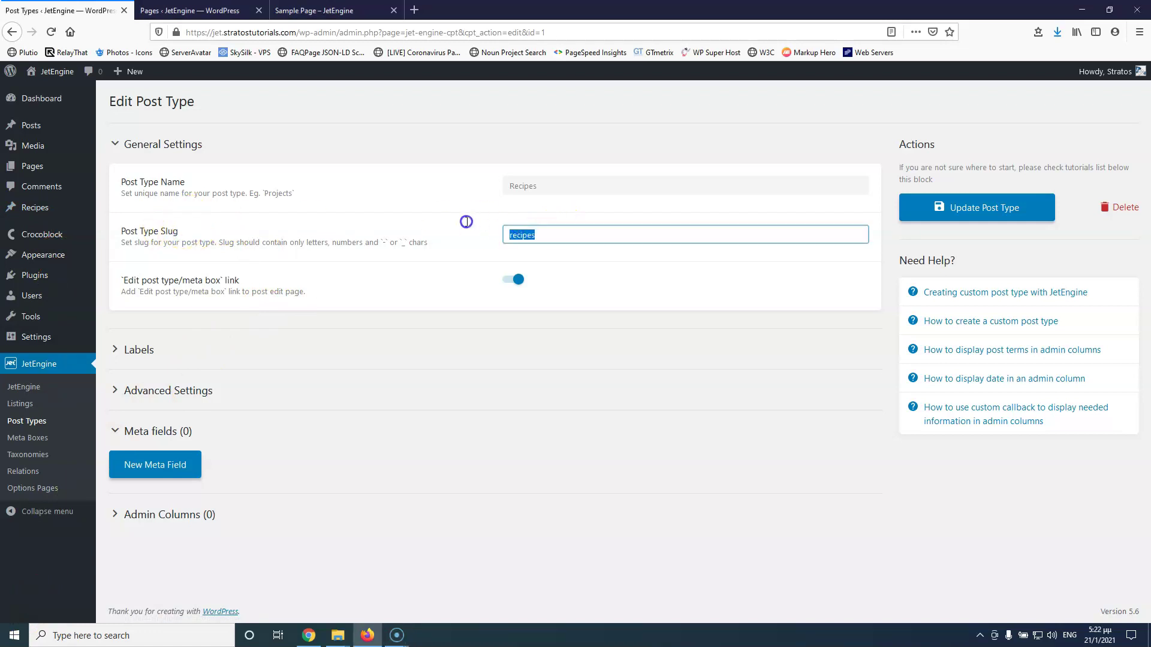
{"action": "left_click", "coordinate": [528, 235]}
{"action": "left_click_drag", "start_coordinate": [545, 235], "coordinate": [514, 235]}
{"action": "left_click", "coordinate": [487, 236]}
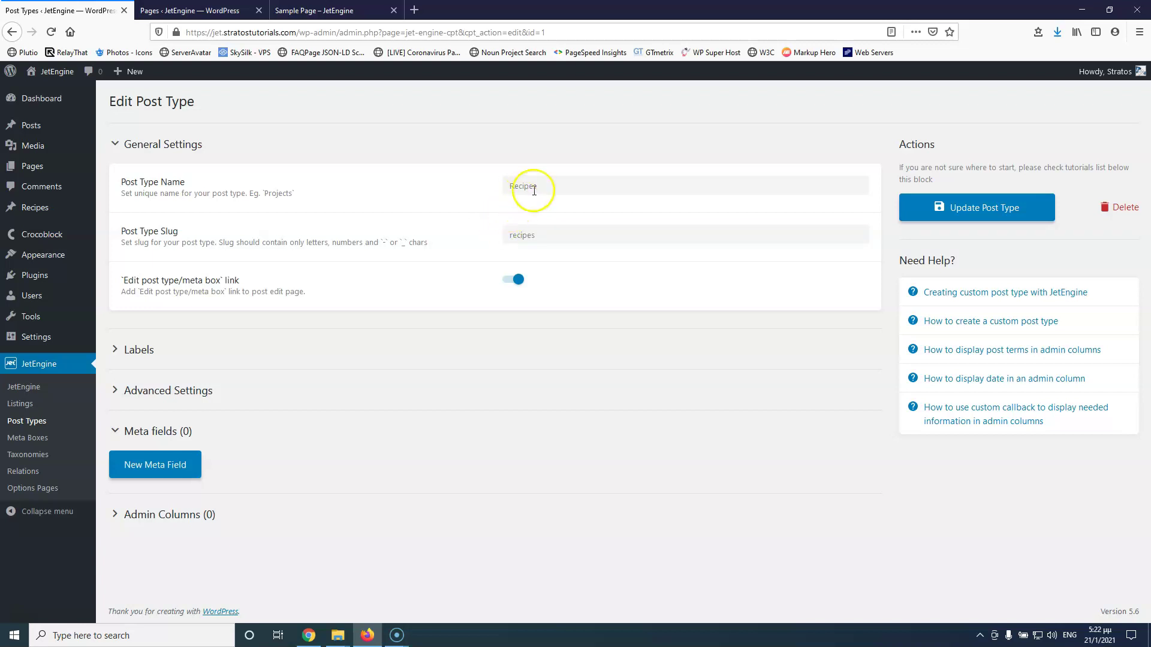
{"action": "left_click", "coordinate": [489, 234]}
{"action": "left_click_drag", "start_coordinate": [491, 235], "coordinate": [468, 235]}
{"action": "left_click", "coordinate": [543, 235]}
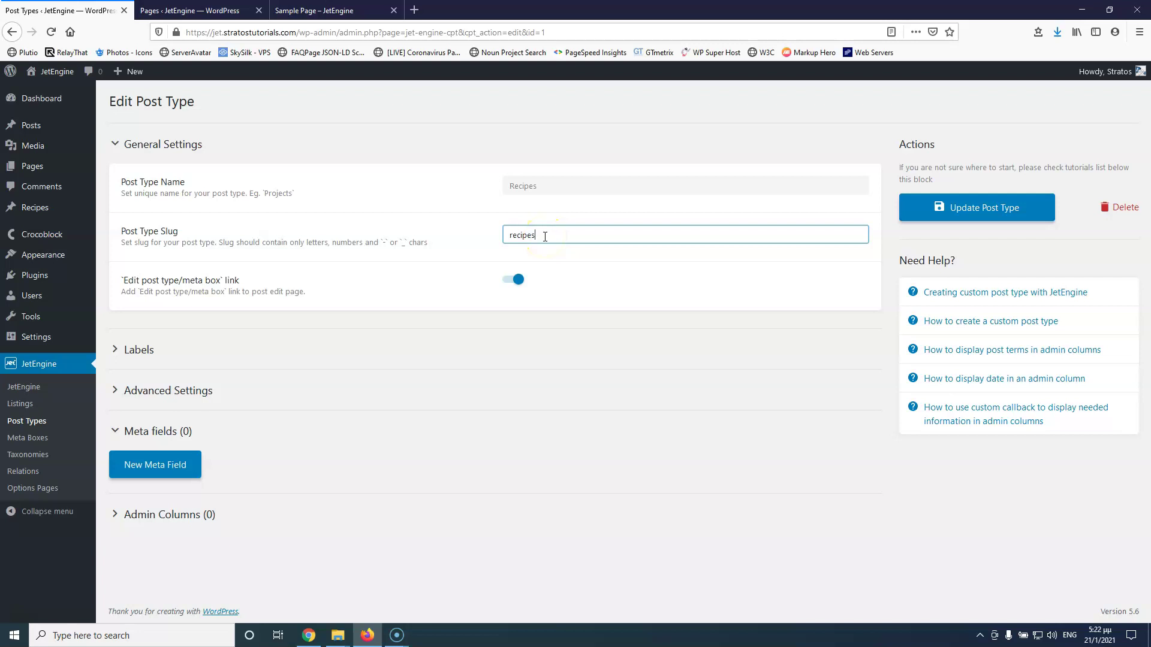
{"action": "double_click", "coordinate": [545, 236]}
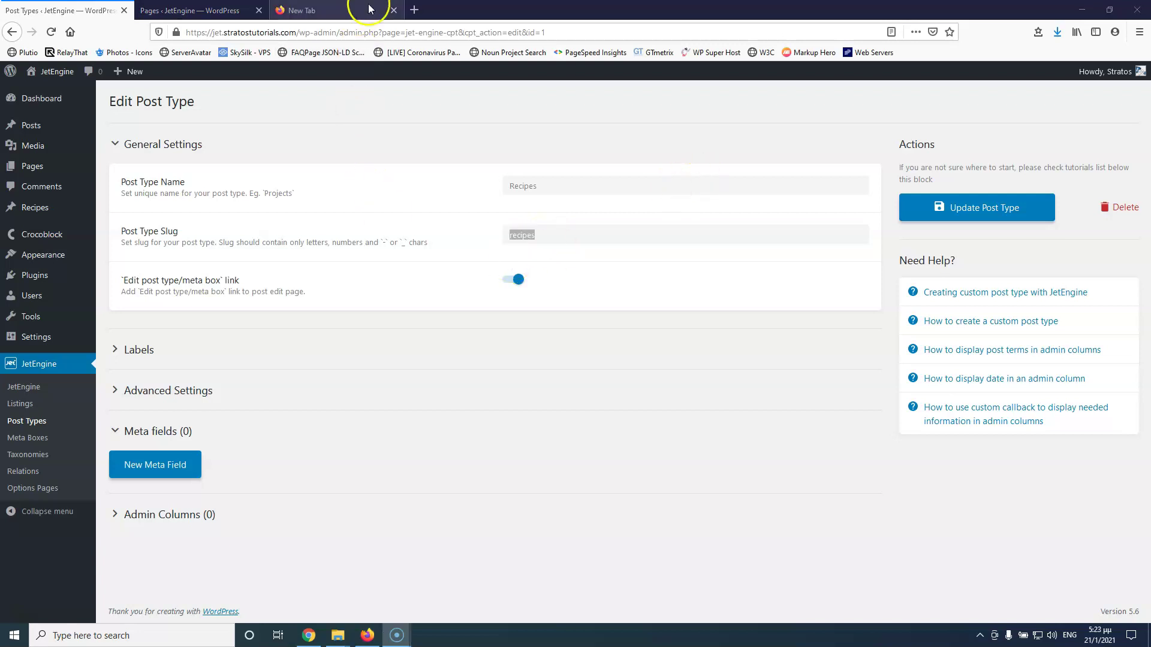
Close the empty browser tab, then collapse General Settings and expand the Labels section of the post type
{"action": "left_click", "coordinate": [394, 12]}
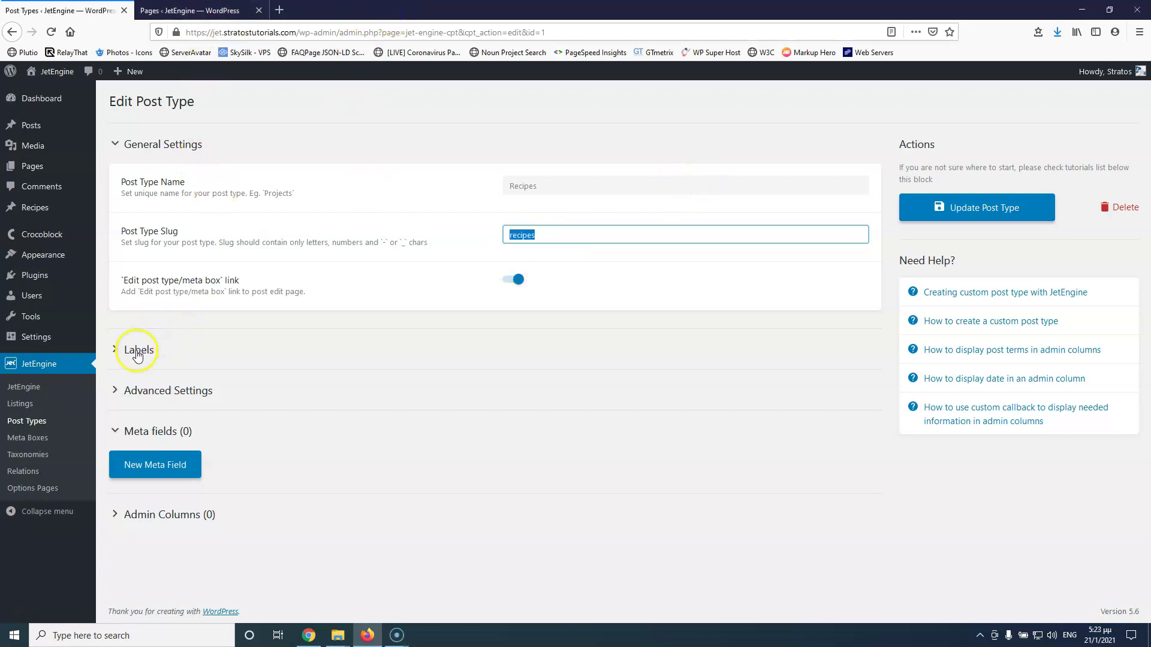
{"action": "left_click", "coordinate": [116, 144]}
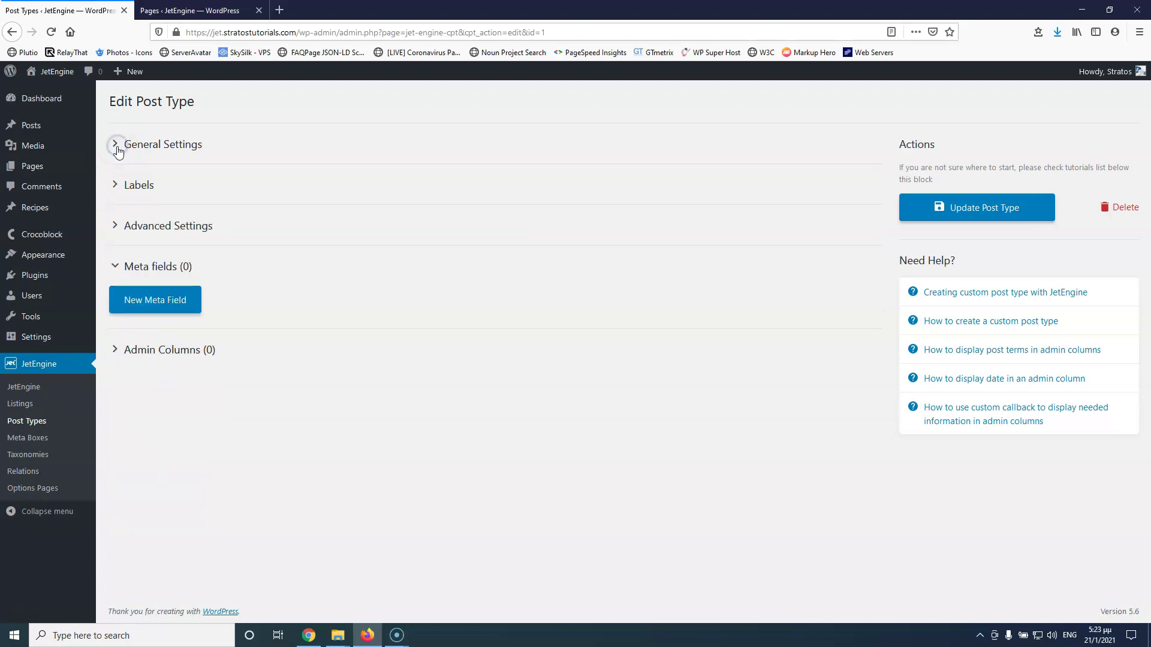
{"action": "left_click", "coordinate": [116, 190]}
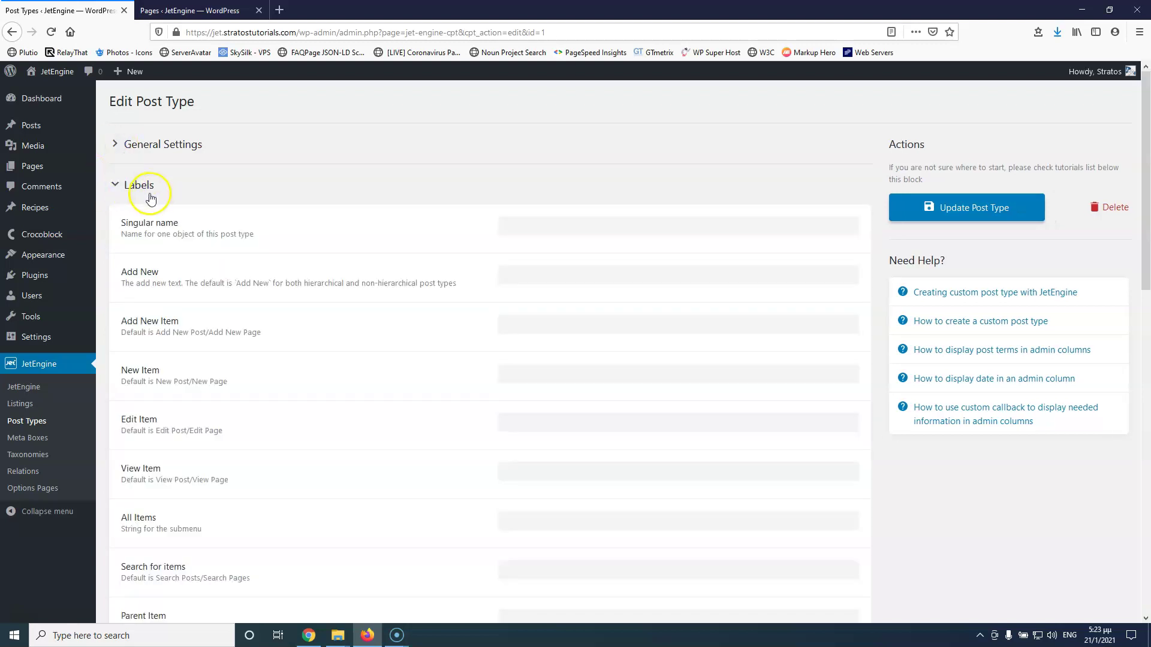
Open the Recipes list in a new browser tab to view it, and return to the post type settings
{"action": "mouse_move", "coordinate": [35, 210]}
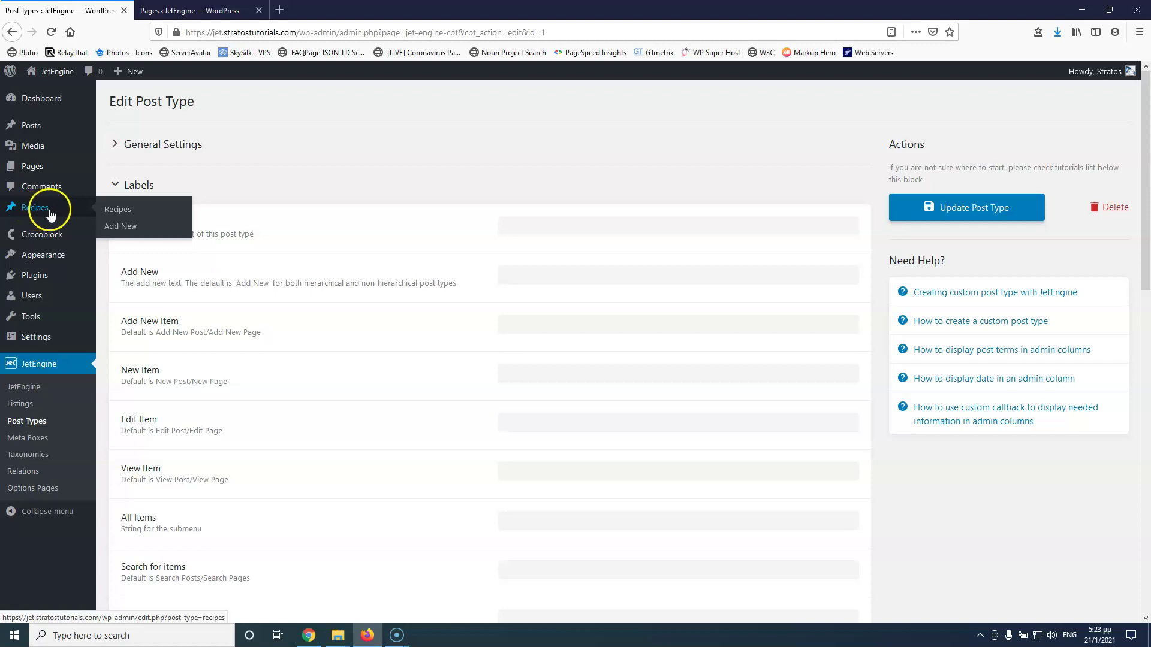
{"action": "middle_click", "coordinate": [117, 214]}
{"action": "left_click", "coordinate": [186, 10]}
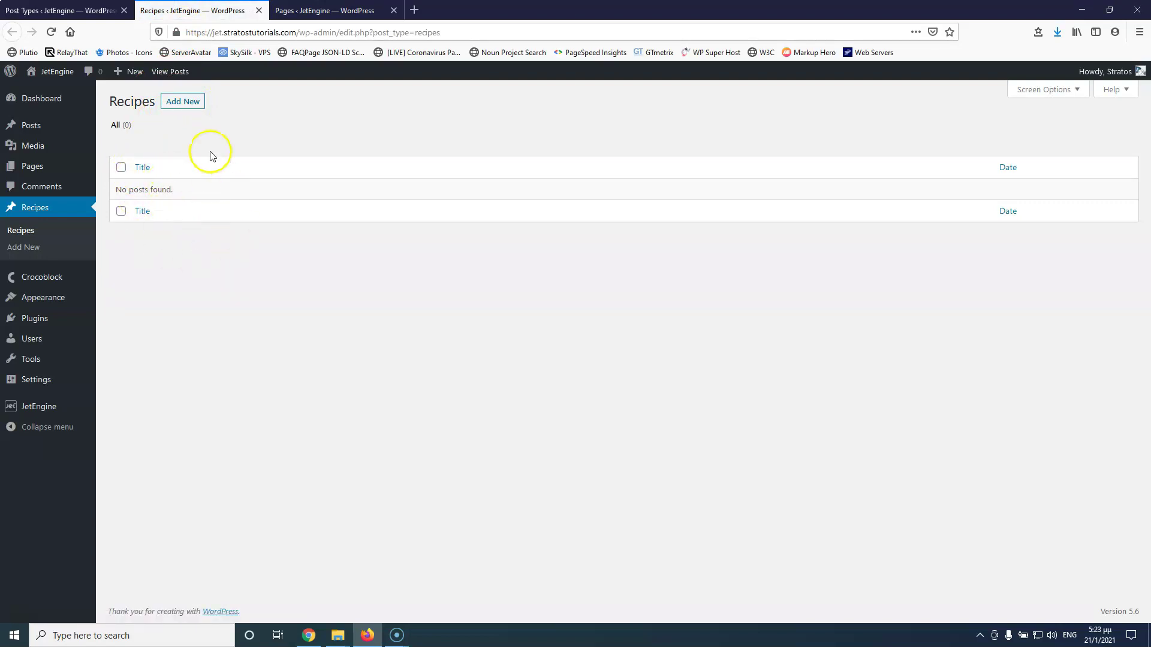
{"action": "left_click", "coordinate": [66, 10]}
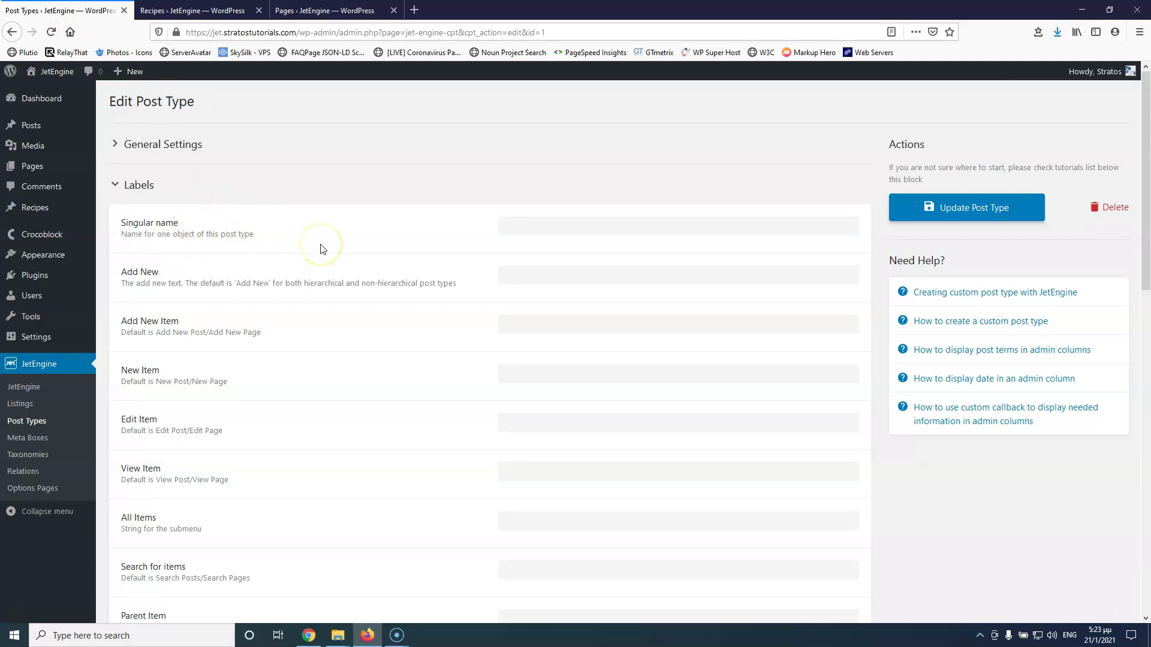
Set the Singular name label to "Recipe"
{"action": "mouse_move", "coordinate": [78, 211]}
{"action": "left_click", "coordinate": [519, 228]}
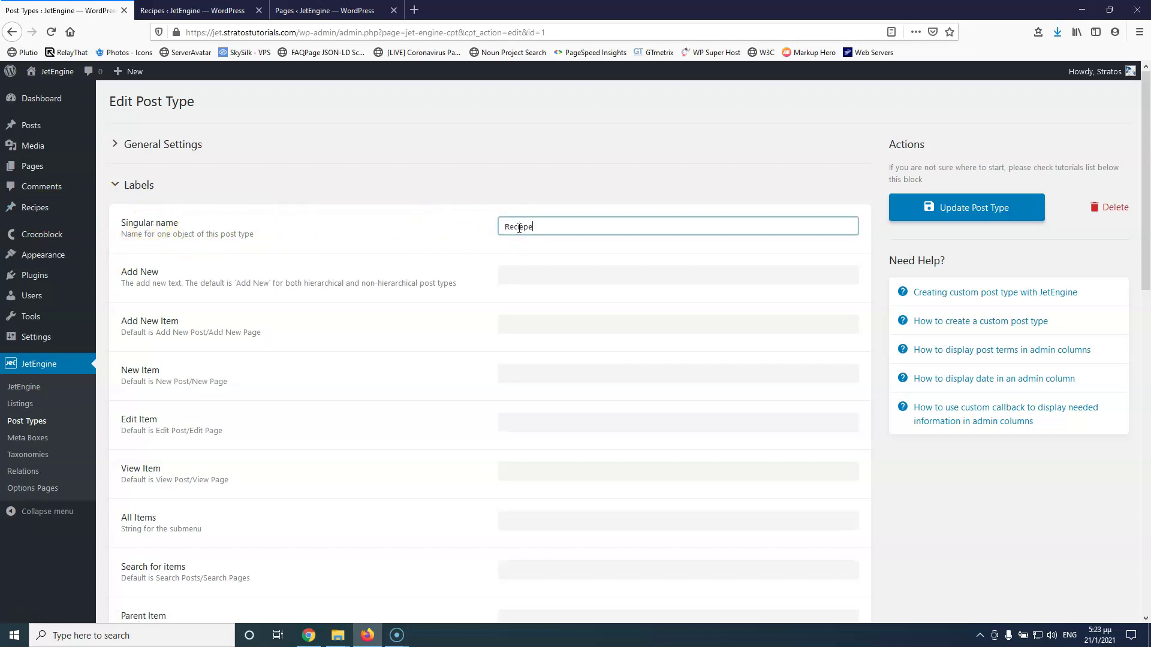
{"action": "key", "text": "BackSpace"}
{"action": "key", "text": "BackSpace"}
{"action": "type", "text": "pe"}
{"action": "key", "text": "alt+Tab"}
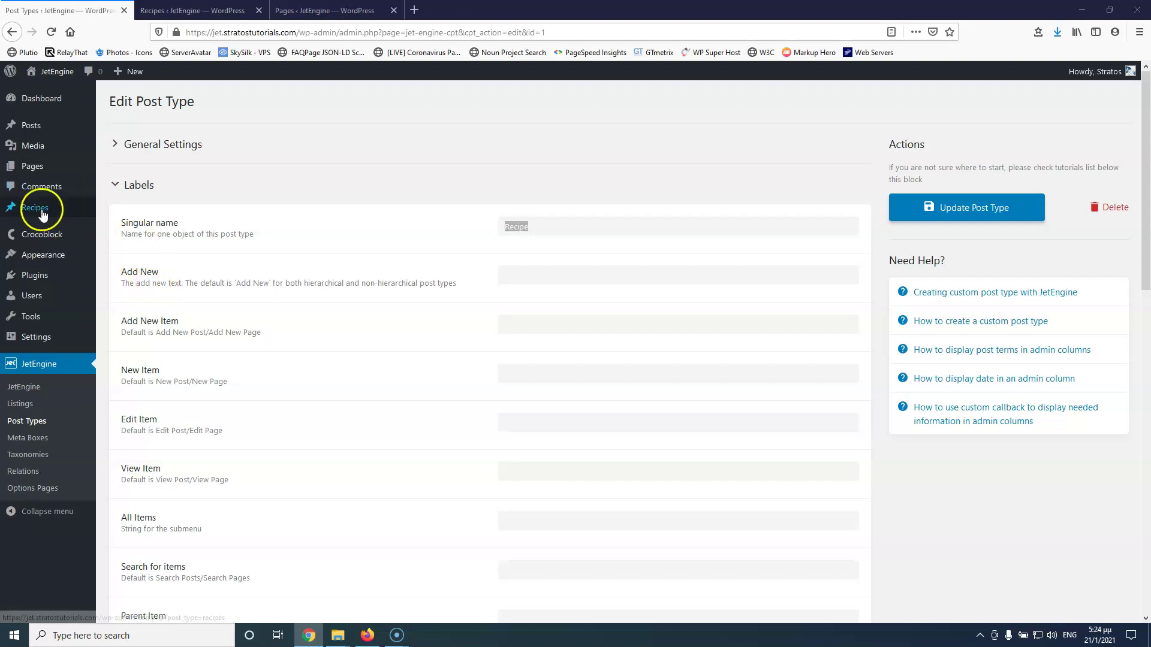
Set the Add New and Add New Item labels to "Add New Recipe" and the New Item label to "New Recipe"
{"action": "mouse_move", "coordinate": [90, 207]}
{"action": "left_click", "coordinate": [532, 275]}
{"action": "type", "text": "Add New Recipe"}
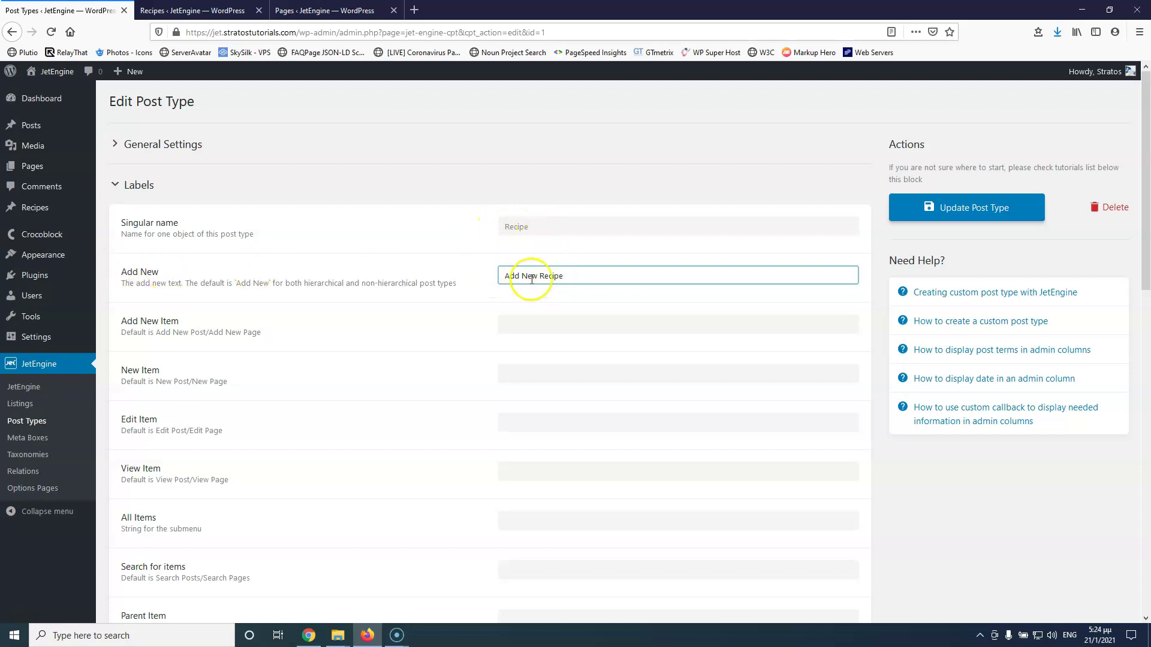
{"action": "left_click", "coordinate": [560, 320]}
{"action": "type", "text": "Add New Recipe"}
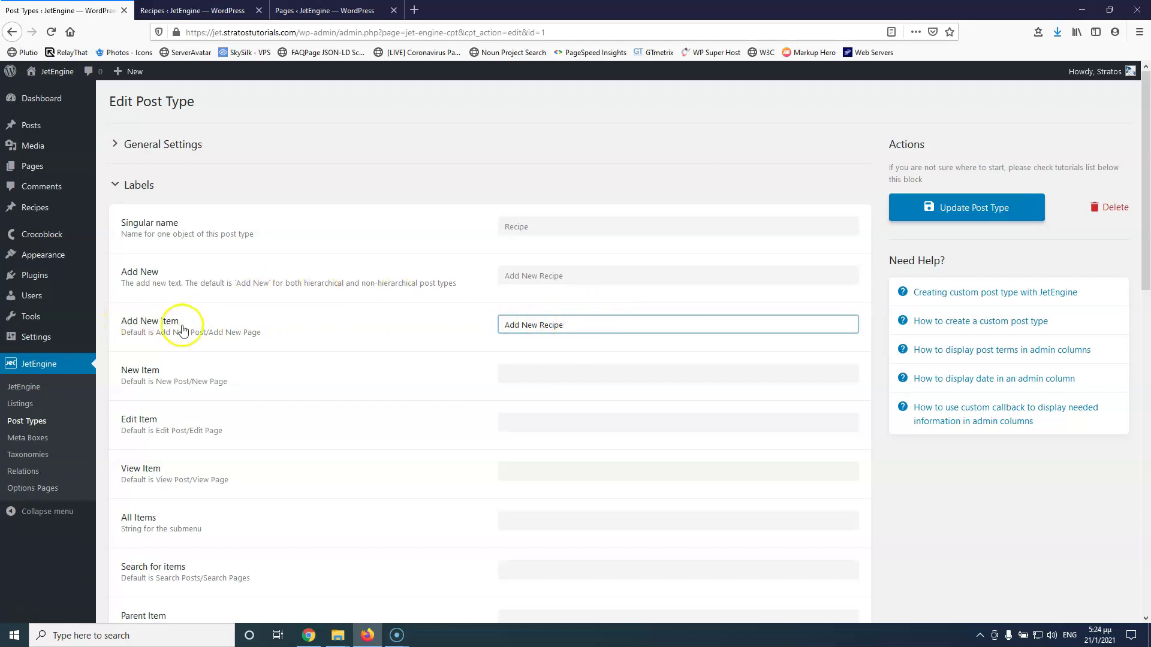
{"action": "left_click", "coordinate": [564, 372]}
{"action": "type", "text": "New Recipe"}
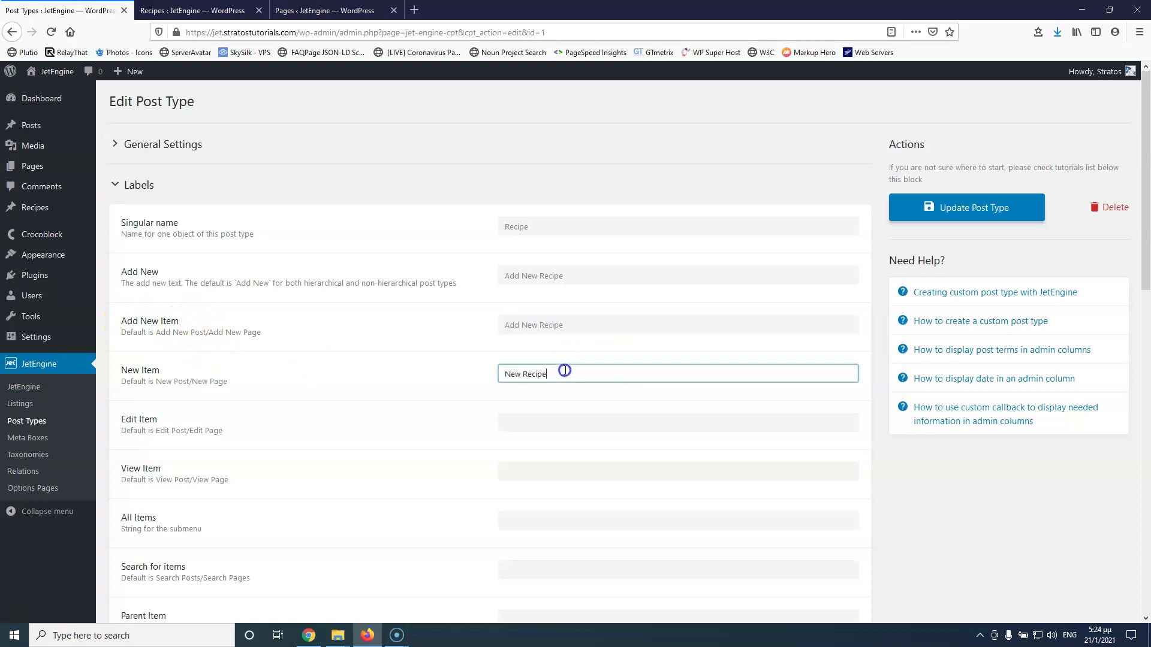
Set the Edit Item label to "Edit Recipe" and the View Item label to "View Recipe"
{"action": "left_click", "coordinate": [573, 425]}
{"action": "type", "text": "Edit Recipe"}
{"action": "left_click", "coordinate": [572, 465]}
{"action": "type", "text": "View Recipe"}
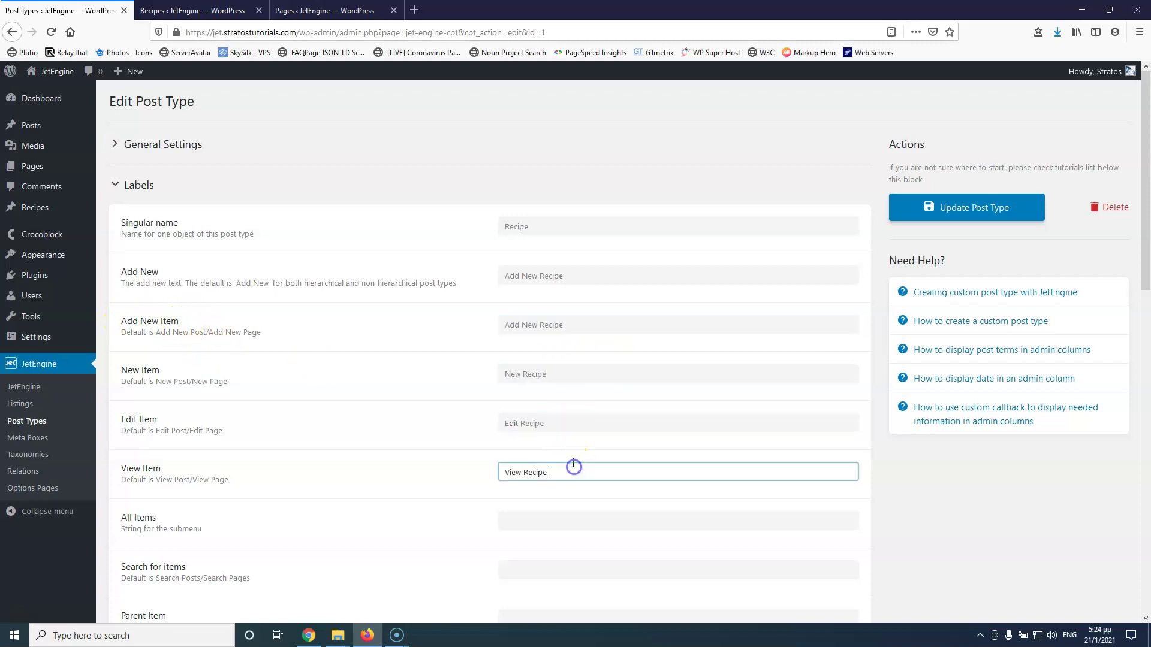
Set the All Items label to "All Recipes", Search for items to "Search for Recipes" and Parent Item to "Parent Recipe"
{"action": "scroll", "coordinate": [412, 456], "scroll_direction": "down", "scroll_amount": 3}
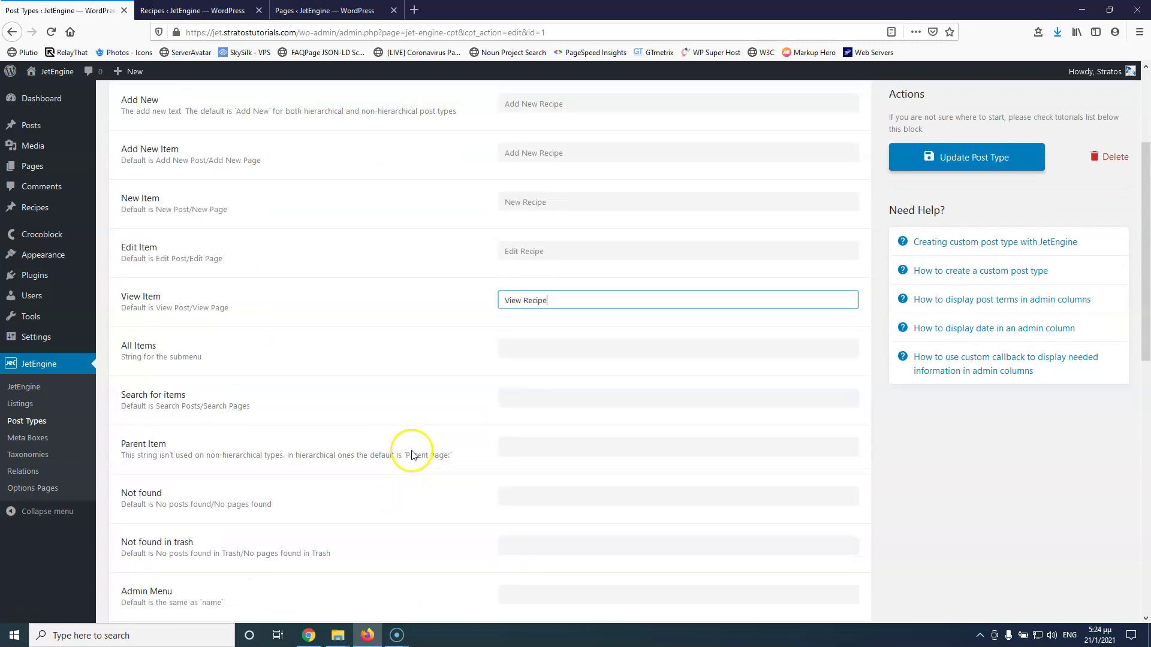
{"action": "left_click", "coordinate": [539, 339]}
{"action": "type", "text": "All Recipes"}
{"action": "left_click", "coordinate": [550, 383]}
{"action": "type", "text": "Search for Recipes"}
{"action": "left_click", "coordinate": [576, 434]}
{"action": "type", "text": "Parent Recipe"}
Set the Not found label to "Parent Recipes" and the Not found in trash label to "No Recipes found in trash"
{"action": "left_click", "coordinate": [577, 485]}
{"action": "type", "text": "Parent Recipes"}
{"action": "left_click", "coordinate": [574, 536]}
{"action": "type", "text": "No Recipes found in trash"}
{"action": "scroll", "coordinate": [385, 434], "scroll_direction": "down", "scroll_amount": 3}
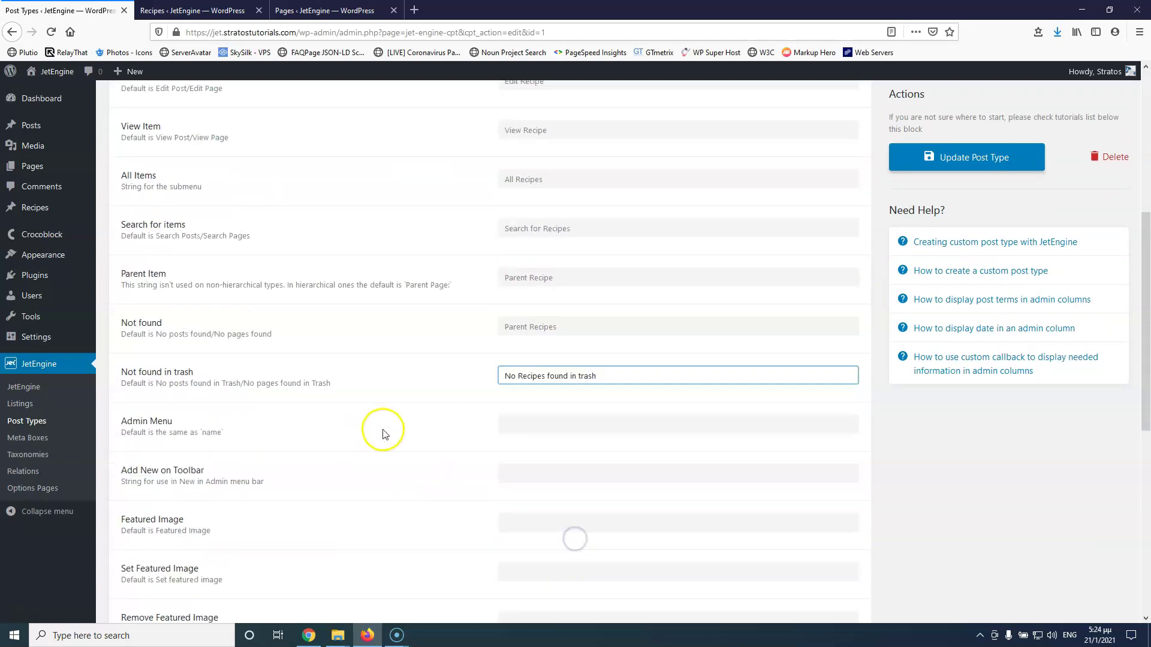
Set the Admin Menu label to "Recipes", Add New on Toolbar to "Recipe" and Featured Image to "Featured Image"
{"action": "left_click", "coordinate": [526, 398]}
{"action": "type", "text": "Recipes"}
{"action": "left_click", "coordinate": [558, 444]}
{"action": "type", "text": "Recipe"}
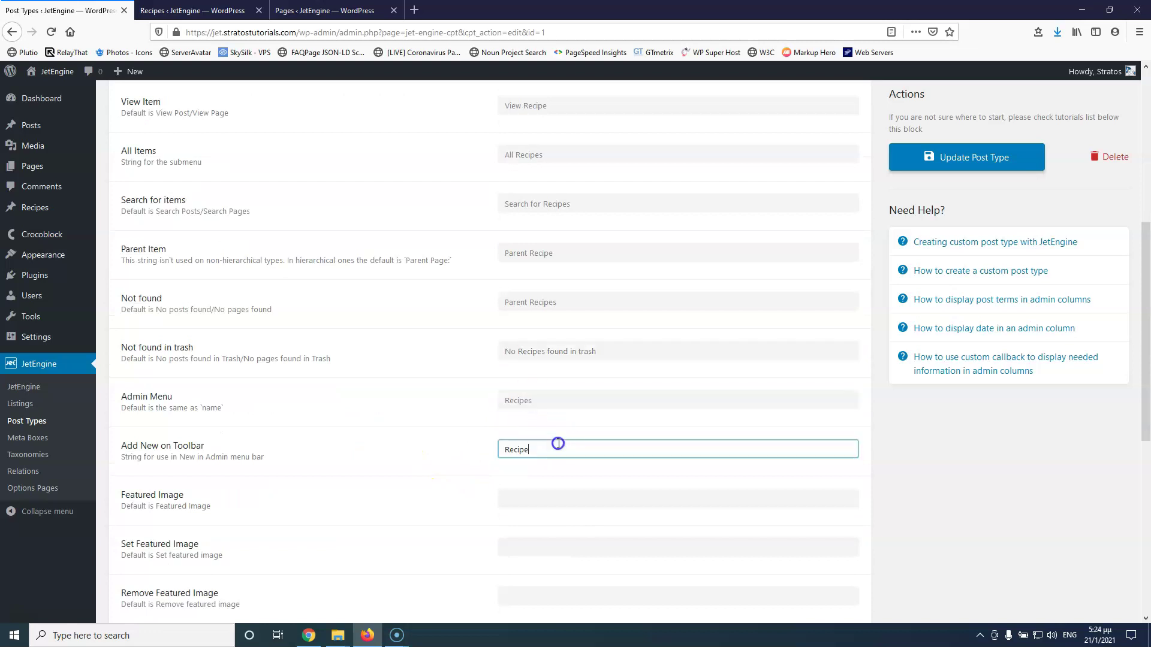
{"action": "left_click", "coordinate": [562, 500]}
{"action": "type", "text": "Featured Image"}
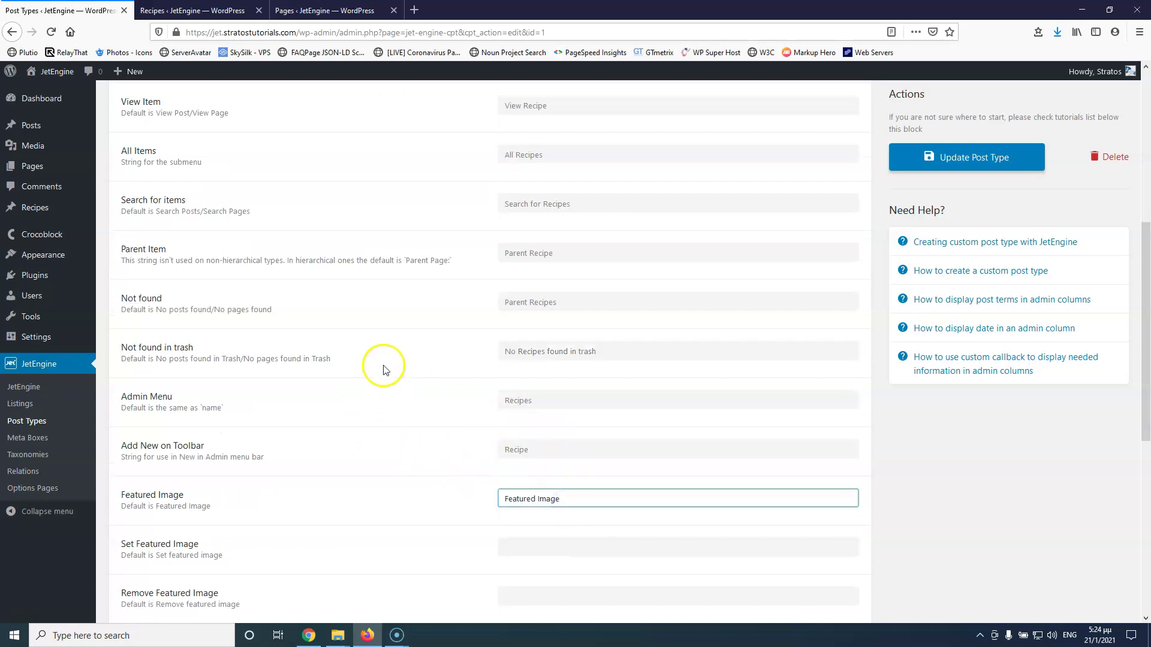
Update the post type and reload the Recipes list page to check its labels
{"action": "scroll", "coordinate": [384, 370], "scroll_direction": "down", "scroll_amount": 1}
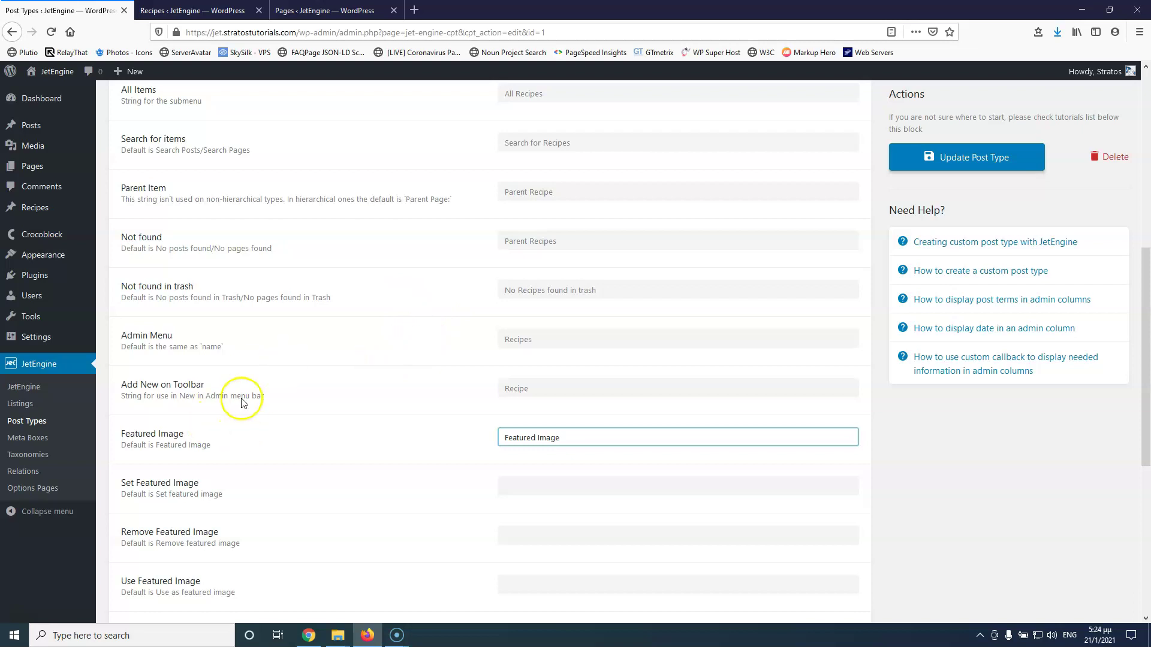
{"action": "scroll", "coordinate": [451, 292], "scroll_direction": "up", "scroll_amount": 7}
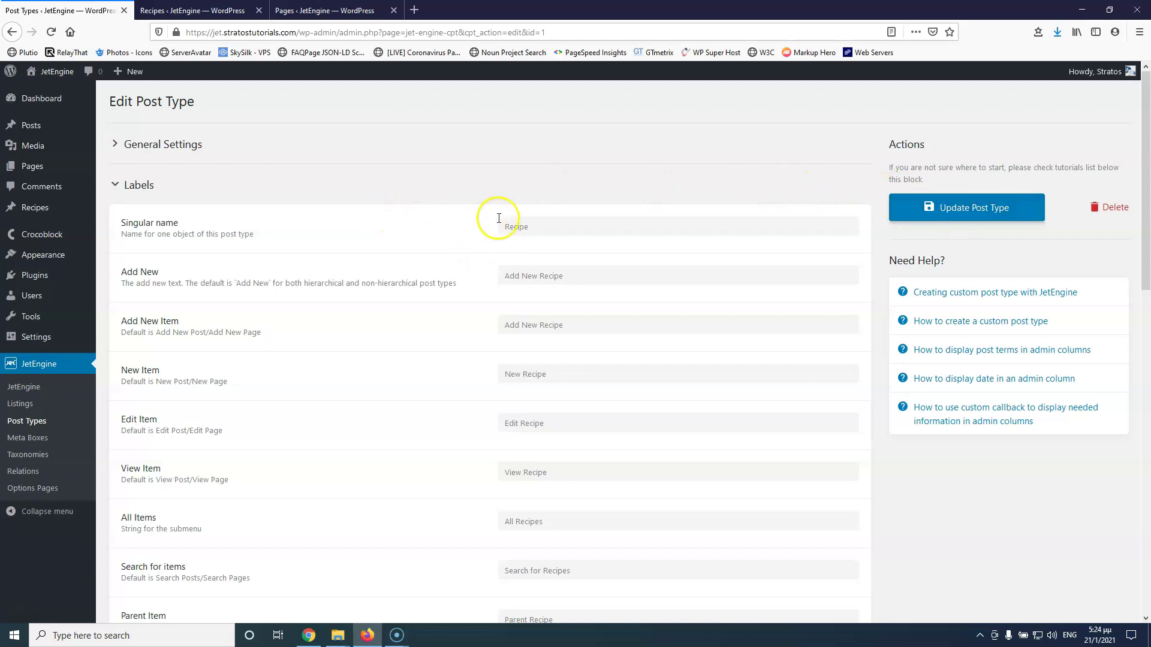
{"action": "left_click", "coordinate": [966, 208]}
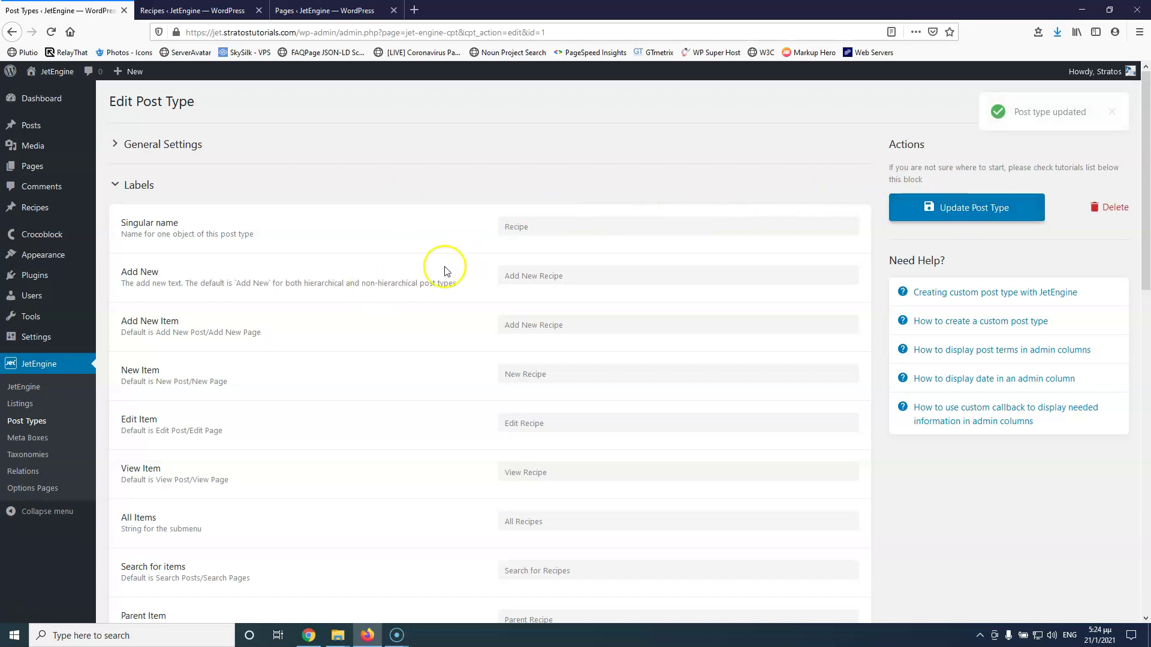
{"action": "left_click", "coordinate": [187, 12]}
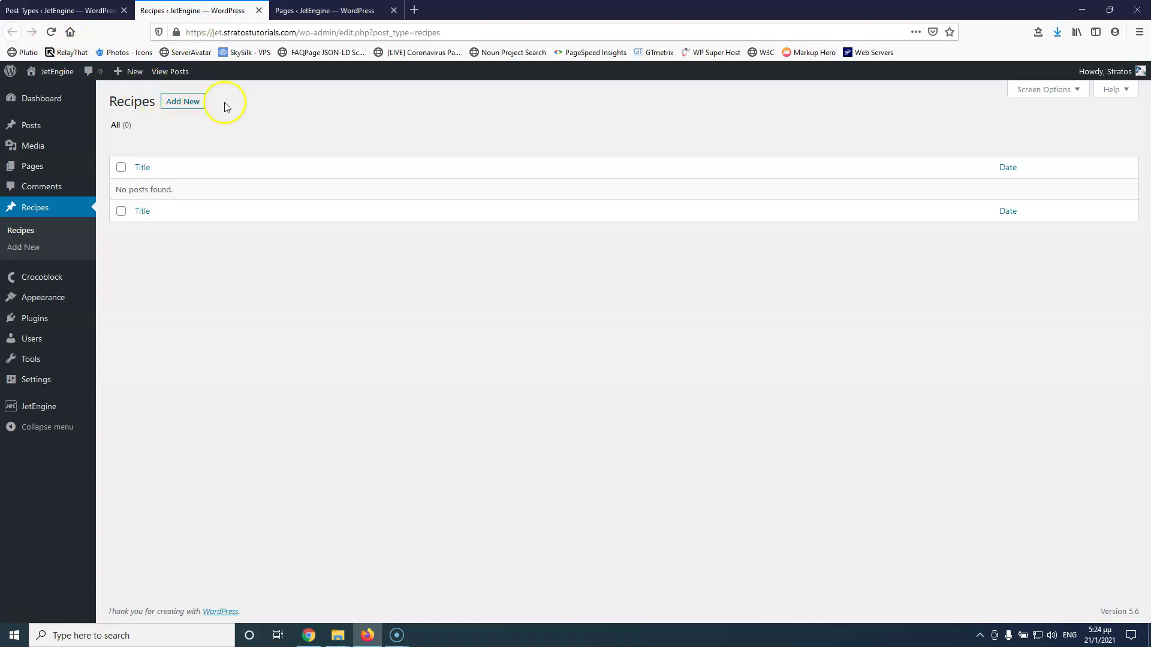
{"action": "left_click", "coordinate": [51, 32]}
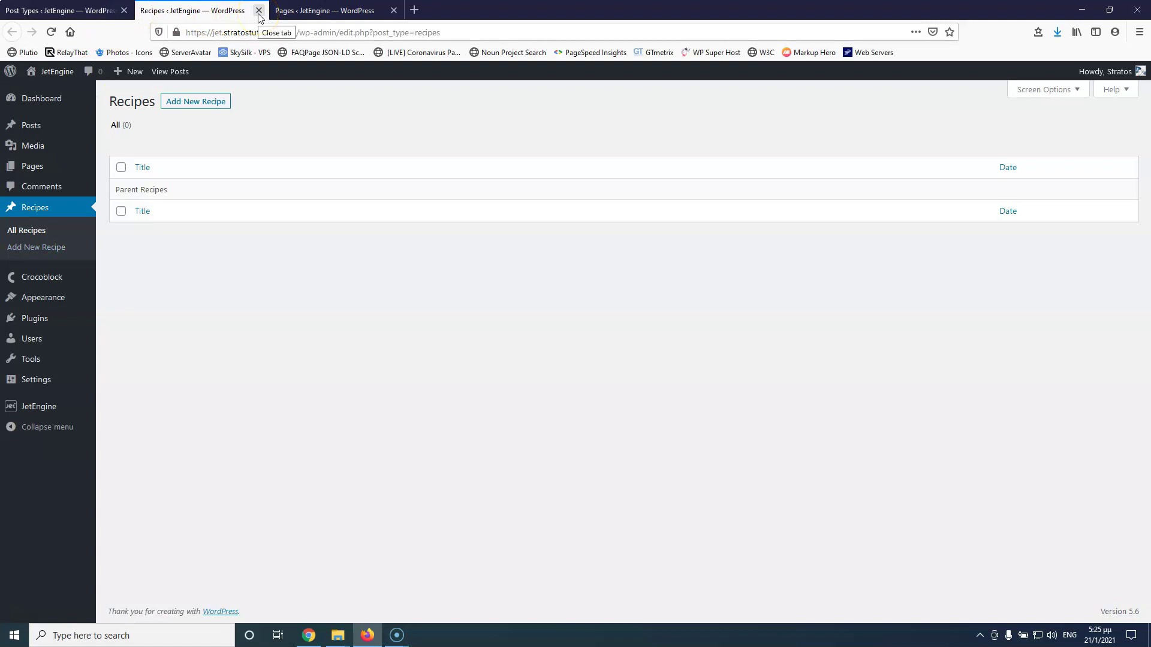
Return to the post type editor, review the remaining label fields and collapse the Labels section
{"action": "left_click", "coordinate": [90, 11]}
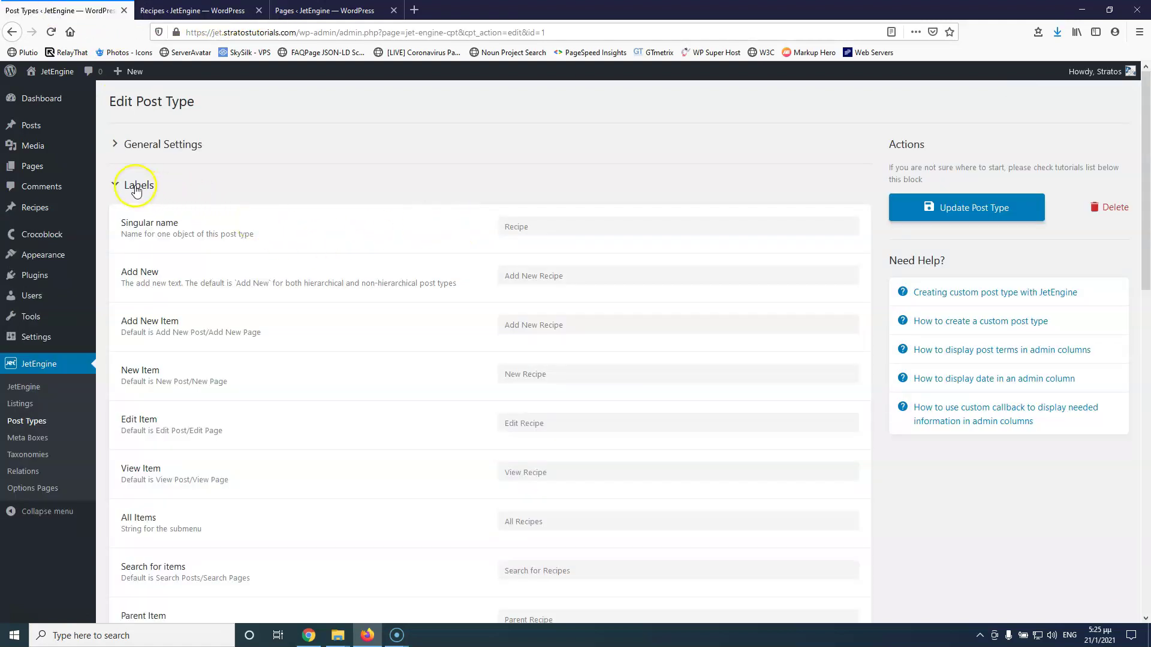
{"action": "scroll", "coordinate": [239, 267], "scroll_direction": "down", "scroll_amount": 12}
{"action": "scroll", "coordinate": [241, 271], "scroll_direction": "up", "scroll_amount": 3}
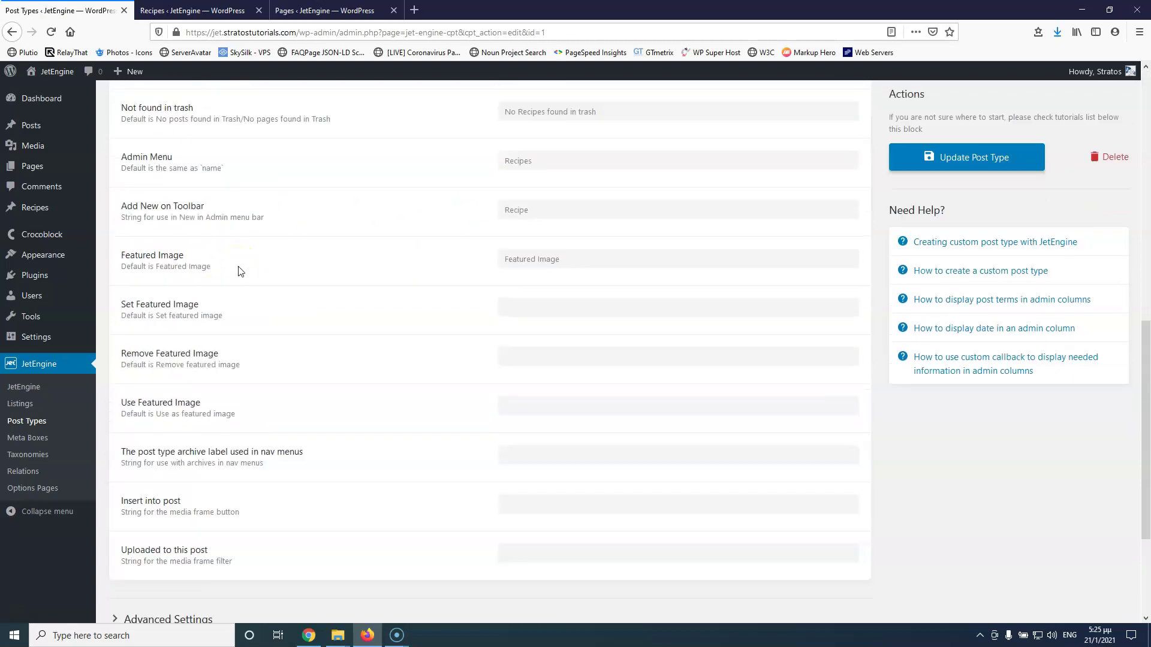
{"action": "scroll", "coordinate": [239, 271], "scroll_direction": "up", "scroll_amount": 9}
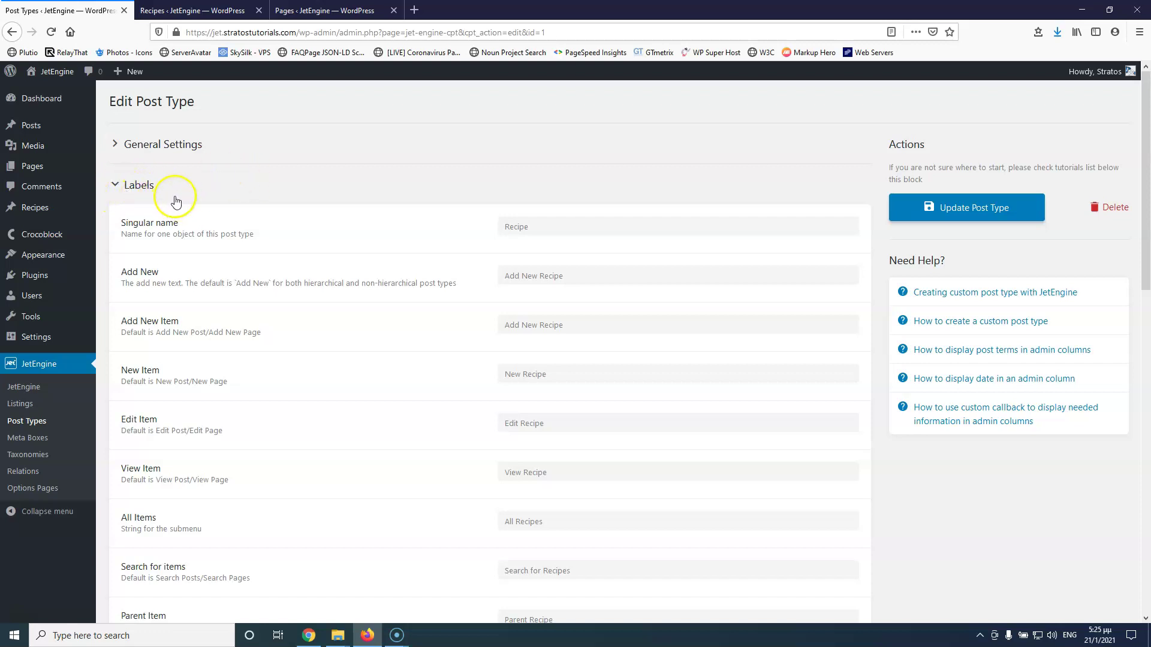
{"action": "left_click", "coordinate": [117, 185]}
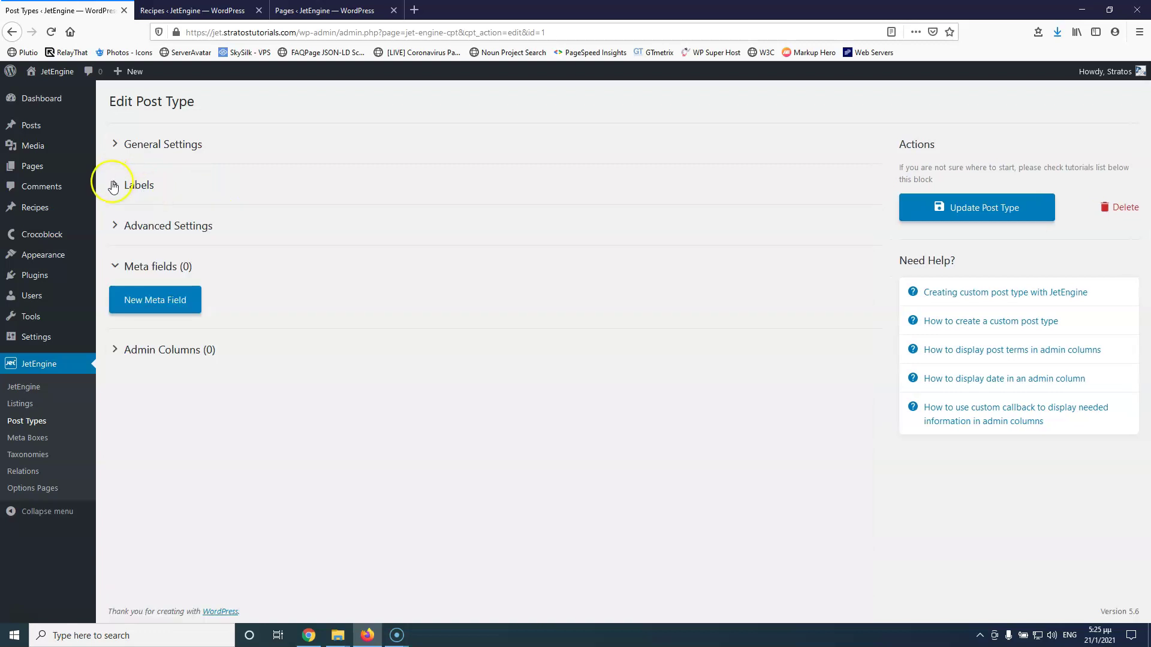
Expand the Advanced Settings and review the visibility, REST API, rewrite, archive, menu and supports options
{"action": "left_click", "coordinate": [117, 228]}
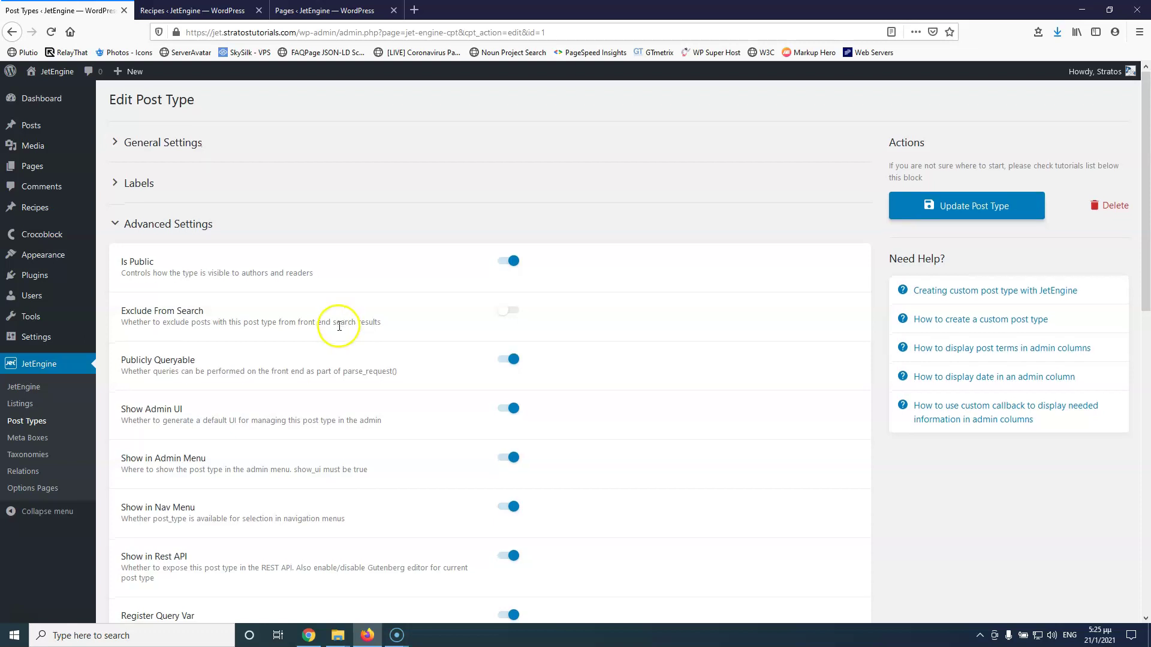
{"action": "scroll", "coordinate": [346, 325], "scroll_direction": "down", "scroll_amount": 4}
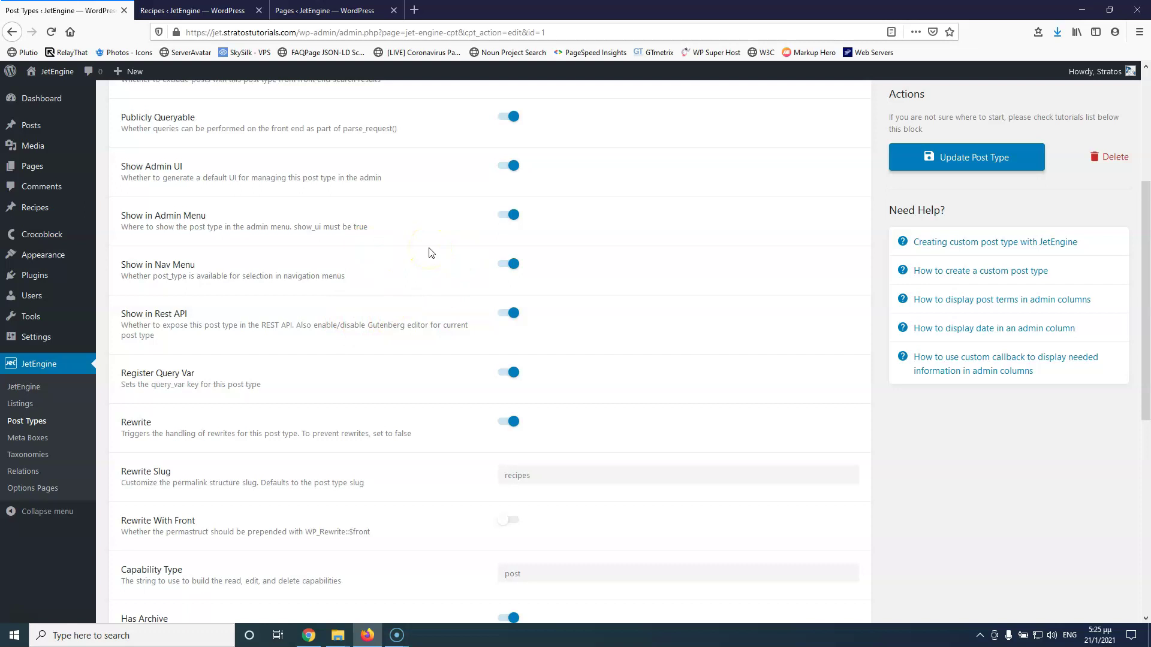
{"action": "scroll", "coordinate": [429, 252], "scroll_direction": "up", "scroll_amount": 2}
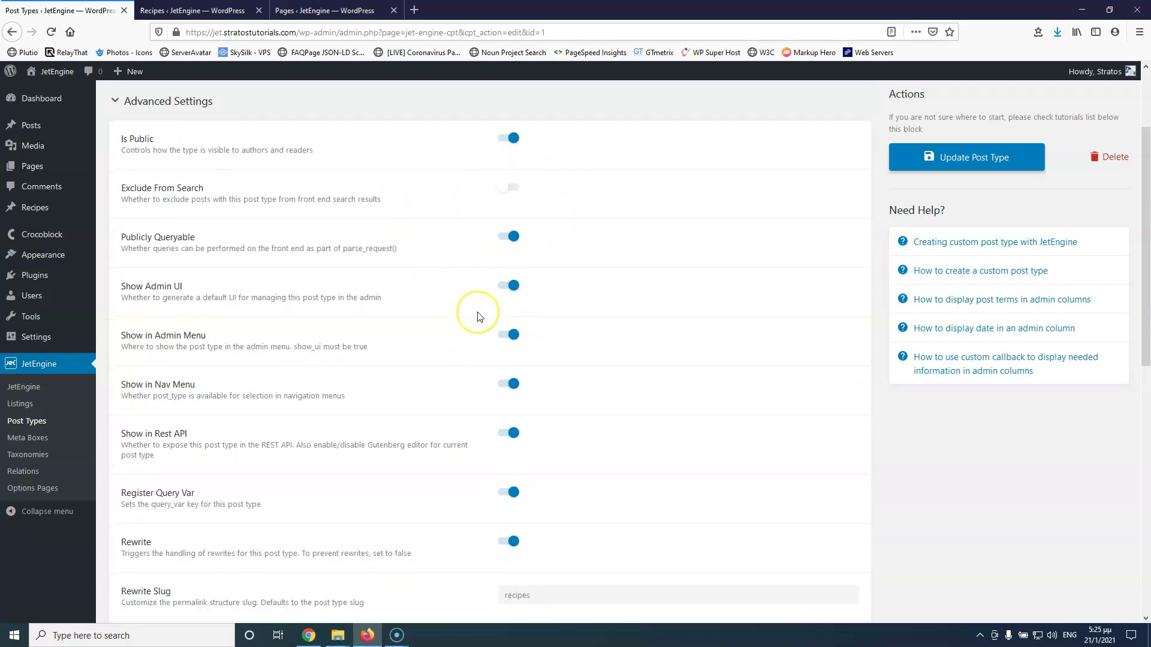
{"action": "scroll", "coordinate": [477, 315], "scroll_direction": "down", "scroll_amount": 3}
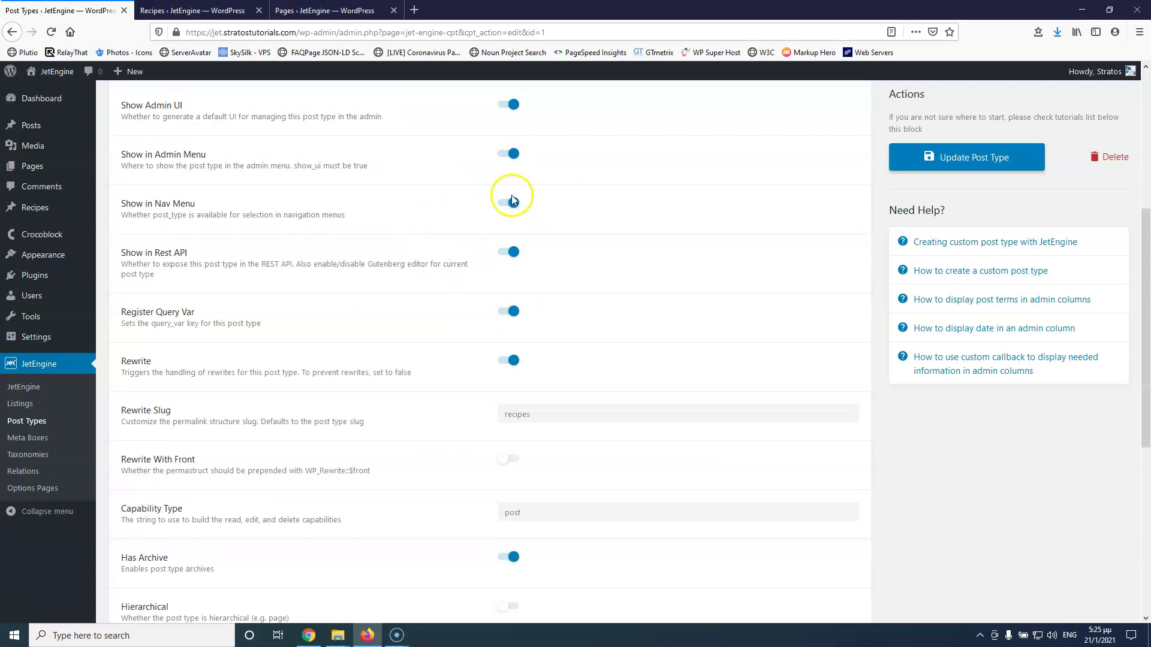
{"action": "scroll", "coordinate": [512, 197], "scroll_direction": "up", "scroll_amount": 1}
{"action": "scroll", "coordinate": [514, 200], "scroll_direction": "down", "scroll_amount": 4}
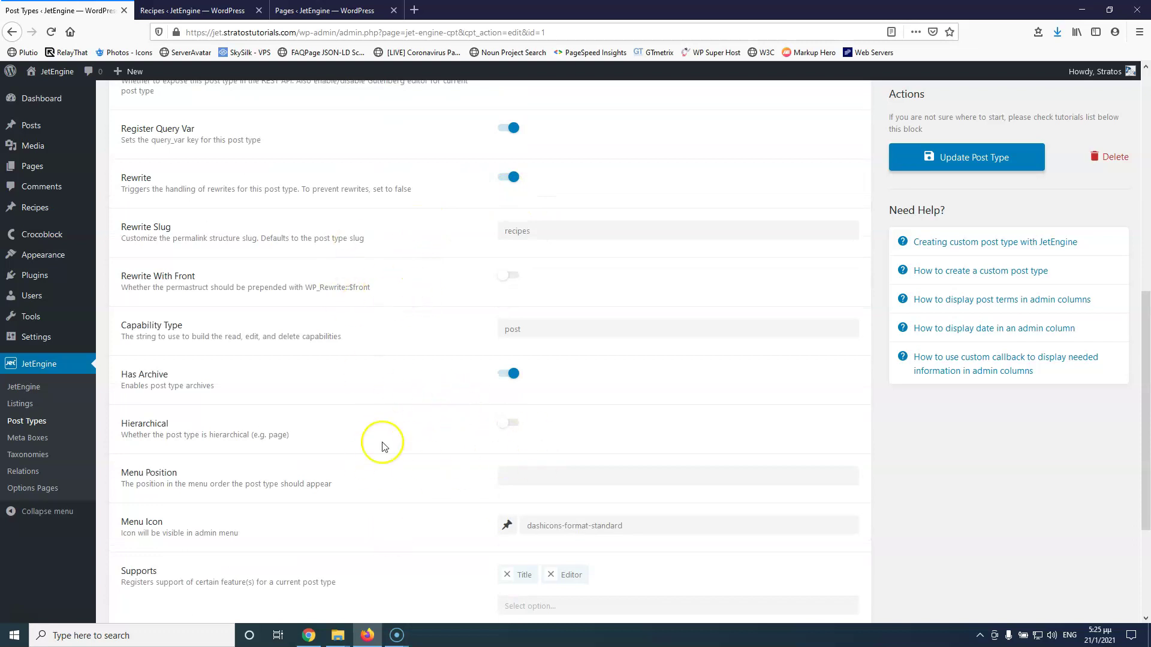
{"action": "scroll", "coordinate": [340, 431], "scroll_direction": "down", "scroll_amount": 3}
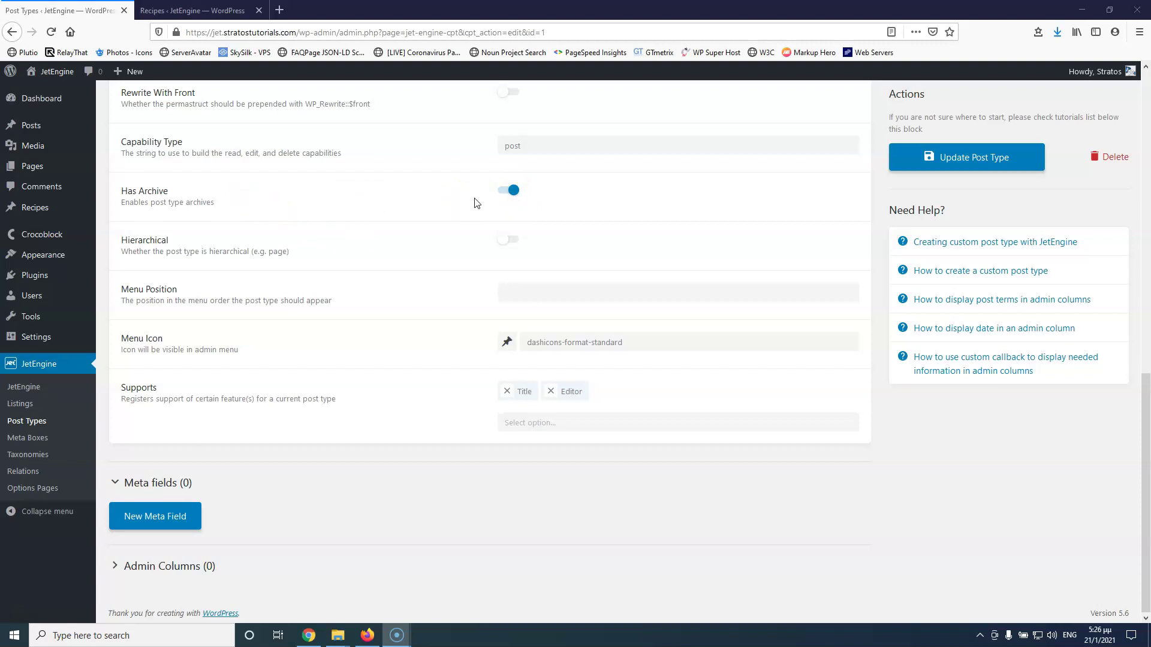
{"action": "left_click", "coordinate": [424, 273]}
Check the post type slug in General Settings and open the front-end archive at jet.stratostutorials.com/recipes
{"action": "scroll", "coordinate": [424, 272], "scroll_direction": "up", "scroll_amount": 12}
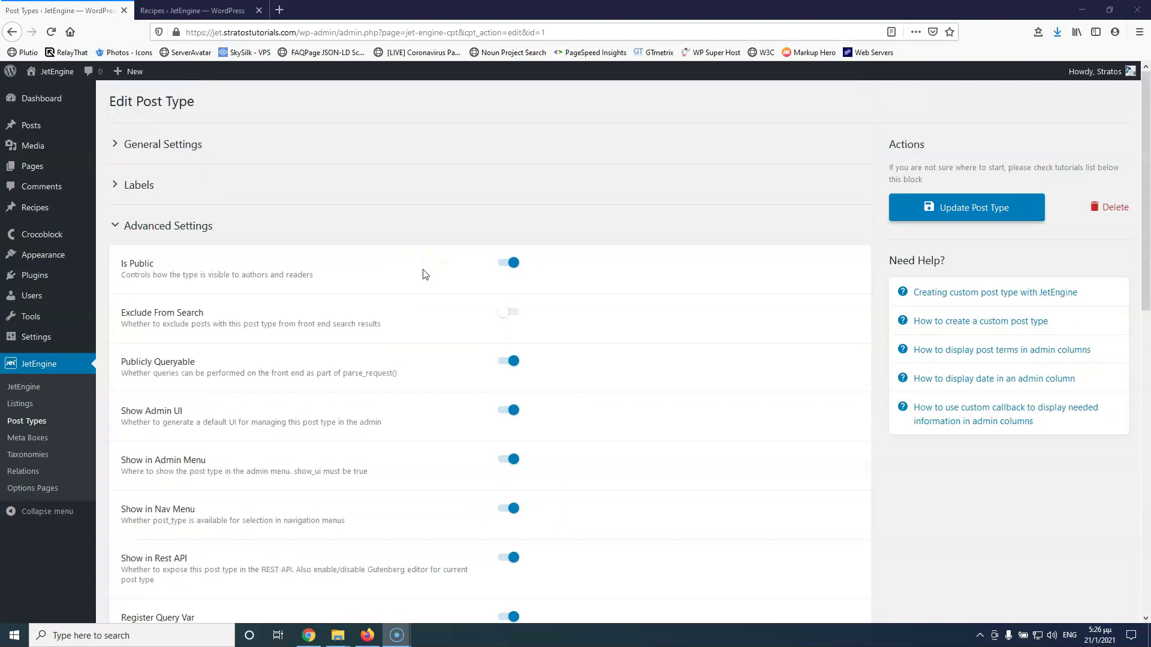
{"action": "left_click", "coordinate": [173, 148]}
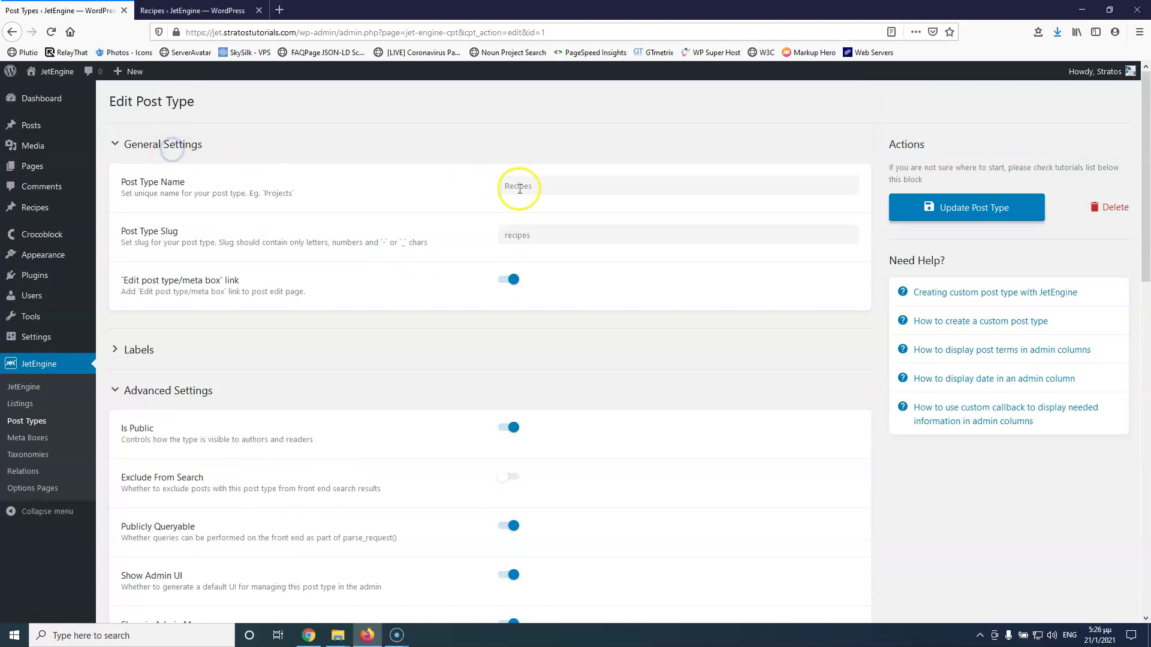
{"action": "left_click_drag", "start_coordinate": [545, 243], "coordinate": [420, 236]}
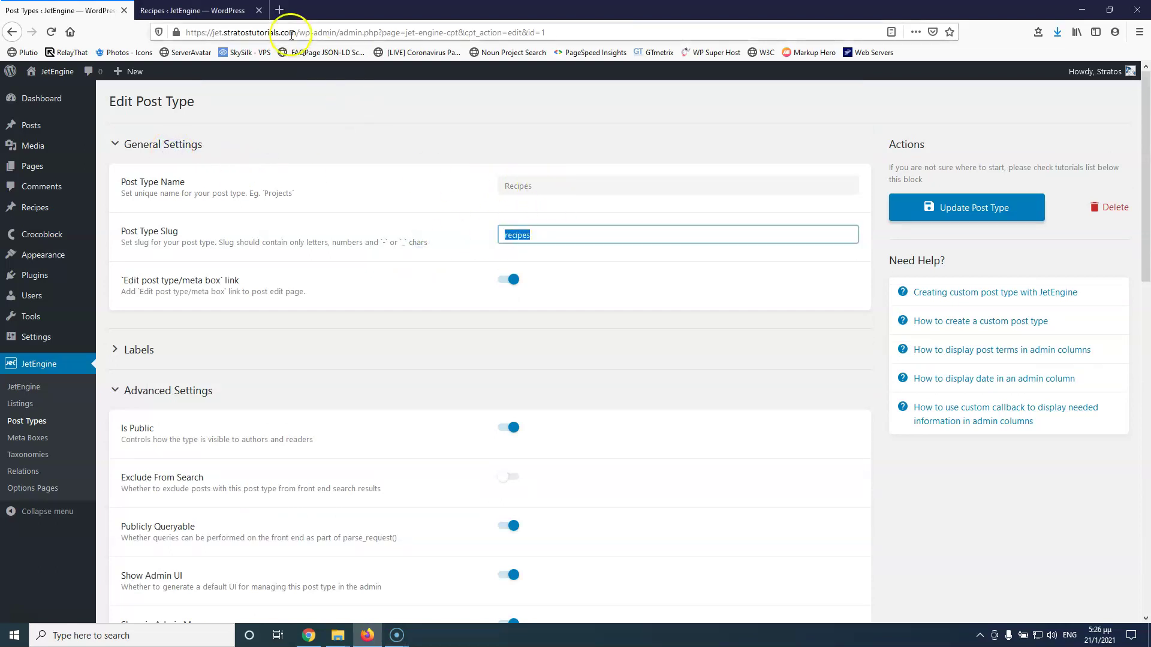
{"action": "left_click", "coordinate": [232, 8]}
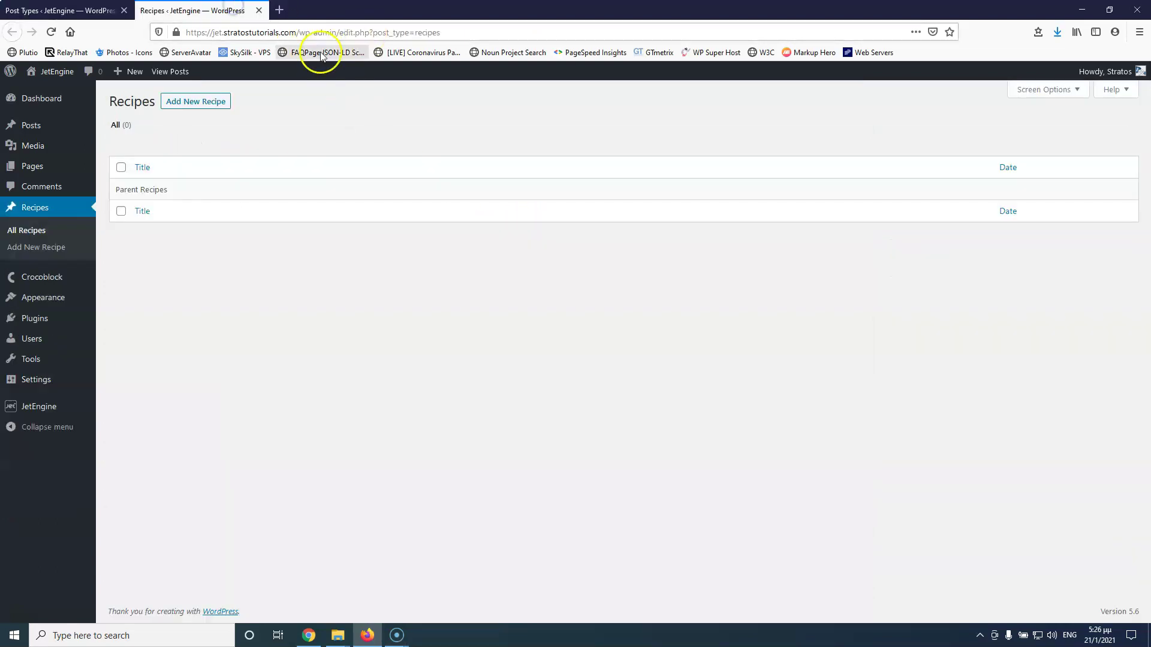
{"action": "left_click_drag", "start_coordinate": [300, 32], "coordinate": [530, 40]}
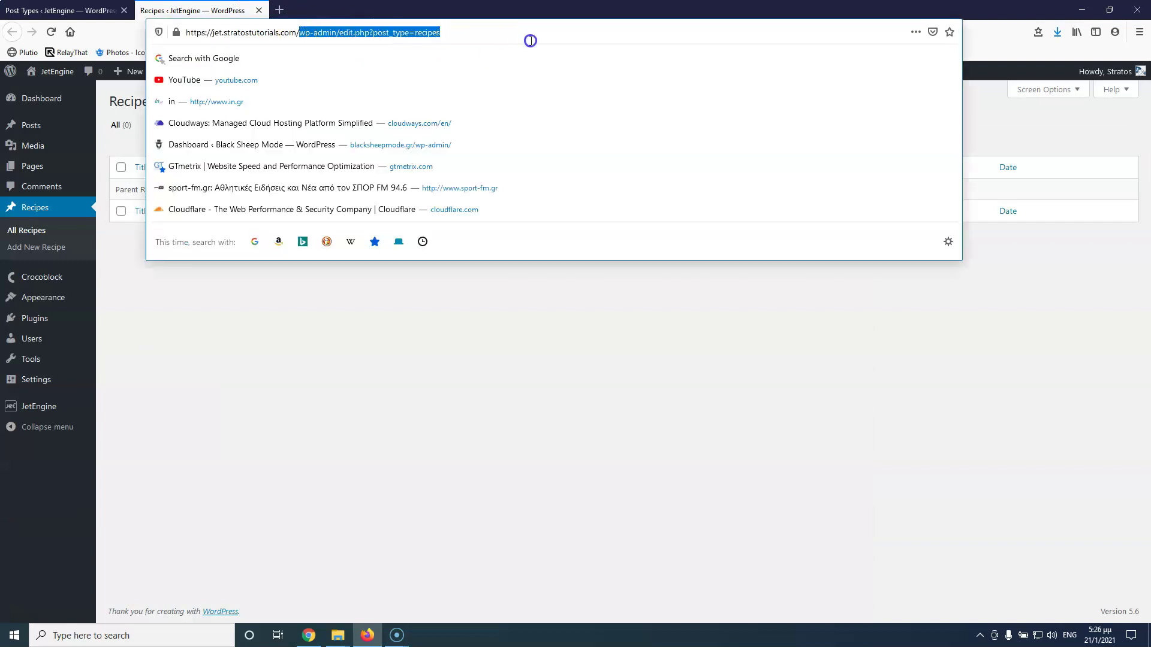
{"action": "type", "text": "recipes"}
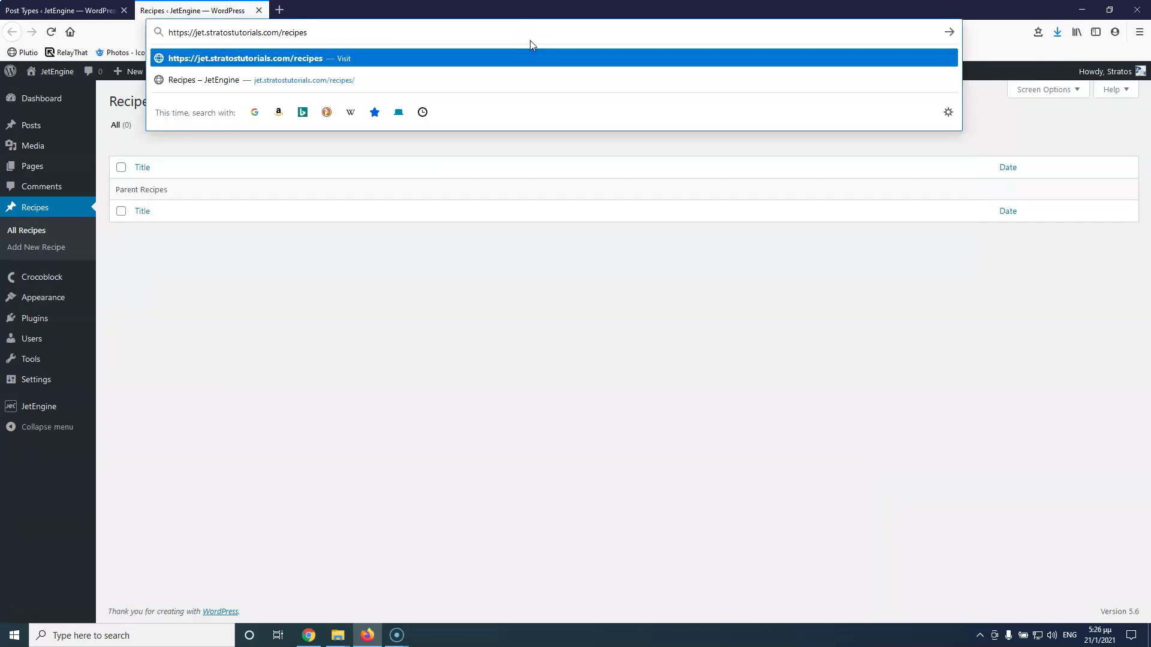
{"action": "key", "text": "Return"}
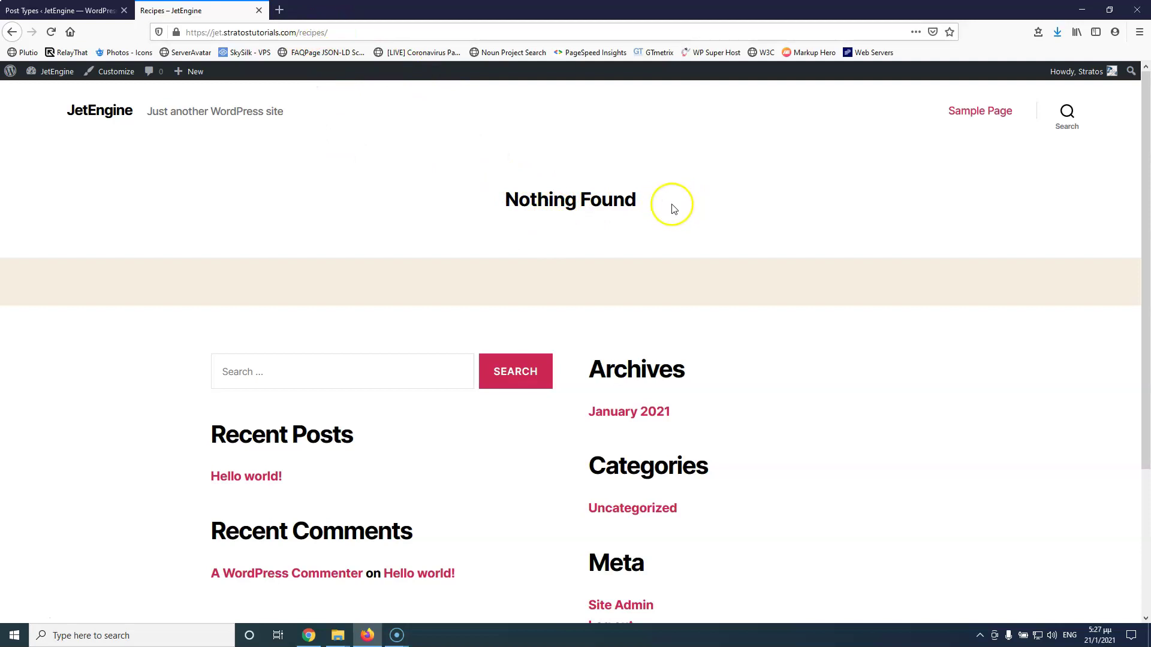
Open the misspelled address jet.stratostutorials.com/recipius for comparison and return to the /recipes archive
{"action": "left_click", "coordinate": [317, 31]}
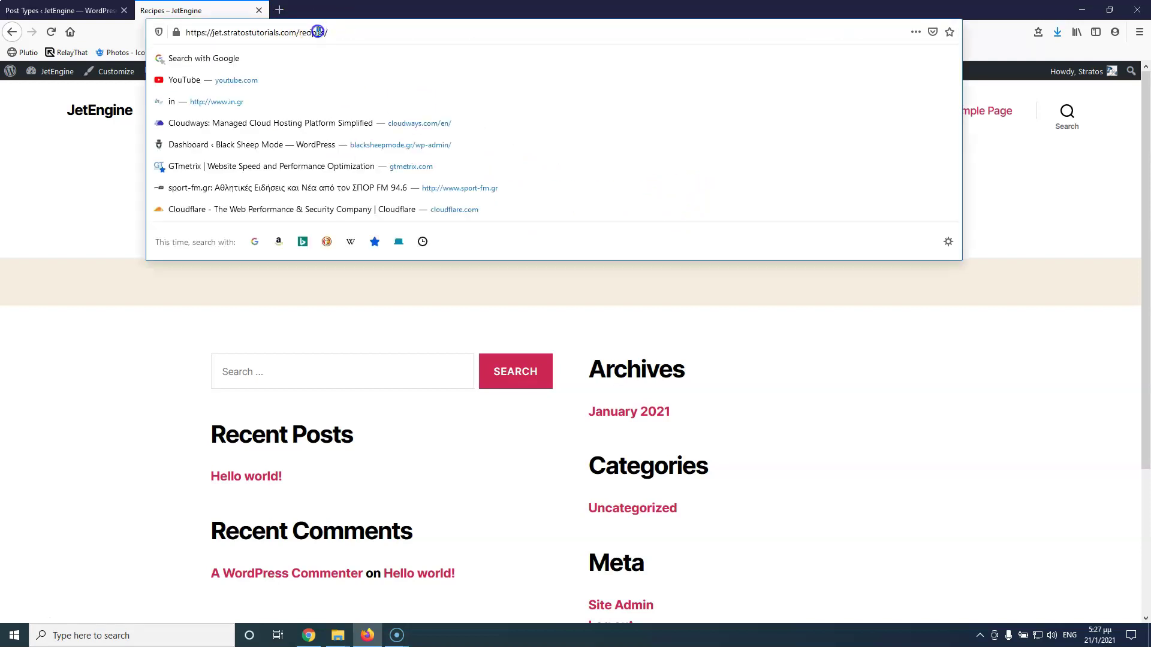
{"action": "type", "text": "iu"}
{"action": "key", "text": "Return"}
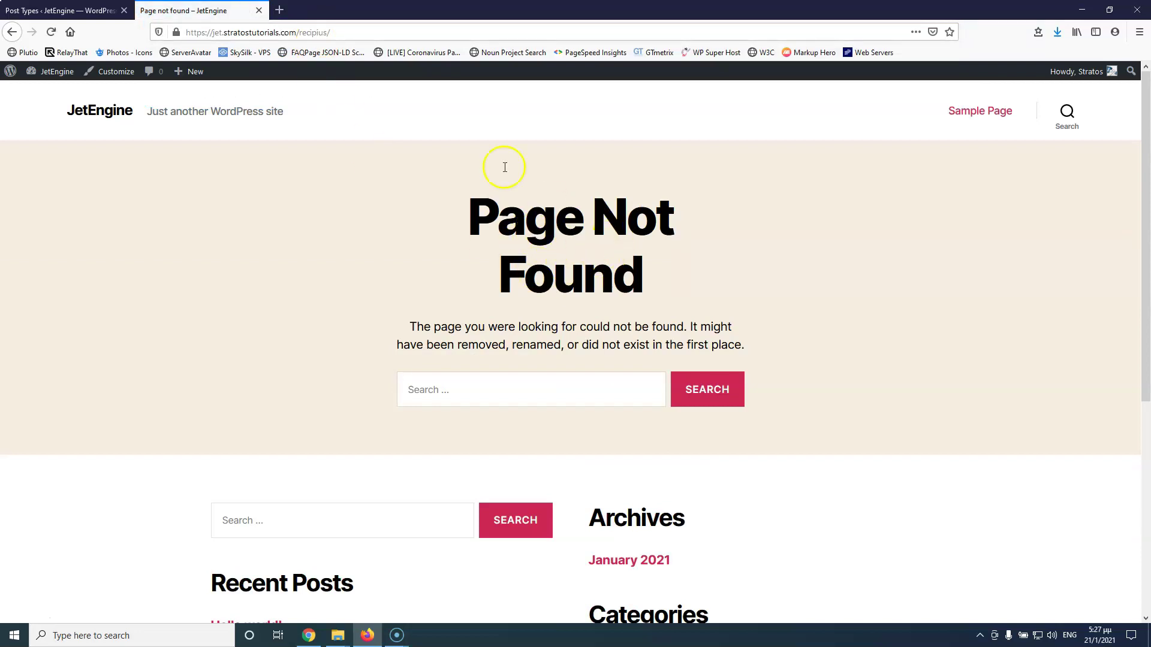
{"action": "left_click", "coordinate": [322, 33]}
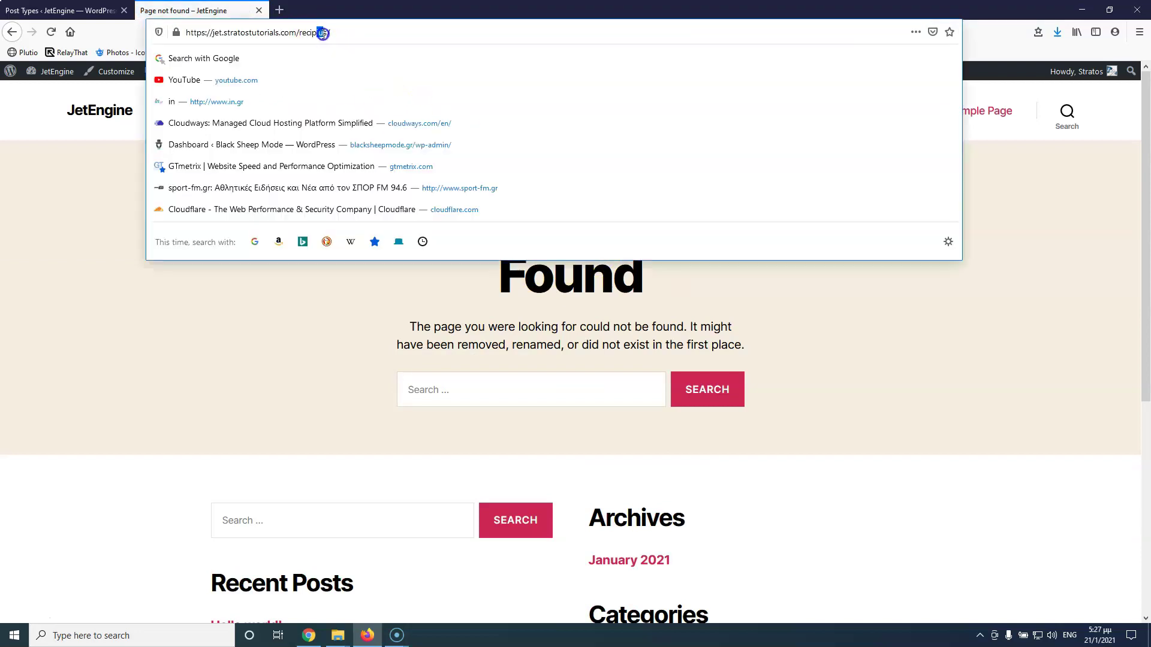
{"action": "type", "text": "e"}
{"action": "key", "text": "Return"}
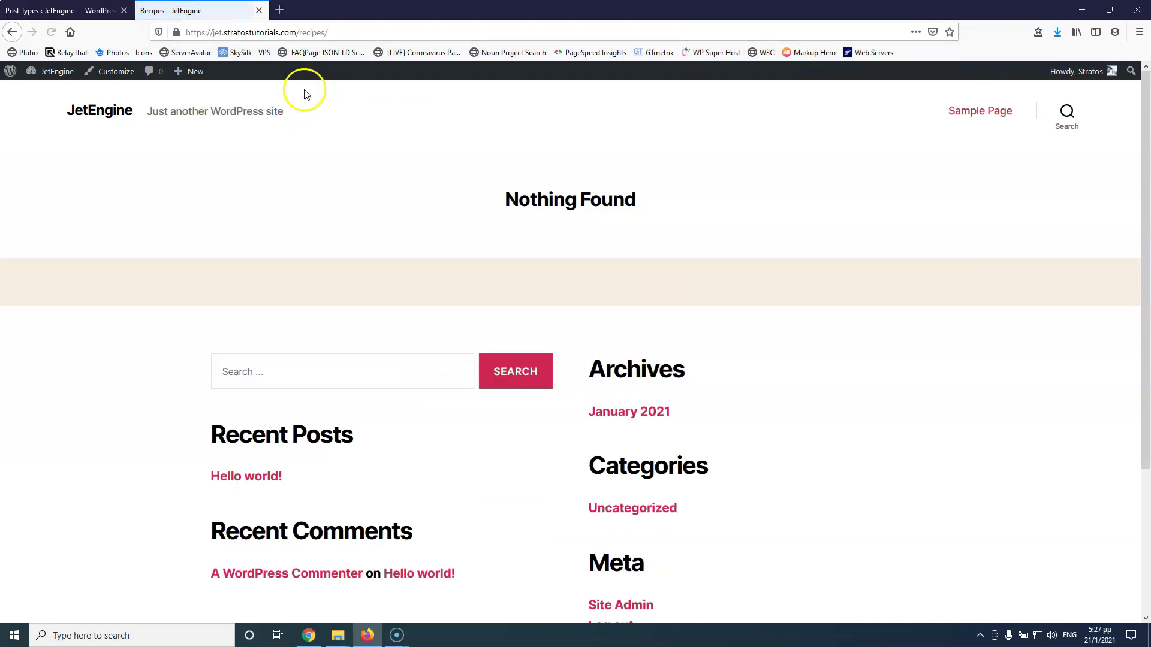
Return to the post type editor, collapse General Settings and enable the Hierarchical option in Advanced Settings
{"action": "left_click", "coordinate": [60, 10]}
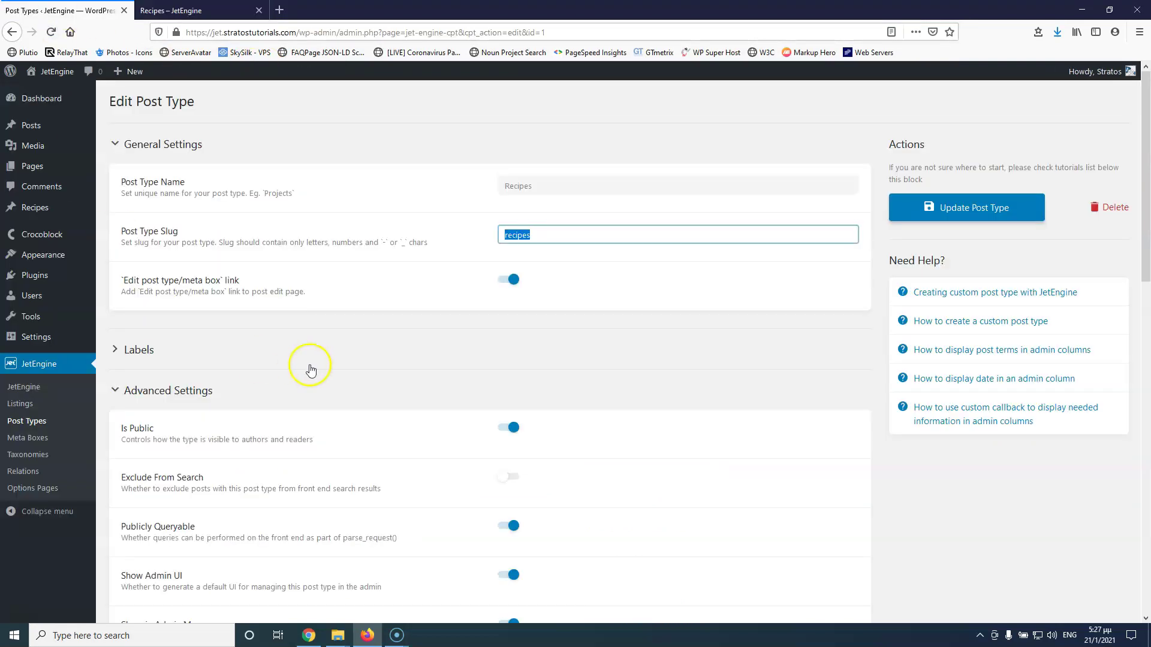
{"action": "scroll", "coordinate": [481, 402], "scroll_direction": "down", "scroll_amount": 10}
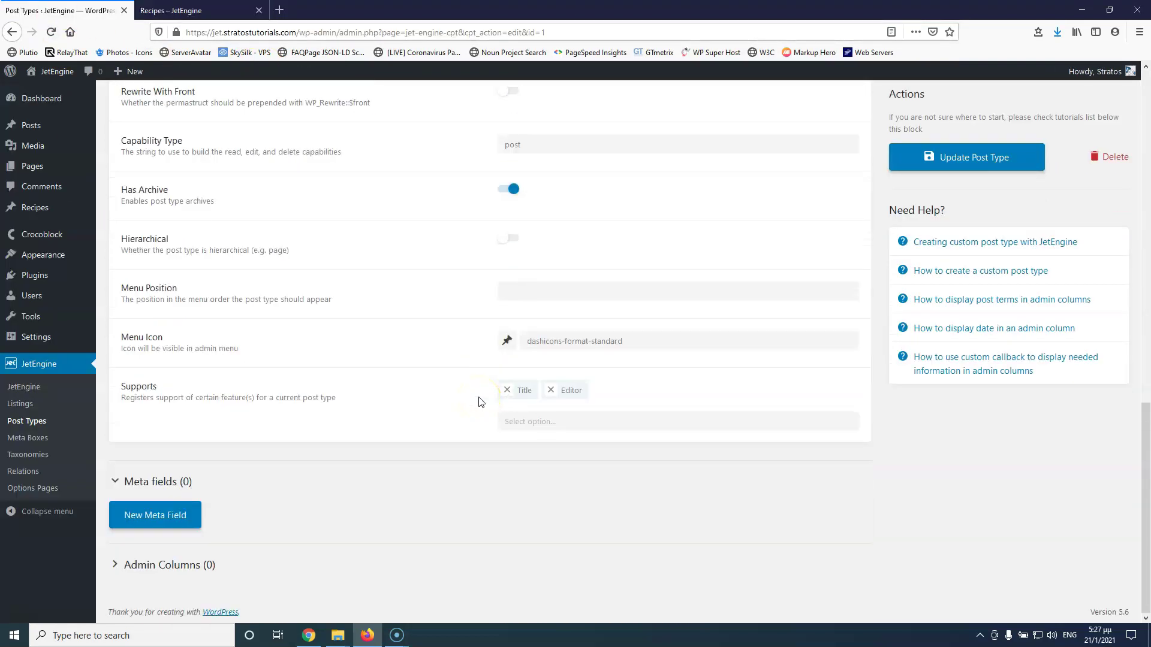
{"action": "scroll", "coordinate": [479, 403], "scroll_direction": "up", "scroll_amount": 10}
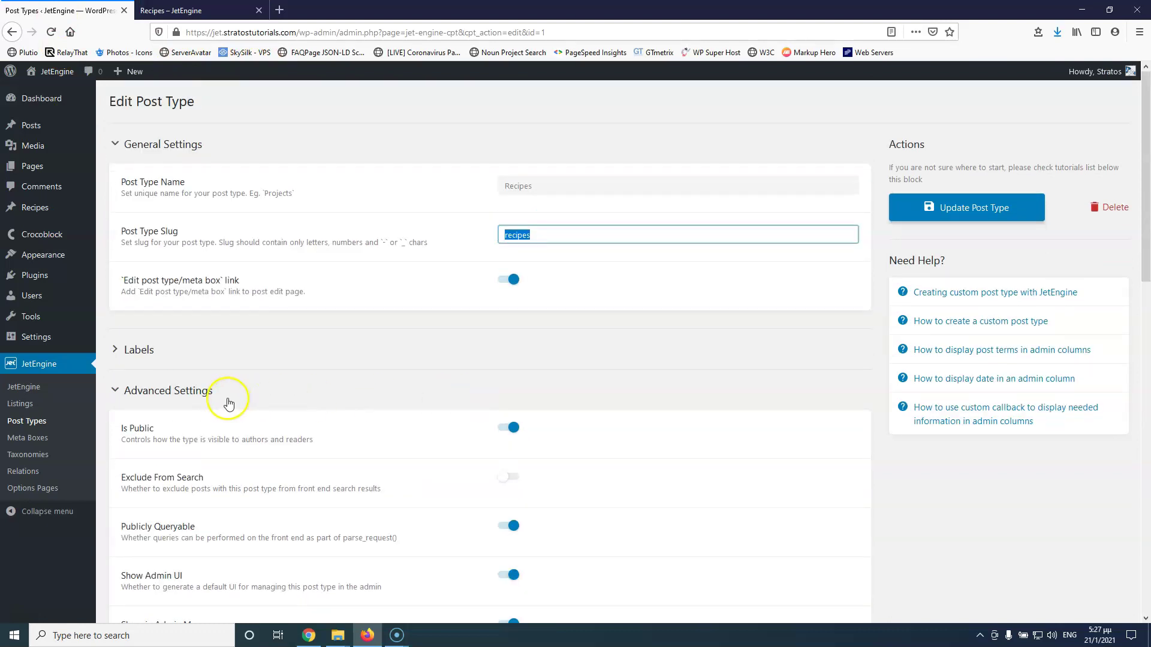
{"action": "left_click", "coordinate": [167, 143]}
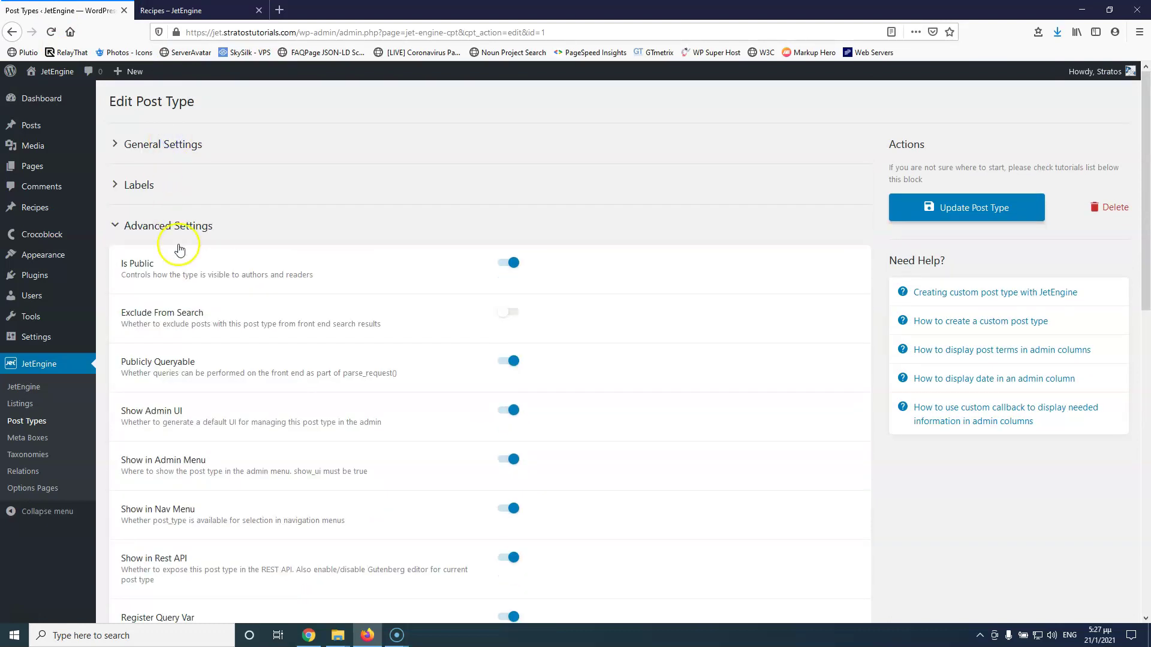
{"action": "scroll", "coordinate": [192, 288], "scroll_direction": "down", "scroll_amount": 8}
{"action": "left_click", "coordinate": [507, 367]}
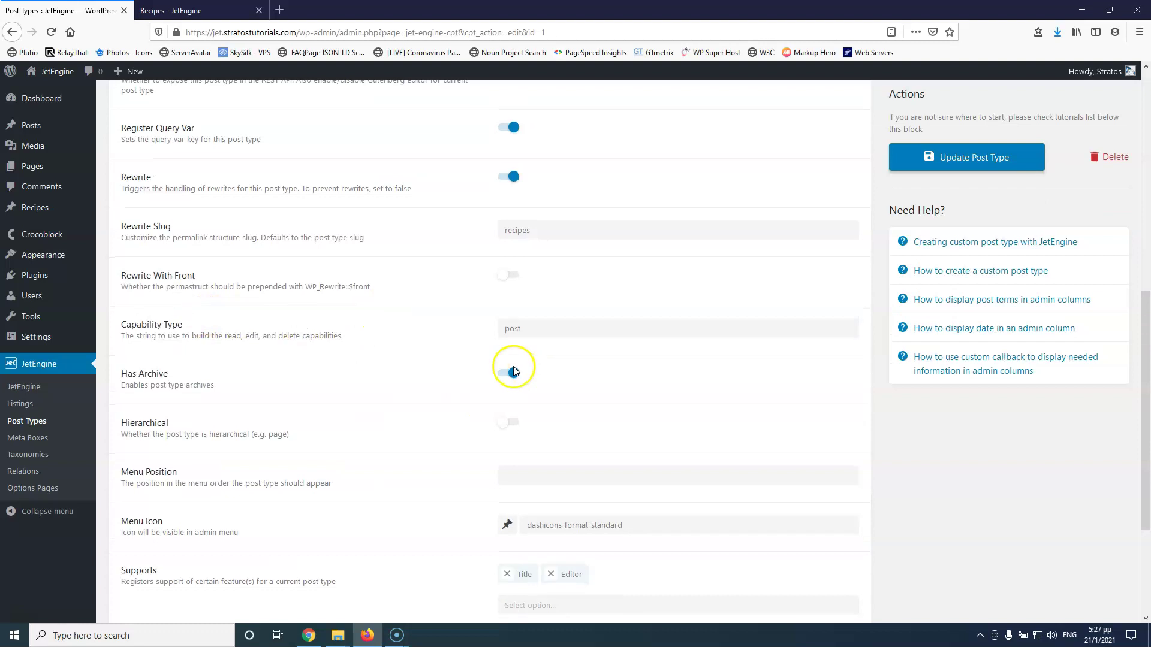
{"action": "scroll", "coordinate": [295, 222], "scroll_direction": "down", "scroll_amount": 3}
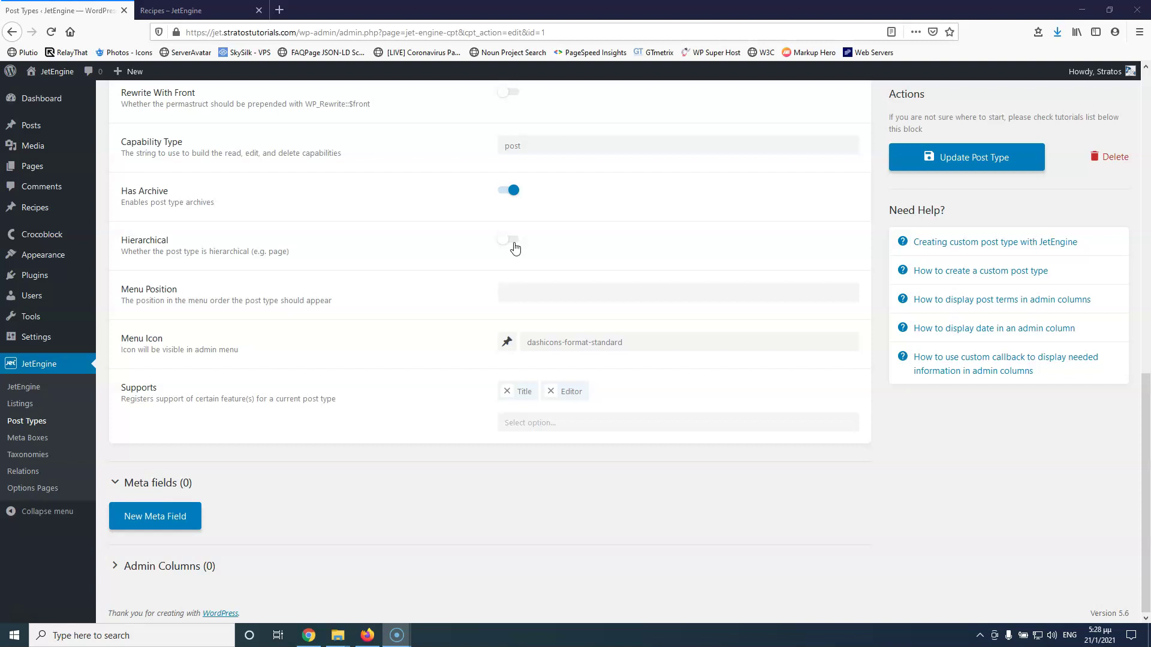
{"action": "left_click", "coordinate": [514, 241]}
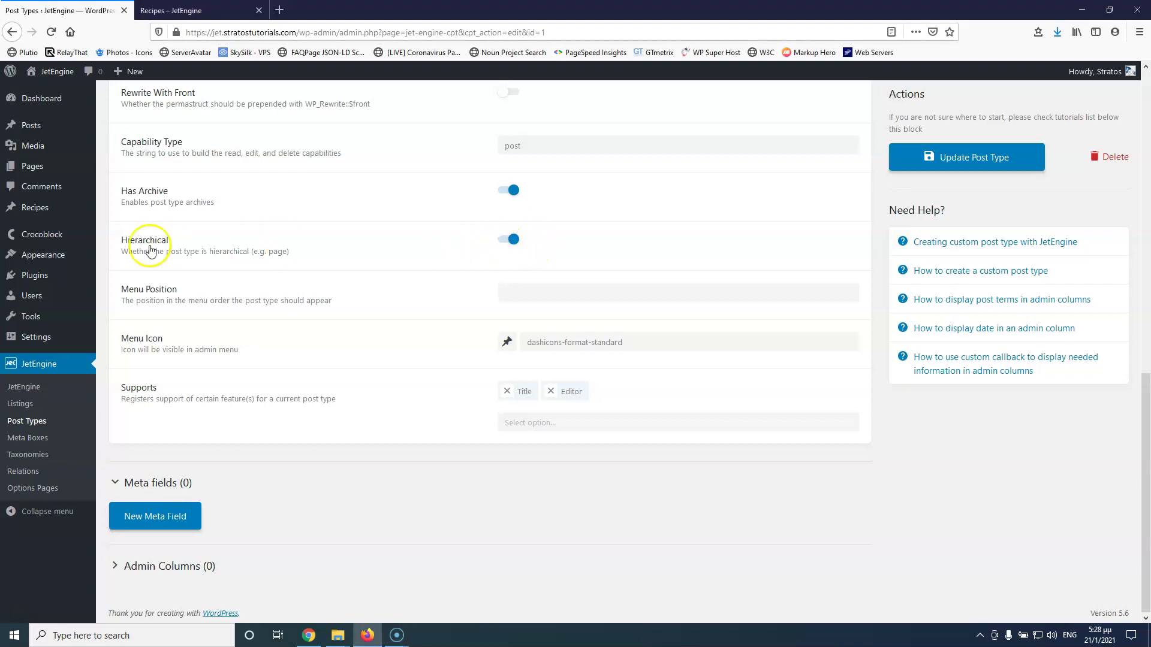
Set the Menu Position of the Recipes post type to 1, update the post type and reload the page
{"action": "mouse_move", "coordinate": [45, 132]}
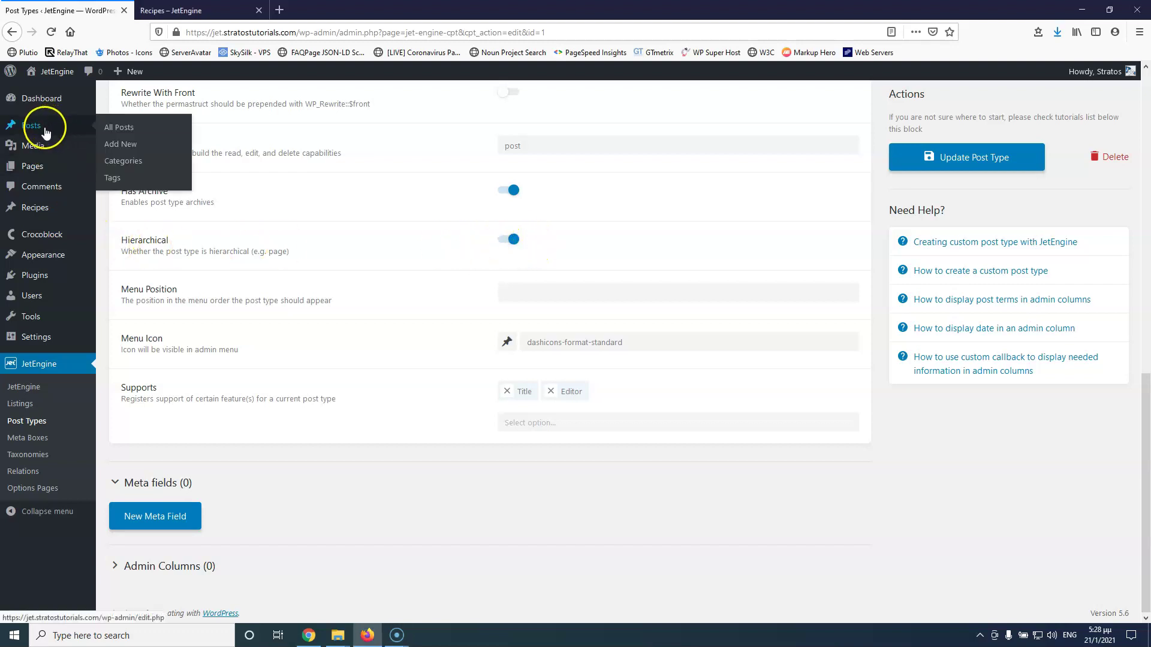
{"action": "left_click", "coordinate": [126, 168]}
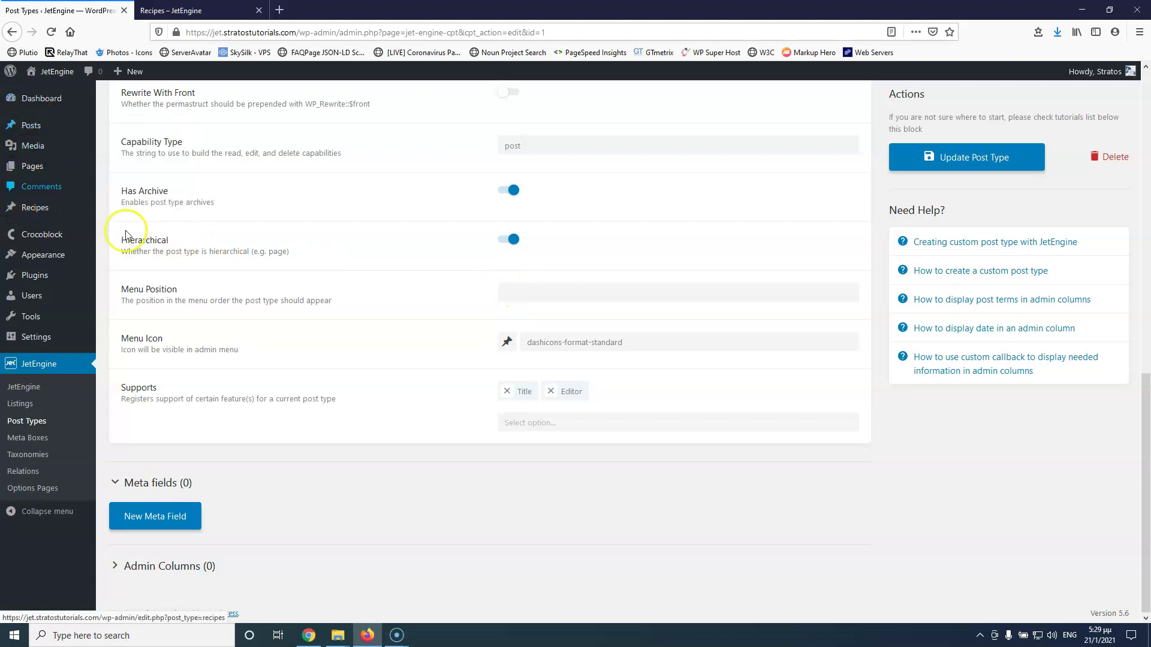
{"action": "left_click", "coordinate": [517, 292]}
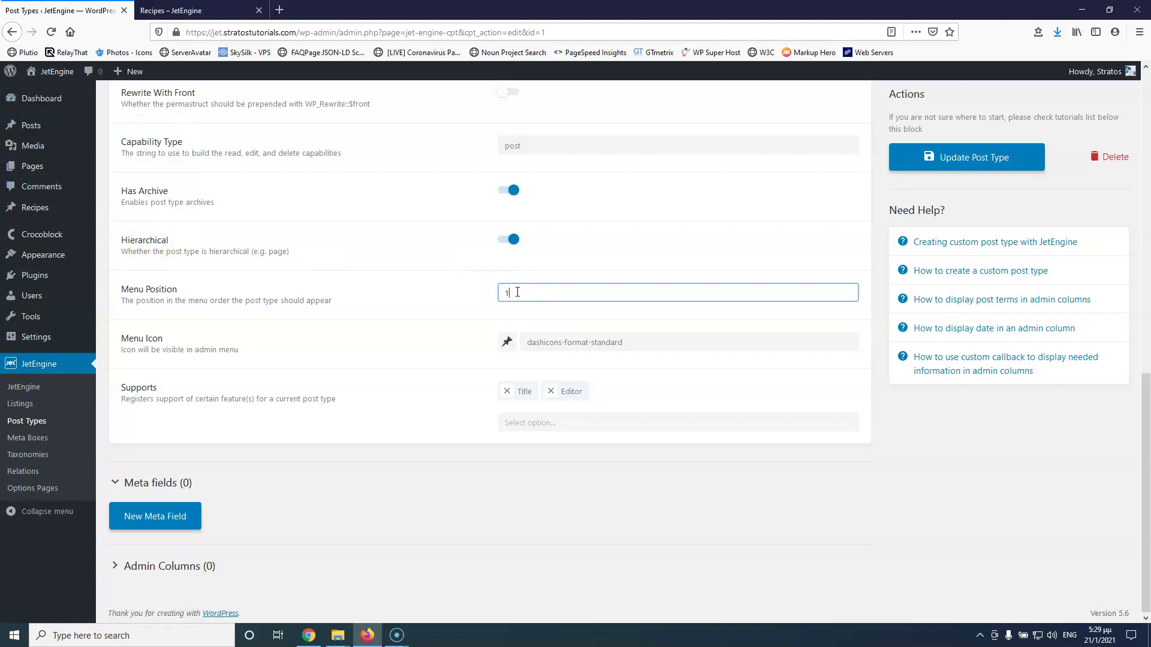
{"action": "mouse_move", "coordinate": [37, 129]}
{"action": "left_click", "coordinate": [959, 163]}
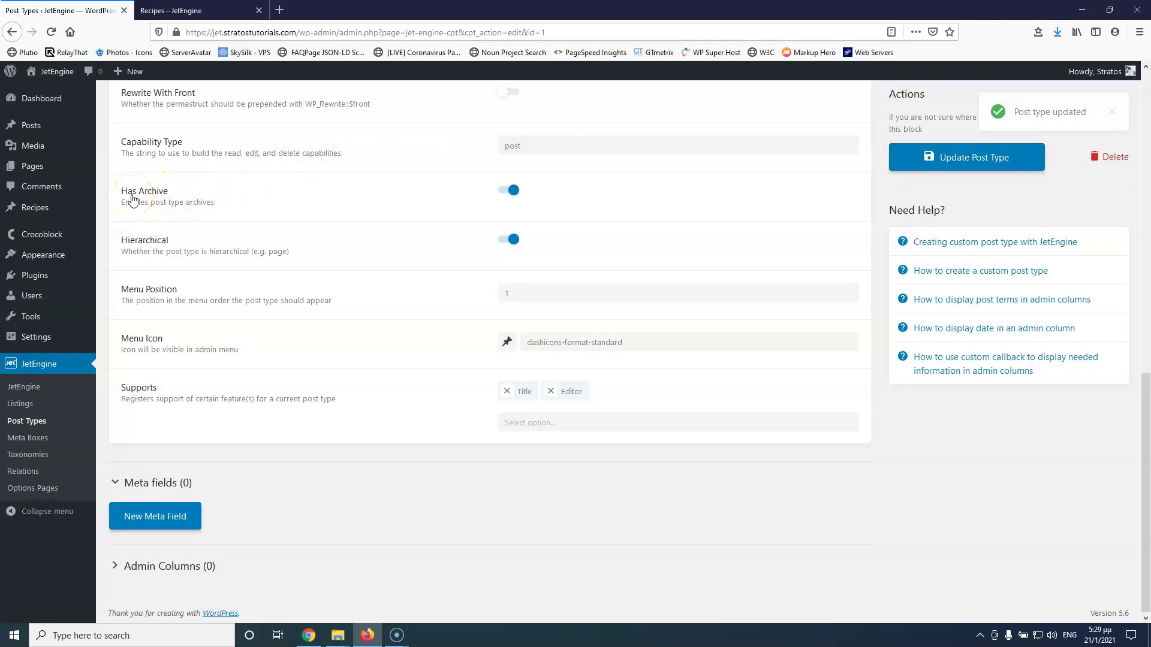
{"action": "left_click", "coordinate": [52, 34]}
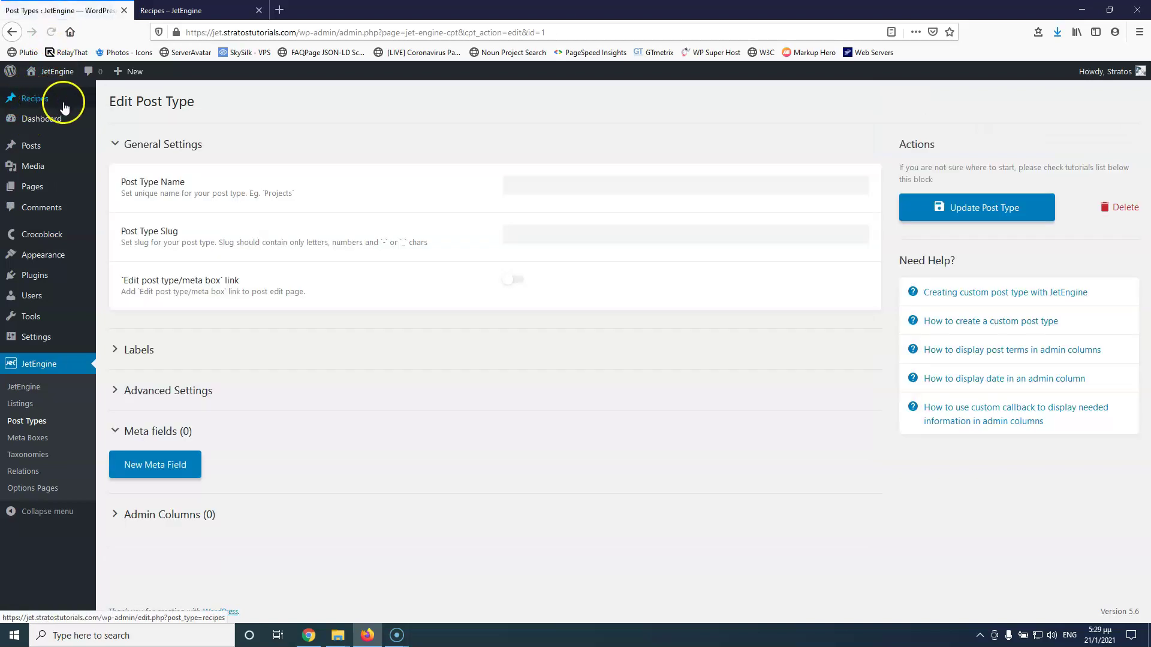
Expand the Advanced Settings and search the Menu Icon picker for "sp" and "kn", clearing the field each time
{"action": "left_click", "coordinate": [168, 391]}
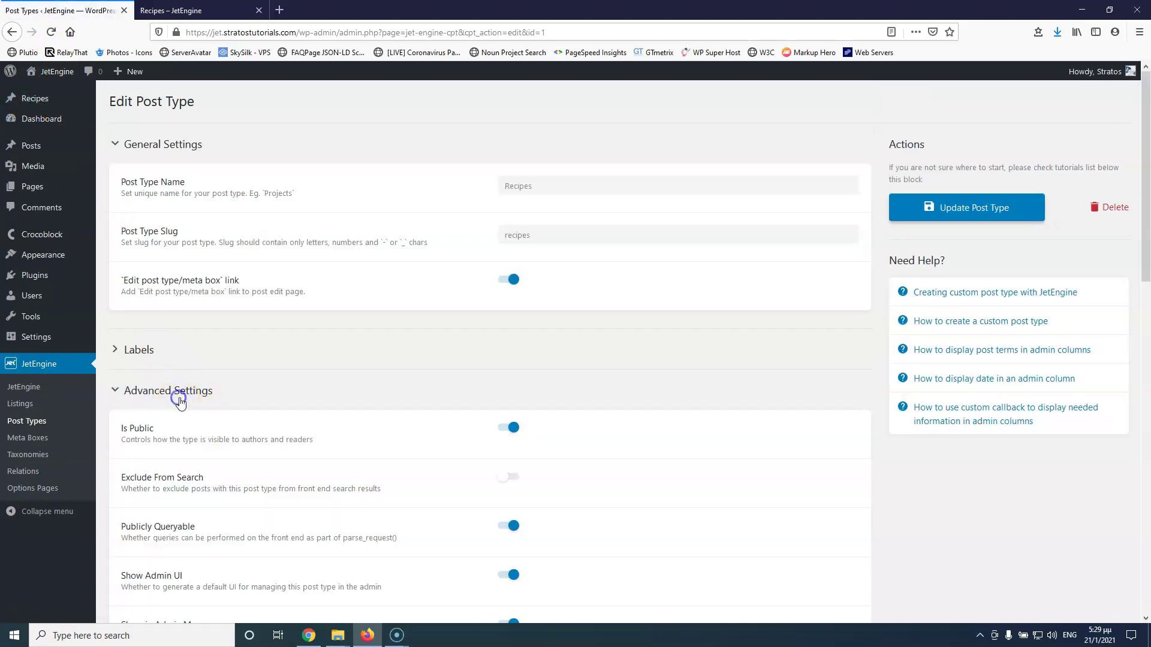
{"action": "scroll", "coordinate": [390, 397], "scroll_direction": "down", "scroll_amount": 5}
{"action": "scroll", "coordinate": [390, 396], "scroll_direction": "down", "scroll_amount": 7}
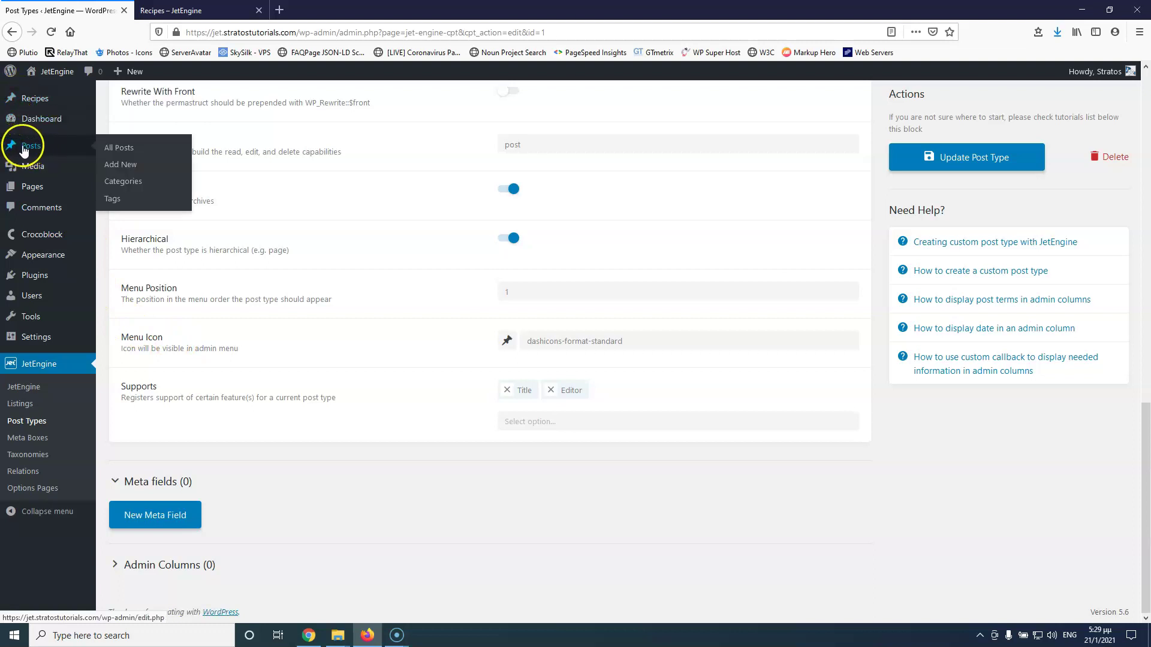
{"action": "mouse_move", "coordinate": [39, 102]}
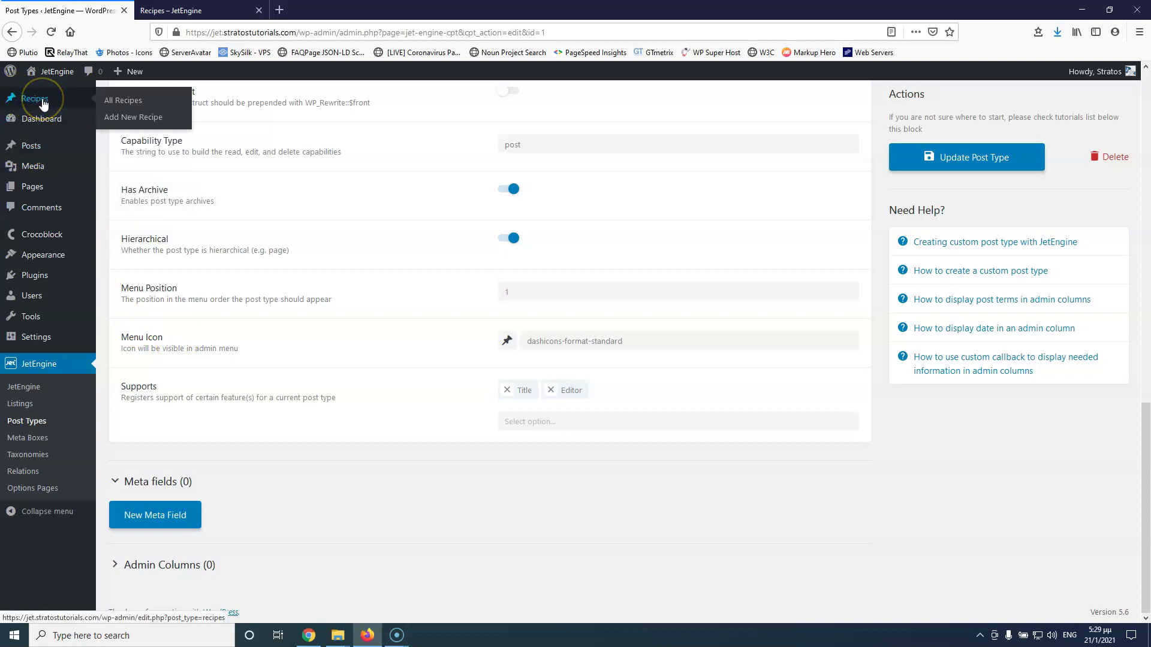
{"action": "left_click", "coordinate": [571, 341]}
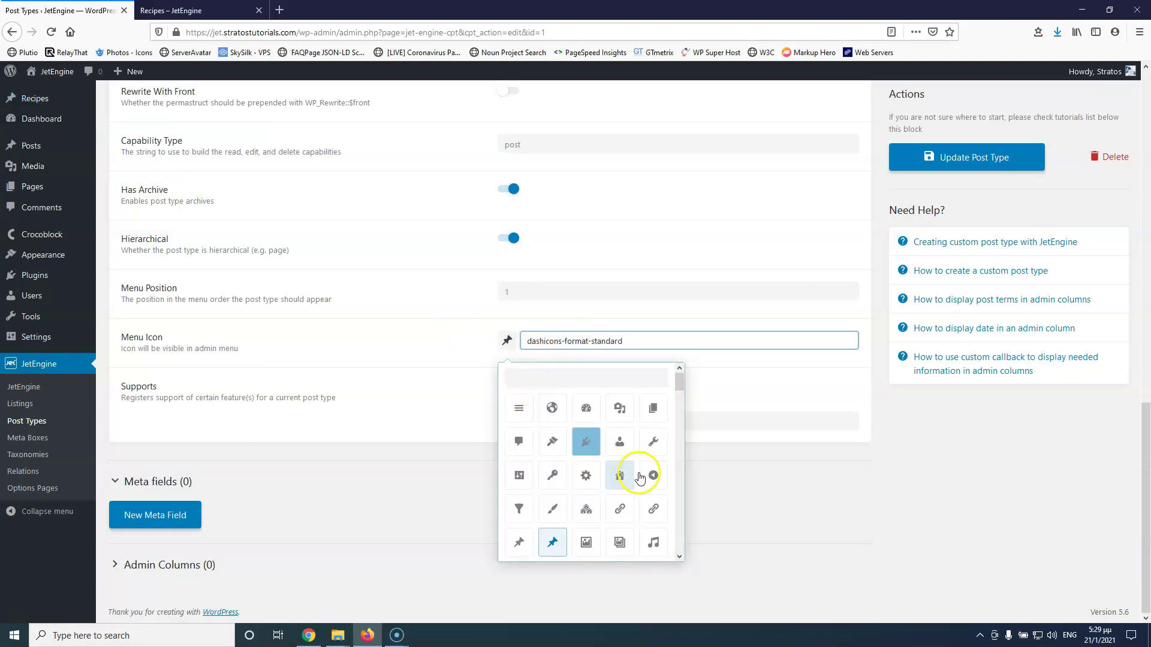
{"action": "mouse_move", "coordinate": [680, 381]}
{"action": "left_mouse_down"}
{"action": "mouse_move", "coordinate": [680, 543]}
{"action": "mouse_move", "coordinate": [678, 376]}
{"action": "left_mouse_up"}
{"action": "left_click_drag", "start_coordinate": [635, 339], "coordinate": [539, 338]}
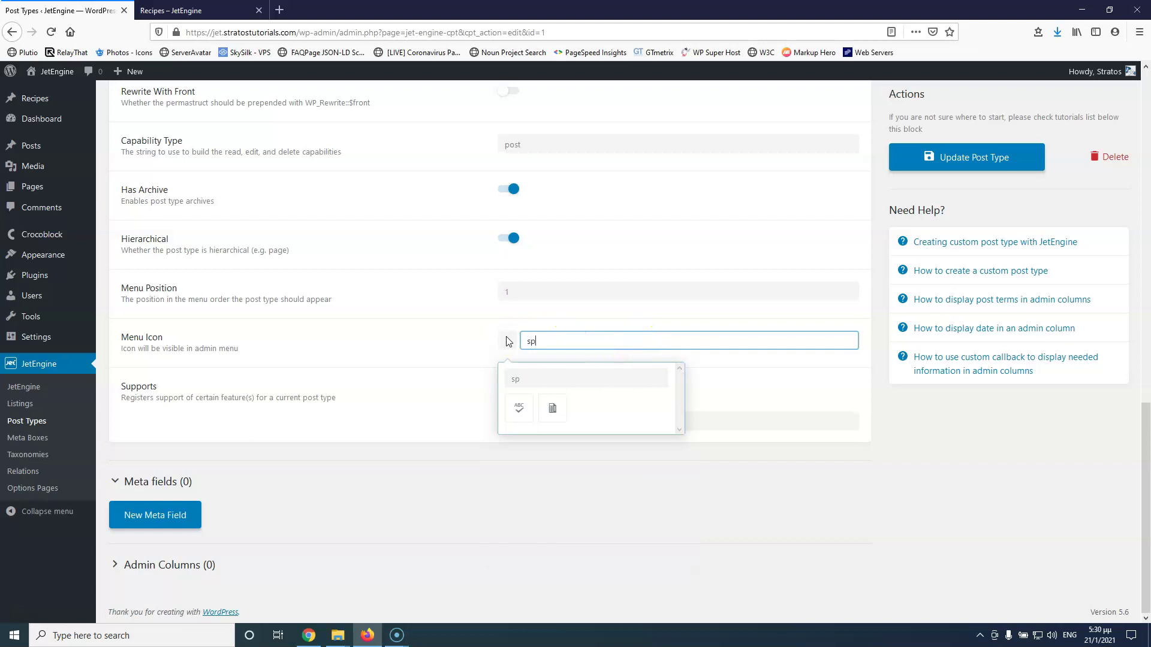
{"action": "key", "text": "BackSpace"}
{"action": "key", "text": "BackSpace"}
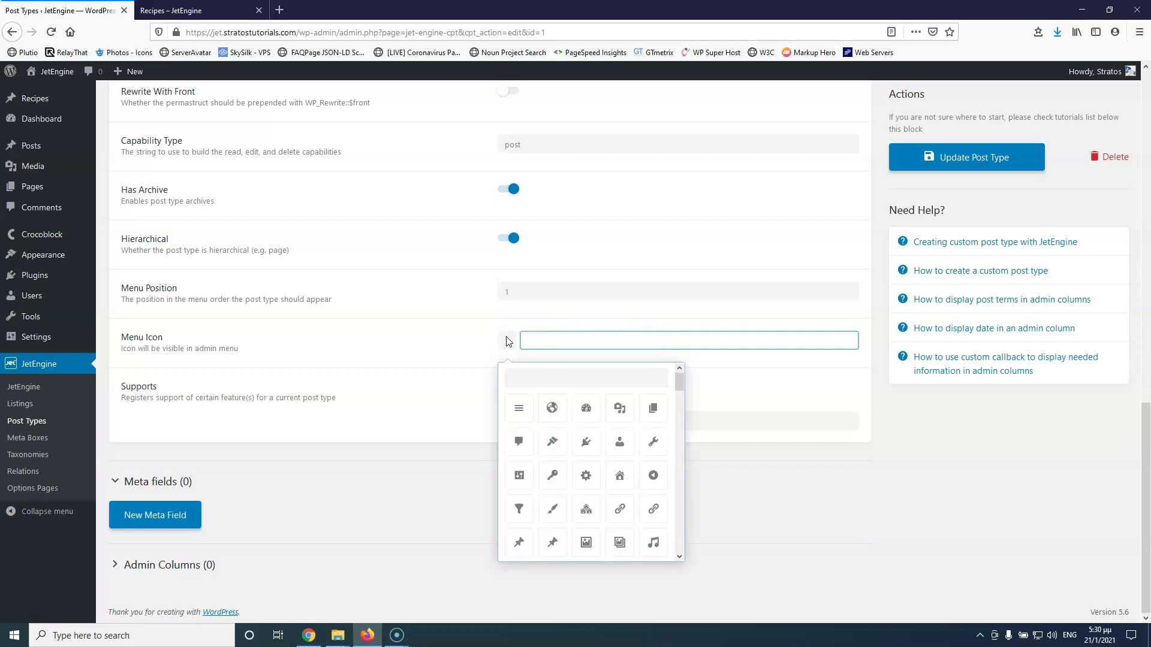
{"action": "type", "text": "kn"}
{"action": "key", "text": "BackSpace"}
{"action": "key", "text": "BackSpace"}
Choose dashicons-migrate as the Menu Icon, update the post type and reload the page
{"action": "scroll", "coordinate": [617, 474], "scroll_direction": "down", "scroll_amount": 2}
{"action": "scroll", "coordinate": [608, 473], "scroll_direction": "down", "scroll_amount": 2}
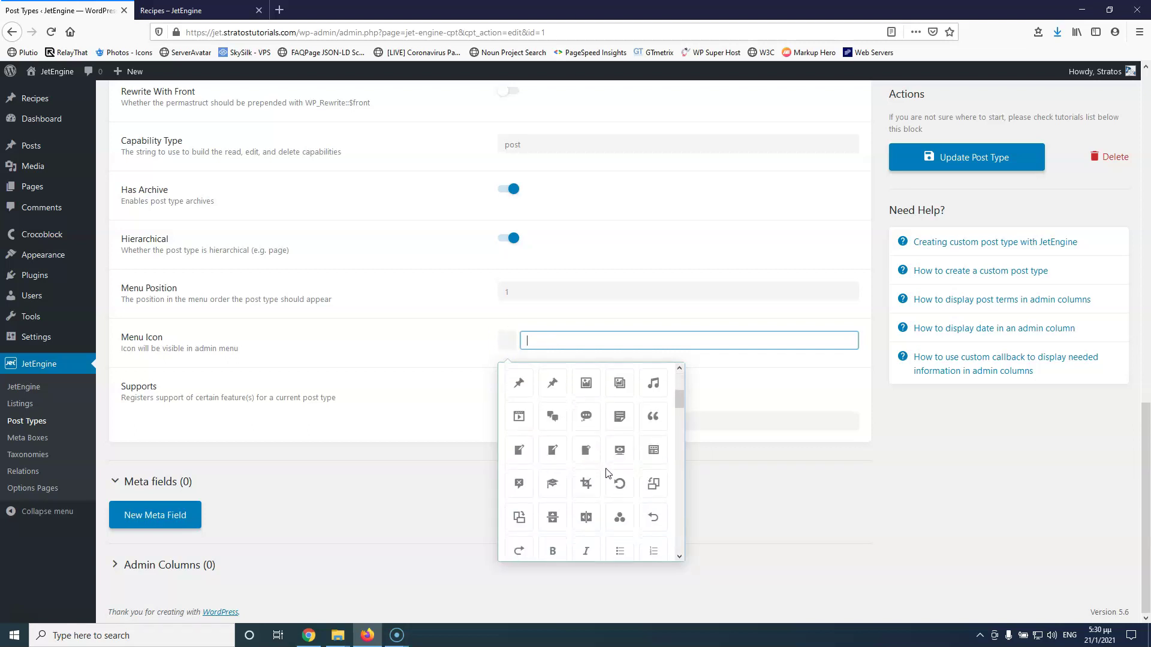
{"action": "scroll", "coordinate": [607, 474], "scroll_direction": "down", "scroll_amount": 4}
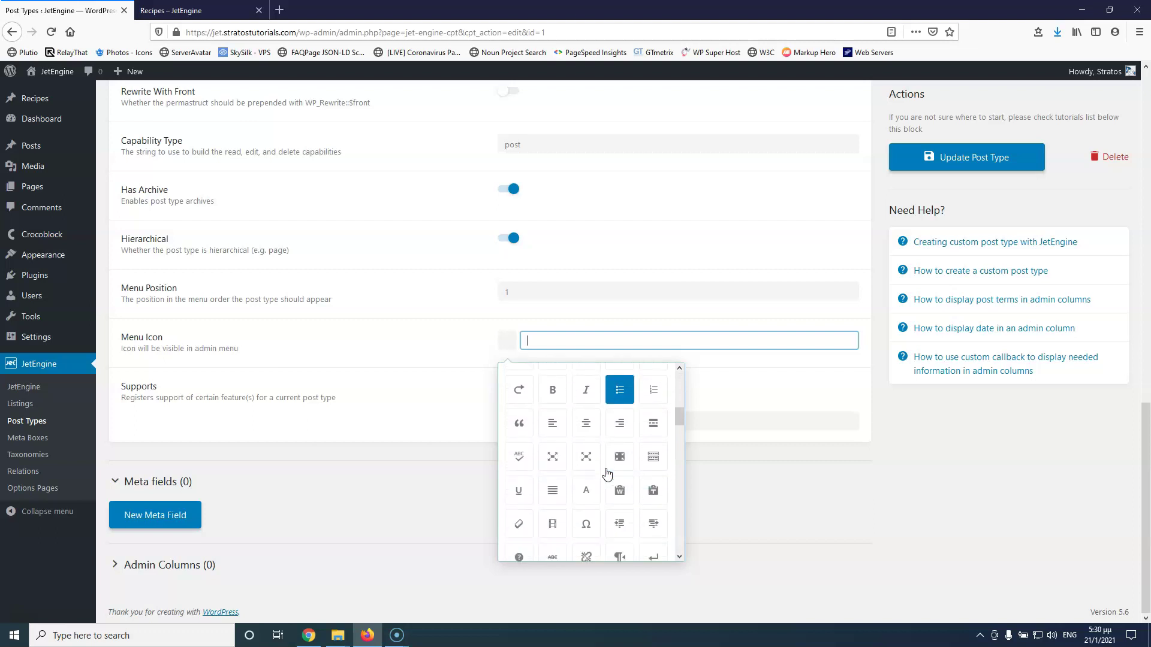
{"action": "scroll", "coordinate": [607, 474], "scroll_direction": "down", "scroll_amount": 2}
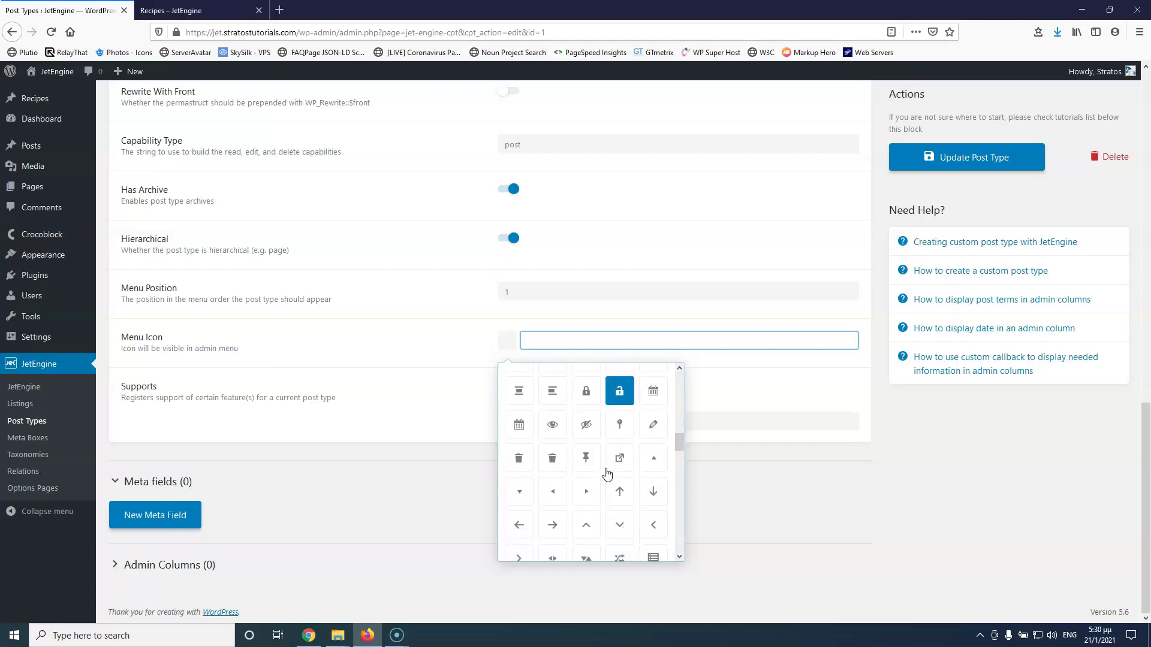
{"action": "scroll", "coordinate": [607, 473], "scroll_direction": "down", "scroll_amount": 1}
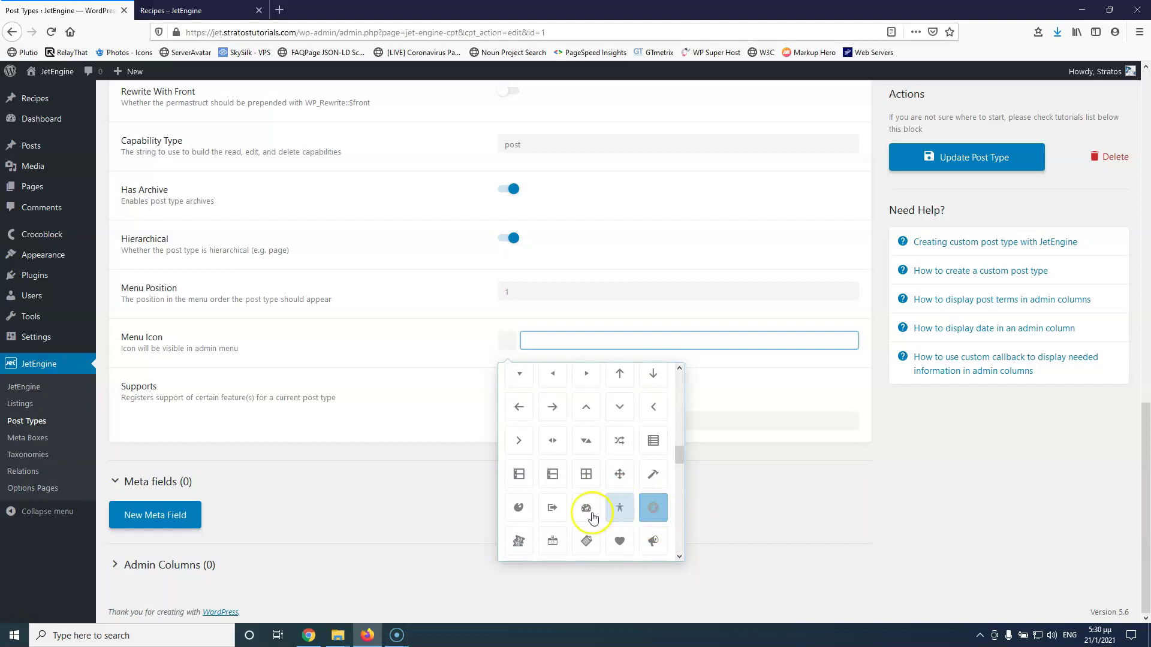
{"action": "left_click", "coordinate": [551, 509]}
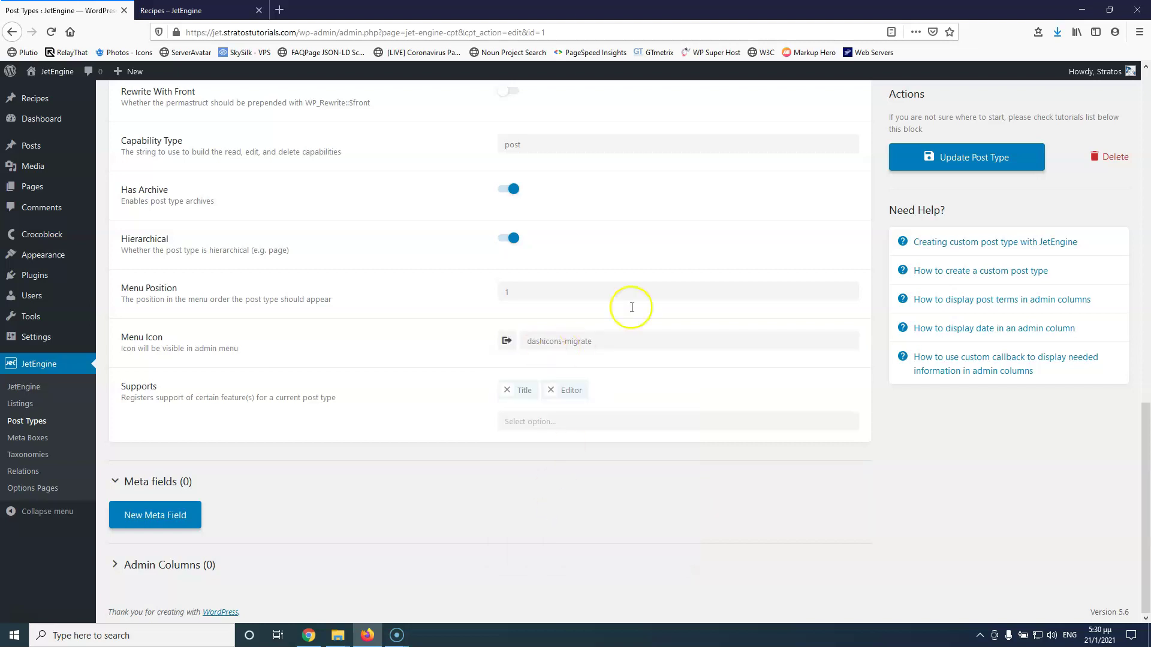
{"action": "left_click", "coordinate": [981, 167]}
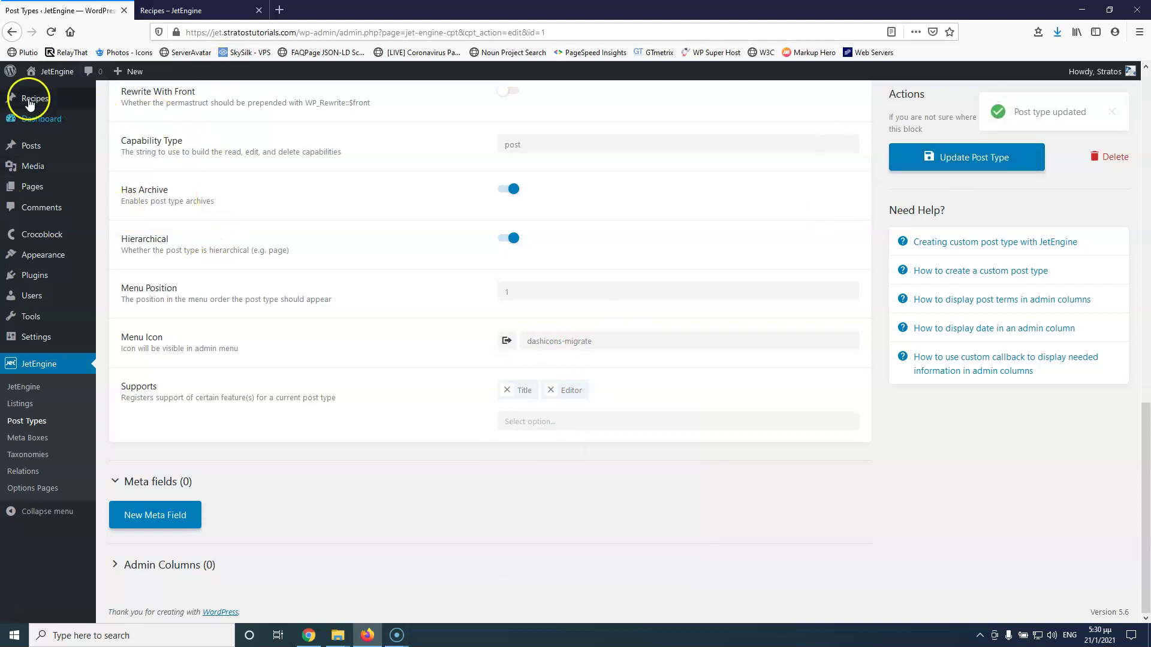
{"action": "left_click", "coordinate": [51, 30]}
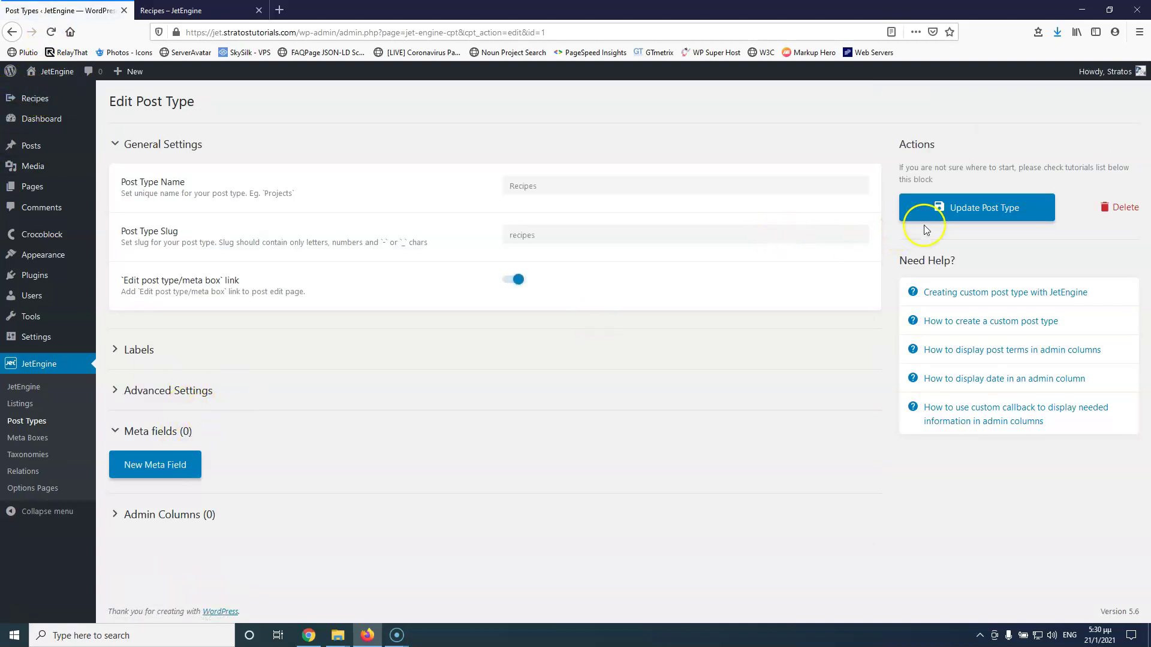
Expand the Advanced Settings again down to the Supports option
{"action": "left_click", "coordinate": [154, 390]}
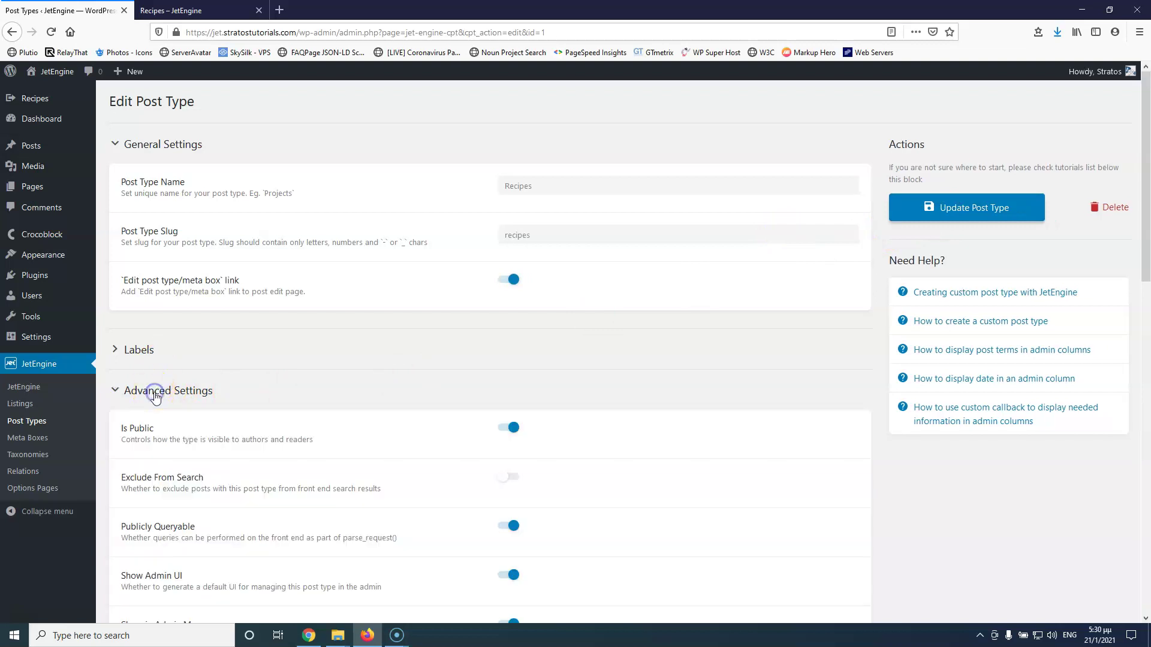
{"action": "scroll", "coordinate": [265, 405], "scroll_direction": "down", "scroll_amount": 9}
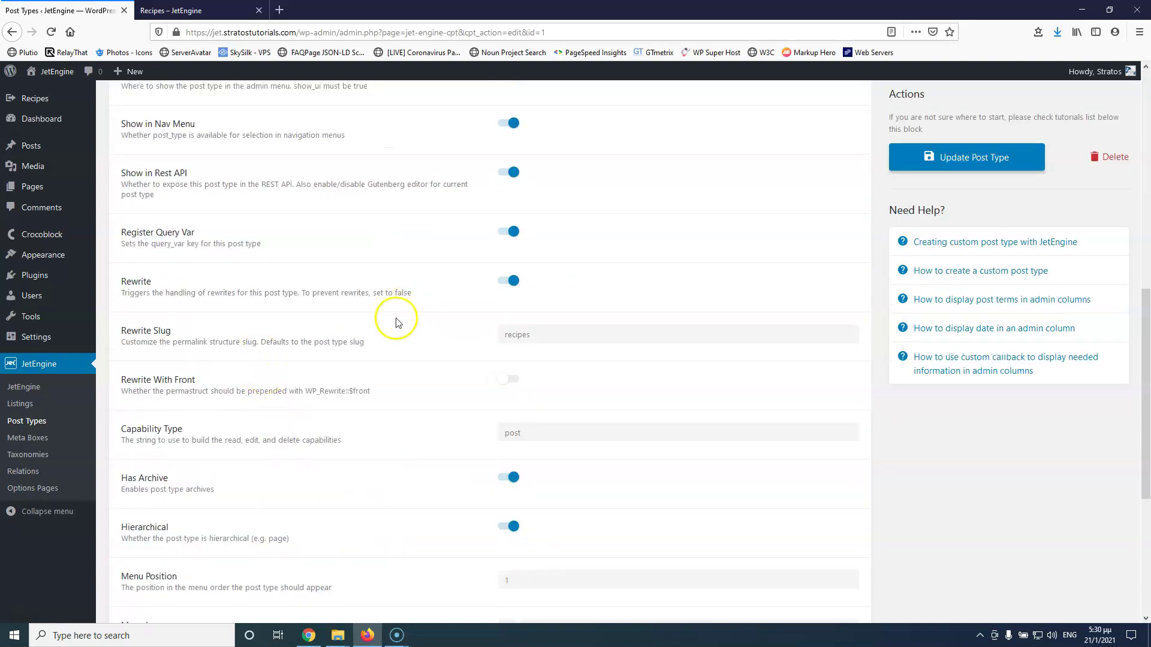
{"action": "scroll", "coordinate": [424, 356], "scroll_direction": "down", "scroll_amount": 3}
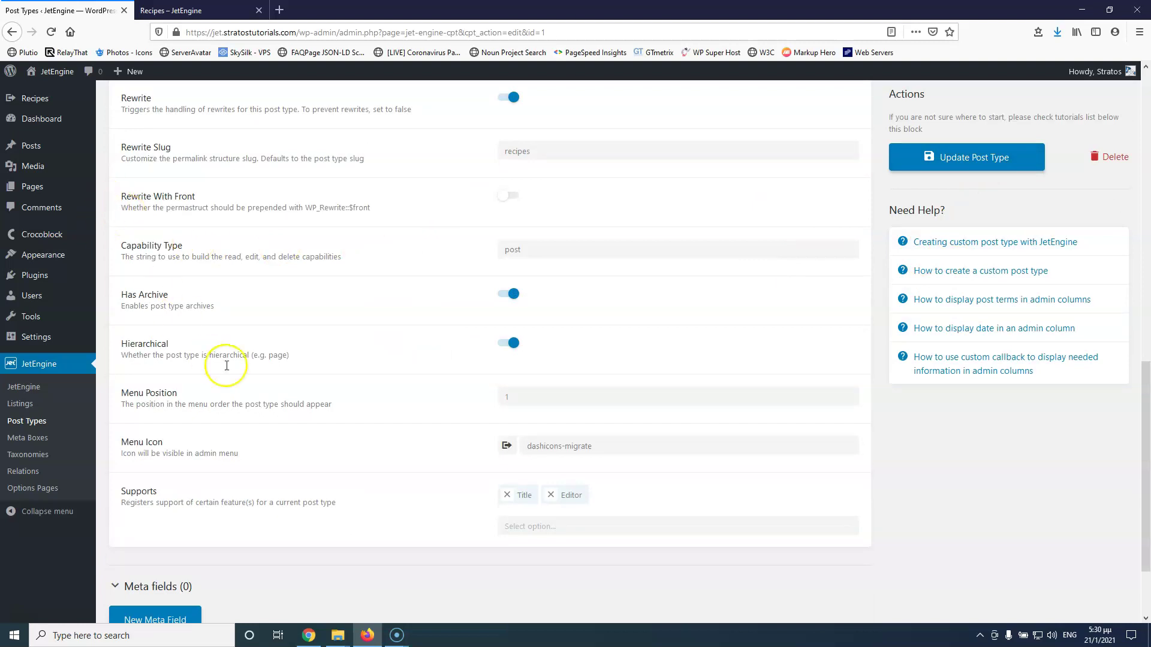
{"action": "scroll", "coordinate": [304, 393], "scroll_direction": "down", "scroll_amount": 1}
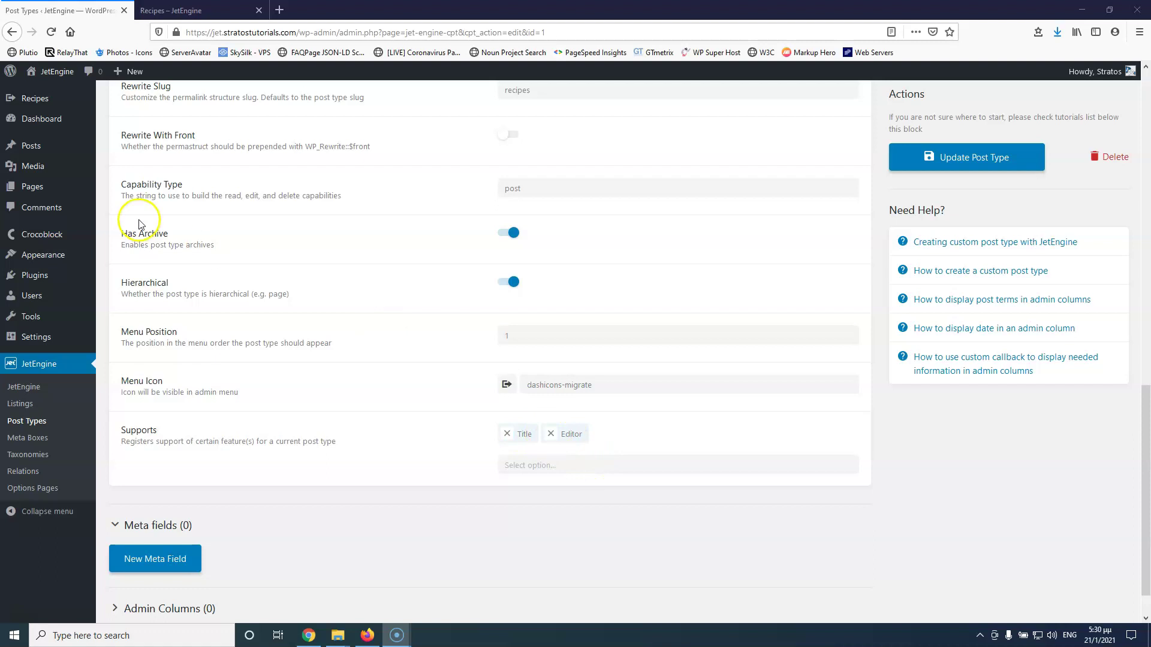
Open the Add New Recipe editor in a new tab, check its recipe settings and return to the post type editor
{"action": "mouse_move", "coordinate": [36, 99]}
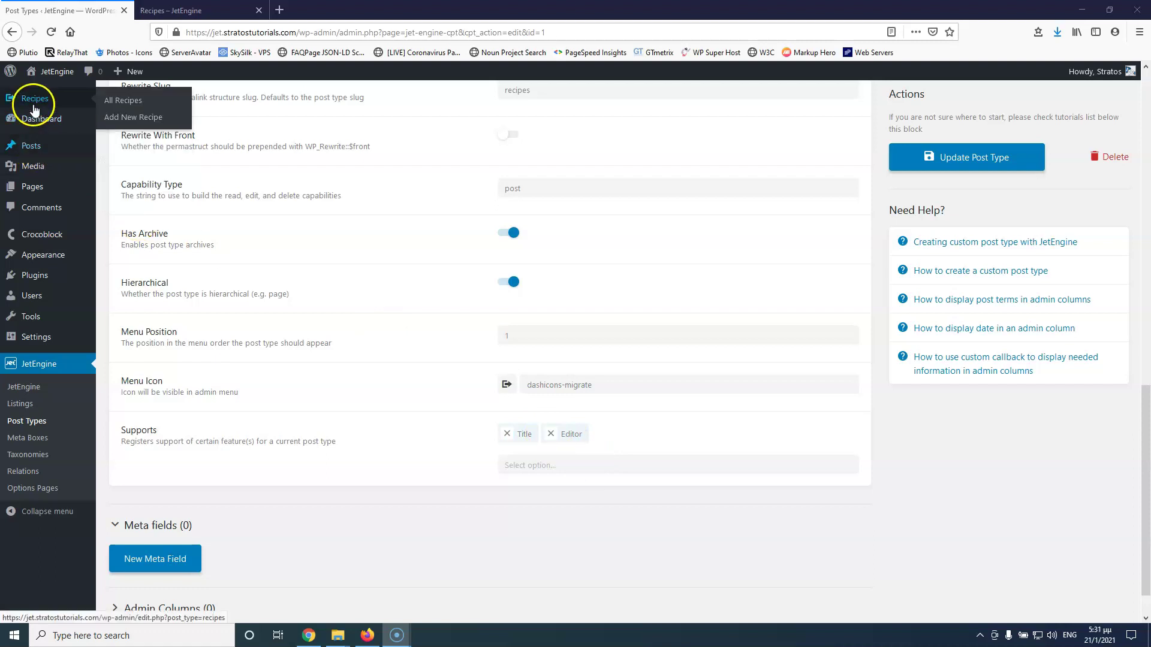
{"action": "middle_click", "coordinate": [140, 122]}
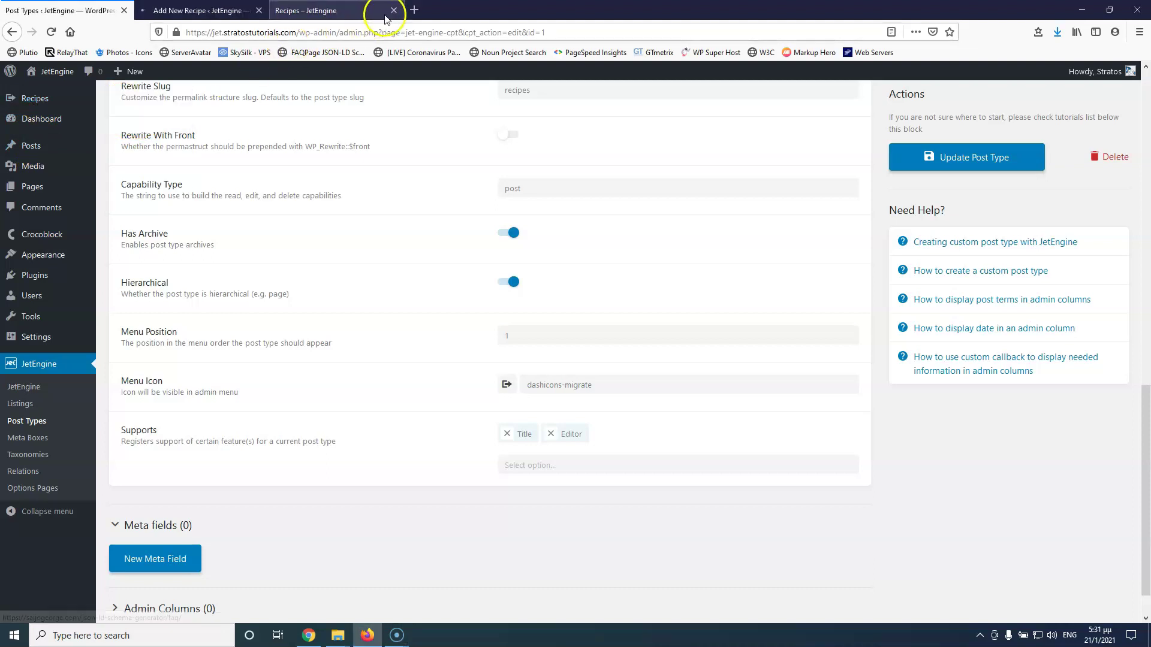
{"action": "left_click", "coordinate": [222, 15]}
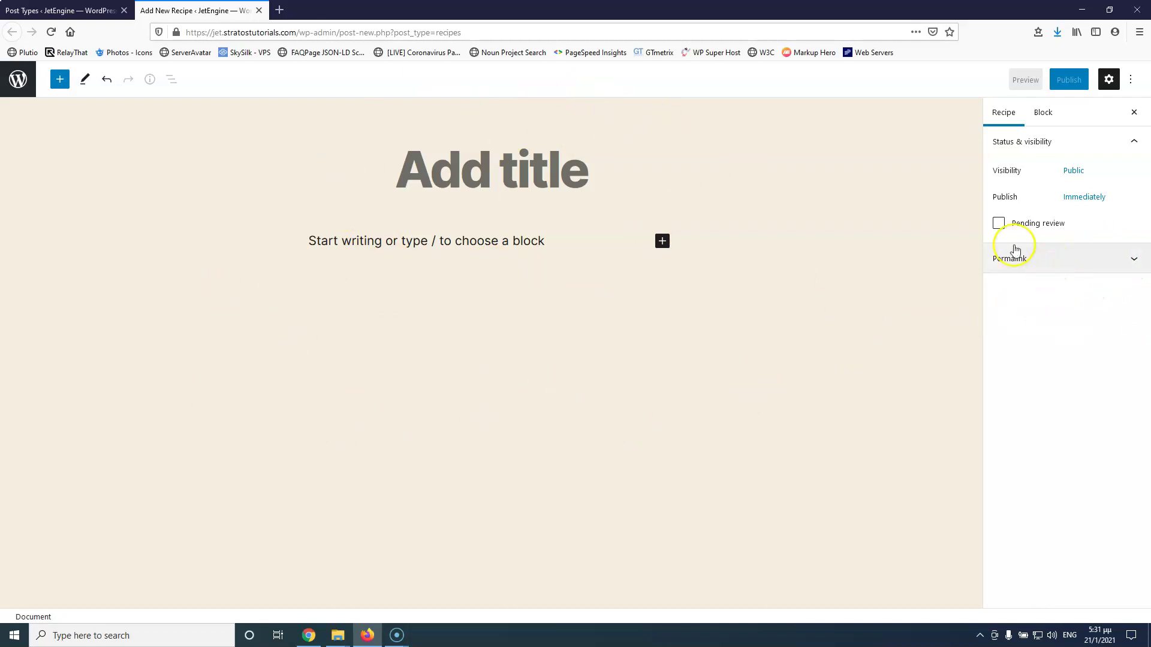
{"action": "left_click", "coordinate": [87, 7]}
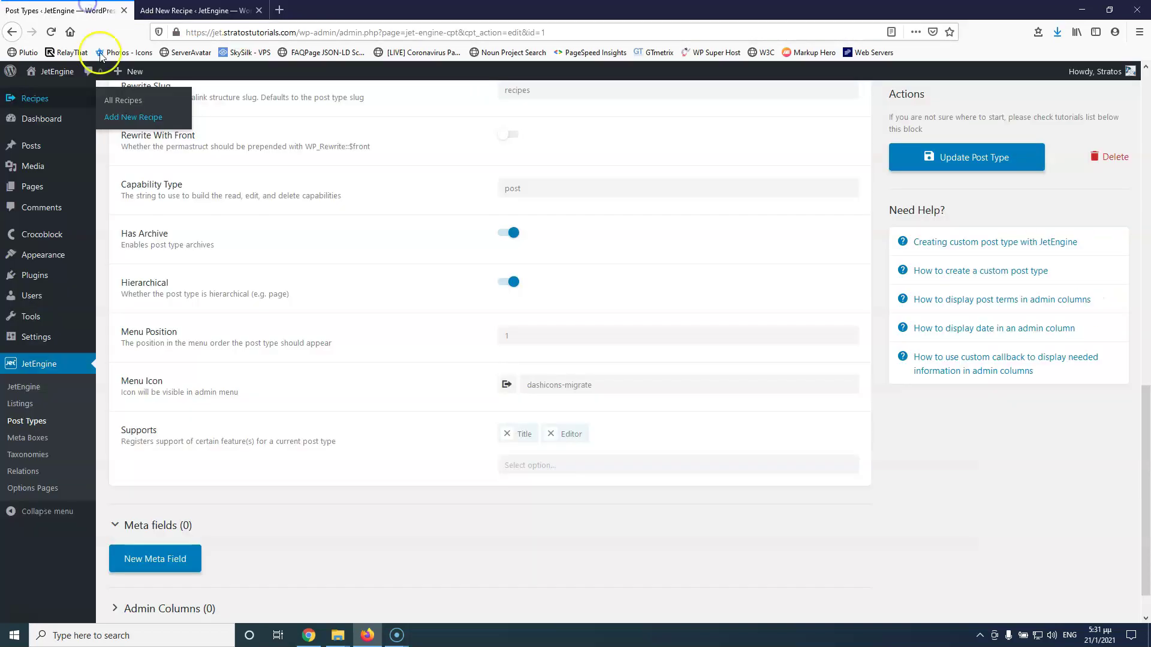
Add Thumbnail (Featured Image) and Excerpt to the Supports features of the Recipes post type
{"action": "left_click", "coordinate": [596, 466]}
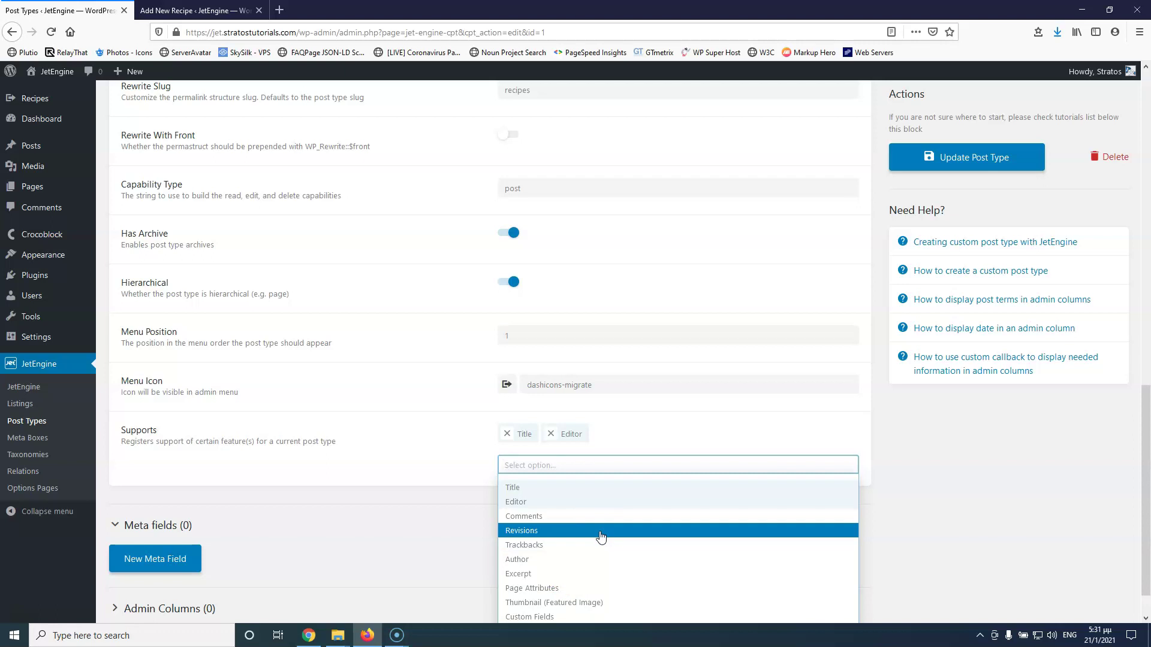
{"action": "scroll", "coordinate": [602, 538], "scroll_direction": "down", "scroll_amount": 2}
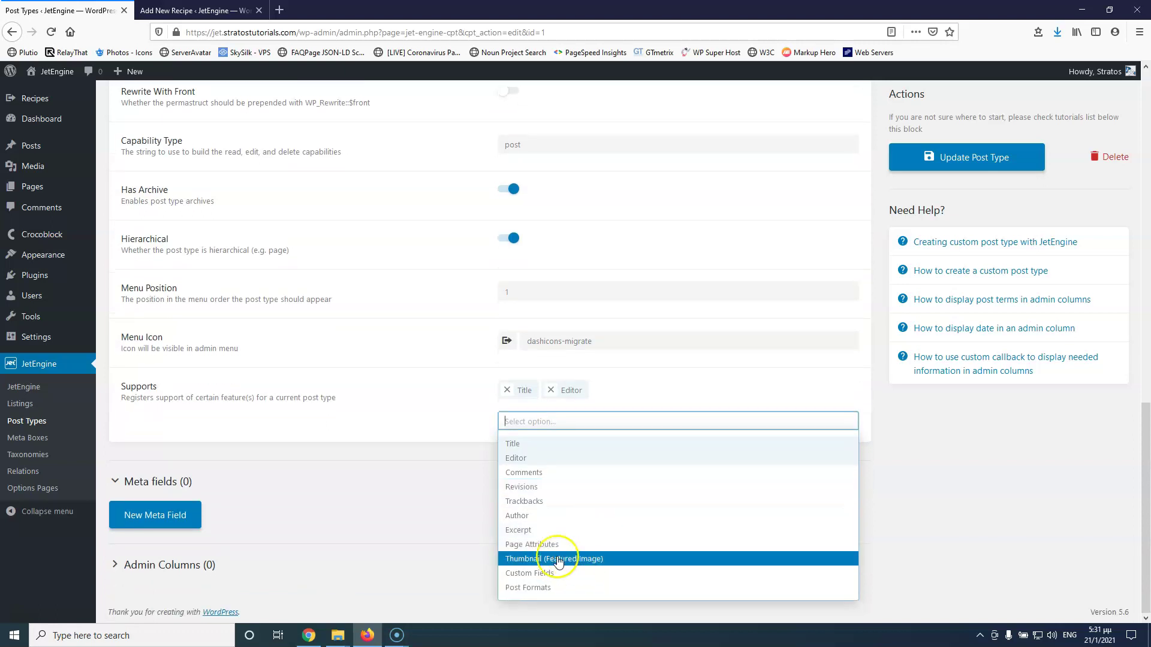
{"action": "left_click", "coordinate": [589, 563]}
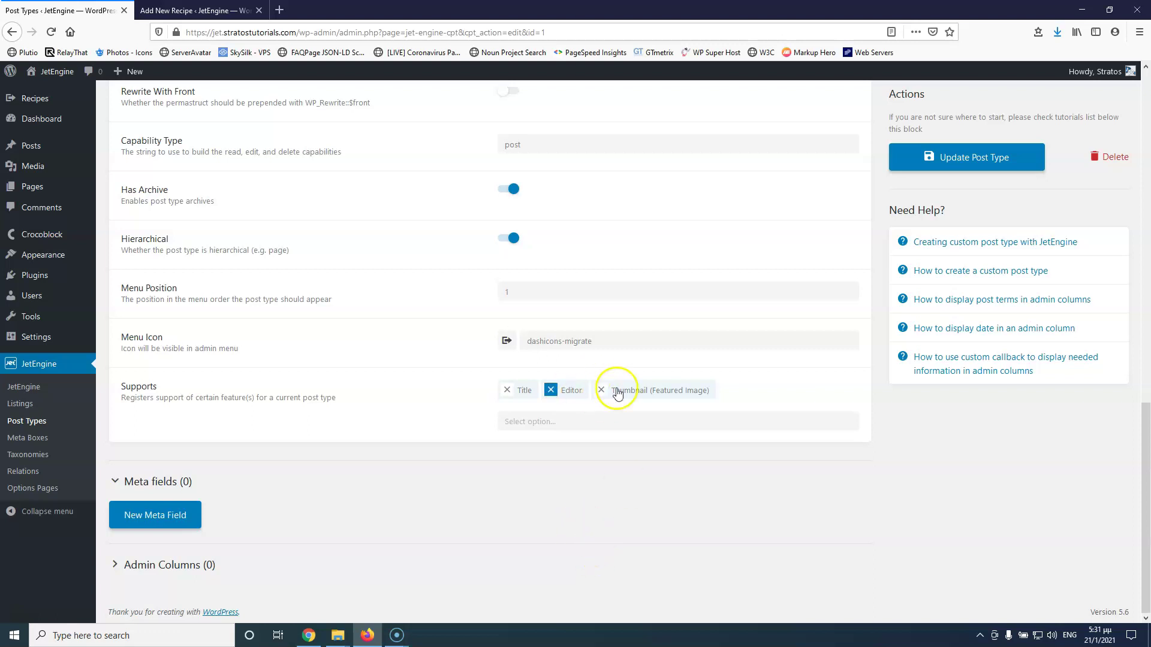
{"action": "left_click", "coordinate": [584, 421]}
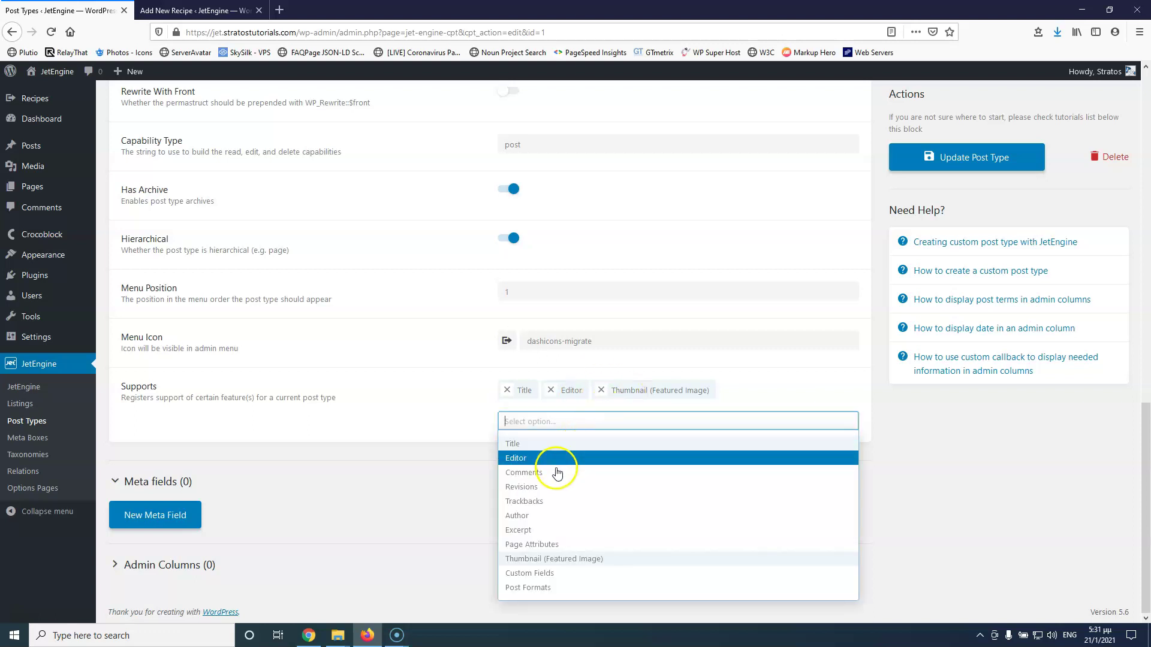
{"action": "left_click", "coordinate": [542, 531]}
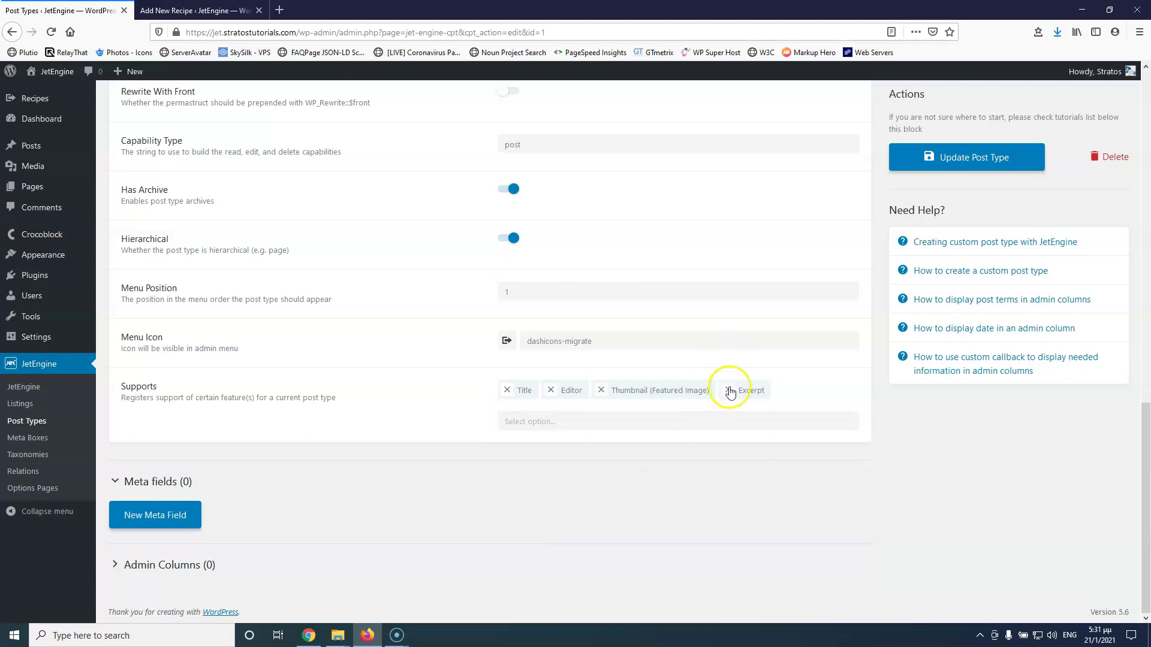
{"action": "left_click", "coordinate": [605, 420]}
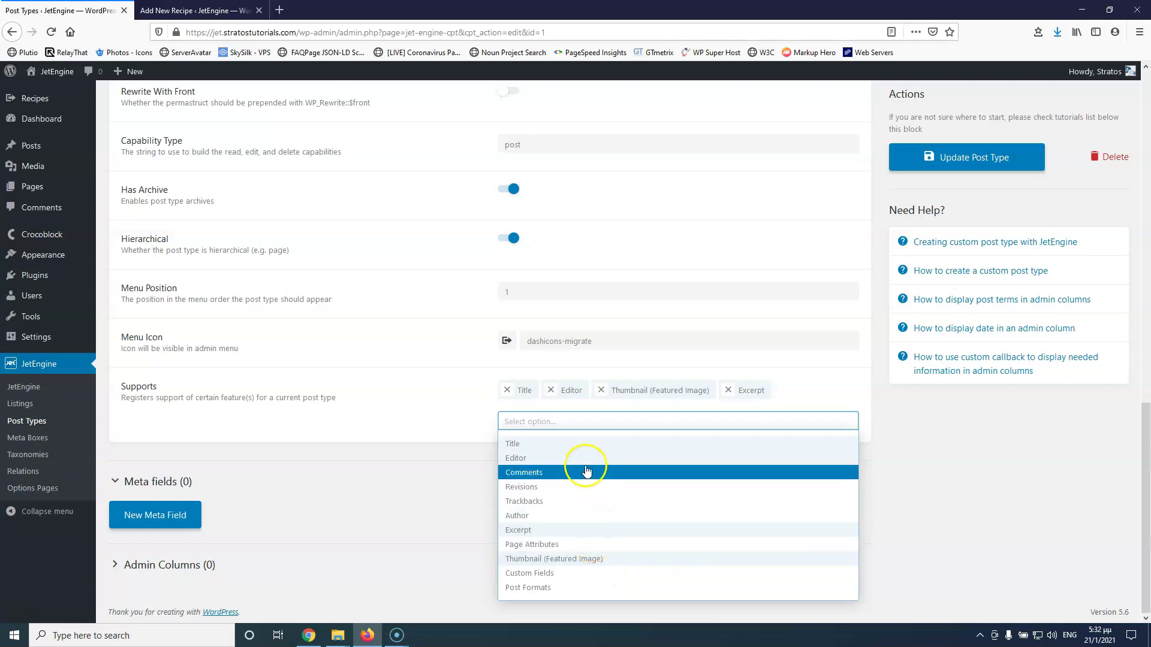
Update the post type and reload the Add New Recipe page to check its settings
{"action": "left_click", "coordinate": [966, 159]}
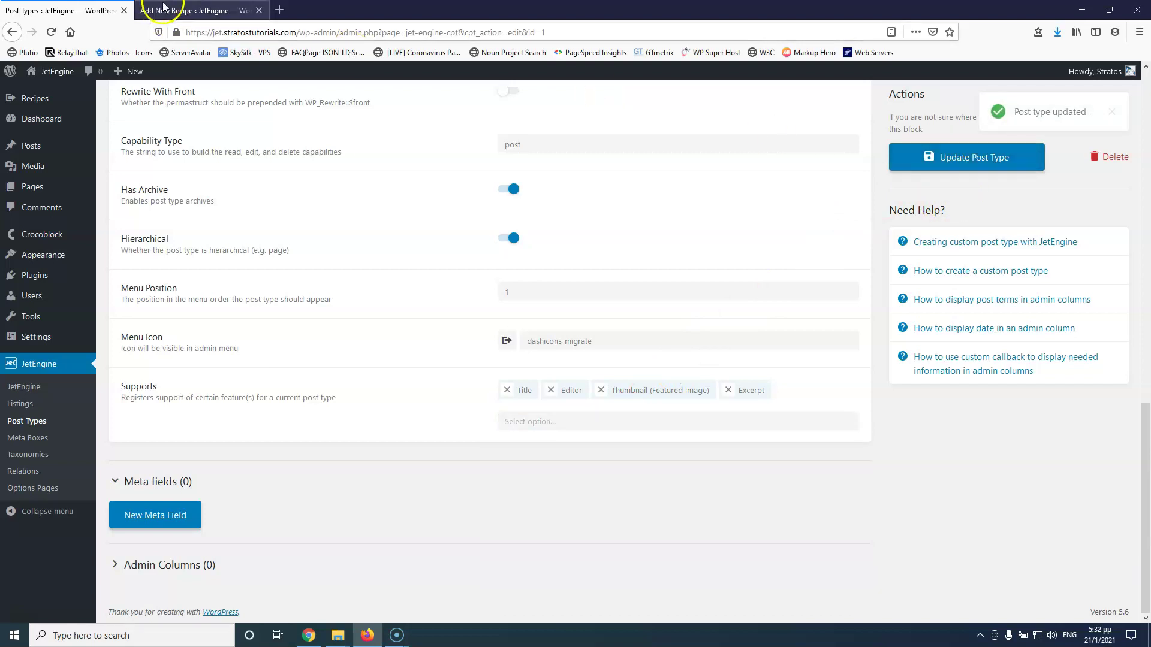
{"action": "left_click", "coordinate": [187, 6]}
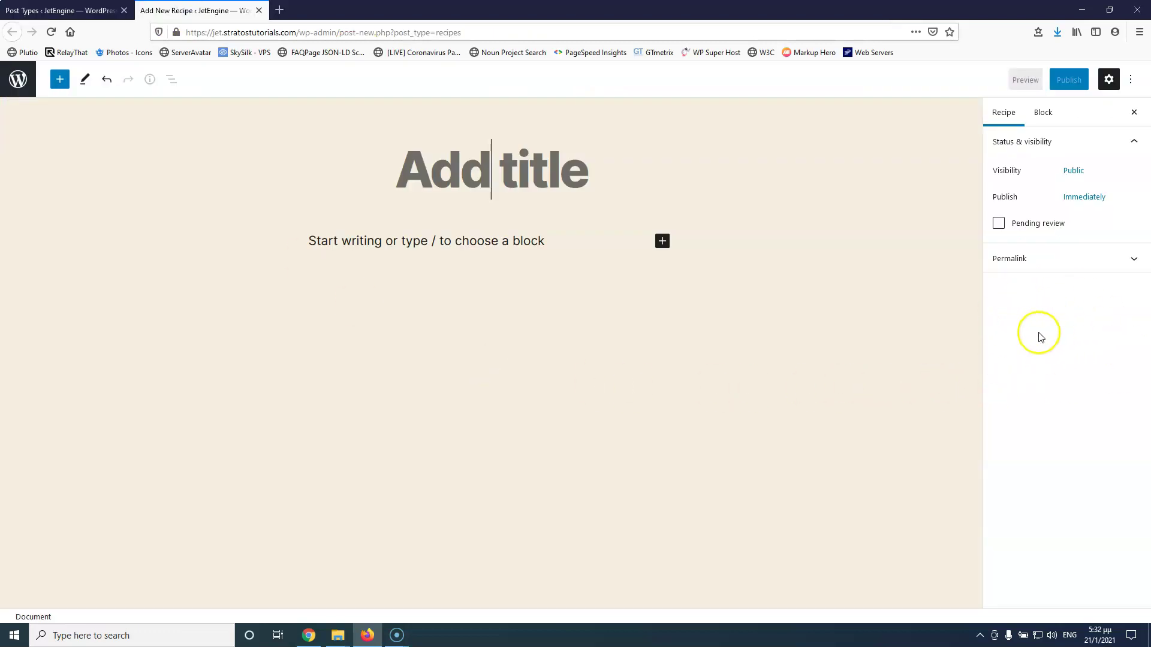
{"action": "left_click", "coordinate": [52, 32]}
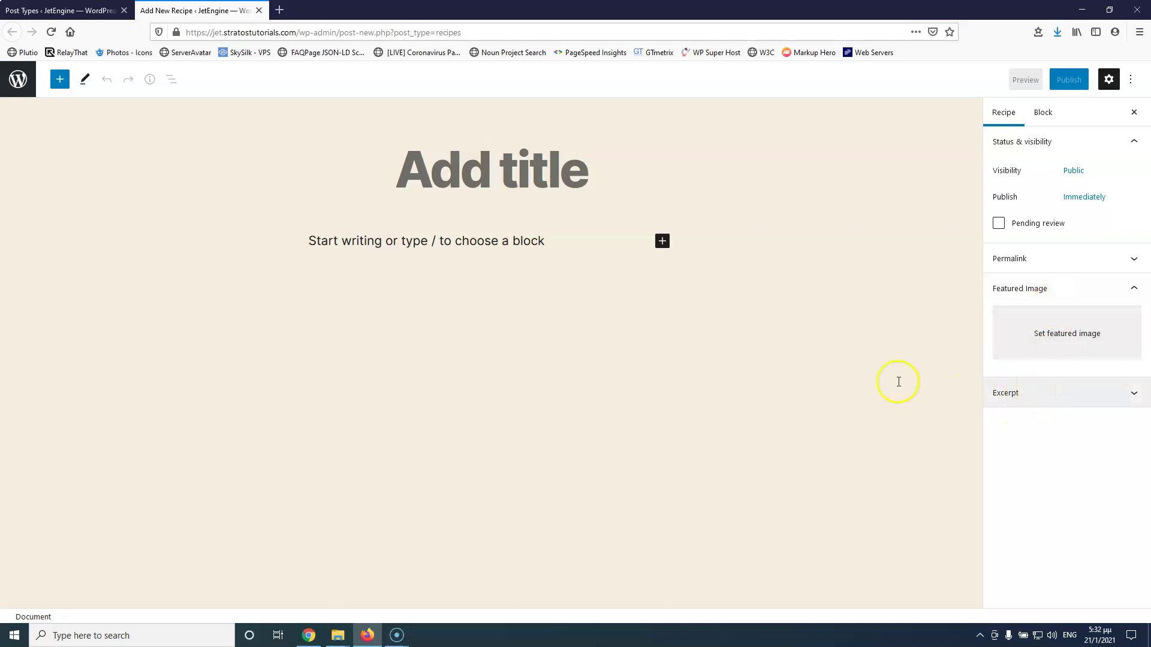
Return to the Recipes post type editor and collapse its Advanced Settings section
{"action": "left_click", "coordinate": [95, 7]}
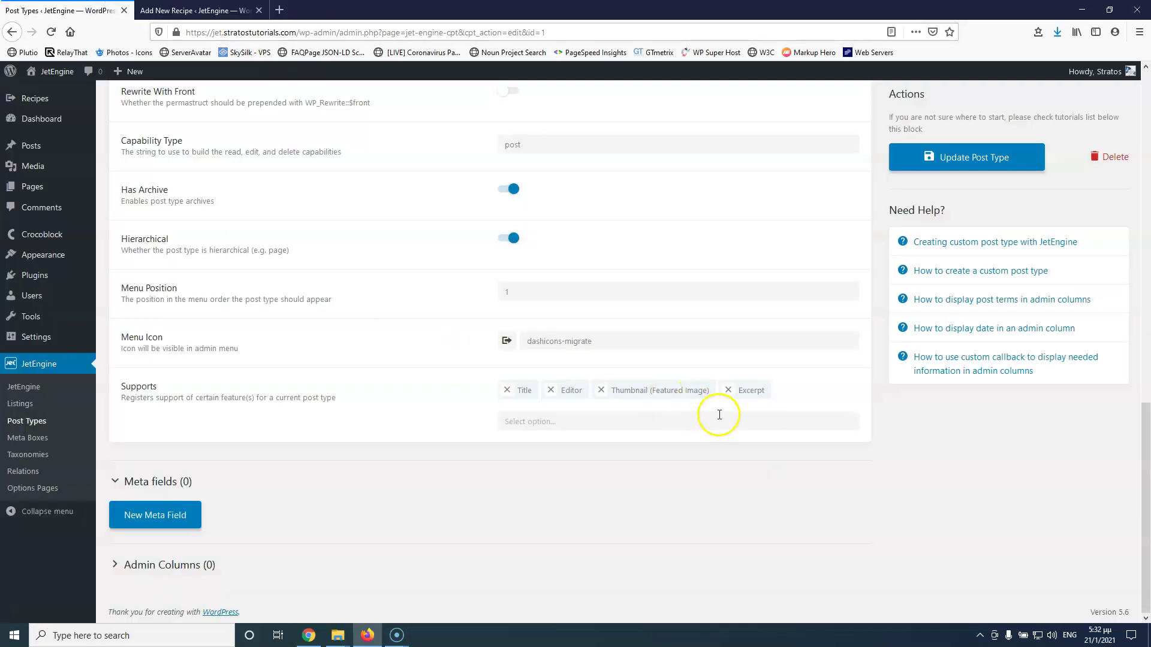
{"action": "scroll", "coordinate": [155, 415], "scroll_direction": "up", "scroll_amount": 15}
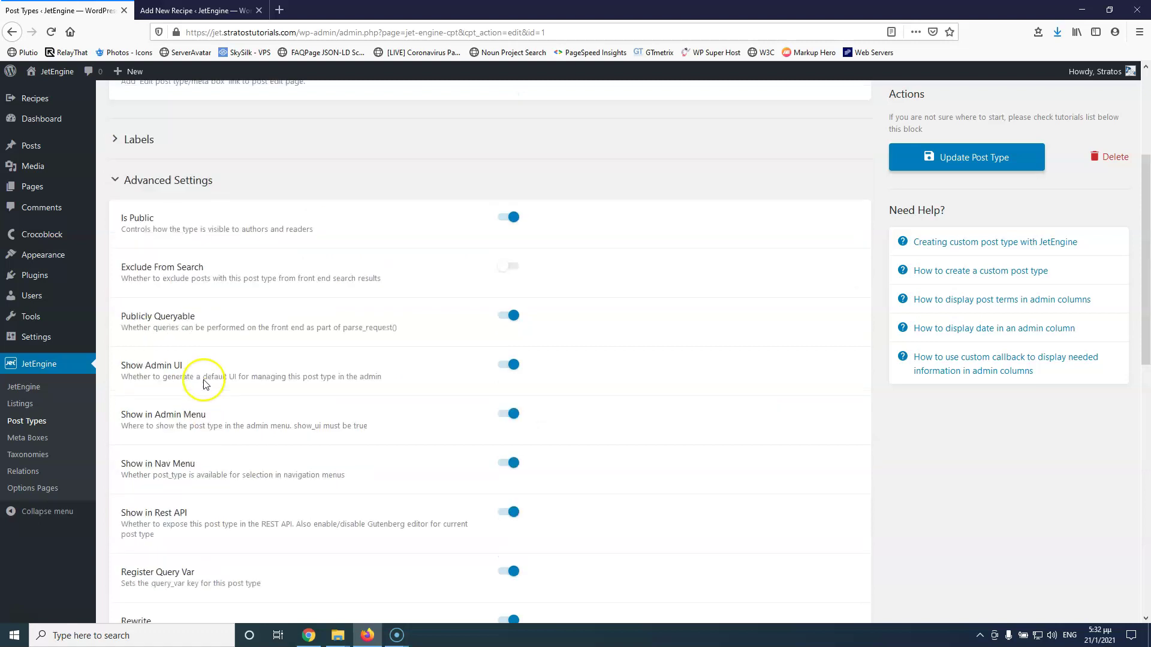
{"action": "left_click", "coordinate": [113, 392]}
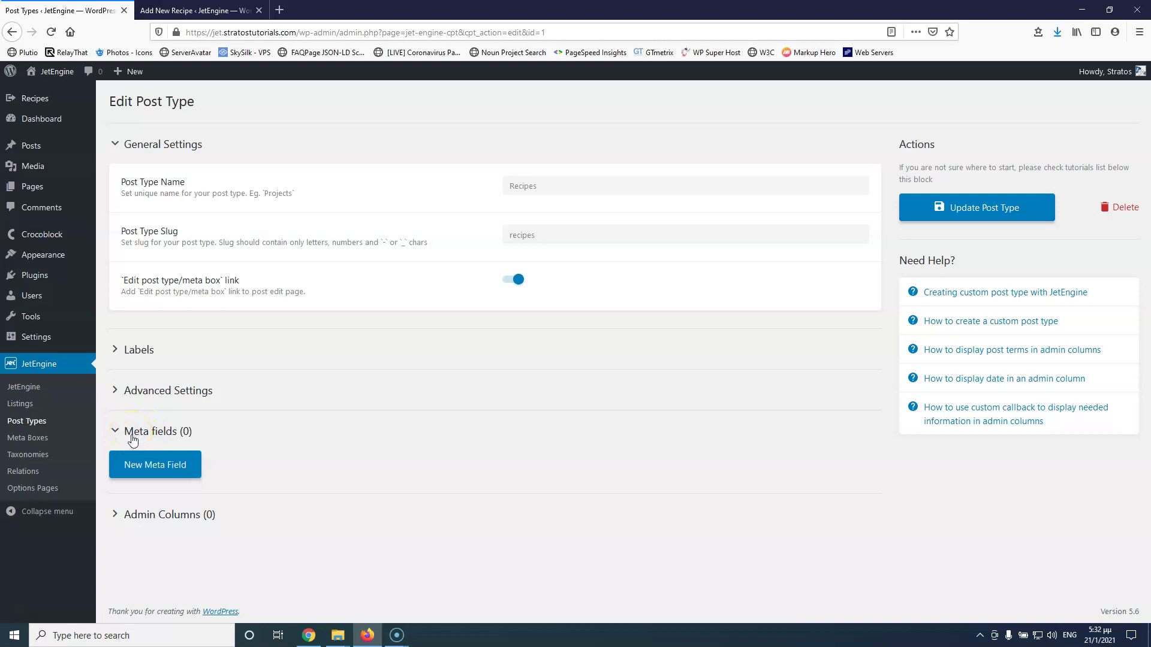
Publish a test recipe titled "1" with the paragraph text "123"
{"action": "left_click", "coordinate": [200, 12]}
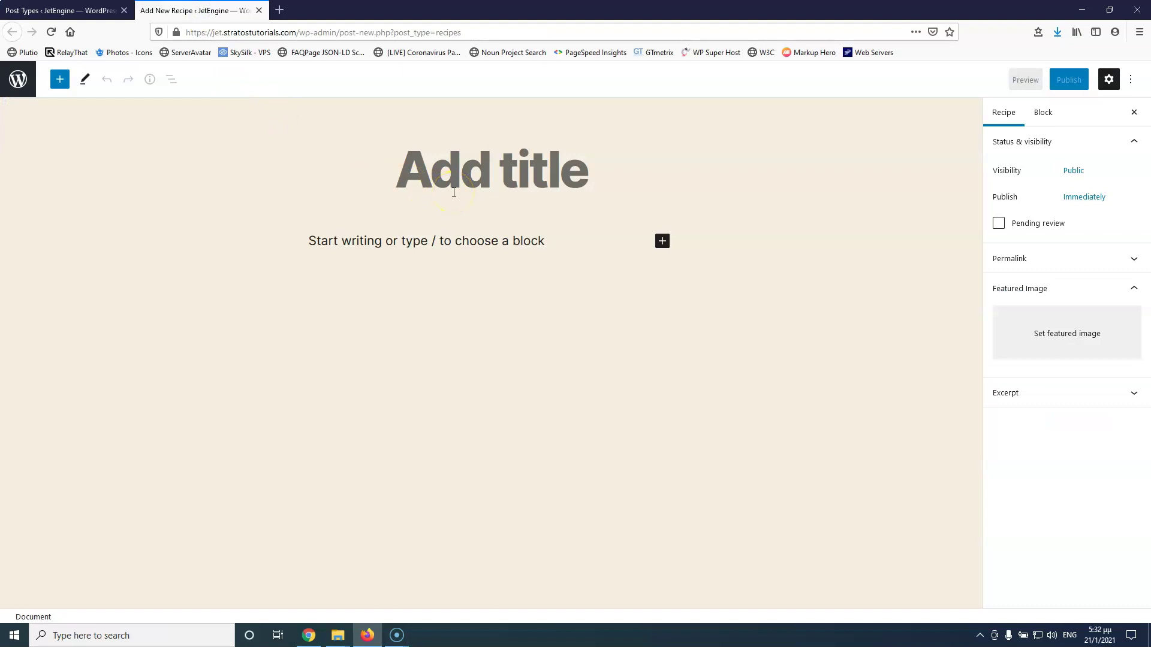
{"action": "type", "text": "1"}
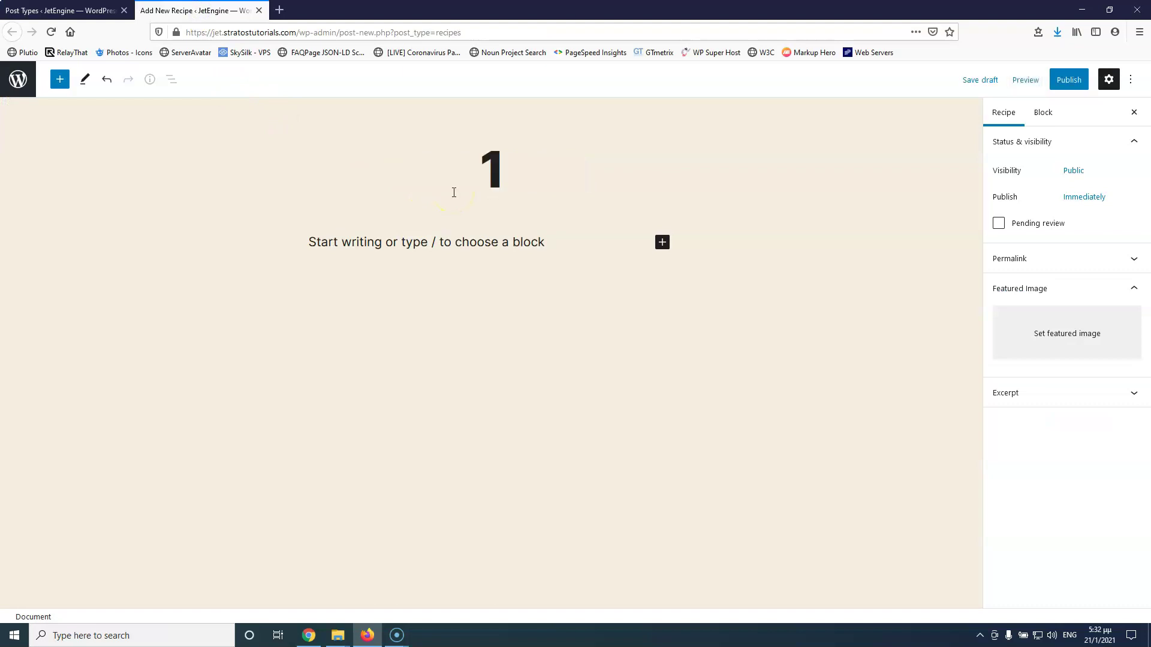
{"action": "left_click", "coordinate": [474, 246]}
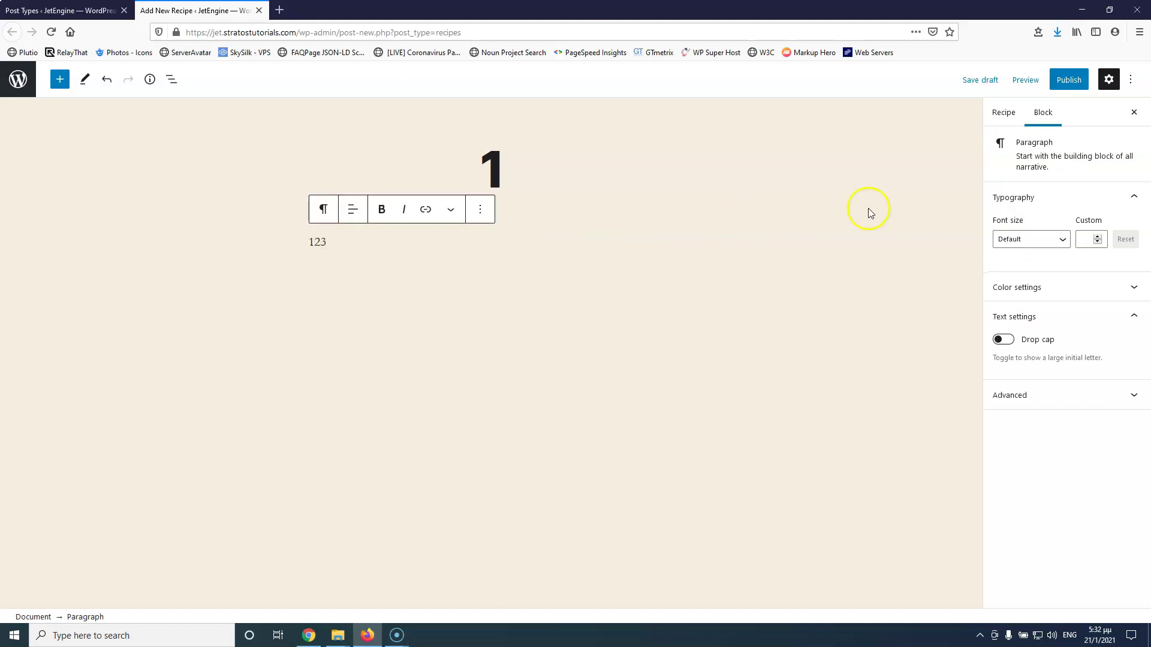
{"action": "left_click", "coordinate": [1072, 83]}
{"action": "left_click", "coordinate": [1039, 78]}
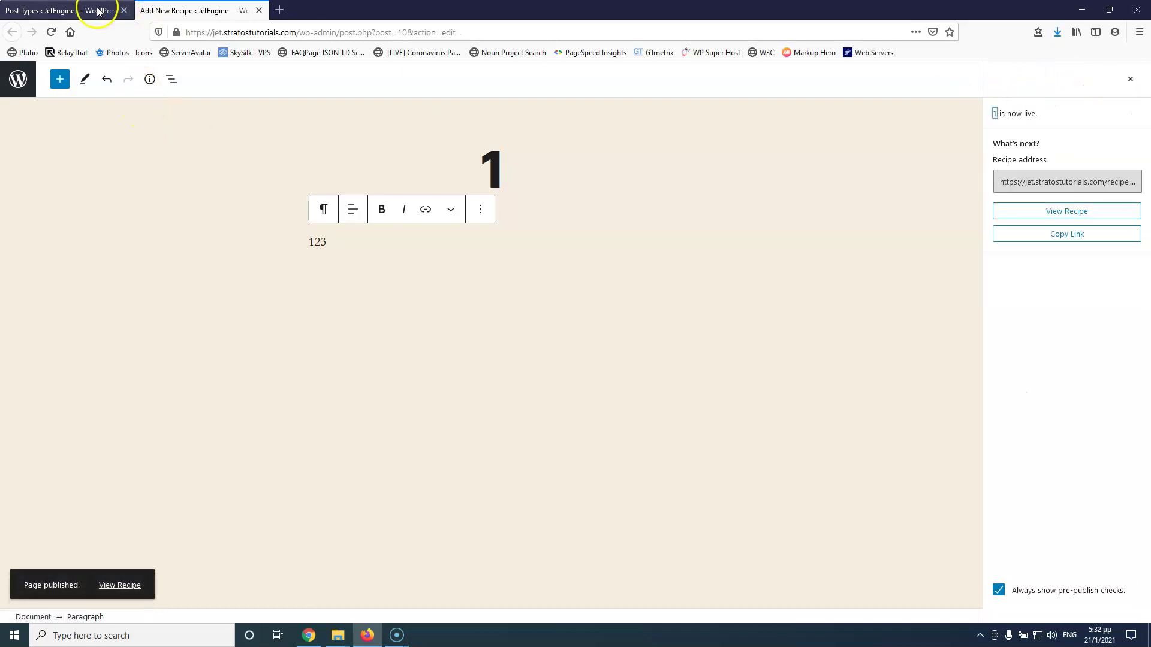
Go to the recipes list, open a new recipe in another tab and publish it titled "2" with the text "234q345q345"
{"action": "left_click", "coordinate": [20, 84]}
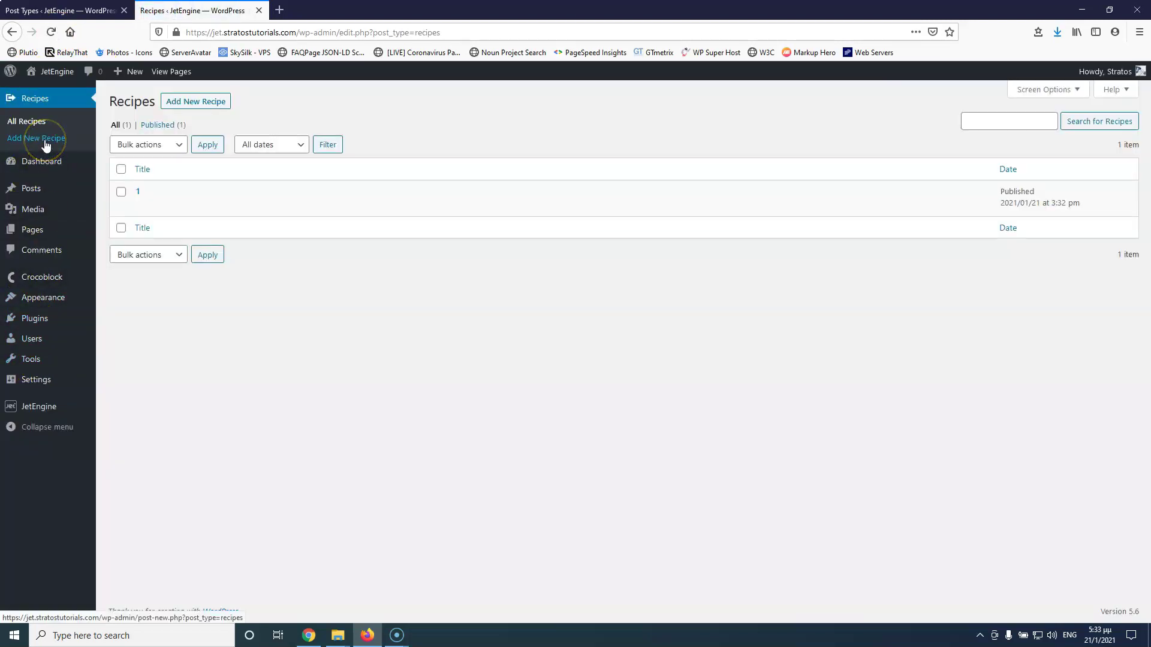
{"action": "left_click", "coordinate": [303, 11]}
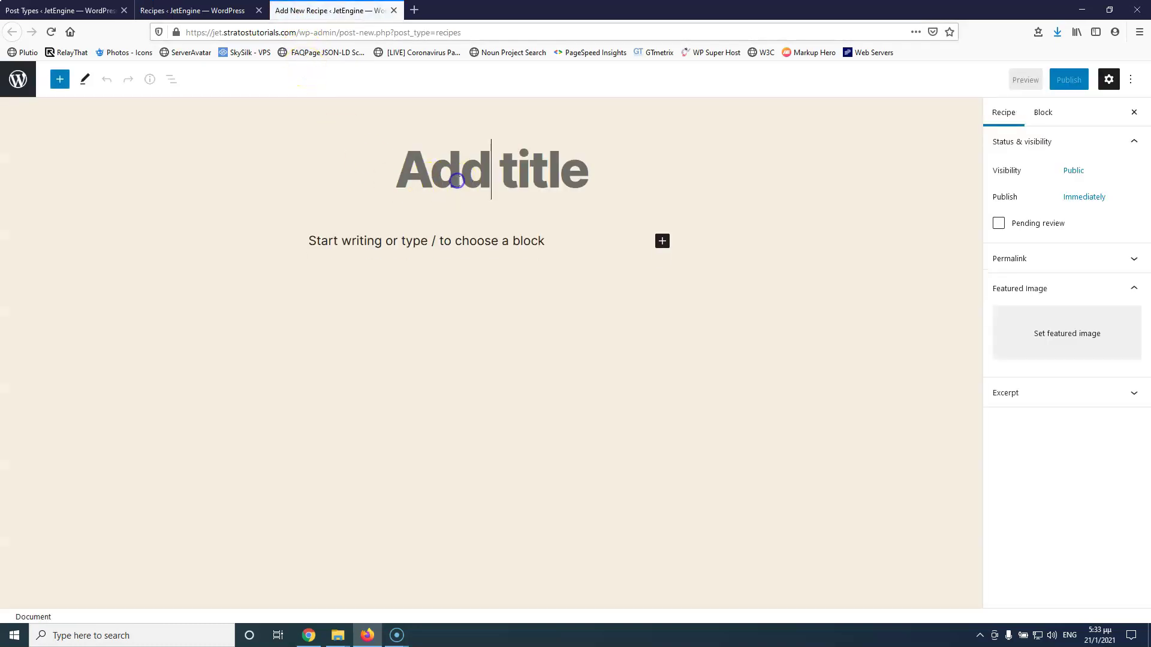
{"action": "left_click", "coordinate": [457, 180]}
{"action": "type", "text": "2"}
{"action": "left_click", "coordinate": [459, 243]}
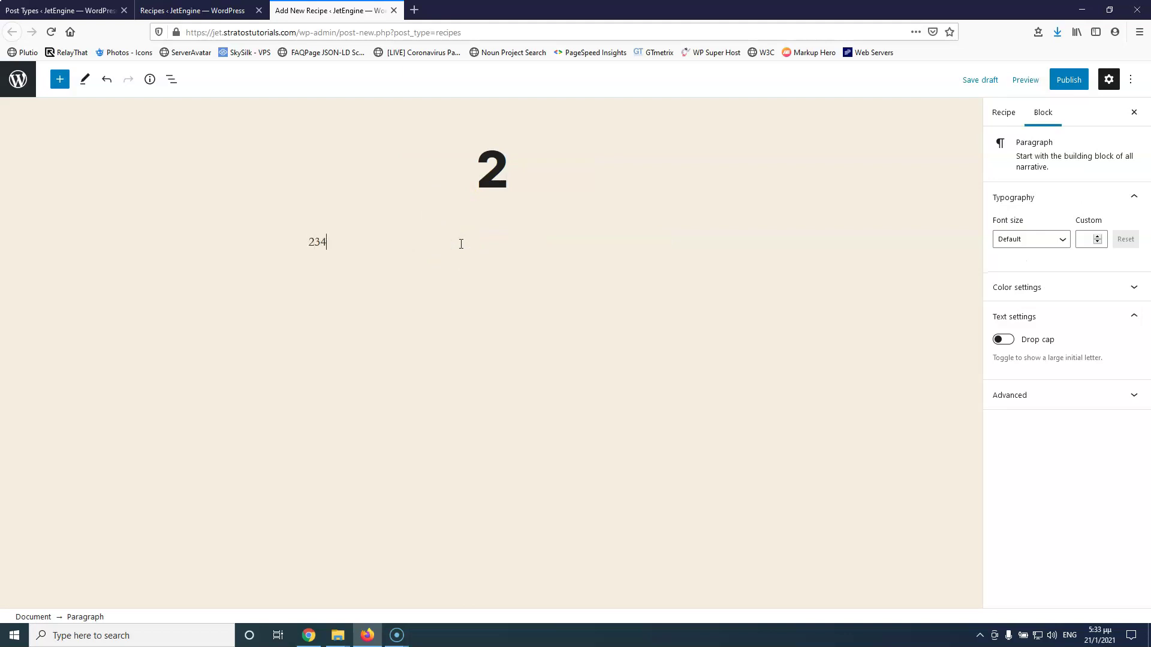
{"action": "left_click", "coordinate": [1062, 79]}
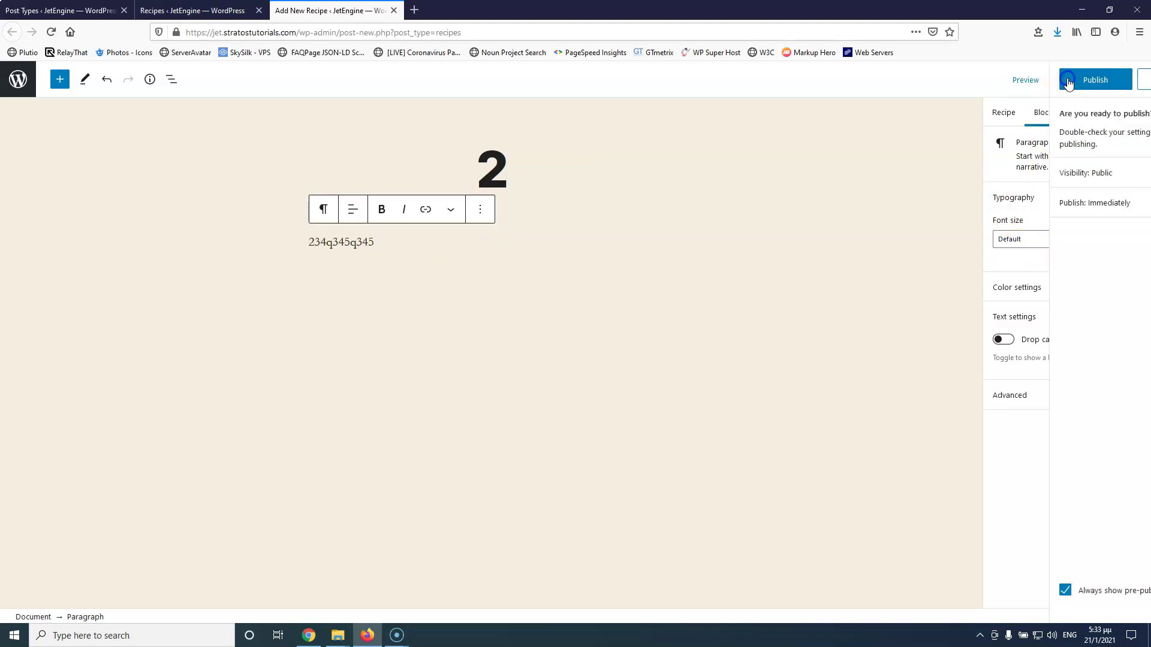
{"action": "left_click", "coordinate": [1058, 82]}
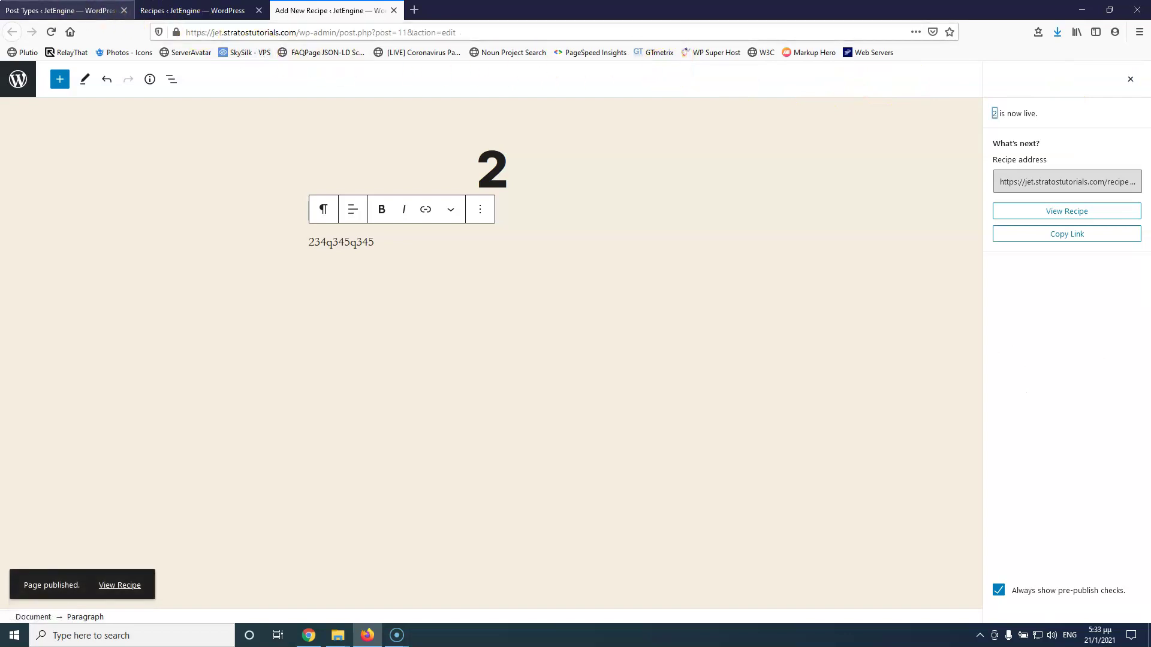
Compare the post type editor with the list of recipes, ending back in the post type editor
{"action": "left_click", "coordinate": [66, 11]}
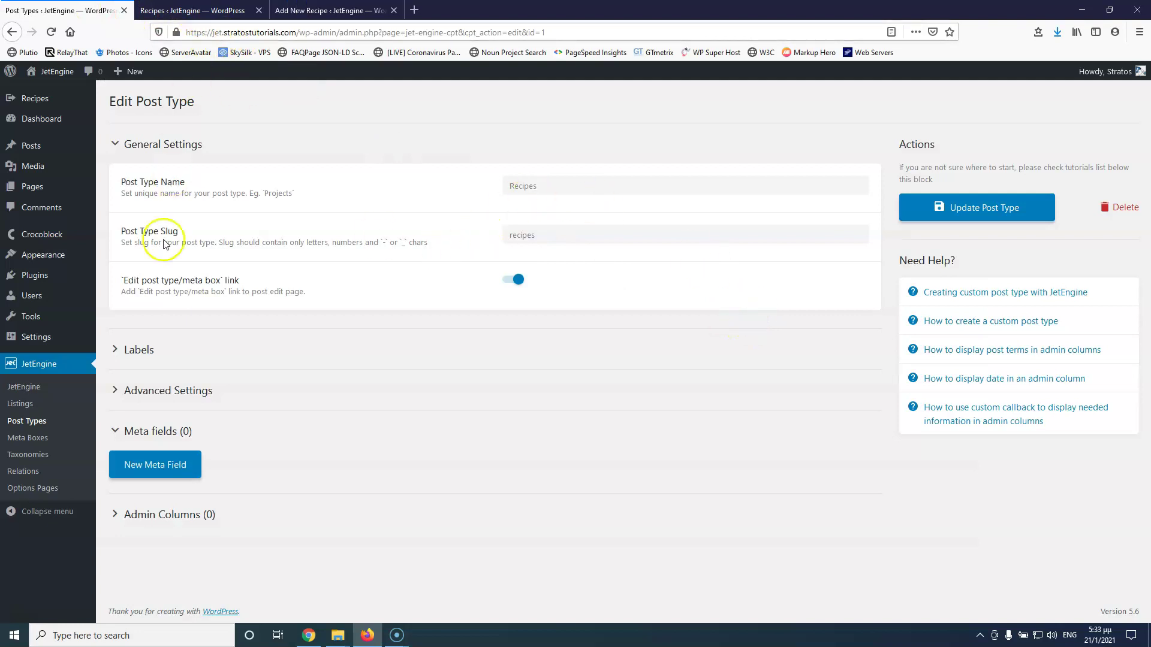
{"action": "left_click", "coordinate": [192, 10]}
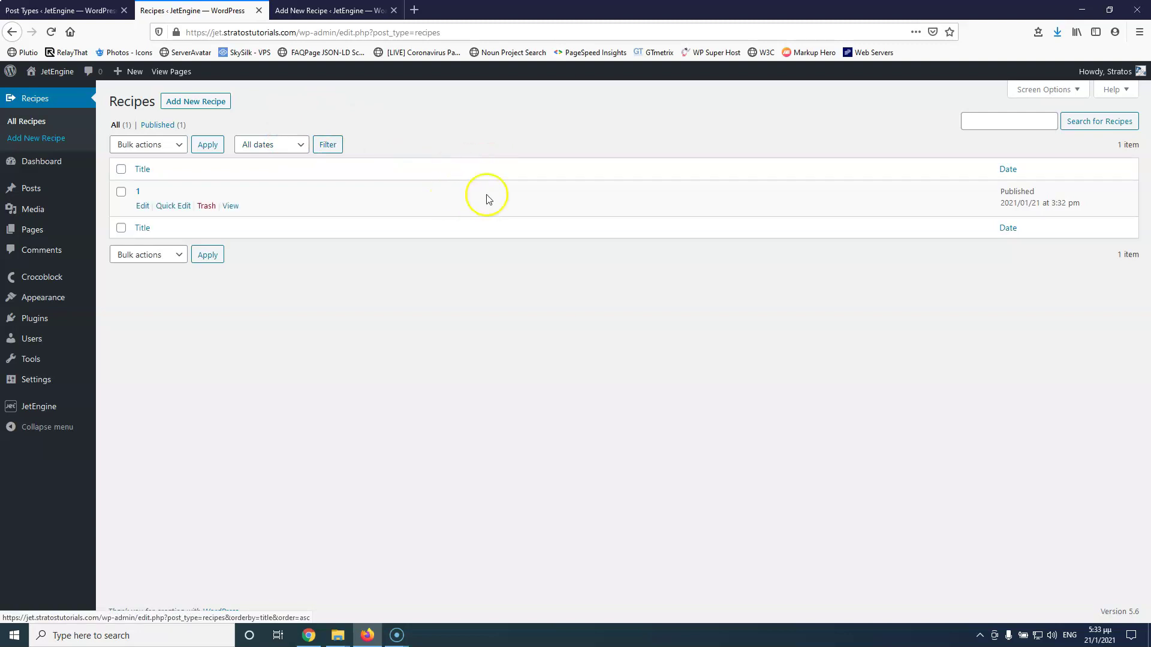
{"action": "left_click", "coordinate": [60, 11]}
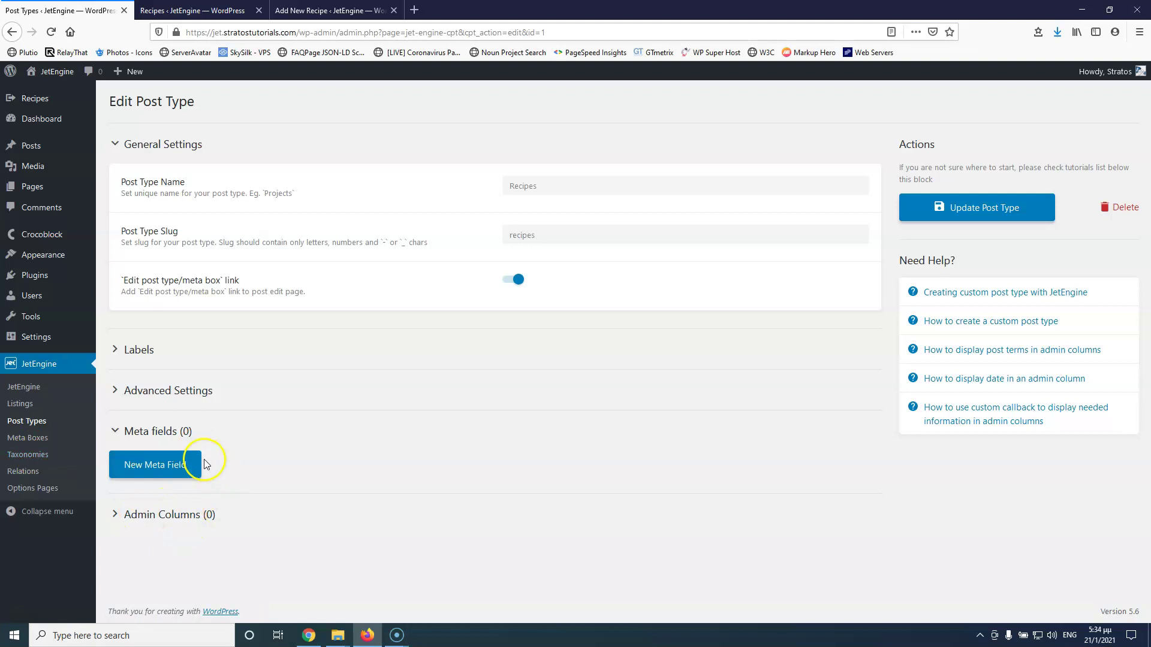
Go to JetEngine's custom taxonomies list and start adding a new taxonomy
{"action": "left_click", "coordinate": [34, 456]}
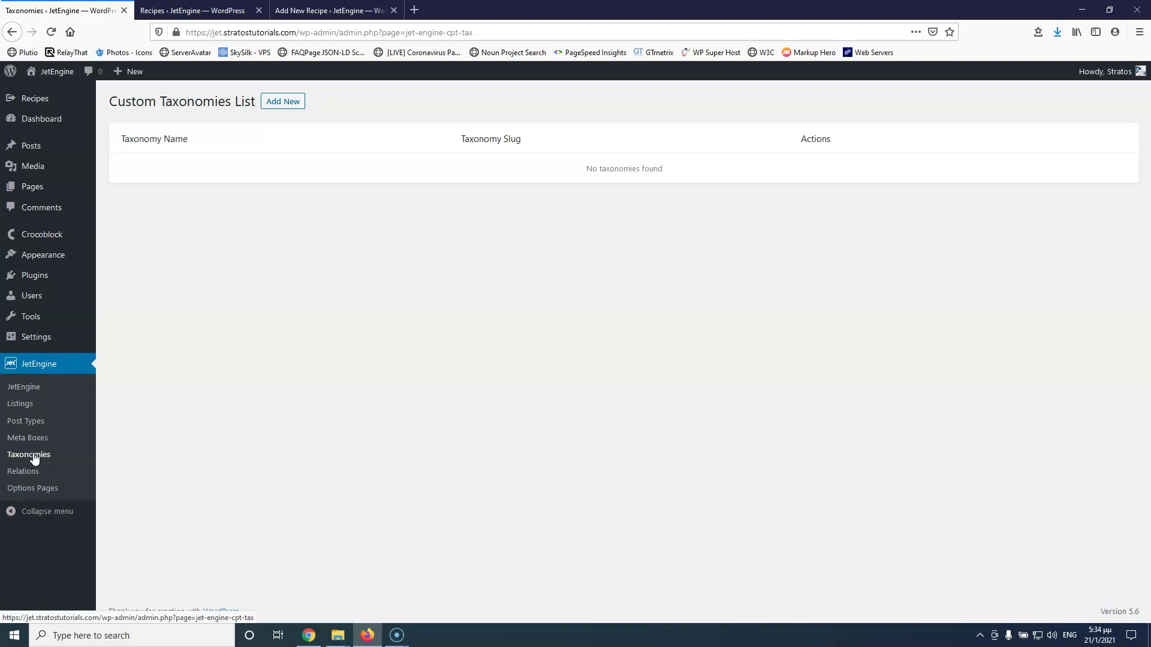
{"action": "mouse_move", "coordinate": [31, 145]}
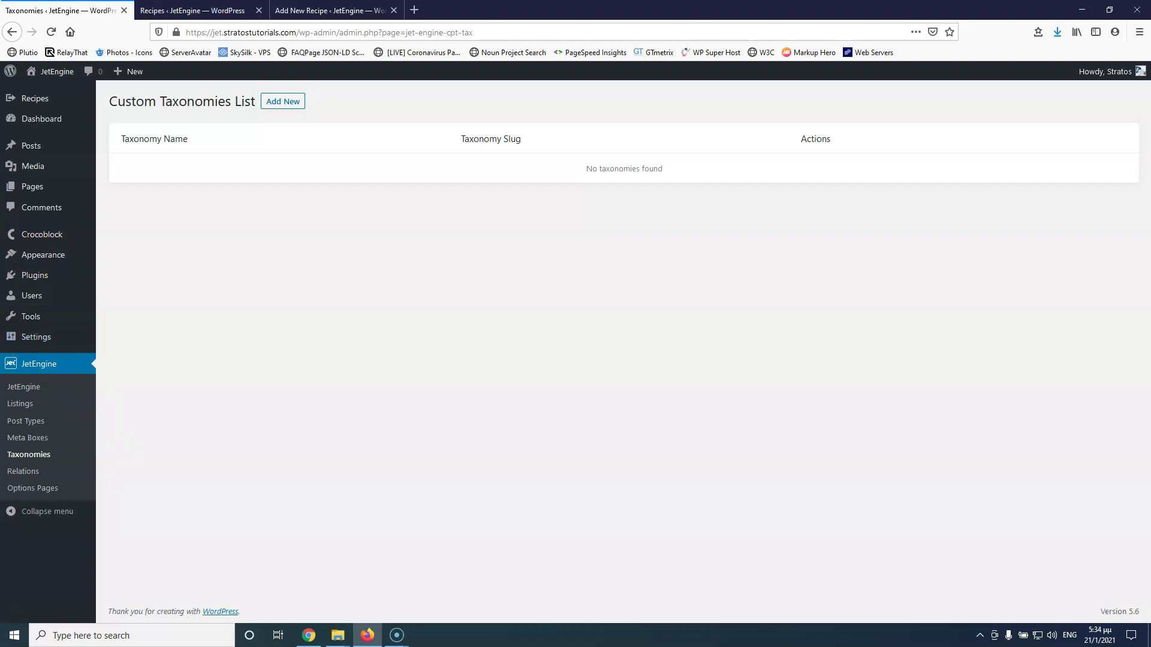
{"action": "mouse_move", "coordinate": [42, 97]}
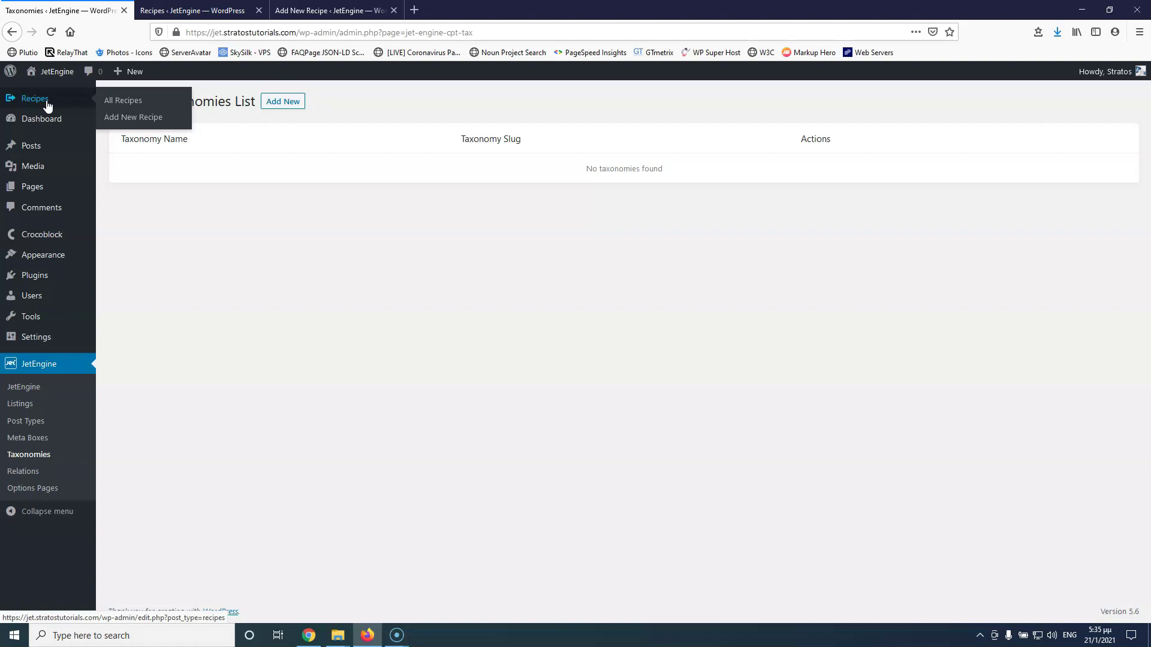
{"action": "key", "text": "F9"}
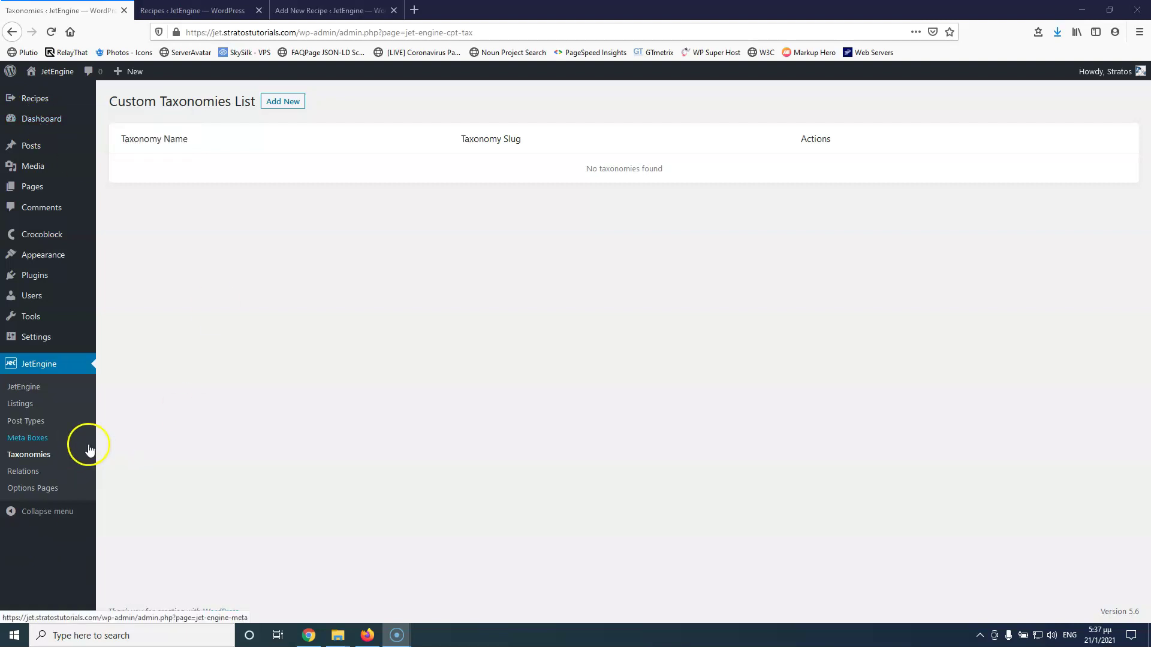
{"action": "left_click", "coordinate": [280, 102]}
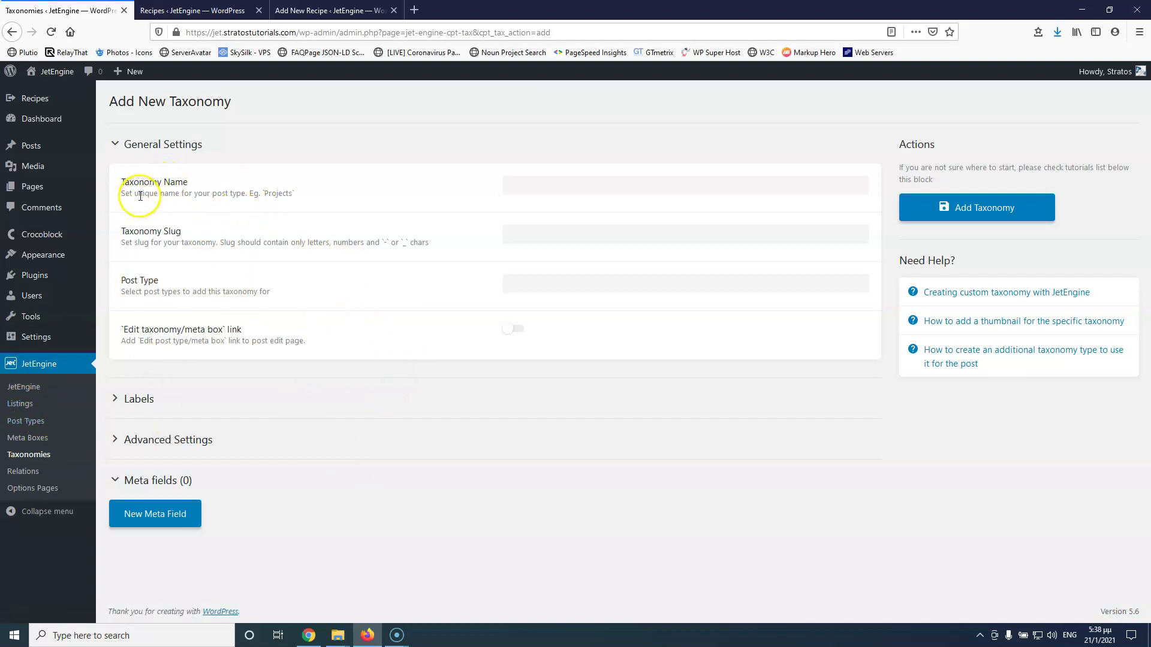
Name the new taxonomy "Type of food" and shorten its slug to "type-food"
{"action": "left_click", "coordinate": [559, 184]}
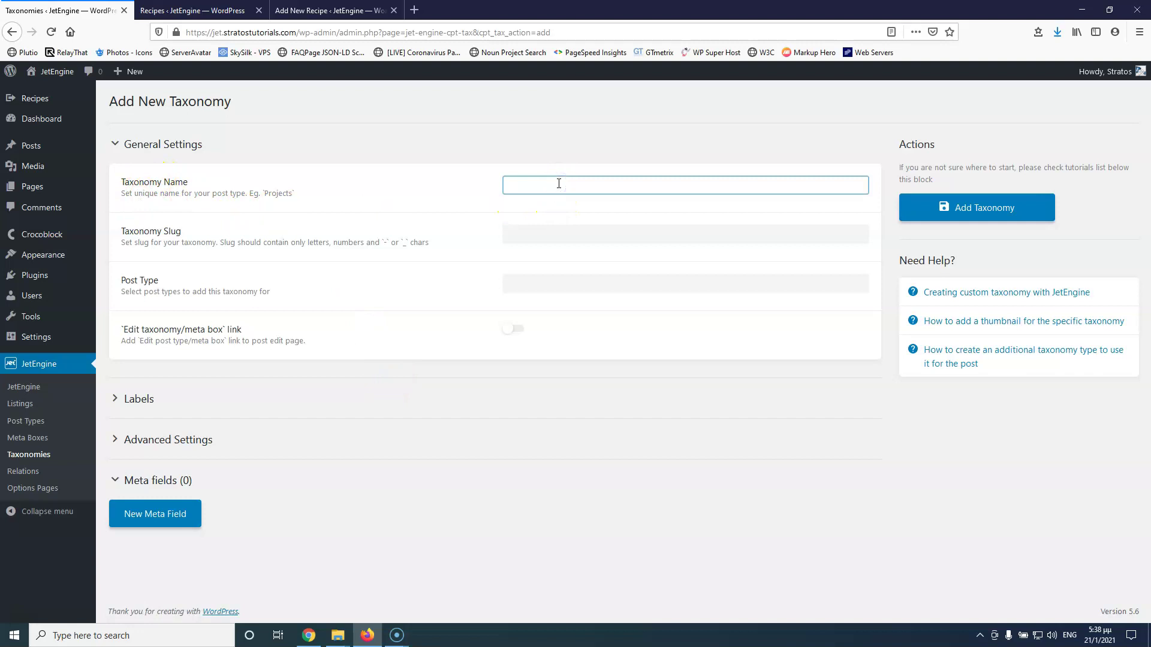
{"action": "type", "text": "Type of food"}
{"action": "double_click", "coordinate": [543, 188]}
{"action": "left_click", "coordinate": [567, 186]}
{"action": "left_click_drag", "start_coordinate": [568, 186], "coordinate": [508, 186]}
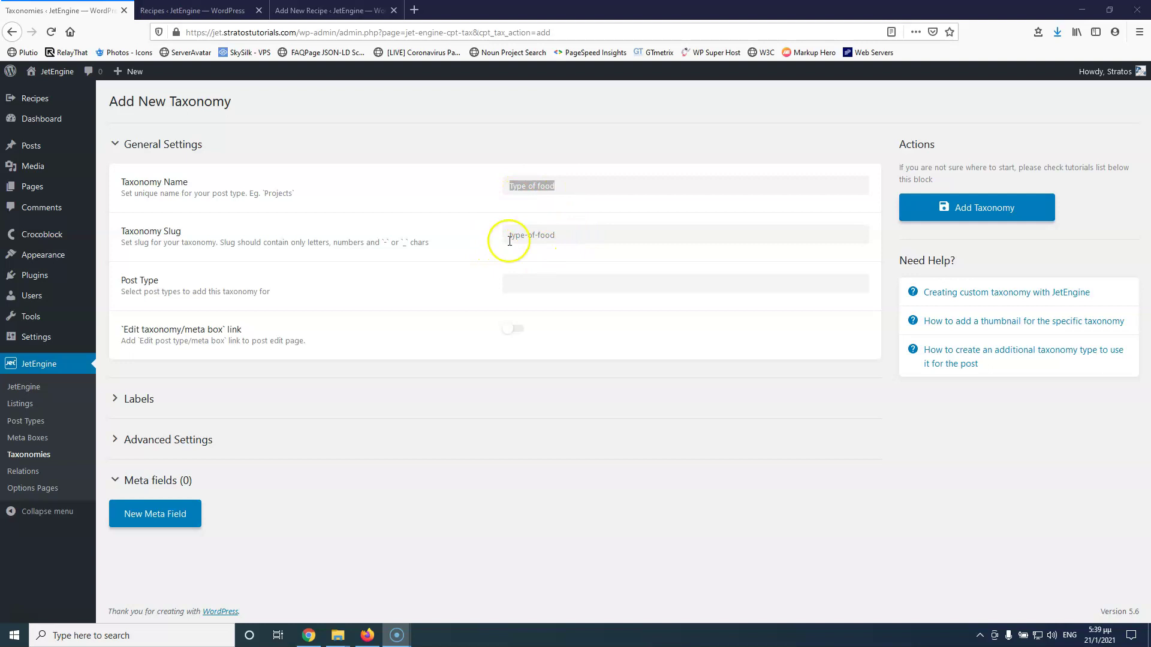
{"action": "left_click", "coordinate": [527, 235]}
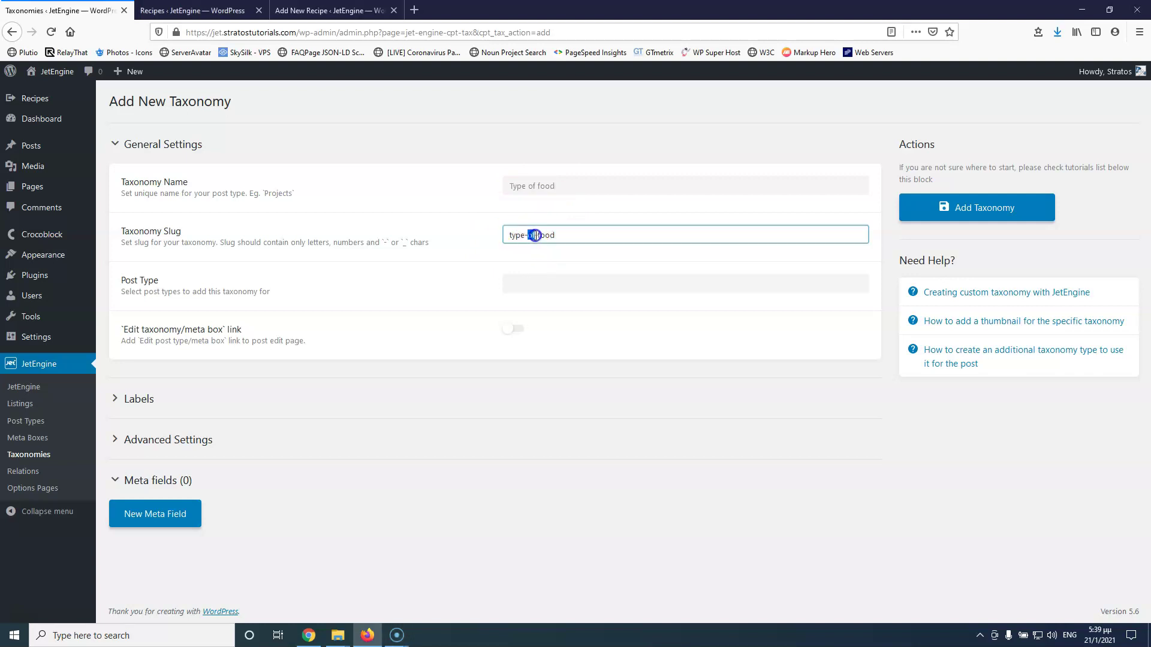
{"action": "key", "text": "BackSpace"}
Assign the taxonomy to the Recipes post type and enable its 'Edit taxonomy/meta box' link
{"action": "left_click", "coordinate": [598, 284]}
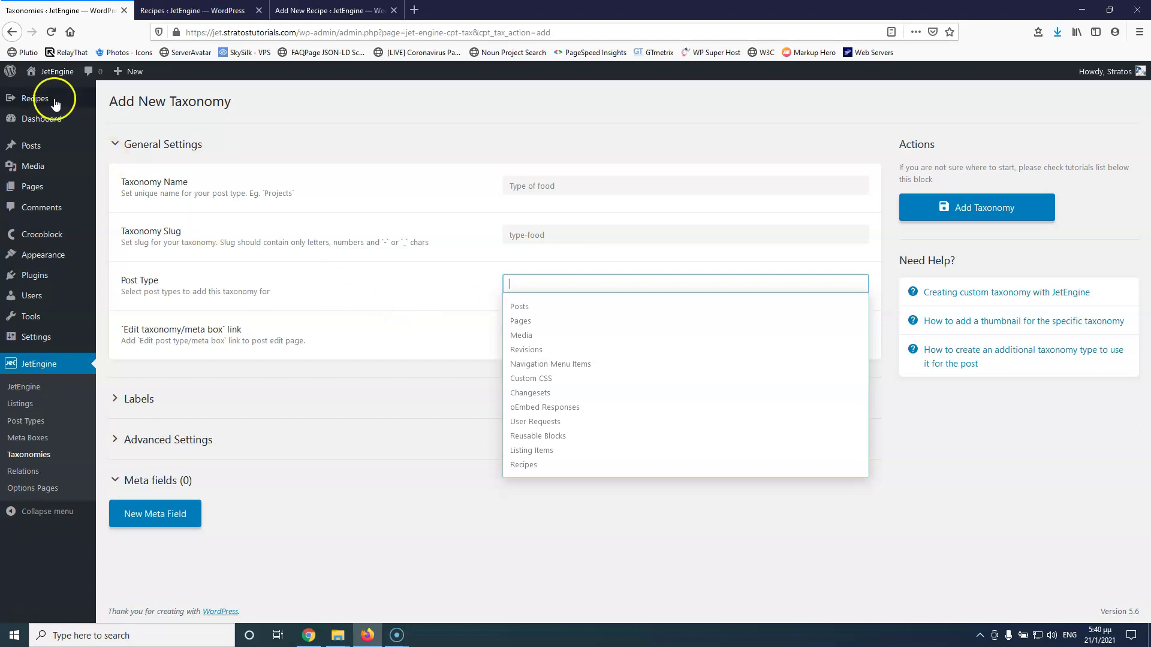
{"action": "mouse_move", "coordinate": [30, 144]}
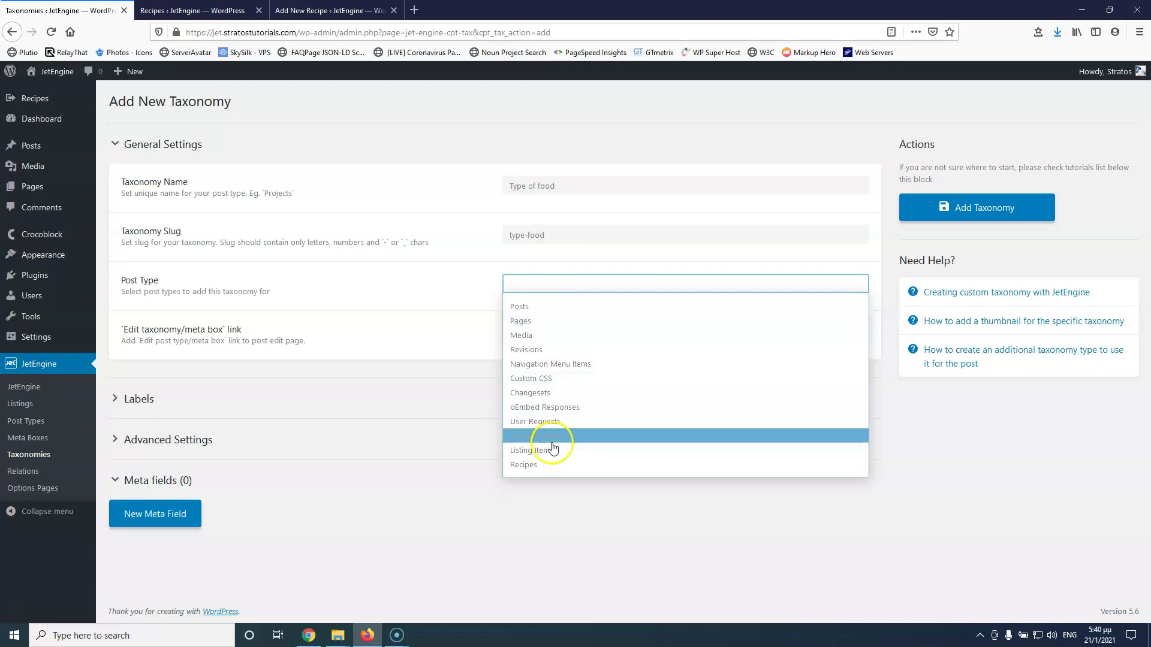
{"action": "left_click", "coordinate": [538, 466]}
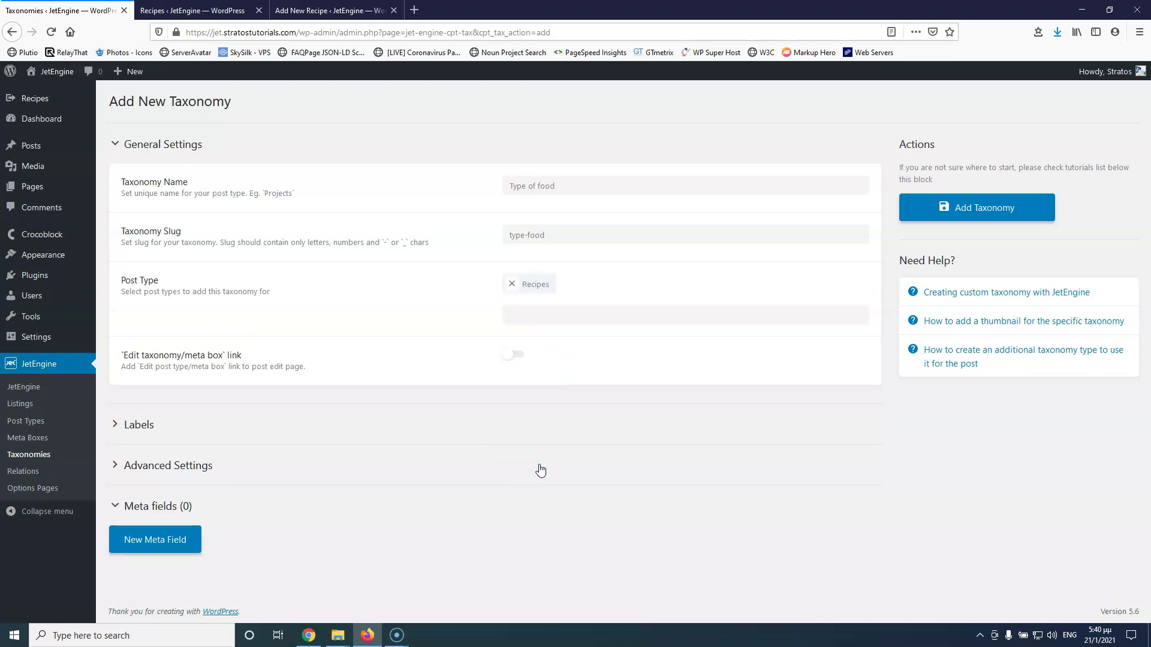
{"action": "left_click", "coordinate": [558, 316]}
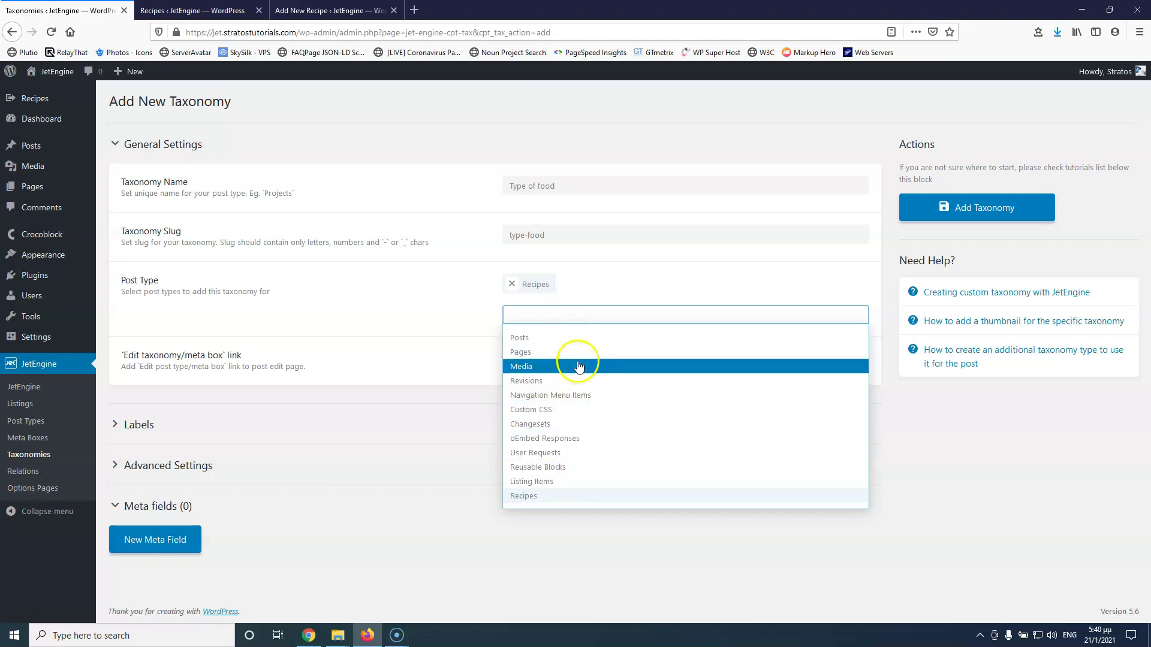
{"action": "left_click", "coordinate": [555, 560]}
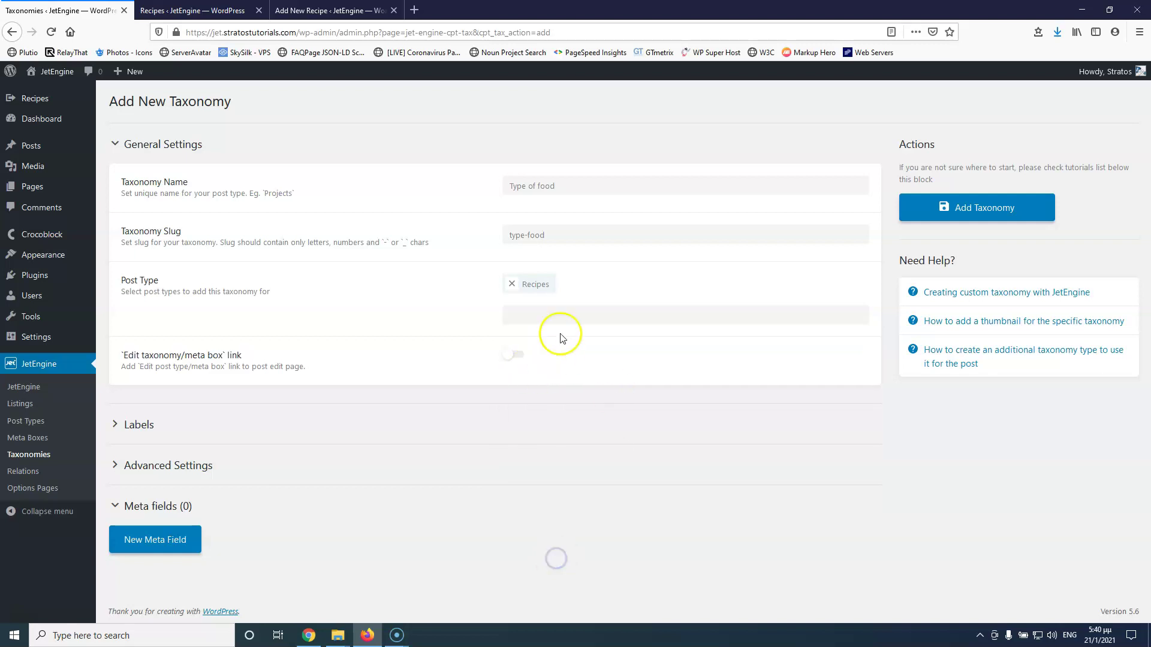
{"action": "left_click", "coordinate": [518, 355]}
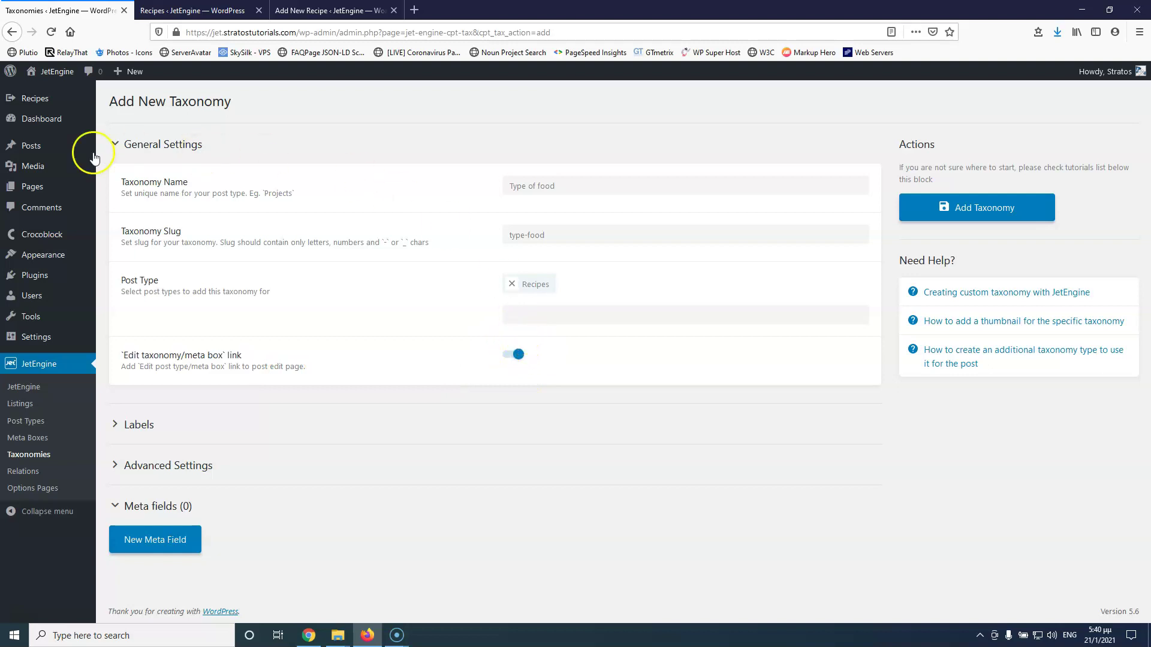
Save the new taxonomy and check for its entry under Recipes in the admin navigation
{"action": "mouse_move", "coordinate": [72, 98]}
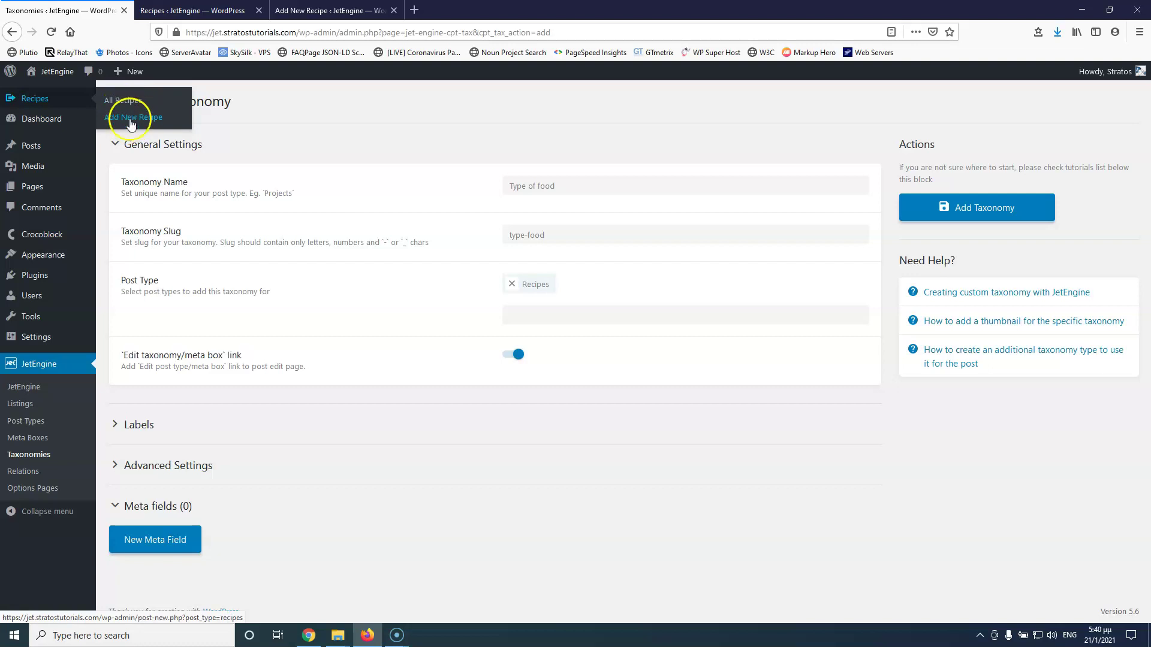
{"action": "left_click", "coordinate": [985, 207]}
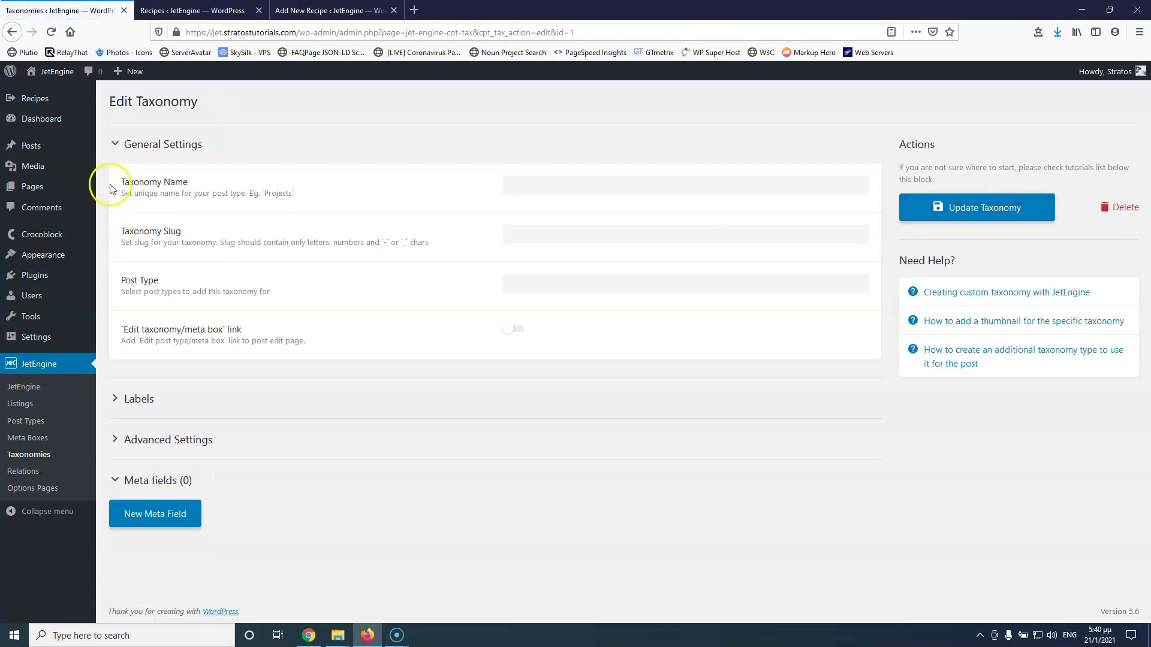
{"action": "mouse_move", "coordinate": [47, 97]}
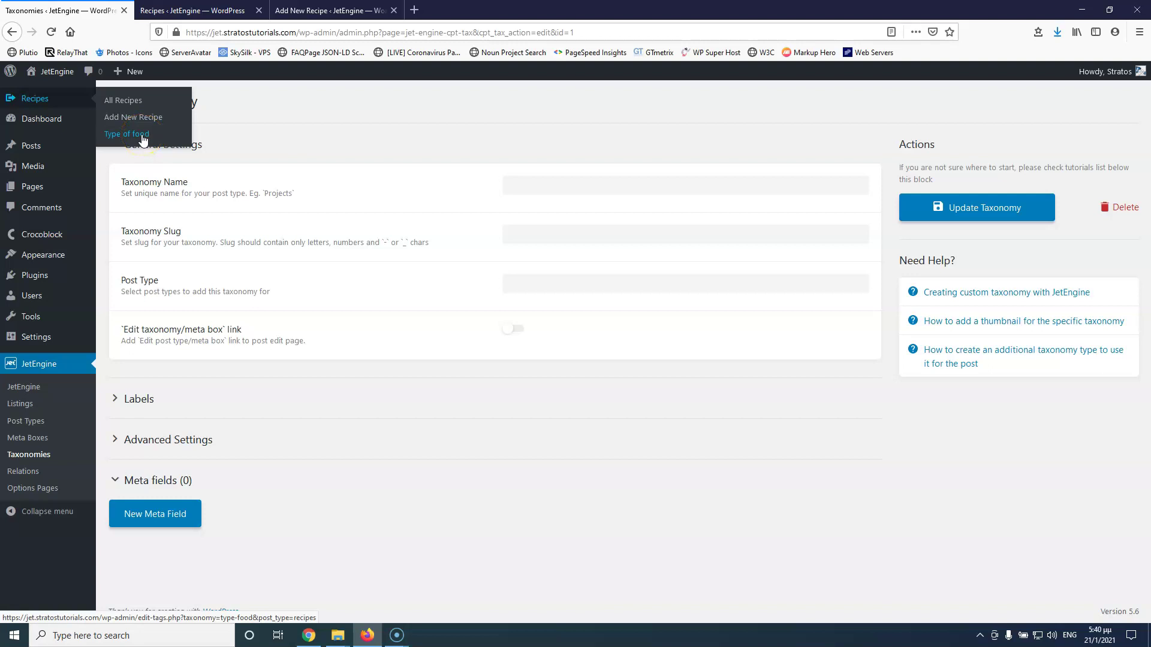
Expand the taxonomy's Labels section, review its label fields and collapse it again
{"action": "left_click", "coordinate": [192, 393]}
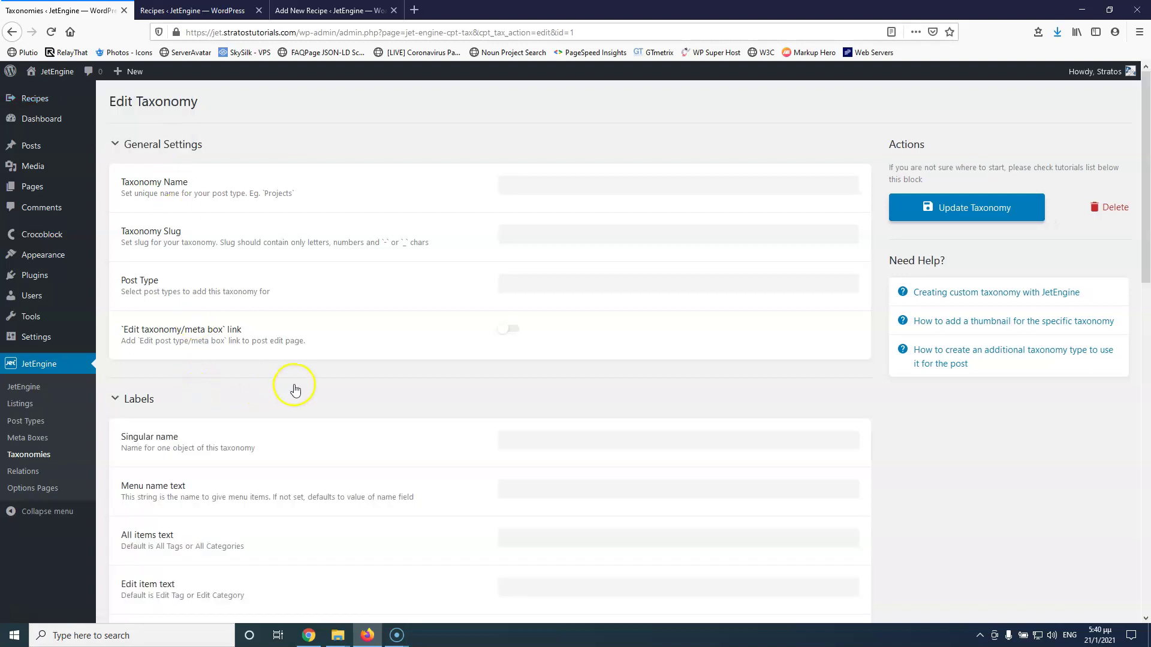
{"action": "scroll", "coordinate": [293, 387], "scroll_direction": "down", "scroll_amount": 1}
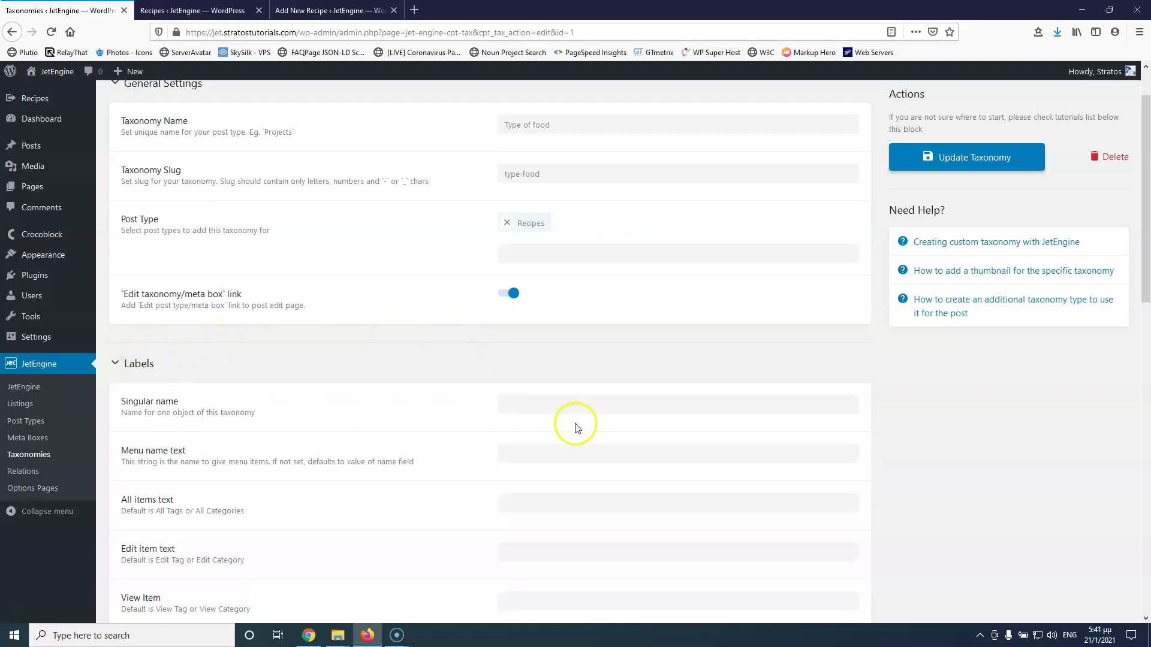
{"action": "left_click", "coordinate": [117, 363]}
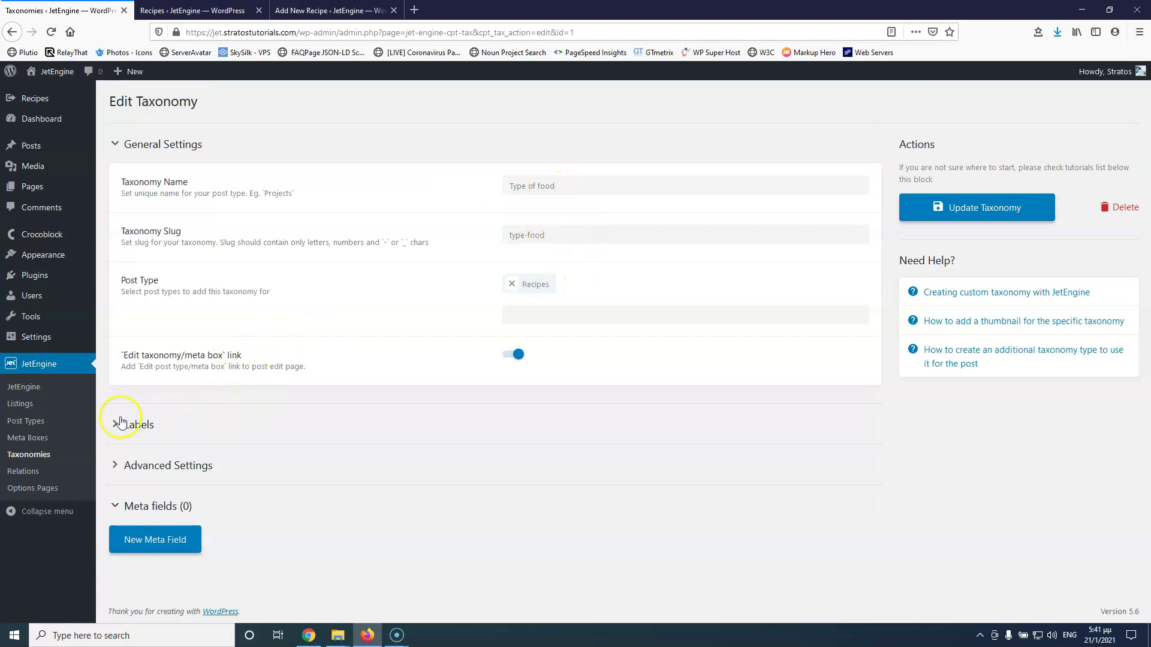
Rename the taxonomy as "Types of food" with the slug "types-food" and update it
{"action": "left_click", "coordinate": [526, 186]}
{"action": "type", "text": "s"}
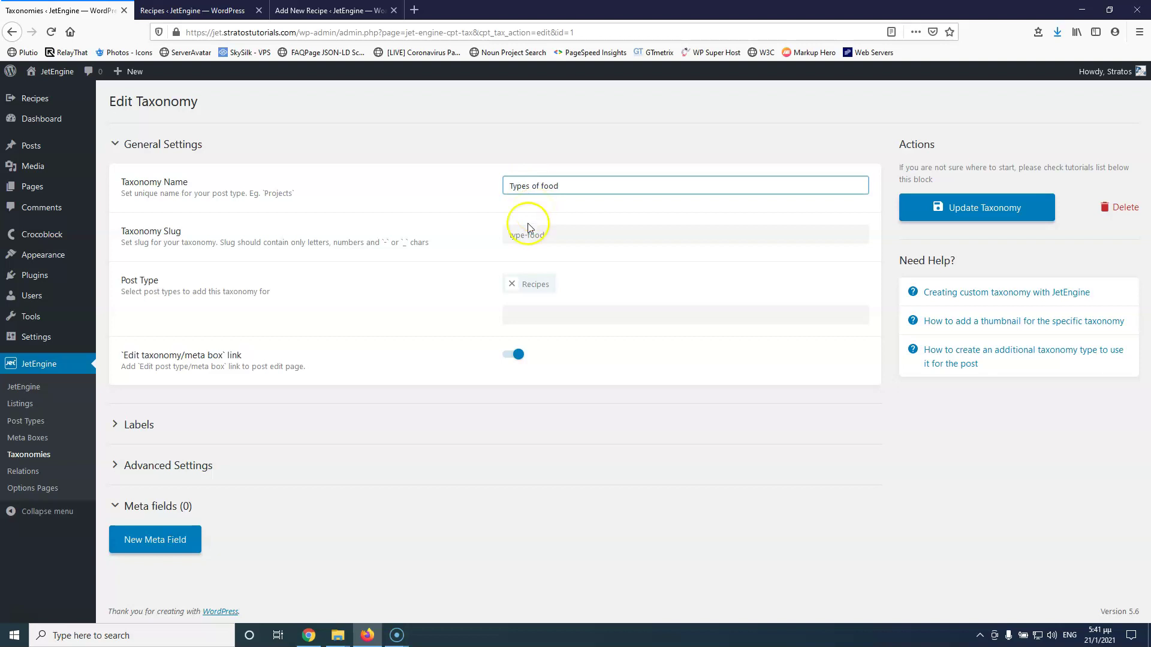
{"action": "left_click", "coordinate": [523, 234]}
{"action": "left_click", "coordinate": [961, 210]}
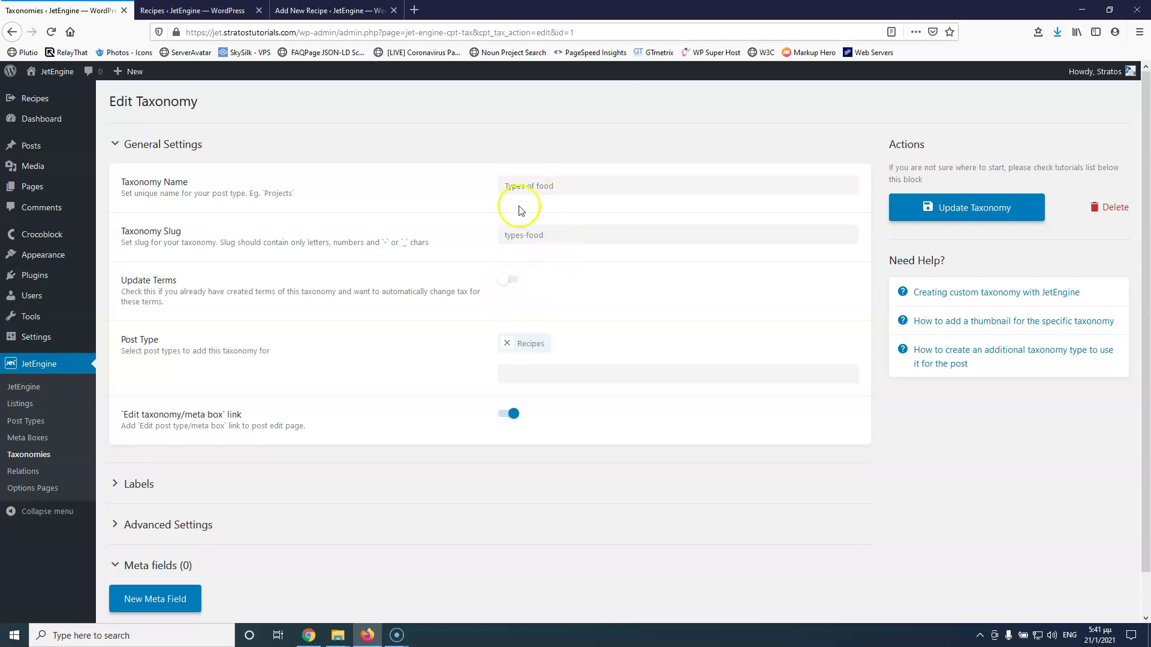
Expand and review the taxonomy's Advanced Settings, including Rewrite Slug and Hierarchical, and save the taxonomy
{"action": "scroll", "coordinate": [303, 327], "scroll_direction": "down", "scroll_amount": 1}
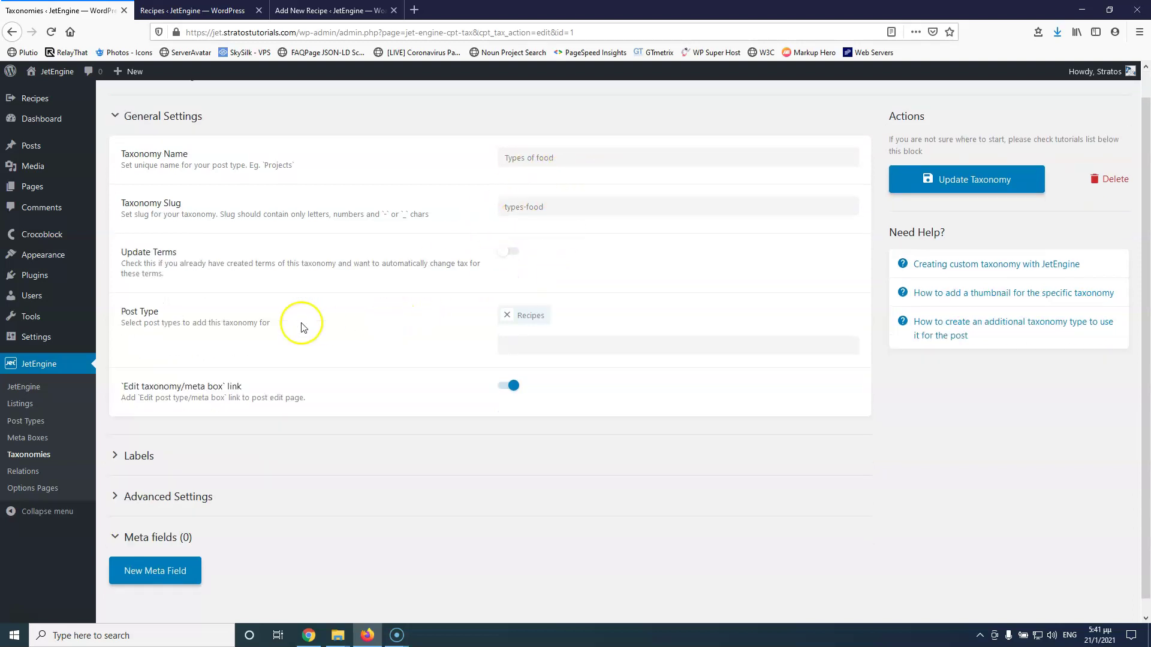
{"action": "left_click", "coordinate": [171, 483]}
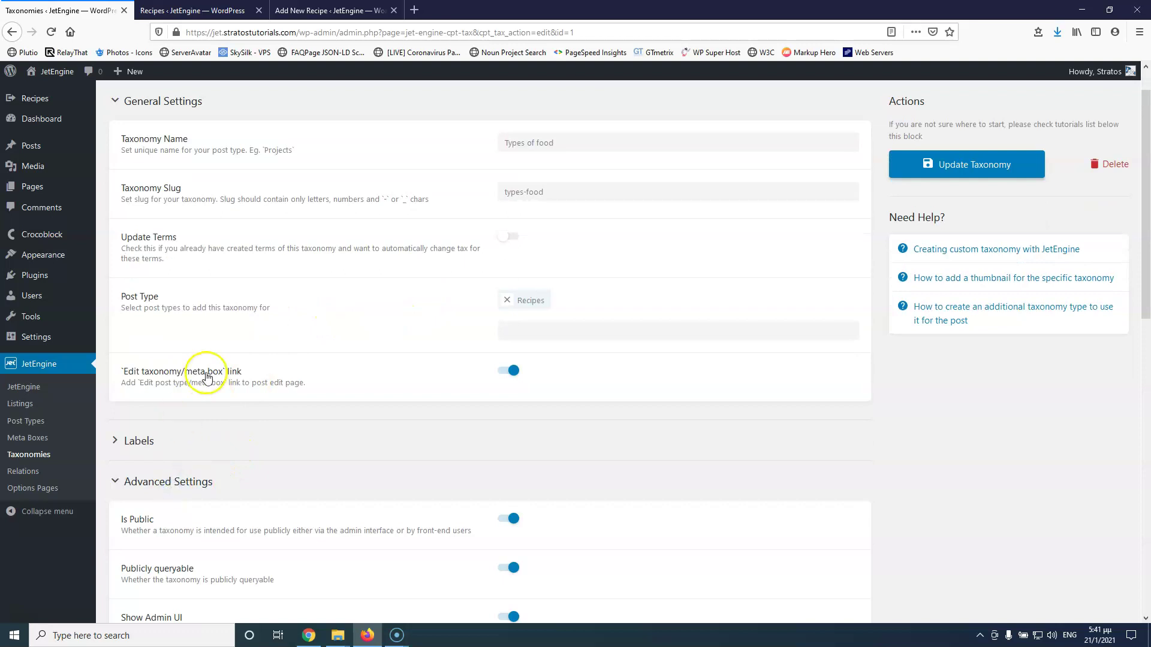
{"action": "scroll", "coordinate": [206, 372], "scroll_direction": "down", "scroll_amount": 3}
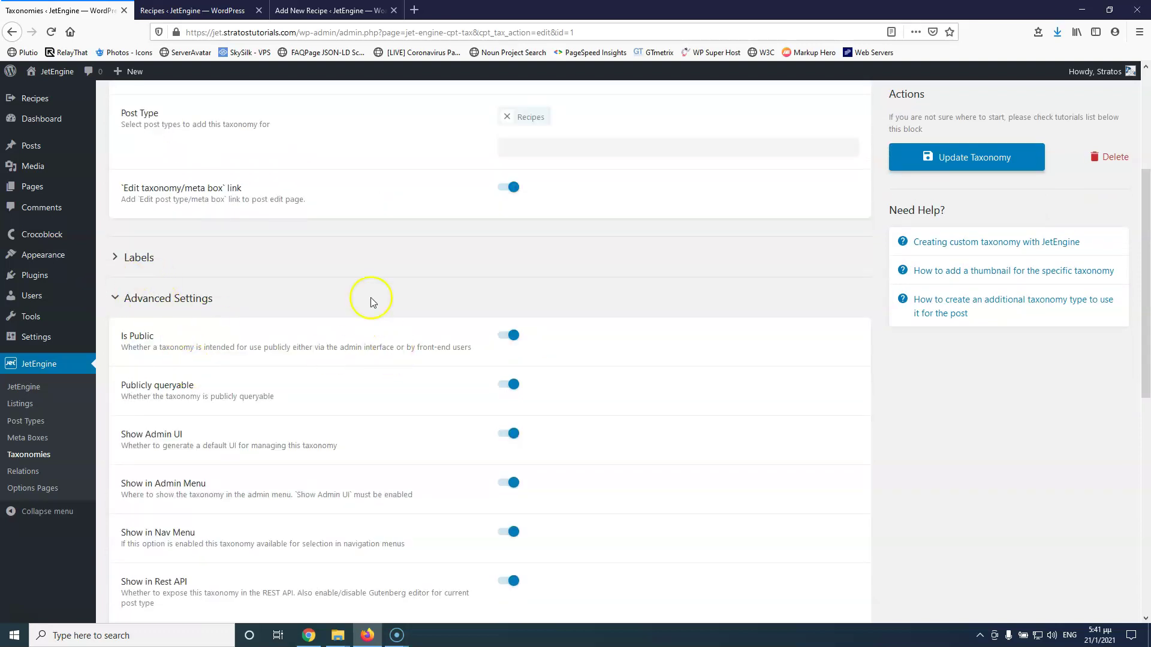
{"action": "scroll", "coordinate": [253, 247], "scroll_direction": "down", "scroll_amount": 6}
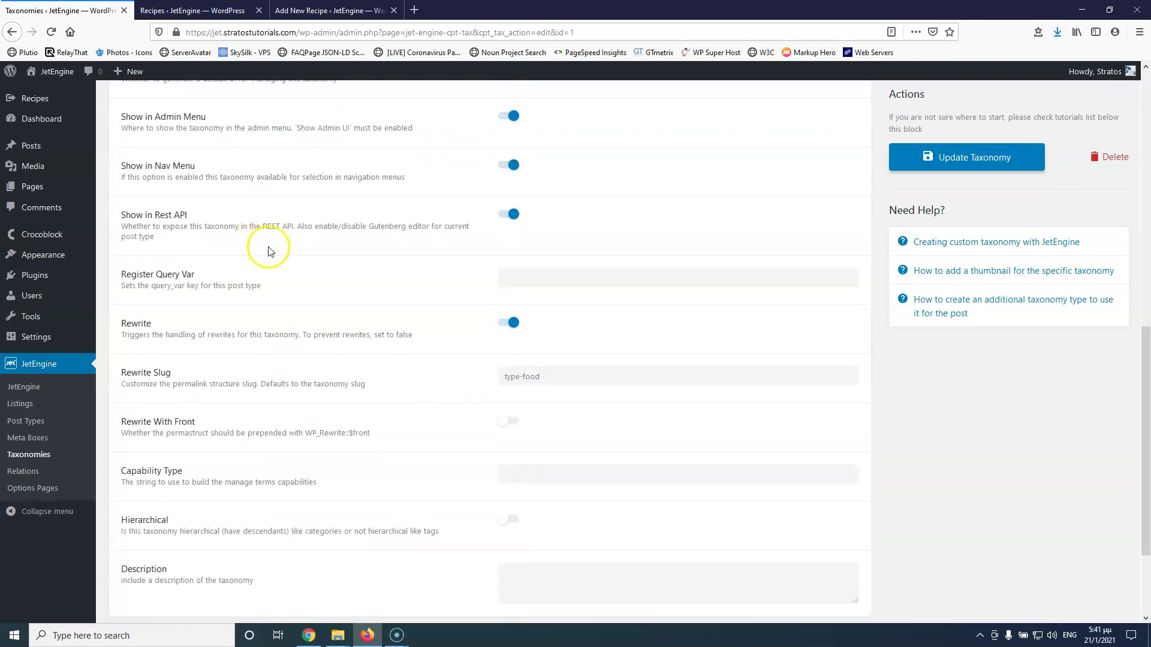
{"action": "scroll", "coordinate": [252, 251], "scroll_direction": "down", "scroll_amount": 2}
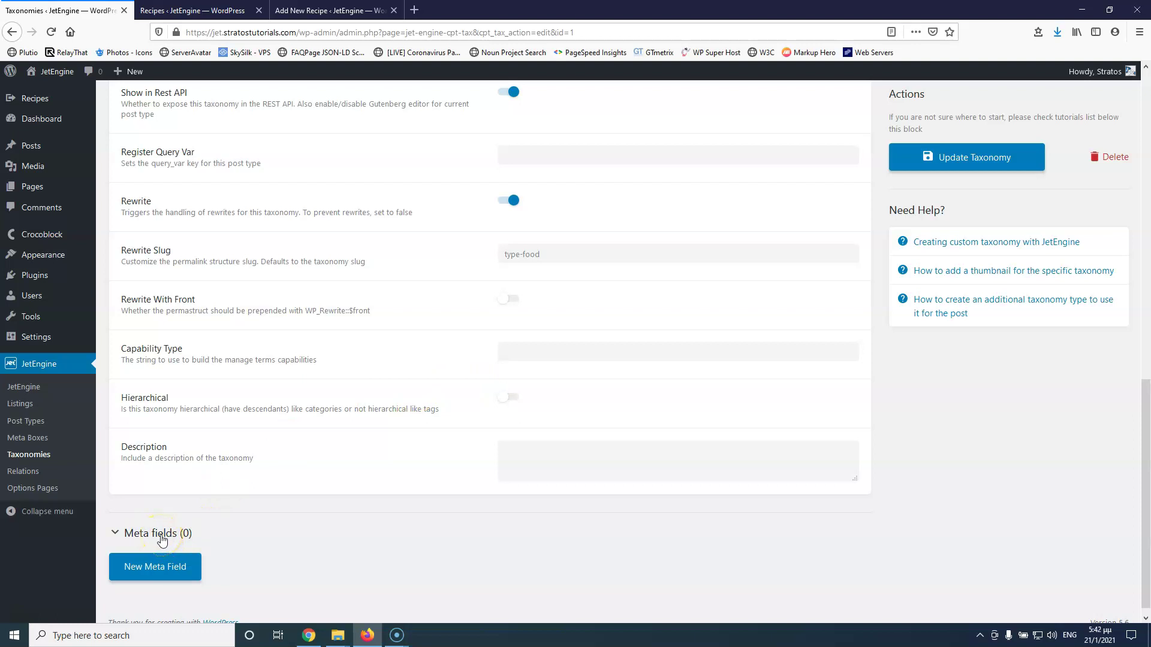
{"action": "left_click", "coordinate": [943, 156]}
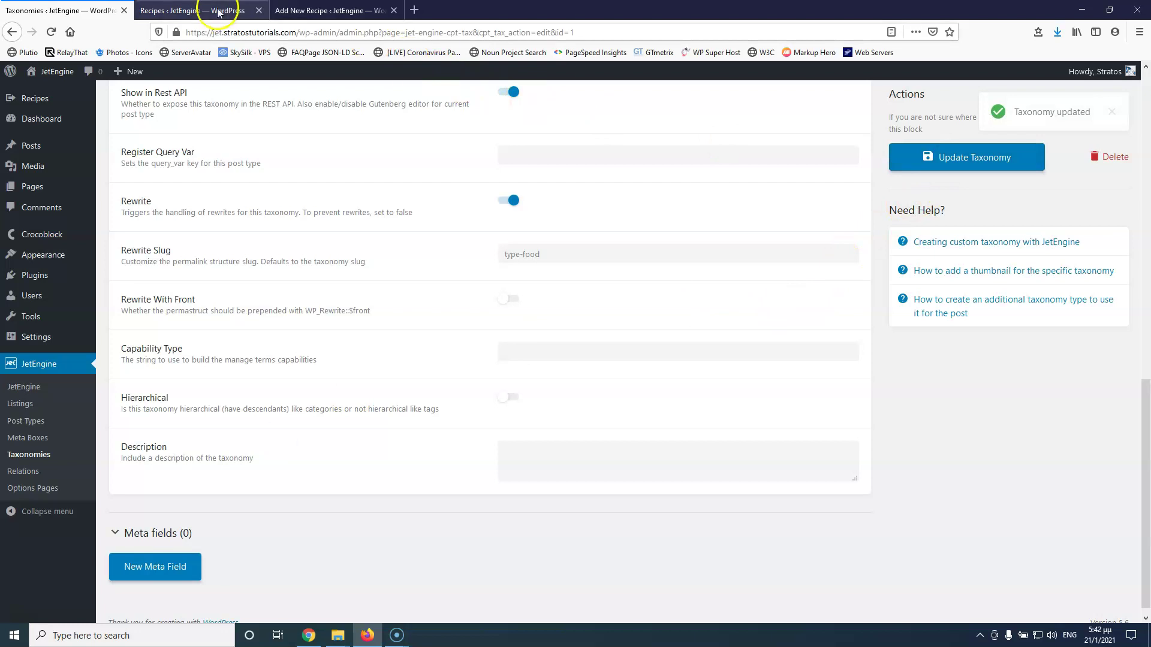
Start a new recipe, dismiss the published notice on recipe 2, and expand the new recipe's Types of food section
{"action": "left_click", "coordinate": [192, 11]}
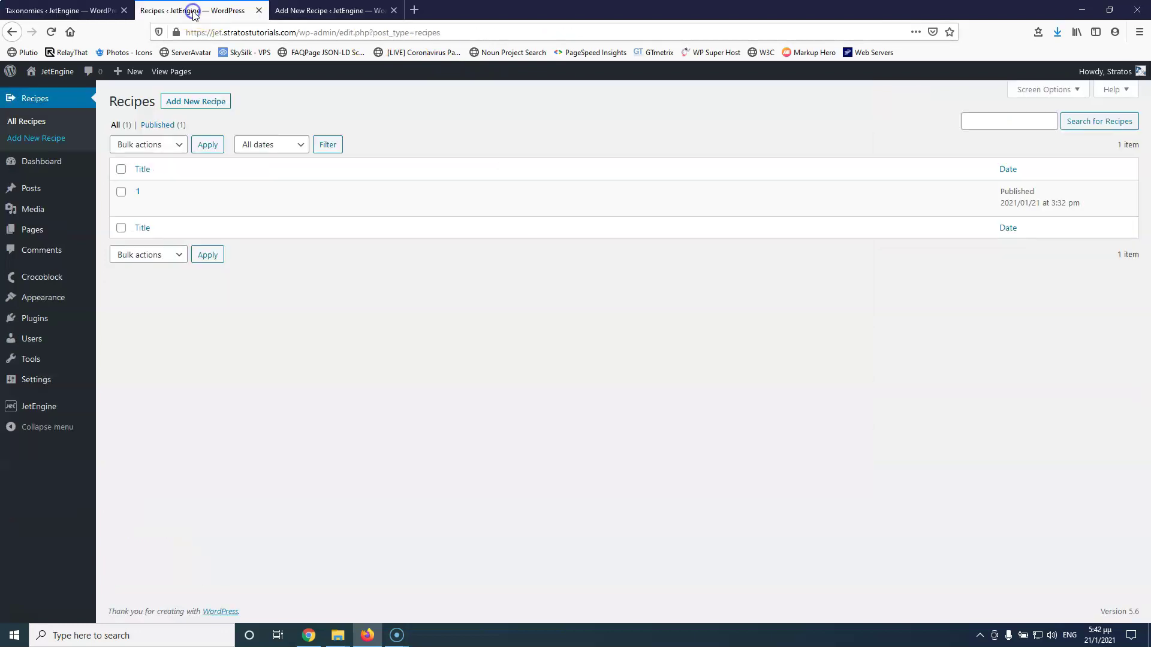
{"action": "left_click", "coordinate": [200, 102]}
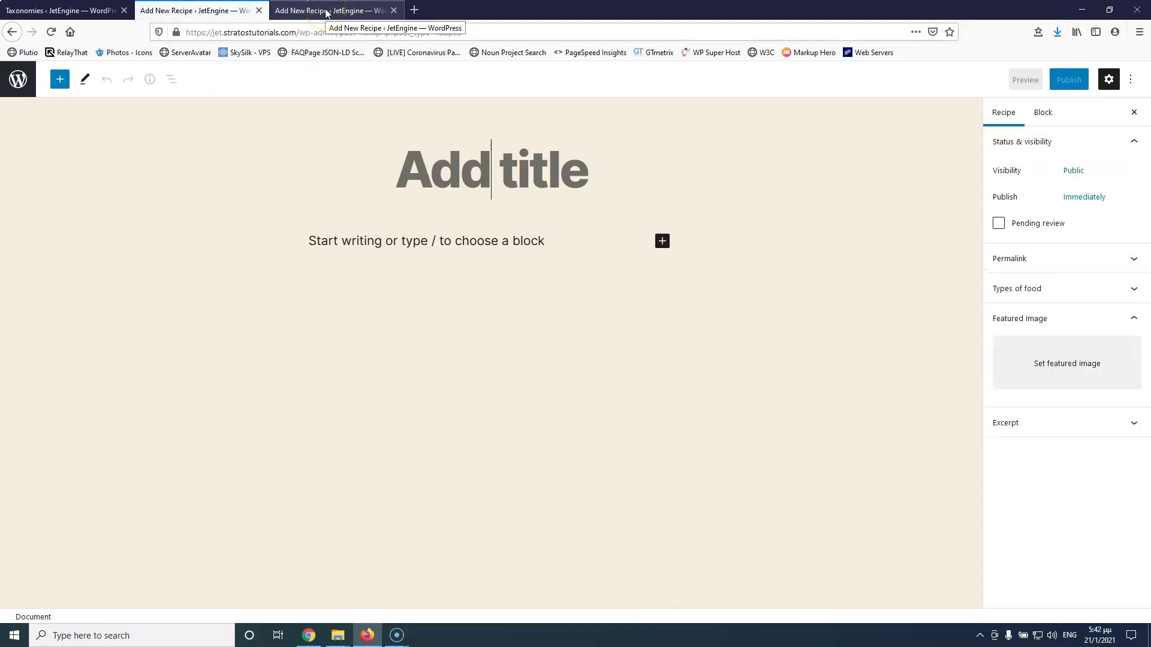
{"action": "left_click", "coordinate": [327, 12]}
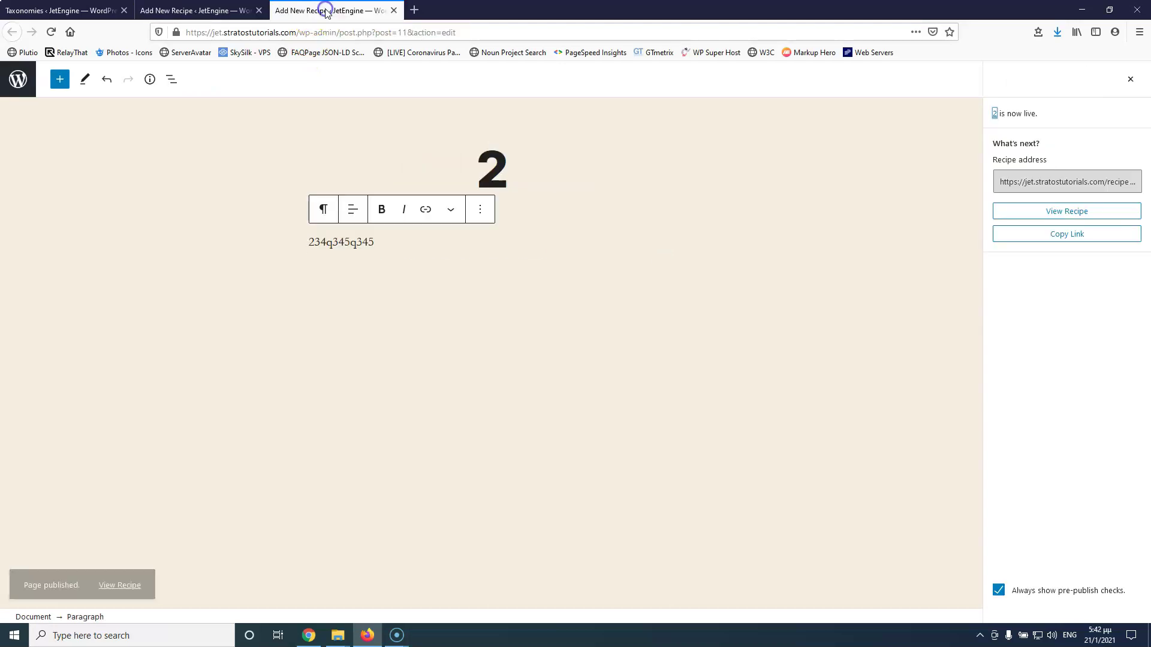
{"action": "left_click", "coordinate": [1131, 77]}
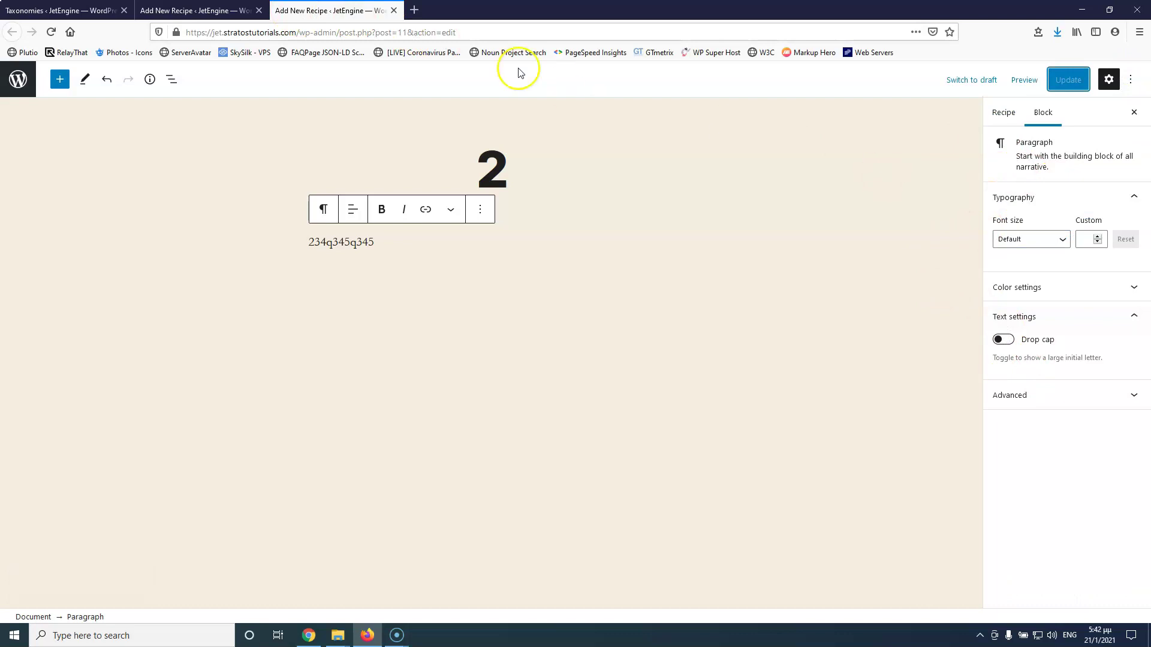
{"action": "left_click", "coordinate": [222, 10]}
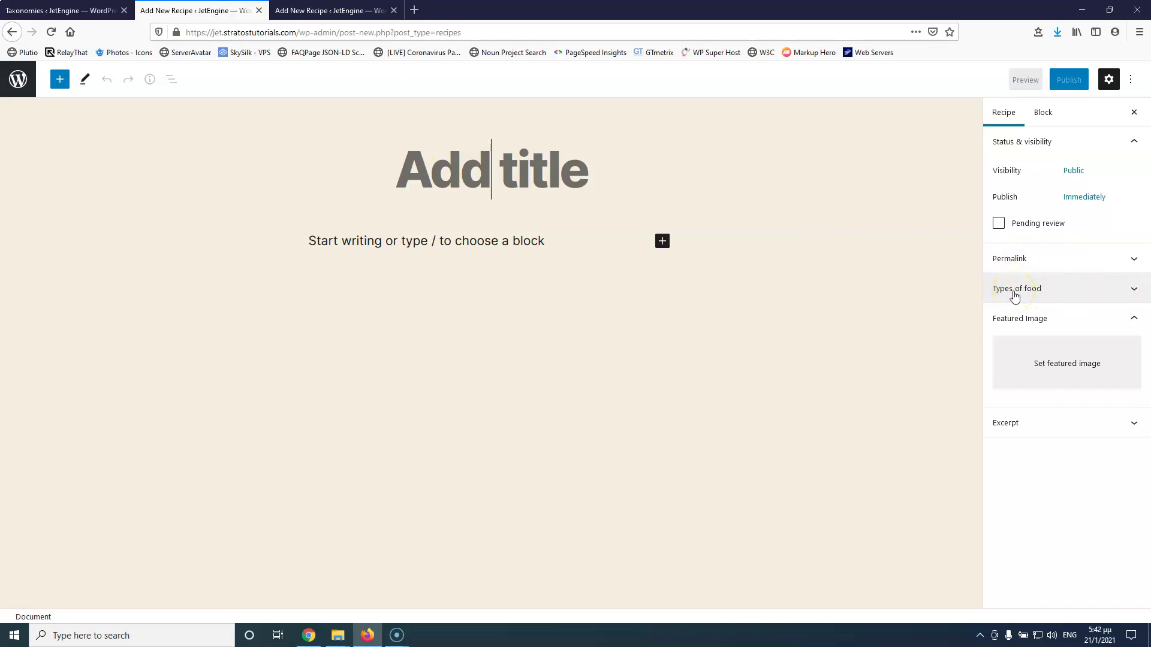
{"action": "left_click", "coordinate": [1071, 293]}
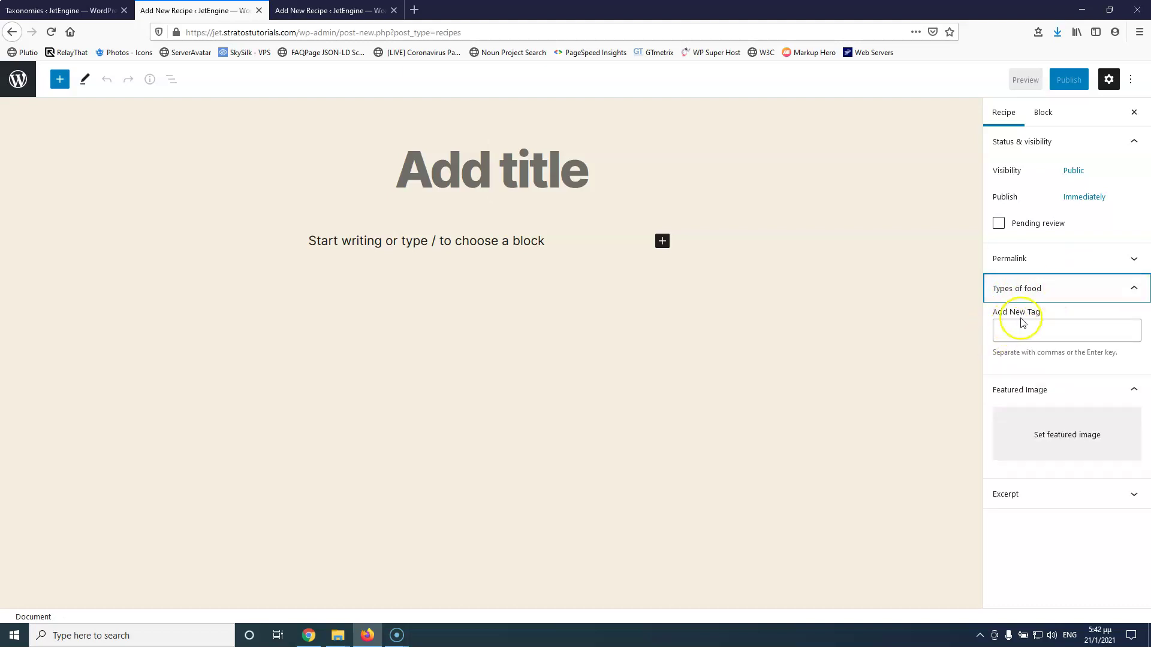
Try out a "dtgdg" tag under Types of food on the new recipe, remove it and close that recipe
{"action": "left_click", "coordinate": [1043, 334]}
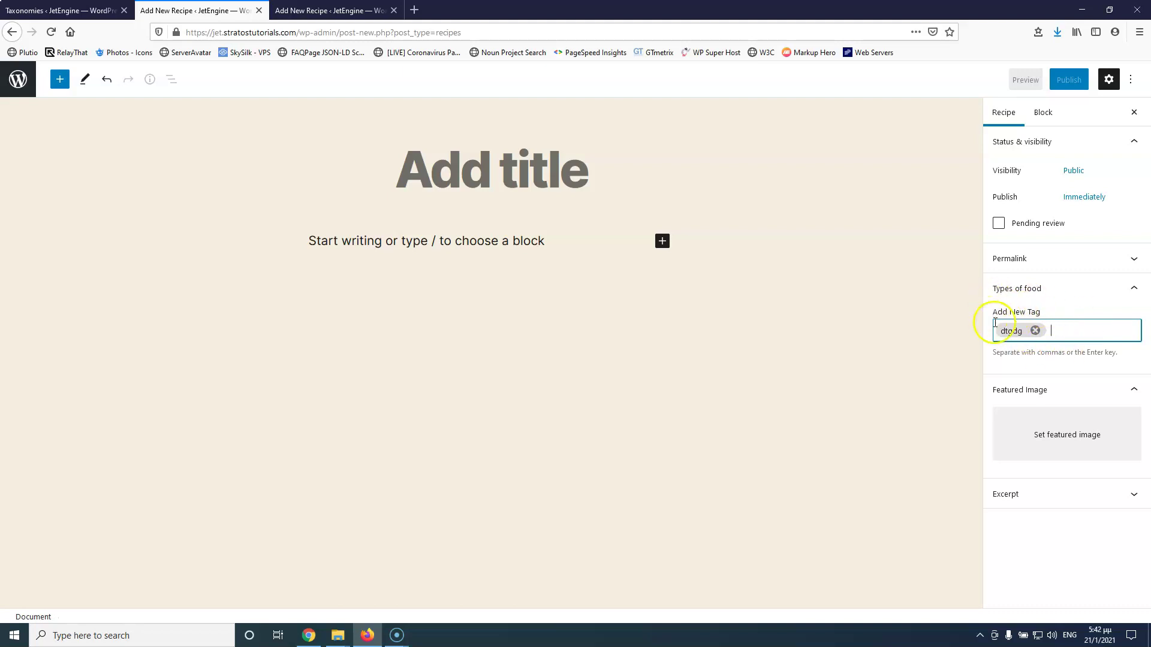
{"action": "left_click", "coordinate": [1035, 330]}
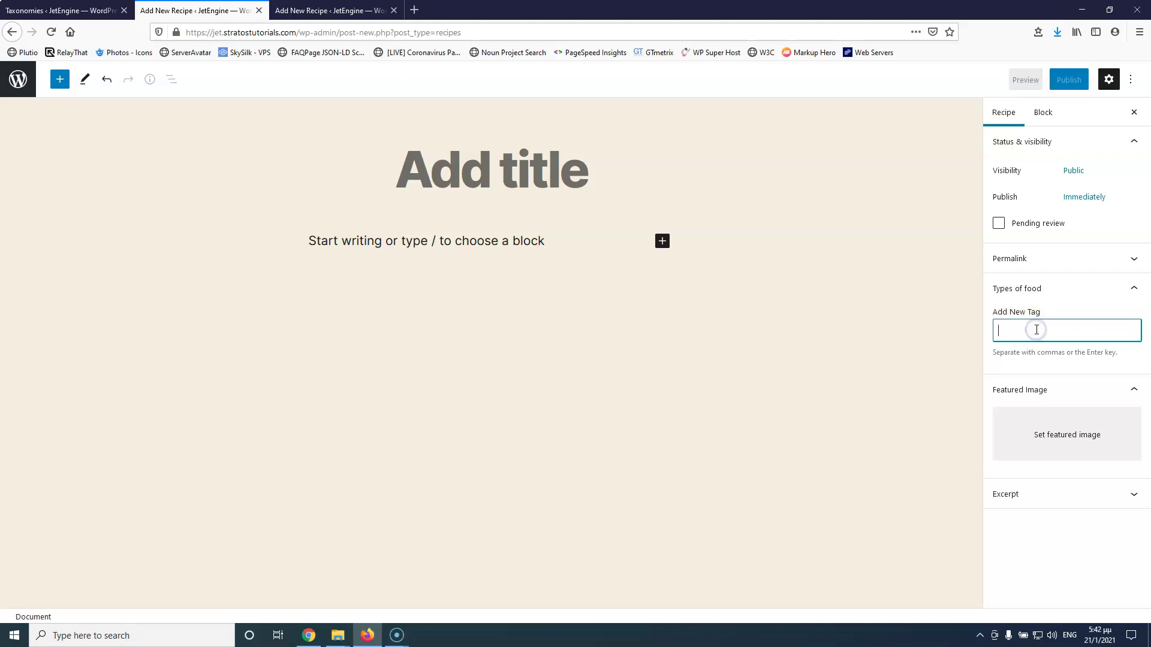
{"action": "left_click", "coordinate": [258, 10]}
Try to open the Recipes' Type of food term page from the taxonomy editor in a separate tab
{"action": "left_click", "coordinate": [96, 10]}
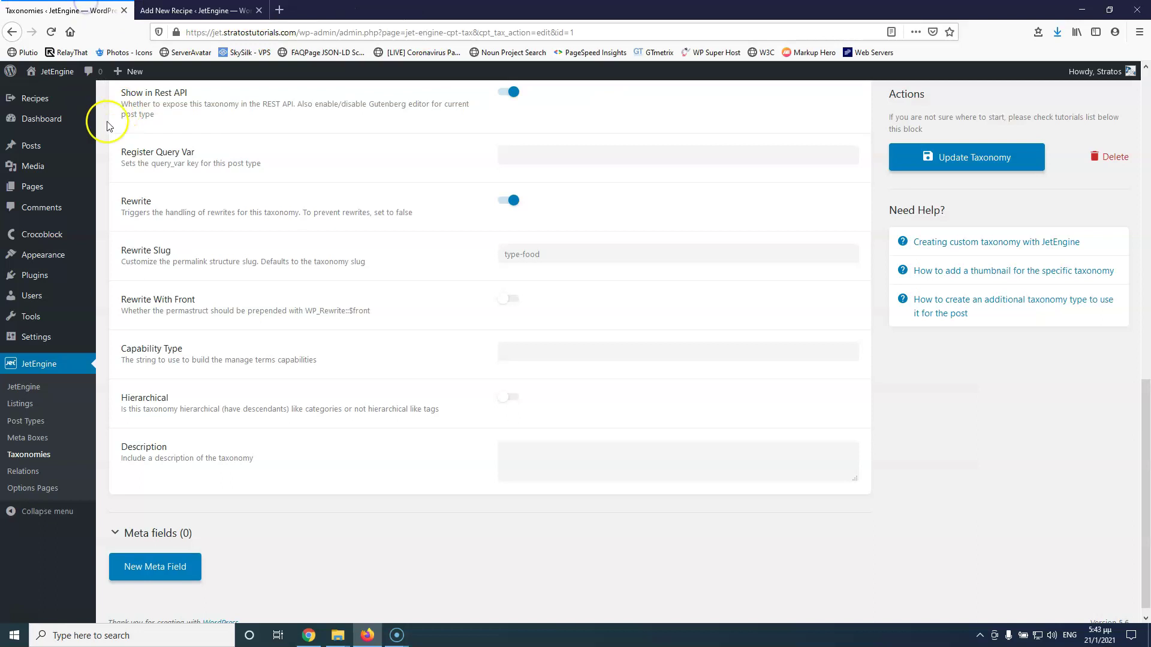
{"action": "scroll", "coordinate": [71, 198], "scroll_direction": "up", "scroll_amount": 2}
{"action": "mouse_move", "coordinate": [39, 138]}
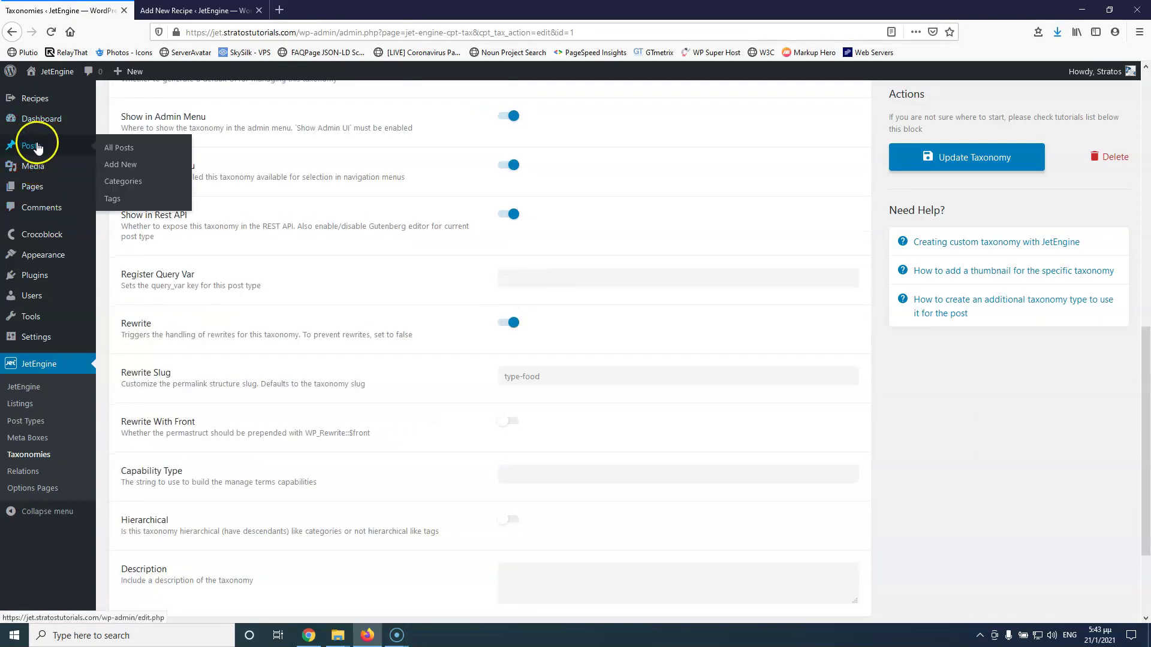
{"action": "mouse_move", "coordinate": [36, 99]}
{"action": "middle_click", "coordinate": [126, 134]}
{"action": "left_click", "coordinate": [192, 10]}
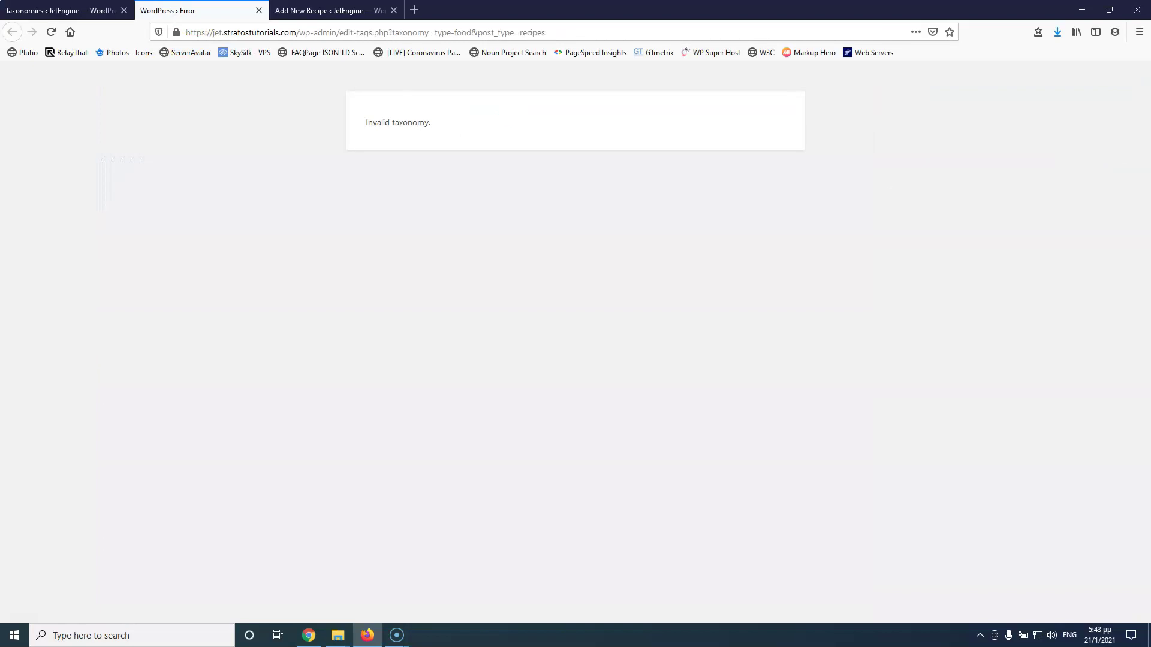
{"action": "left_click", "coordinate": [258, 10]}
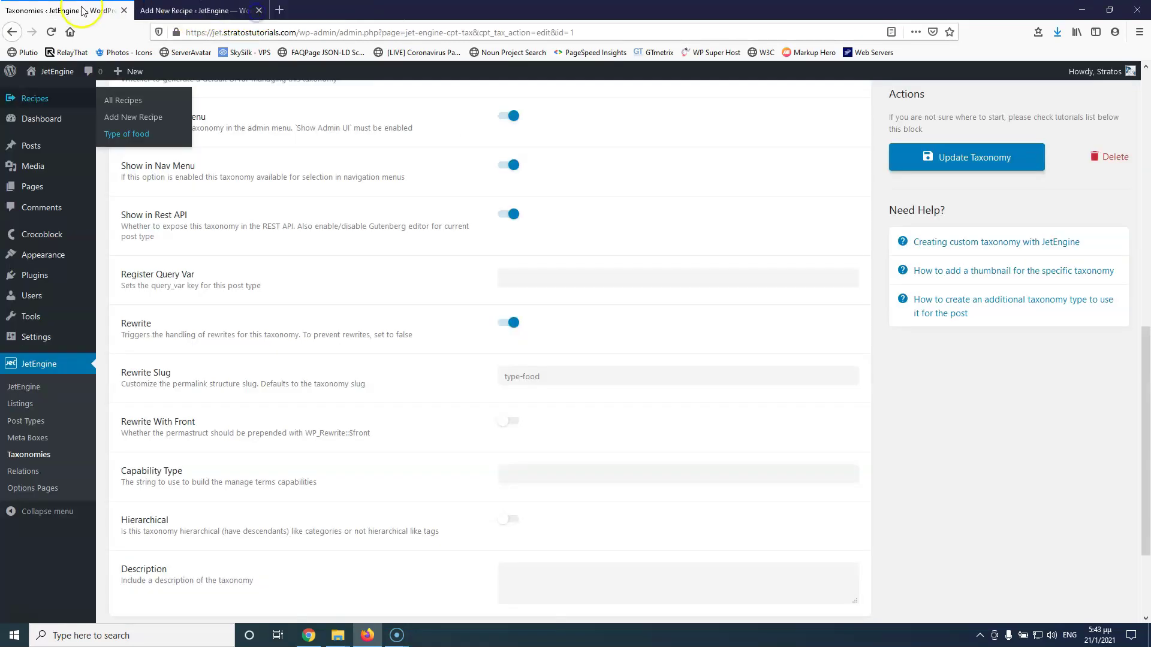
Reload the taxonomy editor, open the Types of food term page and delete the "dtgdg" tag
{"action": "left_click", "coordinate": [51, 32]}
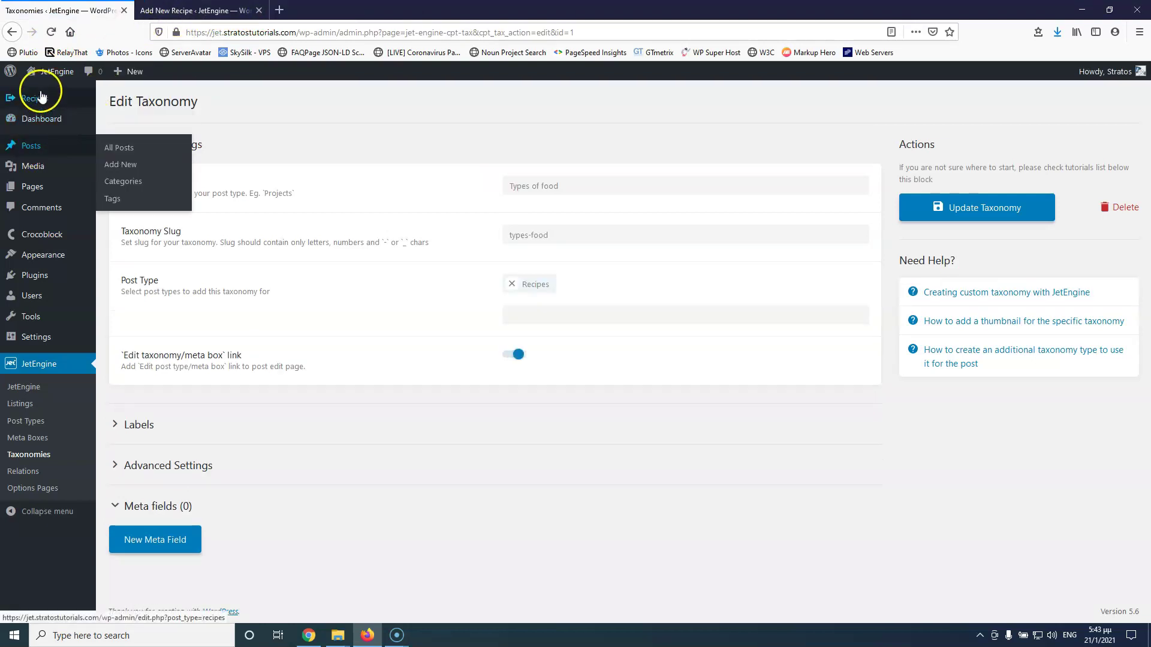
{"action": "mouse_move", "coordinate": [41, 96]}
{"action": "middle_click", "coordinate": [143, 136]}
{"action": "left_click", "coordinate": [178, 9]}
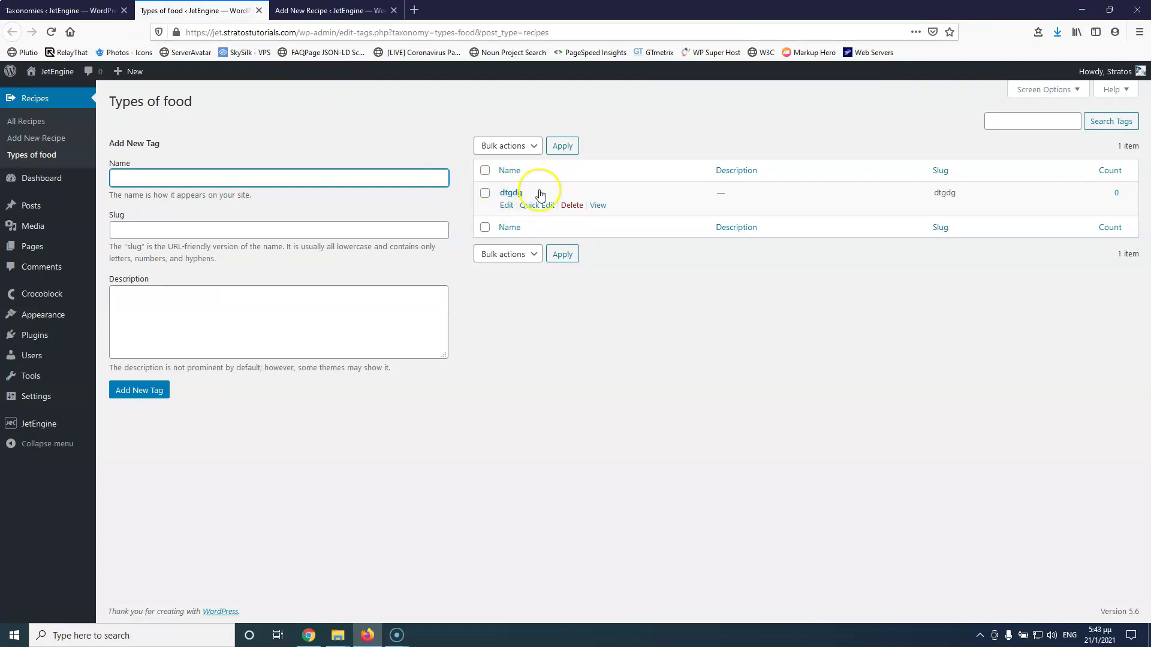
{"action": "left_click", "coordinate": [571, 206]}
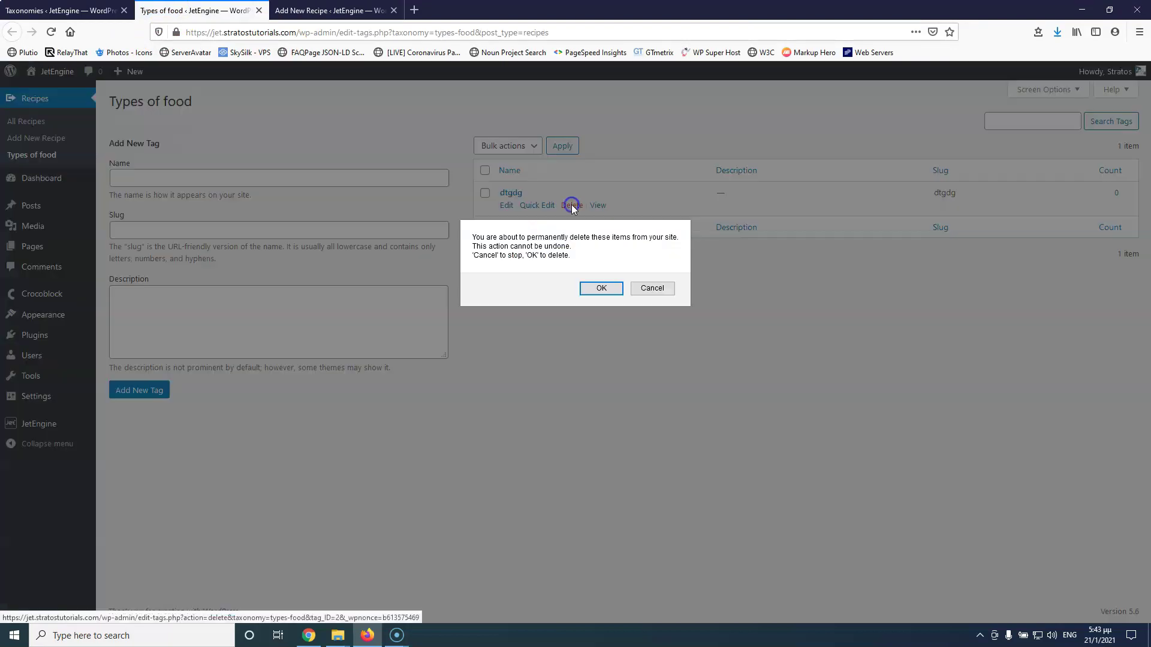
{"action": "left_click", "coordinate": [600, 288]}
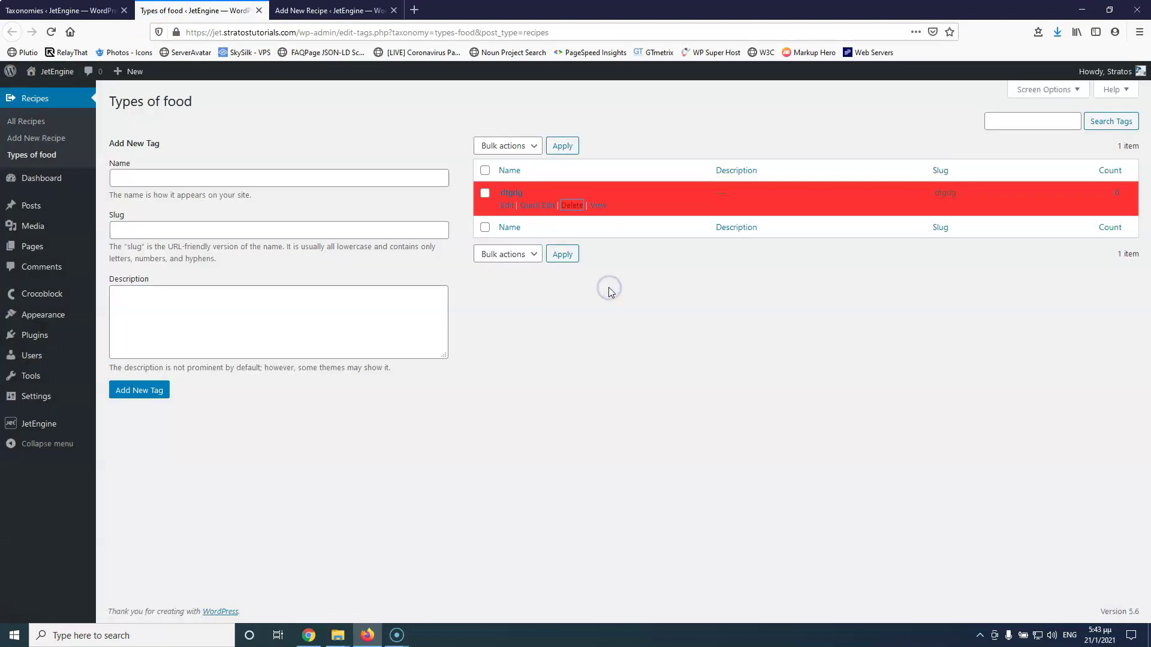
Return to the taxonomy editor and set the name to "Type of food" and the slug to "type-food"
{"action": "left_click", "coordinate": [67, 11]}
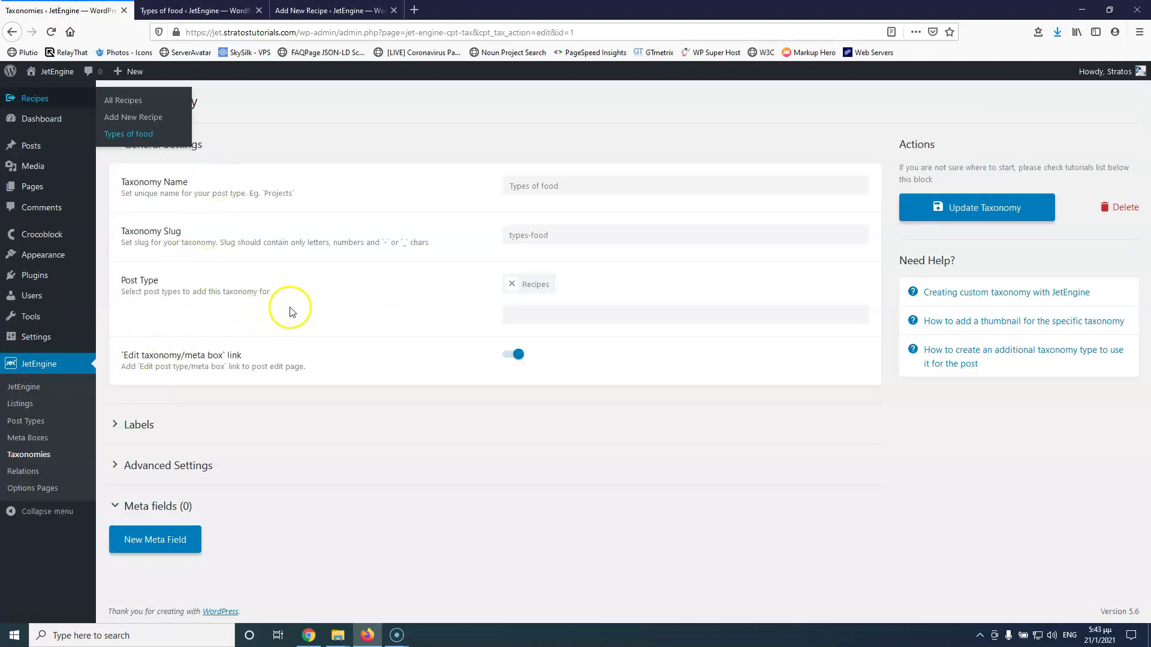
{"action": "left_click", "coordinate": [526, 187]}
{"action": "key", "text": "Delete"}
{"action": "left_click", "coordinate": [526, 236]}
{"action": "key", "text": "Delete"}
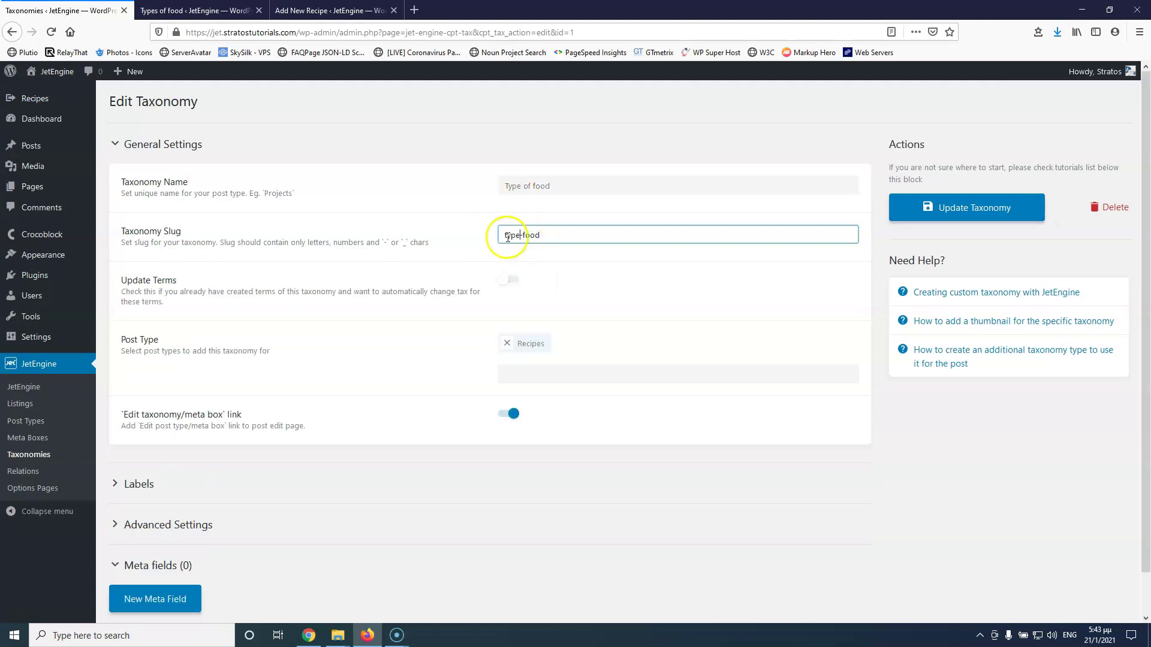
Enable the Hierarchical option in the taxonomy's Advanced Settings and update the taxonomy
{"action": "scroll", "coordinate": [219, 464], "scroll_direction": "down", "scroll_amount": 1}
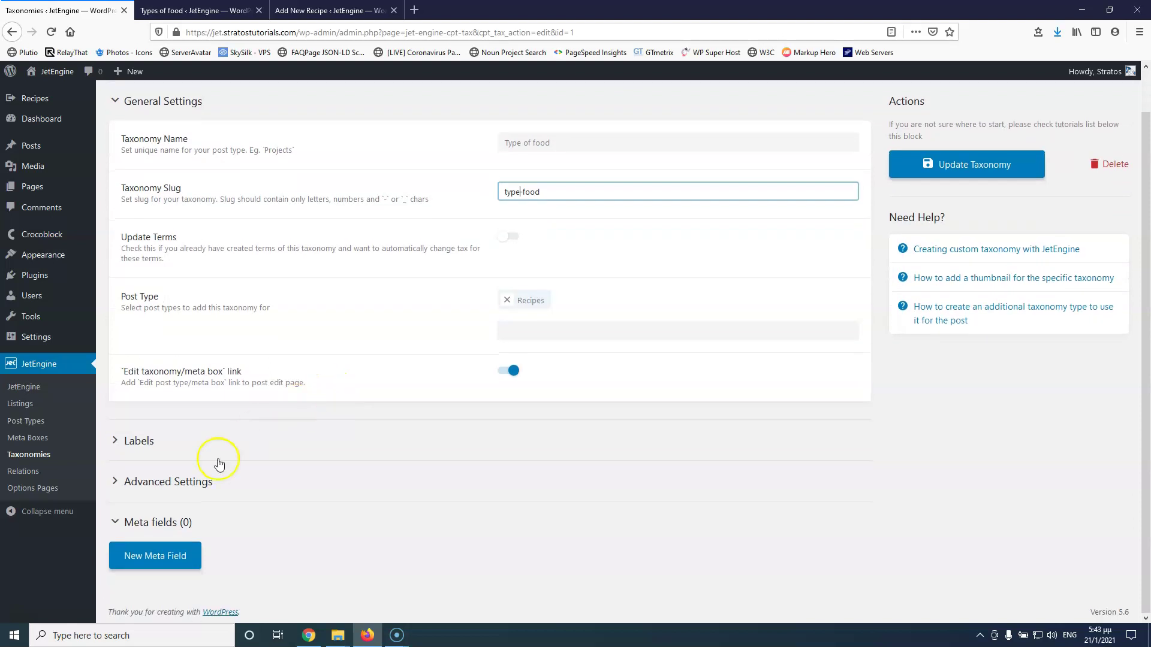
{"action": "left_click", "coordinate": [162, 484]}
{"action": "scroll", "coordinate": [308, 360], "scroll_direction": "down", "scroll_amount": 10}
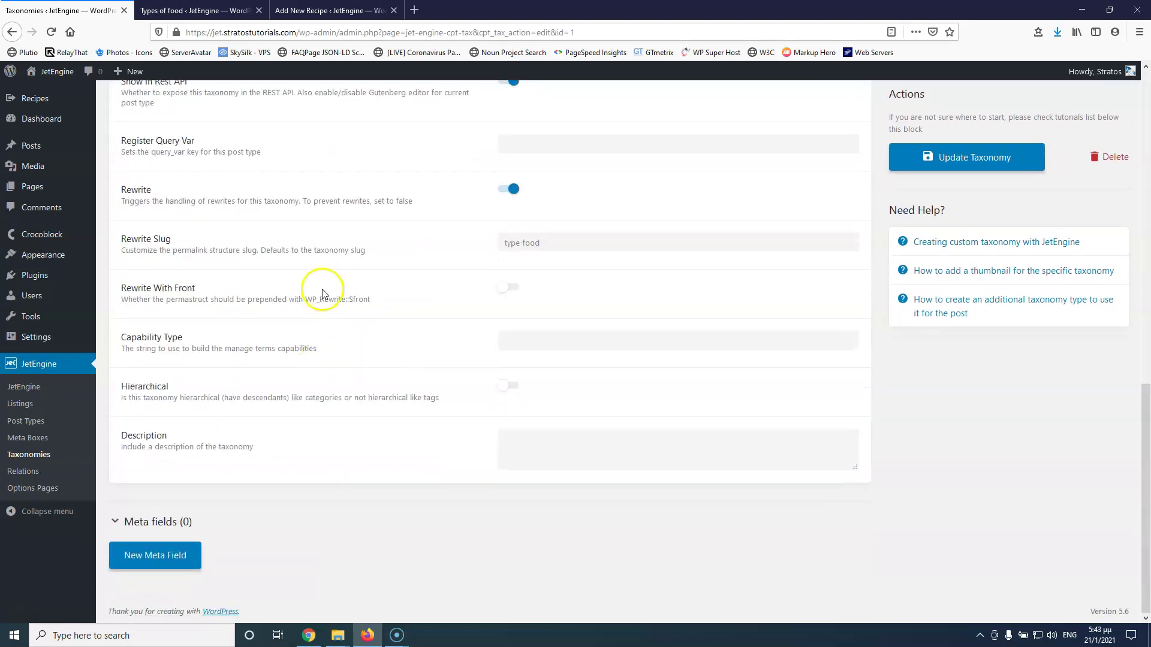
{"action": "left_click", "coordinate": [511, 391]}
{"action": "left_click", "coordinate": [989, 156]}
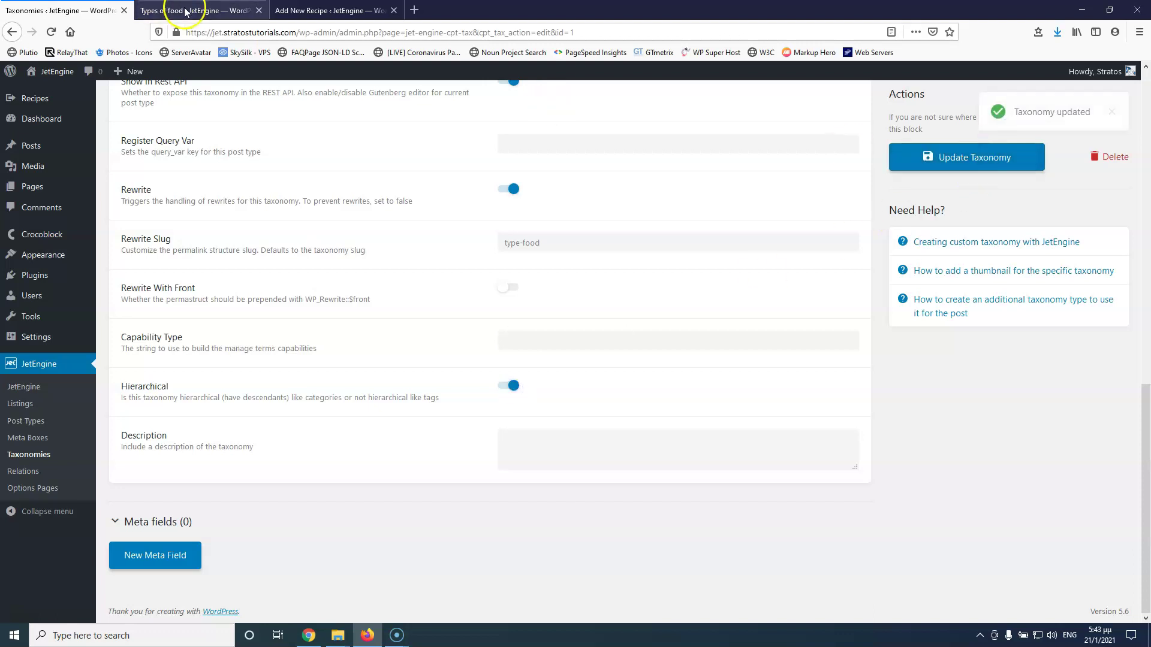
Reload the editor of recipe 2 and expand its Type of food section
{"action": "left_click", "coordinate": [186, 11]}
{"action": "left_click", "coordinate": [308, 10]}
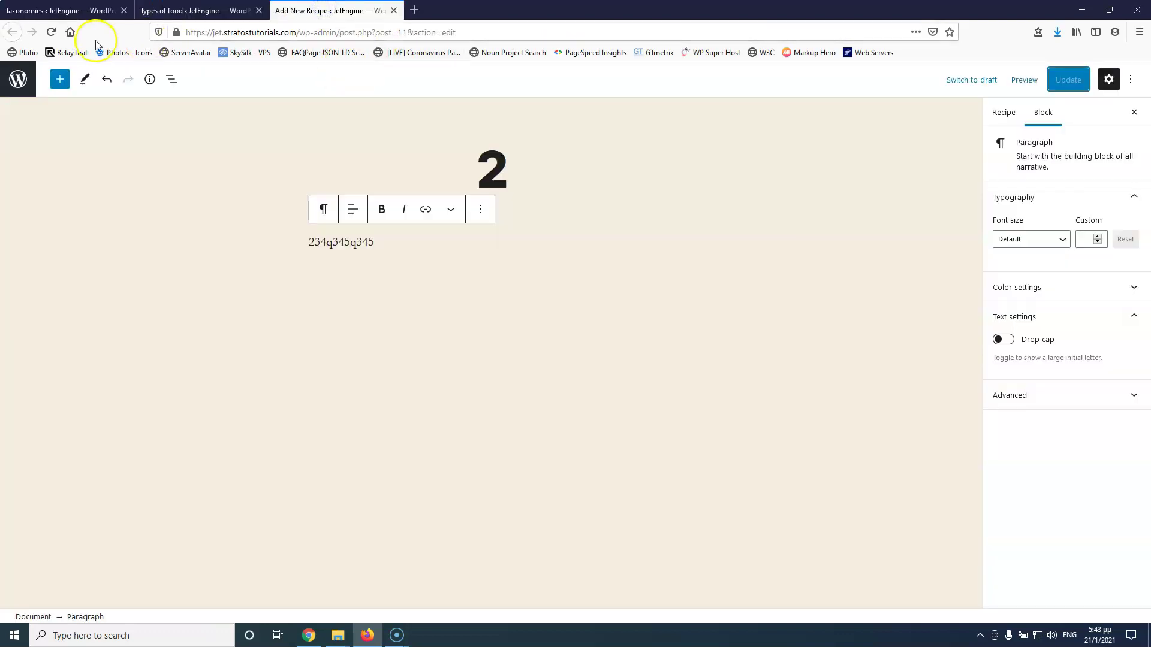
{"action": "left_click", "coordinate": [51, 32]}
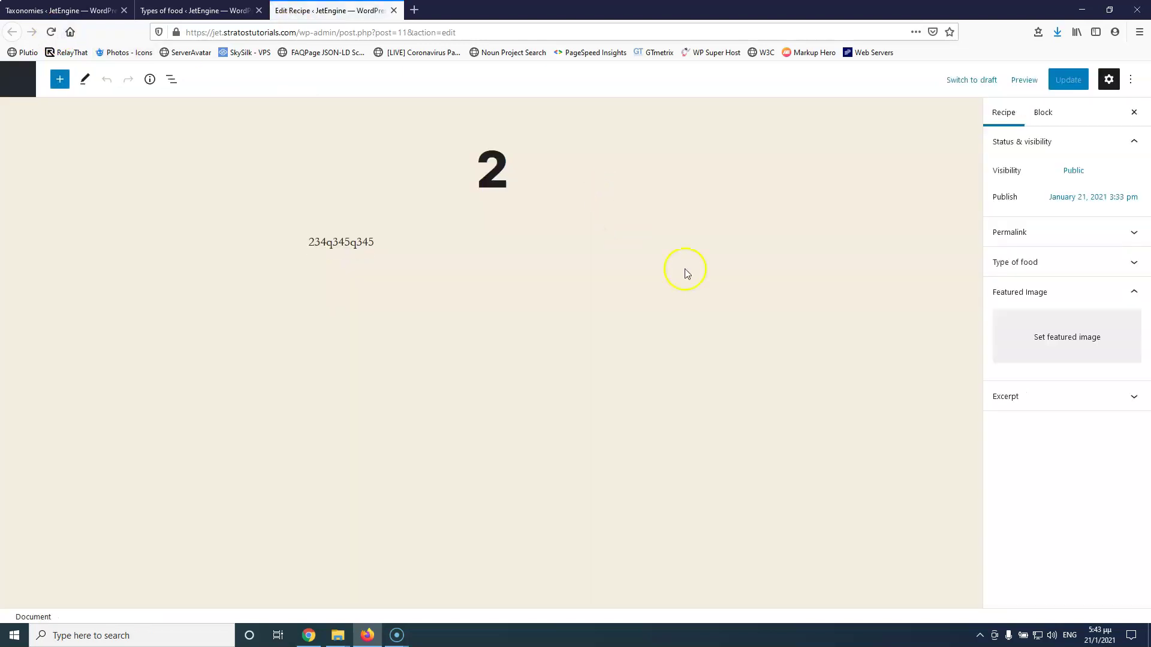
{"action": "left_click", "coordinate": [1031, 295]}
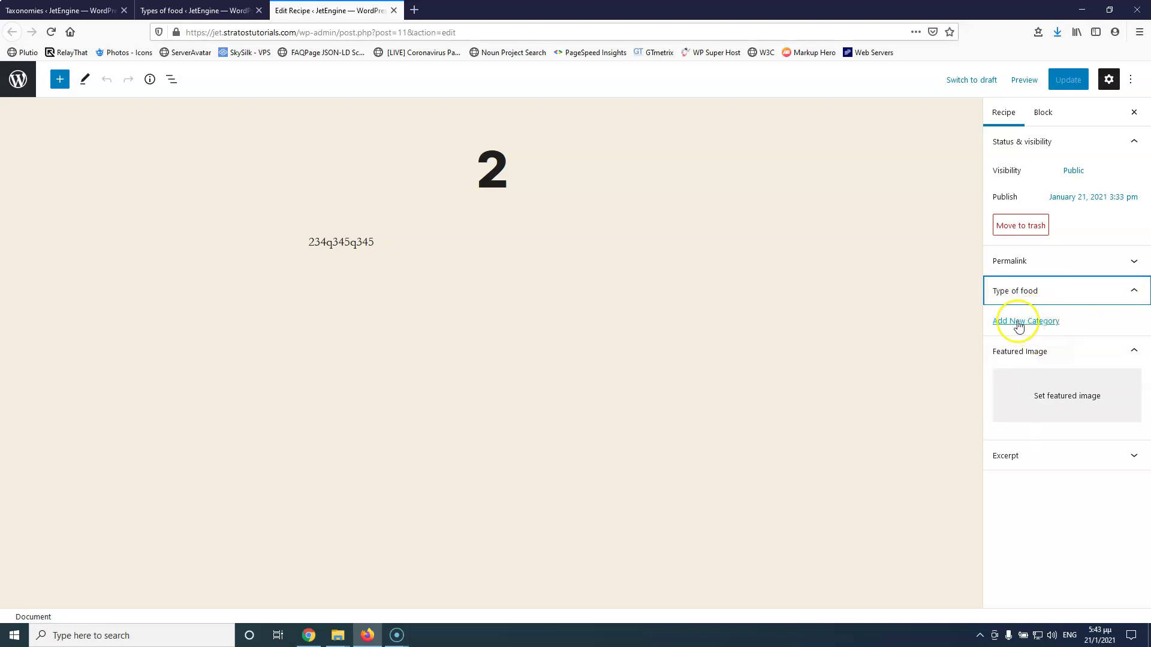
Add the category "Main Dish" under Type of food on recipe 2 and return to the taxonomy editor
{"action": "left_click", "coordinate": [1035, 324]}
{"action": "left_click", "coordinate": [1033, 356]}
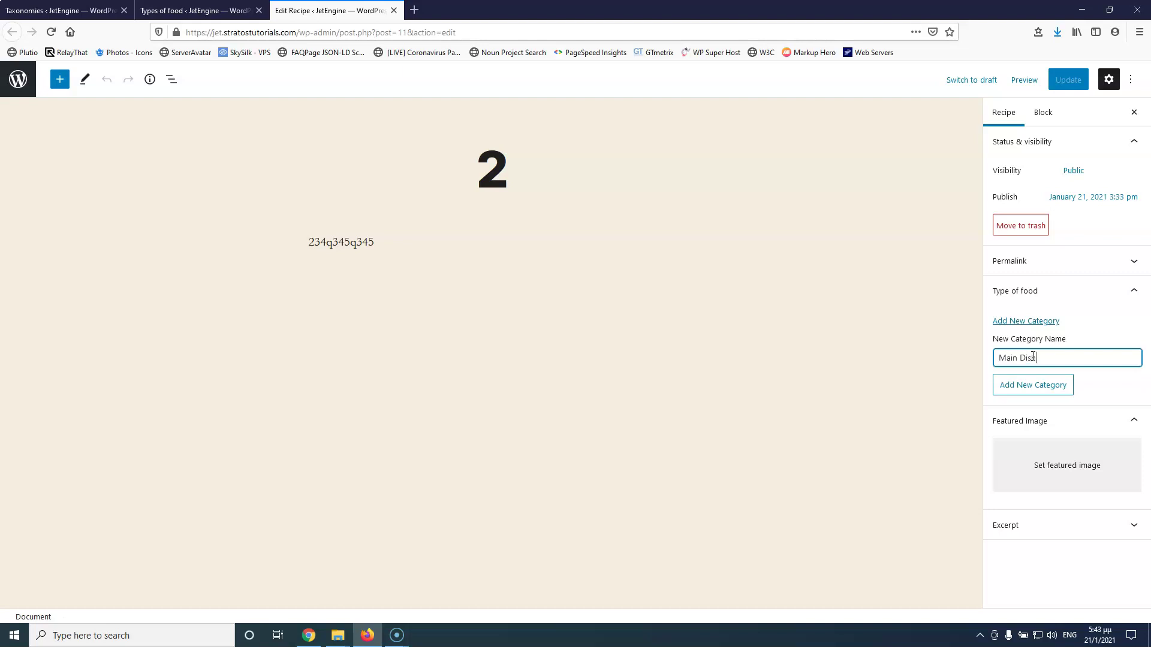
{"action": "type", "text": "Main Dish"}
{"action": "key", "text": "Return"}
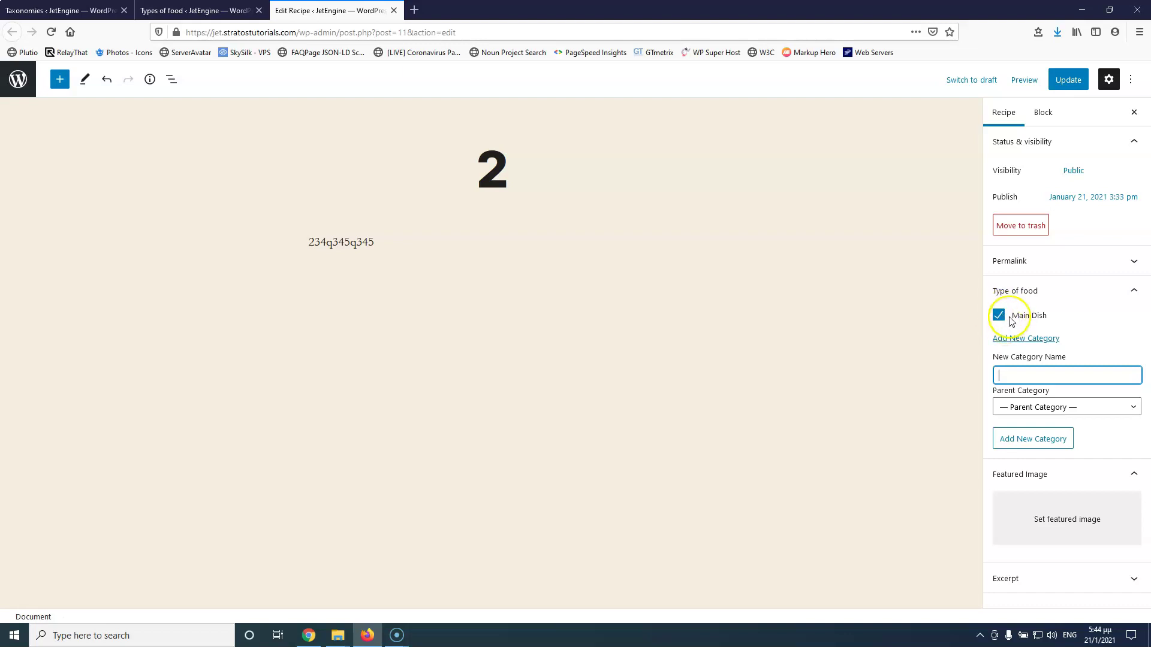
{"action": "left_click", "coordinate": [1035, 372]}
{"action": "left_click", "coordinate": [66, 11]}
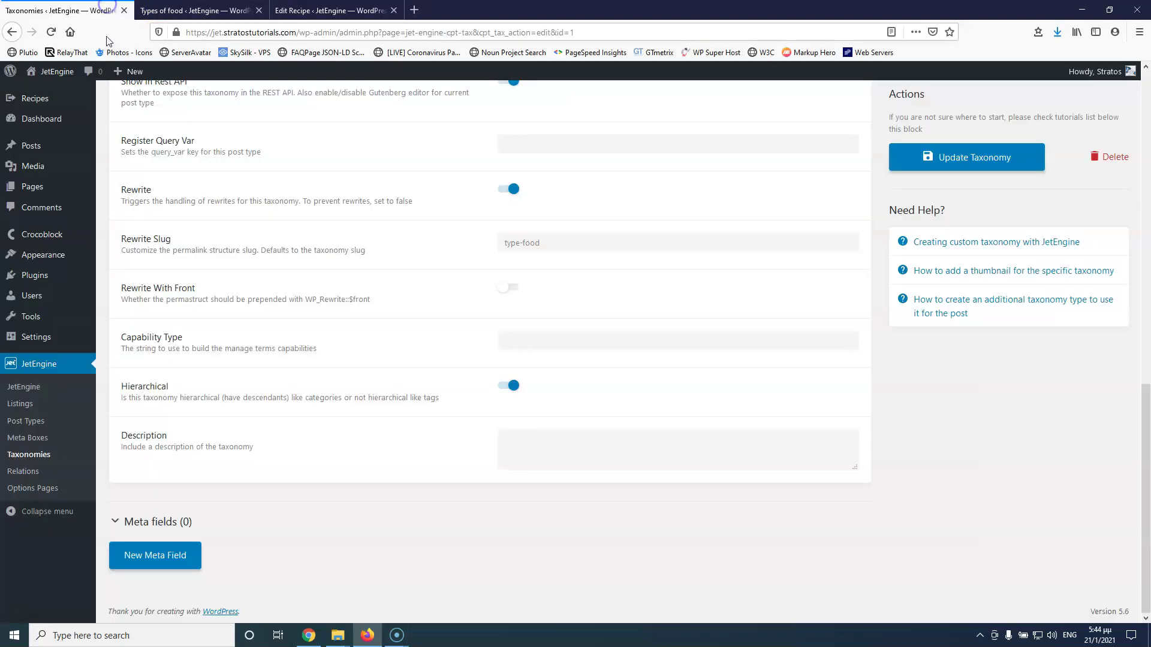
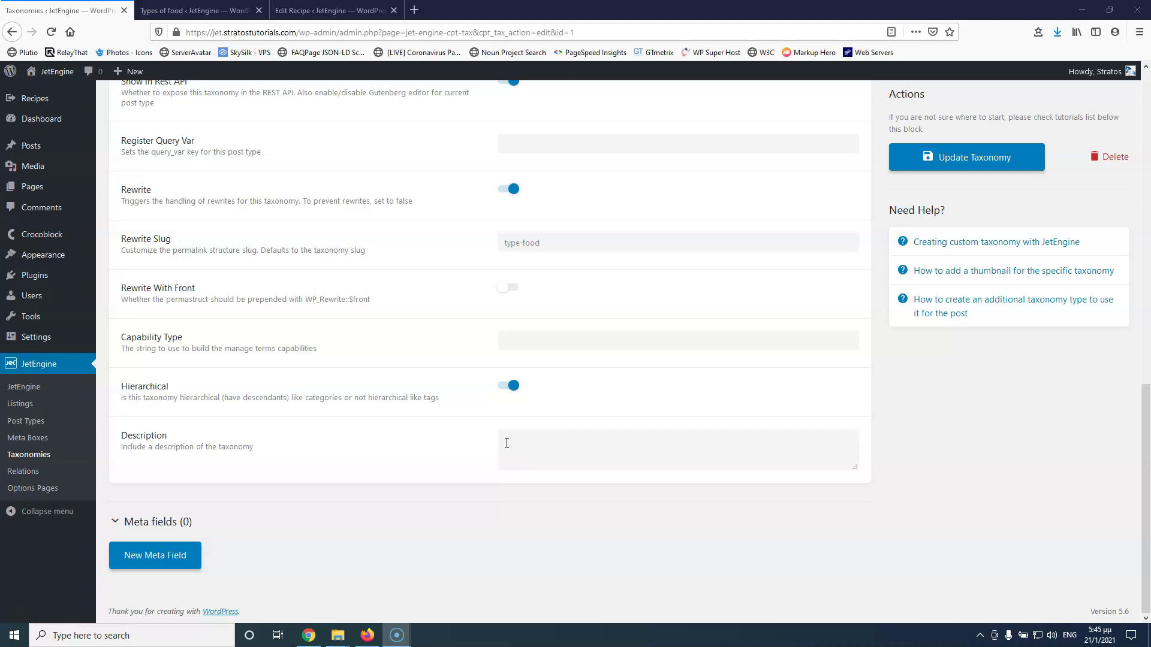
Leave the Type of food taxonomy's description empty and update the taxonomy
{"action": "left_click", "coordinate": [506, 443]}
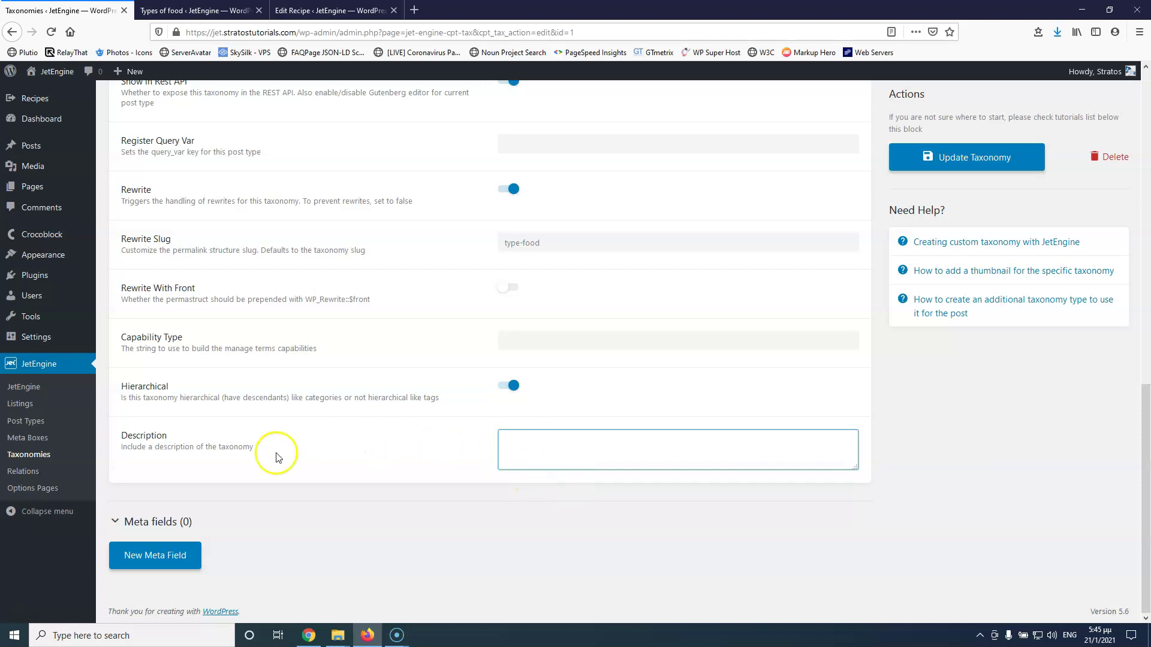
{"action": "left_click", "coordinate": [990, 161]}
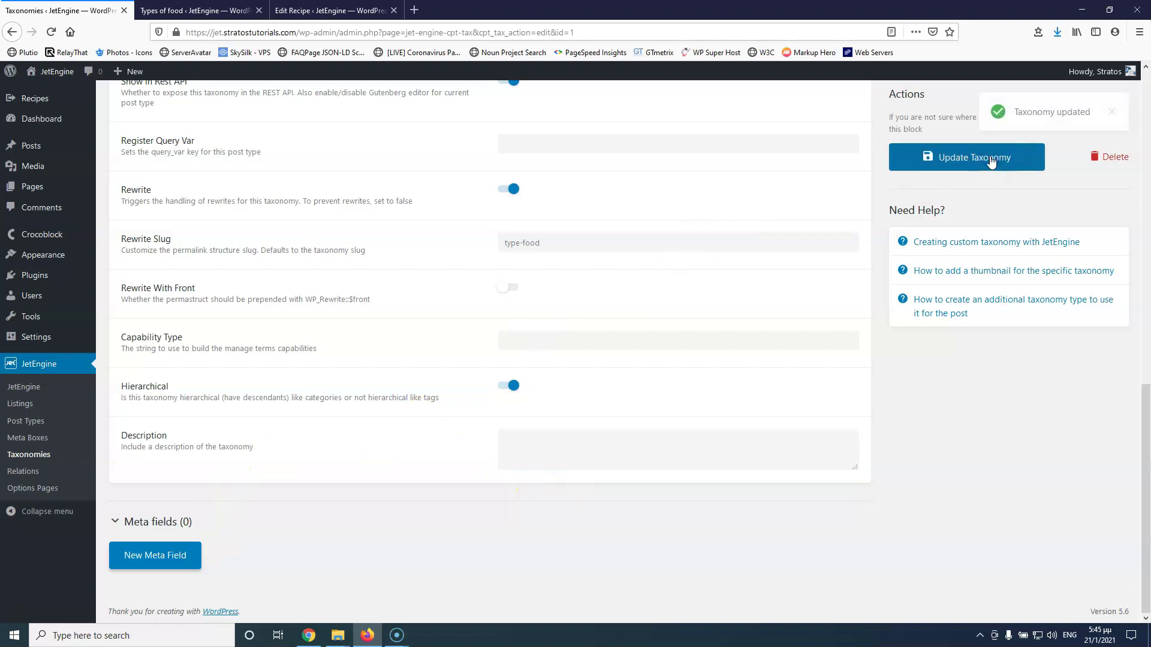
Add a blank meta field to the taxonomy to view its options, and collapse the Meta fields section
{"action": "left_click", "coordinate": [154, 557]}
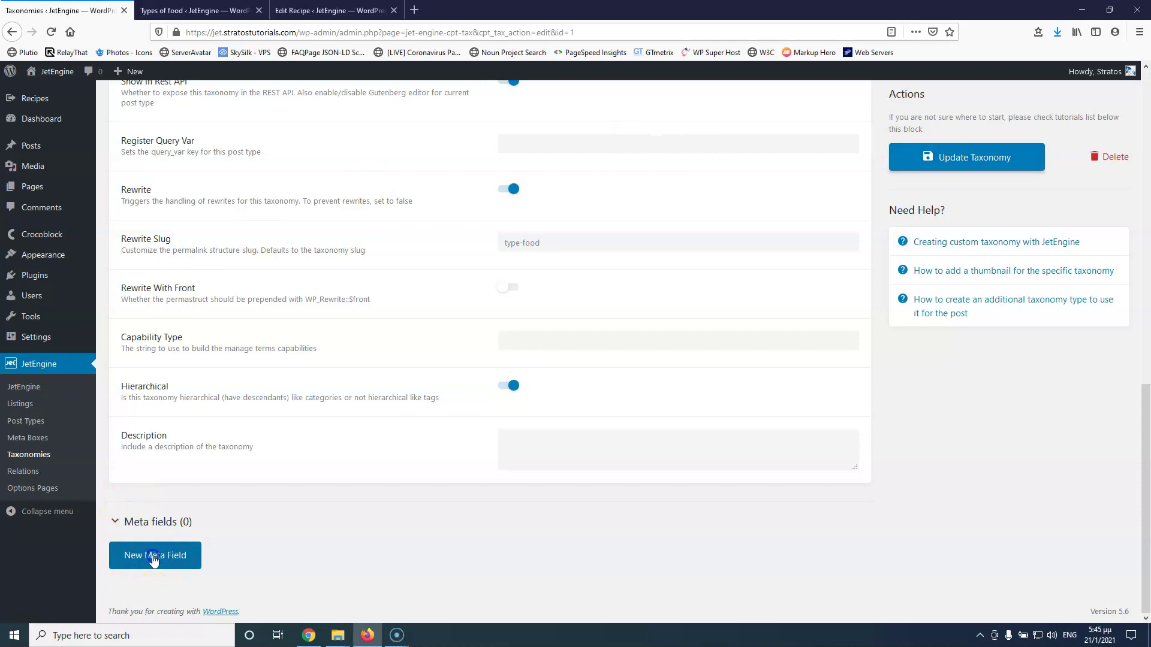
{"action": "scroll", "coordinate": [270, 458], "scroll_direction": "down", "scroll_amount": 5}
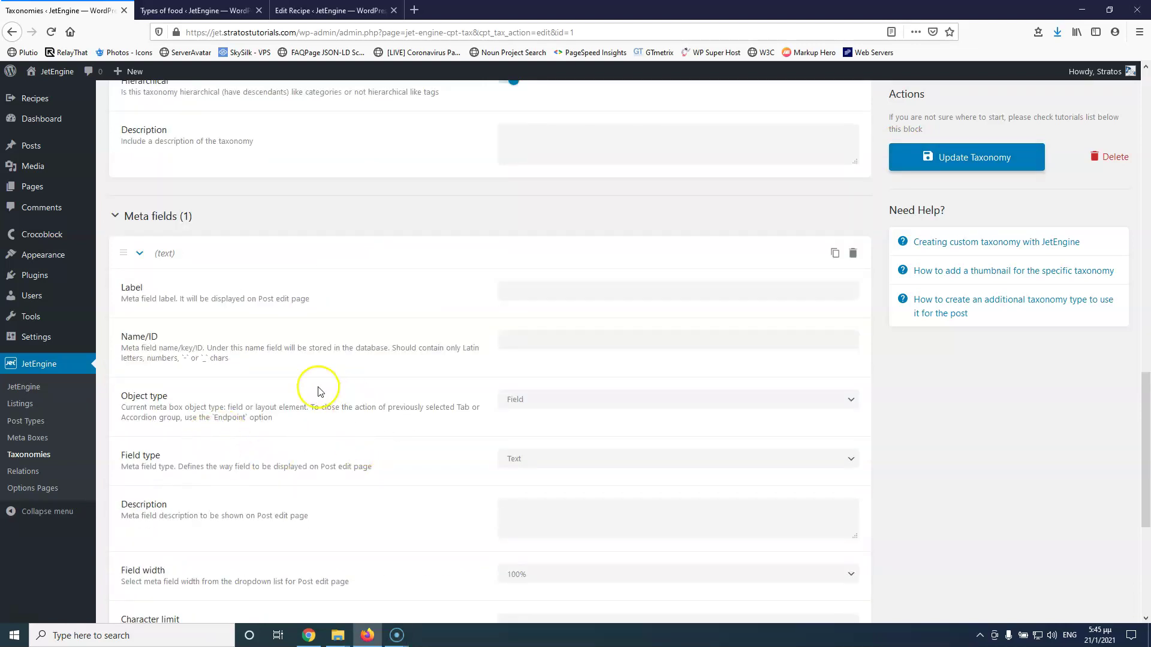
{"action": "left_click", "coordinate": [32, 428]}
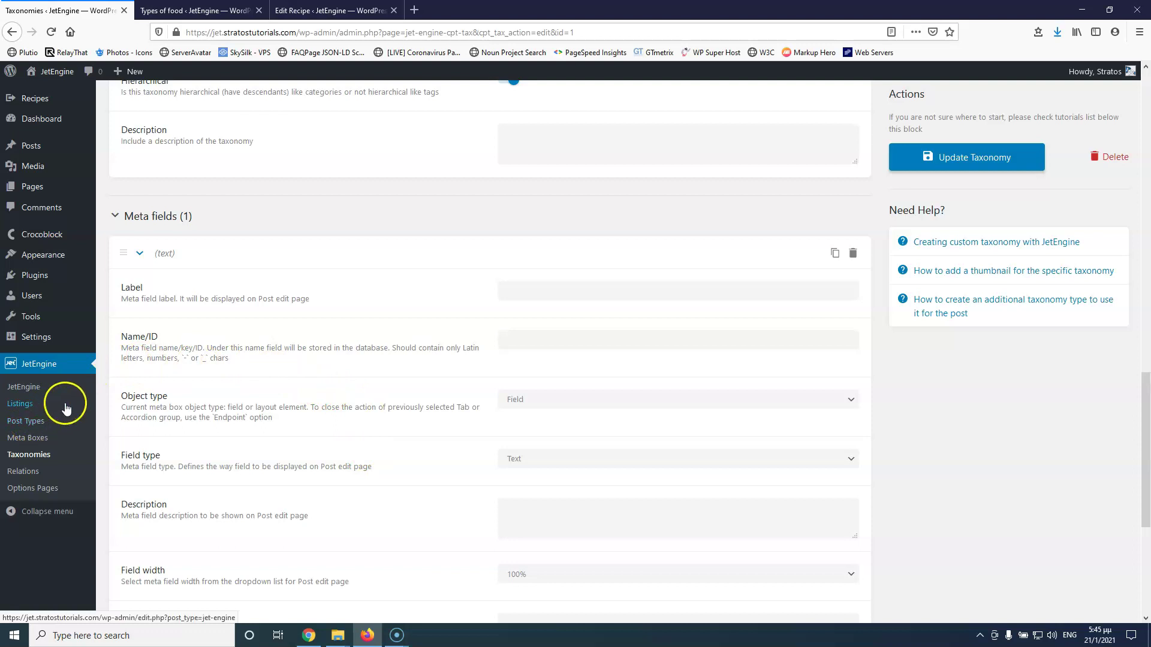
{"action": "left_click", "coordinate": [114, 215]}
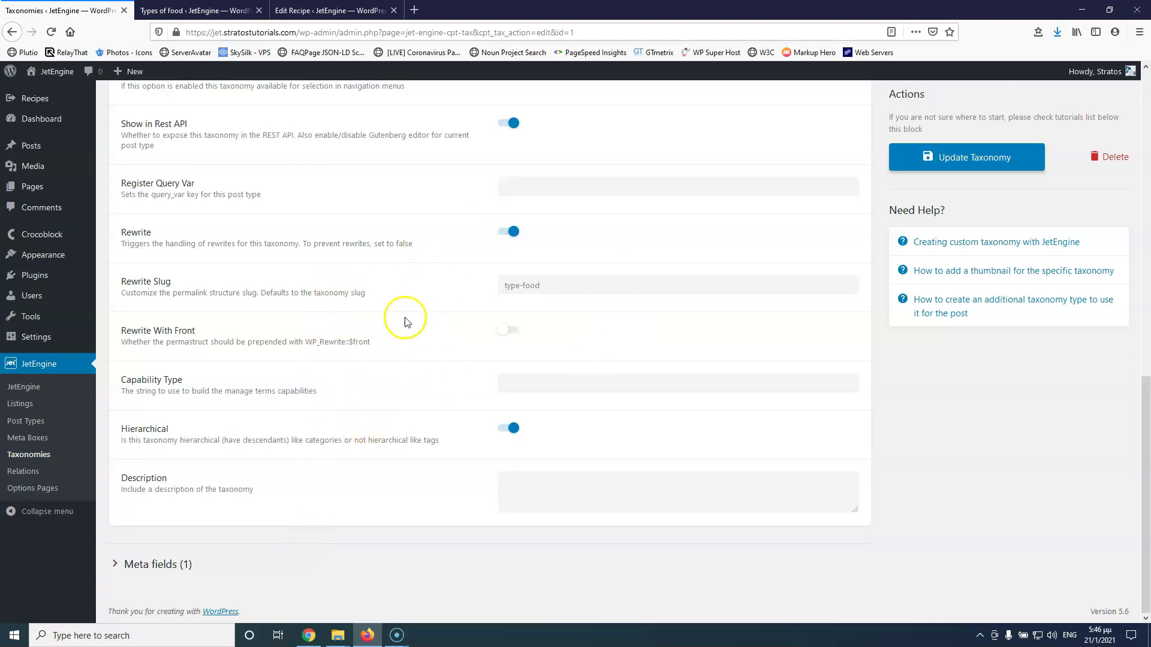
Close the outdated Types of food tab and open the Type of food terms page under Recipes
{"action": "left_click", "coordinate": [191, 11]}
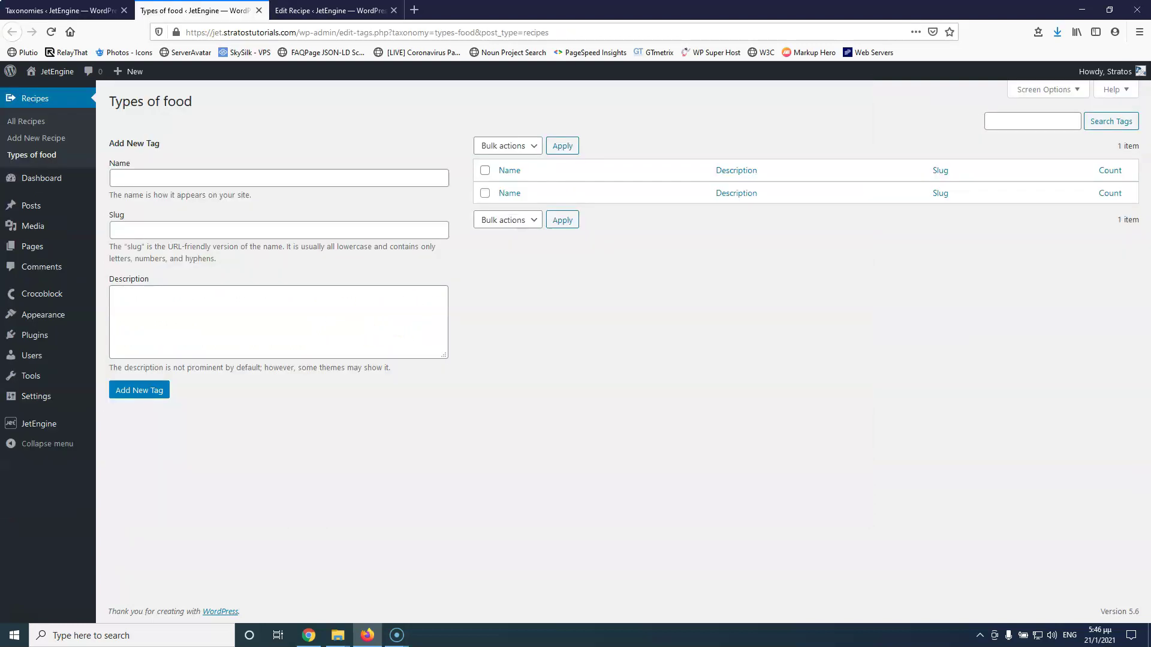
{"action": "left_click", "coordinate": [332, 10]}
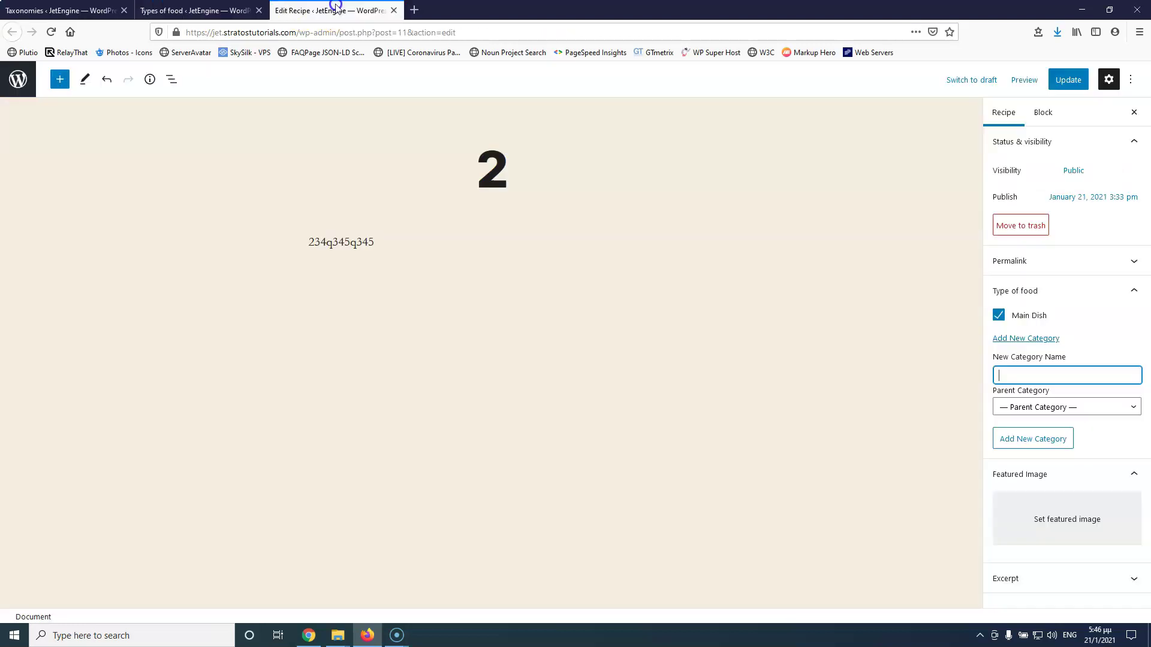
{"action": "left_click", "coordinate": [258, 10]}
{"action": "left_click", "coordinate": [66, 10]}
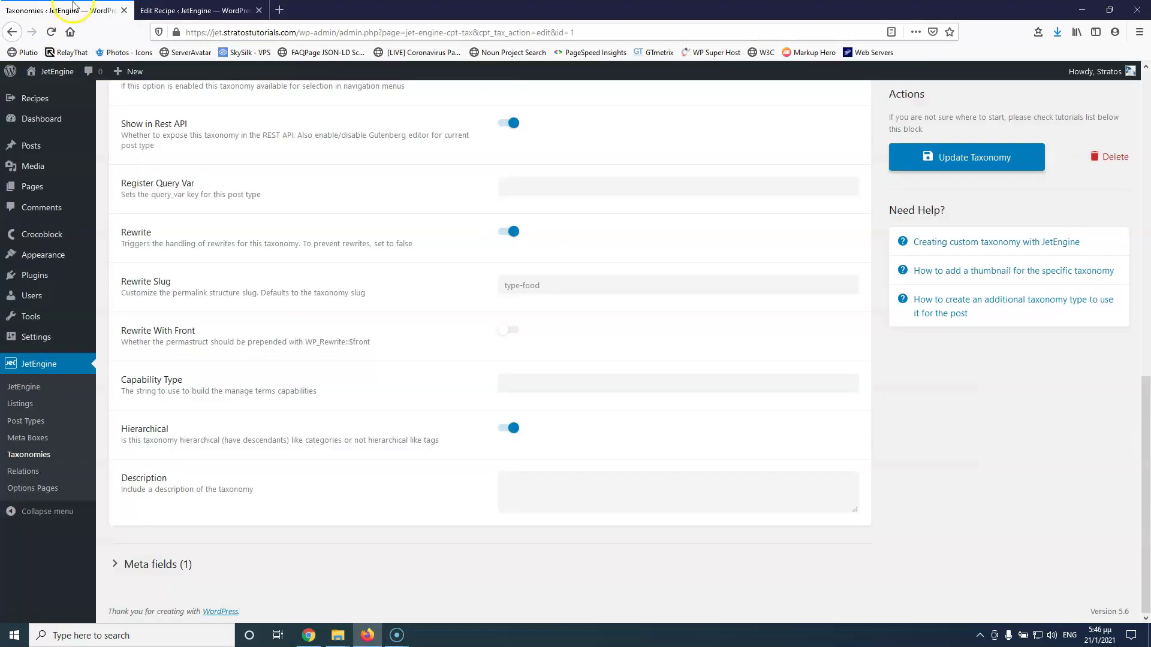
{"action": "mouse_move", "coordinate": [90, 100]}
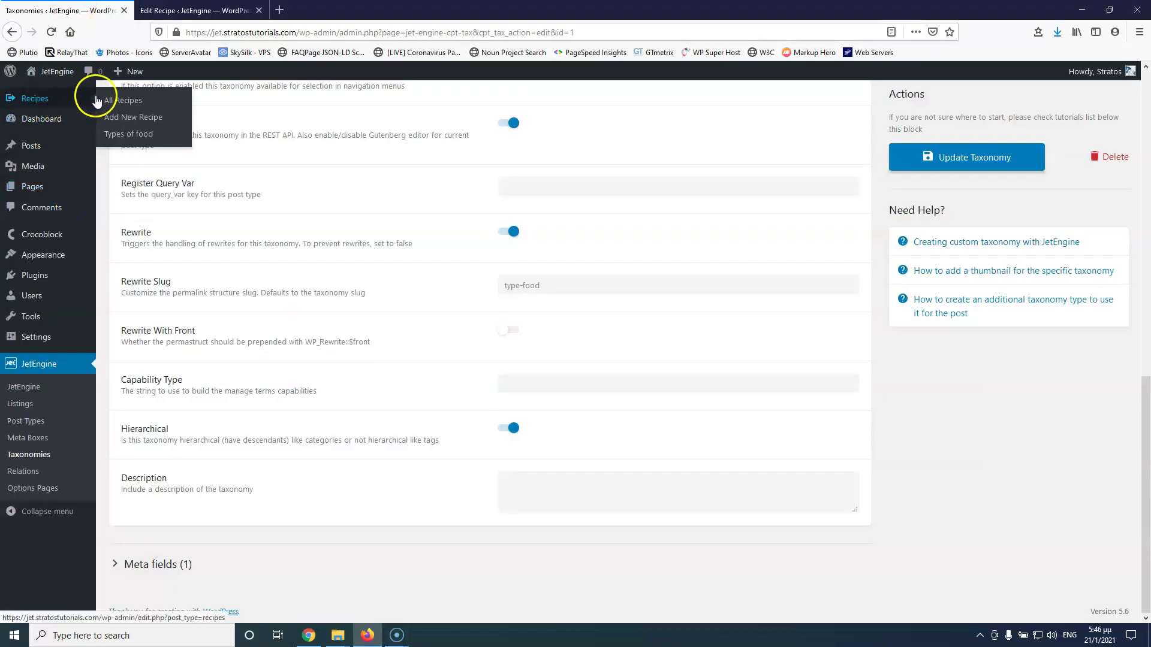
{"action": "left_click", "coordinate": [138, 136]}
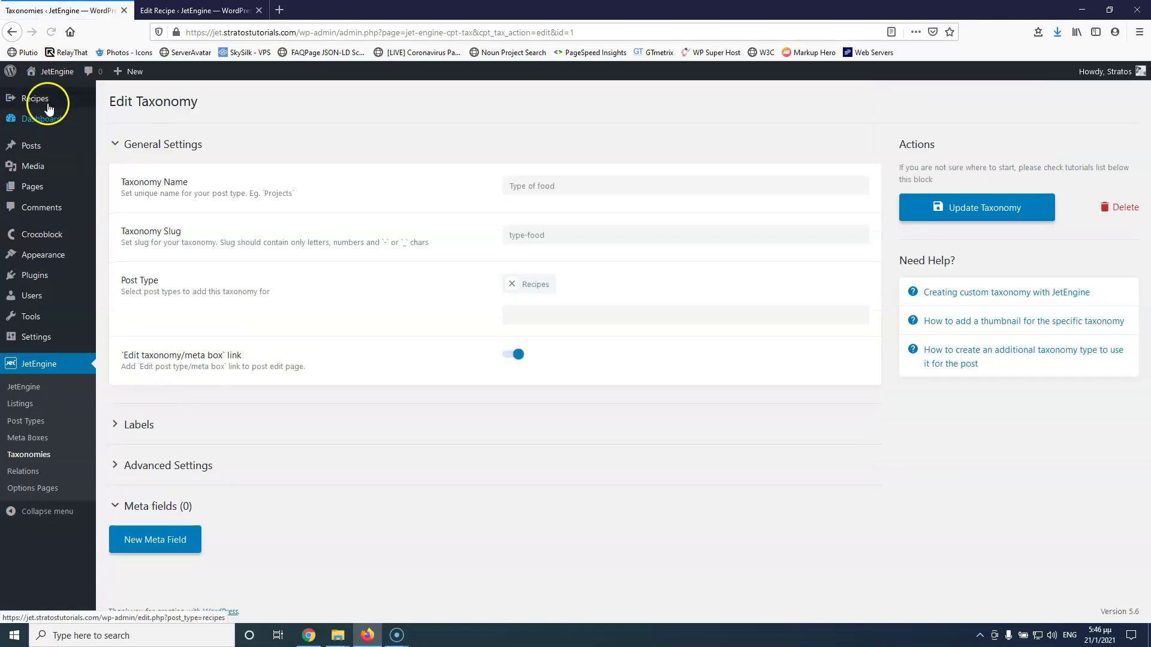
{"action": "mouse_move", "coordinate": [90, 100]}
{"action": "left_click", "coordinate": [127, 135]}
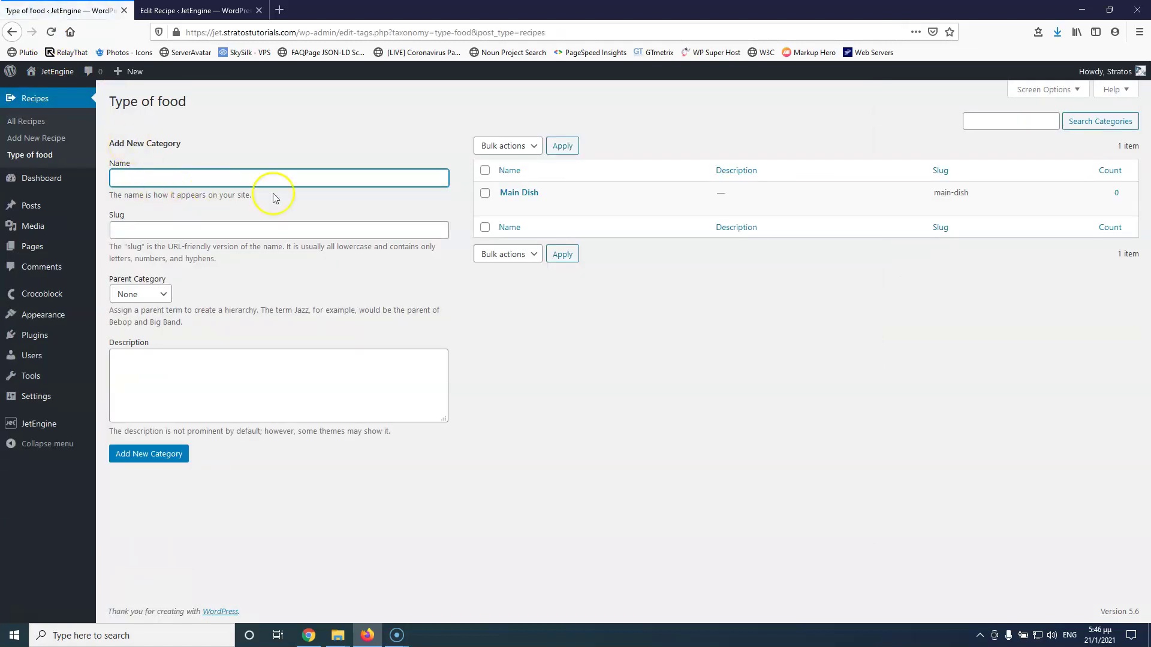
{"action": "double_click", "coordinate": [522, 197]}
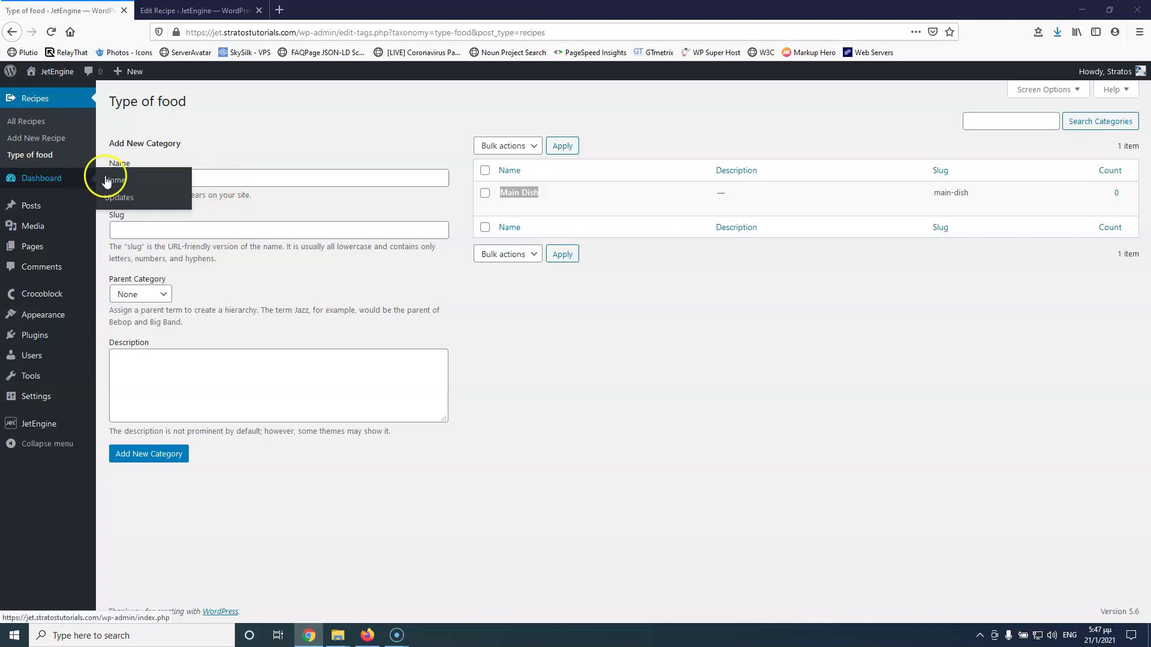
Add a new Type of food category named "Disert"
{"action": "left_click", "coordinate": [361, 183]}
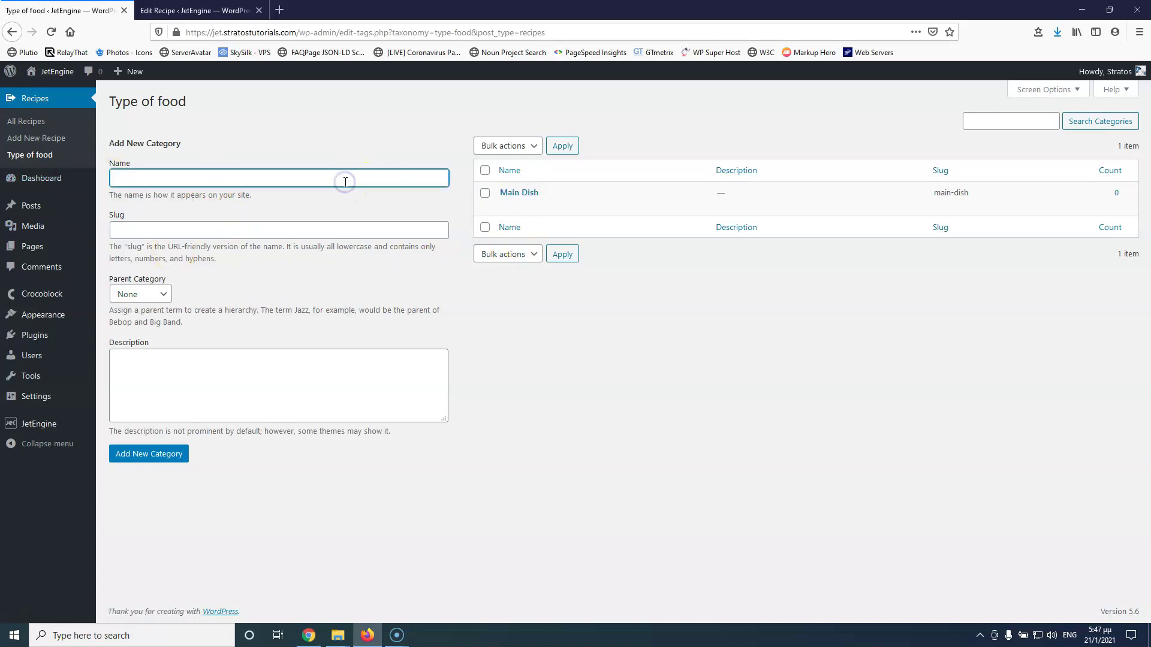
{"action": "type", "text": "Diser"}
{"action": "left_click", "coordinate": [334, 188]}
{"action": "left_click", "coordinate": [168, 455]}
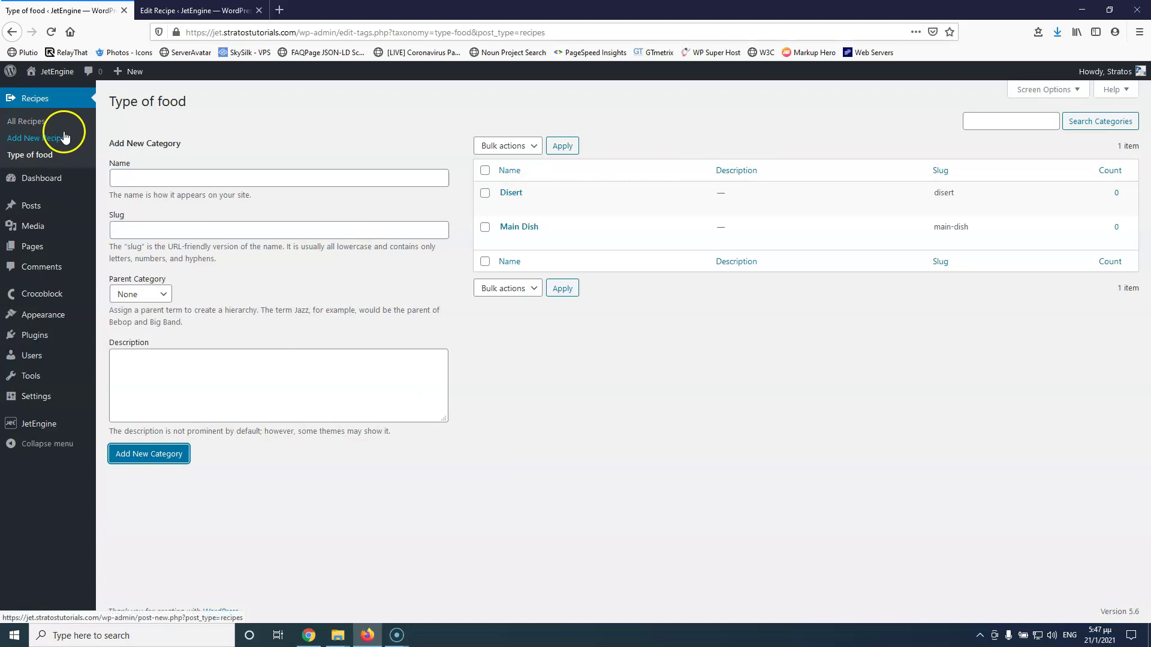
Open recipes 1 and 2 from the recipes list in separate tabs and switch to recipe 1
{"action": "left_click", "coordinate": [34, 123]}
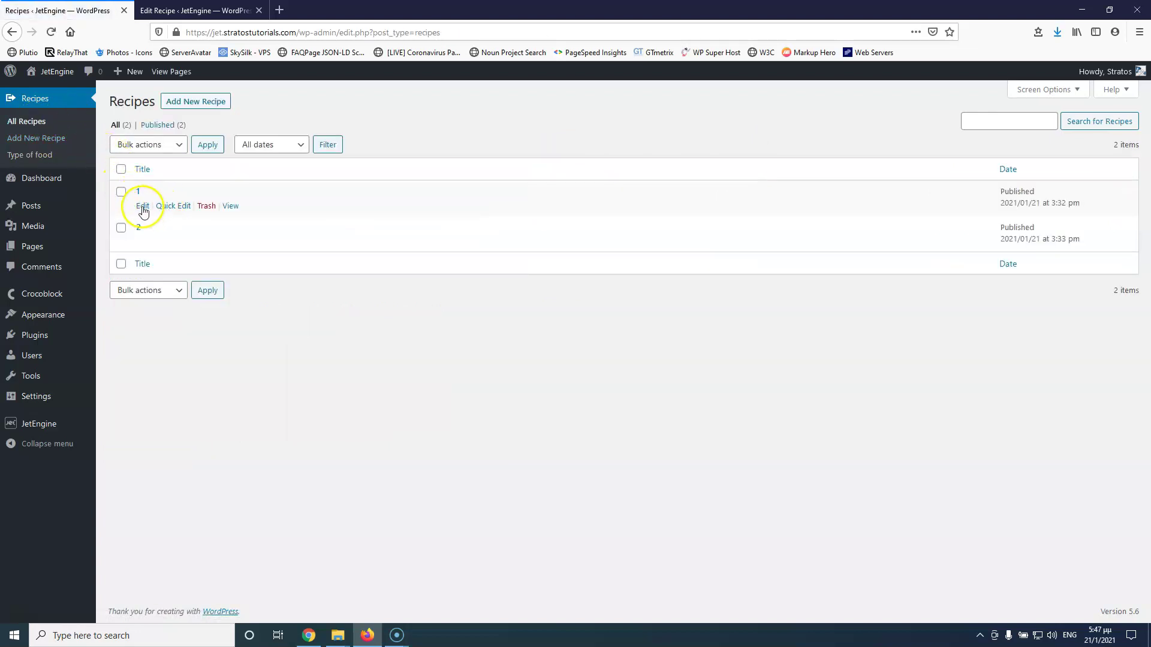
{"action": "middle_click", "coordinate": [144, 205]}
{"action": "middle_click", "coordinate": [143, 242]}
{"action": "left_click", "coordinate": [216, 11]}
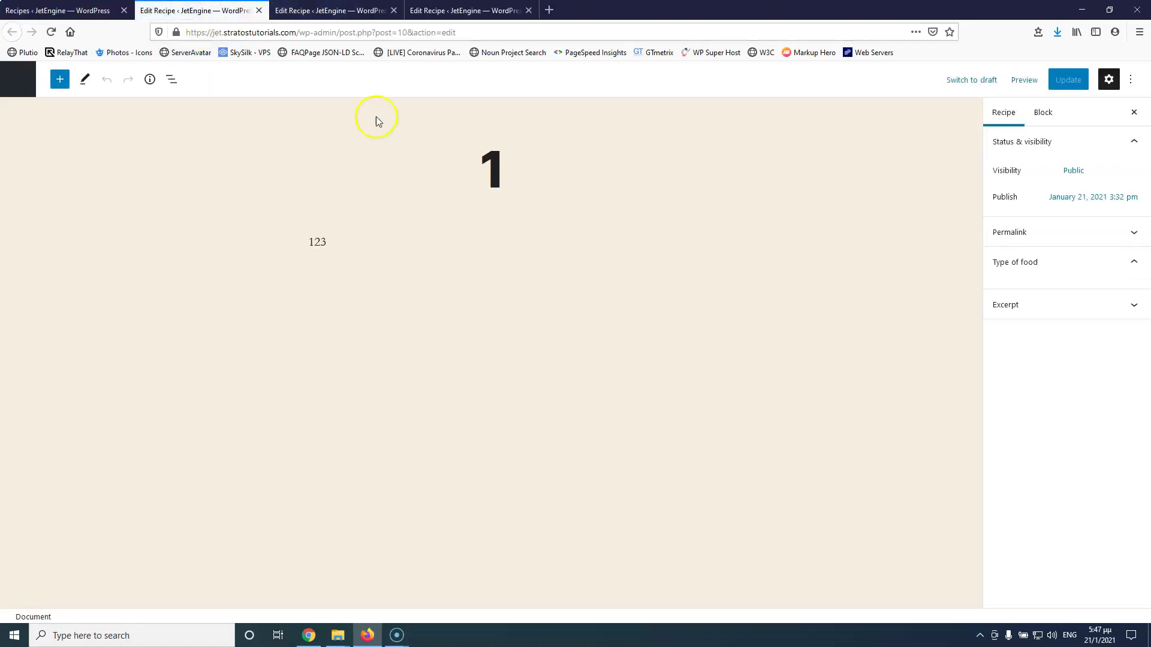
Assign the "Disert" category to recipe 1 and update the recipe
{"action": "left_click", "coordinate": [1041, 262]}
{"action": "left_click", "coordinate": [999, 316]}
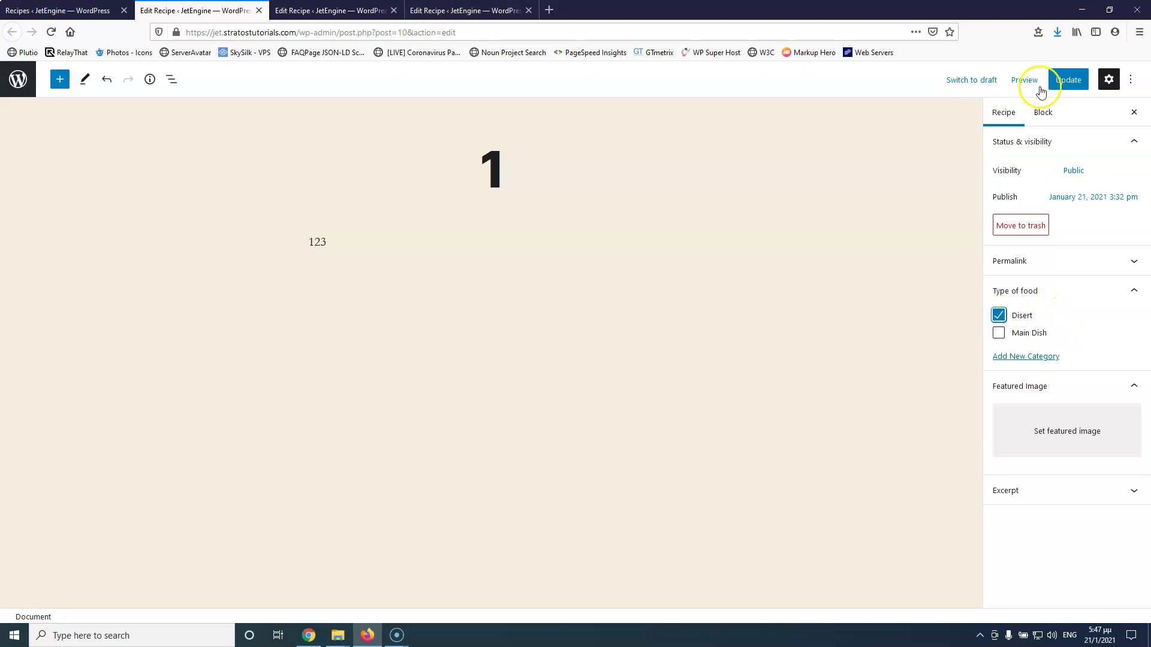
{"action": "left_click", "coordinate": [1068, 79]}
Assign the "Main Dish" category to recipe 2 in its newly opened editor and update the recipe
{"action": "left_click", "coordinate": [360, 13]}
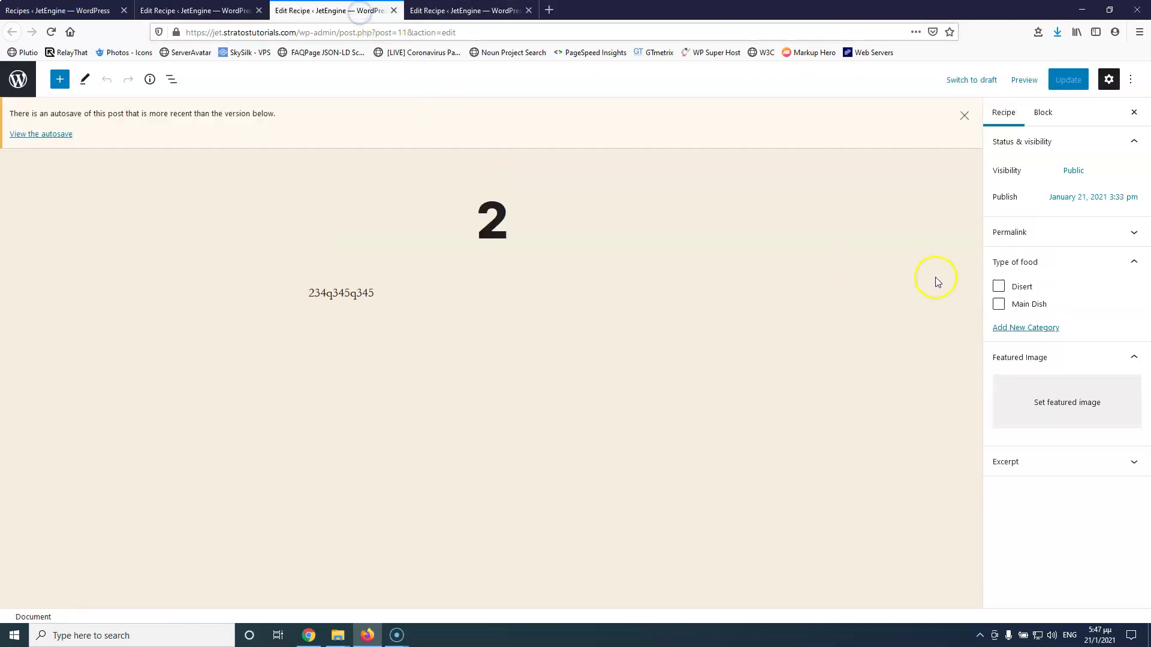
{"action": "left_click", "coordinate": [998, 333]}
{"action": "left_click", "coordinate": [1067, 79]}
Open the Recipes post type for editing in JetEngine and expand its Admin Columns section
{"action": "left_click", "coordinate": [60, 10]}
{"action": "mouse_move", "coordinate": [52, 427]}
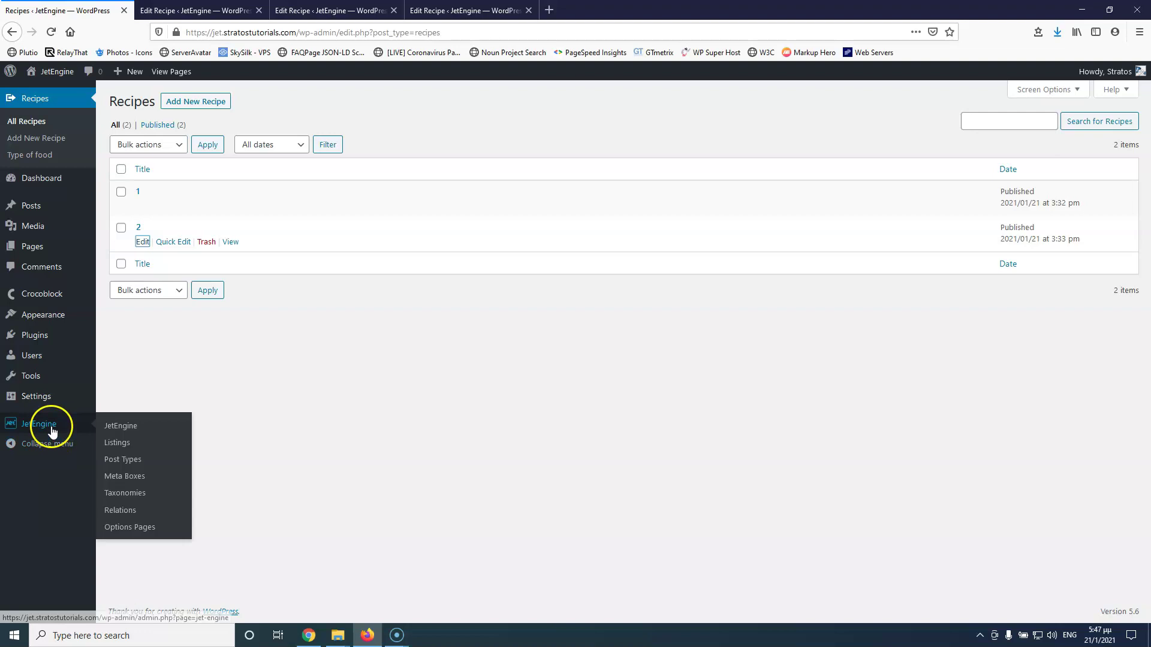
{"action": "left_click", "coordinate": [123, 462]}
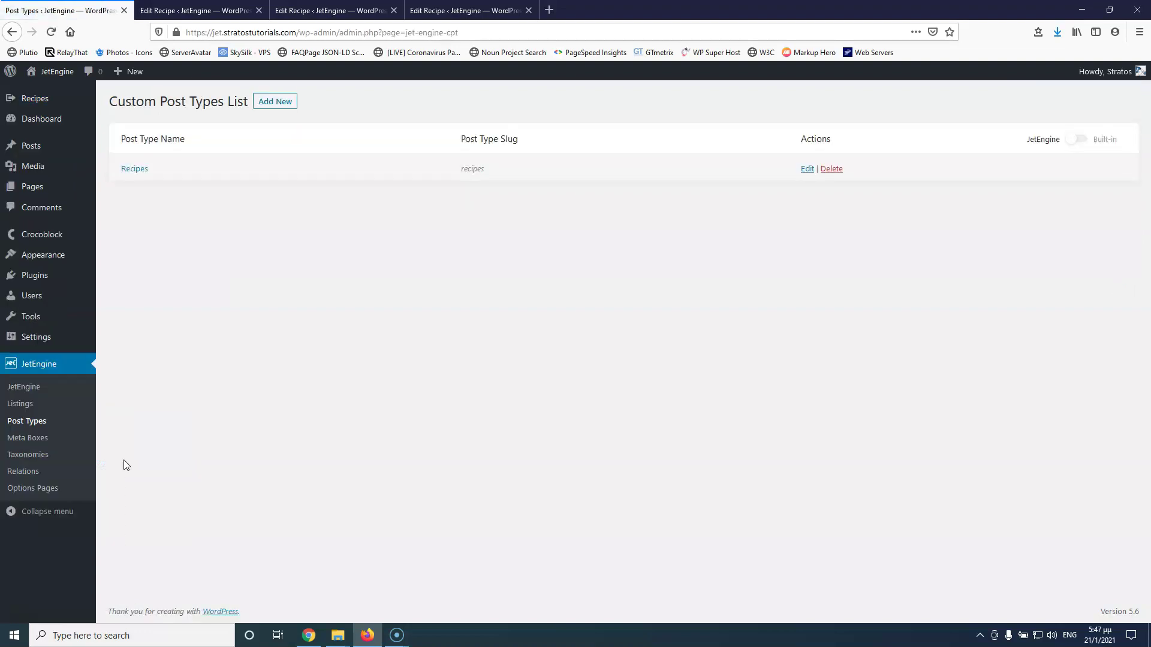
{"action": "left_click", "coordinate": [136, 170]}
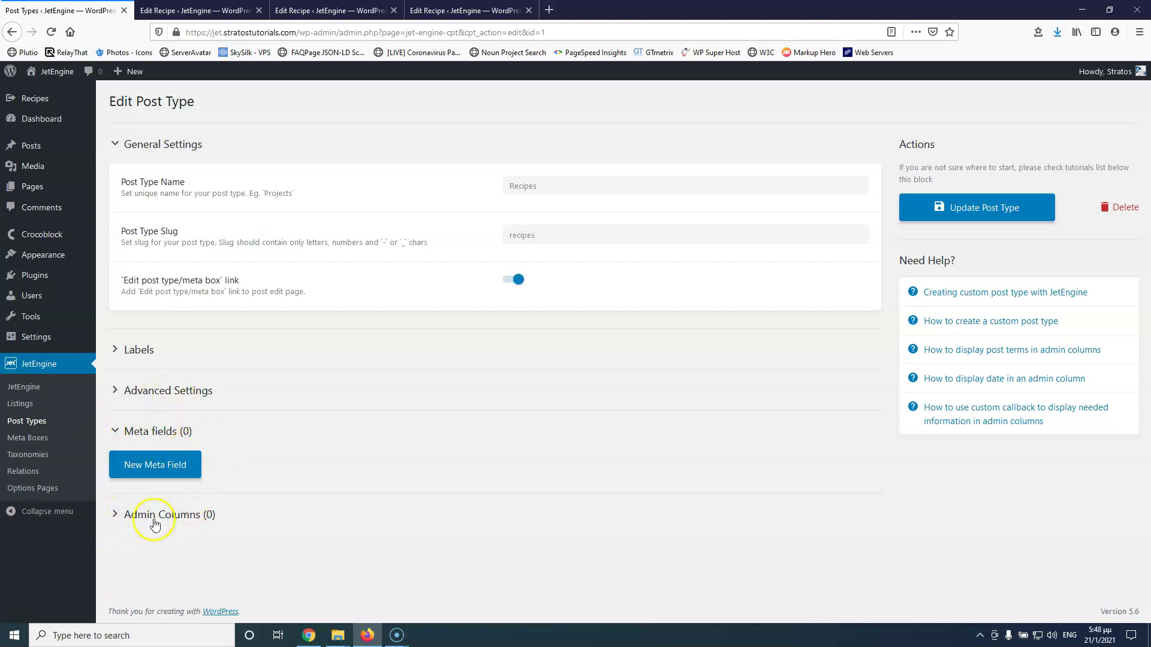
{"action": "left_click", "coordinate": [119, 518]}
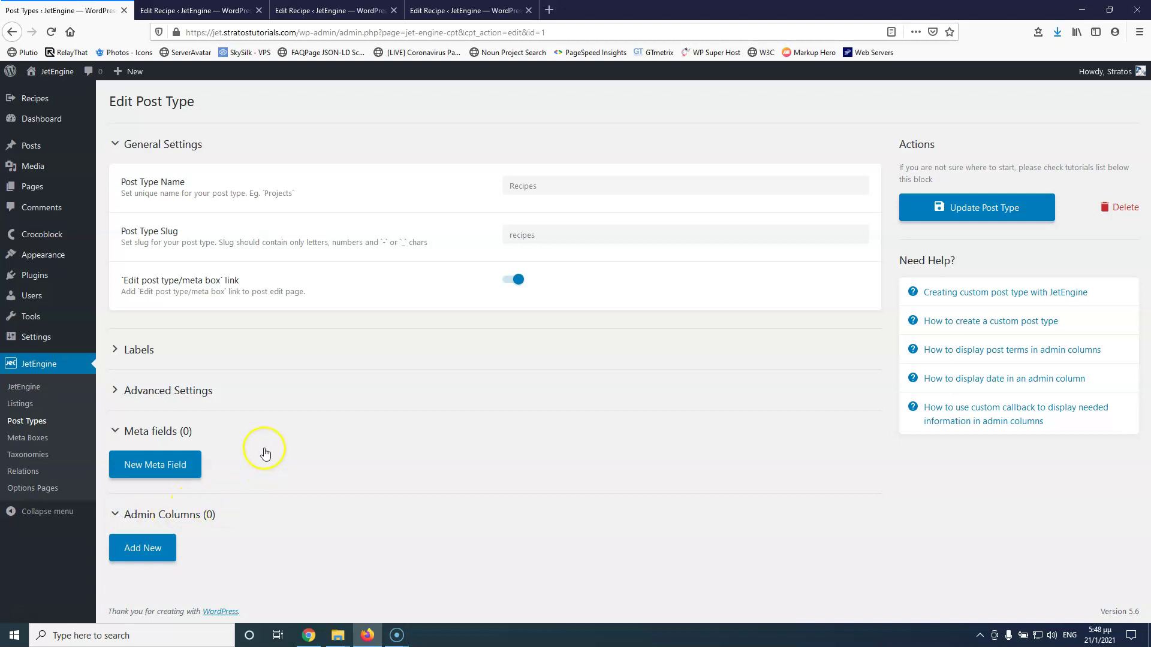
Open the All Recipes list in a new tab and close the recipe editor tabs
{"action": "left_click", "coordinate": [198, 11]}
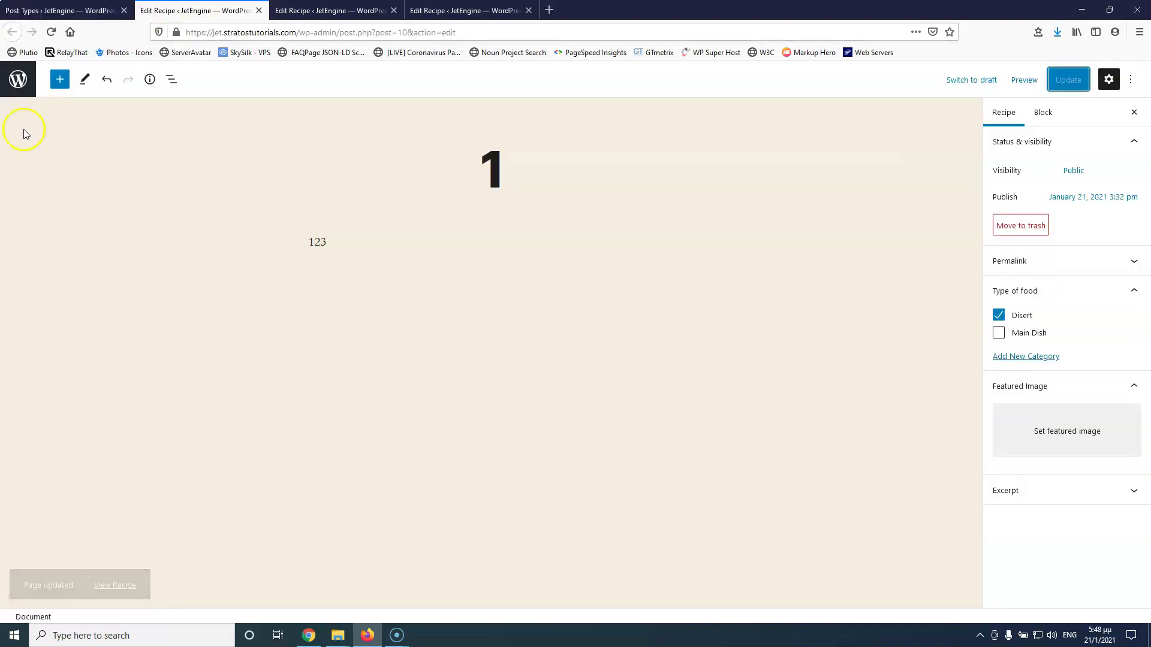
{"action": "left_click", "coordinate": [64, 9]}
{"action": "mouse_move", "coordinate": [36, 94]}
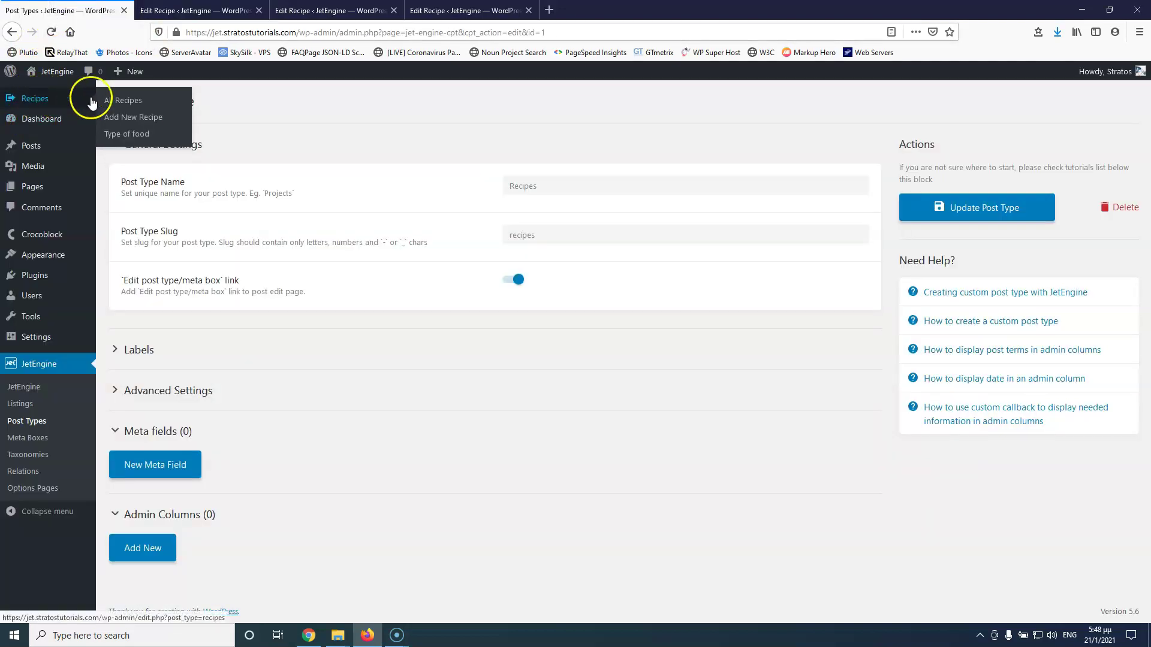
{"action": "middle_click", "coordinate": [127, 100]}
{"action": "left_click", "coordinate": [394, 10]}
{"action": "left_click", "coordinate": [393, 10]}
{"action": "left_click", "coordinate": [394, 10]}
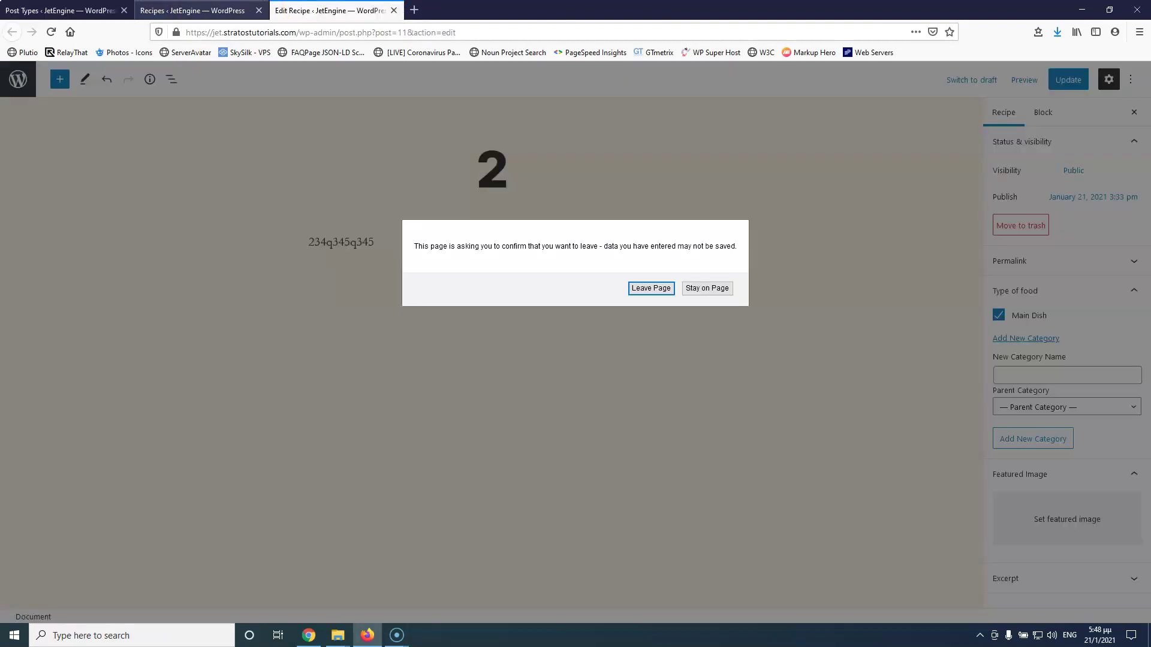
Stay on the unsaved recipe 2 page, update the recipe with "Main Dish" assigned, and close its editor
{"action": "left_click", "coordinate": [707, 288]}
{"action": "left_click", "coordinate": [1073, 82]}
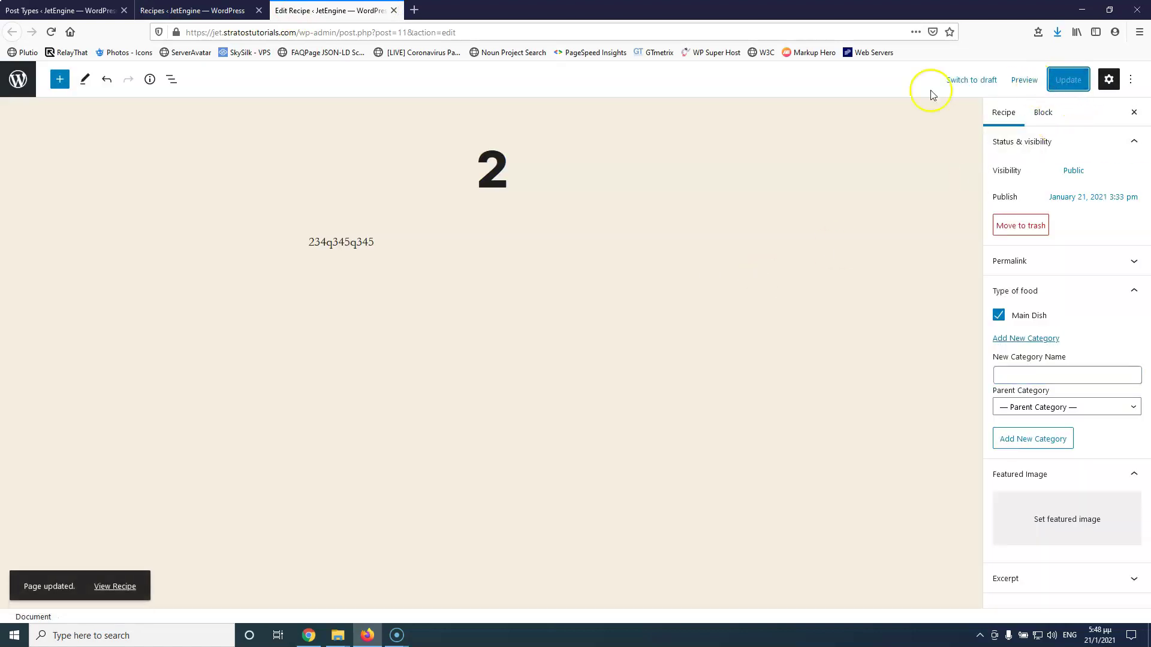
{"action": "left_click", "coordinate": [393, 10]}
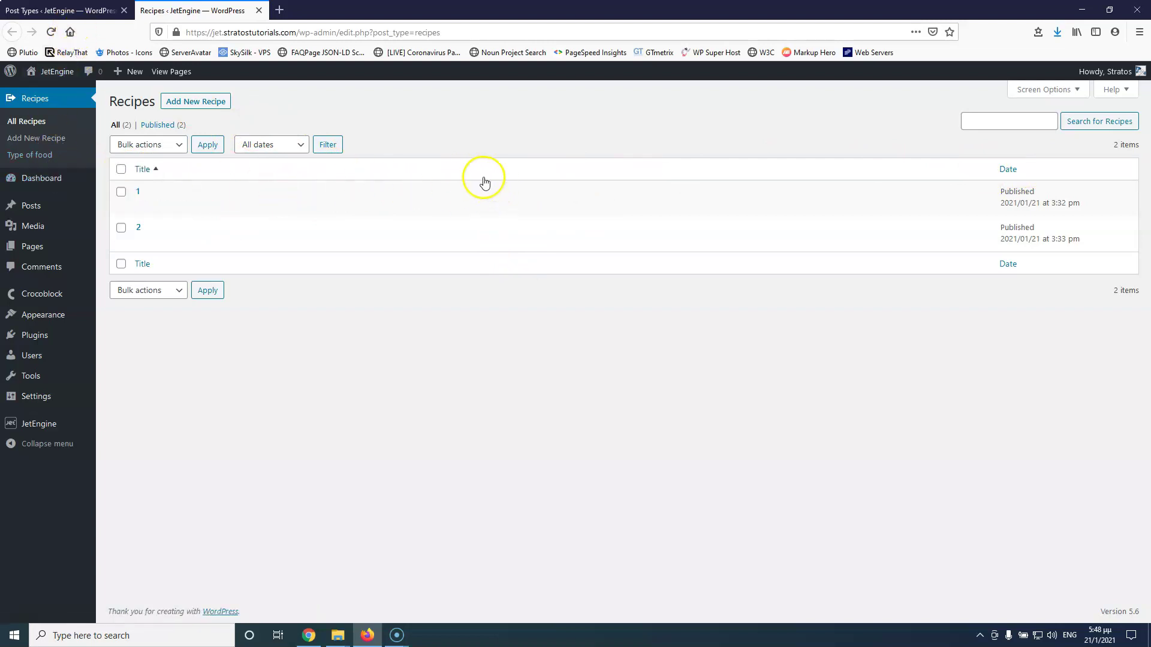
Add an admin column titled "Type of food" to the Recipes post type
{"action": "left_click", "coordinate": [72, 9]}
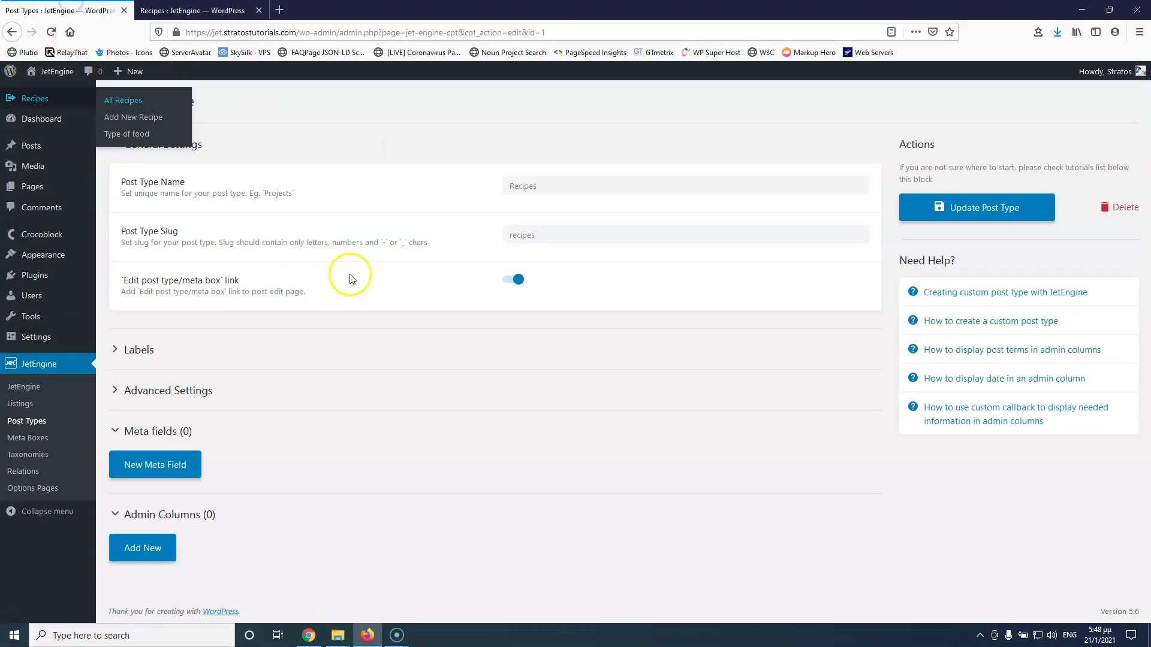
{"action": "left_click", "coordinate": [137, 549]}
{"action": "scroll", "coordinate": [317, 436], "scroll_direction": "down", "scroll_amount": 4}
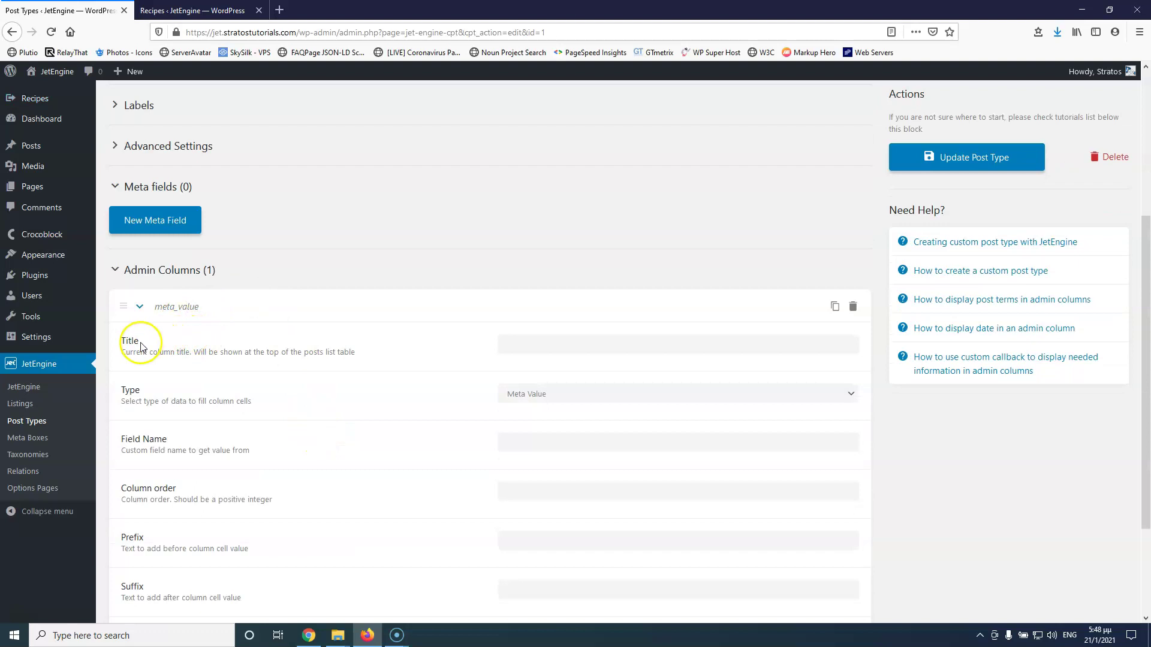
{"action": "left_click", "coordinate": [555, 345]}
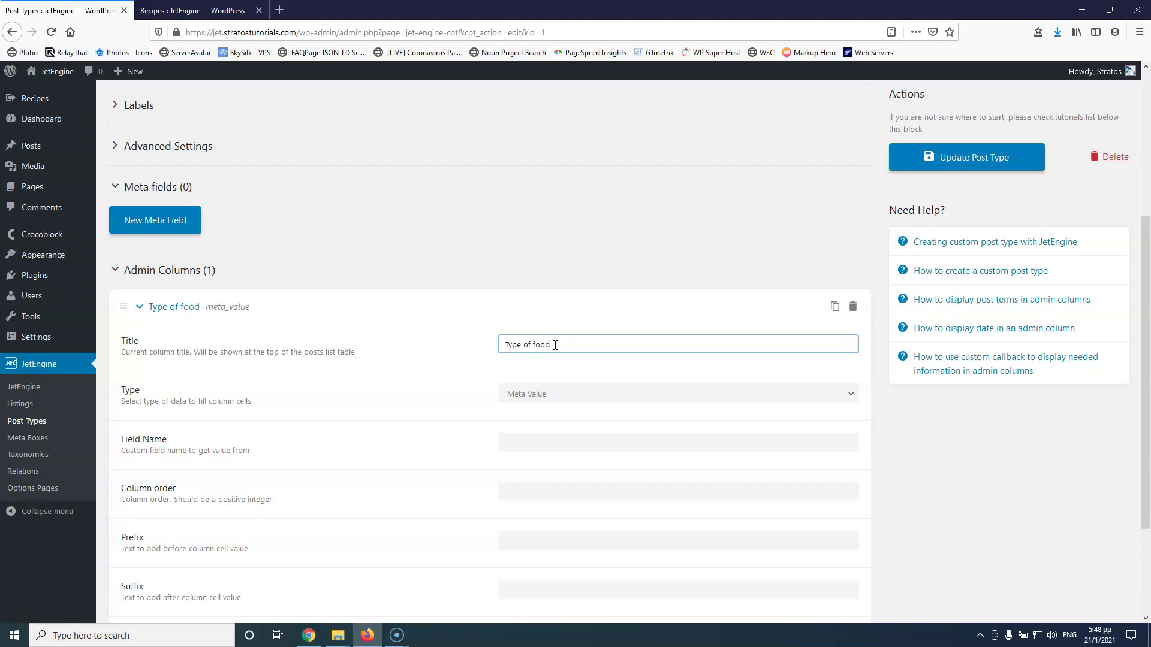
Set the Type of food column's type to Custom Callback and open the list of predefined callbacks
{"action": "left_click", "coordinate": [569, 397]}
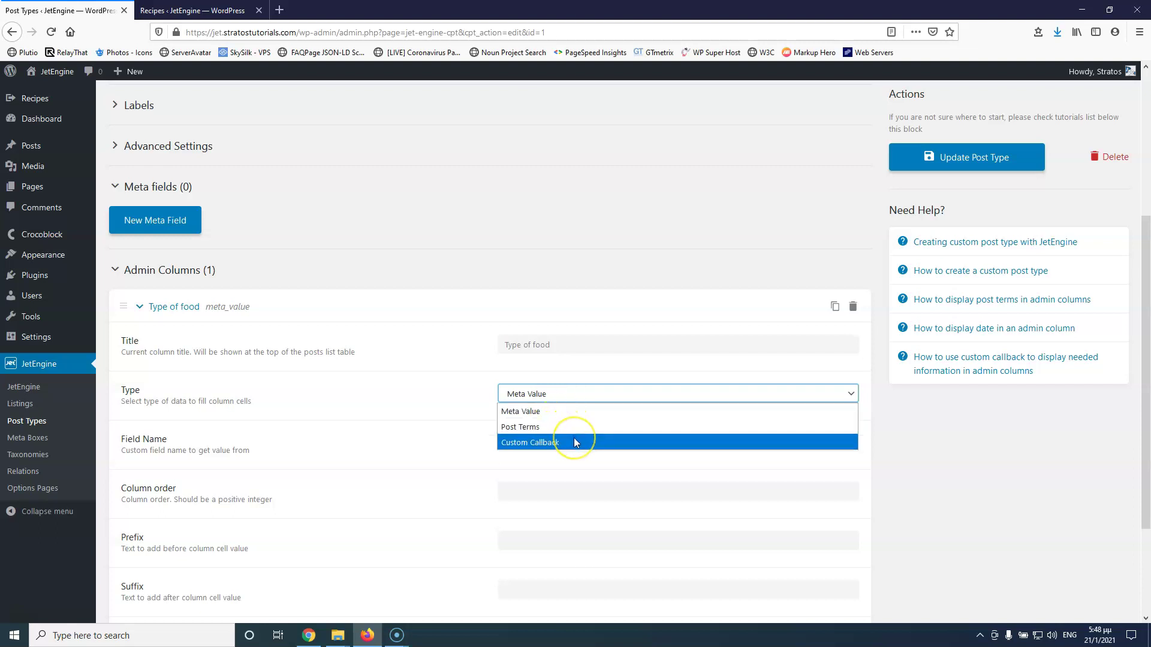
{"action": "left_click", "coordinate": [629, 393]}
{"action": "left_click", "coordinate": [627, 395]}
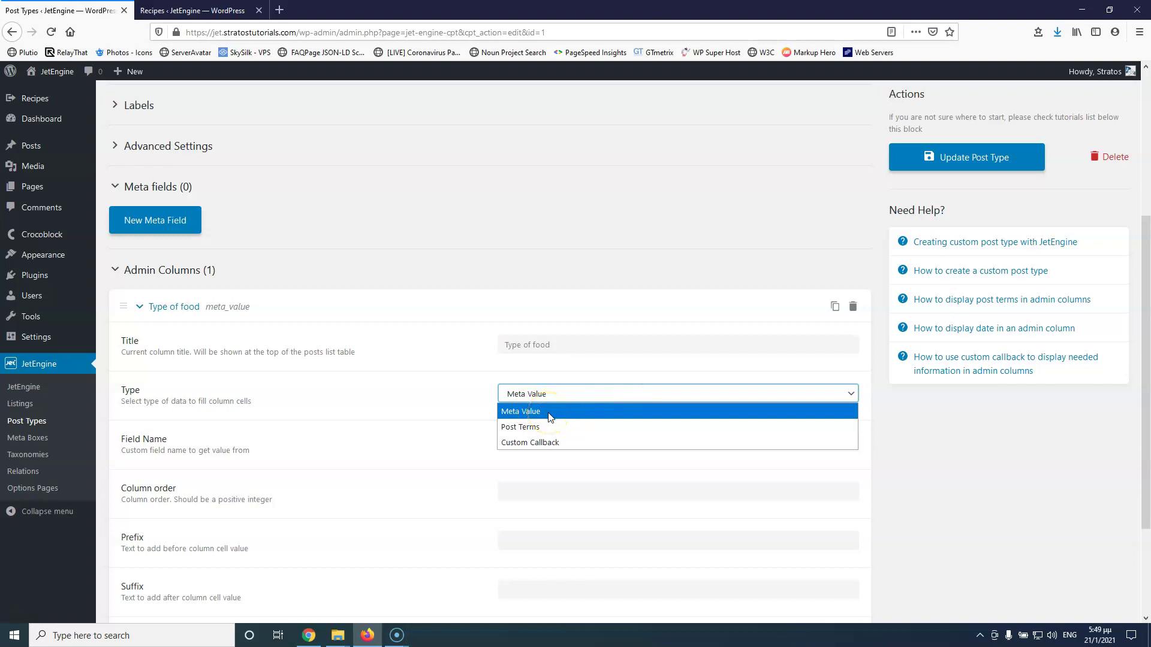
{"action": "left_click", "coordinate": [567, 442]}
{"action": "left_click", "coordinate": [560, 442]}
{"action": "left_click", "coordinate": [574, 462]}
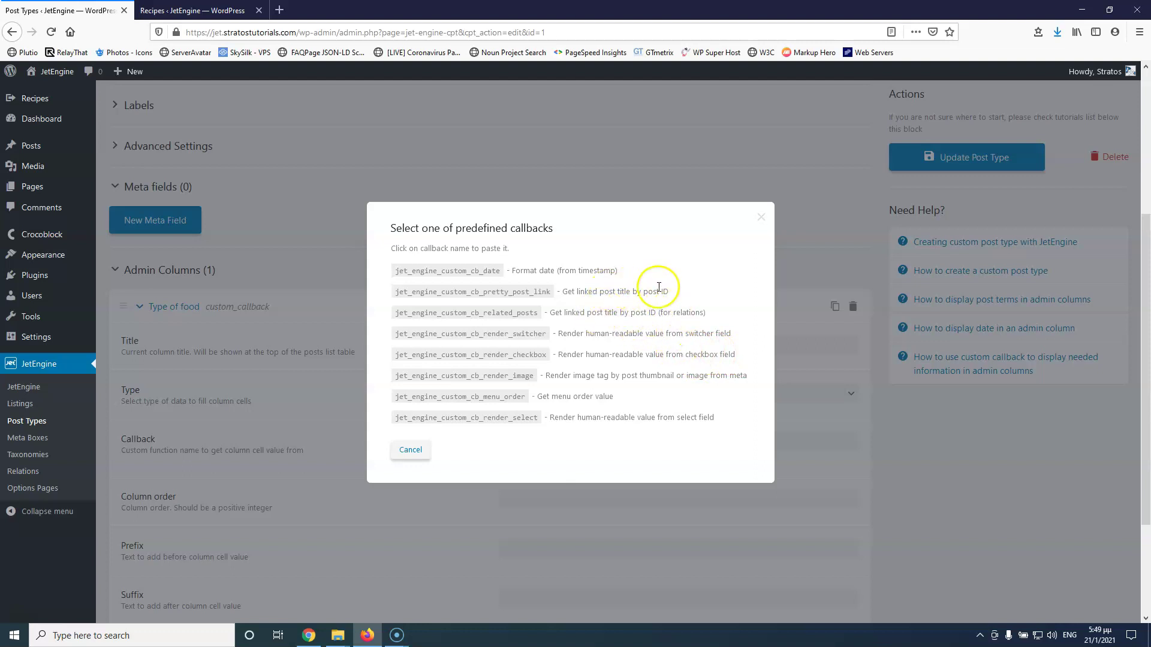
Dismiss the predefined callbacks list and set the Type of food column's type to Post Terms
{"action": "left_click", "coordinate": [614, 173]}
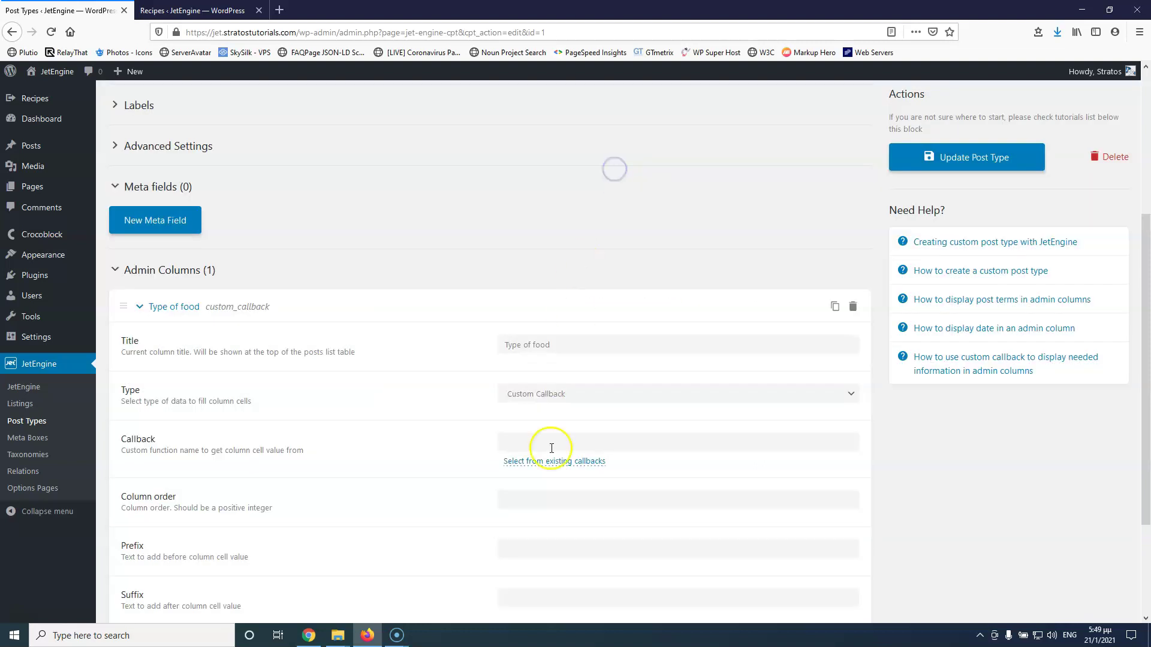
{"action": "left_click", "coordinate": [706, 398]}
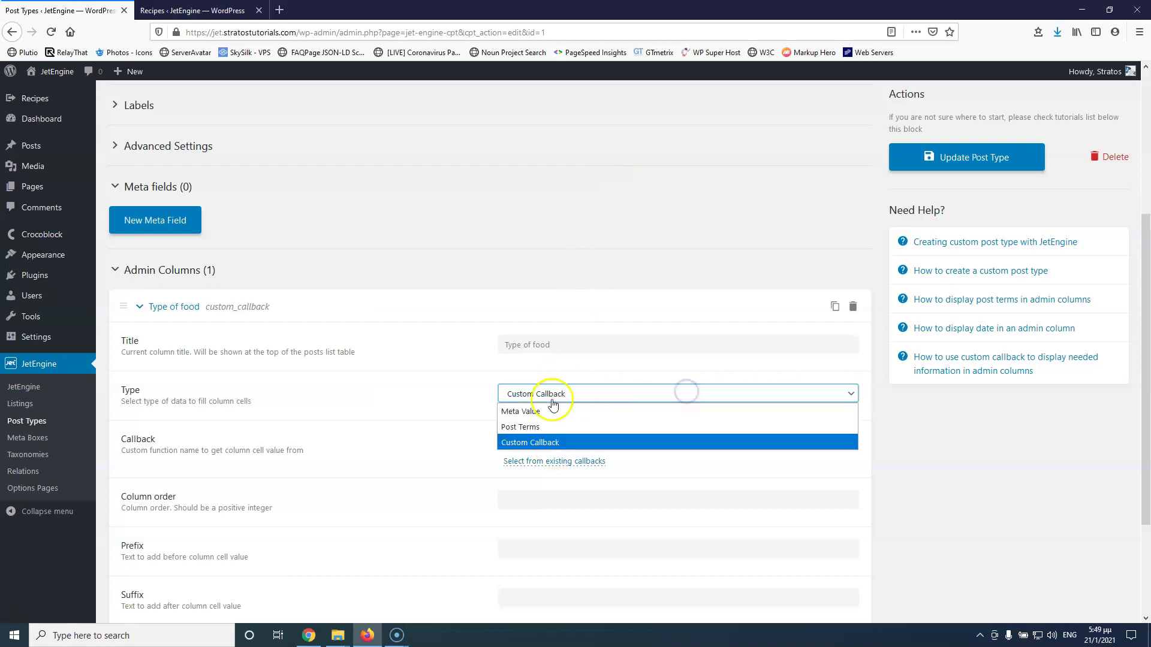
{"action": "left_click", "coordinate": [520, 427]}
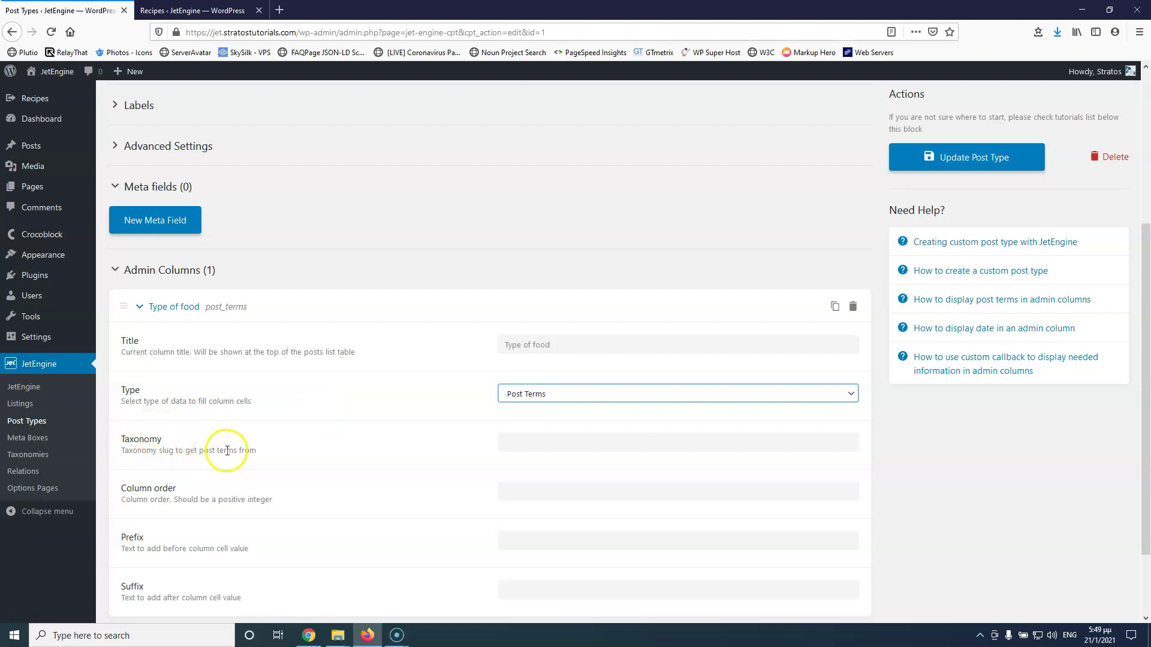
Copy the slug type-food from the Taxonomies list, opened in a new tab, into the admin column's Taxonomy field
{"action": "left_click", "coordinate": [537, 443]}
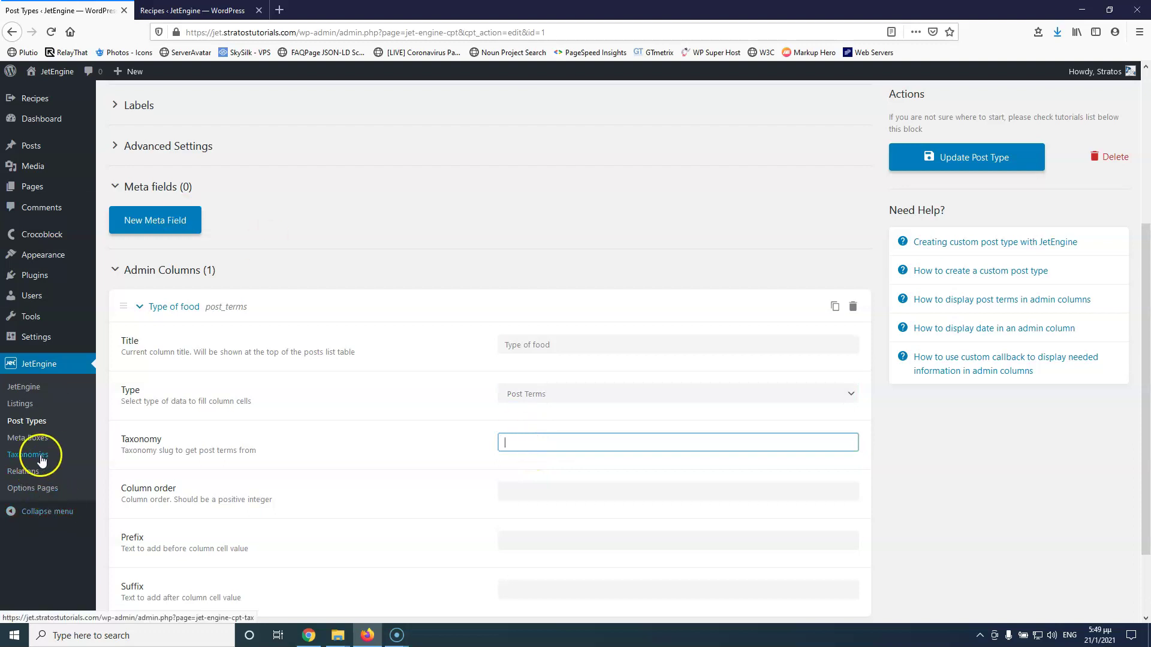
{"action": "middle_click", "coordinate": [41, 460]}
{"action": "left_click", "coordinate": [193, 10]}
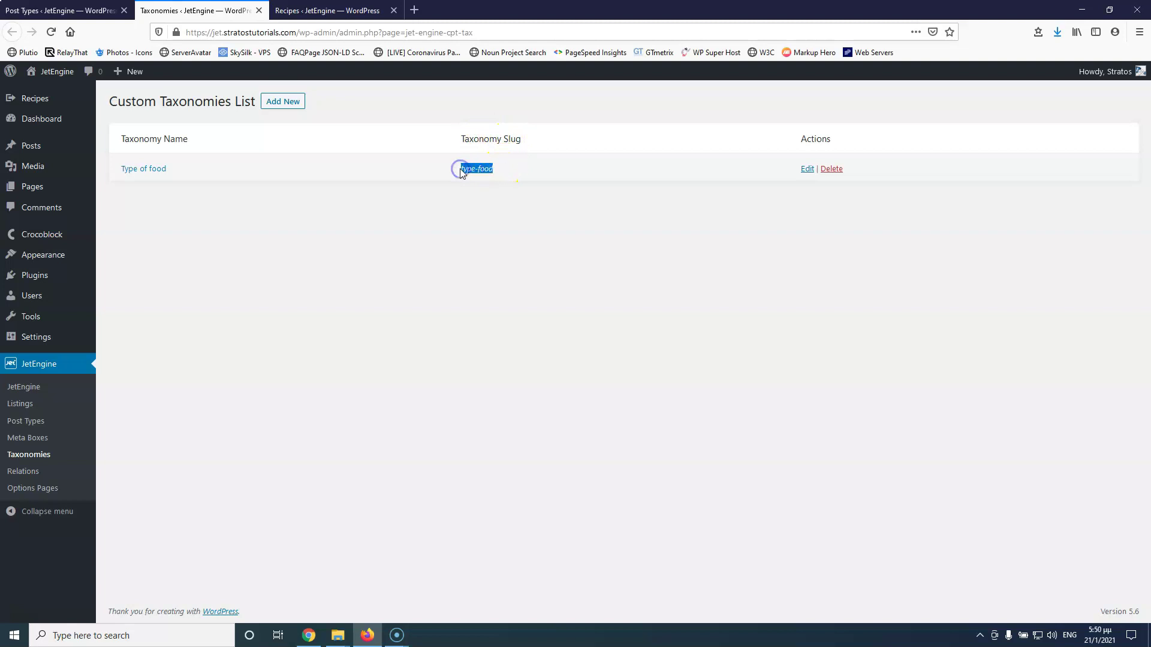
{"action": "left_click", "coordinate": [72, 10]}
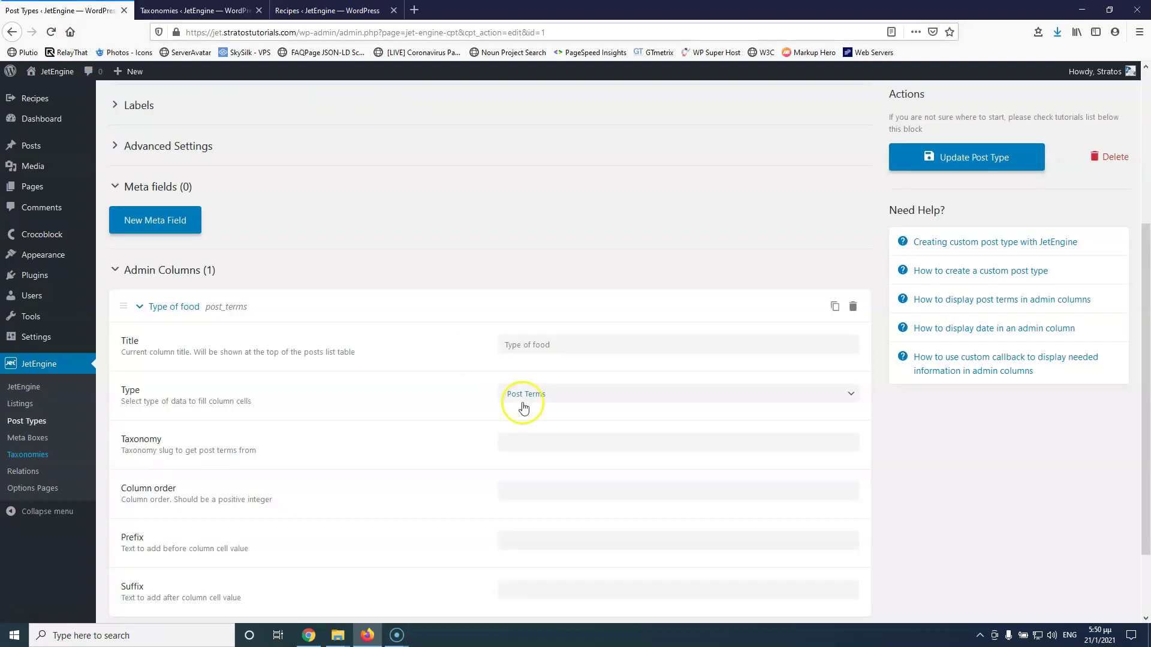
{"action": "left_click", "coordinate": [532, 440]}
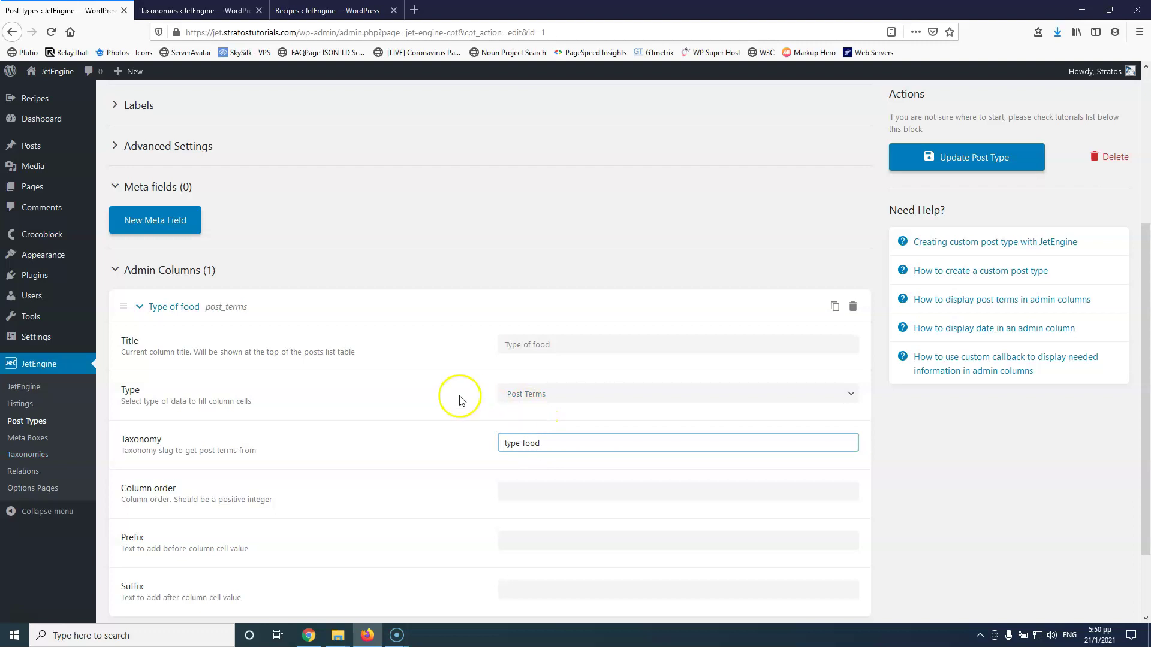
Leave the column order empty and update the Recipes post type to save the admin column
{"action": "scroll", "coordinate": [461, 401], "scroll_direction": "down", "scroll_amount": 3}
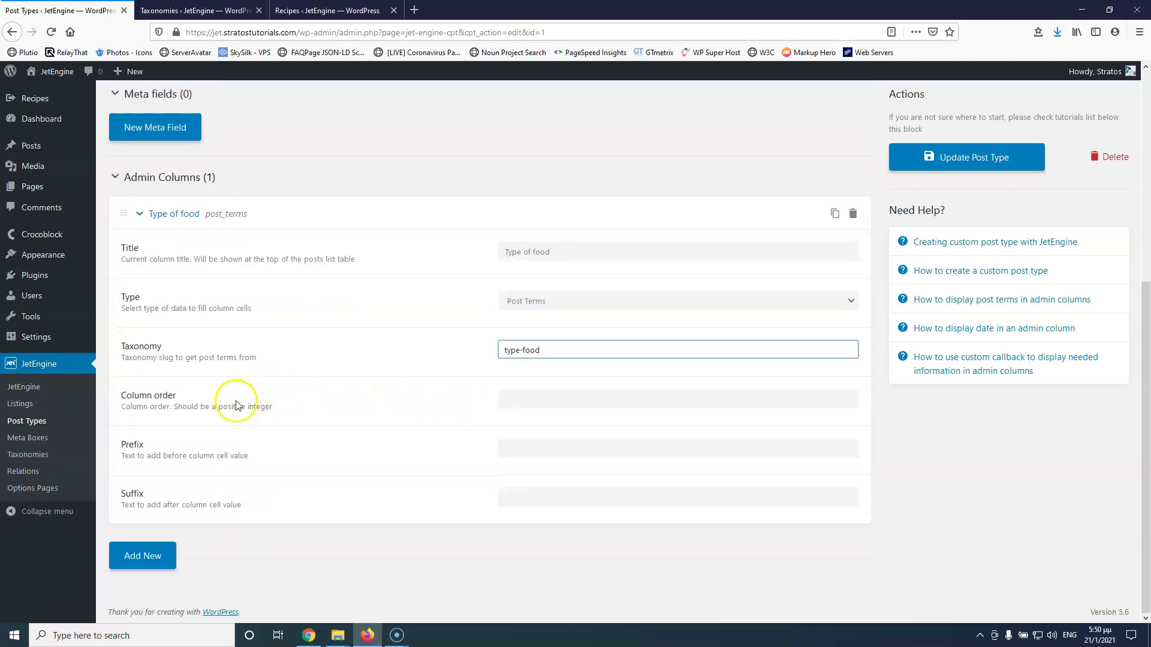
{"action": "left_click", "coordinate": [521, 398]}
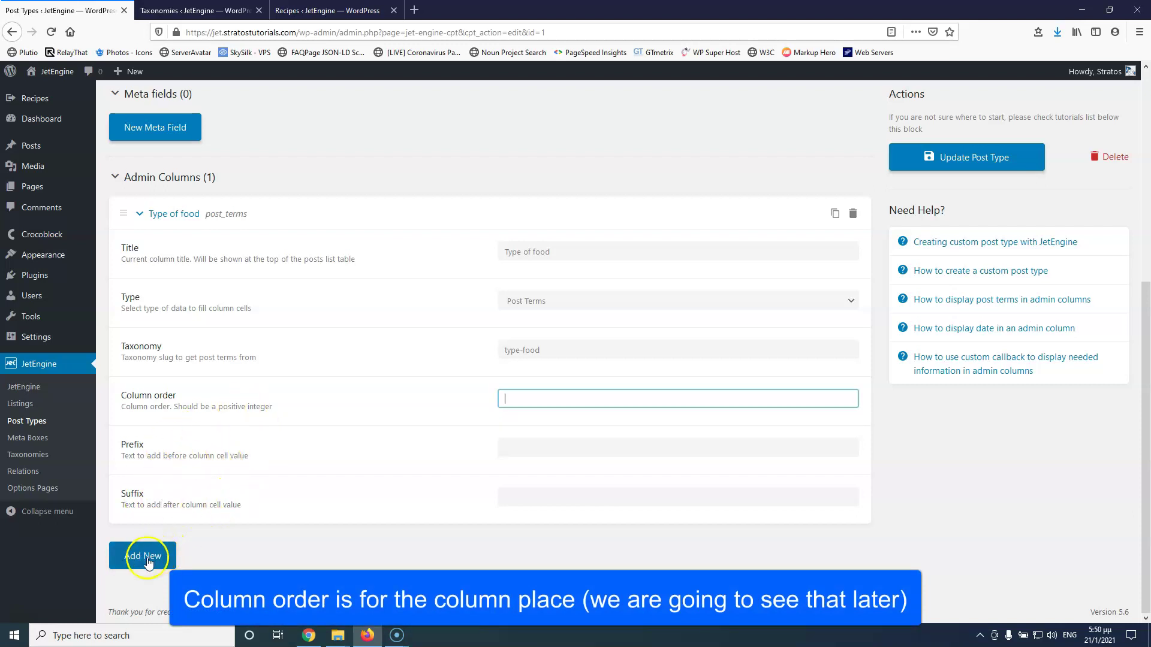
{"action": "left_click", "coordinate": [983, 156]}
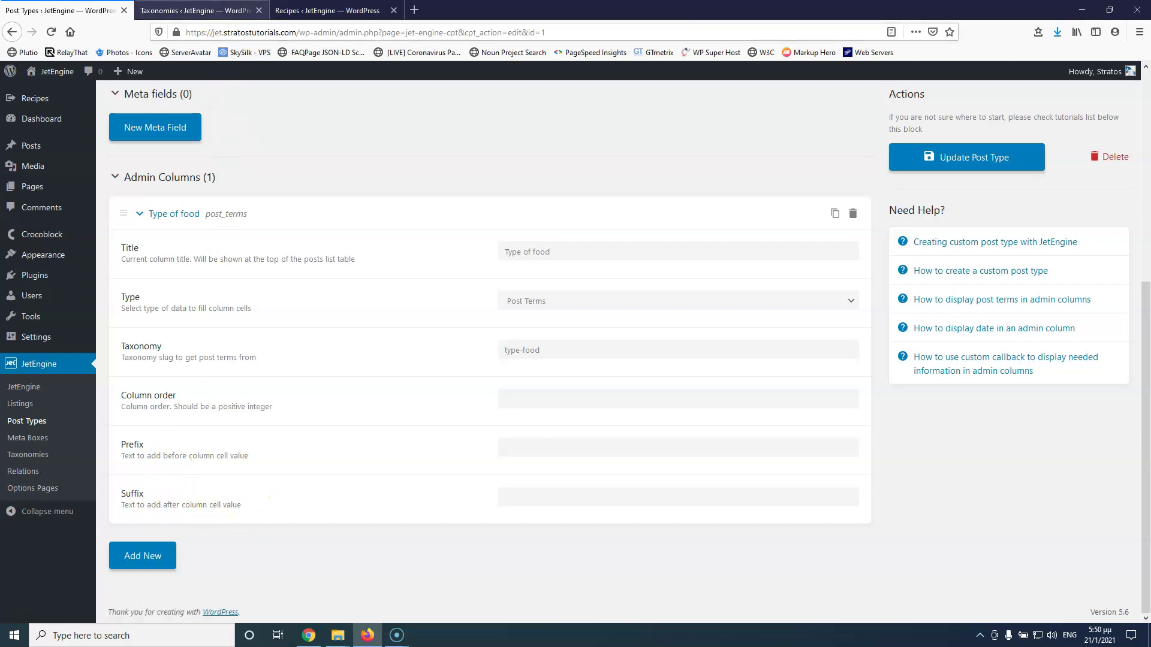
Reload the Recipes list to check the Type of food column for each recipe
{"action": "left_click", "coordinate": [194, 10]}
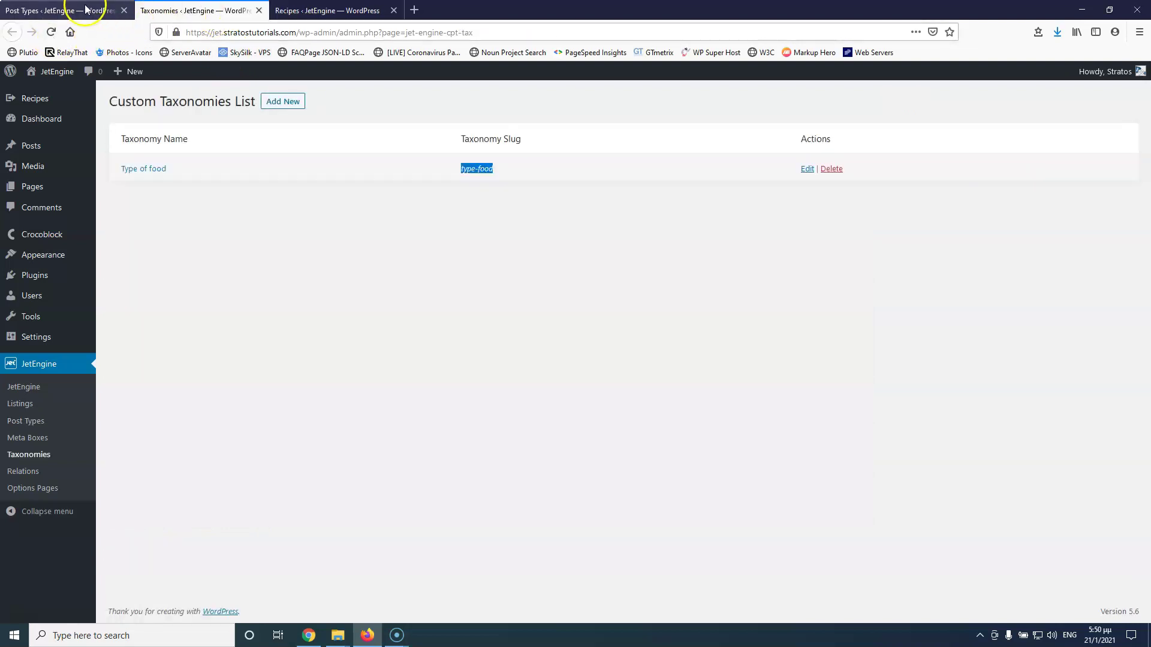
{"action": "left_click", "coordinate": [335, 11]}
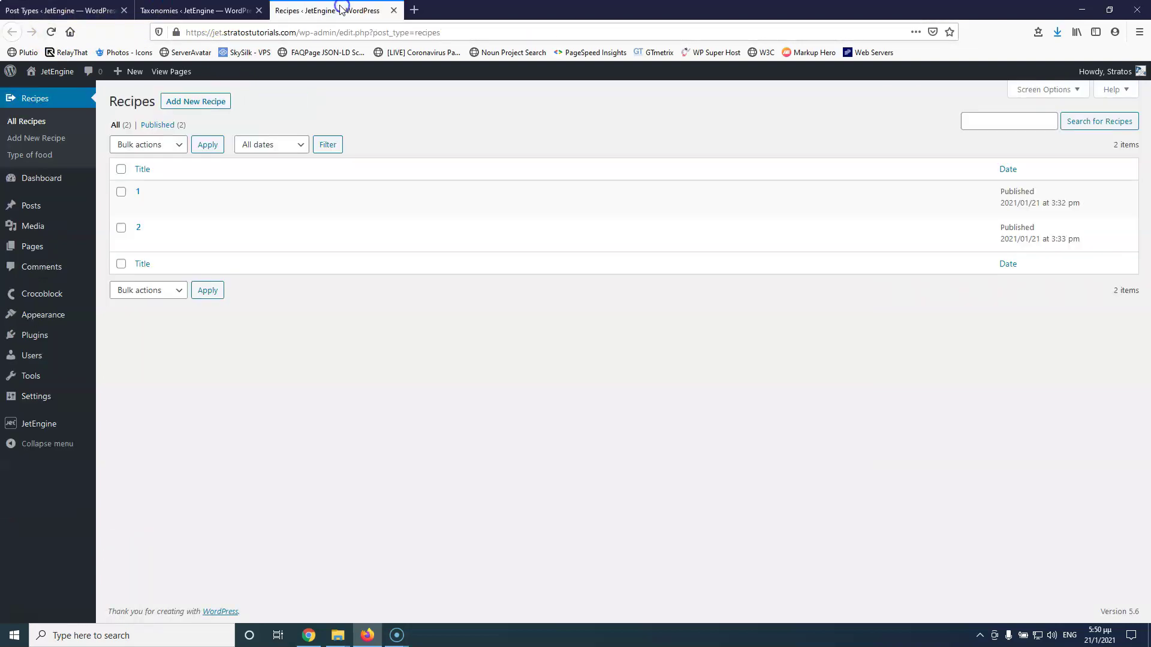
{"action": "left_click", "coordinate": [53, 33]}
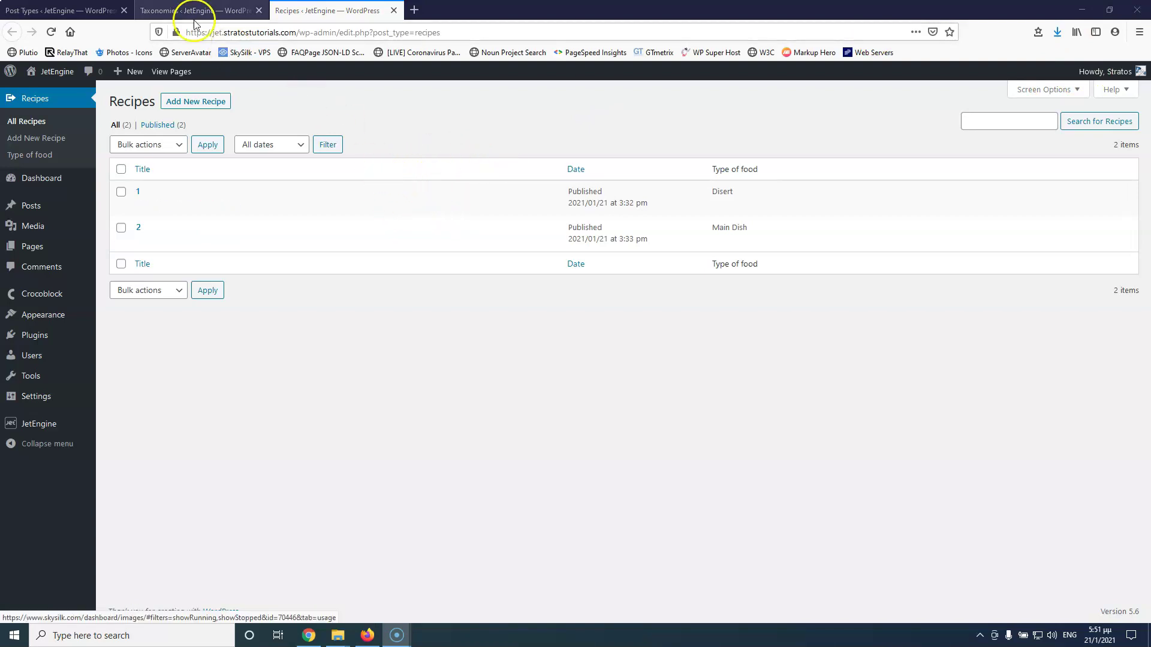
Reopen the Recipes post type from the post types list and add a new blank meta field to it
{"action": "left_click", "coordinate": [60, 10]}
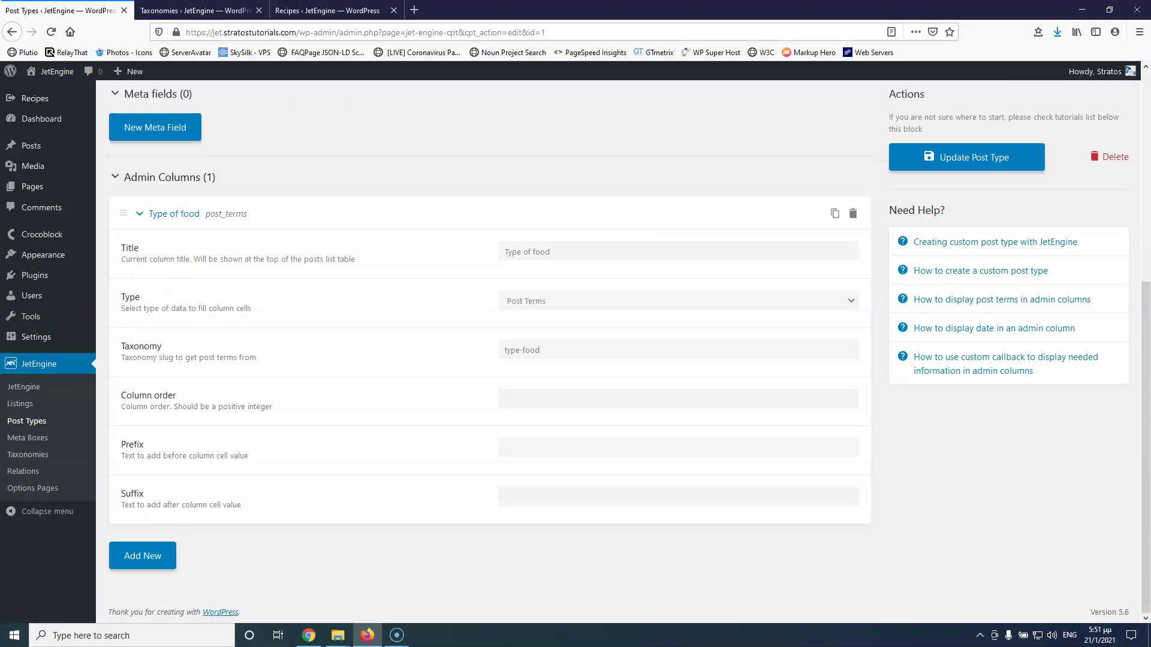
{"action": "left_click", "coordinate": [36, 427]}
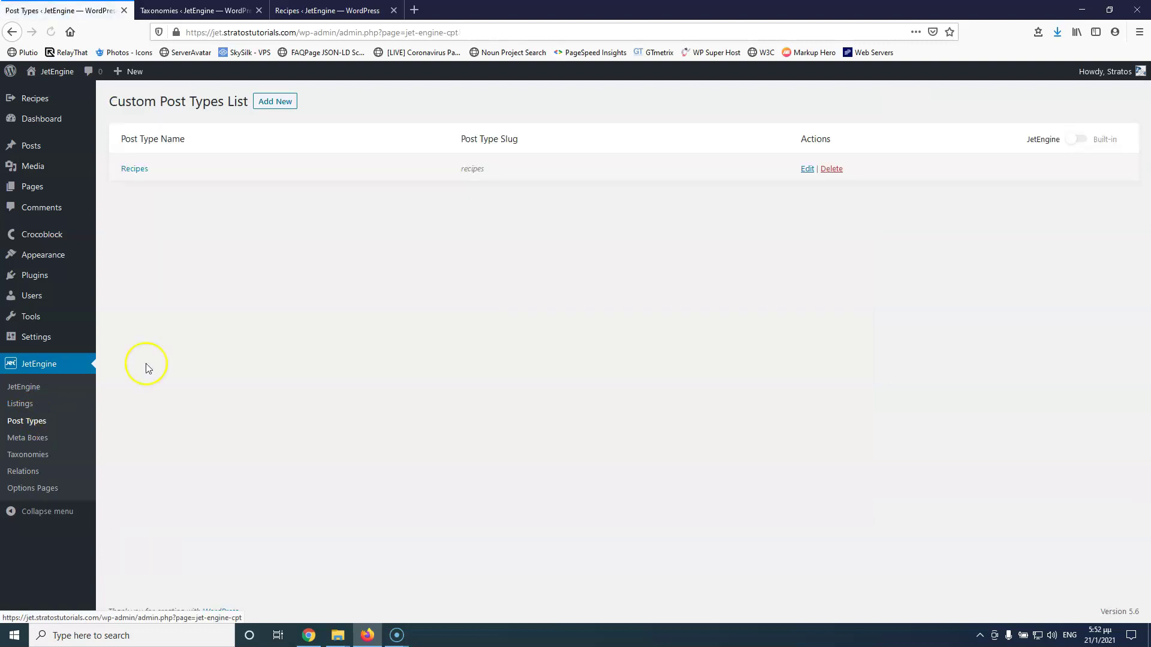
{"action": "left_click", "coordinate": [132, 169]}
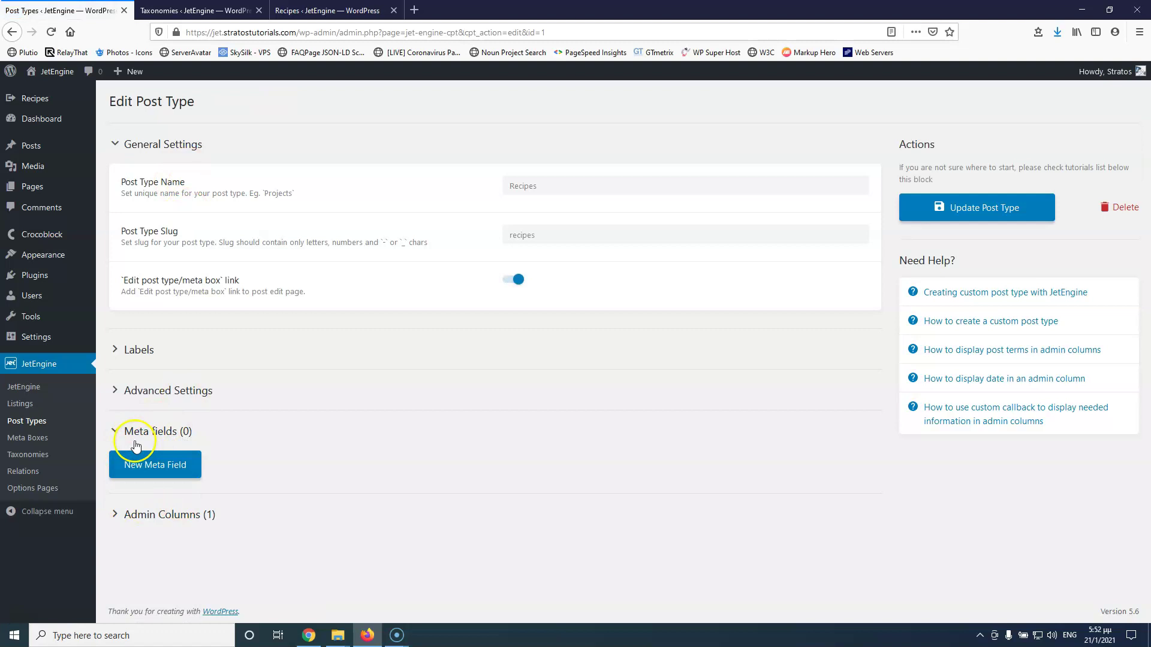
{"action": "left_click", "coordinate": [161, 466]}
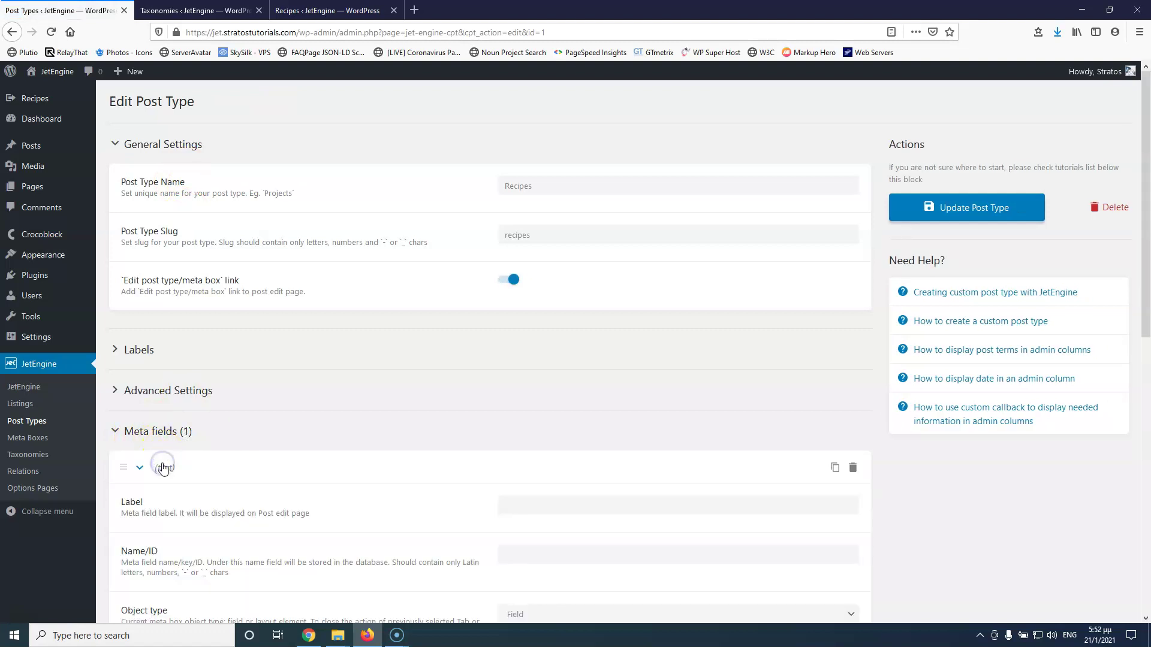
{"action": "scroll", "coordinate": [168, 467], "scroll_direction": "down", "scroll_amount": 4}
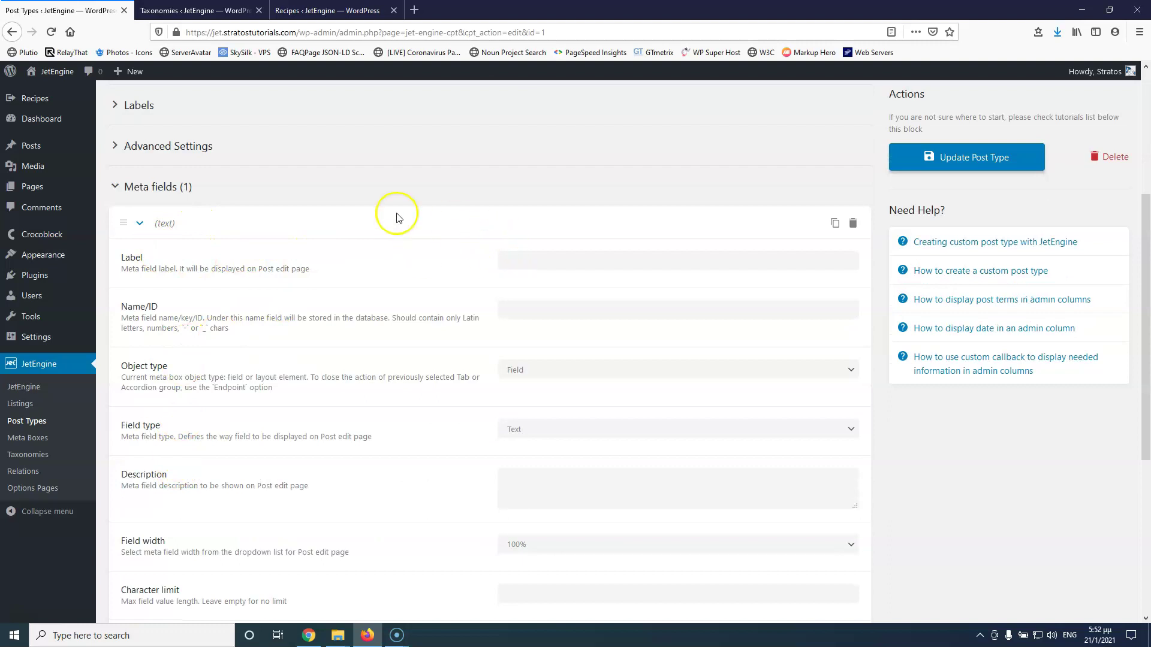
{"action": "scroll", "coordinate": [190, 183], "scroll_direction": "down", "scroll_amount": 2}
Open the Add New Recipe page in a new tab from the Taxonomies page
{"action": "left_click", "coordinate": [204, 10]}
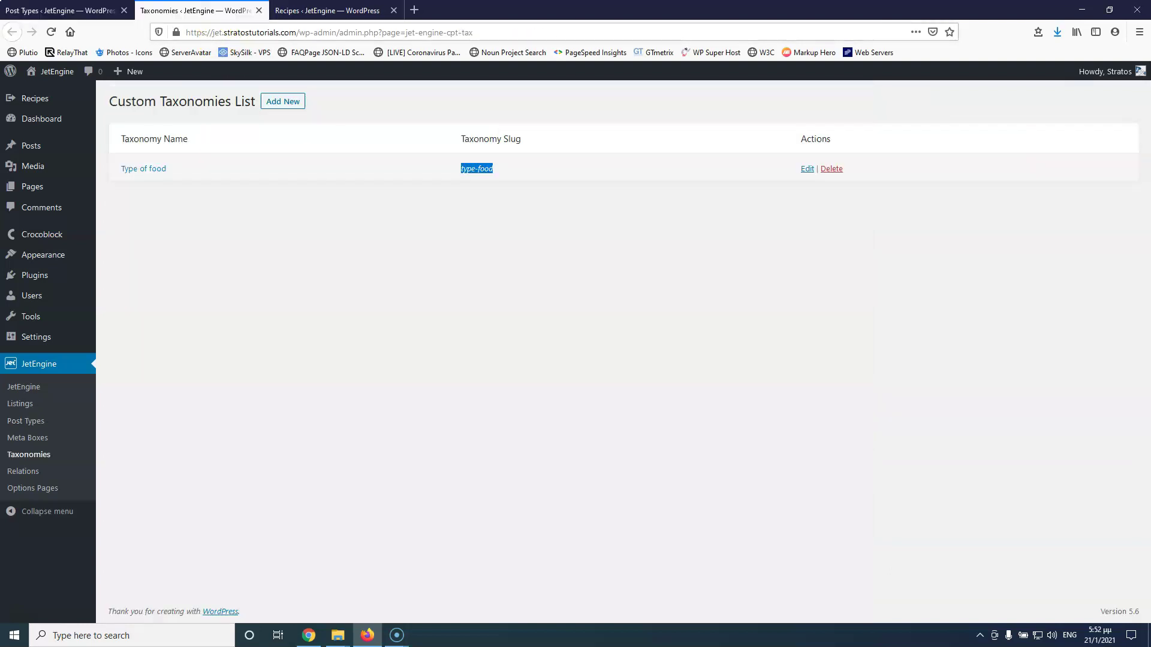
{"action": "mouse_move", "coordinate": [39, 114]}
{"action": "middle_click", "coordinate": [142, 117]}
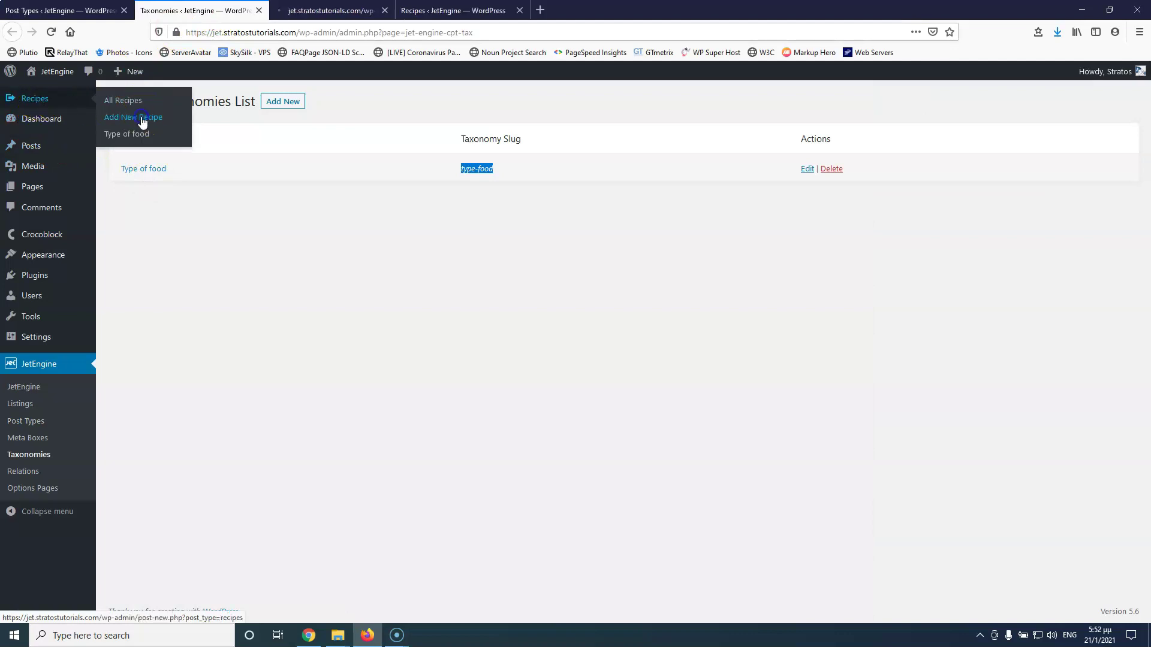
Close the recipes list tab and place the new-recipe editor tab directly after the post type editor tab
{"action": "left_click", "coordinate": [528, 10]}
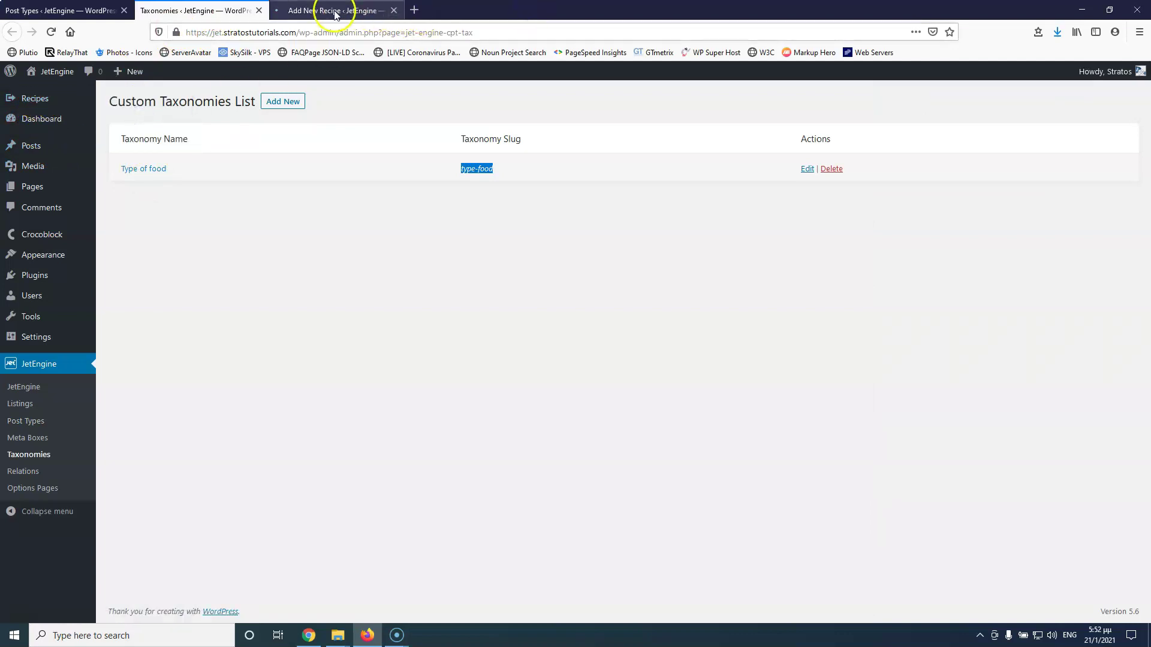
{"action": "left_click", "coordinate": [300, 11]}
{"action": "left_click_drag", "start_coordinate": [326, 10], "coordinate": [293, 10]}
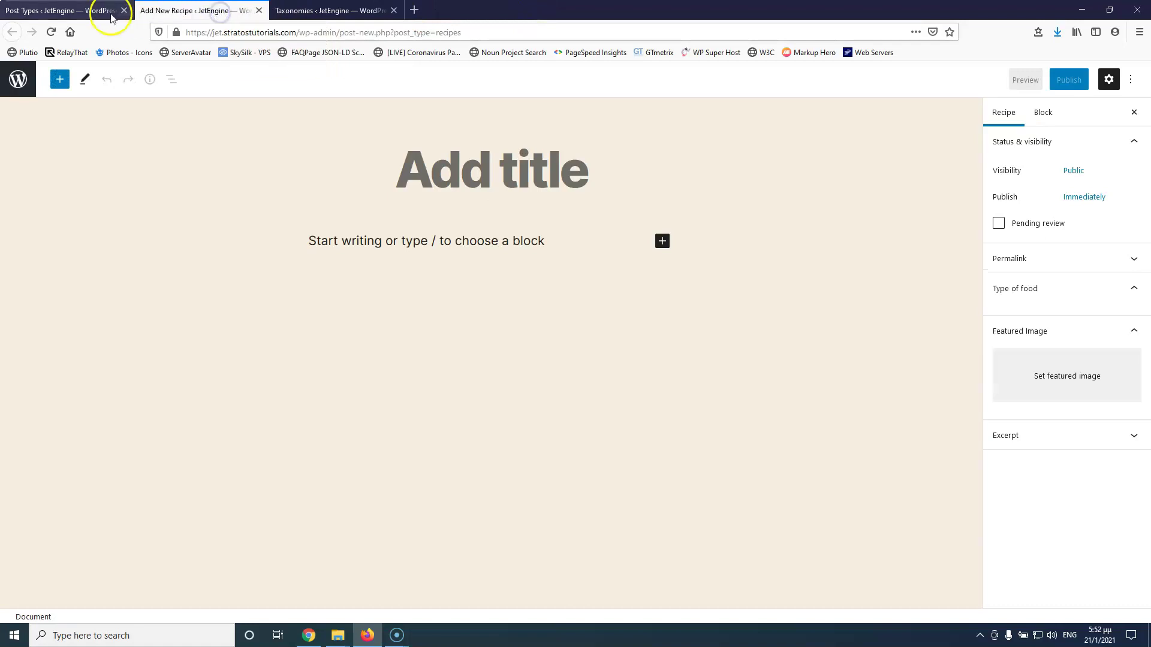
In the post type editor, label the empty meta field "Dificulty" and set its name/ID to "dificulty"
{"action": "left_click", "coordinate": [88, 12]}
{"action": "key", "text": "F9"}
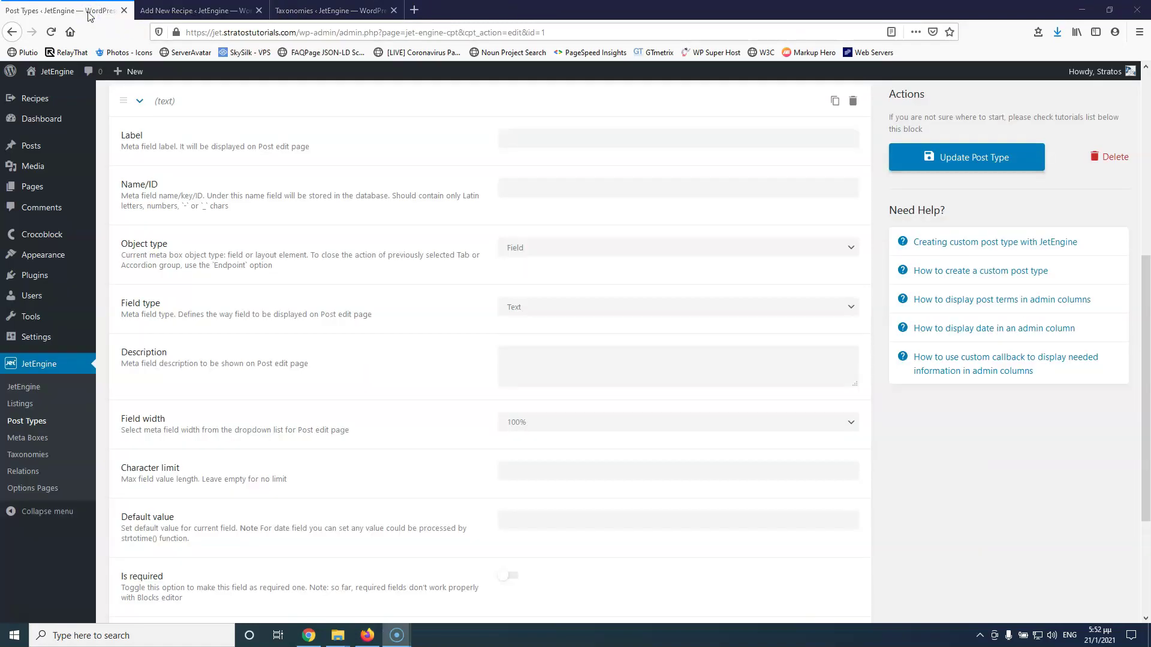
{"action": "left_click", "coordinate": [580, 139]}
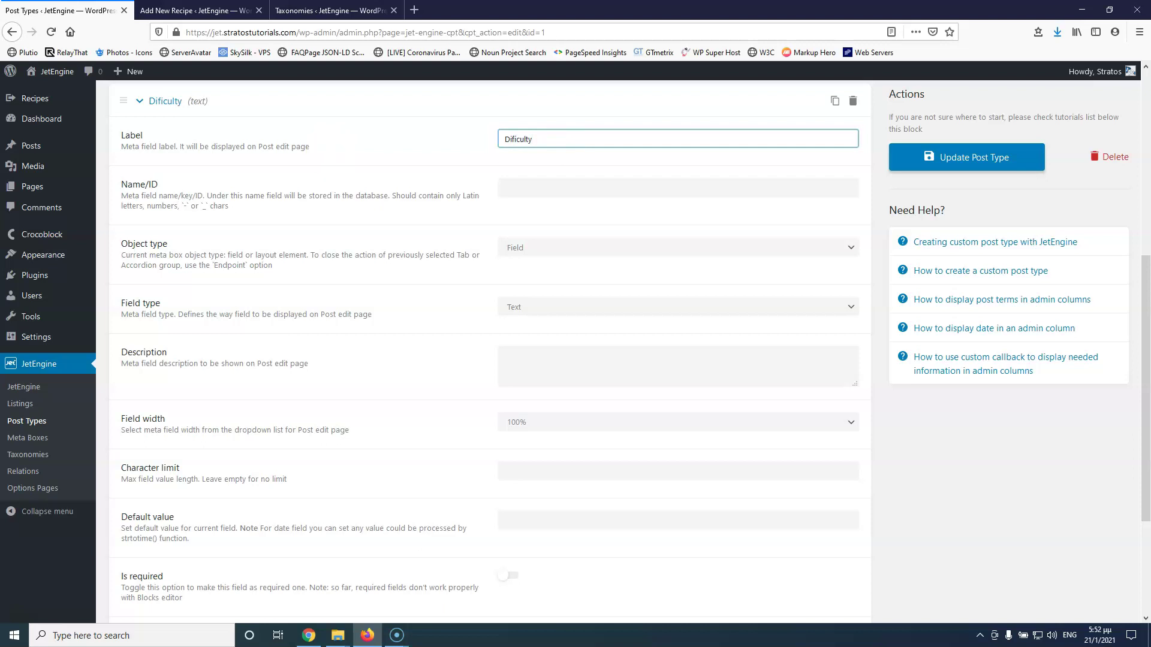
{"action": "left_click", "coordinate": [664, 187]}
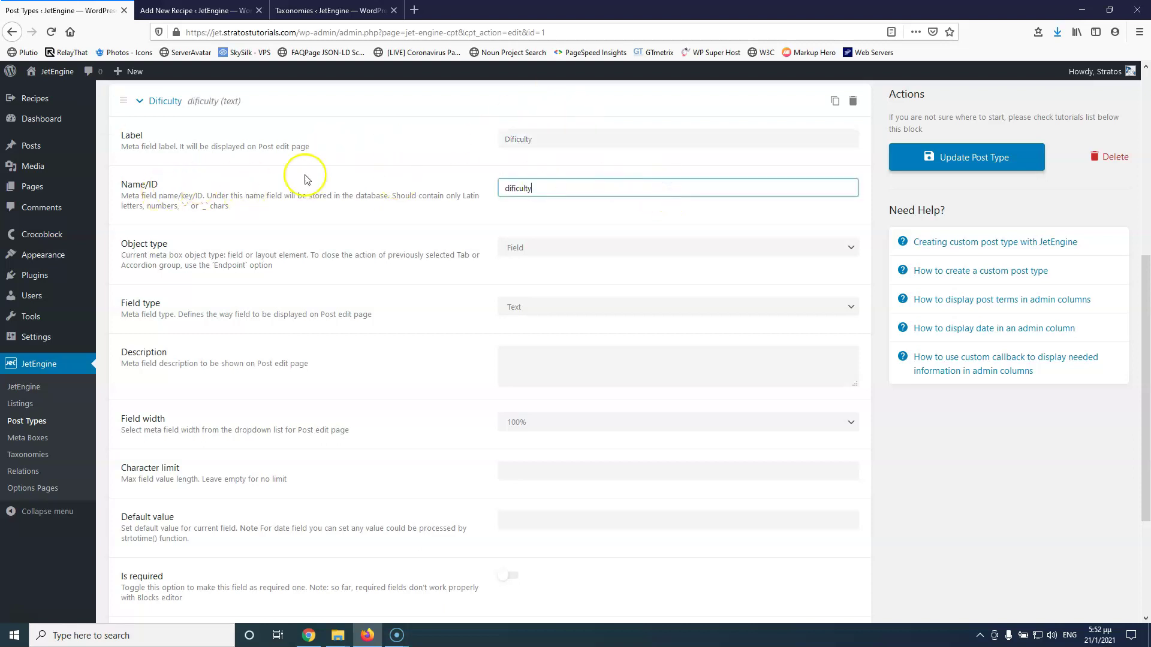
Correct the meta field's label to "Difficulty" and its name/ID to "difficulty"
{"action": "left_click_drag", "start_coordinate": [535, 188], "coordinate": [359, 186]}
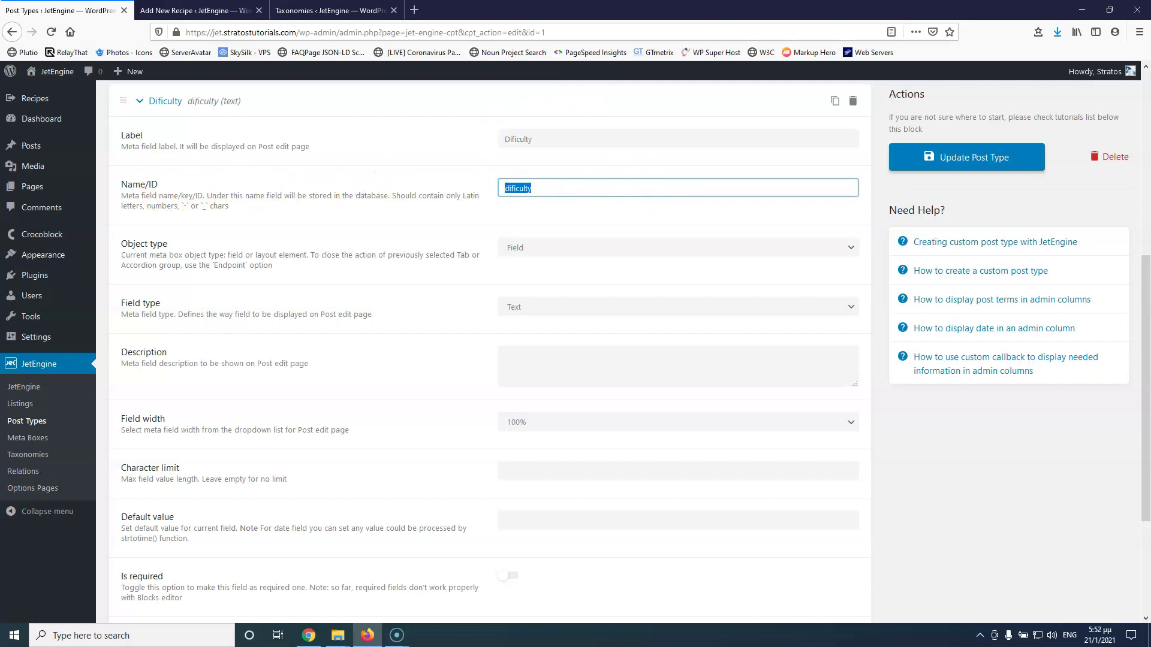
{"action": "key", "text": "alt+Tab"}
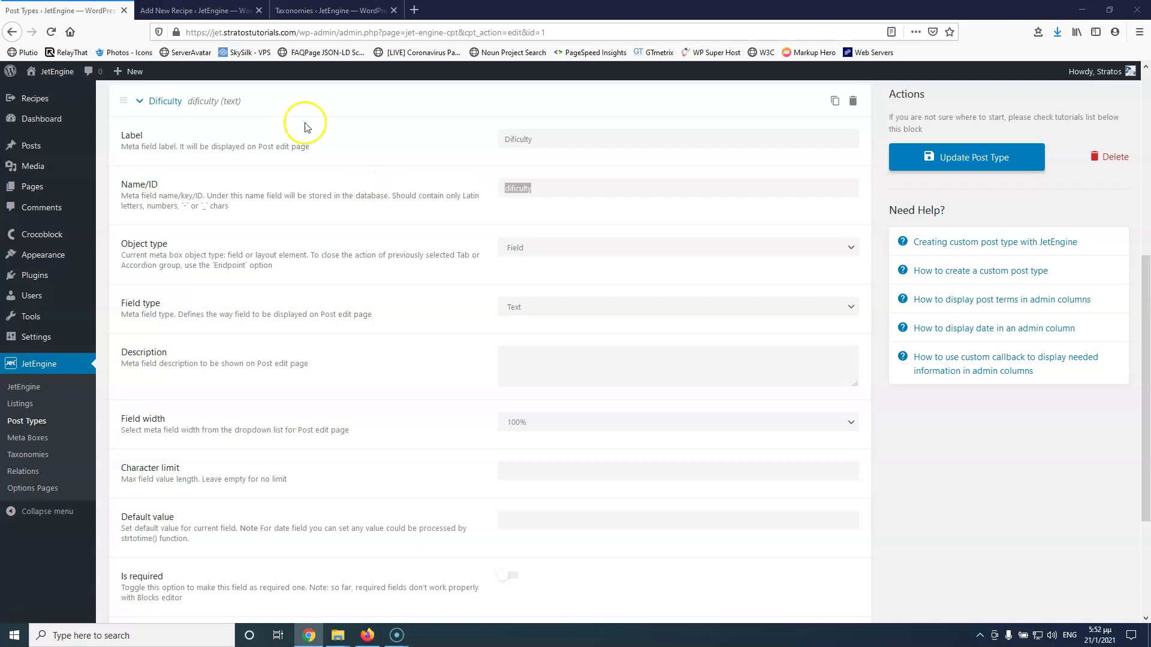
{"action": "left_click", "coordinate": [513, 139]}
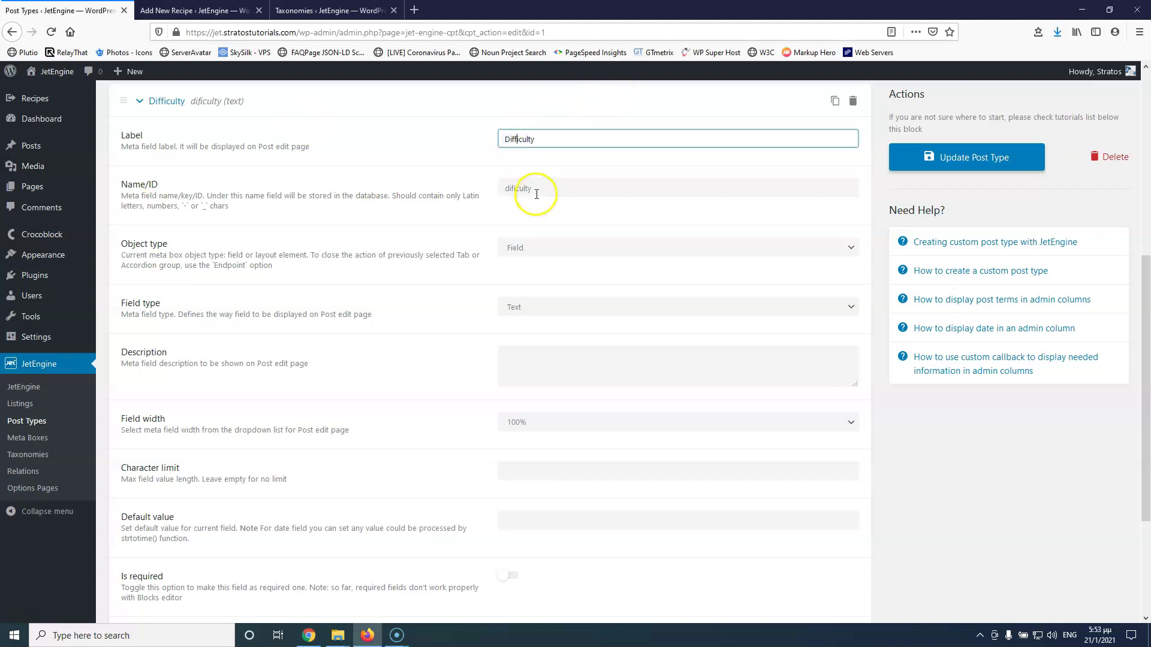
{"action": "left_click", "coordinate": [560, 186]}
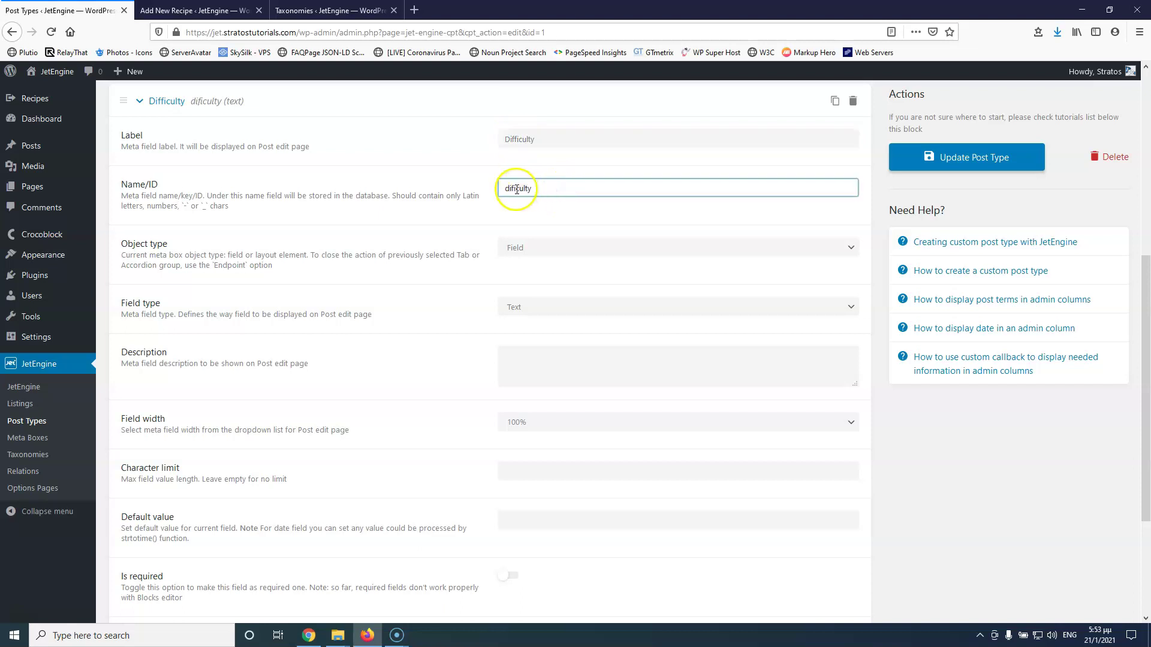
{"action": "key", "text": "BackSpace"}
{"action": "left_click", "coordinate": [584, 138]}
{"action": "left_click", "coordinate": [570, 181]}
{"action": "left_click", "coordinate": [552, 134]}
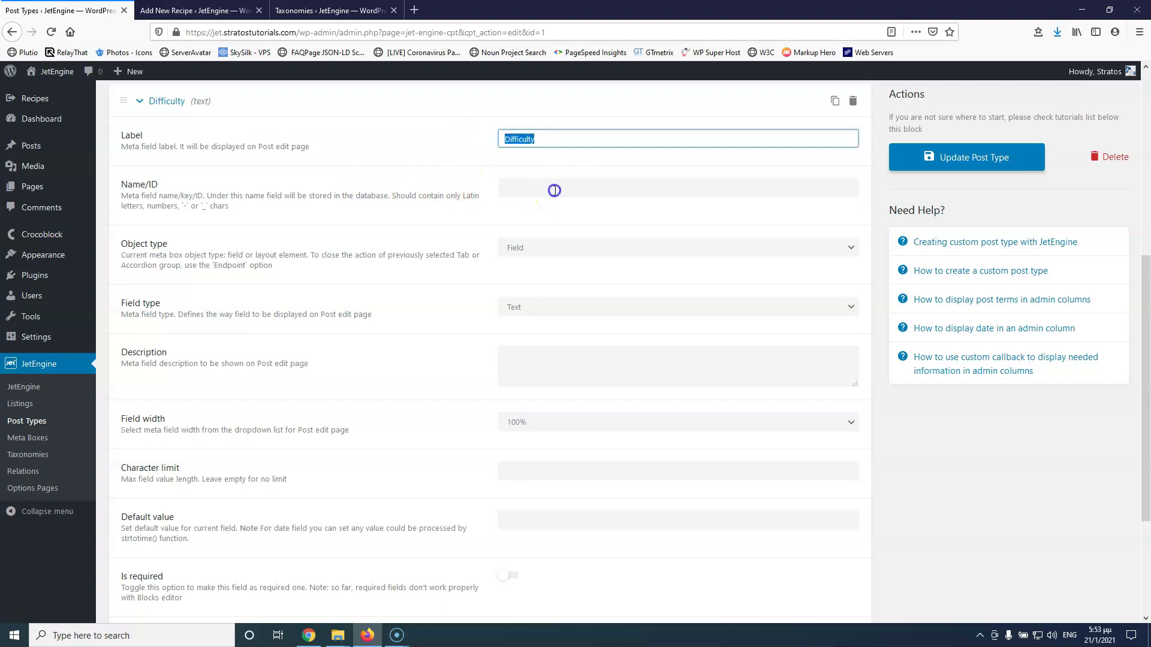
{"action": "left_click", "coordinate": [554, 190]}
{"action": "type", "text": "Difficulty"}
{"action": "type", "text": "d"}
Prefix the meta field's name/ID so that it reads "recipe-difficulty"
{"action": "left_click_drag", "start_coordinate": [548, 189], "coordinate": [487, 188]}
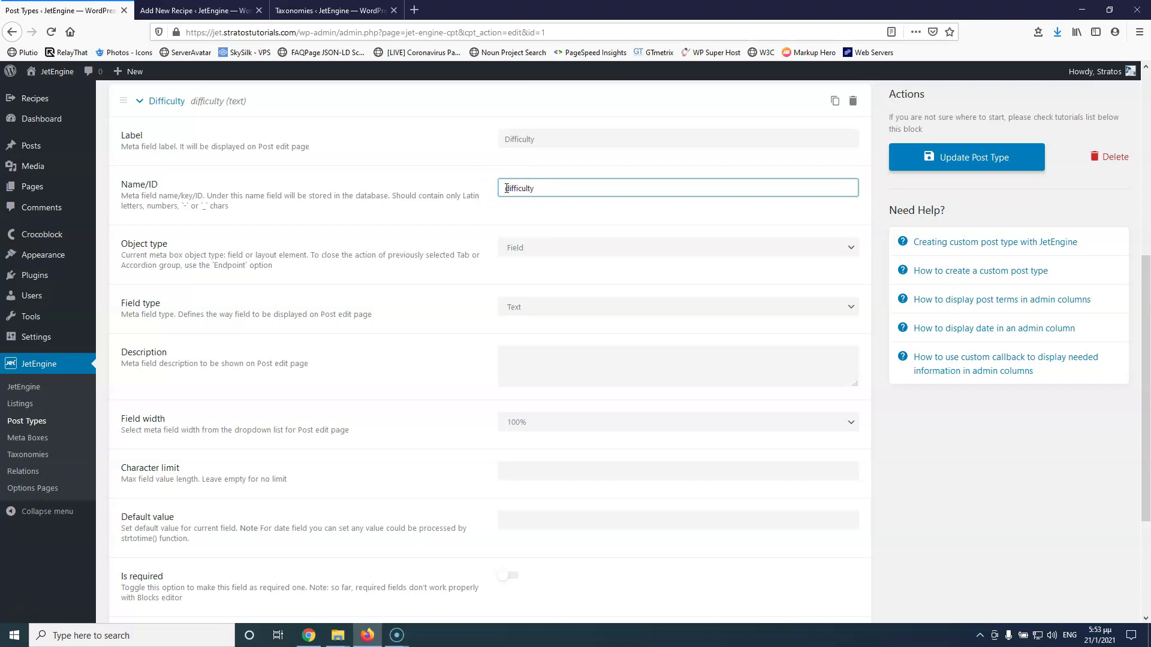
{"action": "type", "text": "recipes"}
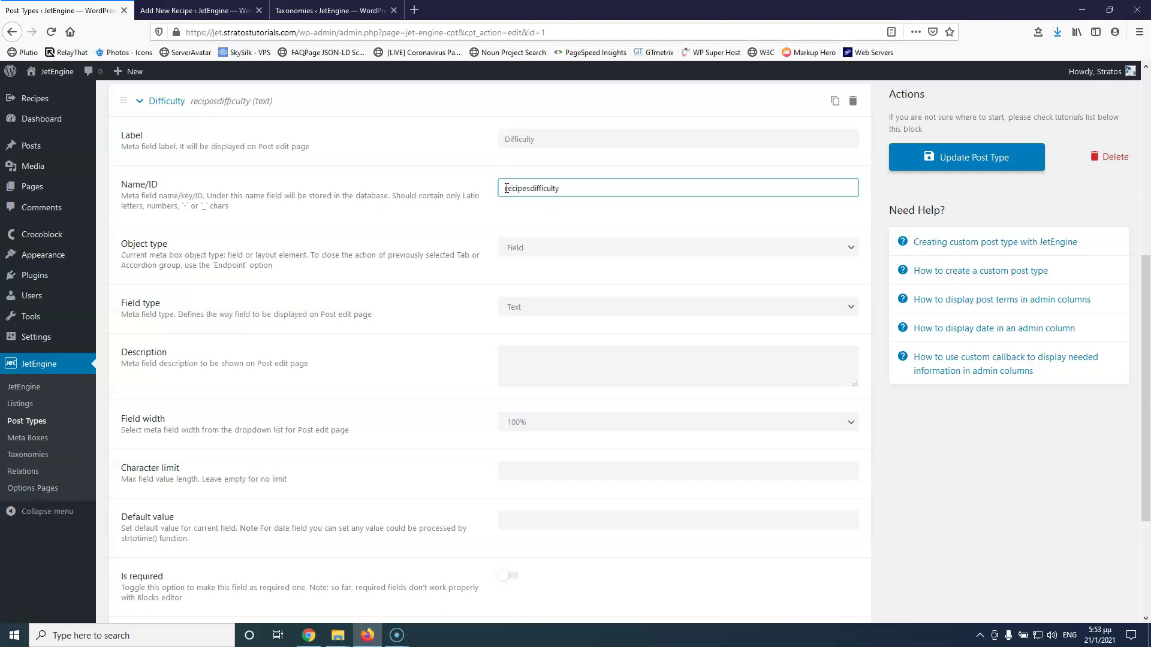
{"action": "type", "text": "-"}
{"action": "key", "text": "BackSpace"}
{"action": "key", "text": "BackSpace"}
{"action": "type", "text": "-"}
Look over the object type options for the Difficulty meta field, keeping Field selected
{"action": "left_click", "coordinate": [559, 248]}
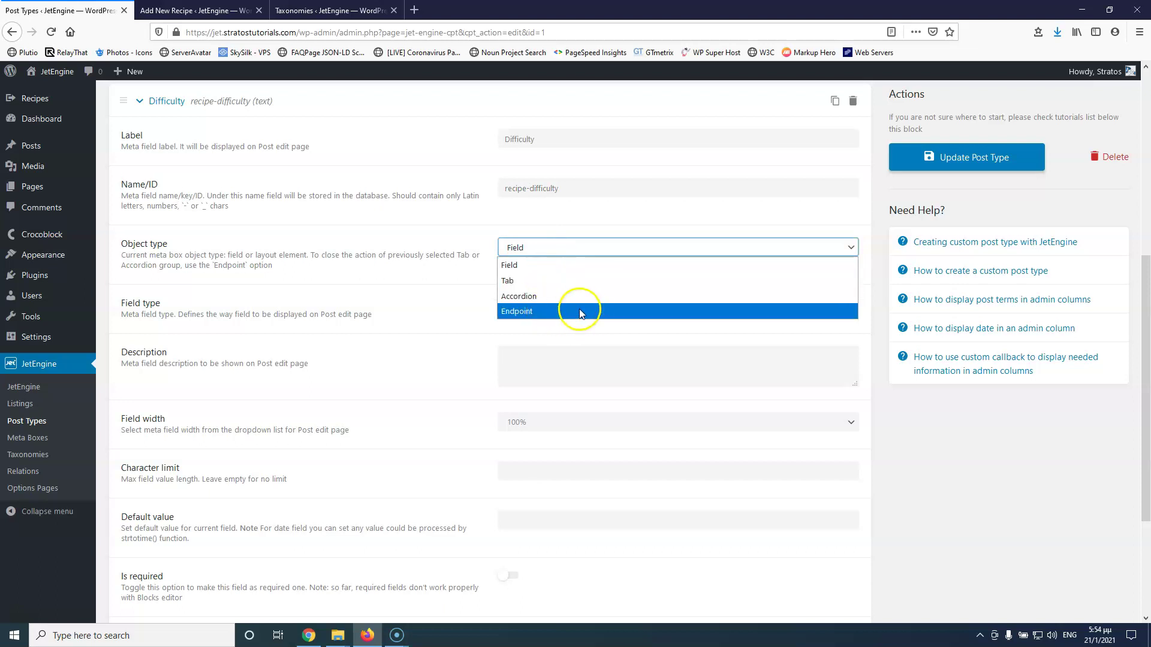
{"action": "left_click", "coordinate": [553, 268]}
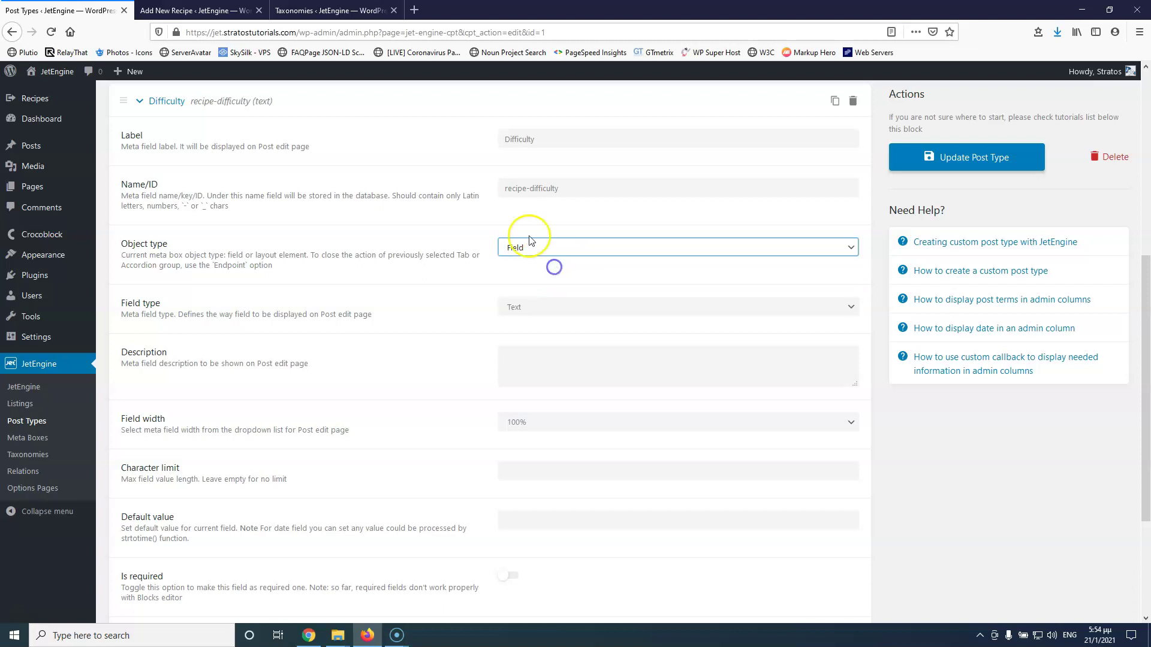
{"action": "left_click", "coordinate": [530, 252]}
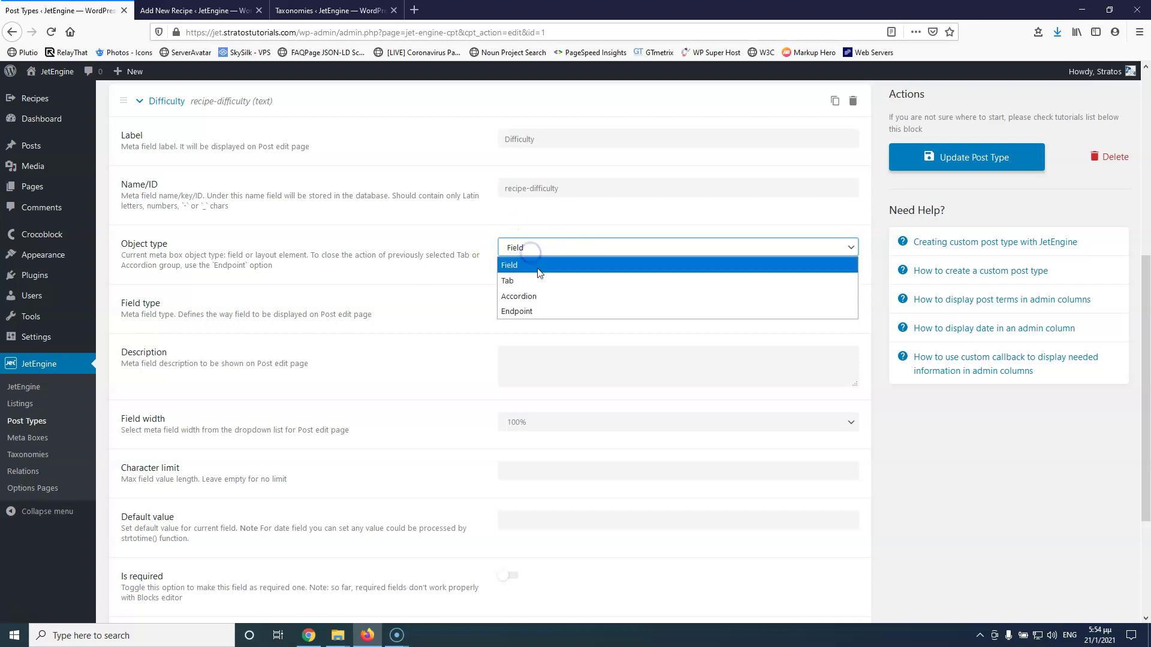
{"action": "left_click", "coordinate": [473, 240]}
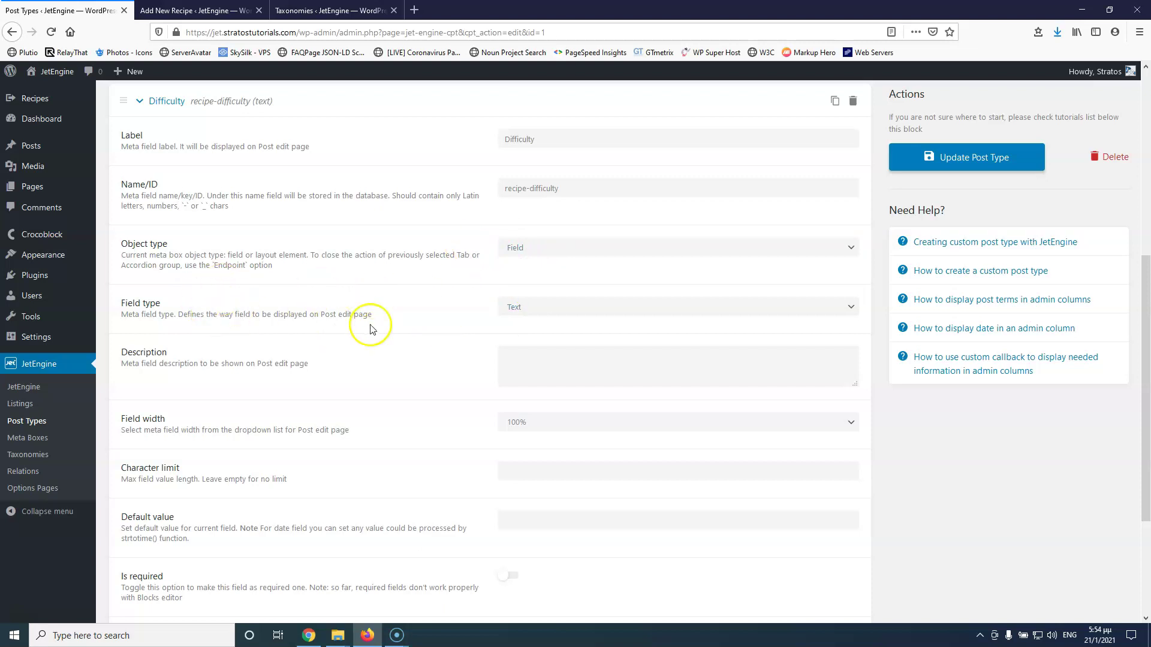
Look through the field type options for the Difficulty meta field and choose Text
{"action": "left_click", "coordinate": [587, 313]}
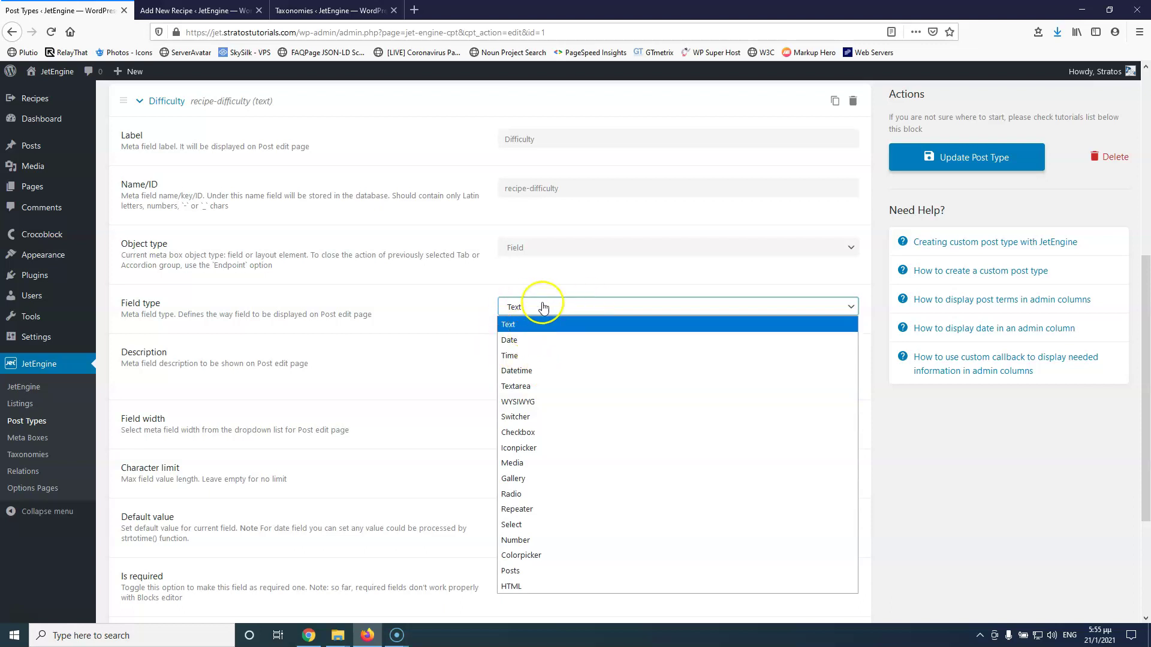
{"action": "left_click", "coordinate": [540, 405]}
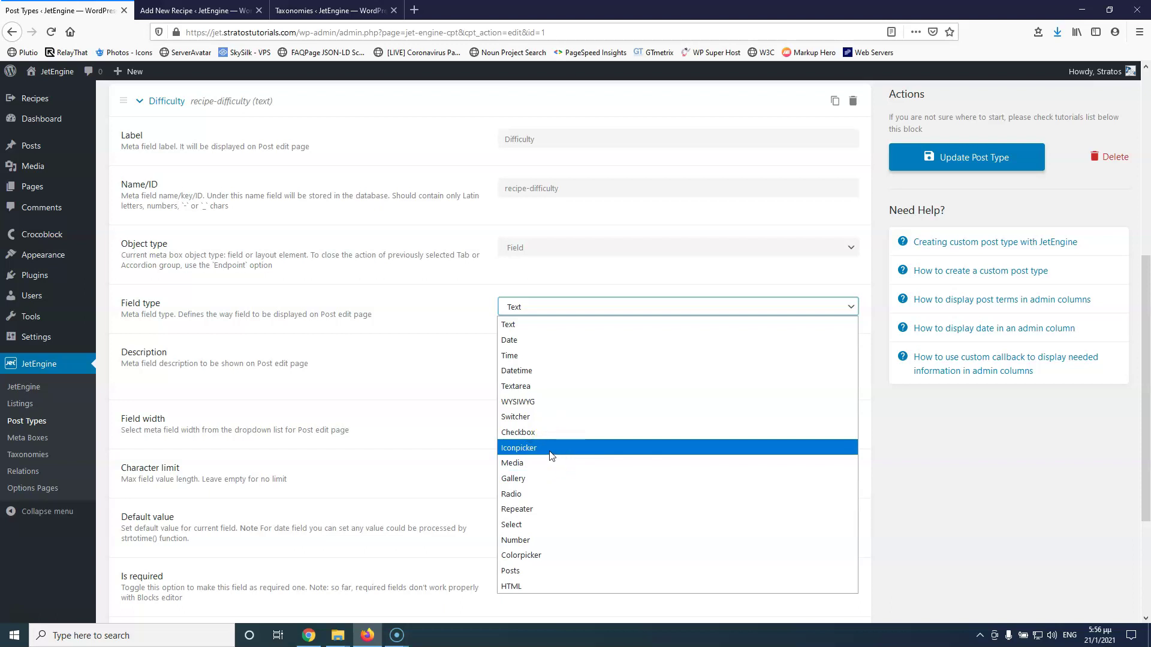
{"action": "left_click", "coordinate": [552, 477]}
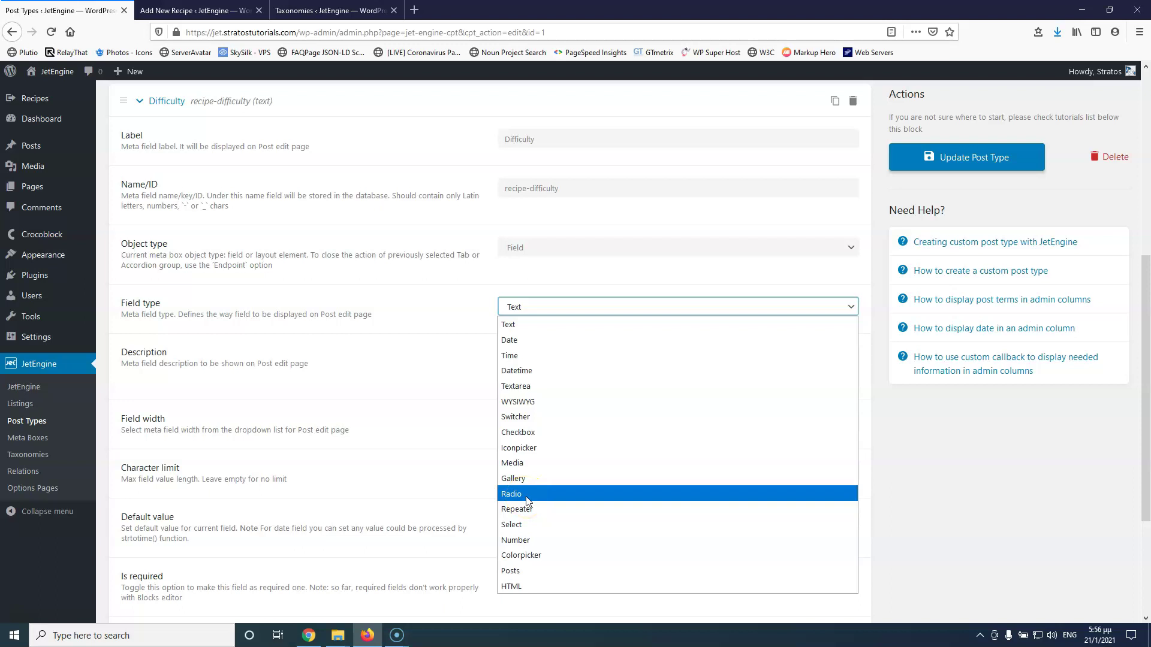
{"action": "left_click", "coordinate": [555, 512]}
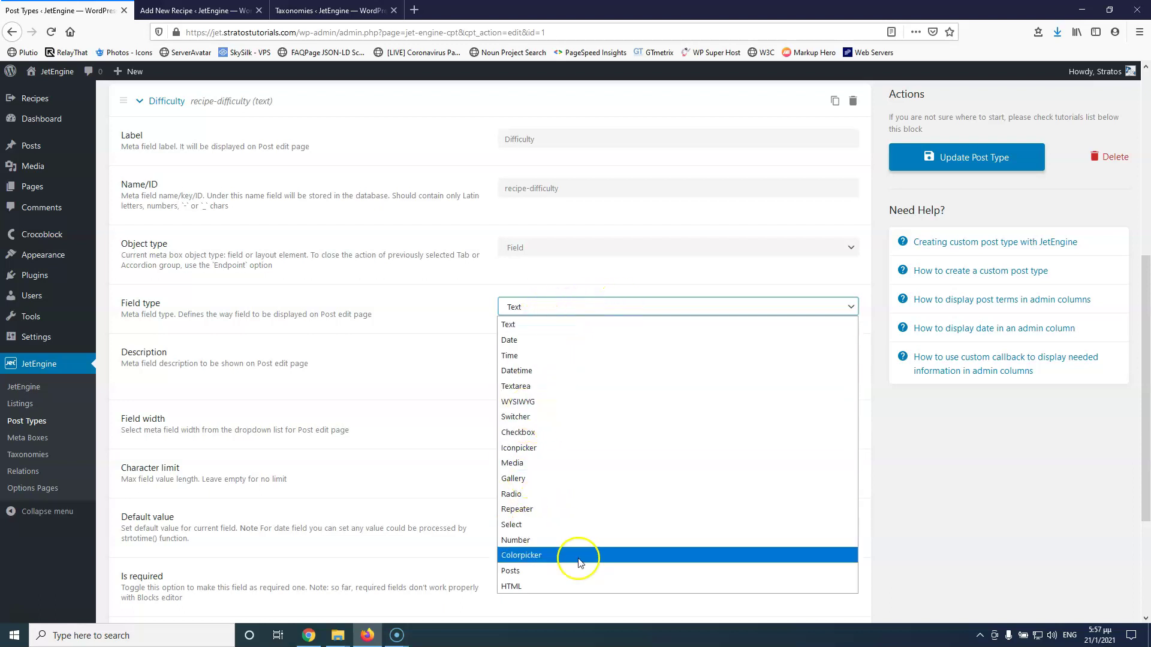
{"action": "left_click", "coordinate": [561, 309]}
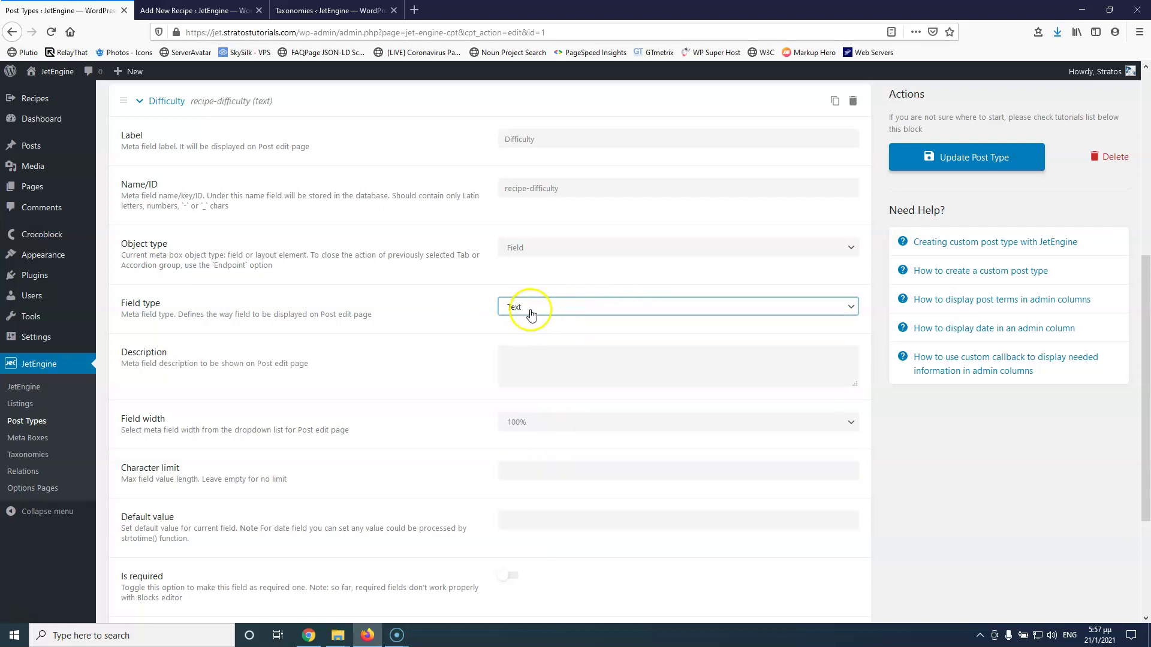
{"action": "left_click", "coordinate": [554, 312]}
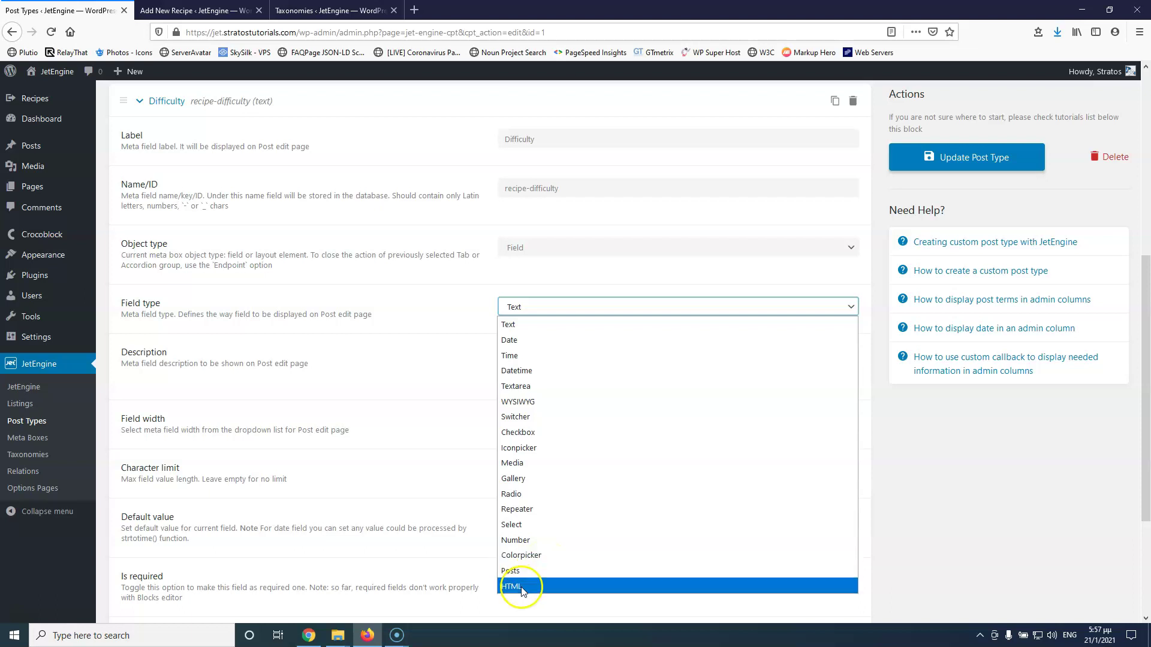
{"action": "left_click", "coordinate": [490, 523]}
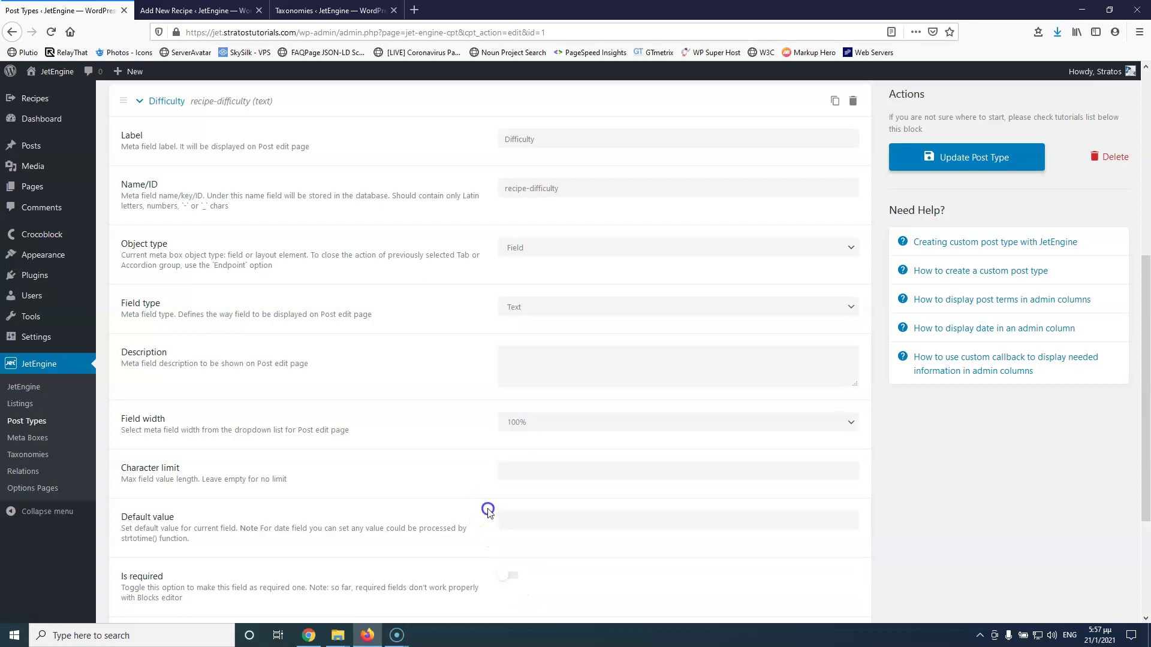
{"action": "left_click", "coordinate": [547, 310]}
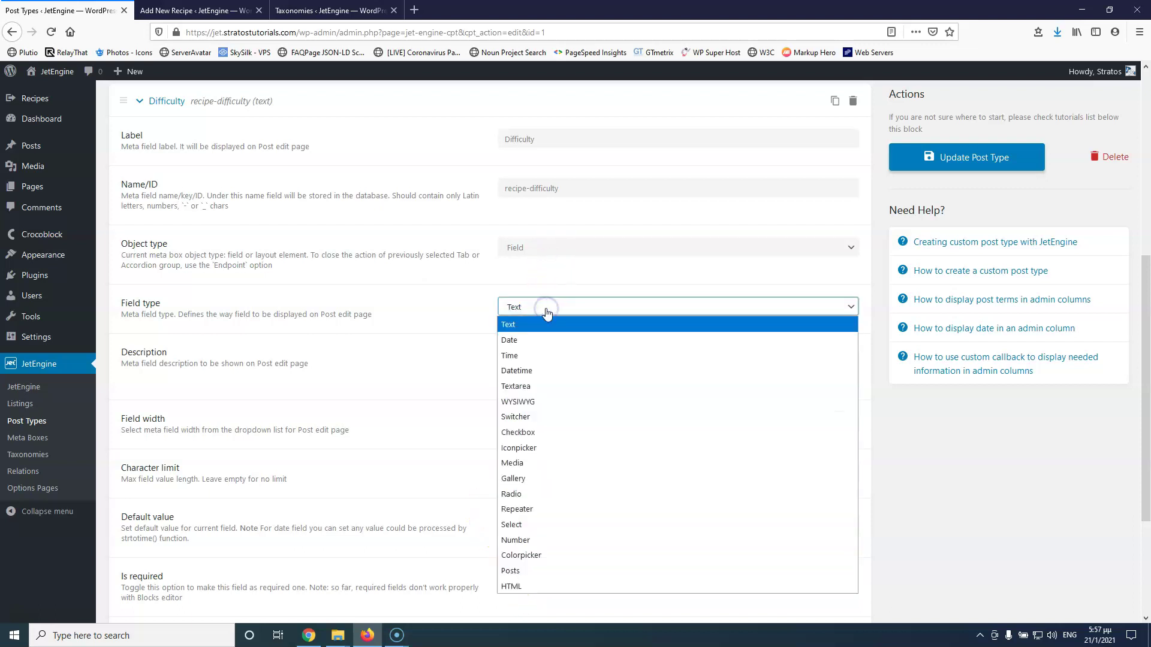
{"action": "left_click", "coordinate": [528, 323]}
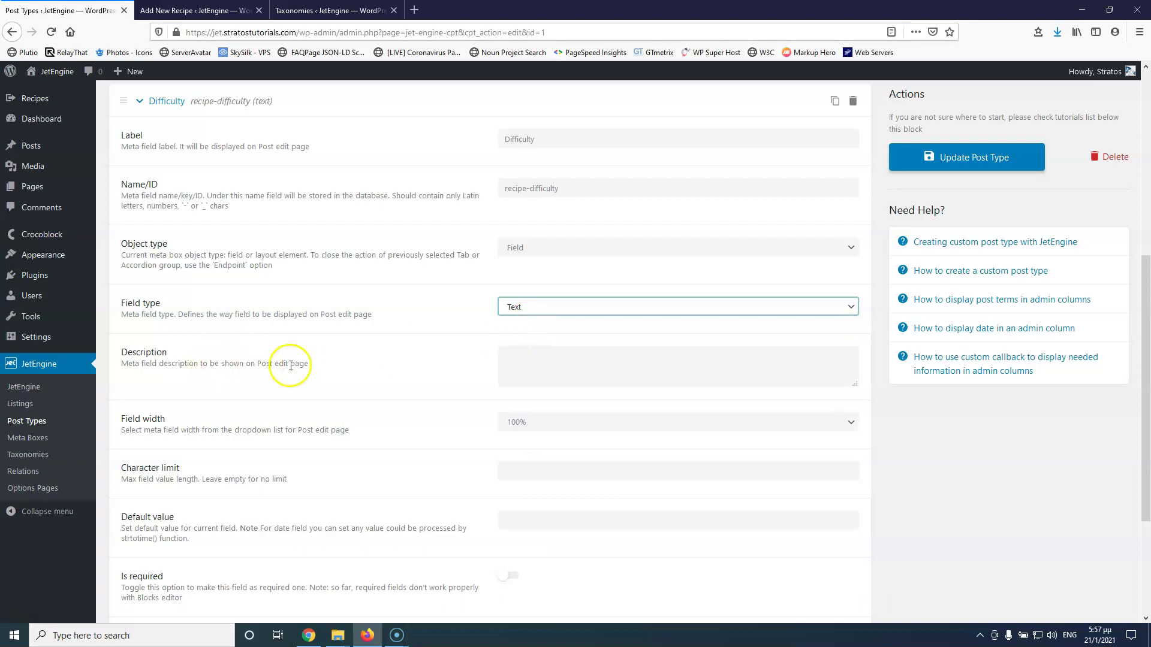
Review the Difficulty field's remaining settings, leaving description and character limit empty, and update the post type
{"action": "left_click", "coordinate": [576, 364]}
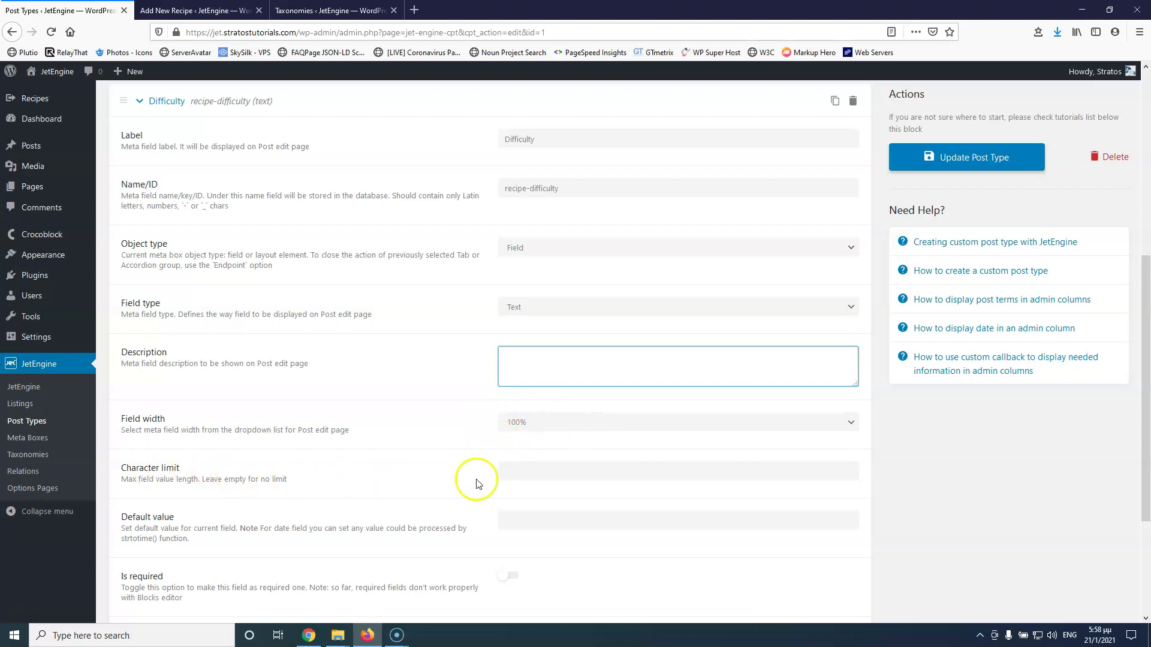
{"action": "left_click", "coordinate": [571, 473]}
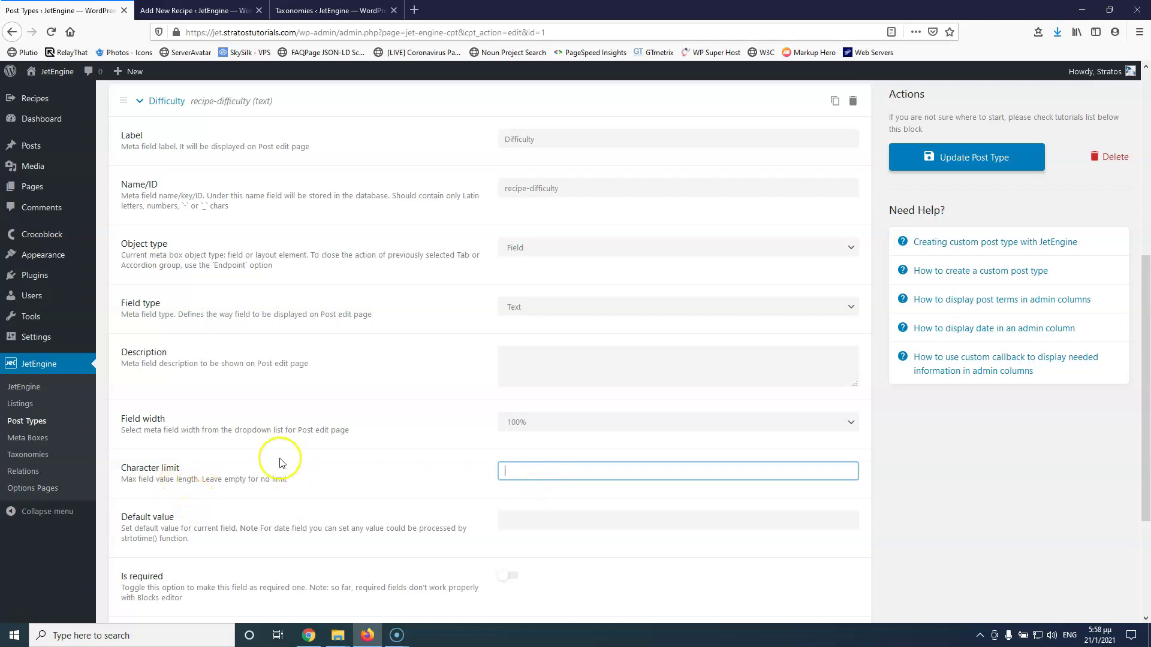
{"action": "scroll", "coordinate": [276, 459], "scroll_direction": "down", "scroll_amount": 2}
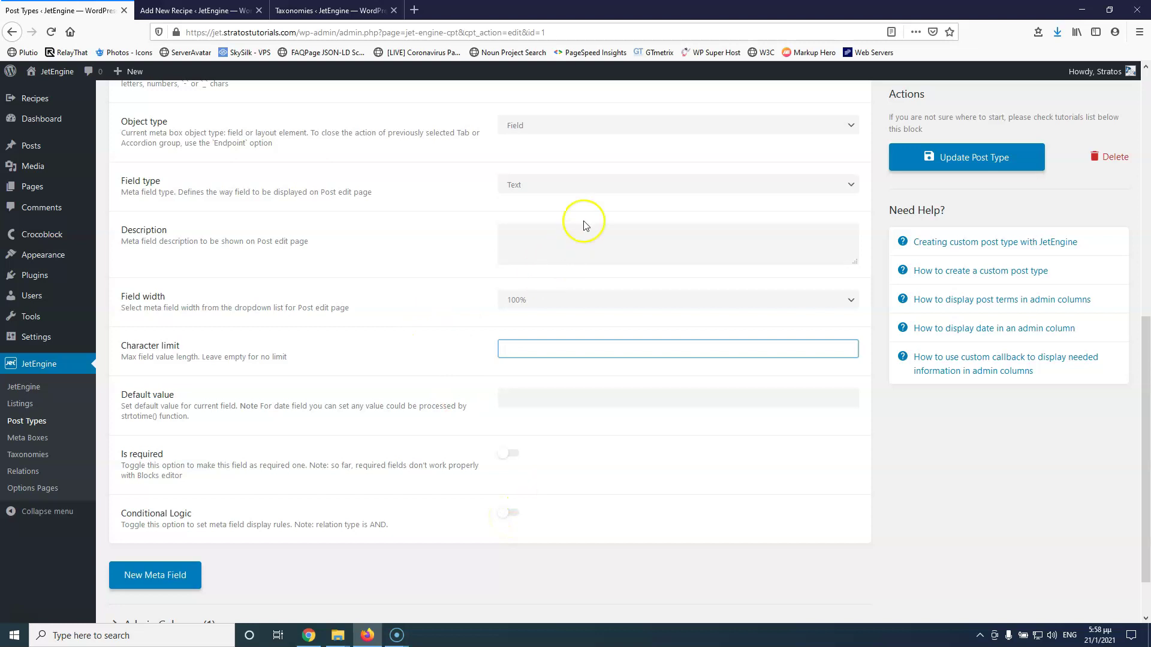
{"action": "scroll", "coordinate": [508, 240], "scroll_direction": "up", "scroll_amount": 1}
{"action": "scroll", "coordinate": [386, 270], "scroll_direction": "up", "scroll_amount": 5}
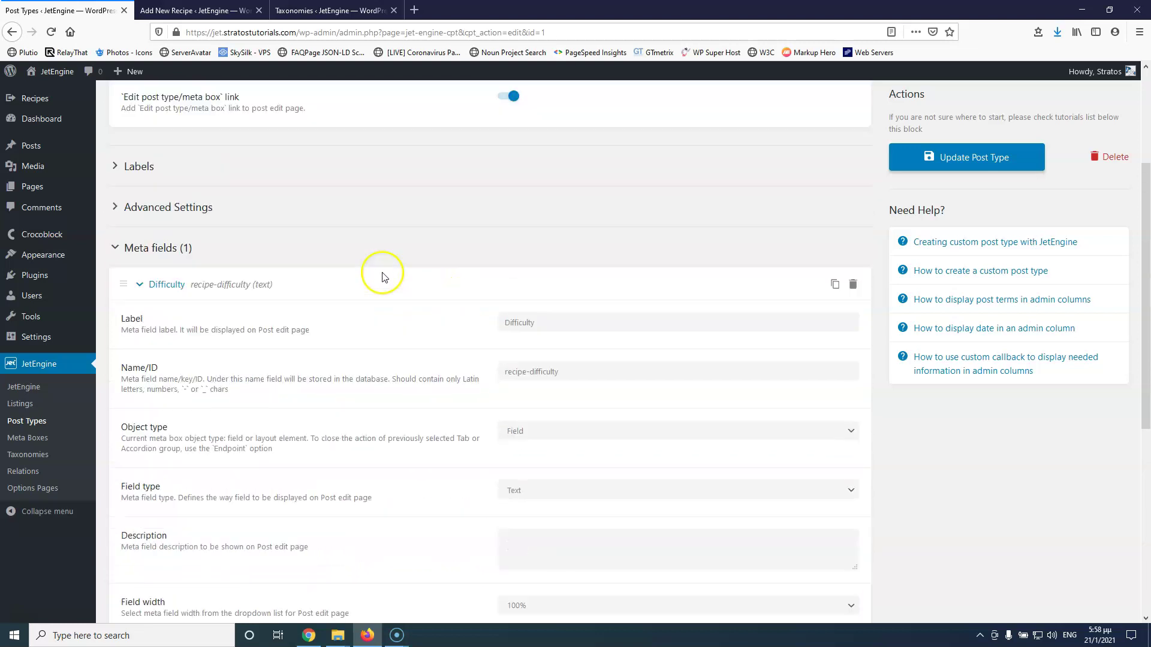
{"action": "scroll", "coordinate": [380, 275], "scroll_direction": "down", "scroll_amount": 2}
{"action": "left_click", "coordinate": [954, 159]}
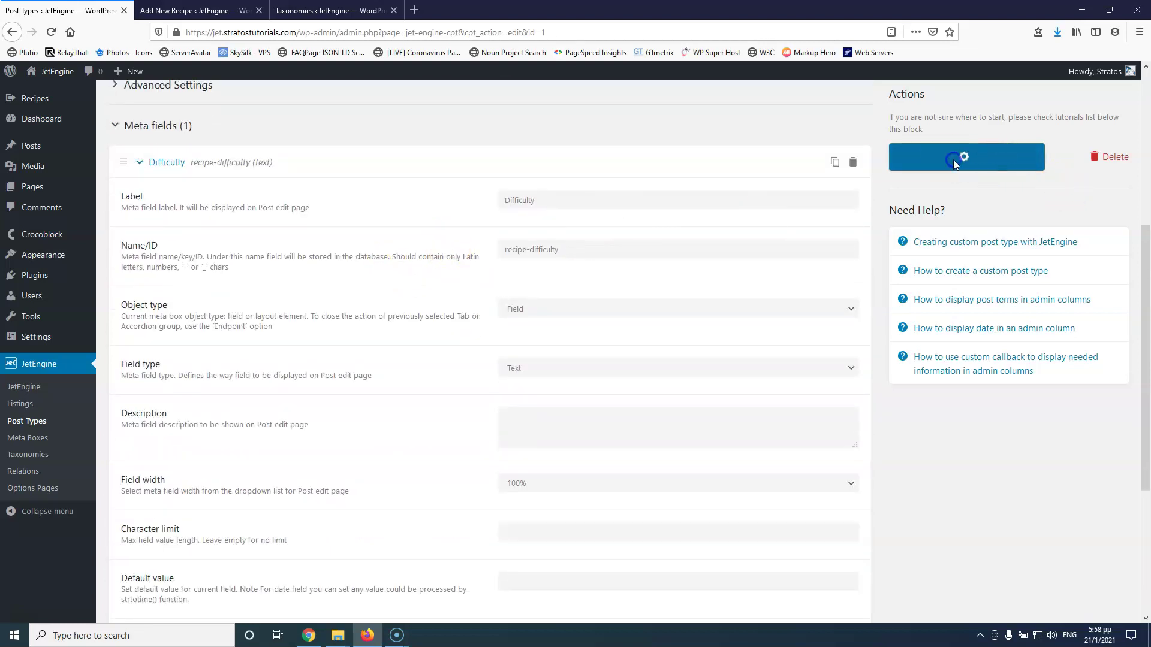
Reload the new recipe page and enter the sample text "dtdtgdgdrrgddrrgr" in its Difficulty field
{"action": "left_click", "coordinate": [217, 12]}
{"action": "left_click", "coordinate": [52, 32]}
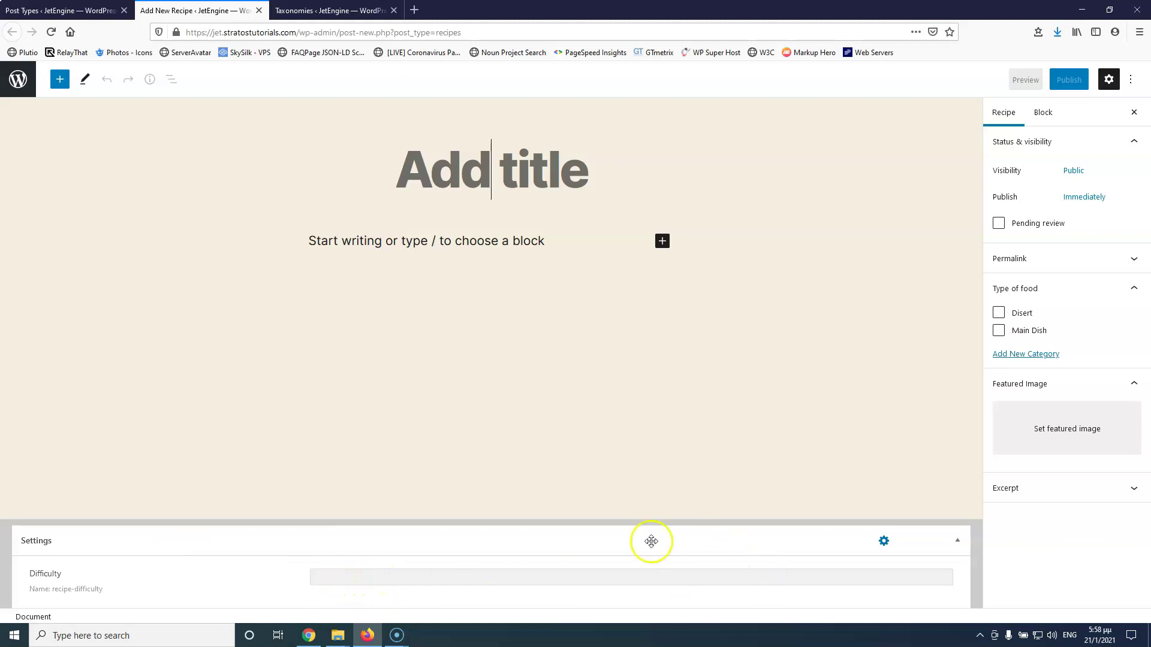
{"action": "left_click", "coordinate": [342, 580]}
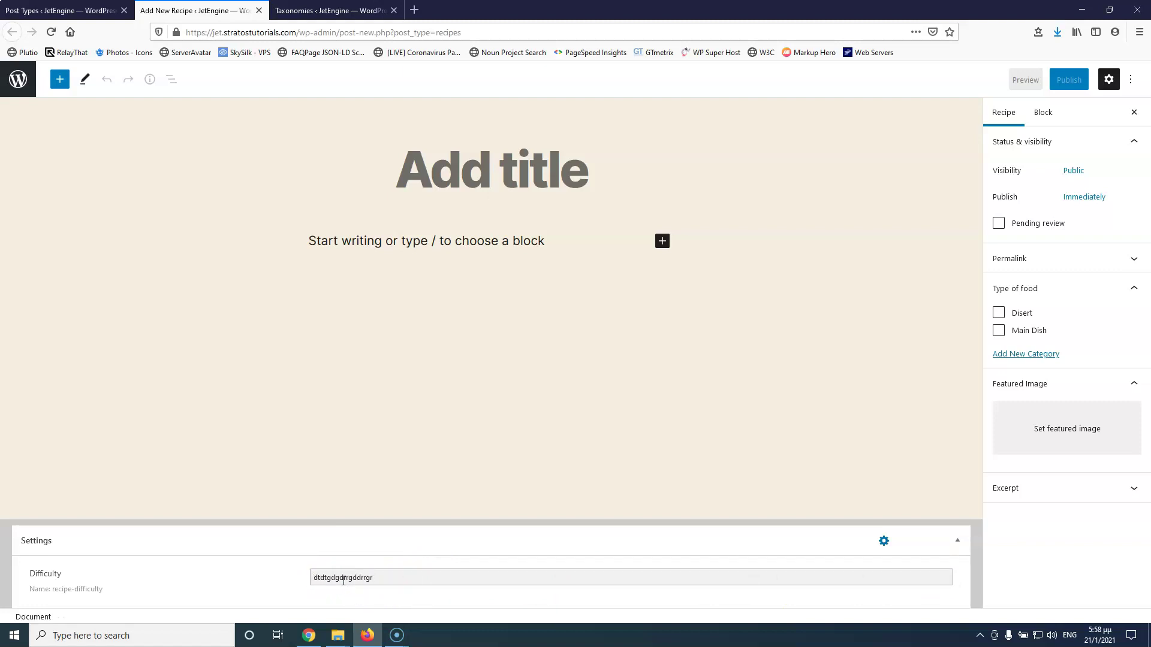
{"action": "left_click", "coordinate": [418, 400]}
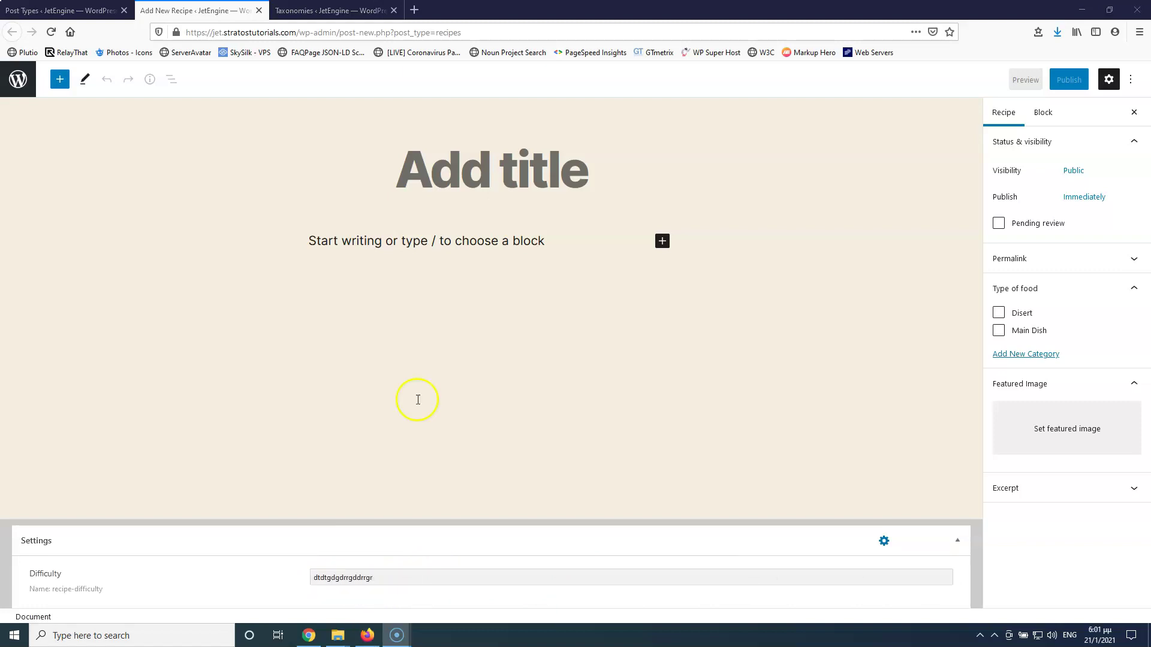
Open the post type editor from the recipe's Settings meta box in a separate tab and switch to it
{"action": "middle_click", "coordinate": [885, 542]}
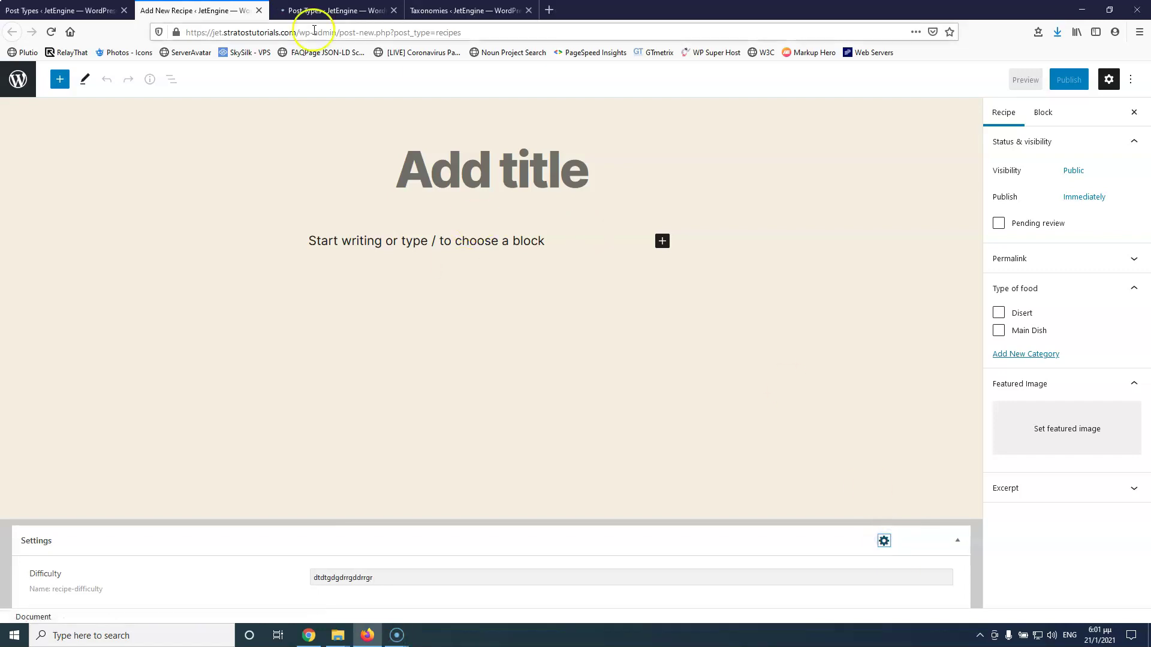
{"action": "left_click", "coordinate": [323, 10]}
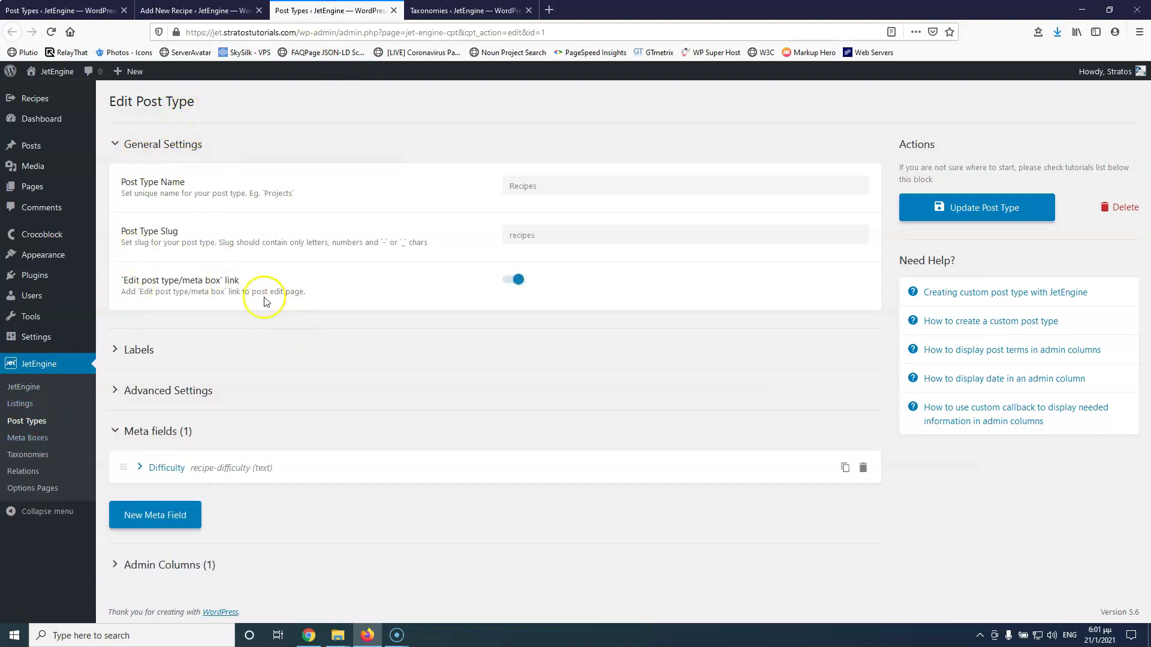
Turn off the 'Edit post type/meta box' link for Recipes, update the post type and check the Settings box on the reloaded new recipe page
{"action": "left_click", "coordinate": [509, 280]}
{"action": "left_click", "coordinate": [971, 216]}
{"action": "left_click", "coordinate": [192, 10]}
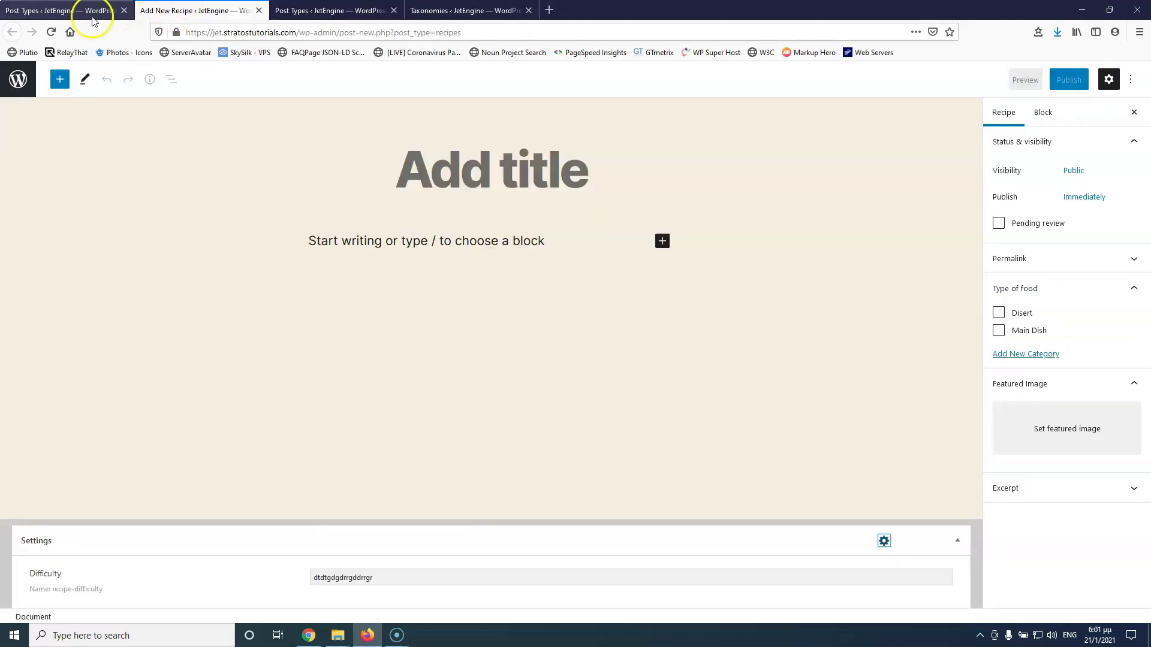
{"action": "left_click", "coordinate": [51, 32]}
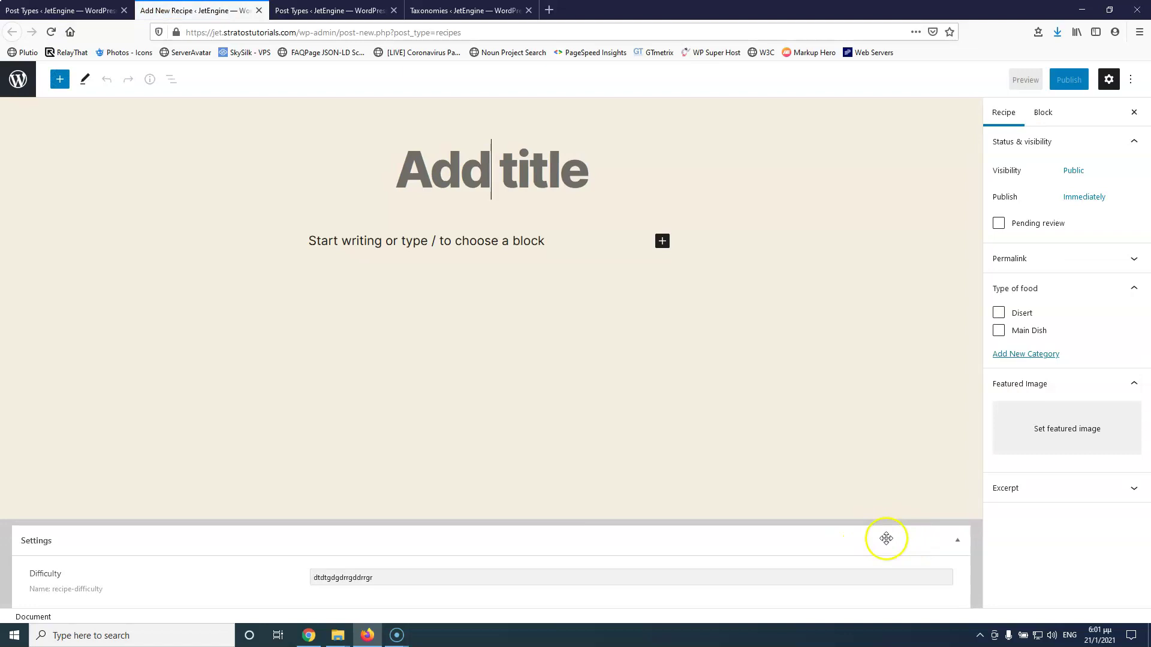
{"action": "left_click", "coordinate": [400, 576]}
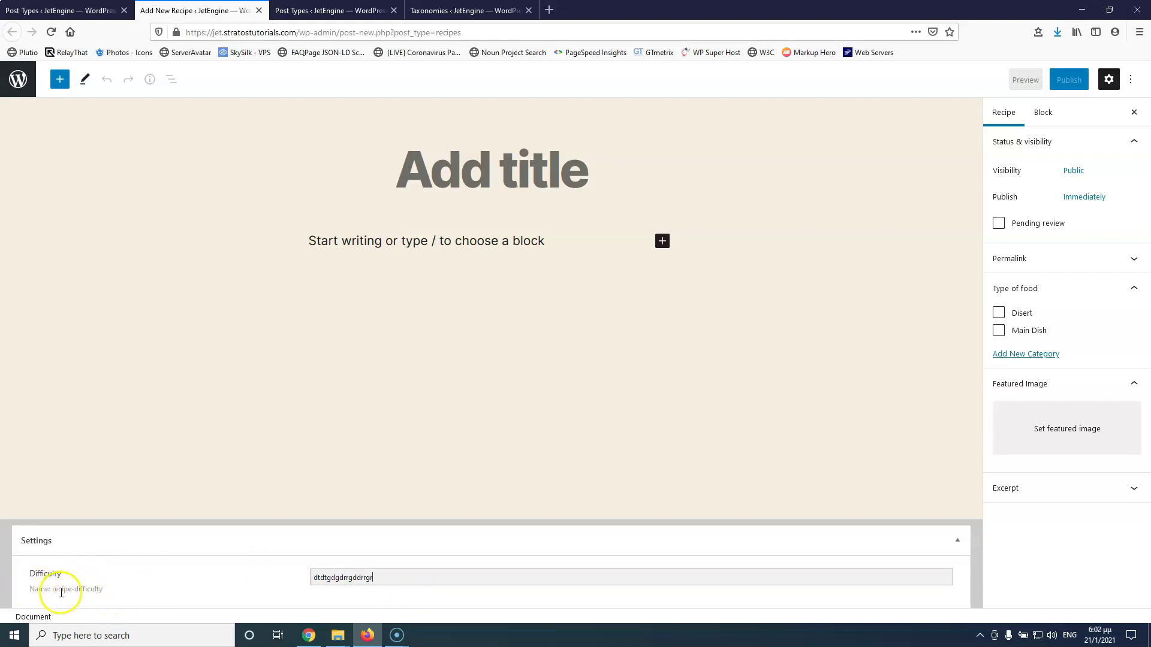
{"action": "left_click_drag", "start_coordinate": [52, 589], "coordinate": [109, 592]}
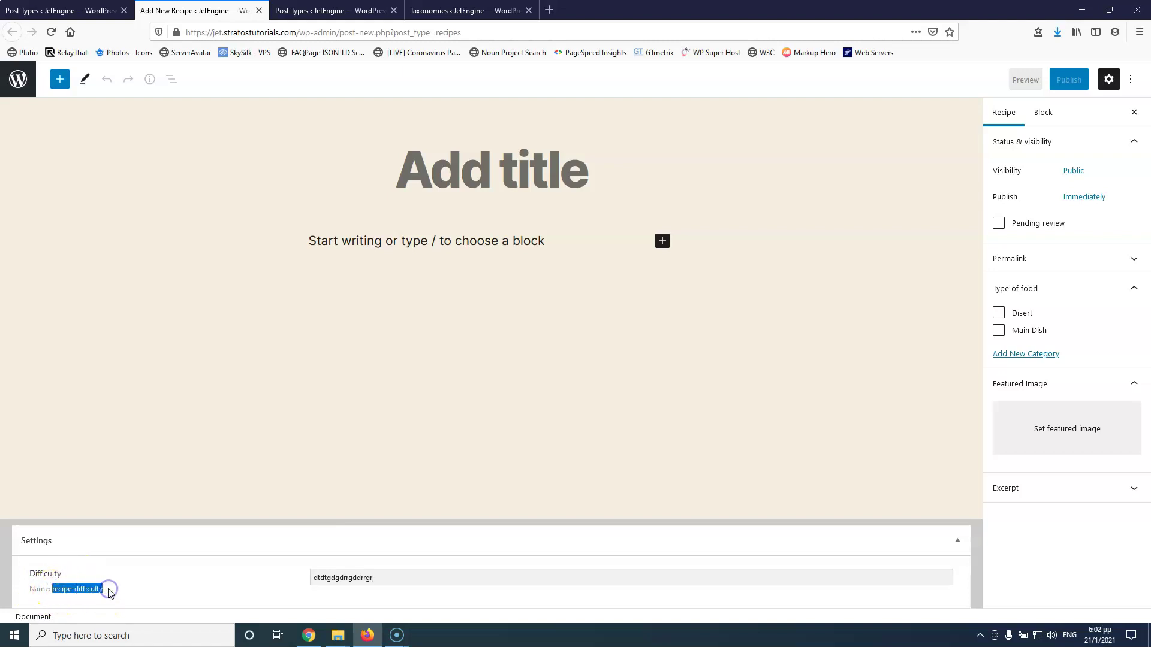
Set the Difficulty meta field's width to 25%, update the post type and reload the new recipe page
{"action": "left_click", "coordinate": [80, 8]}
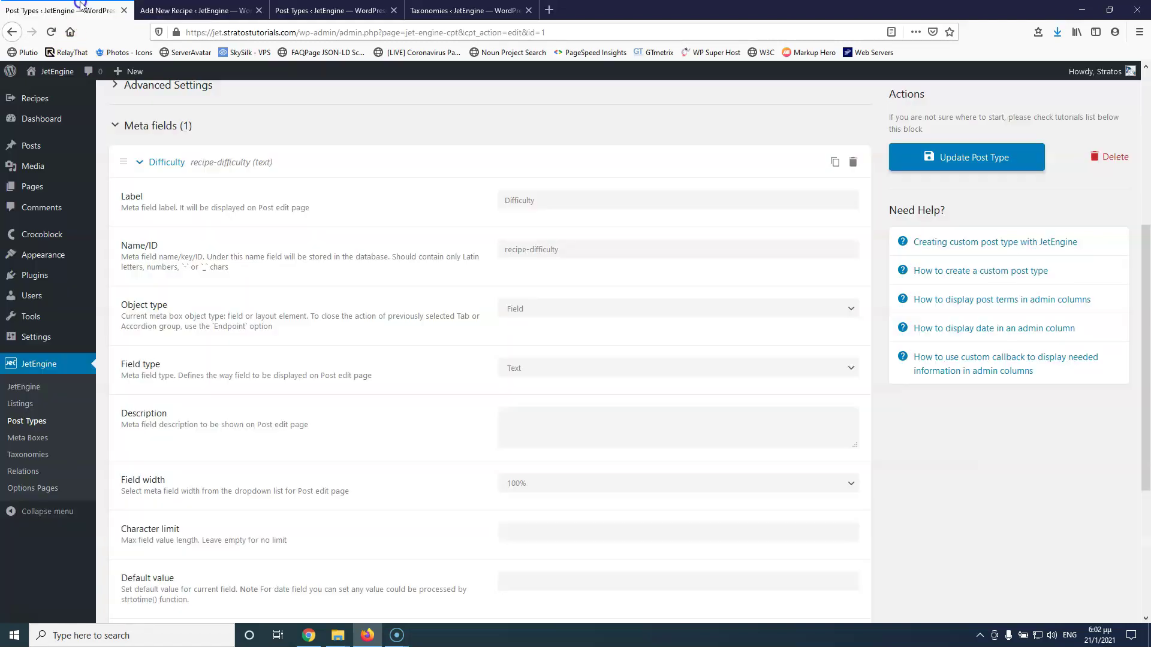
{"action": "left_click", "coordinate": [555, 484]}
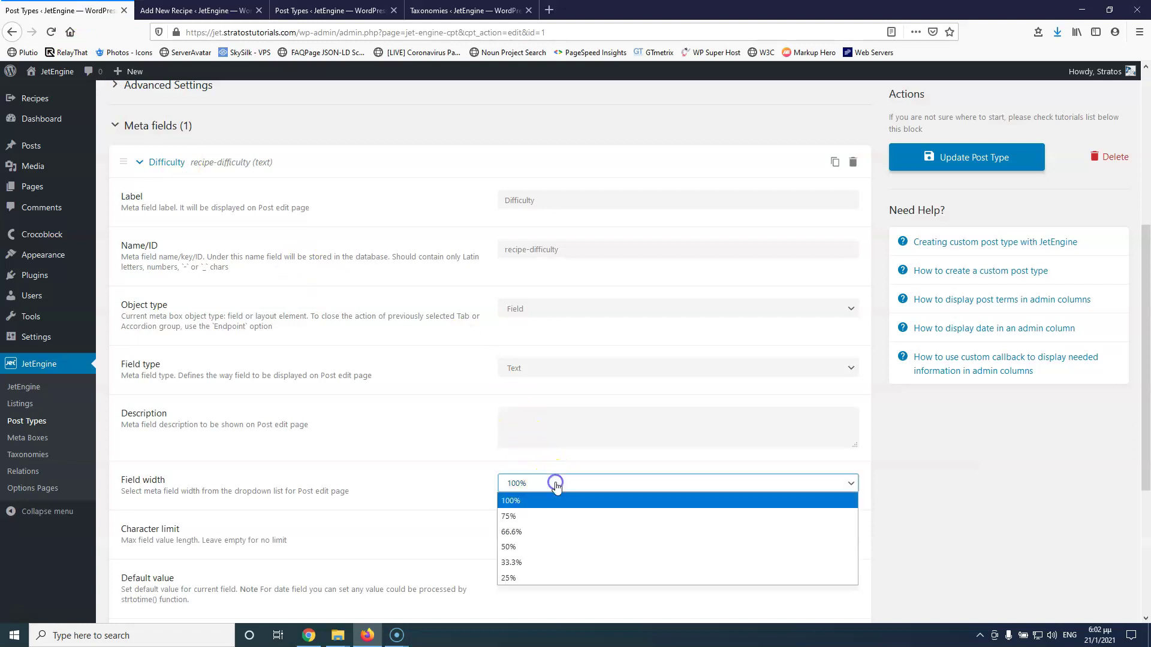
{"action": "left_click", "coordinate": [538, 578]}
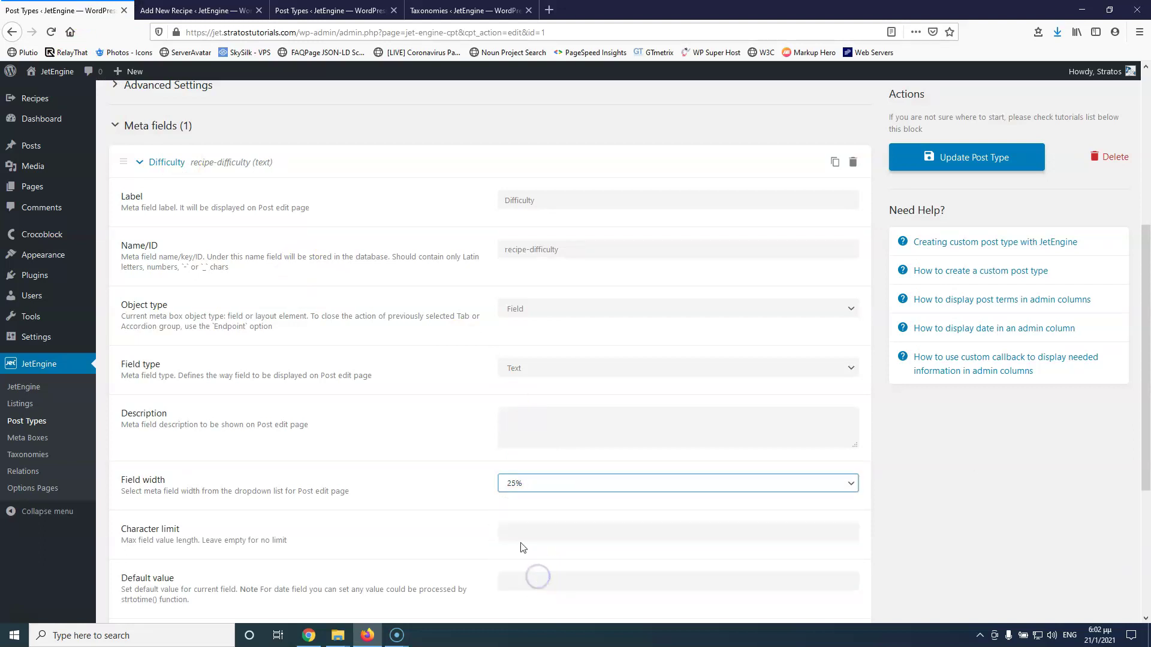
{"action": "left_click", "coordinate": [987, 155]}
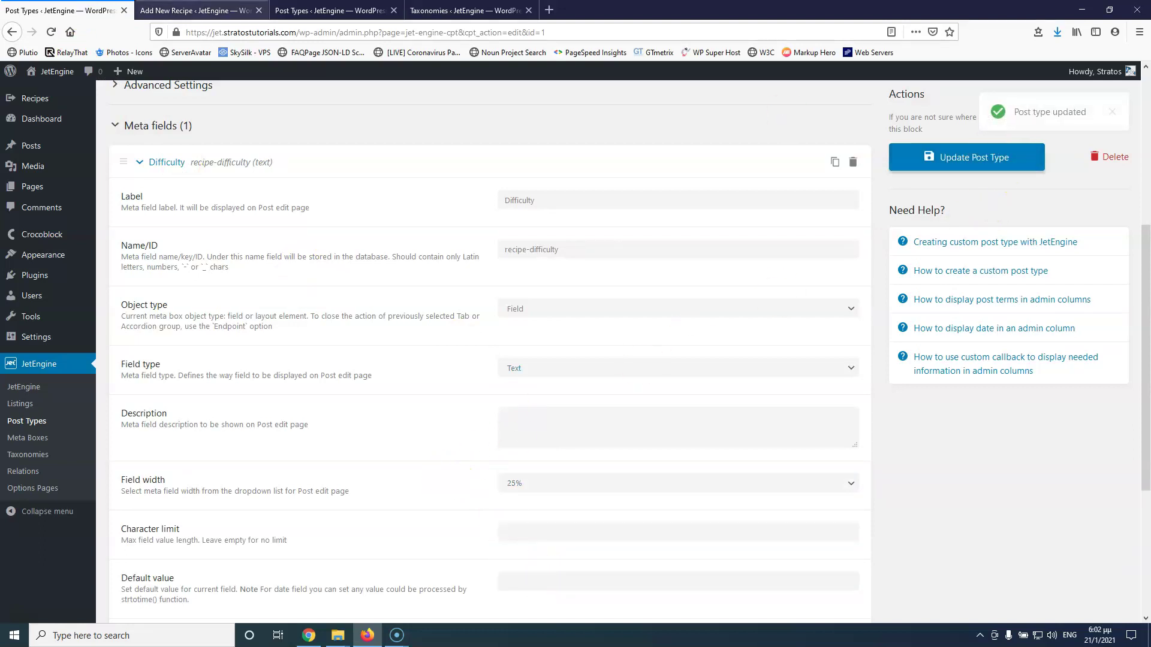
{"action": "left_click", "coordinate": [187, 10]}
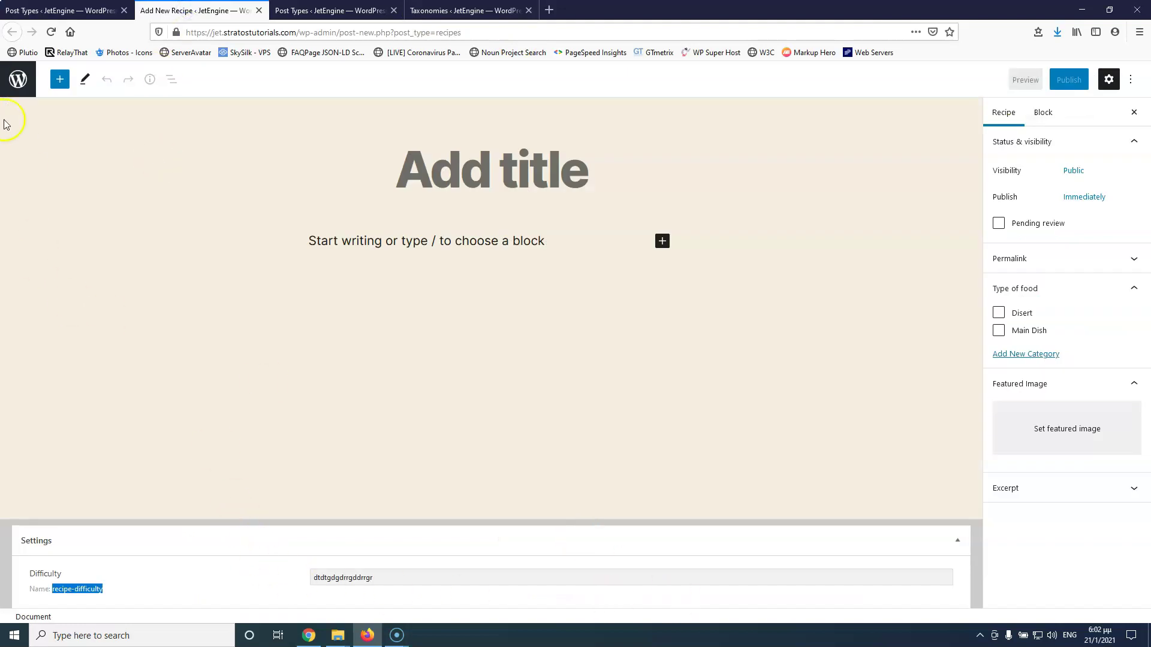
{"action": "left_click", "coordinate": [50, 32]}
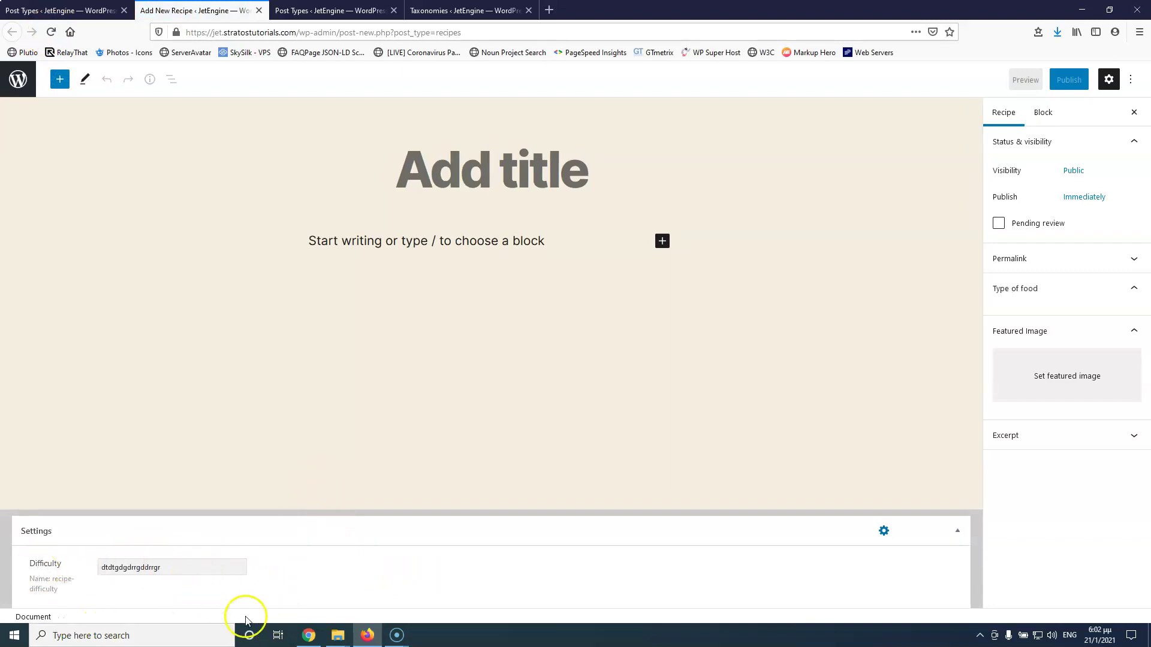
Return to the Recipes post type editor and change the Difficulty meta field's type to Select
{"action": "left_click", "coordinate": [60, 10]}
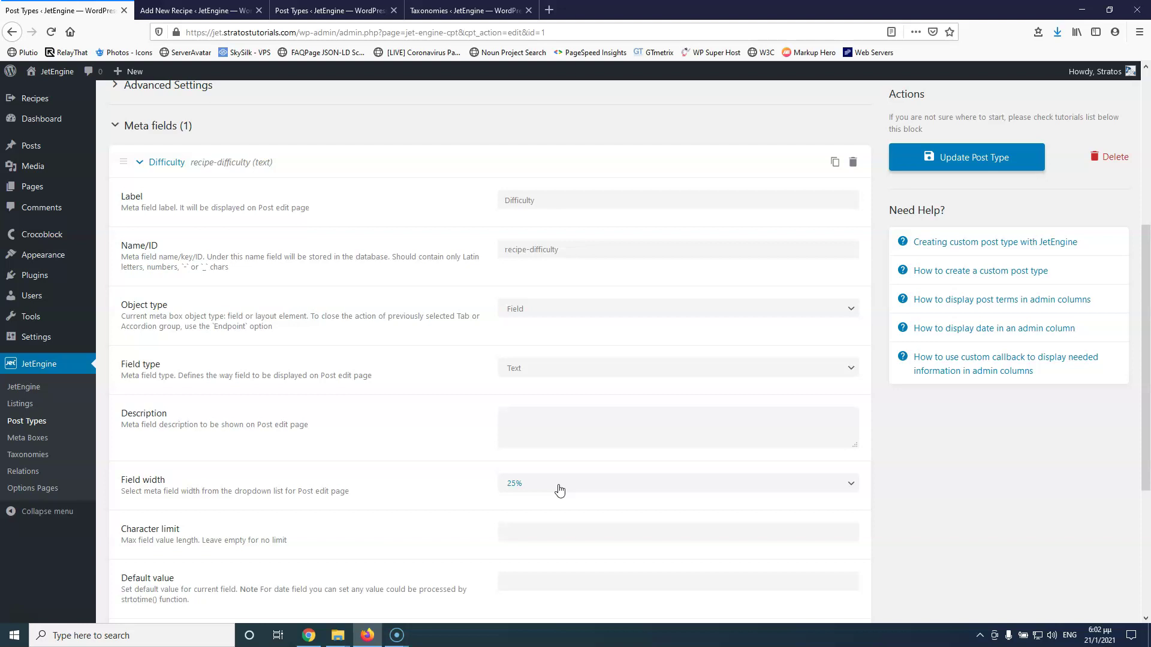
{"action": "scroll", "coordinate": [532, 497], "scroll_direction": "down", "scroll_amount": 2}
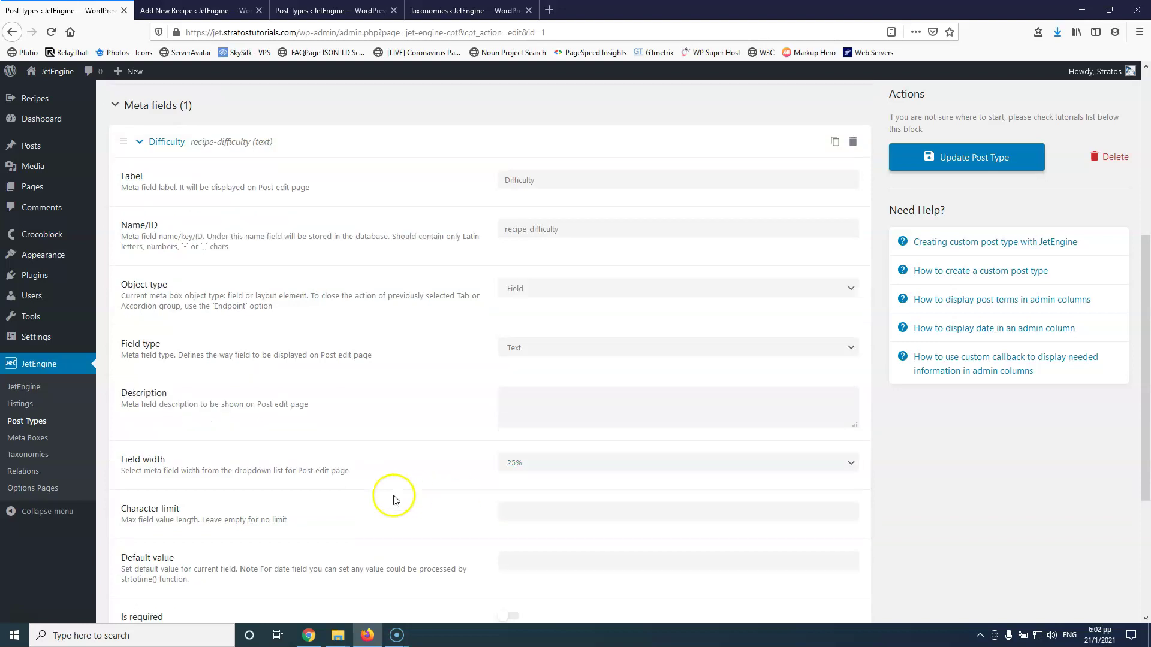
{"action": "scroll", "coordinate": [483, 449], "scroll_direction": "up", "scroll_amount": 3}
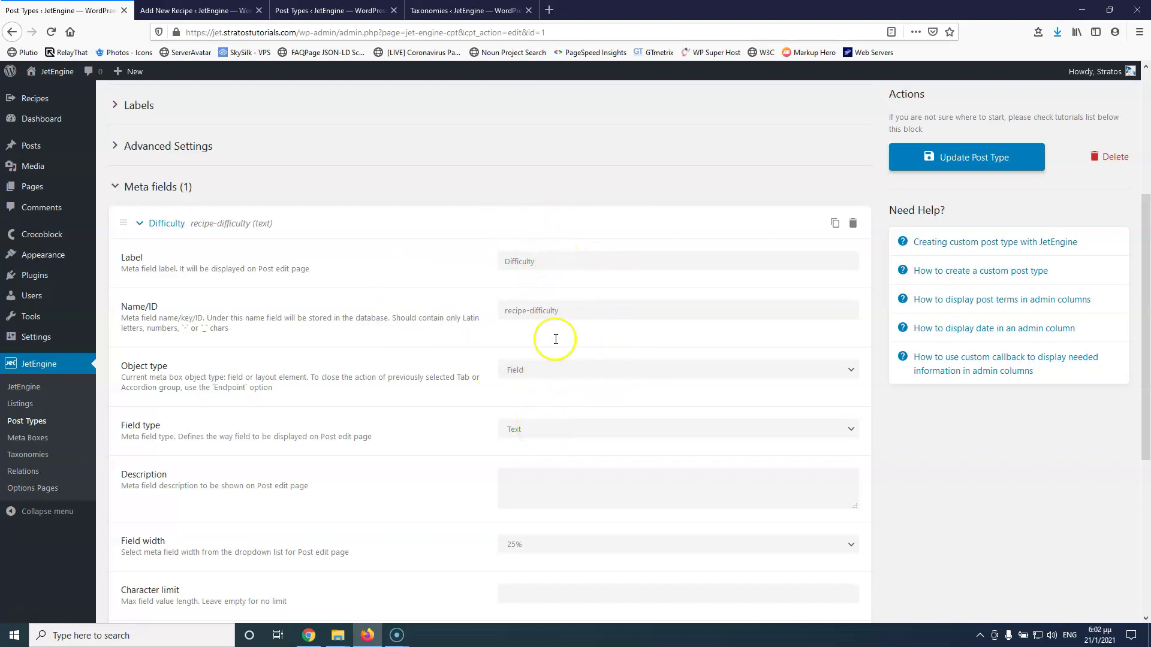
{"action": "left_click", "coordinate": [535, 434]}
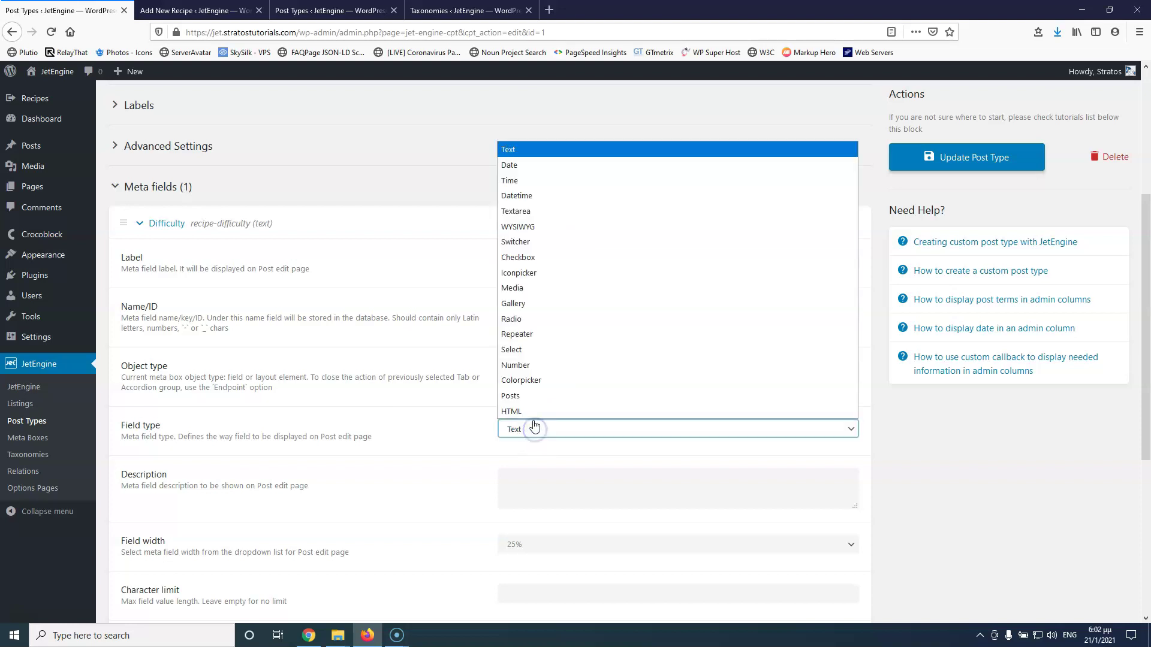
{"action": "left_click", "coordinate": [539, 350]}
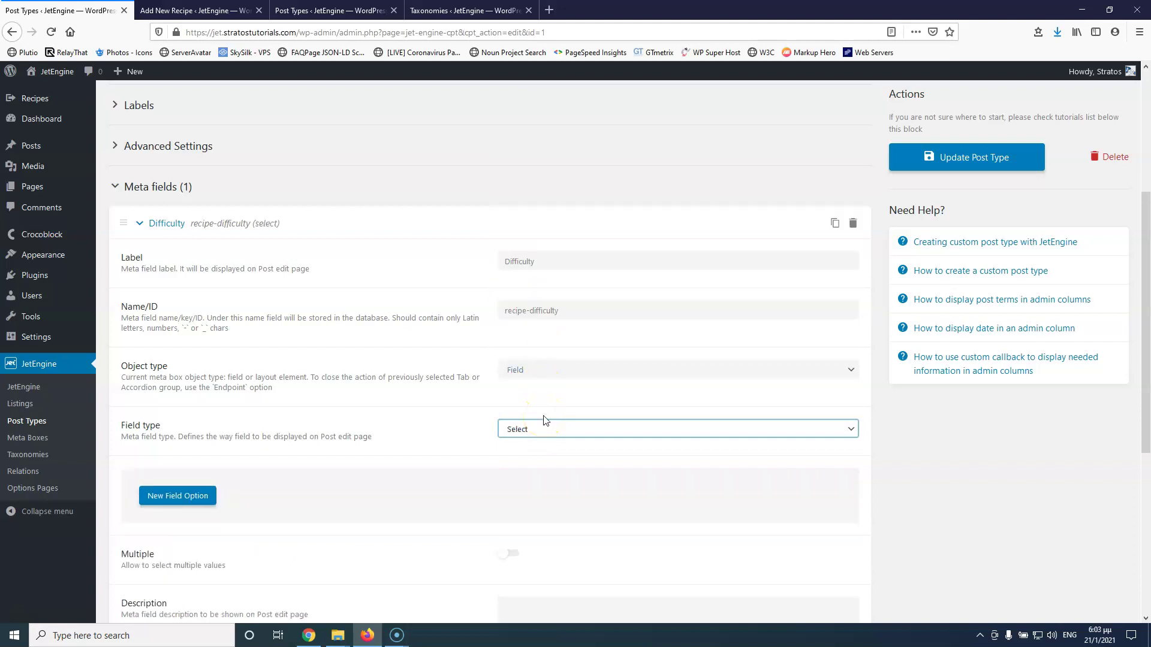
{"action": "left_click", "coordinate": [178, 496]}
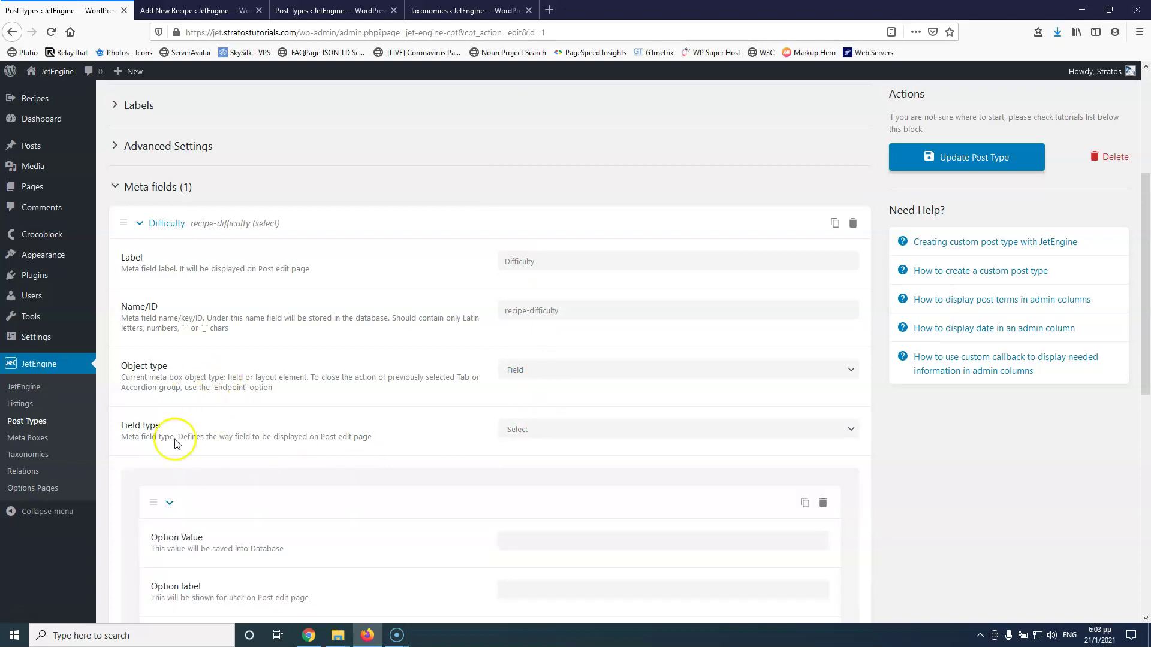
{"action": "left_click", "coordinate": [823, 503]}
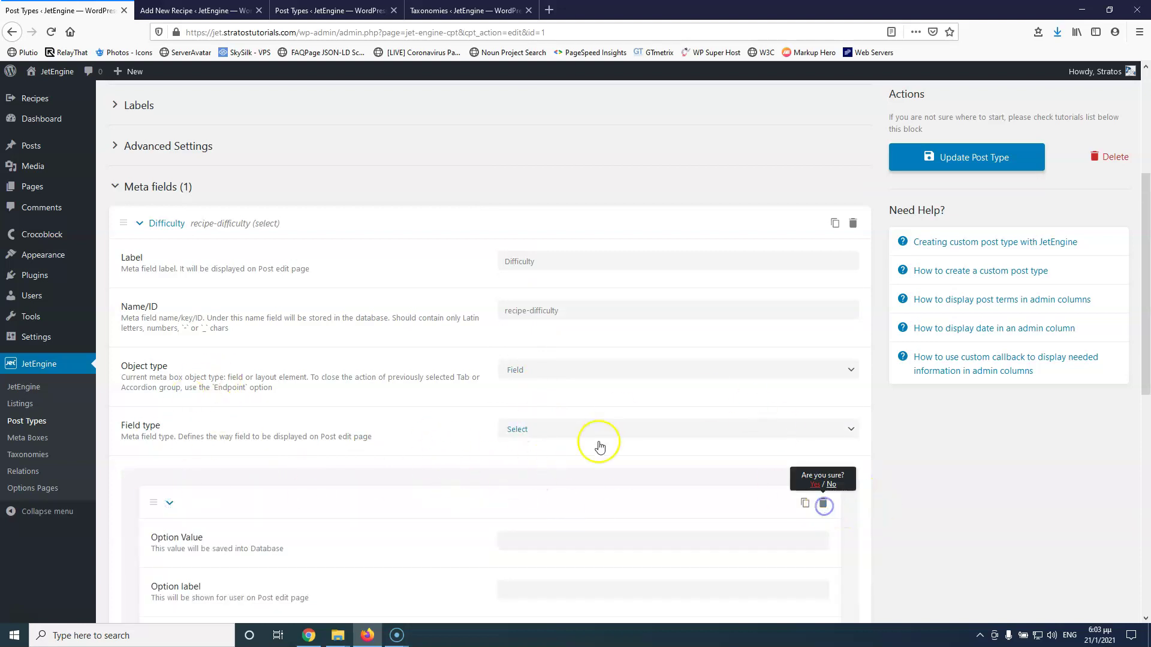
{"action": "left_click", "coordinate": [815, 485]}
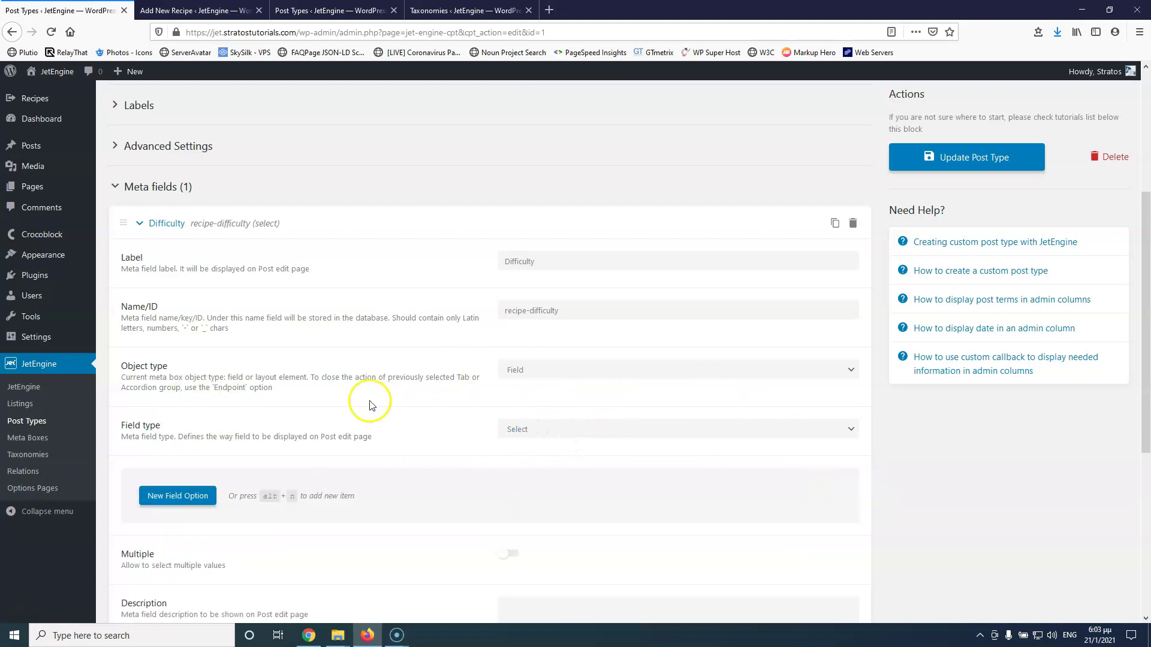
Add a field option to the Difficulty select field with the value "Easy" and the label "easy"
{"action": "scroll", "coordinate": [370, 406], "scroll_direction": "down", "scroll_amount": 2}
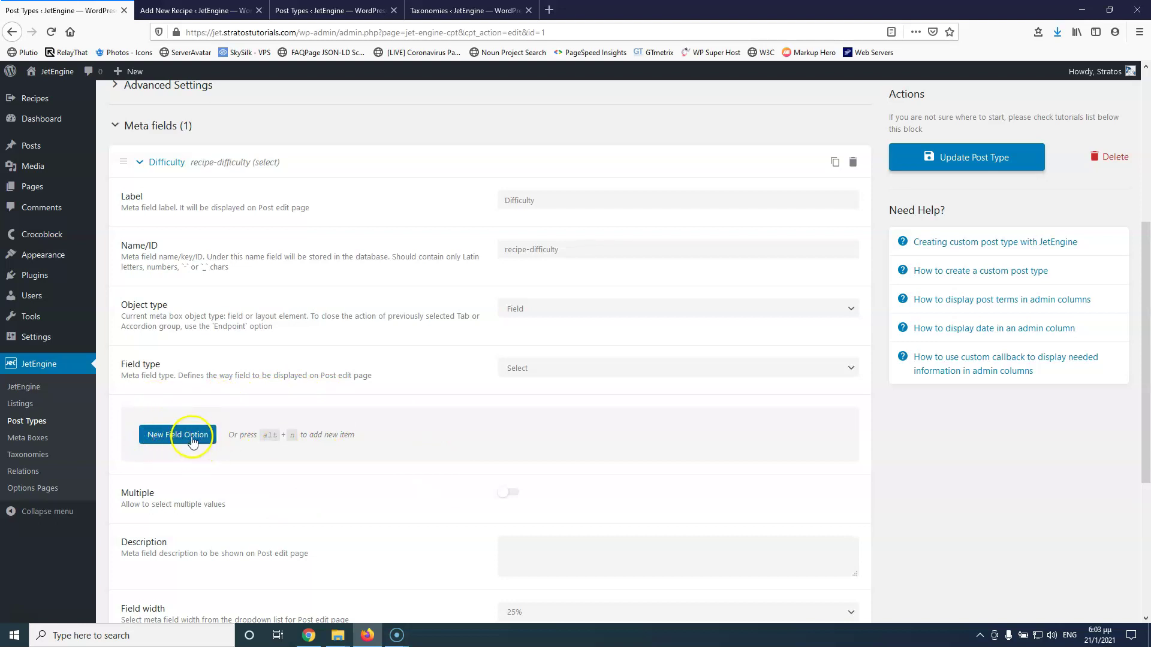
{"action": "left_click", "coordinate": [170, 436]}
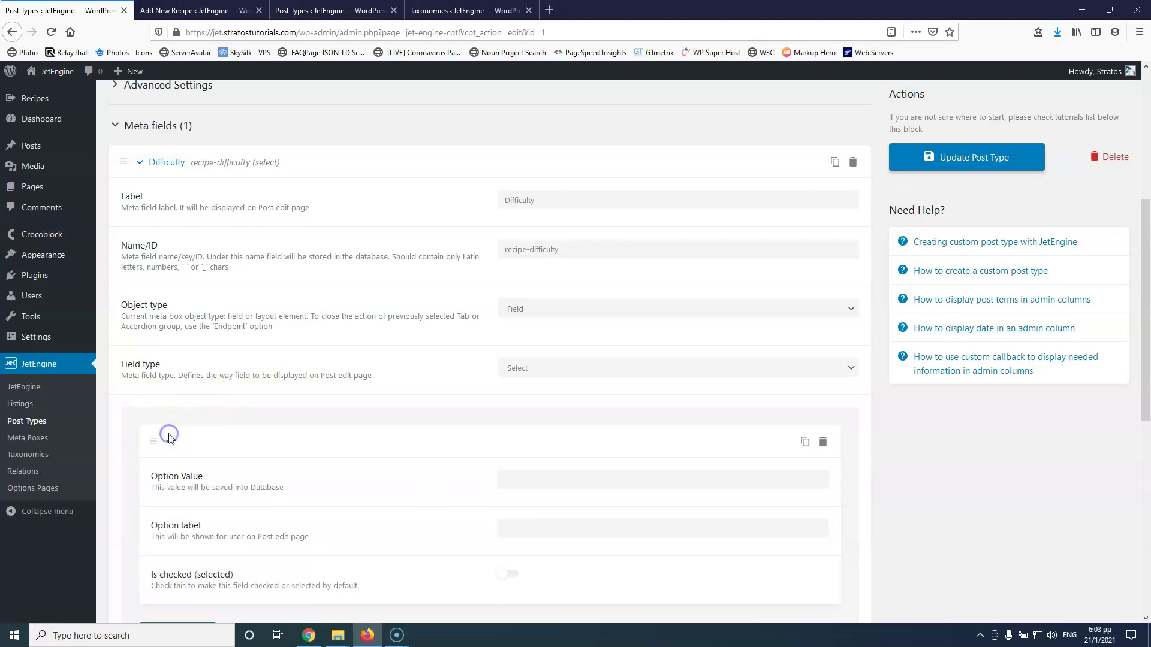
{"action": "scroll", "coordinate": [492, 462], "scroll_direction": "down", "scroll_amount": 1}
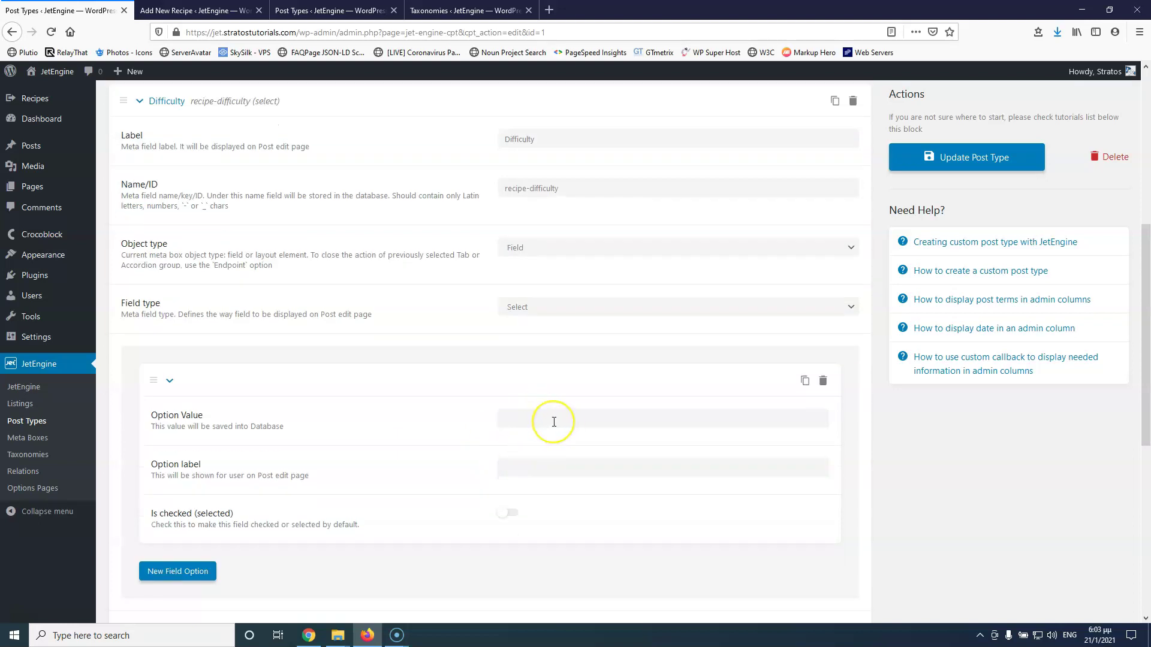
{"action": "left_click", "coordinate": [553, 422]}
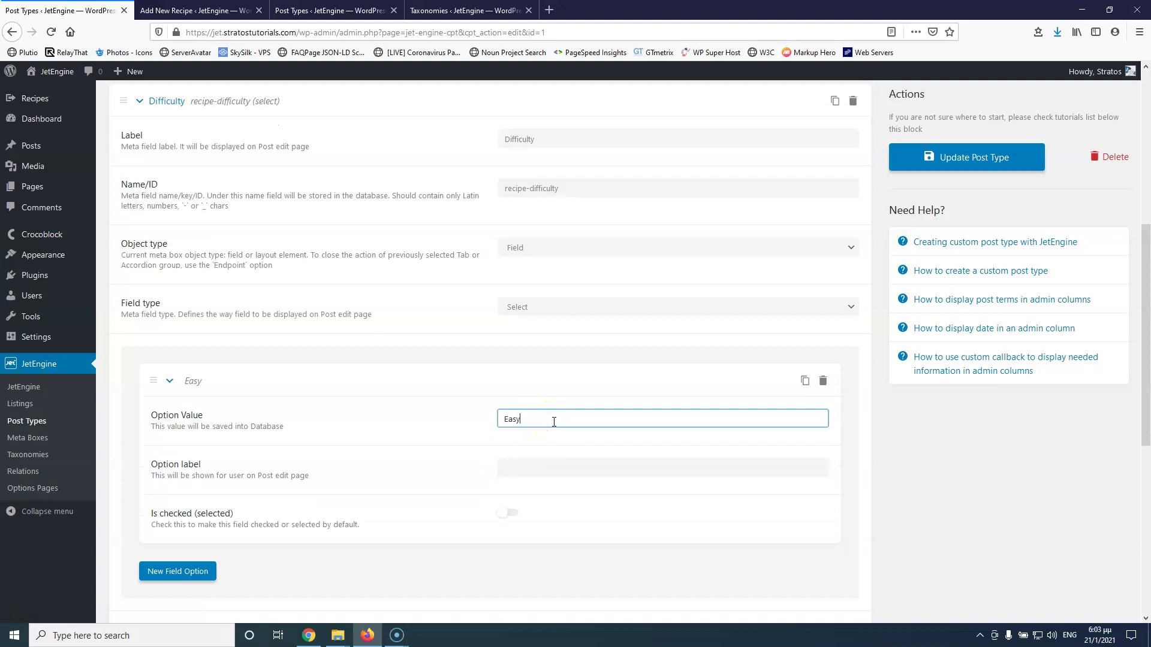
{"action": "left_click", "coordinate": [581, 470]}
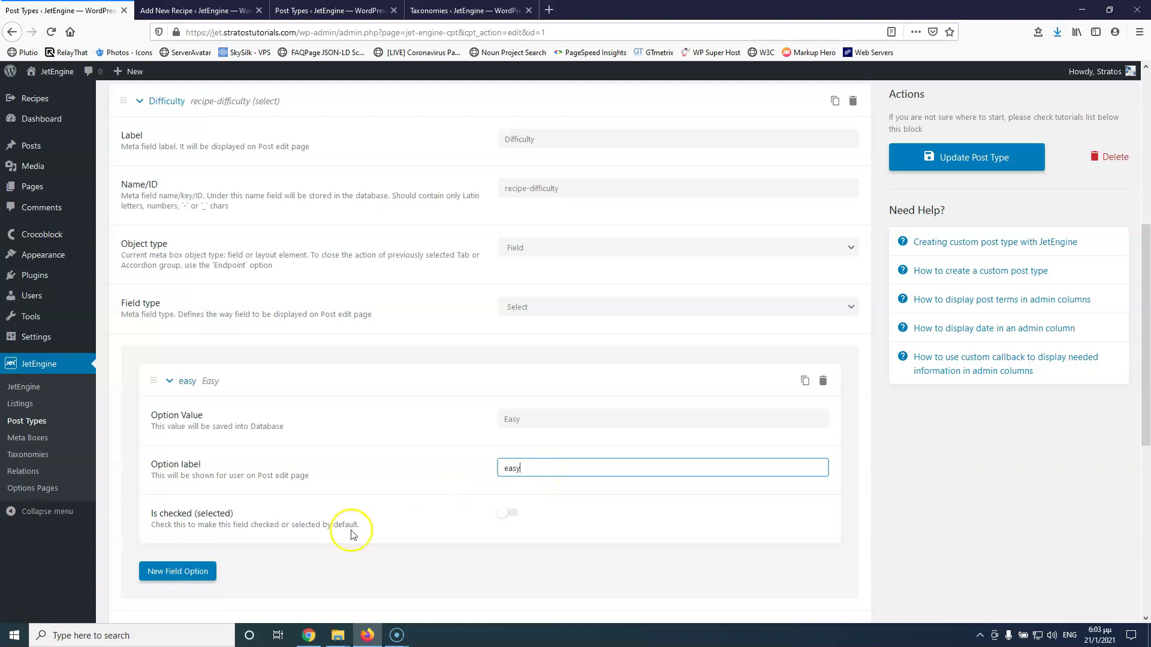
{"action": "left_click", "coordinate": [29, 623]}
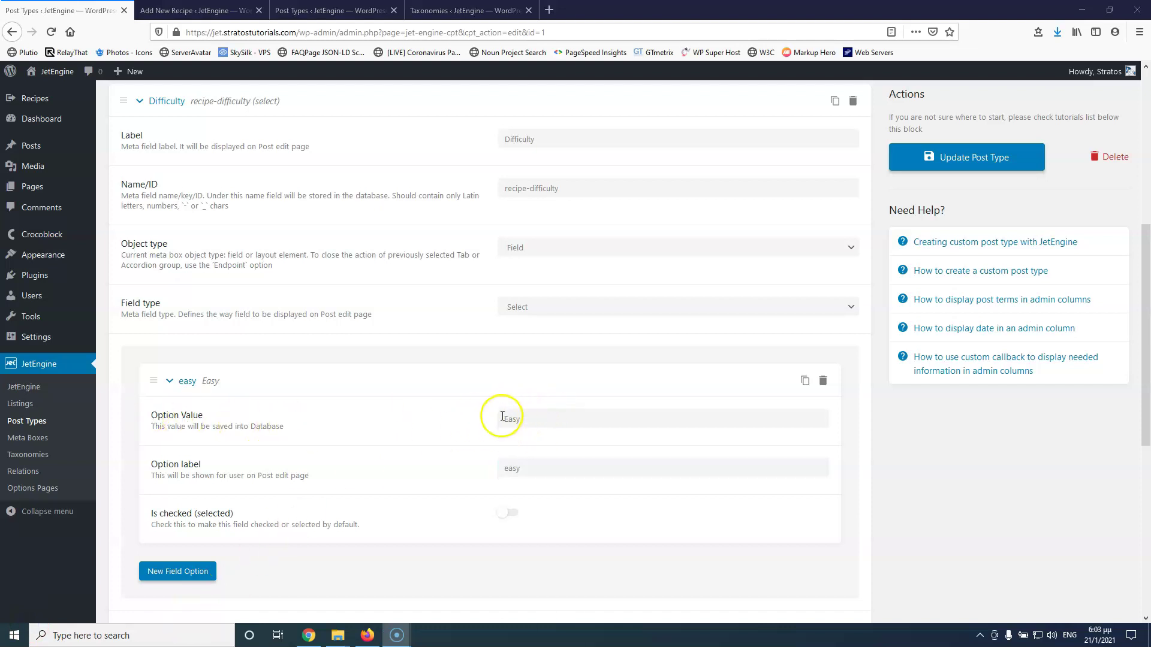
Capitalize the first option's label as "Easy" and make this option selected by default
{"action": "left_click", "coordinate": [508, 468]}
{"action": "left_click_drag", "start_coordinate": [509, 467], "coordinate": [503, 468]}
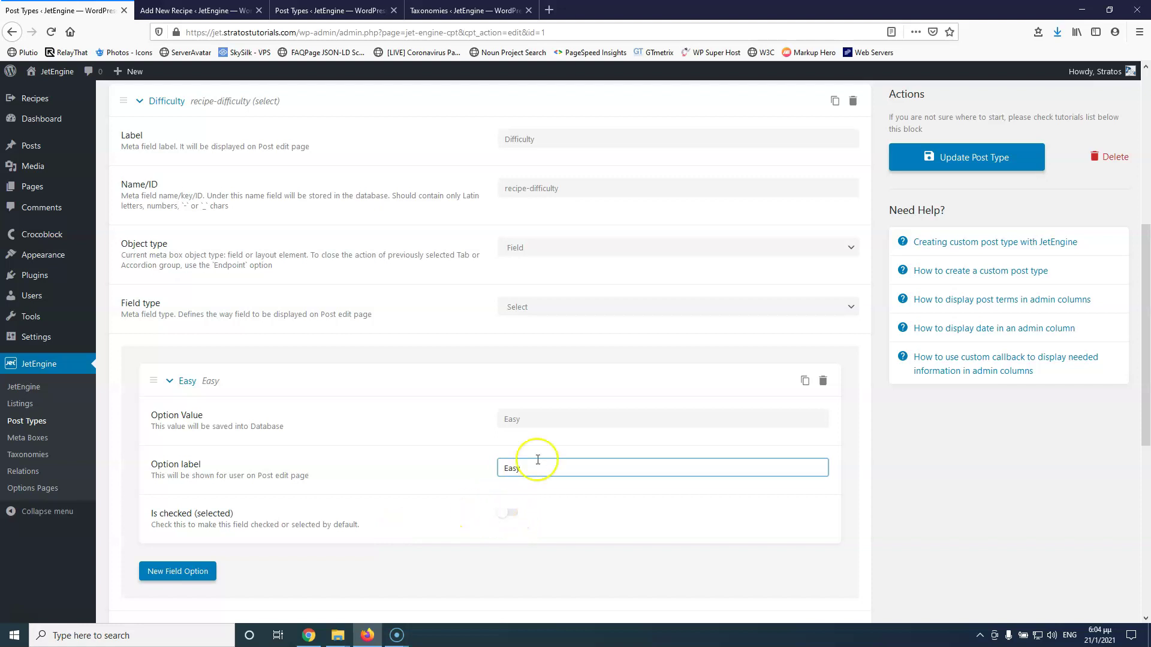
{"action": "left_click", "coordinate": [512, 517]}
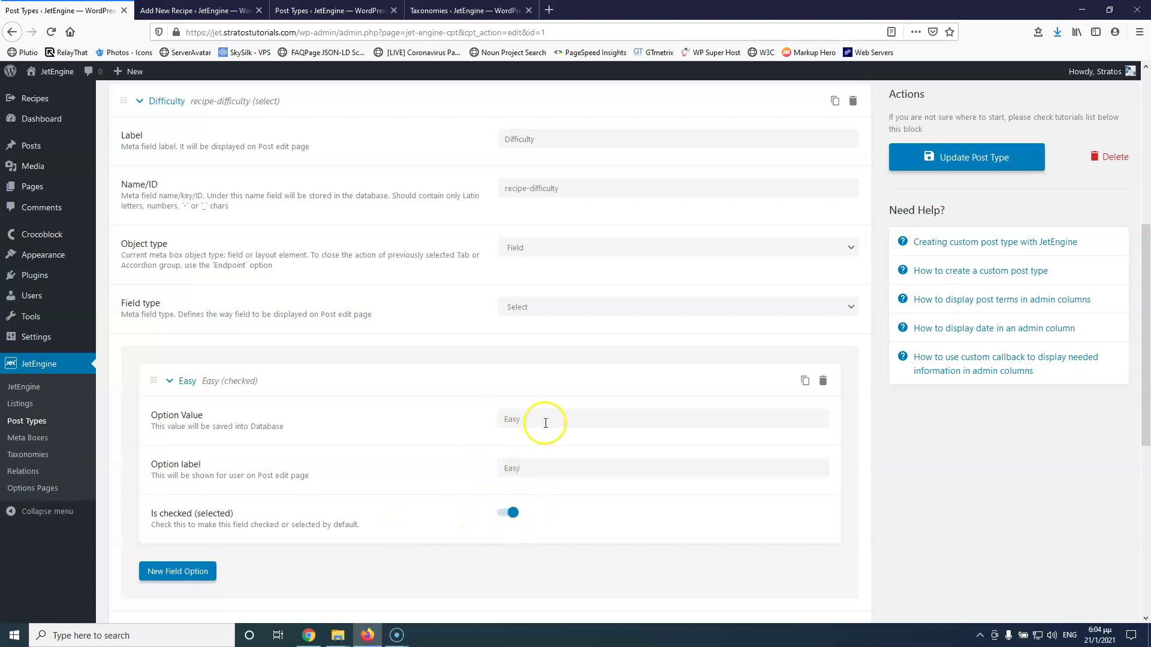
Add a second field option to Difficulty with "Medium" as both value and label
{"action": "scroll", "coordinate": [462, 459], "scroll_direction": "down", "scroll_amount": 2}
{"action": "left_click", "coordinate": [181, 450]}
{"action": "scroll", "coordinate": [287, 473], "scroll_direction": "down", "scroll_amount": 2}
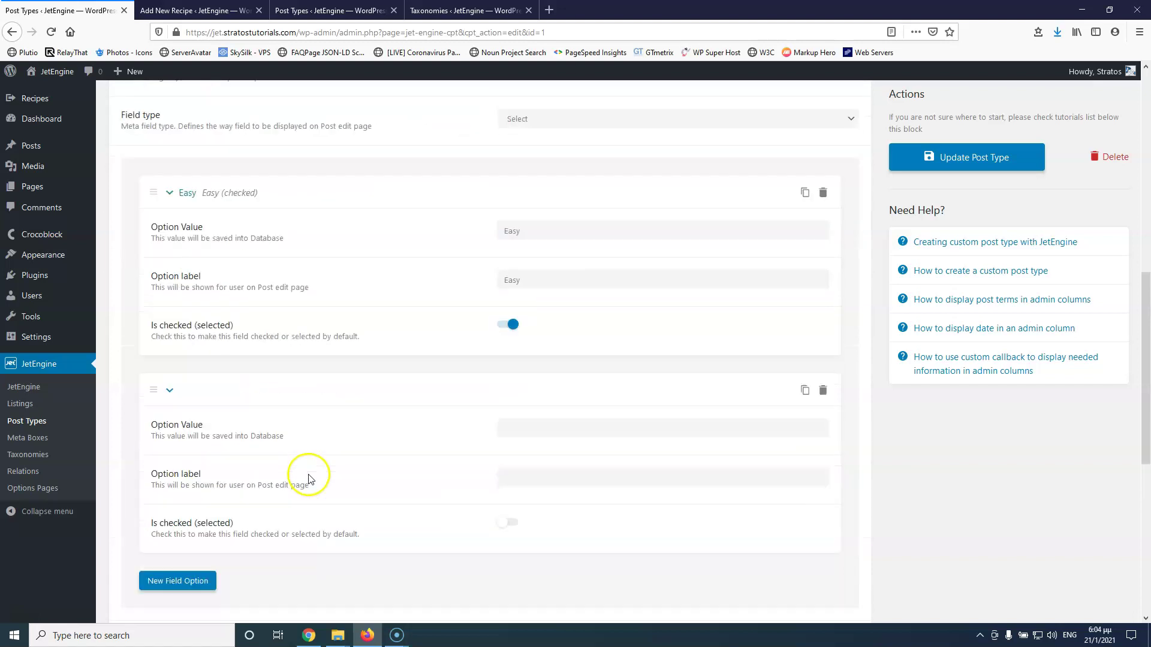
{"action": "left_click", "coordinate": [519, 370]}
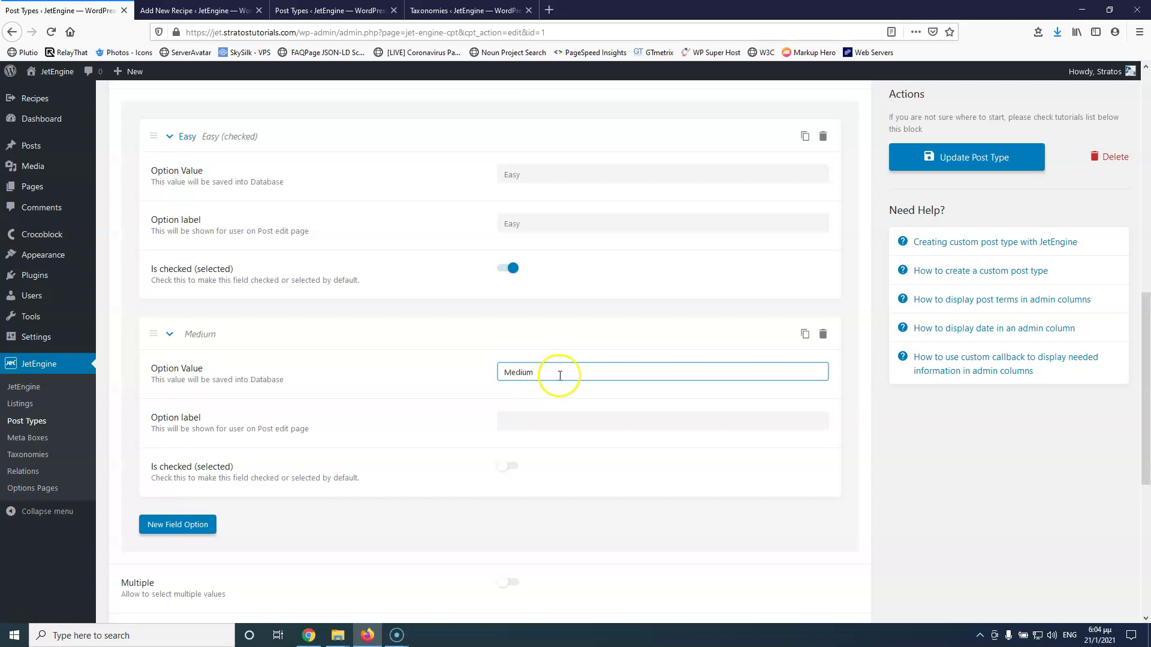
{"action": "left_click", "coordinate": [542, 422]}
{"action": "type", "text": "Medium"}
Add a third field option to Difficulty with "Difficult" as both value and label, and update the post type
{"action": "left_click", "coordinate": [187, 530]}
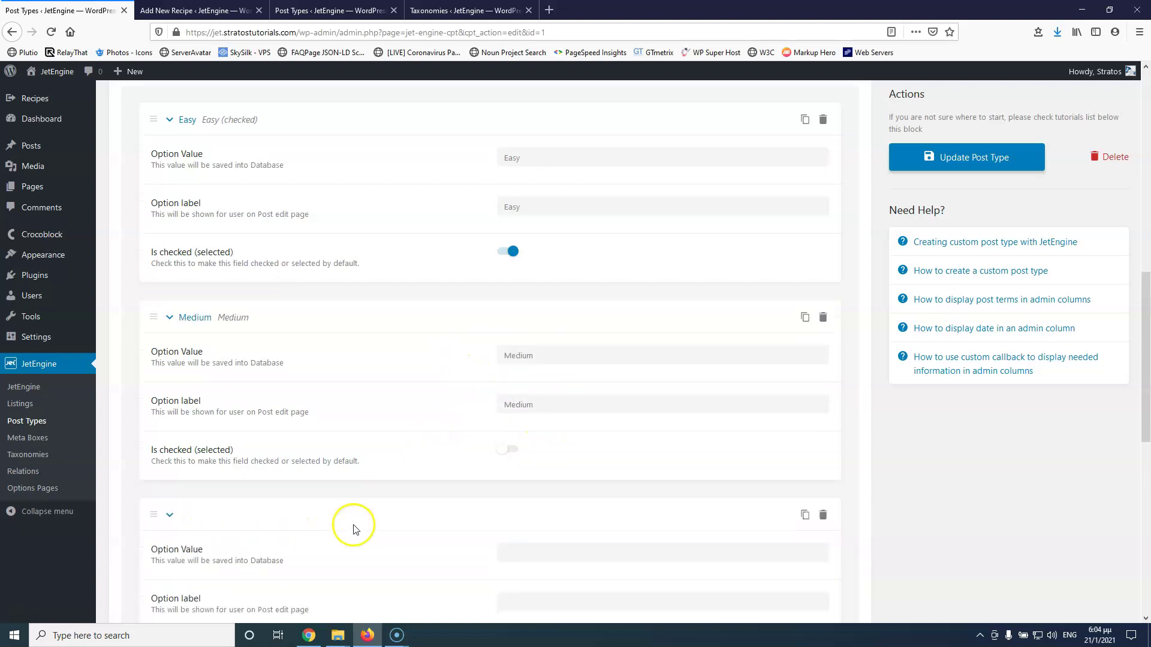
{"action": "scroll", "coordinate": [354, 524], "scroll_direction": "down", "scroll_amount": 2}
{"action": "left_click", "coordinate": [530, 448]}
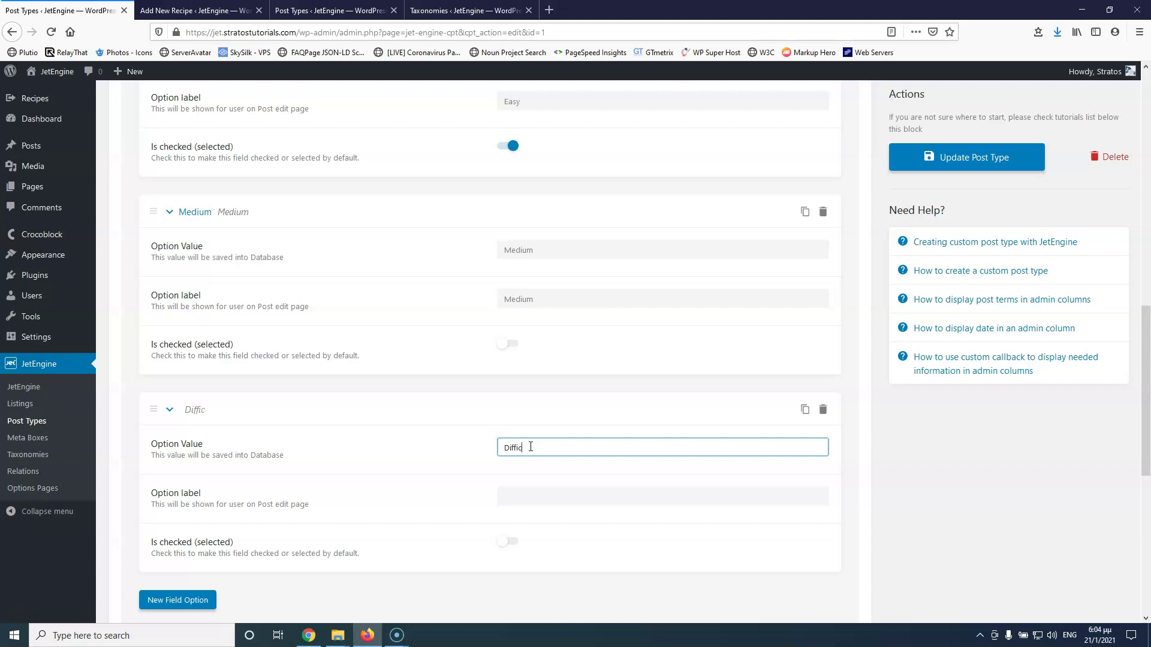
{"action": "left_click", "coordinate": [527, 497]}
{"action": "type", "text": "Difficult"}
{"action": "left_click", "coordinate": [973, 171]}
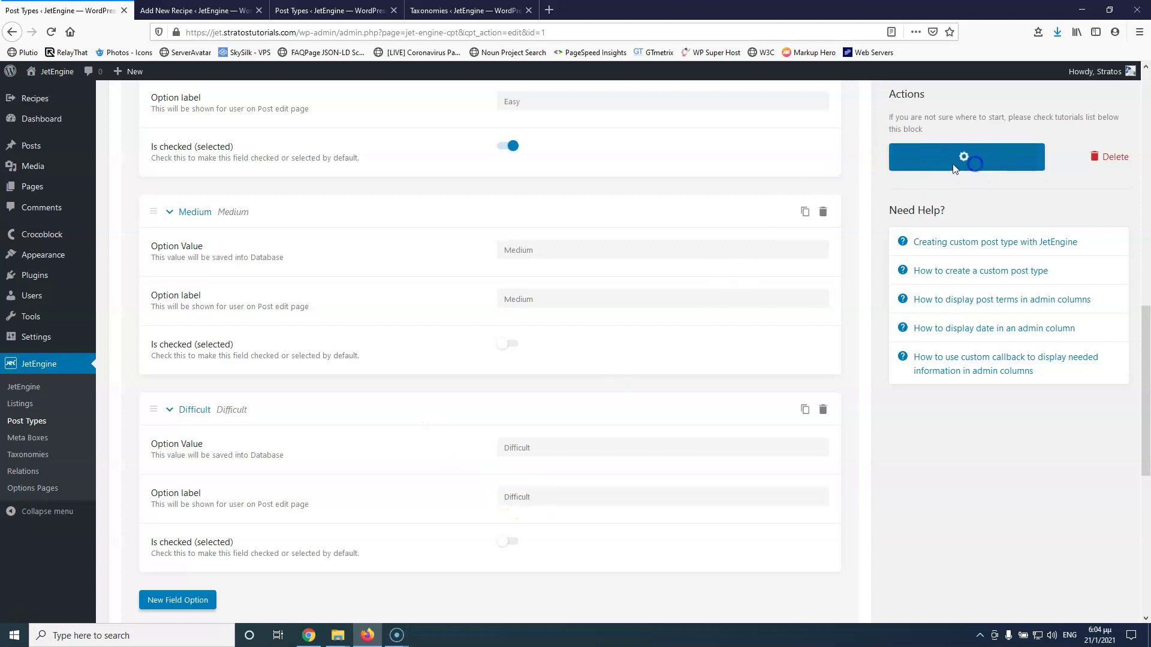
Reload the new recipe page and check the choices offered in its Difficulty field, leaving the default selection
{"action": "left_click", "coordinate": [206, 16]}
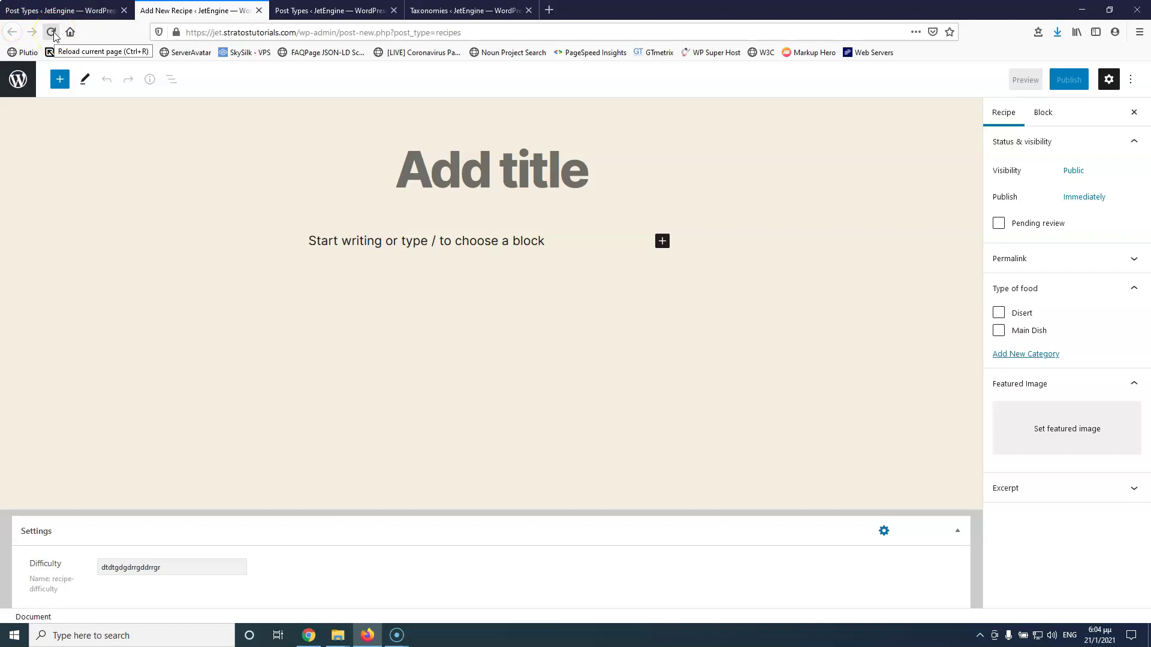
{"action": "left_click", "coordinate": [52, 34]}
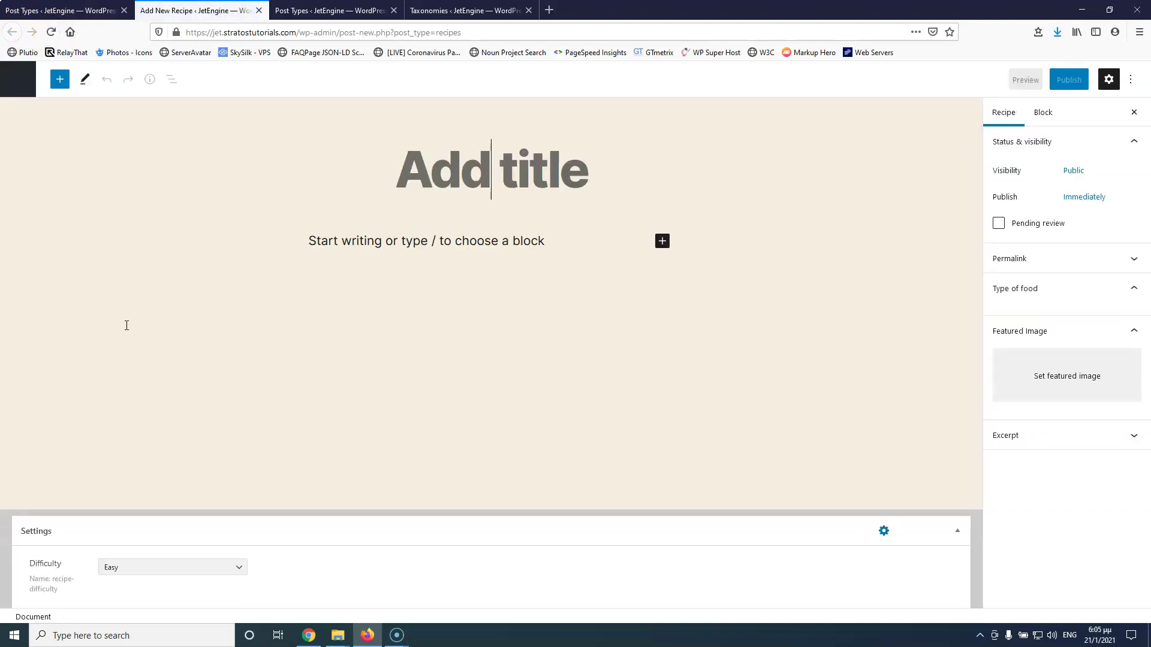
{"action": "left_click", "coordinate": [166, 570]}
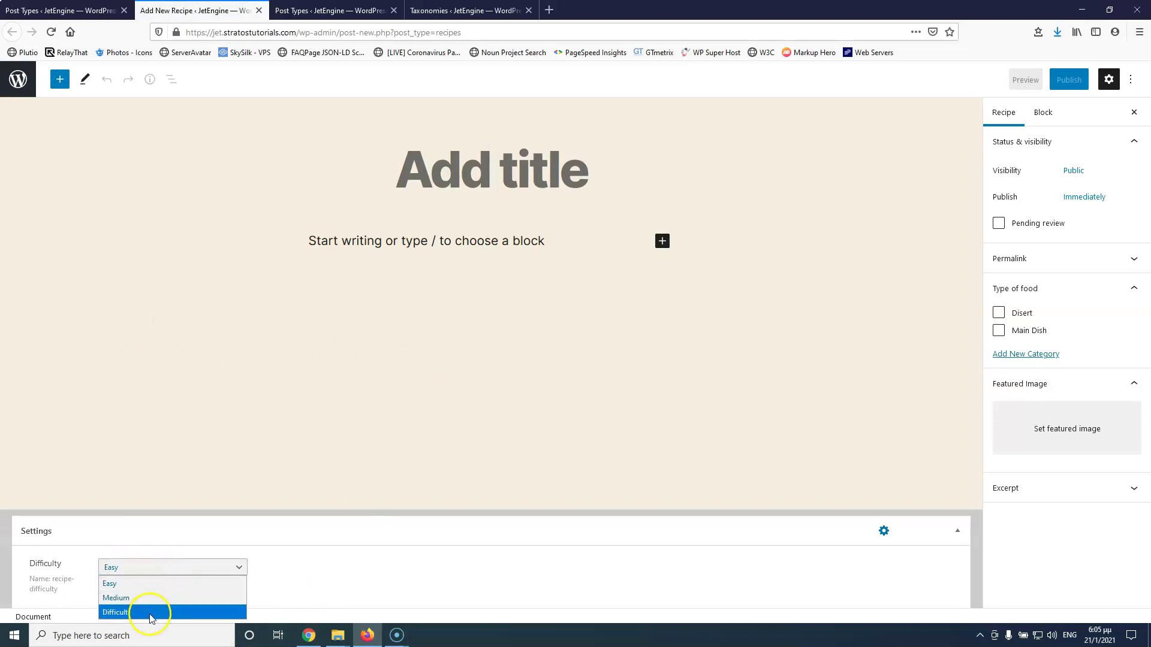
{"action": "left_click", "coordinate": [316, 557]}
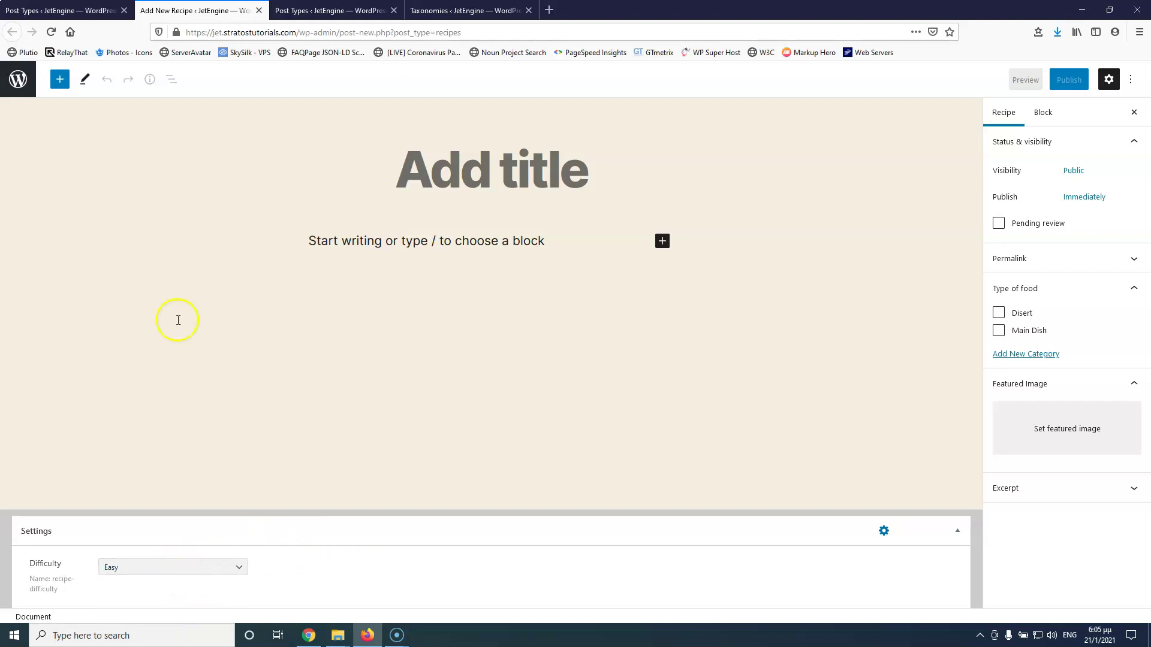
Return to the Recipes post type, review the Difficulty field's options and its Multiple setting, and update the post type
{"action": "left_click", "coordinate": [69, 7]}
{"action": "scroll", "coordinate": [327, 383], "scroll_direction": "down", "scroll_amount": 2}
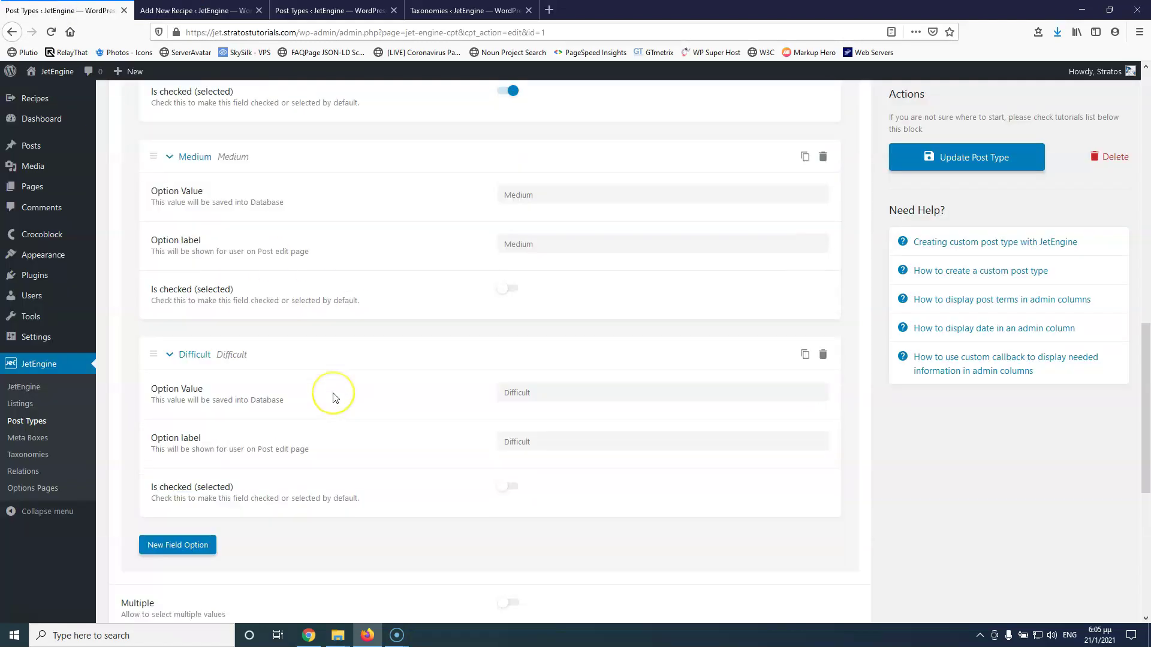
{"action": "scroll", "coordinate": [320, 411], "scroll_direction": "up", "scroll_amount": 2}
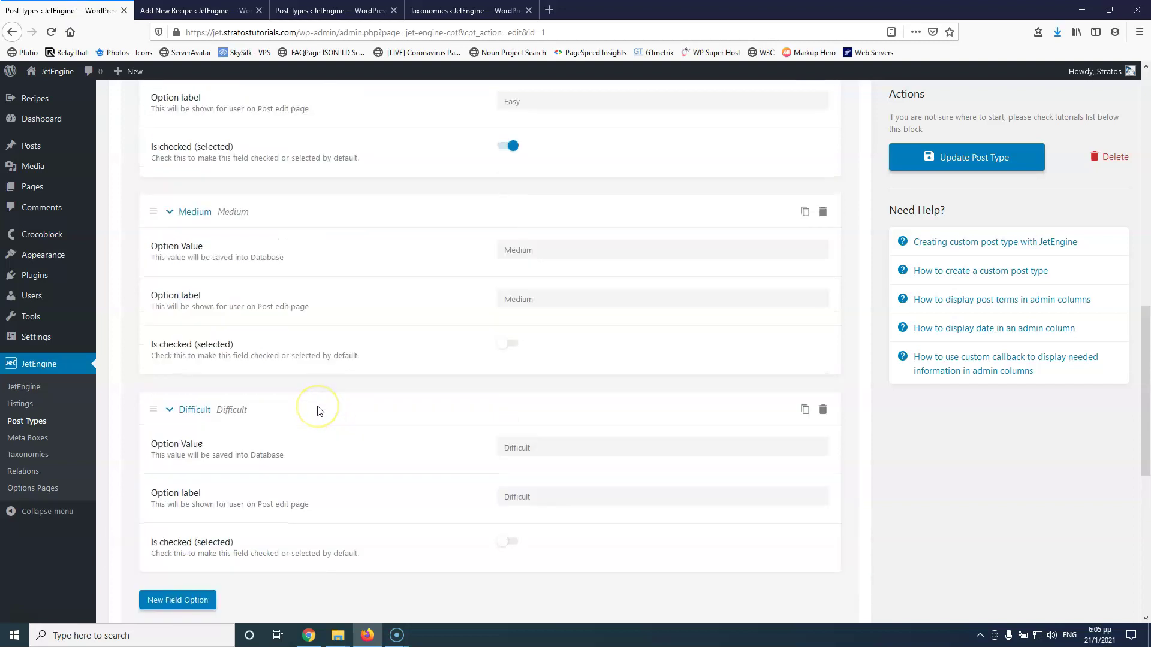
{"action": "scroll", "coordinate": [319, 411], "scroll_direction": "down", "scroll_amount": 4}
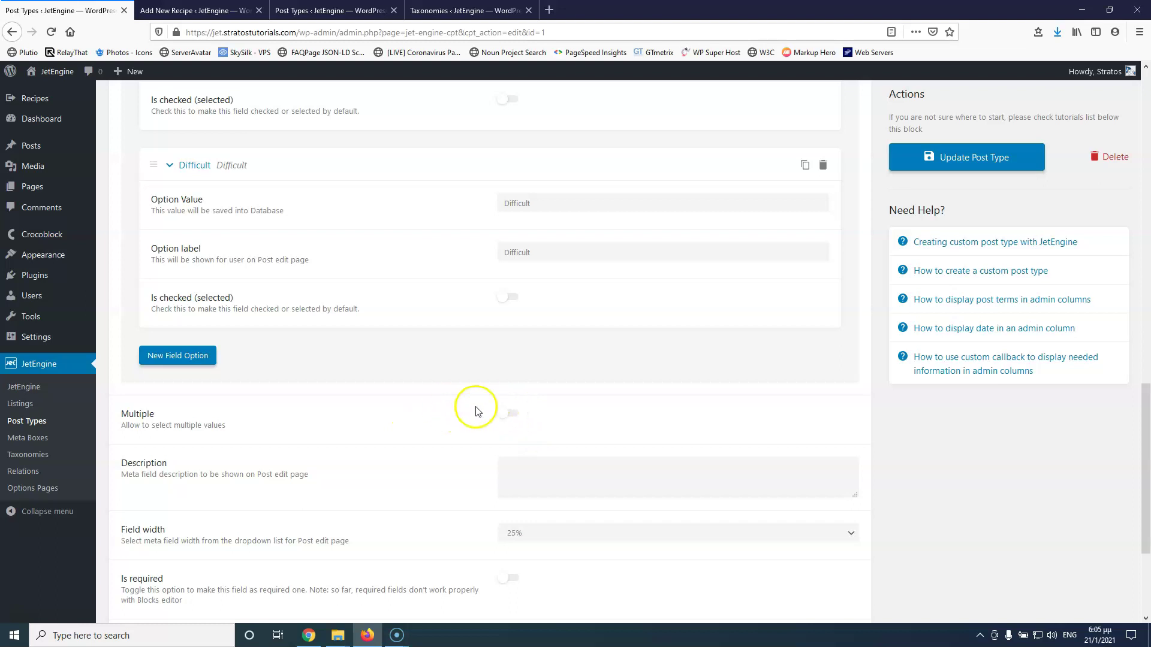
{"action": "left_click", "coordinate": [513, 418]}
{"action": "left_click", "coordinate": [453, 372]}
{"action": "left_click", "coordinate": [844, 95]}
{"action": "left_click", "coordinate": [970, 162]}
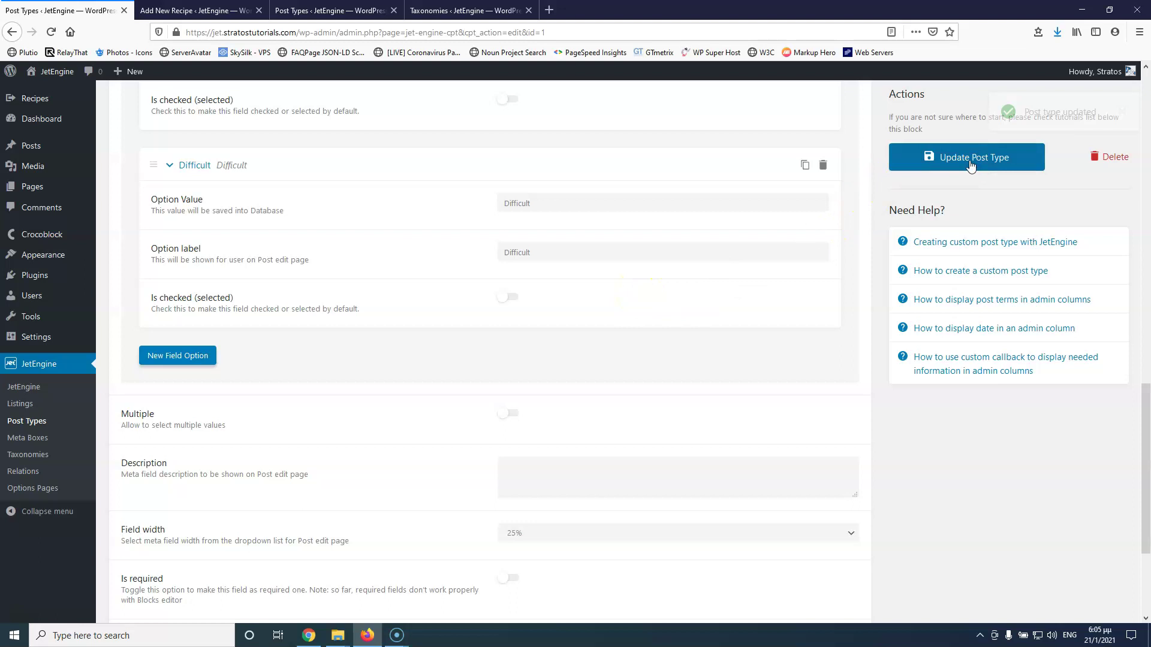
Collapse the Difficulty field's settings and add a second meta field to the Recipes post type
{"action": "scroll", "coordinate": [674, 358], "scroll_direction": "up", "scroll_amount": 10}
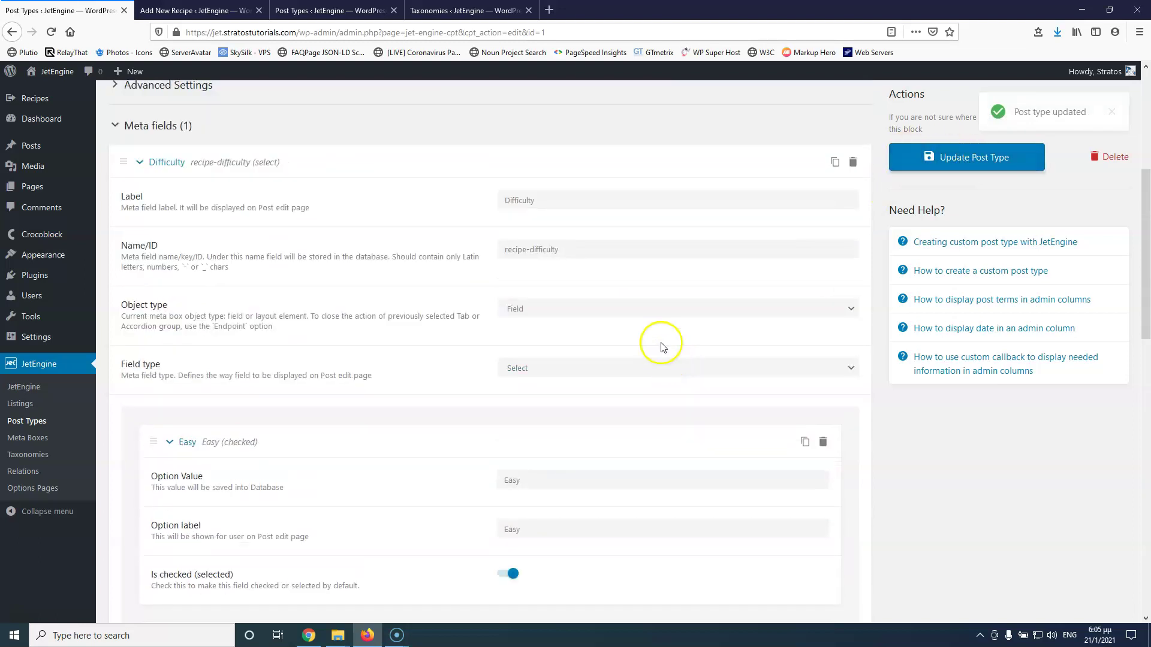
{"action": "scroll", "coordinate": [608, 369], "scroll_direction": "up", "scroll_amount": 5}
{"action": "scroll", "coordinate": [608, 374], "scroll_direction": "down", "scroll_amount": 3}
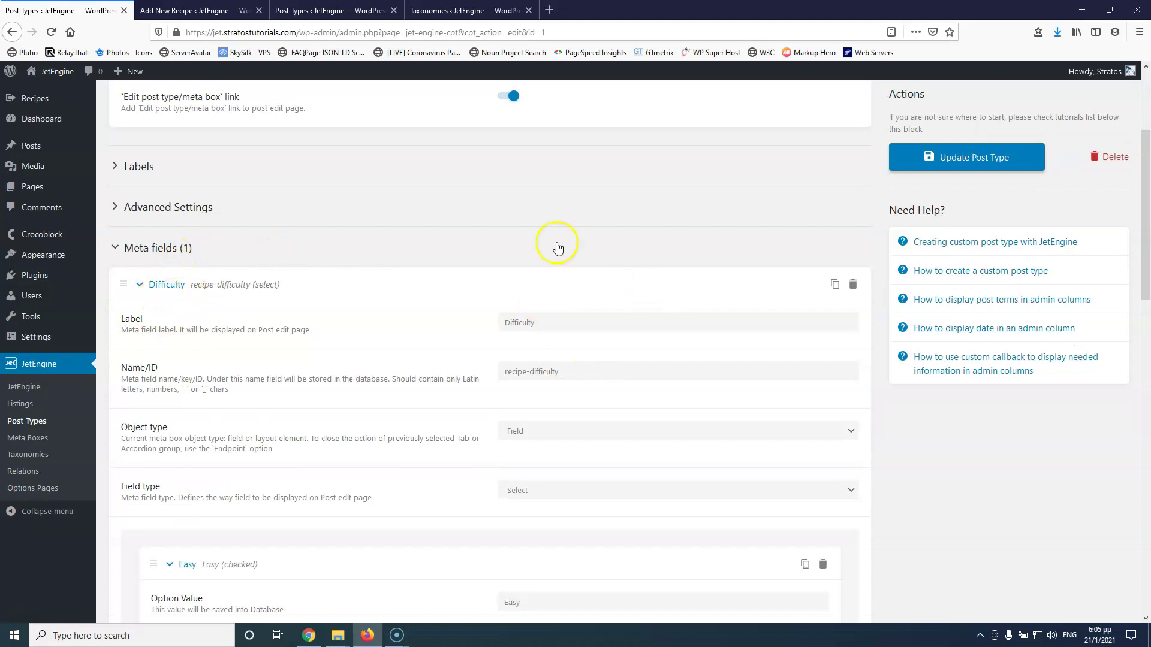
{"action": "left_click", "coordinate": [140, 287]}
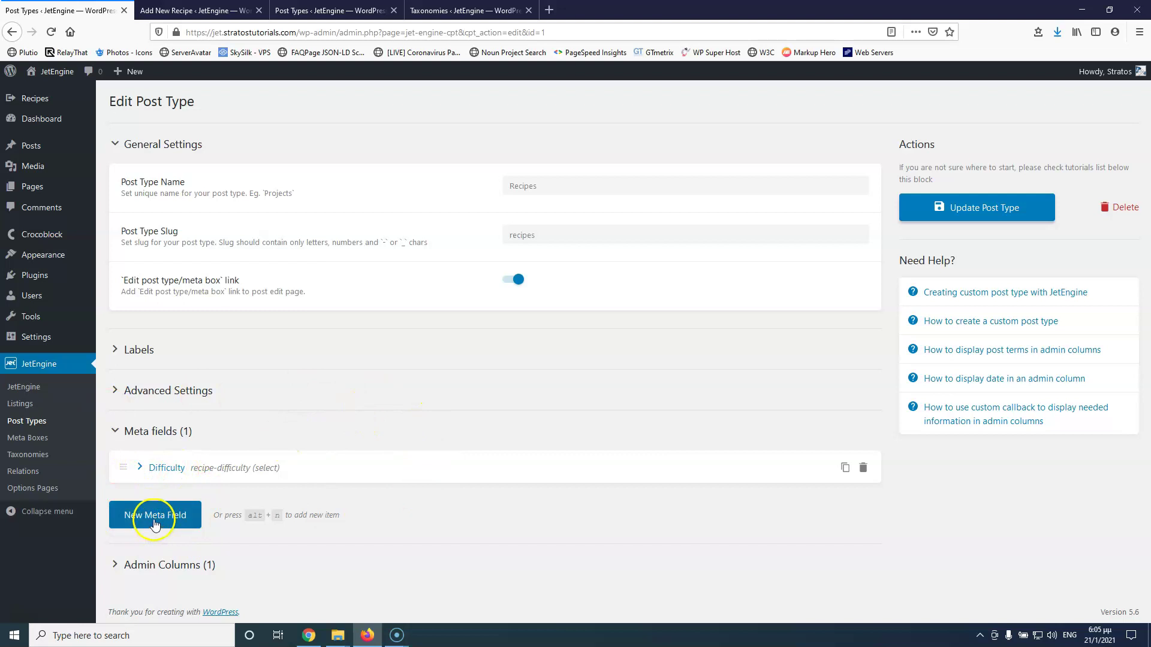
{"action": "left_click", "coordinate": [155, 518]}
{"action": "scroll", "coordinate": [283, 419], "scroll_direction": "down", "scroll_amount": 3}
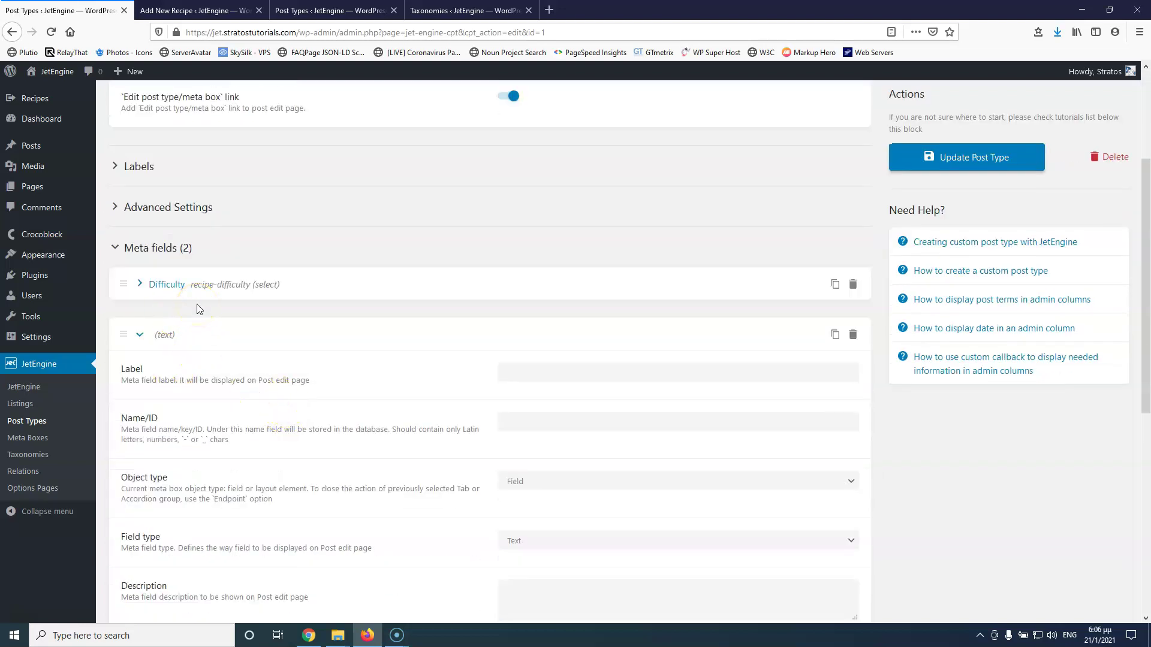
Label the new meta field "Time to Complete" and set its name/ID to recipe-time
{"action": "left_click", "coordinate": [520, 373]}
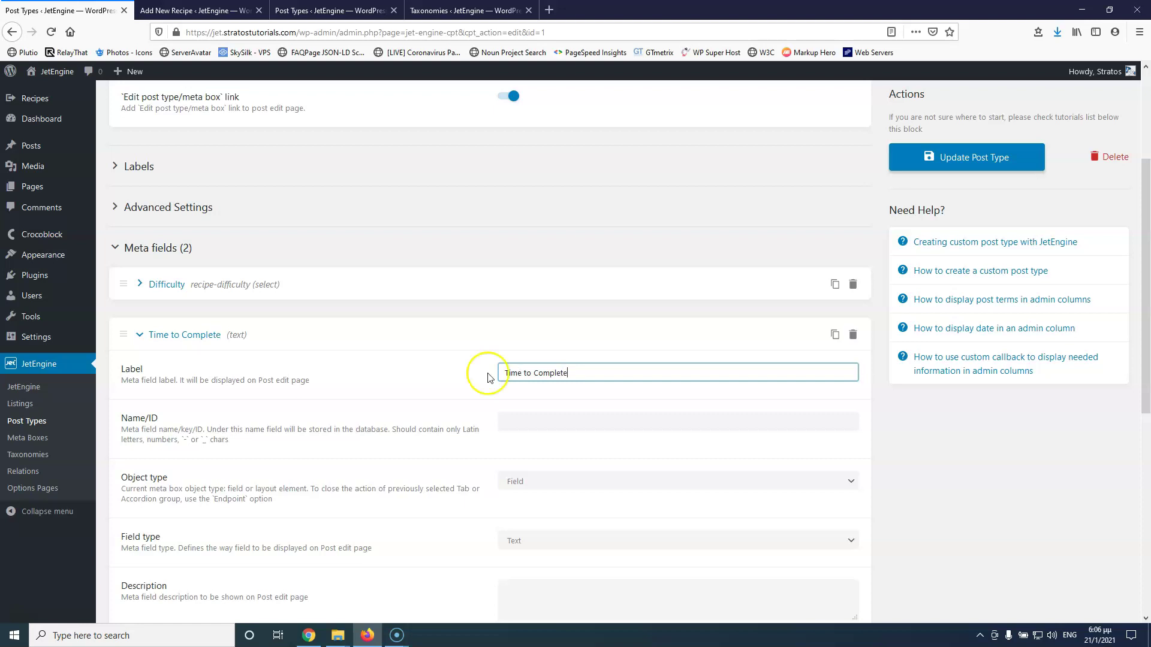
{"action": "left_click", "coordinate": [617, 416]}
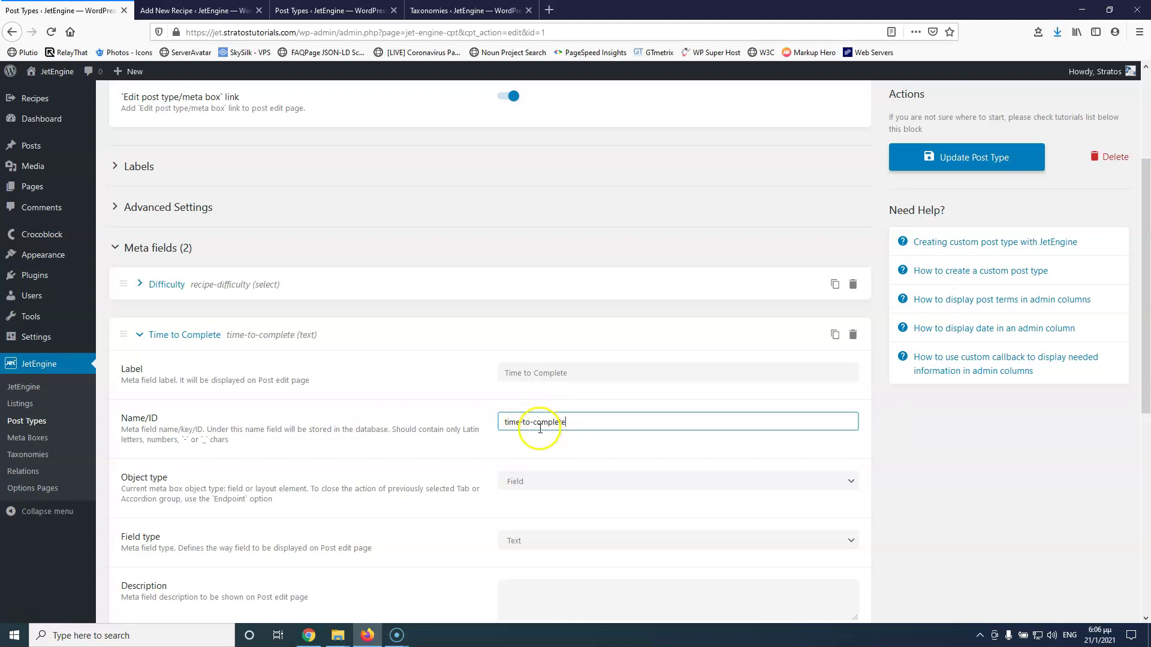
{"action": "left_click", "coordinate": [503, 423]}
{"action": "type", "text": "recipe"}
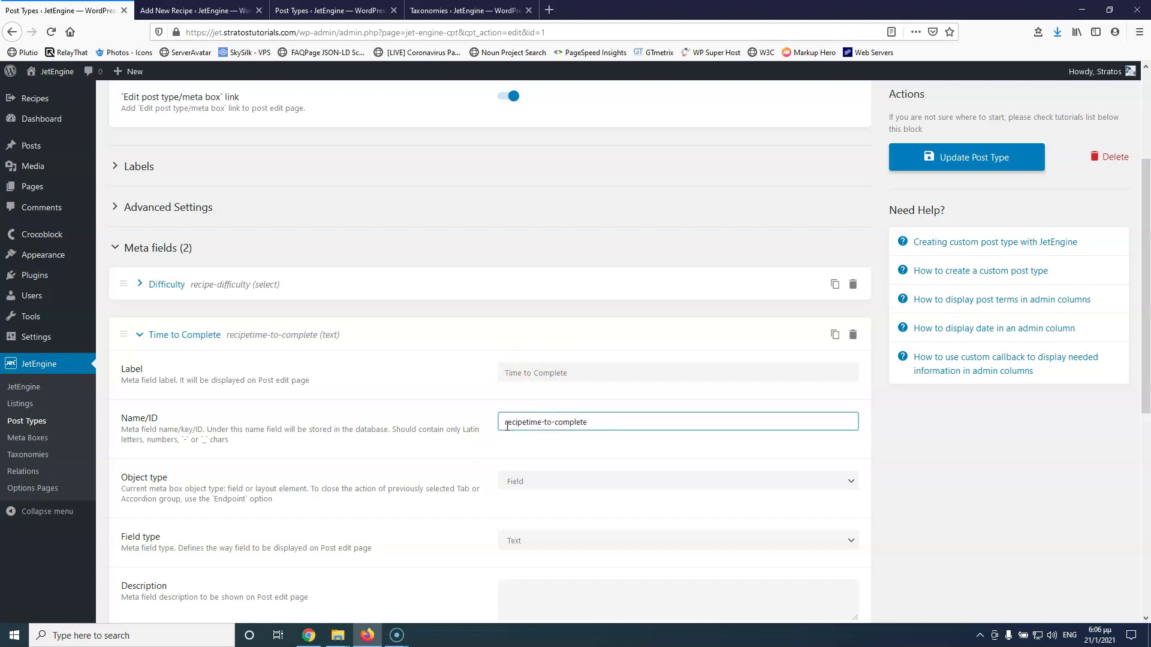
{"action": "type", "text": "-"}
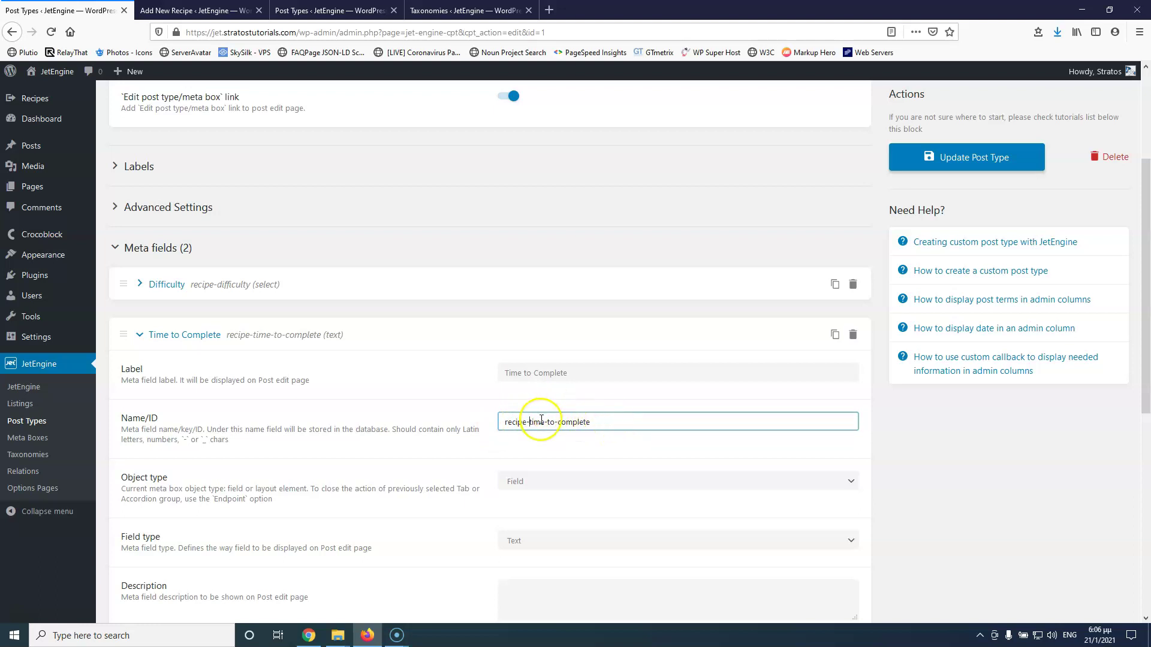
{"action": "left_click_drag", "start_coordinate": [544, 423], "coordinate": [633, 423]}
{"action": "key", "text": "BackSpace"}
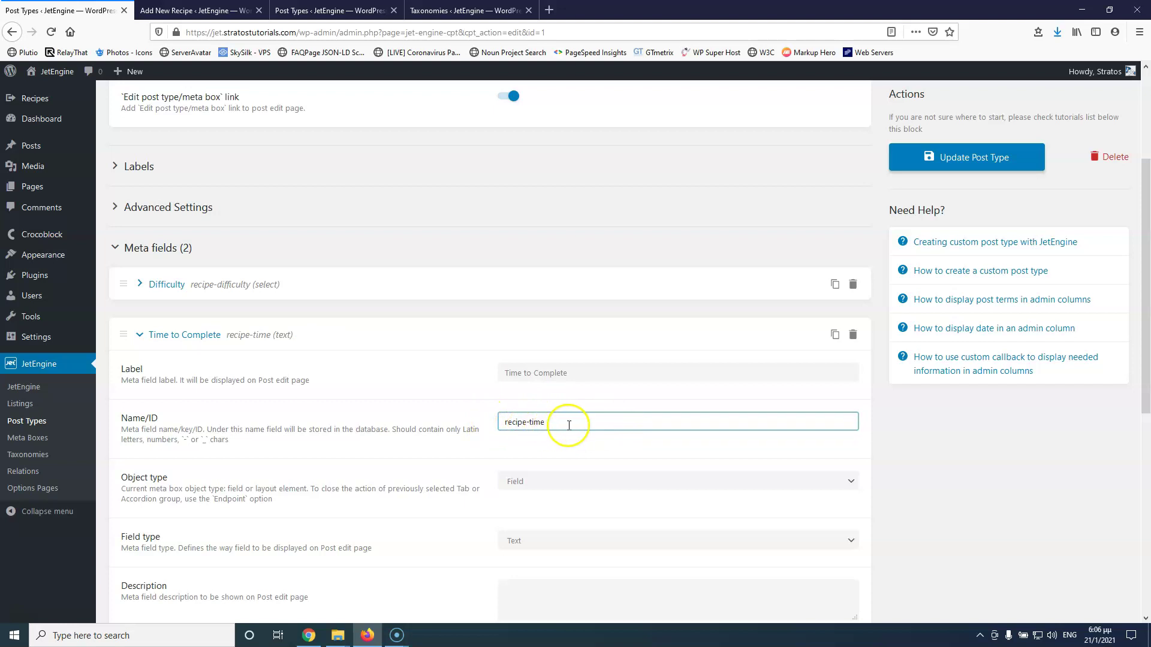
Set the Time to Complete field's type to Number
{"action": "scroll", "coordinate": [304, 467], "scroll_direction": "down", "scroll_amount": 2}
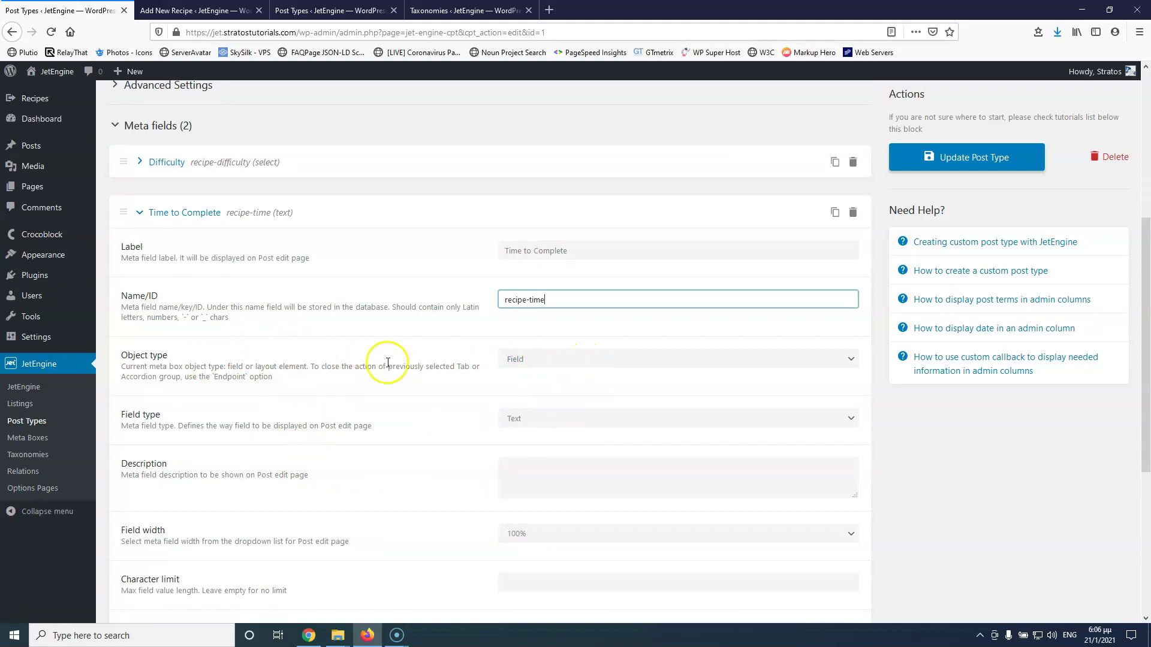
{"action": "scroll", "coordinate": [540, 365], "scroll_direction": "down", "scroll_amount": 2}
{"action": "left_click", "coordinate": [561, 296]}
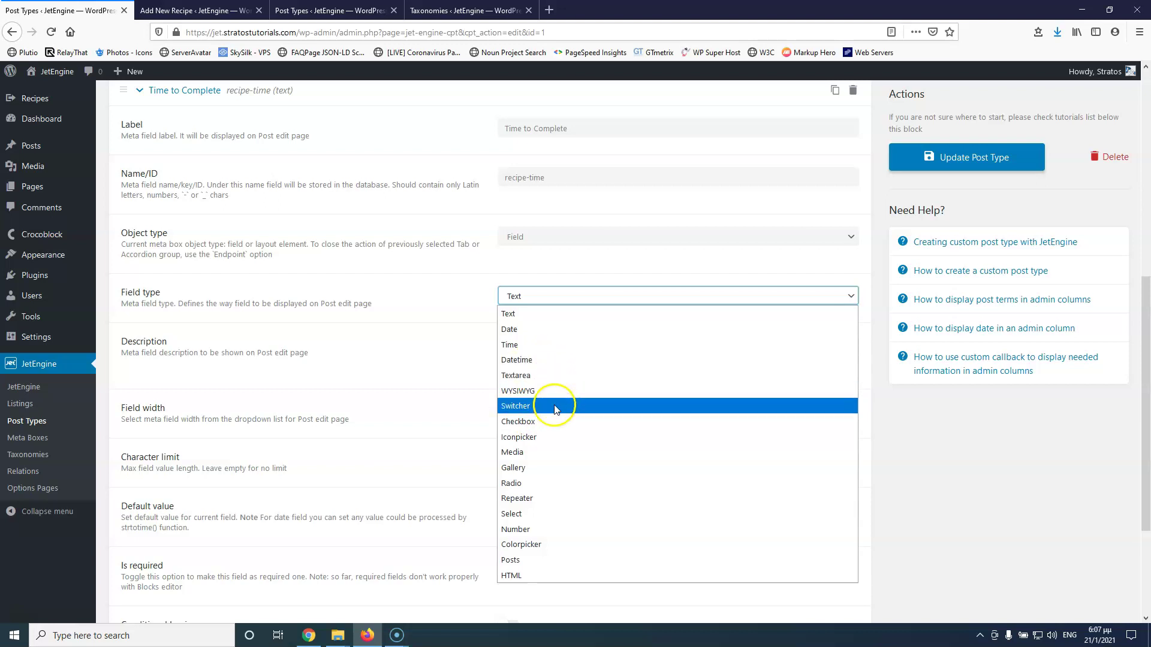
{"action": "left_click", "coordinate": [546, 529]}
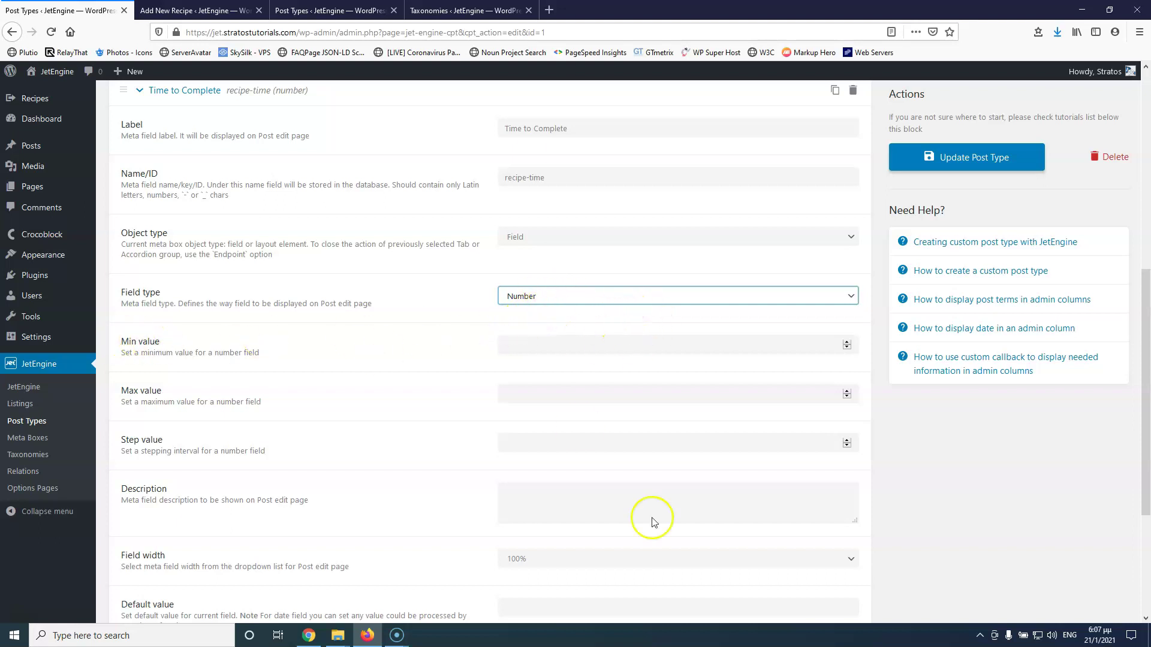
{"action": "left_click", "coordinate": [611, 296]}
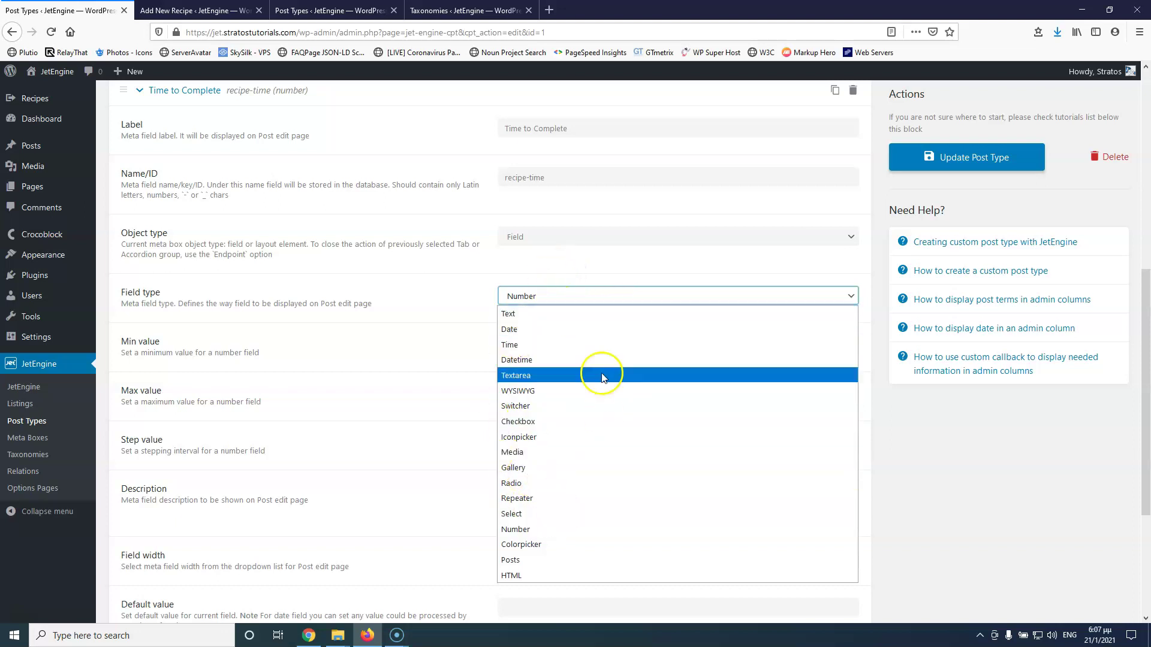
{"action": "left_click", "coordinate": [467, 351]}
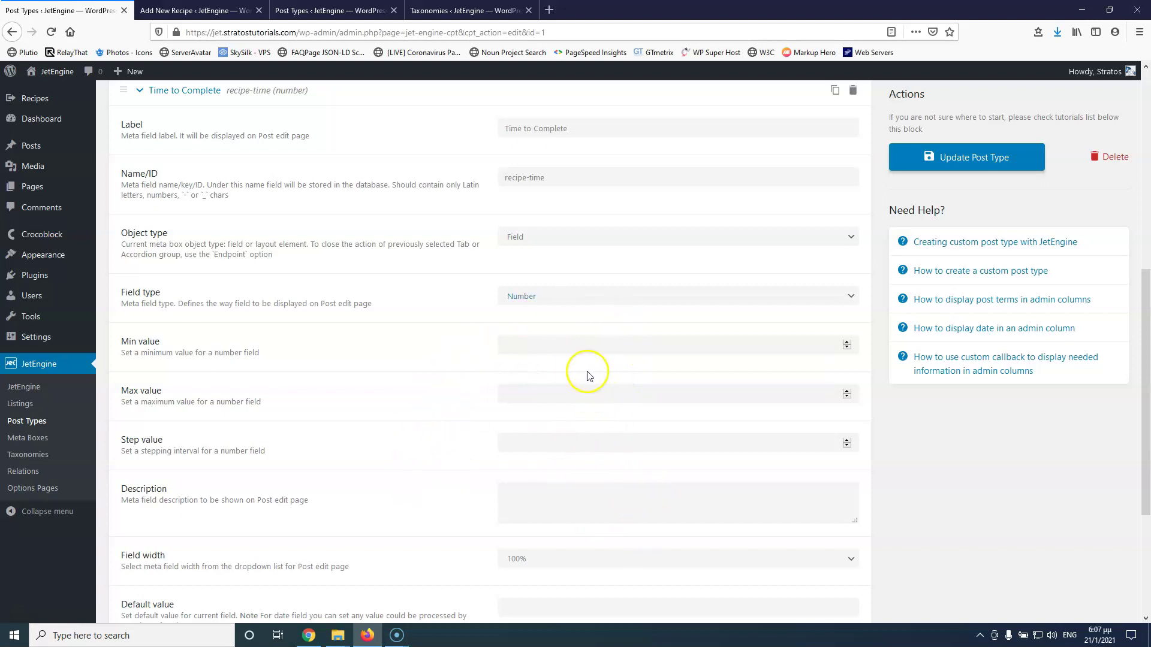
{"action": "left_click", "coordinate": [552, 295]}
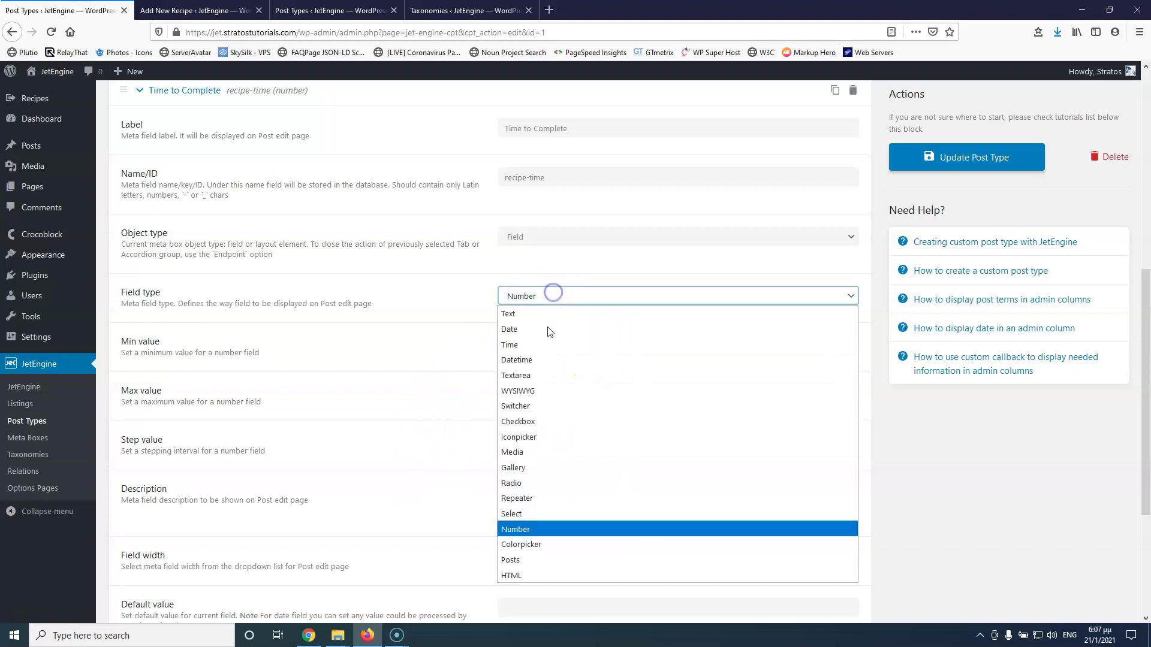
{"action": "left_click", "coordinate": [468, 298]}
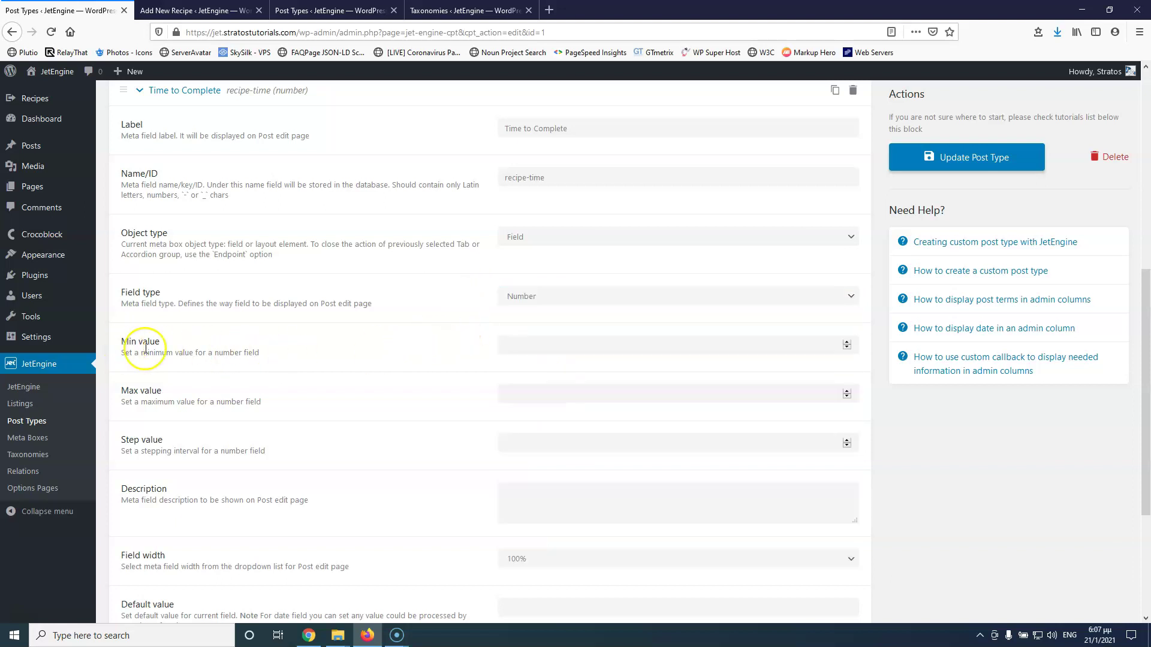
Set the Time to Complete field's minimum value to 5 and its description to "Add time in minutes"
{"action": "left_click", "coordinate": [521, 349]}
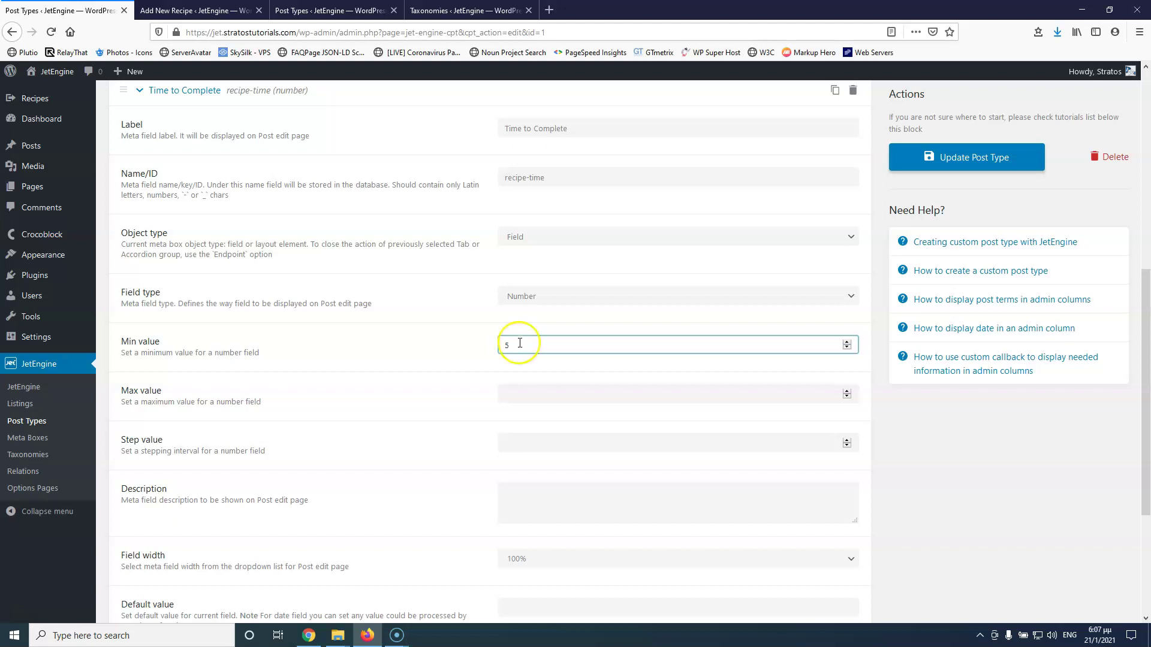
{"action": "left_click", "coordinate": [553, 395]}
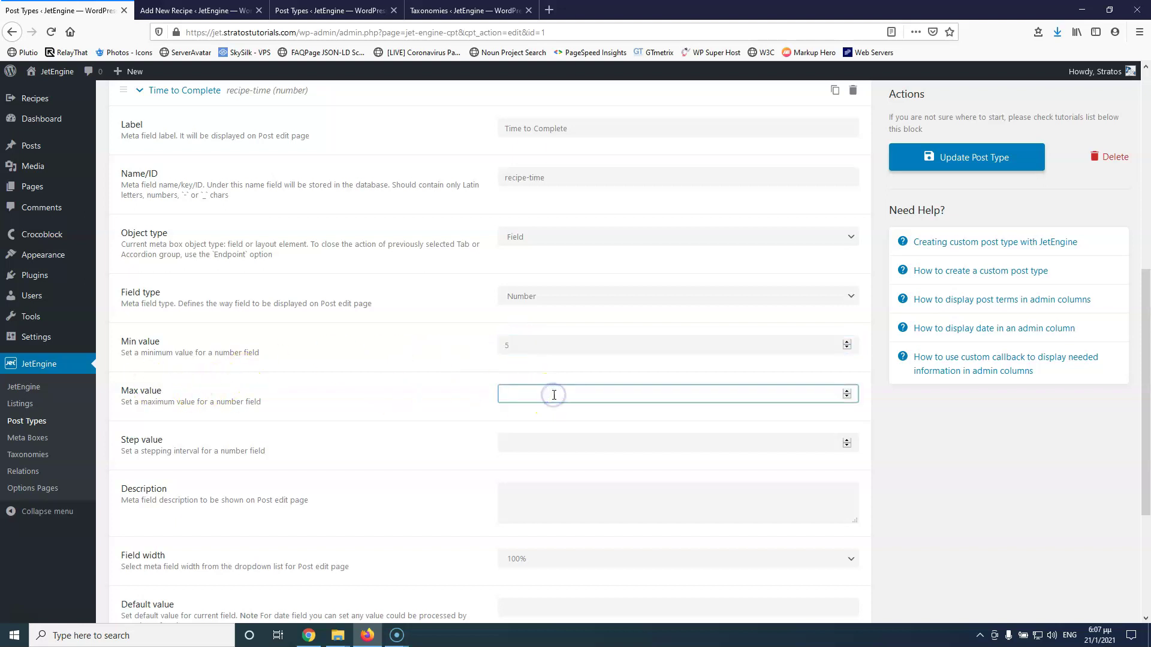
{"action": "left_click", "coordinate": [442, 395]}
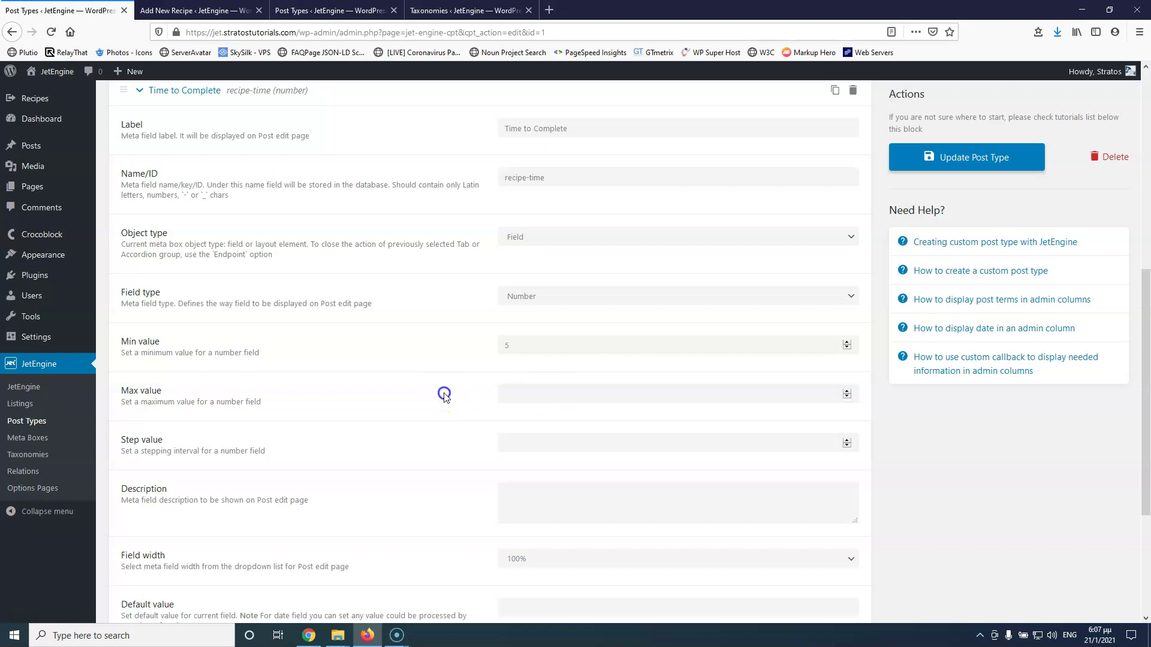
{"action": "left_click", "coordinate": [518, 447]}
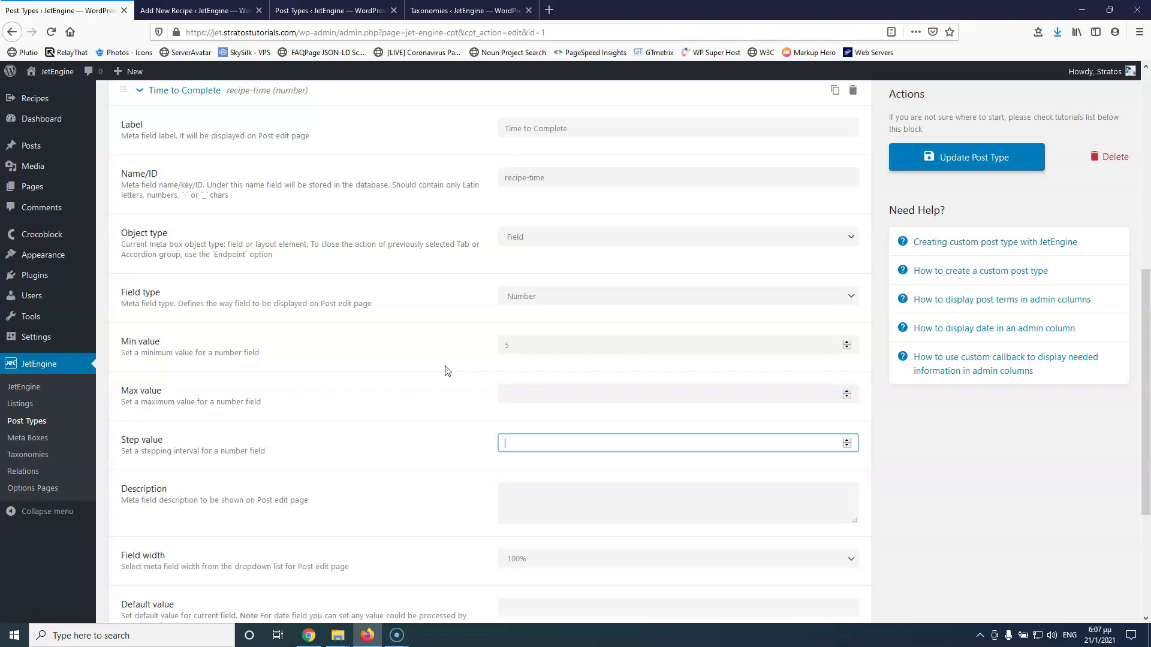
{"action": "left_click", "coordinate": [576, 507]}
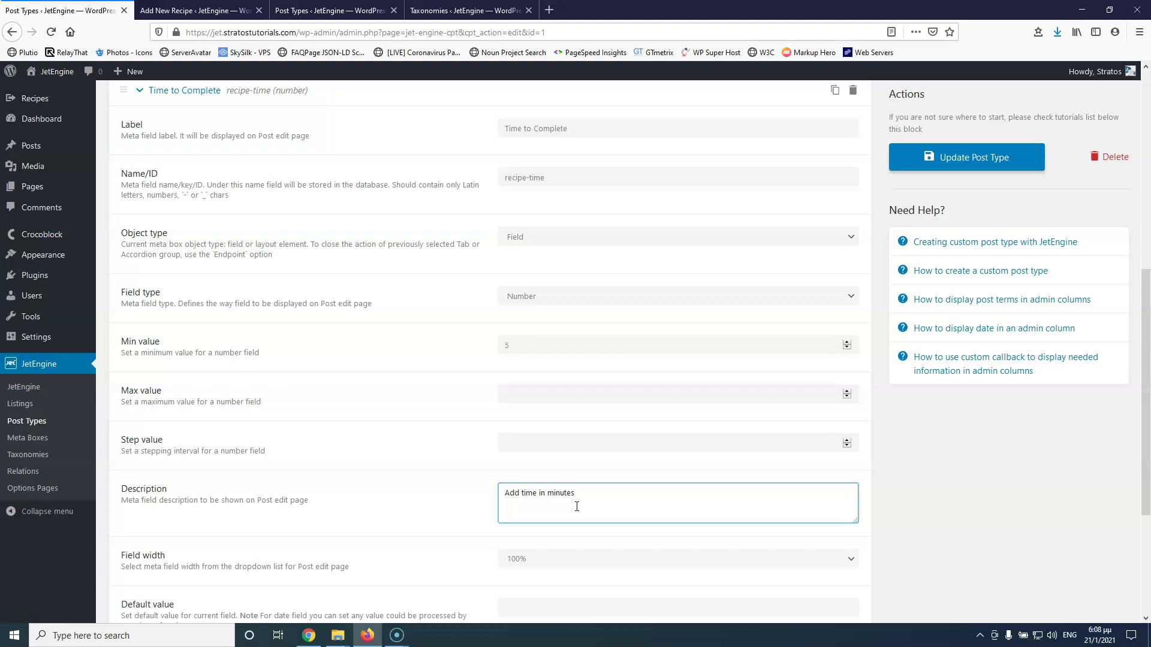
Set the Time to Complete field's width to 25% and update the post type
{"action": "scroll", "coordinate": [437, 502], "scroll_direction": "down", "scroll_amount": 3}
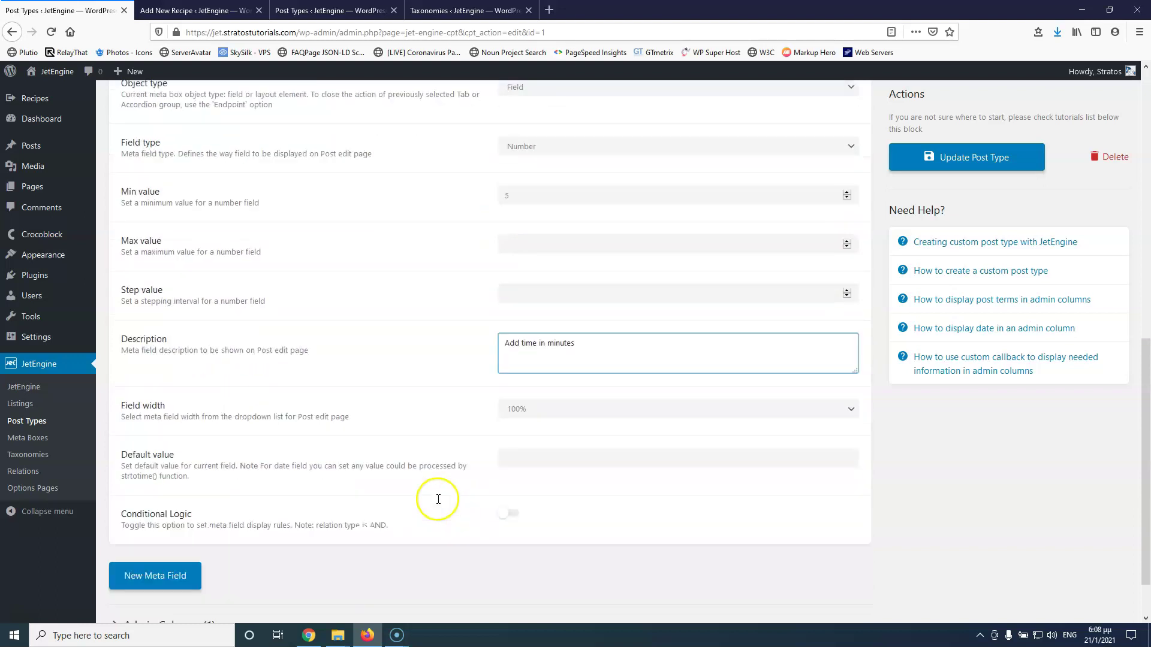
{"action": "left_click", "coordinate": [589, 378]}
{"action": "left_click", "coordinate": [526, 472]}
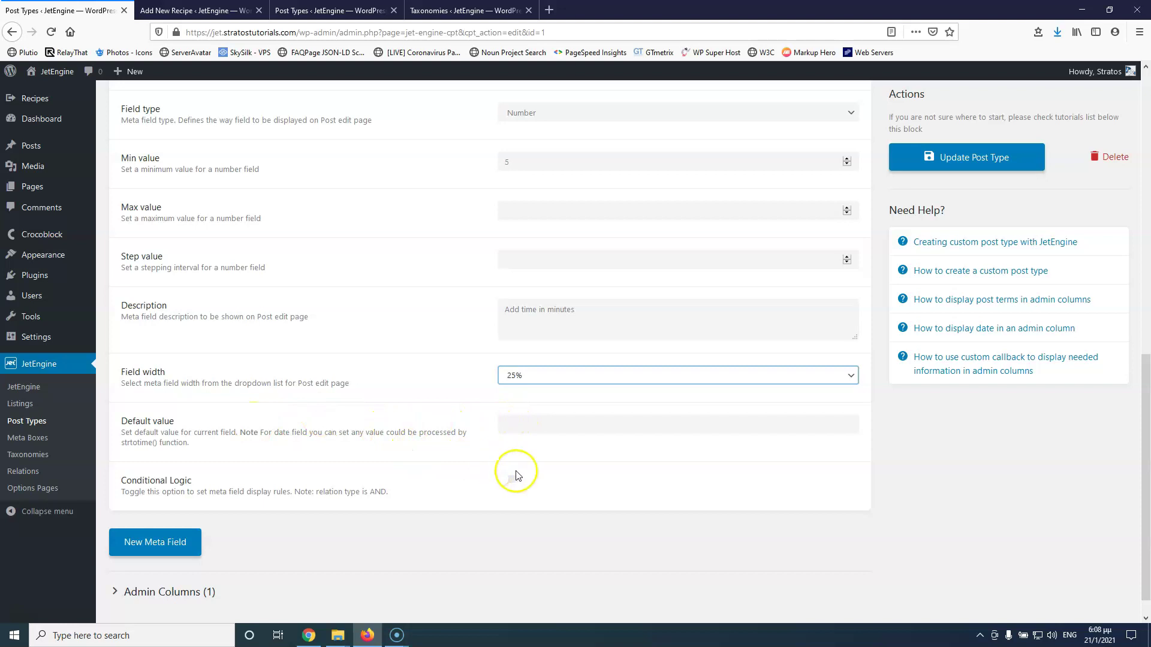
{"action": "scroll", "coordinate": [419, 472], "scroll_direction": "up", "scroll_amount": 7}
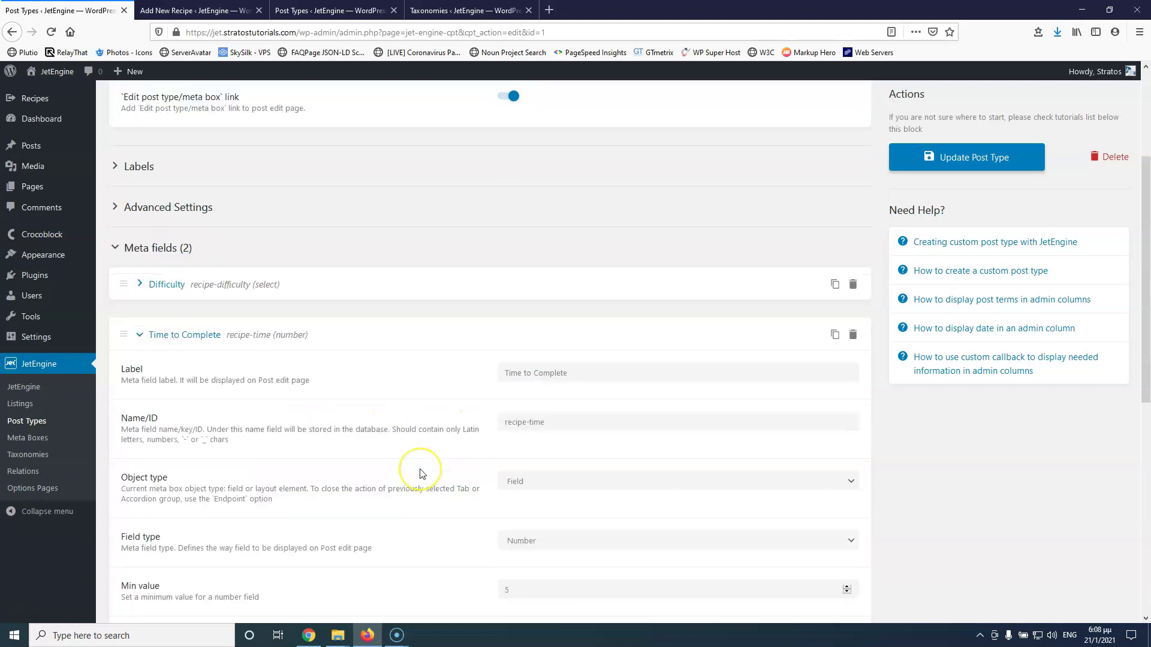
{"action": "scroll", "coordinate": [420, 474], "scroll_direction": "down", "scroll_amount": 5}
{"action": "scroll", "coordinate": [422, 473], "scroll_direction": "down", "scroll_amount": 3}
{"action": "left_click", "coordinate": [980, 158]}
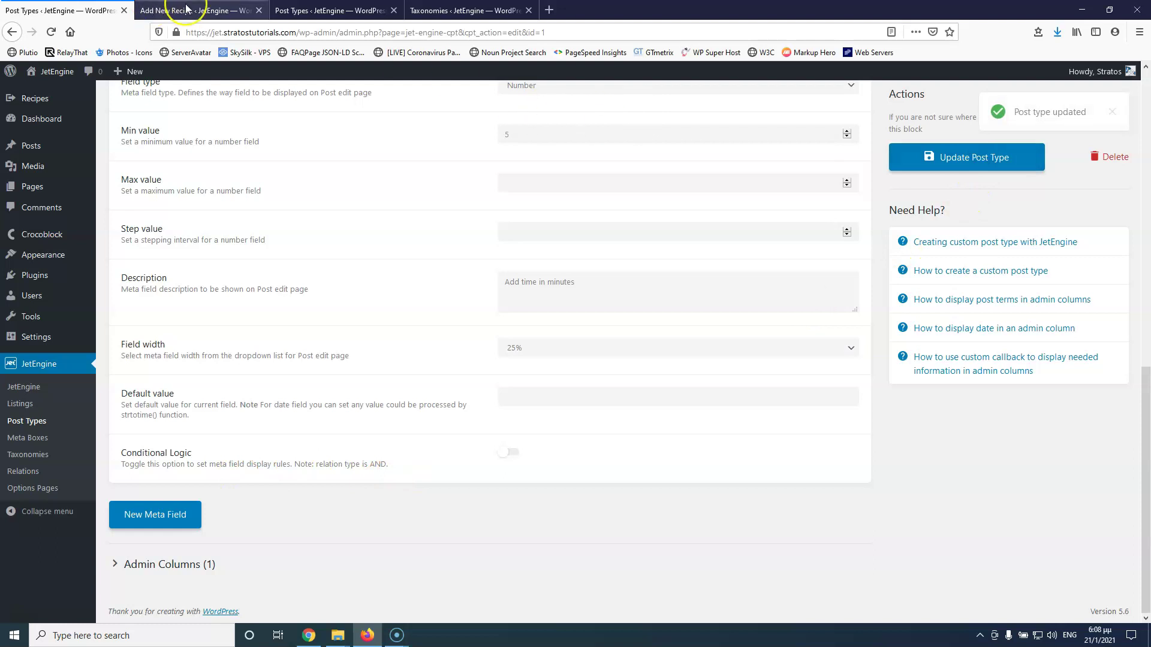
Reload the new recipe page and check how the Time to Complete field appears in its settings
{"action": "left_click", "coordinate": [186, 8]}
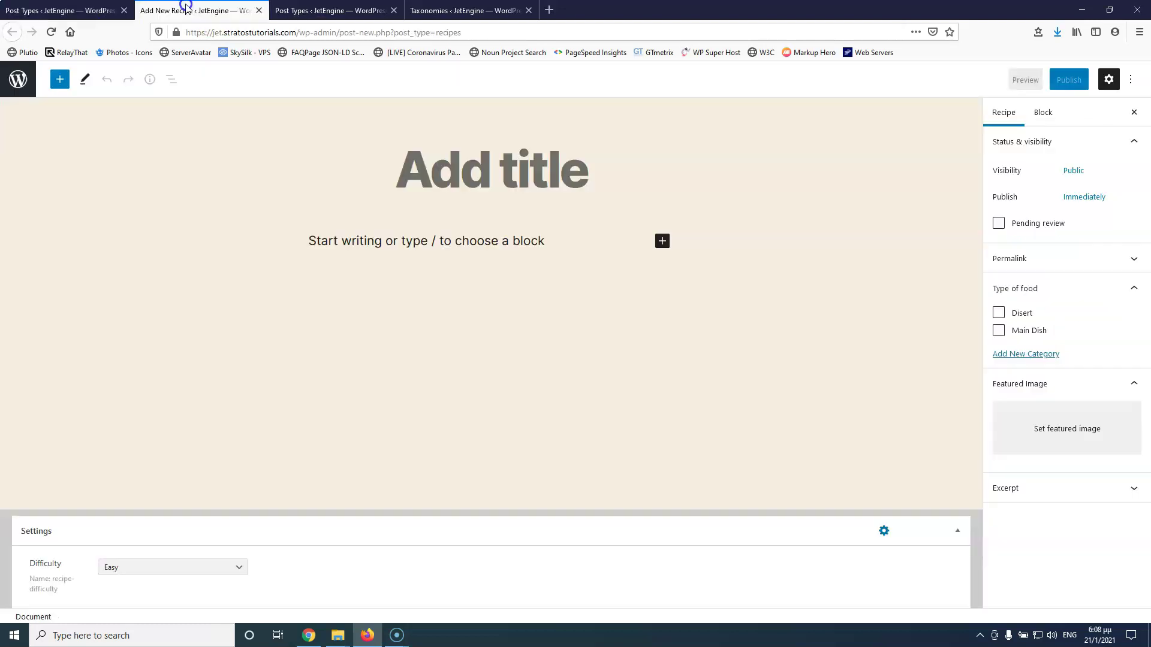
{"action": "left_click", "coordinate": [51, 33]}
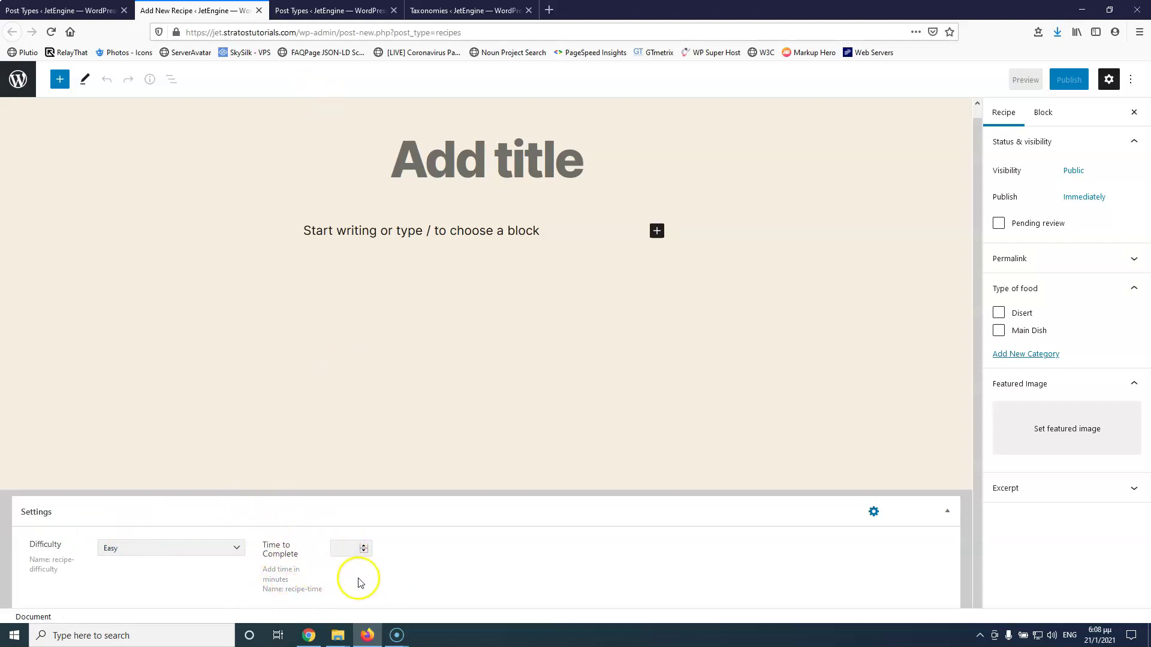
Return to the Recipes post type and choose a different field width for Time to Complete
{"action": "left_click", "coordinate": [75, 10]}
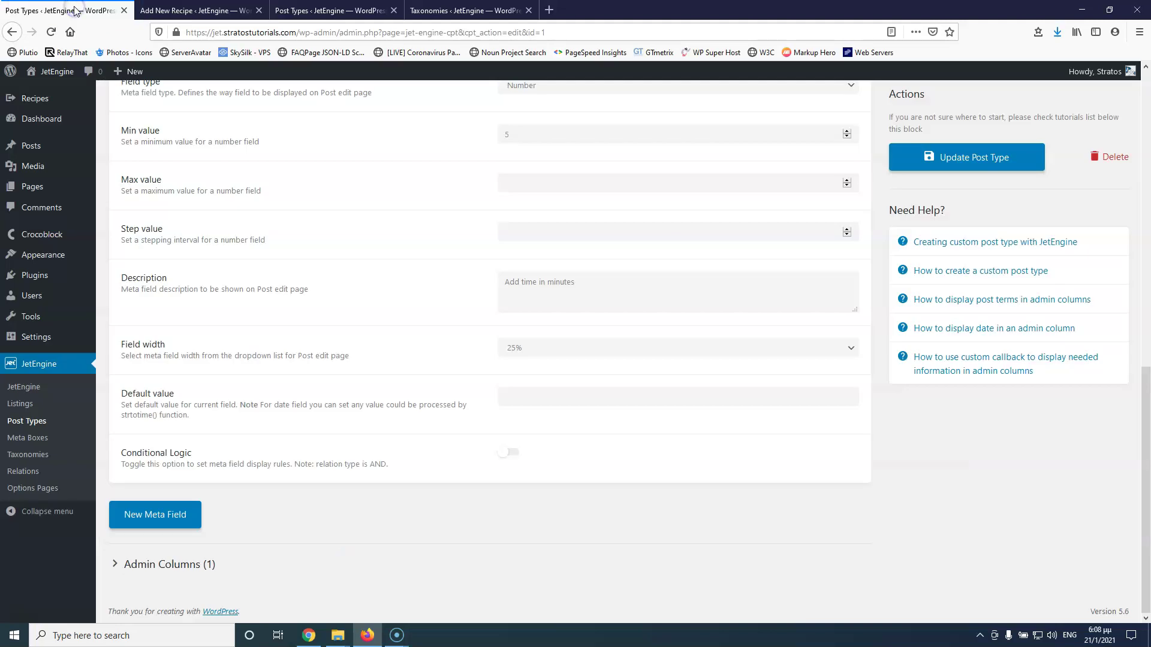
{"action": "left_click", "coordinate": [561, 347]}
{"action": "left_click", "coordinate": [550, 428]}
Set the Difficulty meta field's width to 33.3% and update the Recipes post type
{"action": "scroll", "coordinate": [606, 298], "scroll_direction": "up", "scroll_amount": 10}
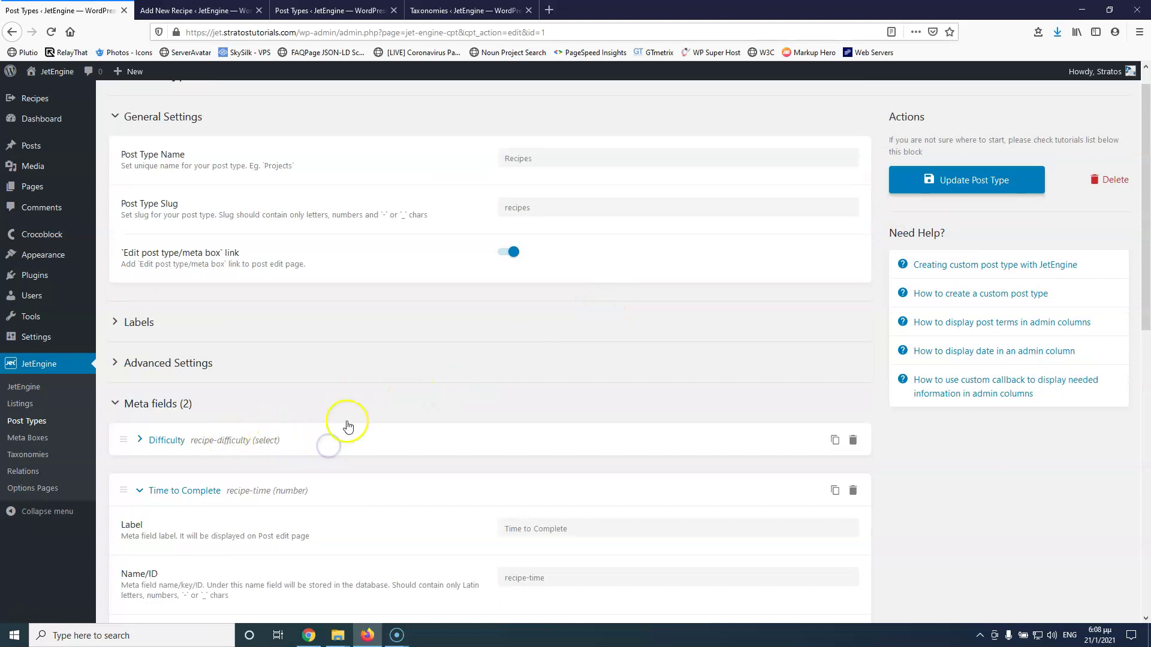
{"action": "left_click", "coordinate": [140, 441]}
{"action": "scroll", "coordinate": [504, 396], "scroll_direction": "down", "scroll_amount": 7}
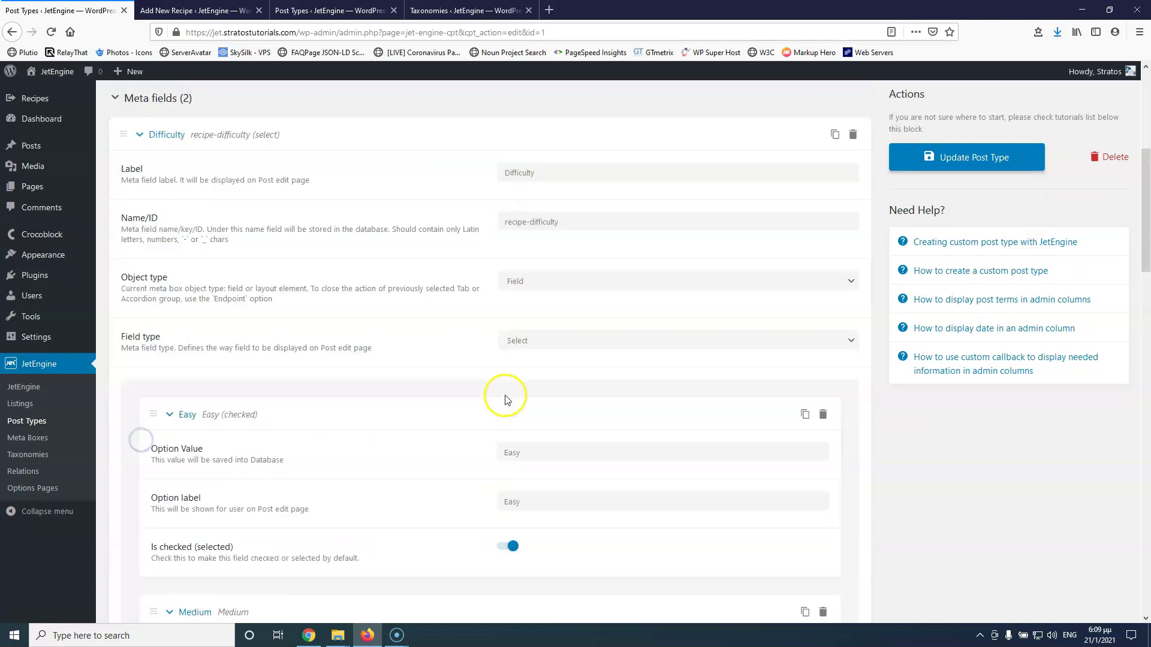
{"action": "scroll", "coordinate": [537, 384], "scroll_direction": "down", "scroll_amount": 2}
{"action": "scroll", "coordinate": [537, 397], "scroll_direction": "up", "scroll_amount": 6}
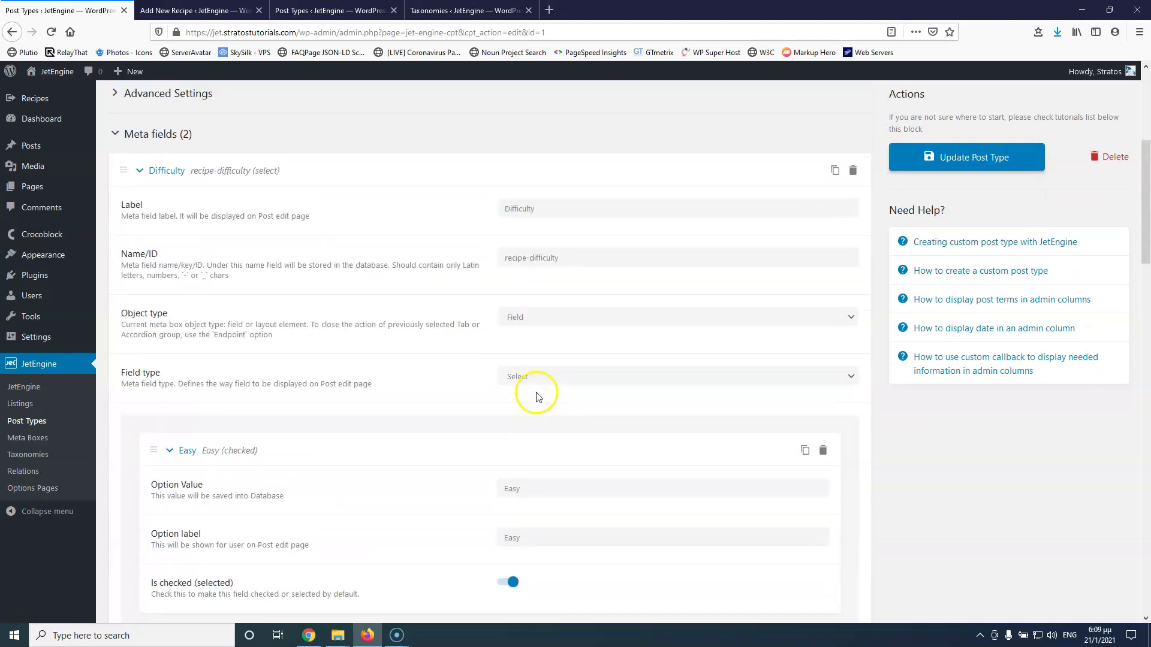
{"action": "scroll", "coordinate": [538, 397], "scroll_direction": "down", "scroll_amount": 11}
{"action": "scroll", "coordinate": [538, 397], "scroll_direction": "up", "scroll_amount": 10}
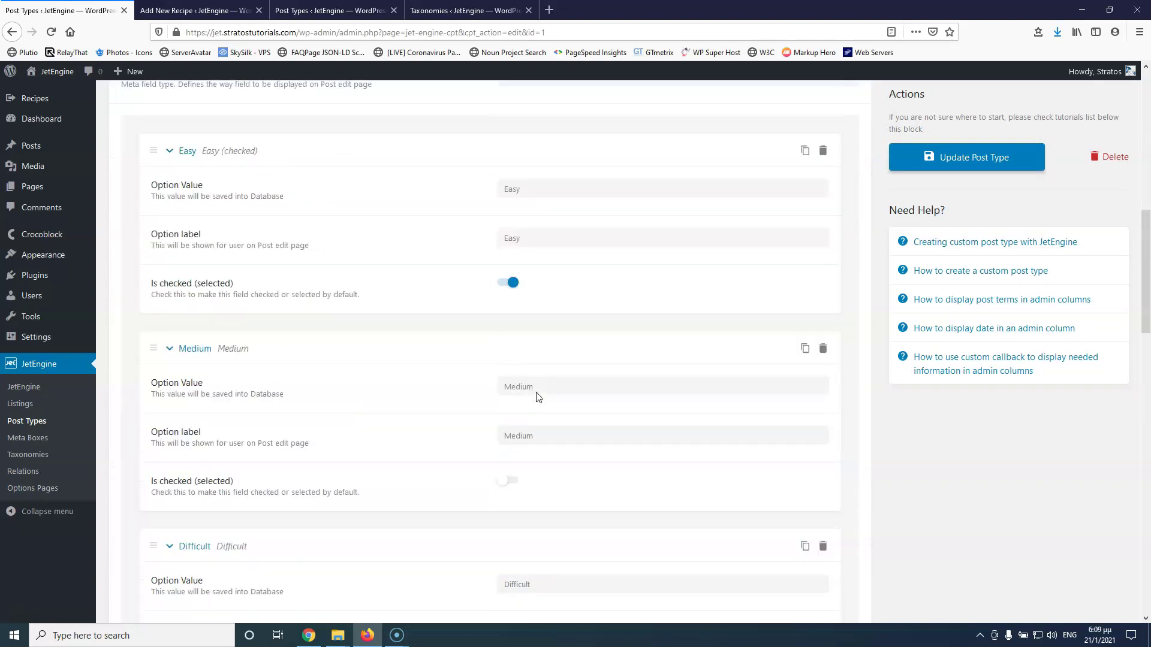
{"action": "scroll", "coordinate": [537, 397], "scroll_direction": "down", "scroll_amount": 13}
{"action": "scroll", "coordinate": [538, 397], "scroll_direction": "down", "scroll_amount": 2}
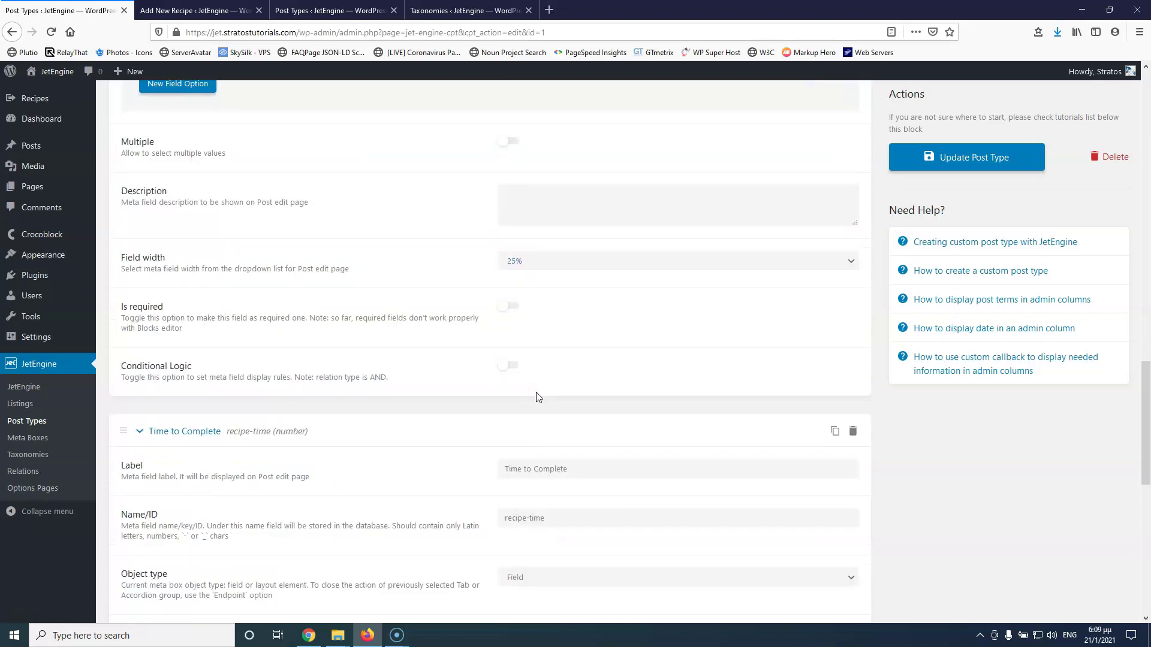
{"action": "left_click", "coordinate": [542, 261]}
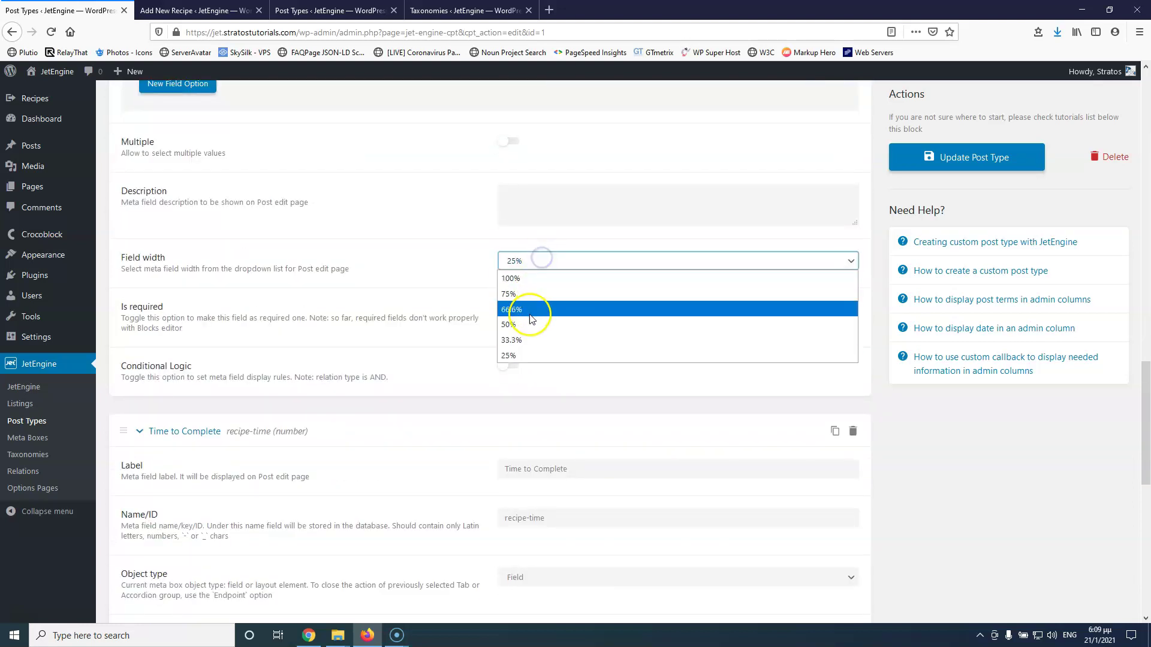
{"action": "left_click", "coordinate": [530, 340]}
{"action": "left_click", "coordinate": [976, 158]}
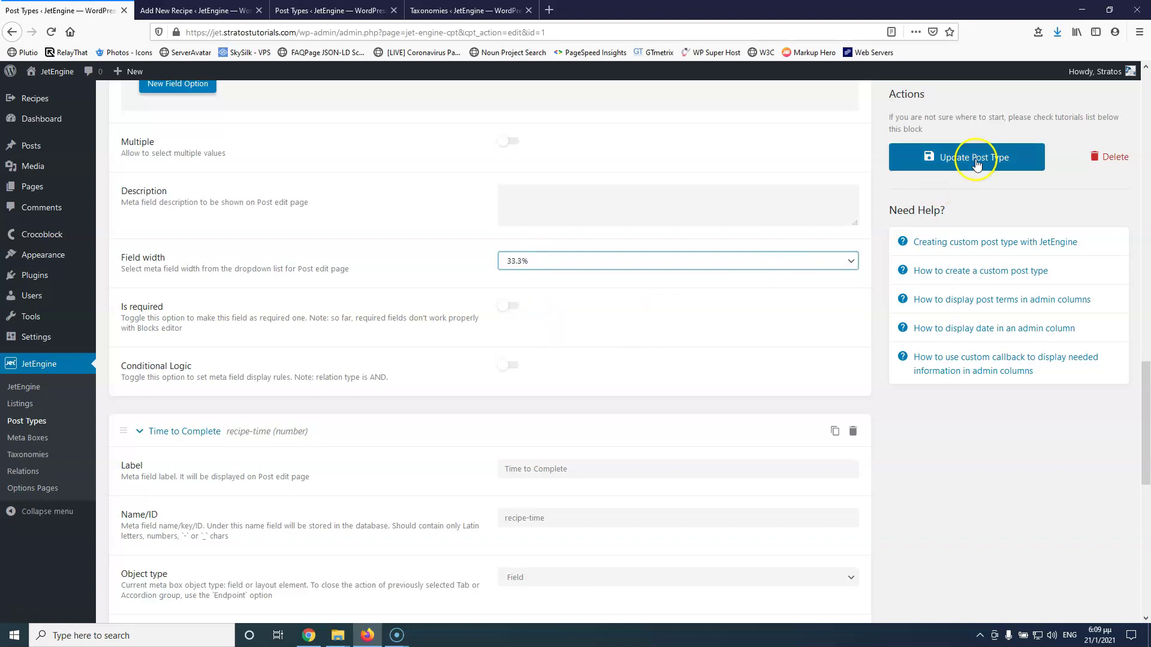
Reload the new recipe page and check how the Difficulty and Time to Complete fields are laid out
{"action": "left_click", "coordinate": [220, 10]}
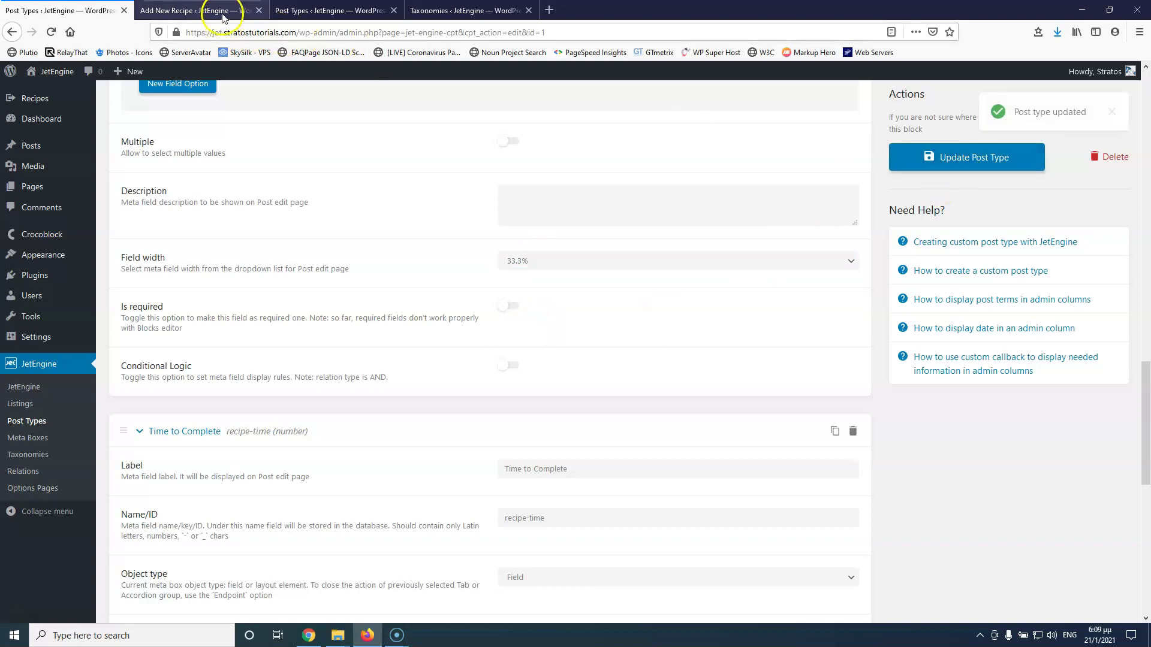
{"action": "left_click", "coordinate": [51, 32]}
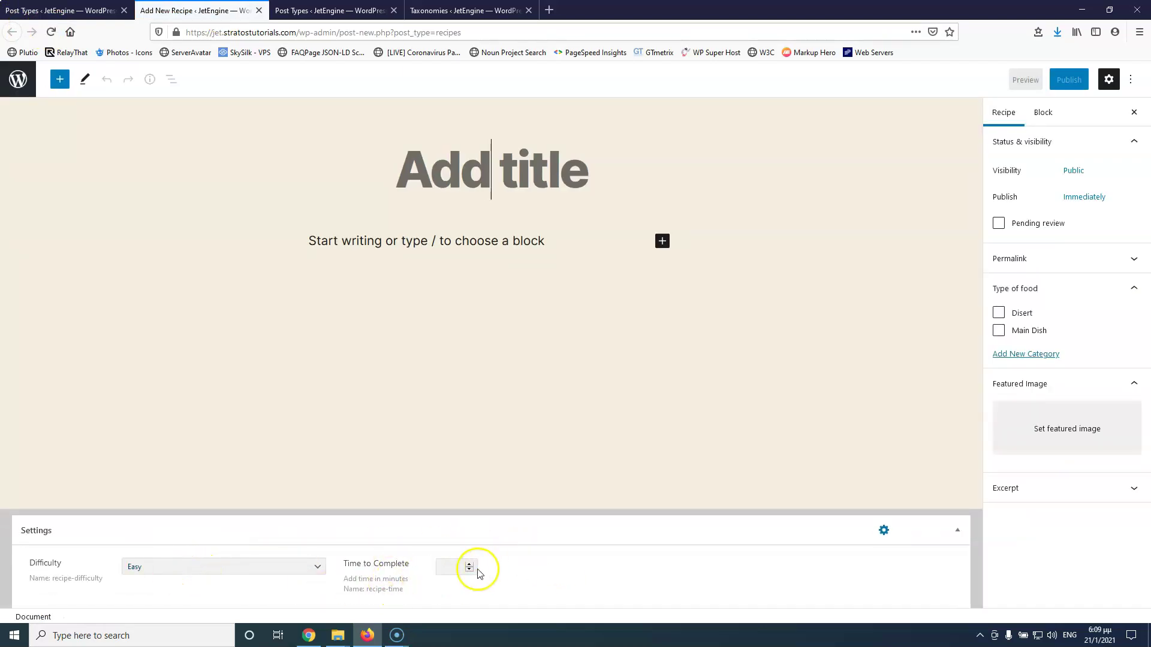
Return to the Recipes post type, review the Time to Complete settings, and collapse both existing meta fields
{"action": "left_click", "coordinate": [67, 10]}
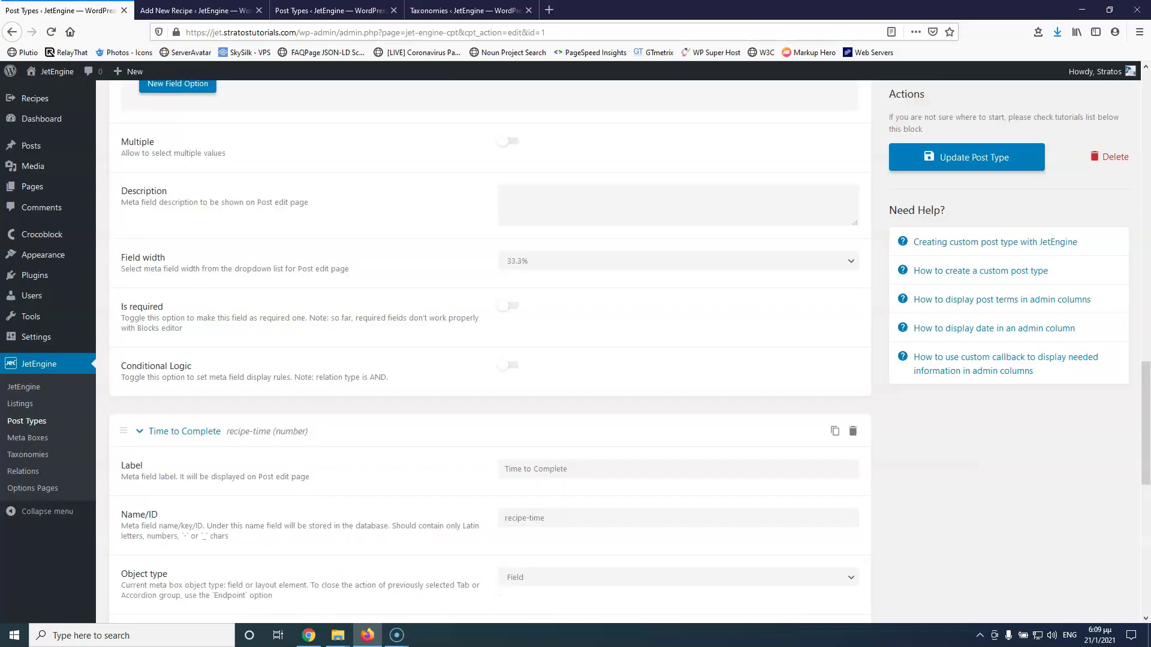
{"action": "scroll", "coordinate": [387, 386], "scroll_direction": "down", "scroll_amount": 9}
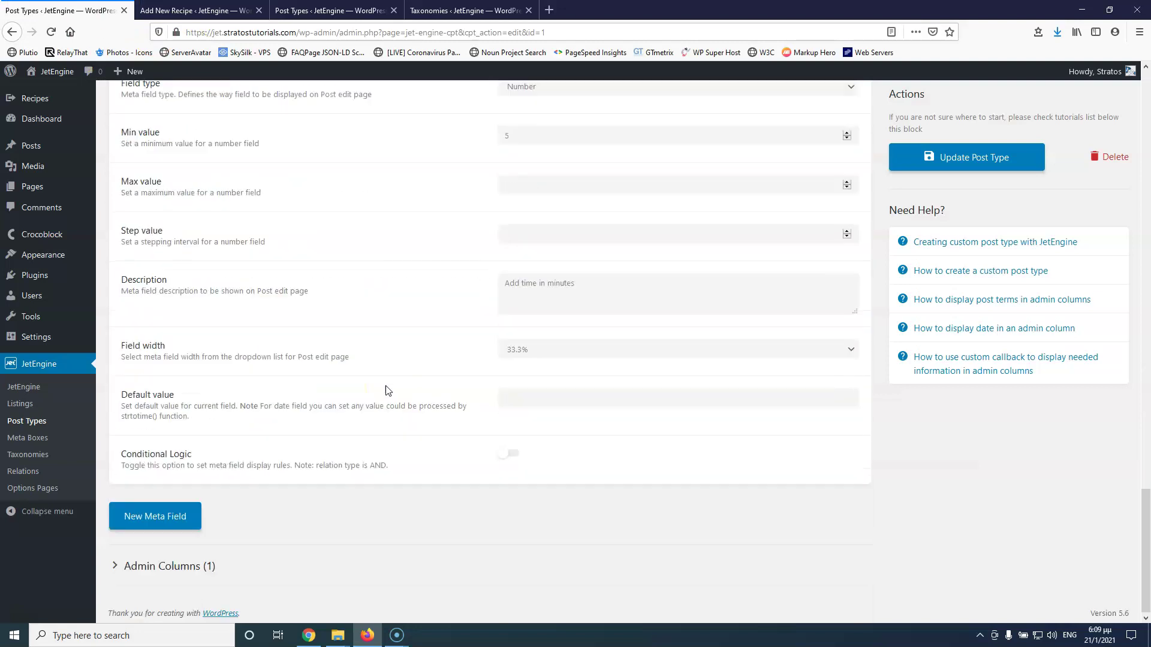
{"action": "scroll", "coordinate": [411, 471], "scroll_direction": "up", "scroll_amount": 7}
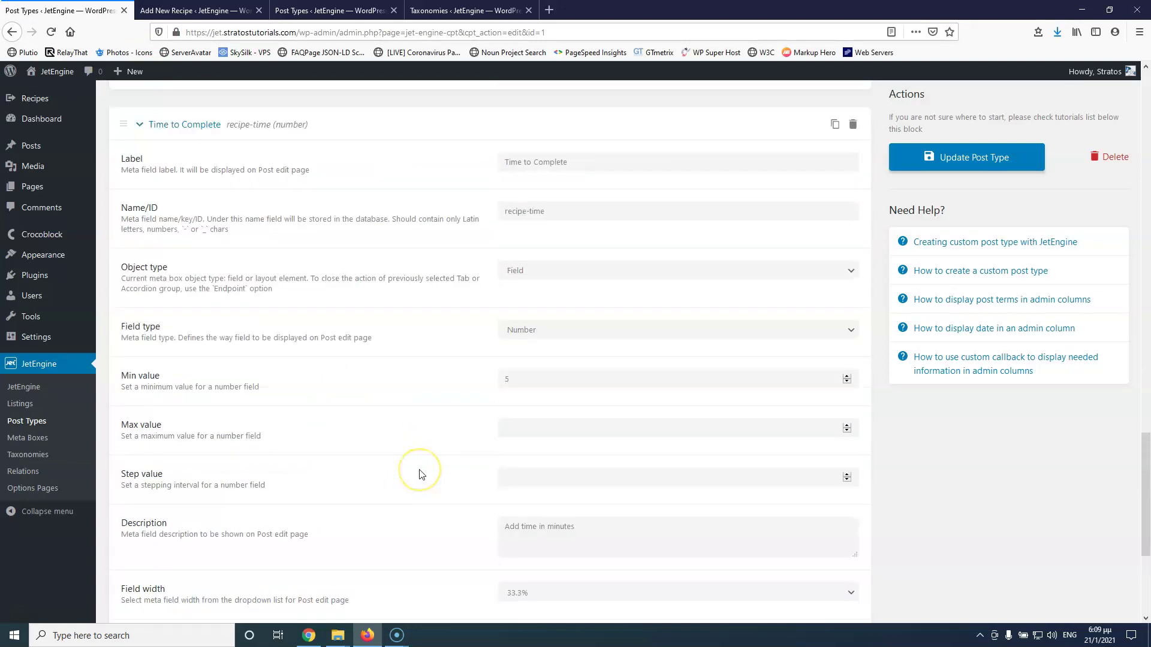
{"action": "scroll", "coordinate": [421, 474], "scroll_direction": "up", "scroll_amount": 1}
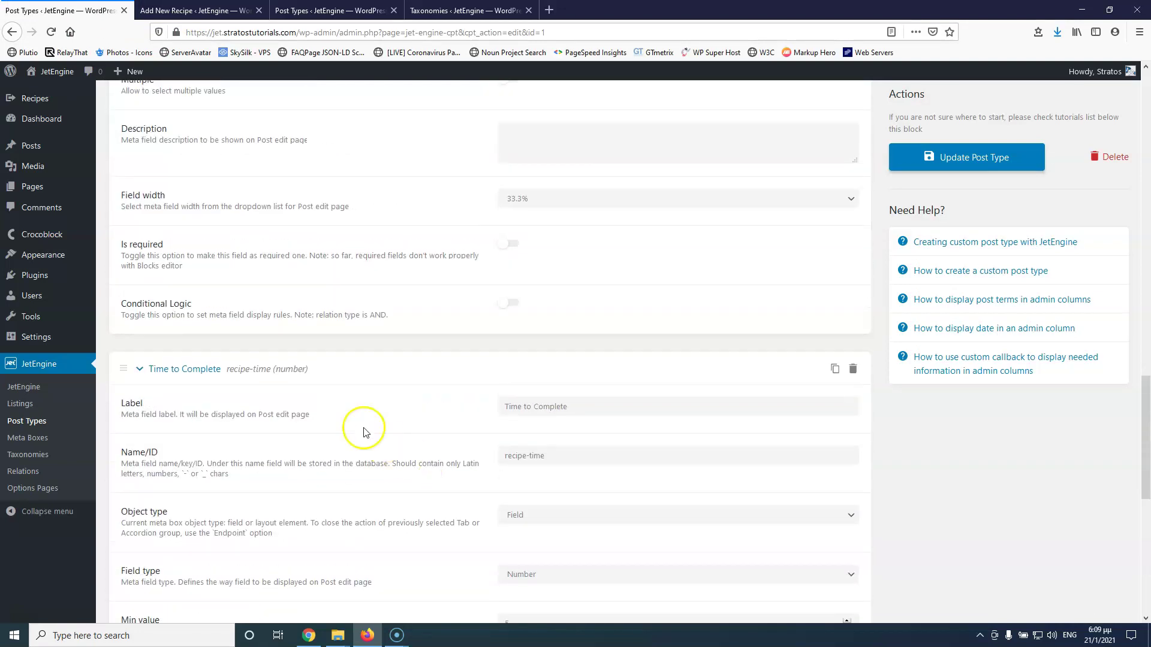
{"action": "left_click", "coordinate": [140, 371]}
{"action": "scroll", "coordinate": [175, 324], "scroll_direction": "up", "scroll_amount": 11}
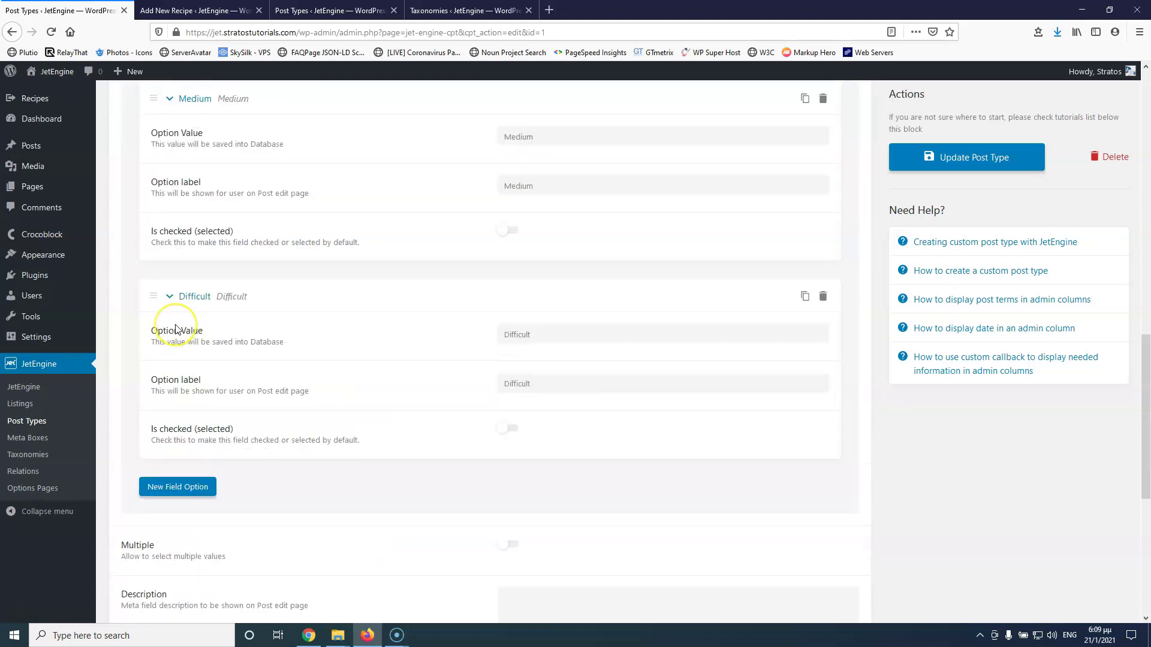
{"action": "scroll", "coordinate": [175, 329], "scroll_direction": "up", "scroll_amount": 4}
{"action": "left_click", "coordinate": [171, 451]}
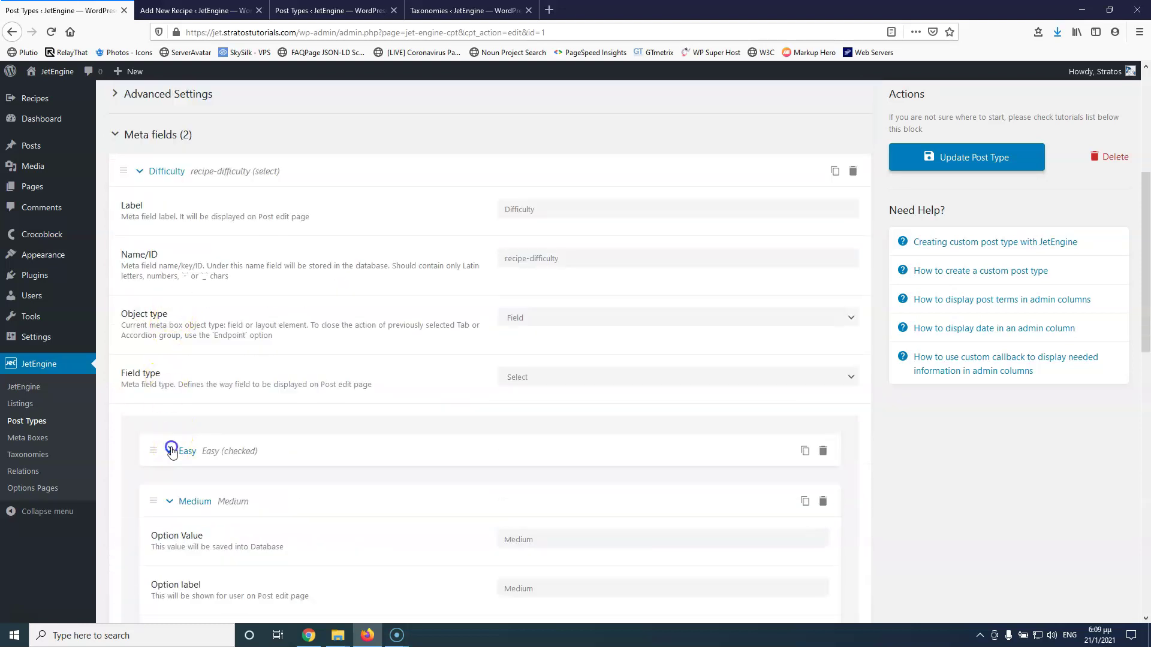
{"action": "scroll", "coordinate": [171, 419], "scroll_direction": "down", "scroll_amount": 6}
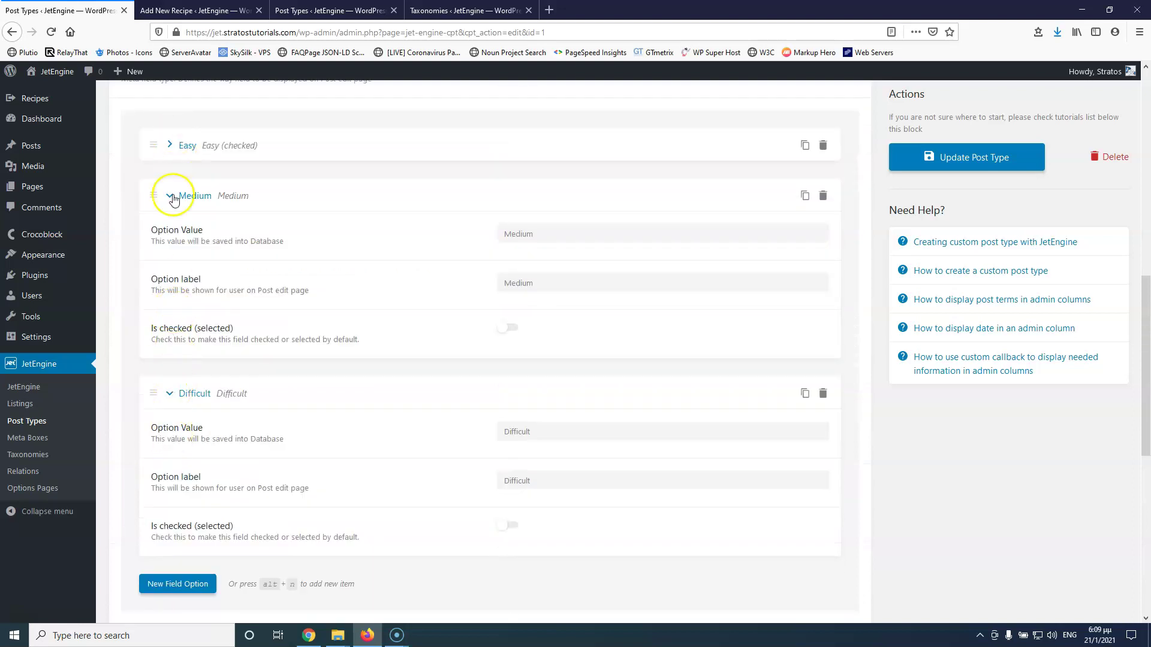
{"action": "scroll", "coordinate": [172, 204], "scroll_direction": "up", "scroll_amount": 7}
{"action": "left_click", "coordinate": [143, 230]}
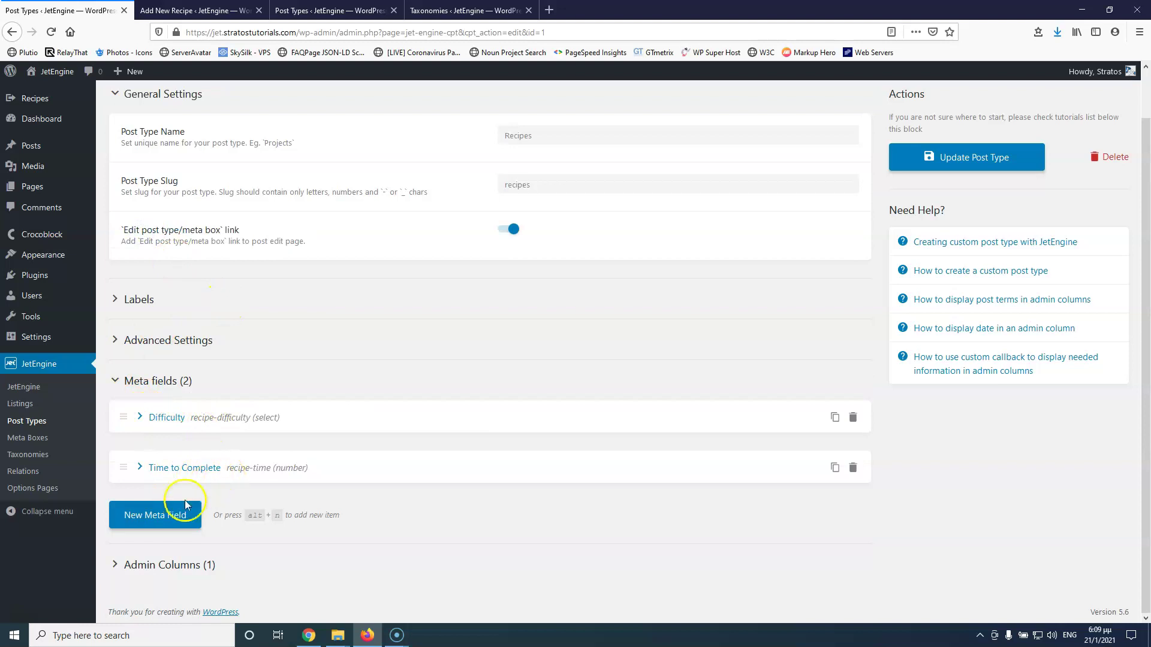
Add a meta field labelled Cost with the name recipe-cost and the Number field type
{"action": "left_click", "coordinate": [160, 518]}
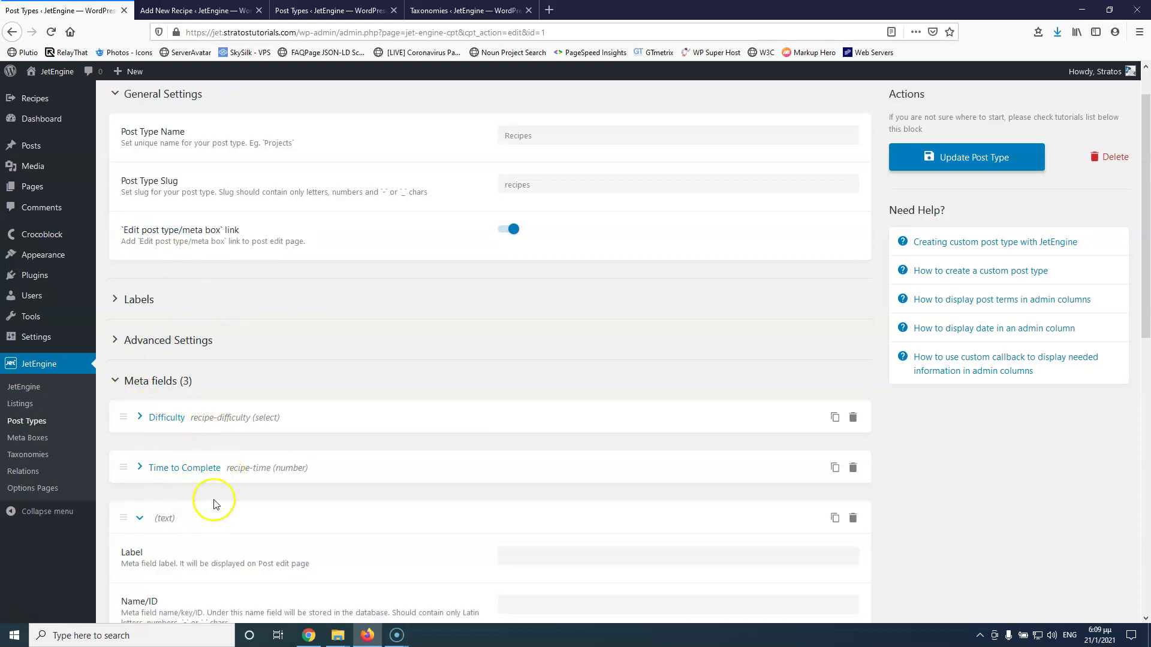
{"action": "scroll", "coordinate": [340, 480], "scroll_direction": "down", "scroll_amount": 4}
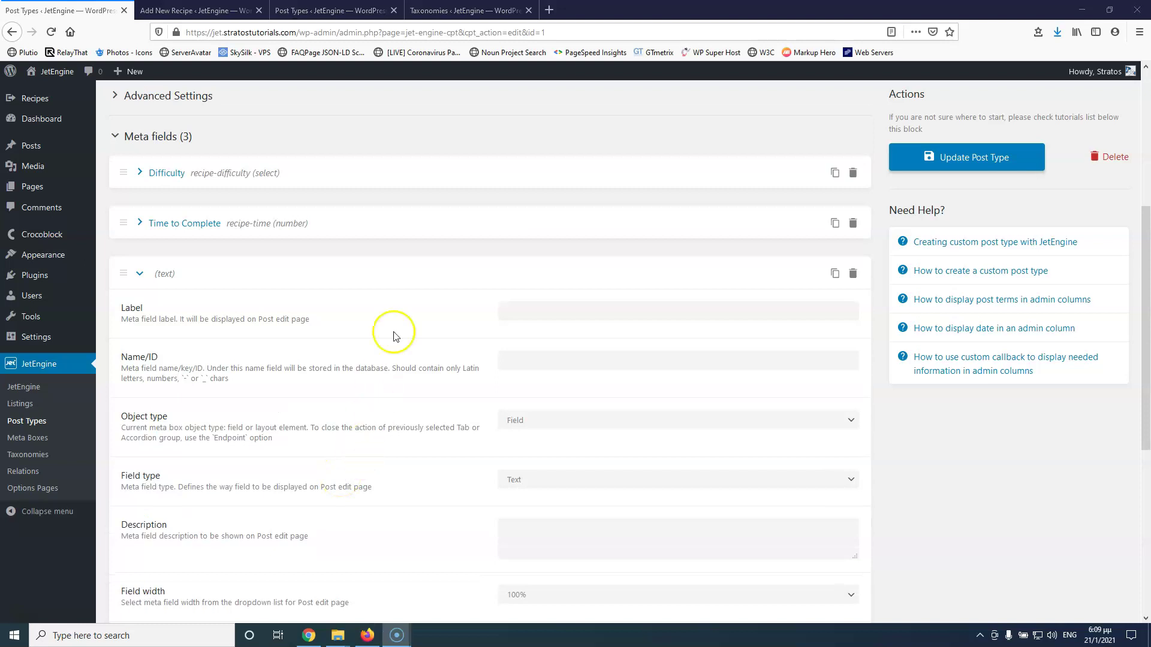
{"action": "left_click", "coordinate": [547, 312]}
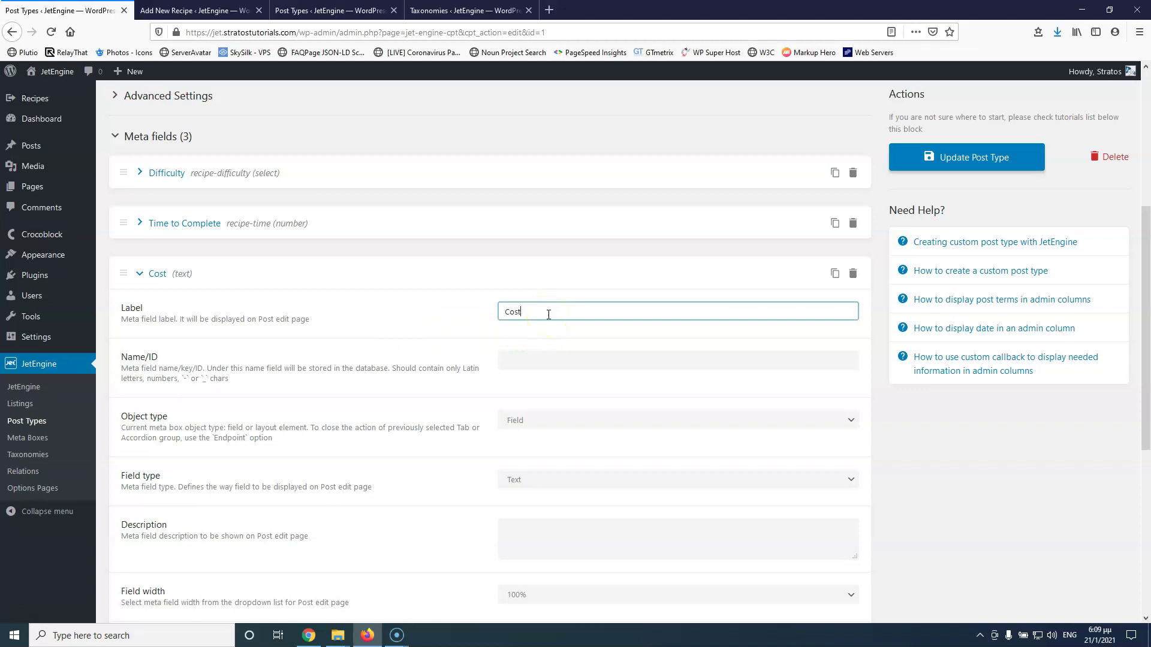
{"action": "left_click", "coordinate": [559, 352]}
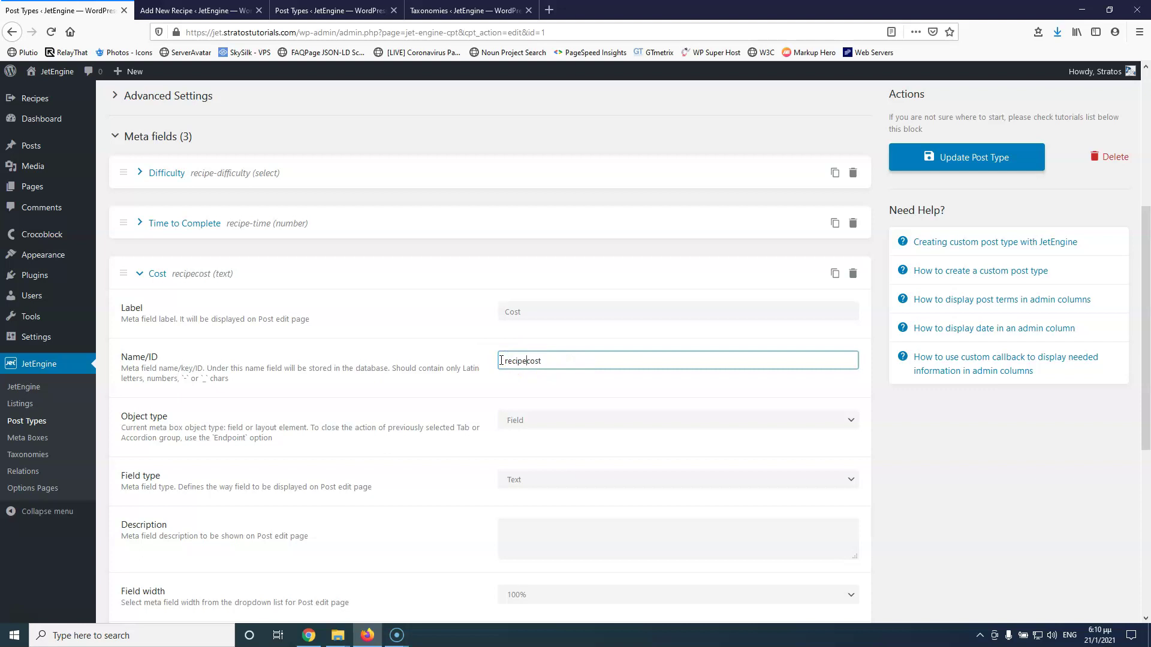
{"action": "scroll", "coordinate": [480, 378], "scroll_direction": "down", "scroll_amount": 2}
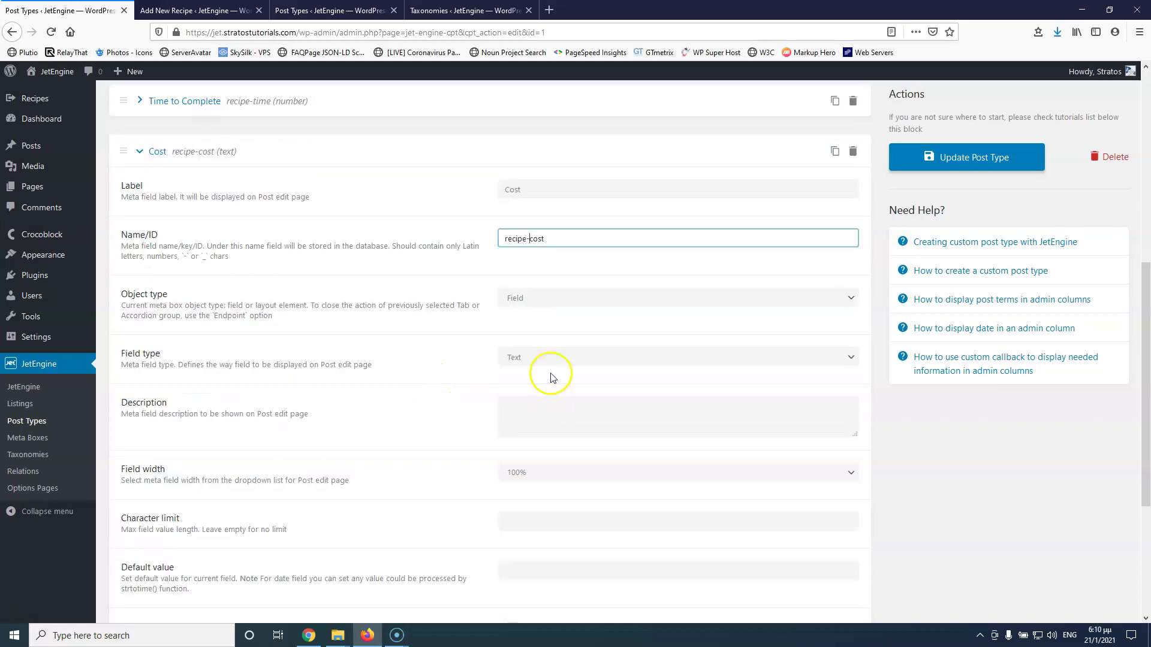
{"action": "left_click", "coordinate": [567, 358]}
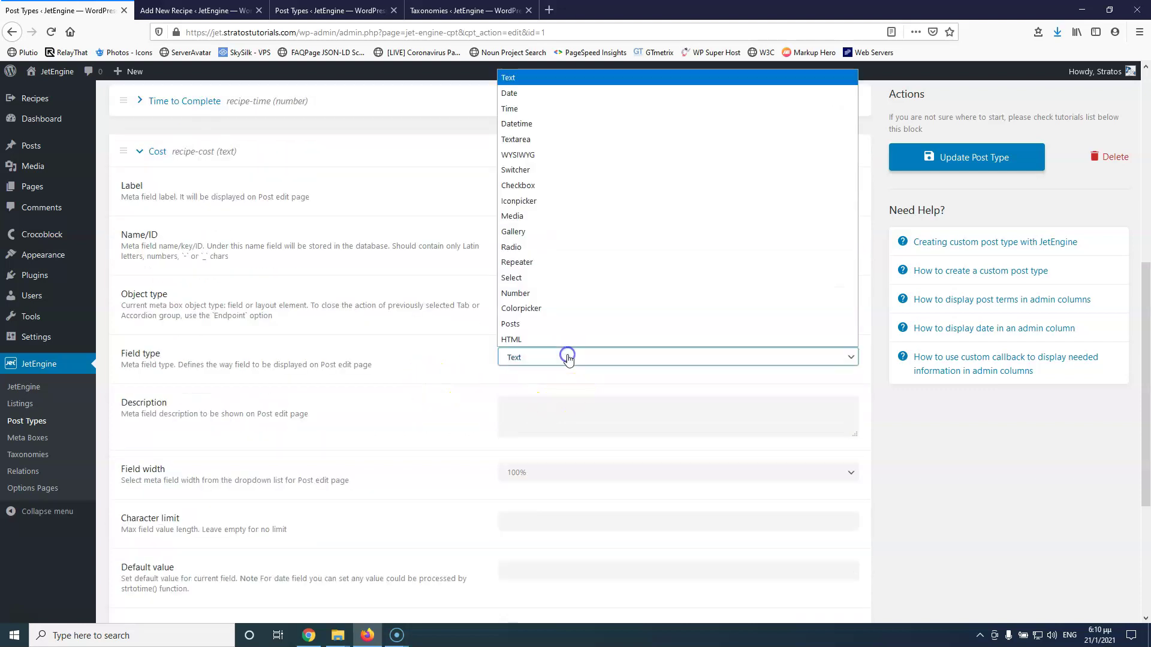
{"action": "left_click", "coordinate": [561, 293]}
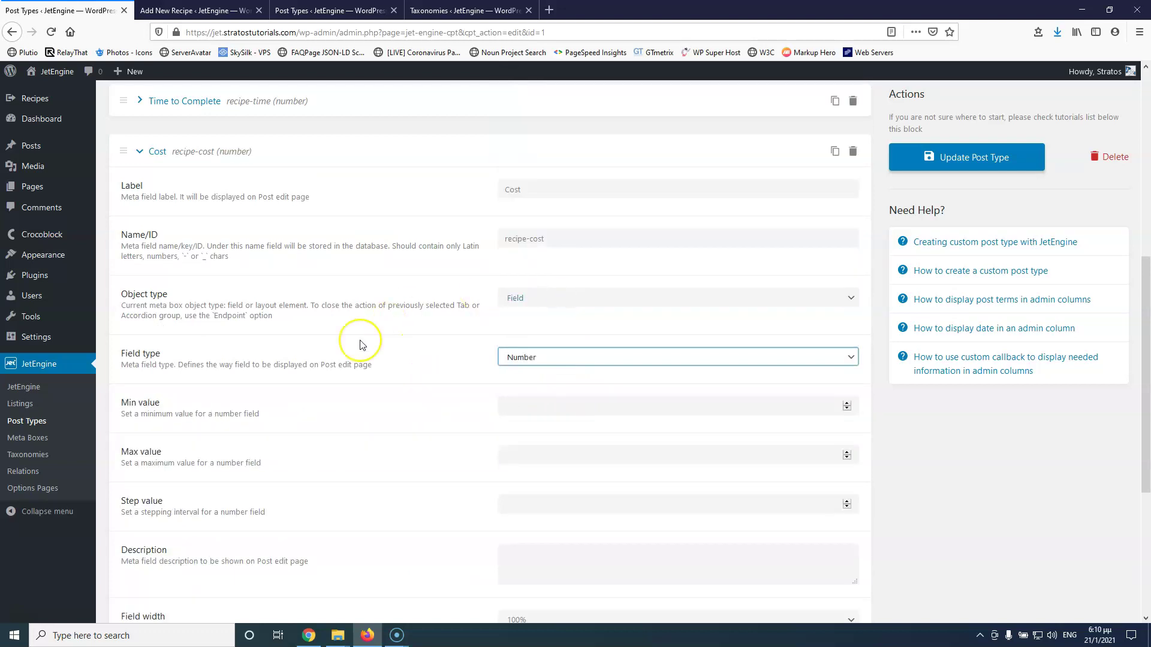
Set the Cost field's minimum value to 2 and its step value to 1
{"action": "scroll", "coordinate": [359, 336], "scroll_direction": "down", "scroll_amount": 2}
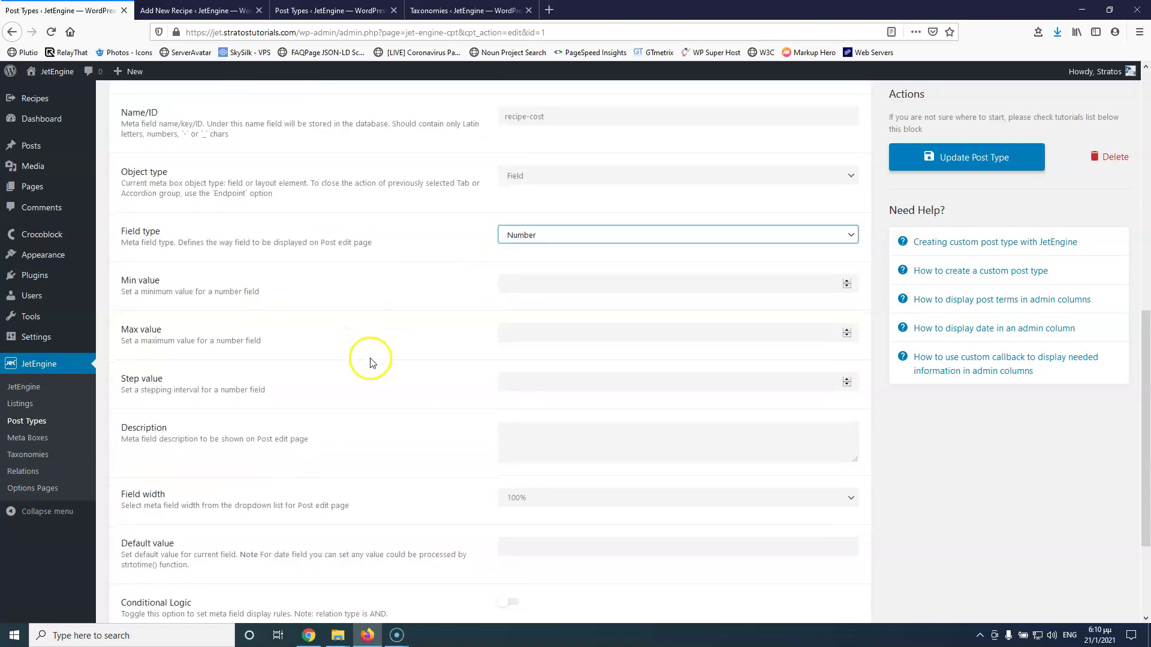
{"action": "left_click", "coordinate": [520, 285]}
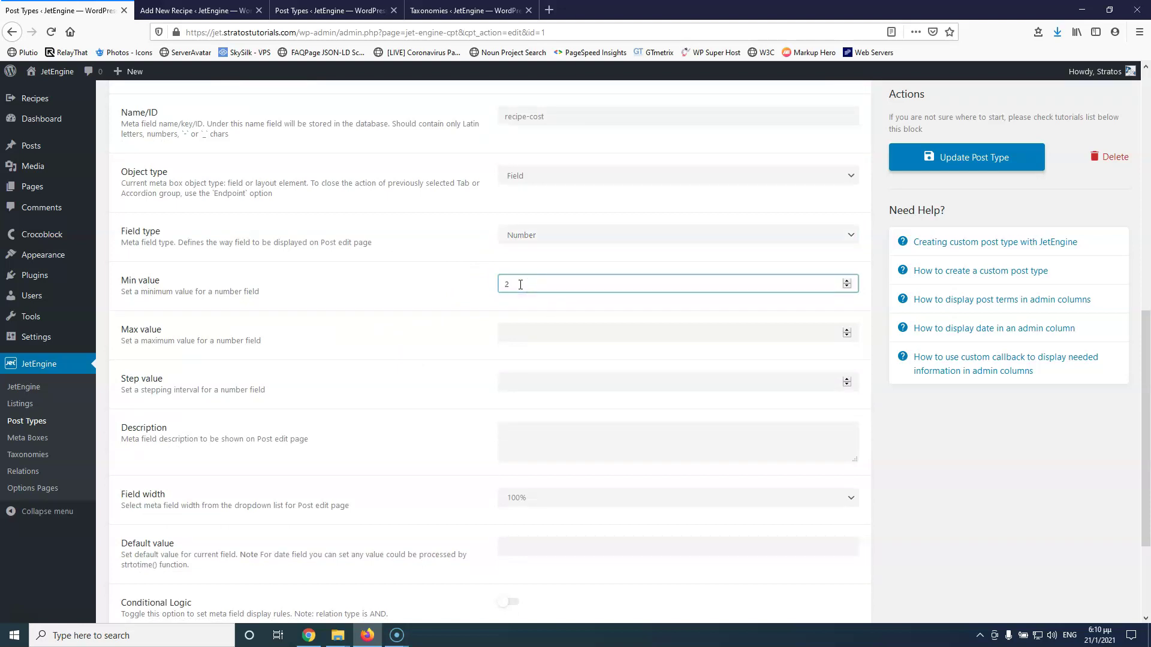
{"action": "left_click", "coordinate": [529, 336]}
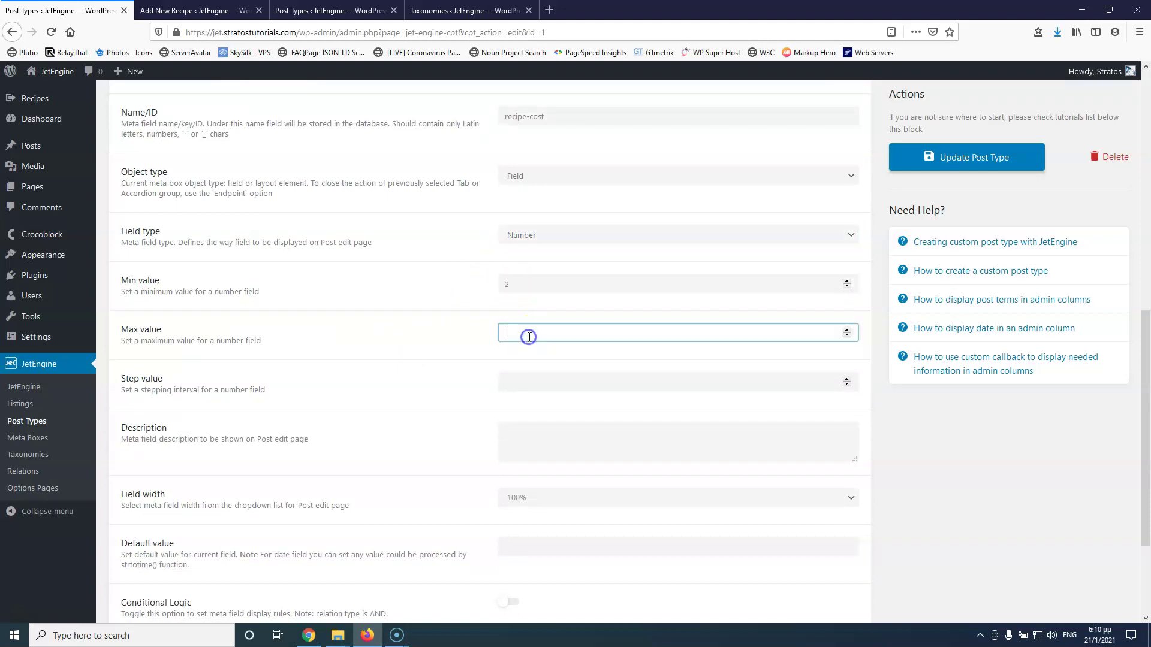
{"action": "left_click", "coordinate": [532, 380]}
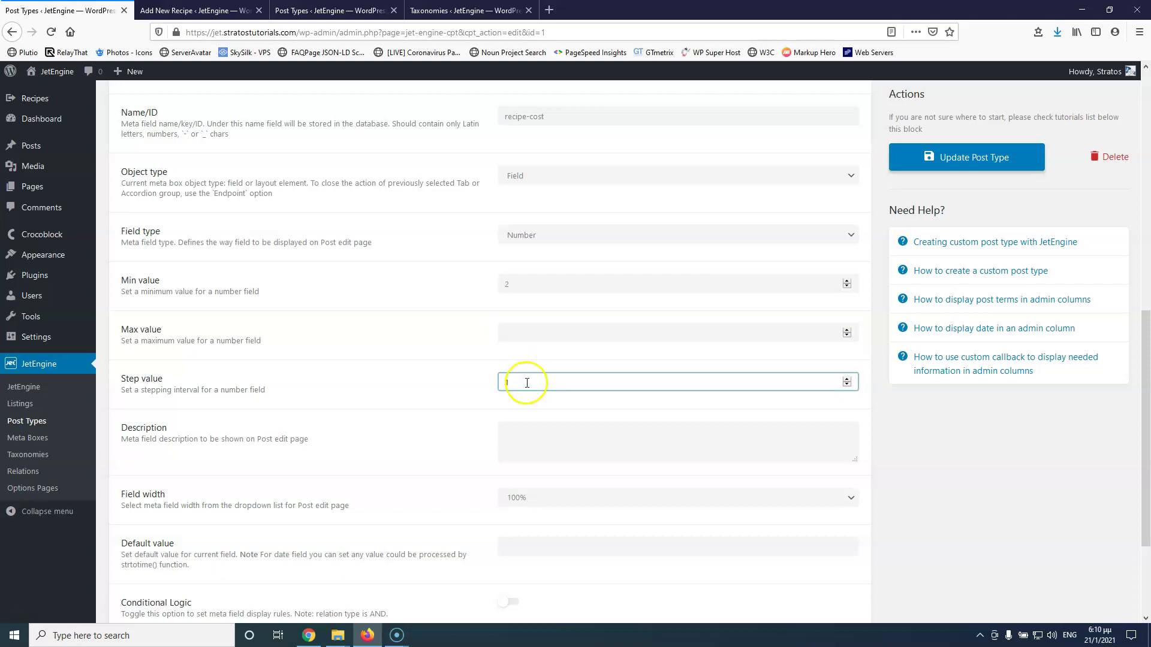
{"action": "left_click", "coordinate": [468, 382]}
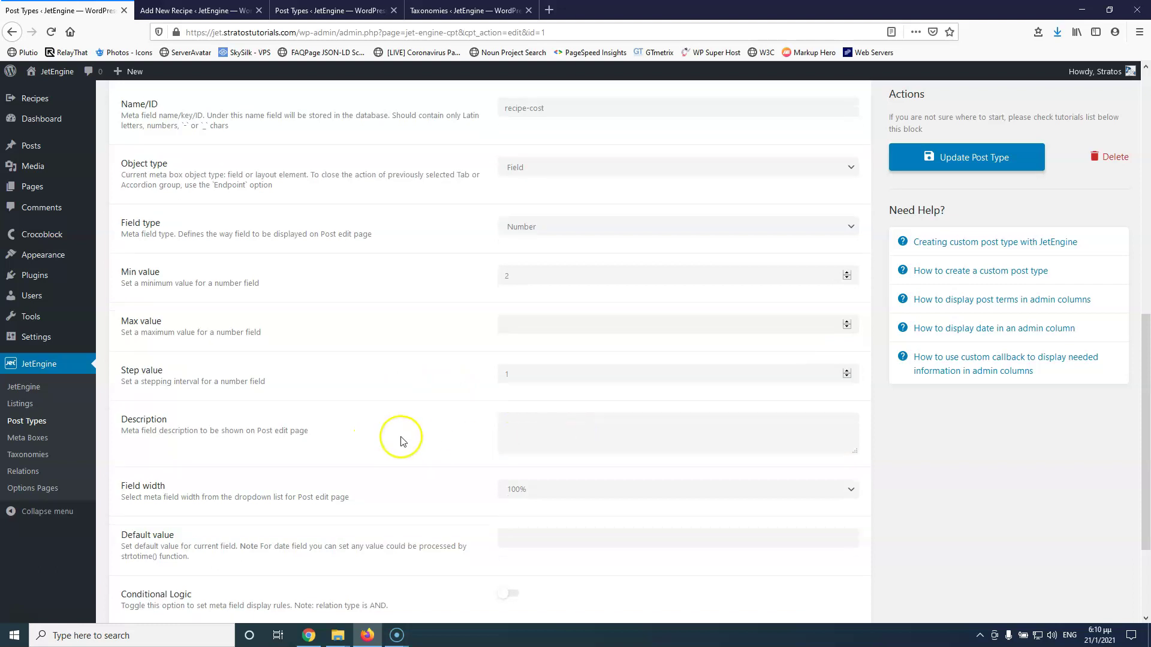
Set the Cost field's width to 33.3% and update the post type
{"action": "scroll", "coordinate": [399, 437], "scroll_direction": "down", "scroll_amount": 2}
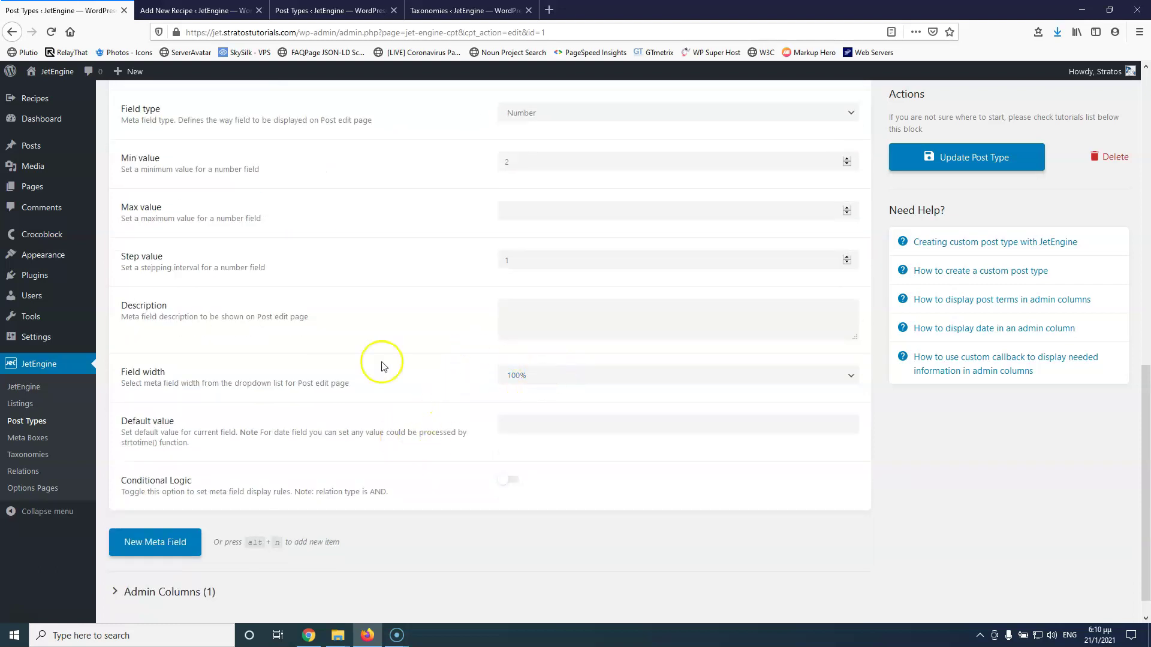
{"action": "left_click", "coordinate": [576, 378]}
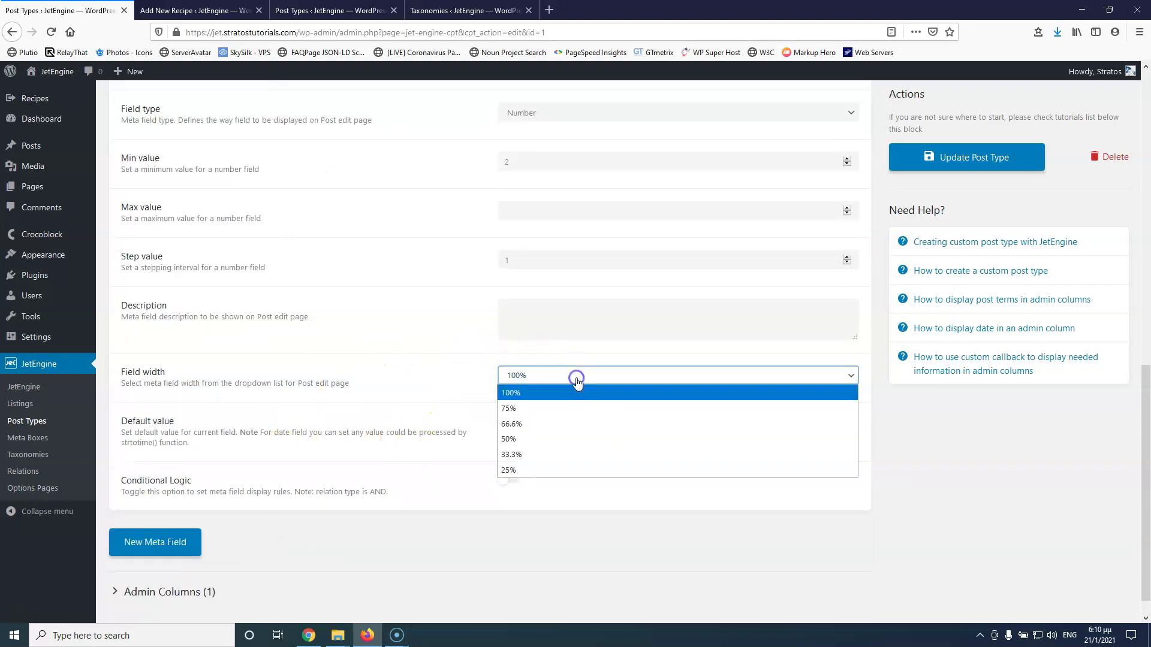
{"action": "left_click", "coordinate": [548, 454]}
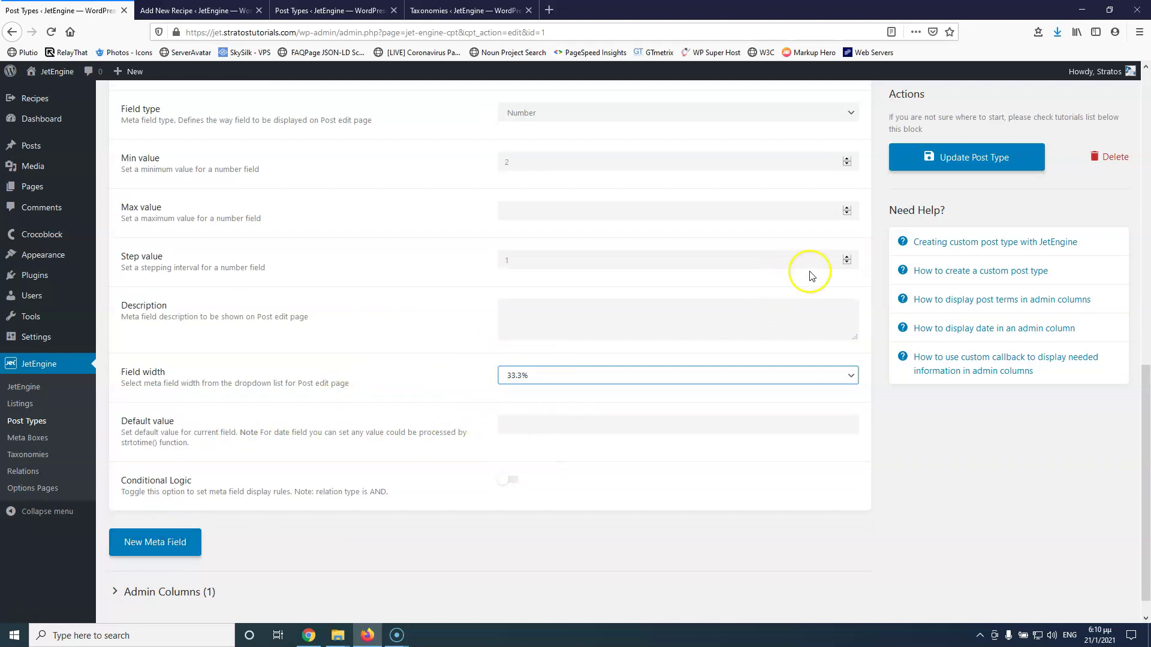
{"action": "left_click", "coordinate": [1002, 165]}
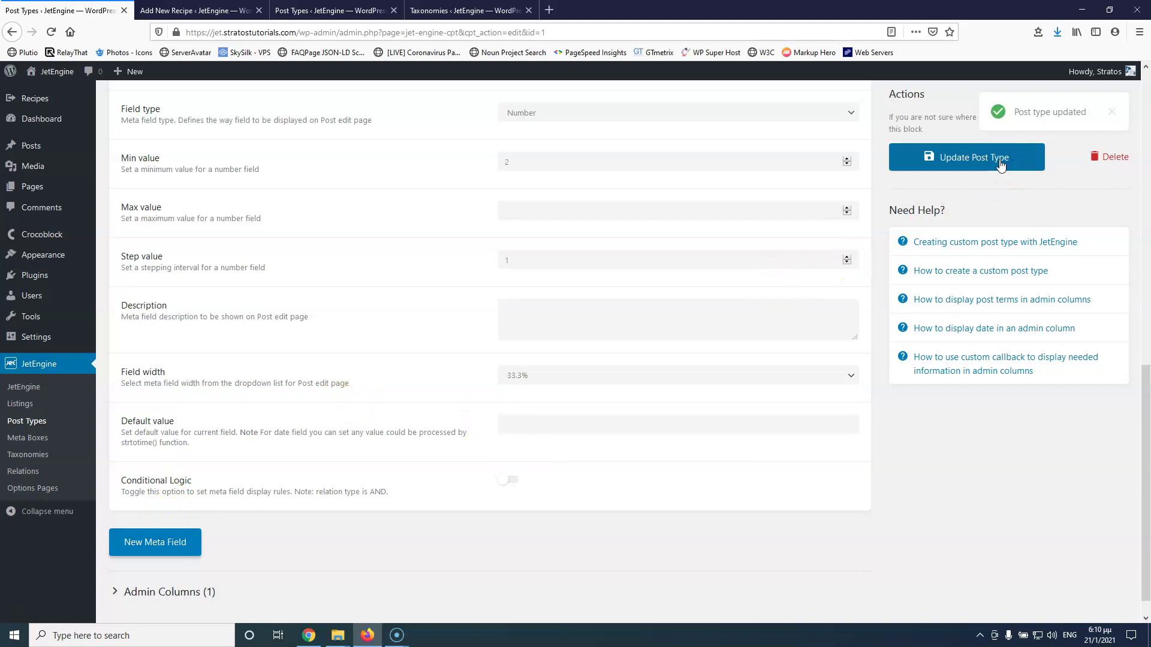
Reload the new recipe page and check how the Cost field appears beside the other settings
{"action": "left_click", "coordinate": [195, 10]}
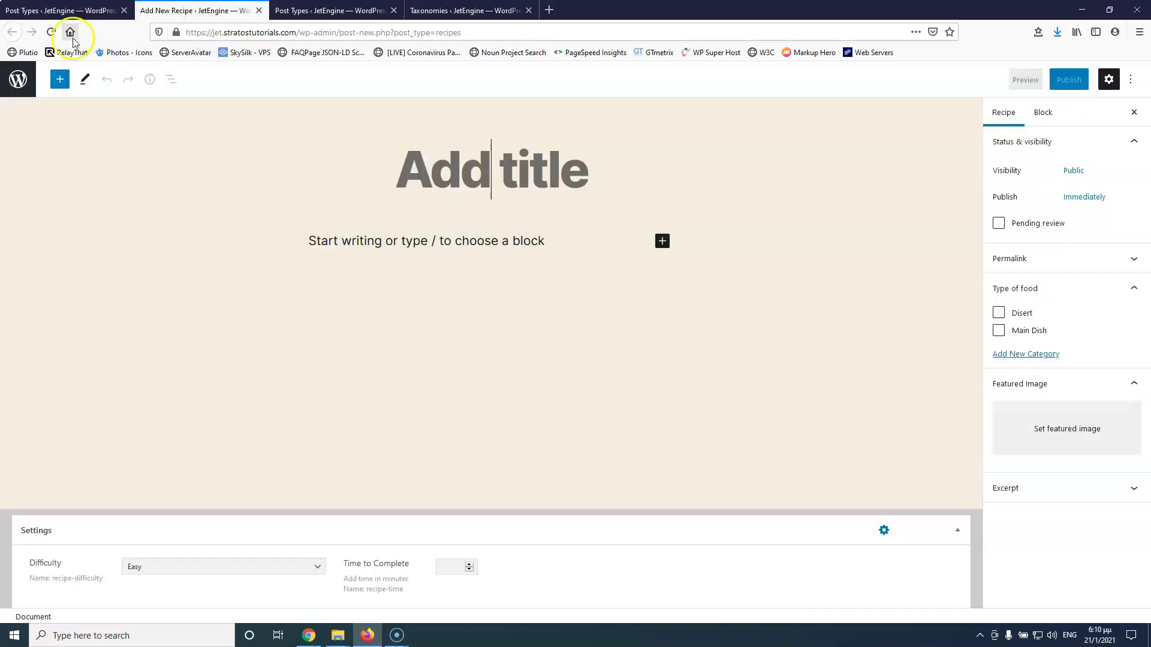
{"action": "left_click", "coordinate": [52, 33]}
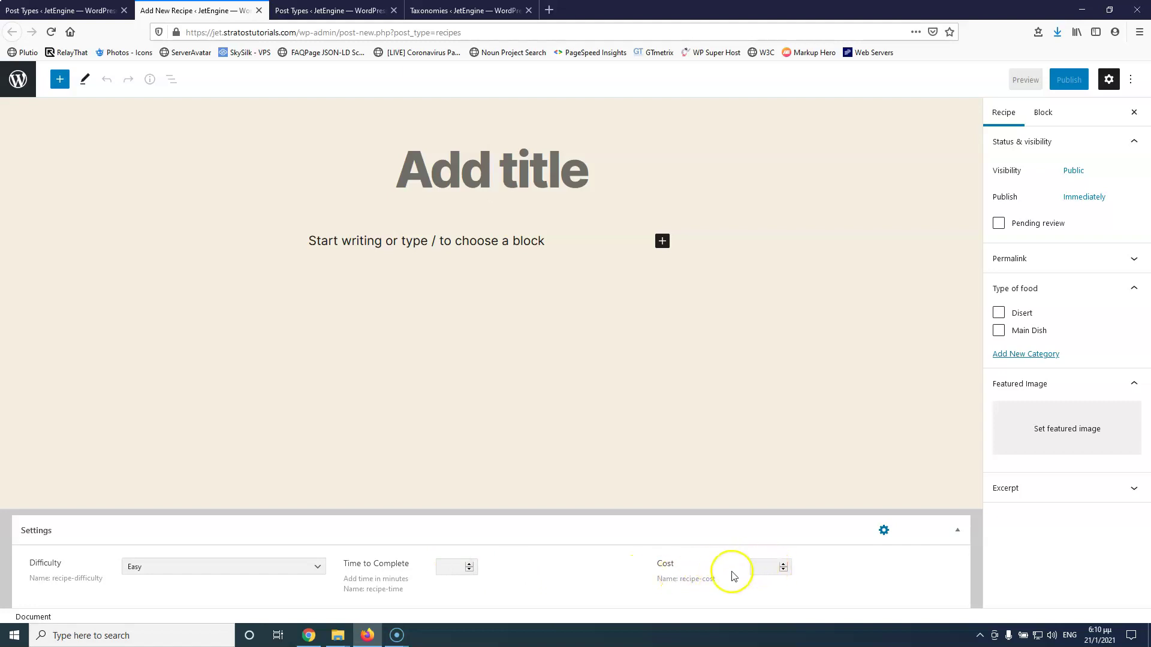
Add an admin column titled Cost of recipe with the Meta Value type to the Recipes post type
{"action": "left_click", "coordinate": [71, 11]}
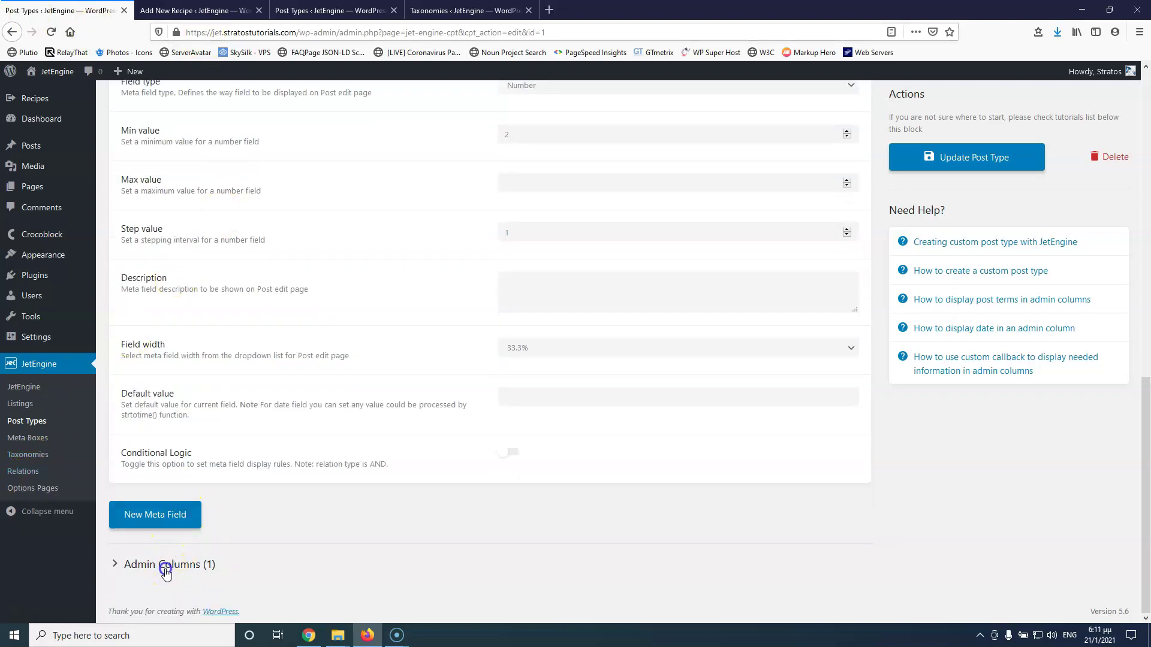
{"action": "left_click", "coordinate": [166, 572]}
{"action": "scroll", "coordinate": [276, 513], "scroll_direction": "down", "scroll_amount": 2}
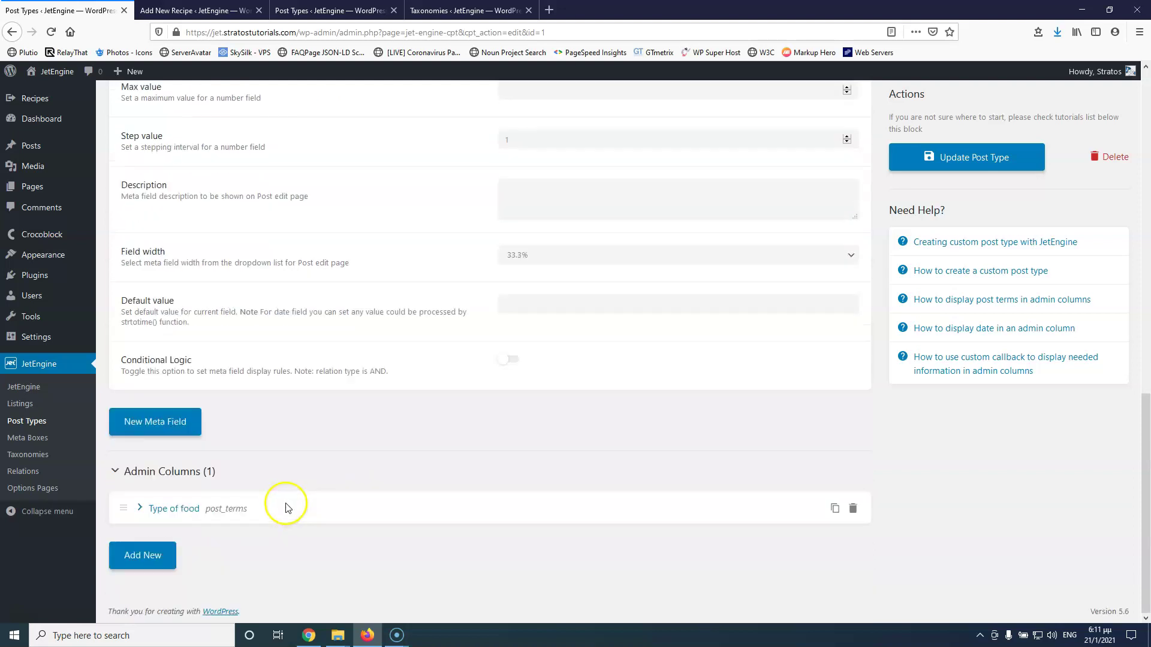
{"action": "left_click", "coordinate": [144, 555]}
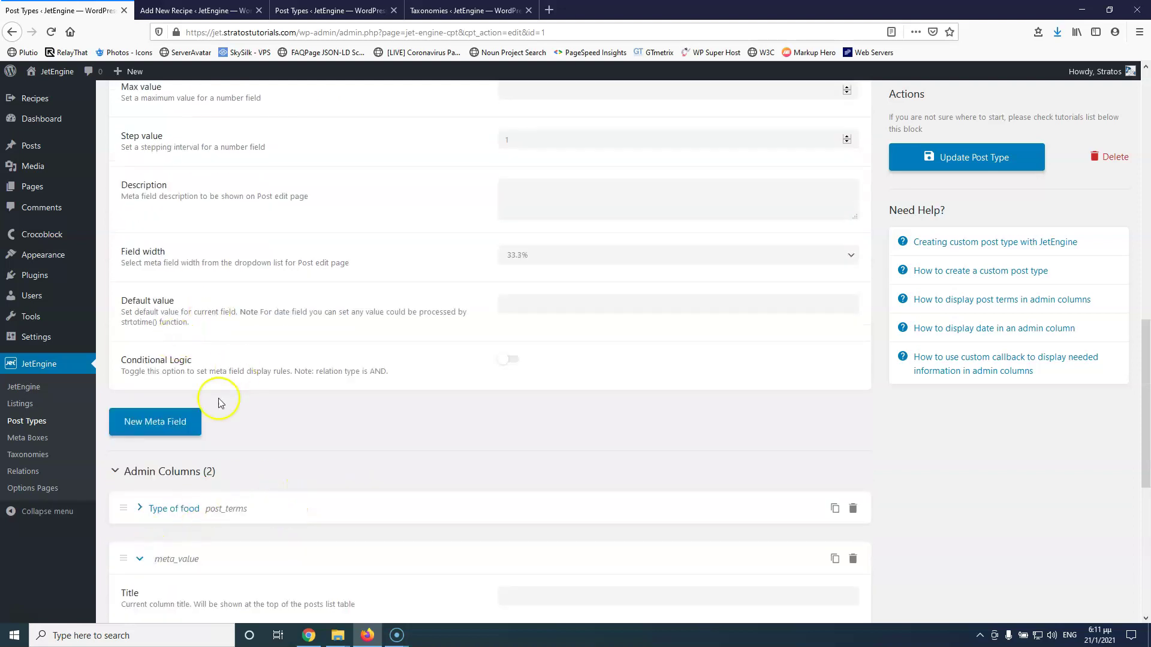
{"action": "scroll", "coordinate": [228, 403], "scroll_direction": "down", "scroll_amount": 4}
{"action": "left_click", "coordinate": [567, 351]}
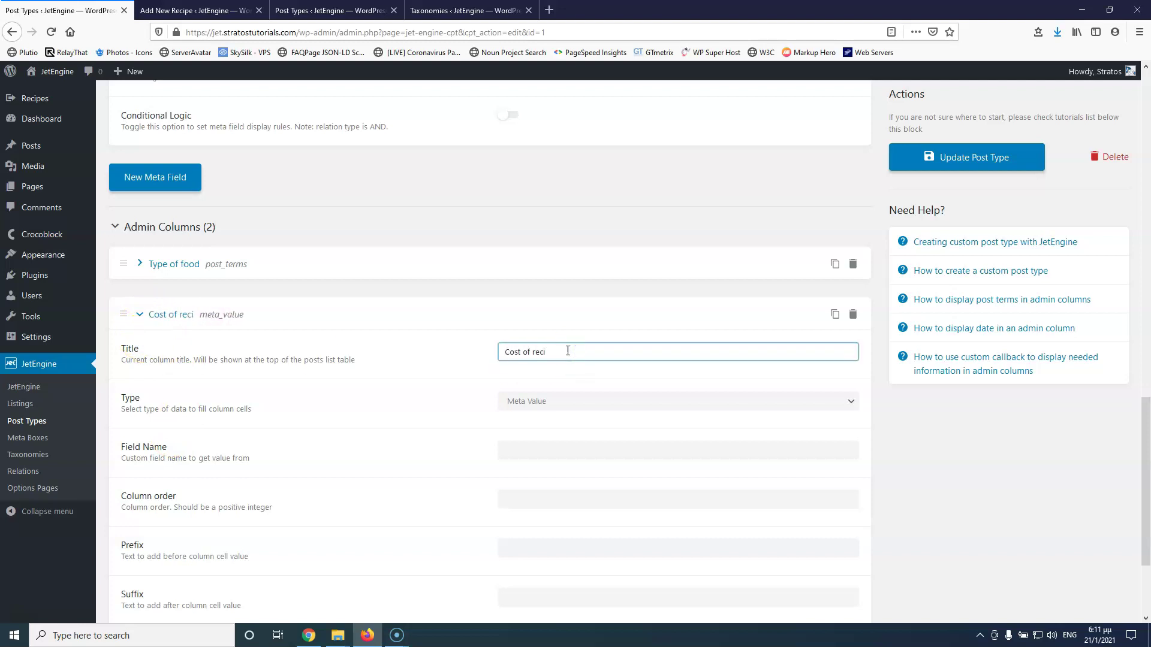
{"action": "left_click", "coordinate": [563, 402]}
{"action": "left_click", "coordinate": [554, 419]}
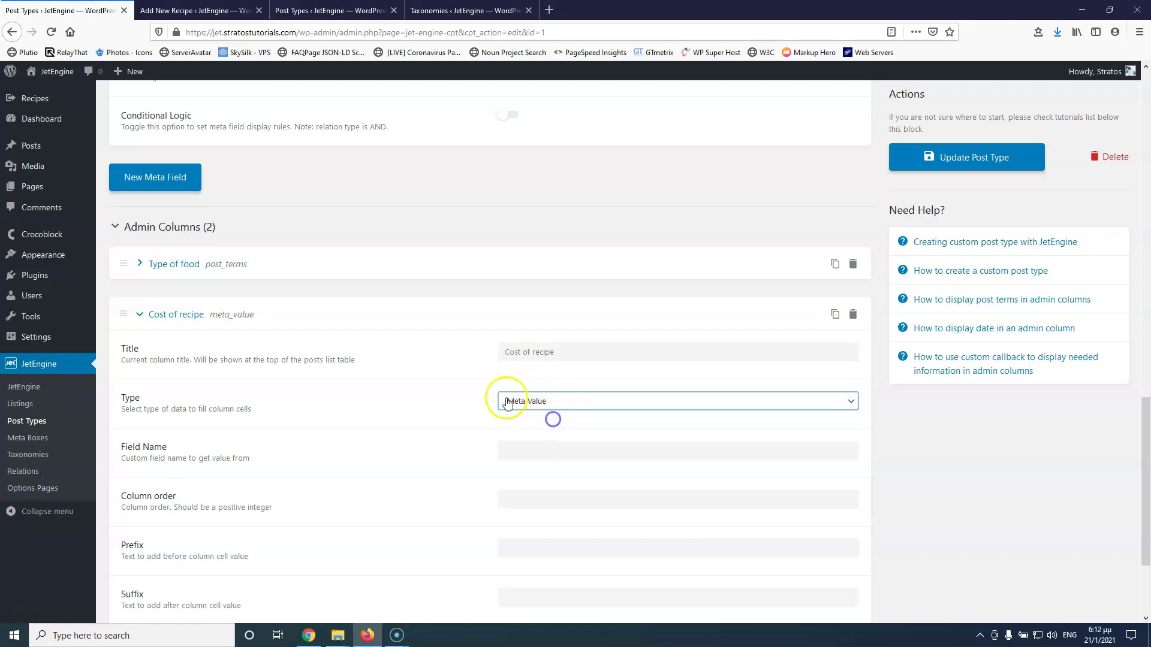
Copy the Cost meta field's name, recipe-cost, and use it as the Cost of recipe column's field name
{"action": "scroll", "coordinate": [336, 389], "scroll_direction": "down", "scroll_amount": 2}
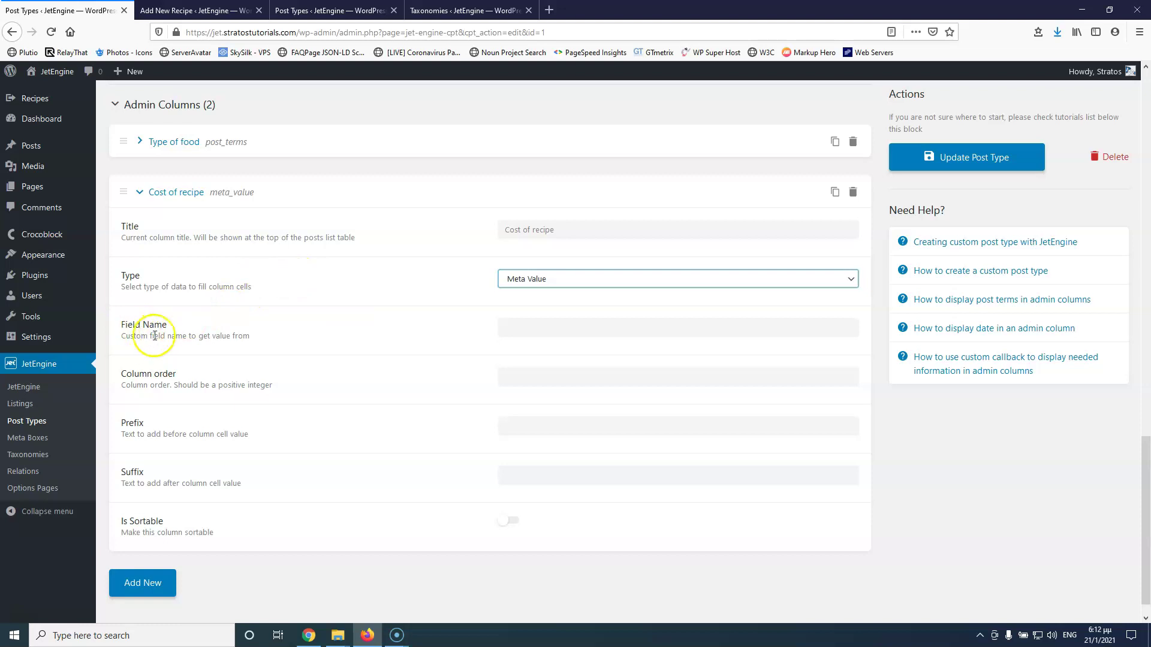
{"action": "left_click", "coordinate": [519, 329]}
{"action": "scroll", "coordinate": [468, 343], "scroll_direction": "up", "scroll_amount": 15}
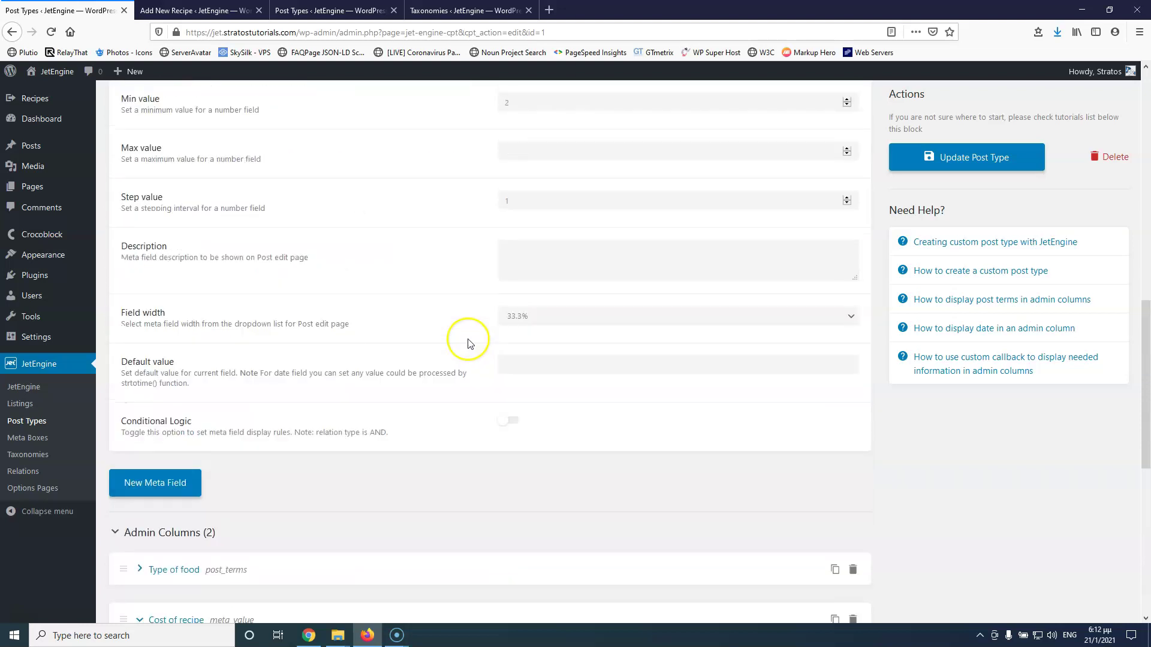
{"action": "left_click_drag", "start_coordinate": [560, 302], "coordinate": [489, 301]}
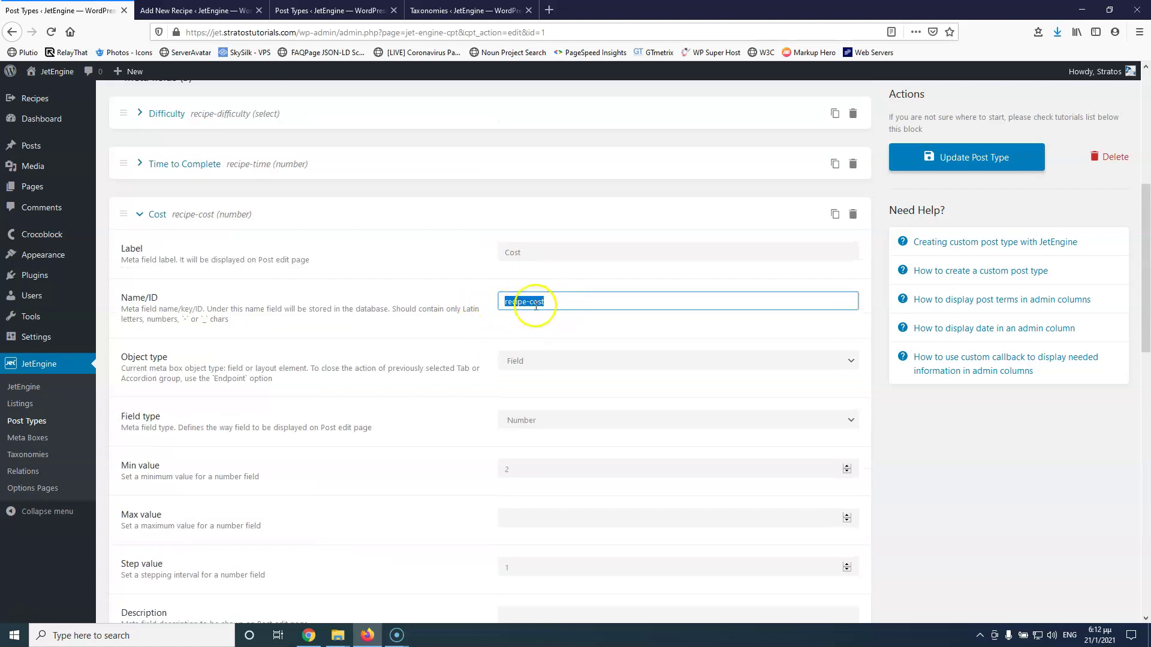
{"action": "left_click", "coordinate": [139, 215]}
{"action": "scroll", "coordinate": [496, 376], "scroll_direction": "down", "scroll_amount": 4}
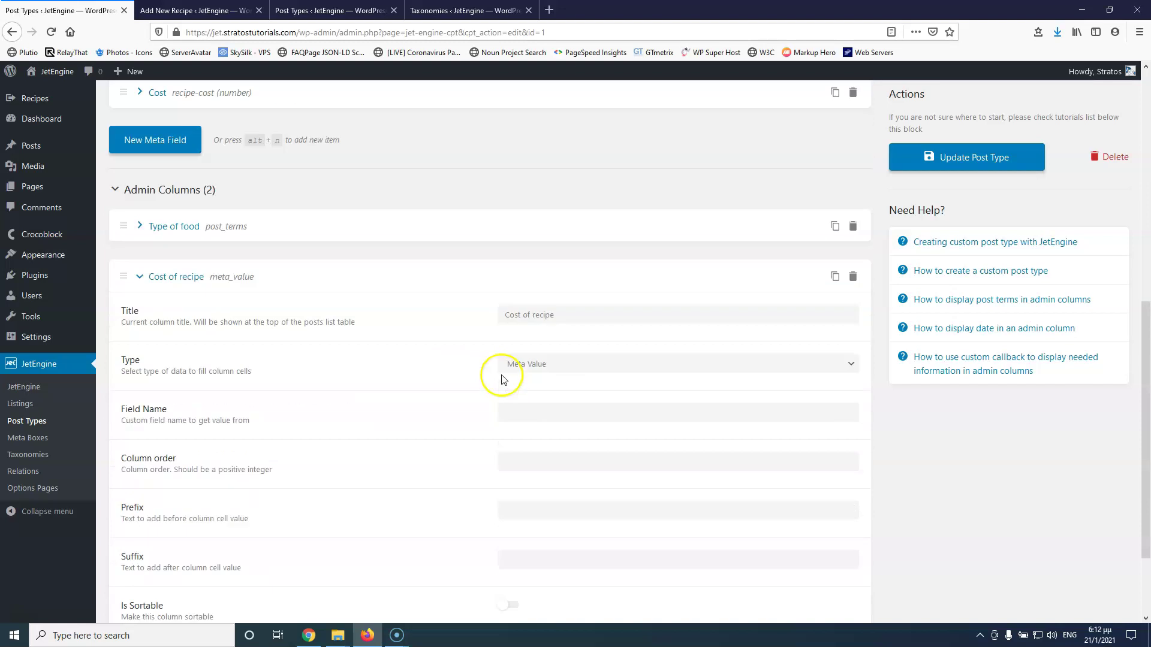
{"action": "left_click", "coordinate": [523, 297]}
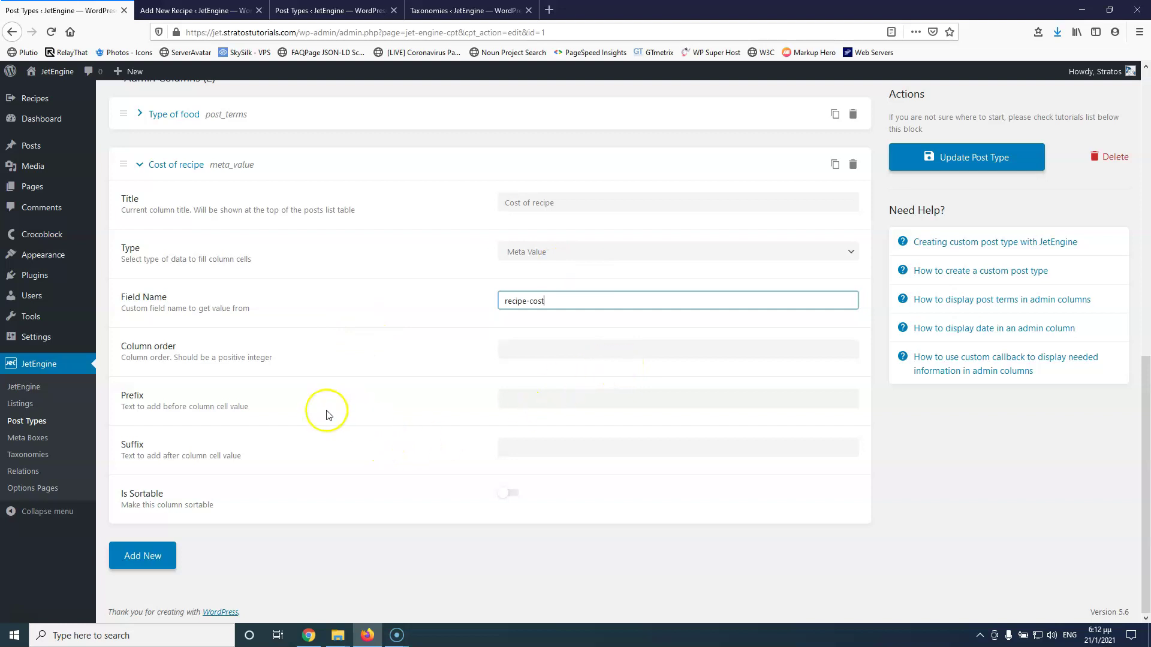
Make the Cost of recipe column sortable as a numeric field and update the post type
{"action": "left_click", "coordinate": [523, 400]}
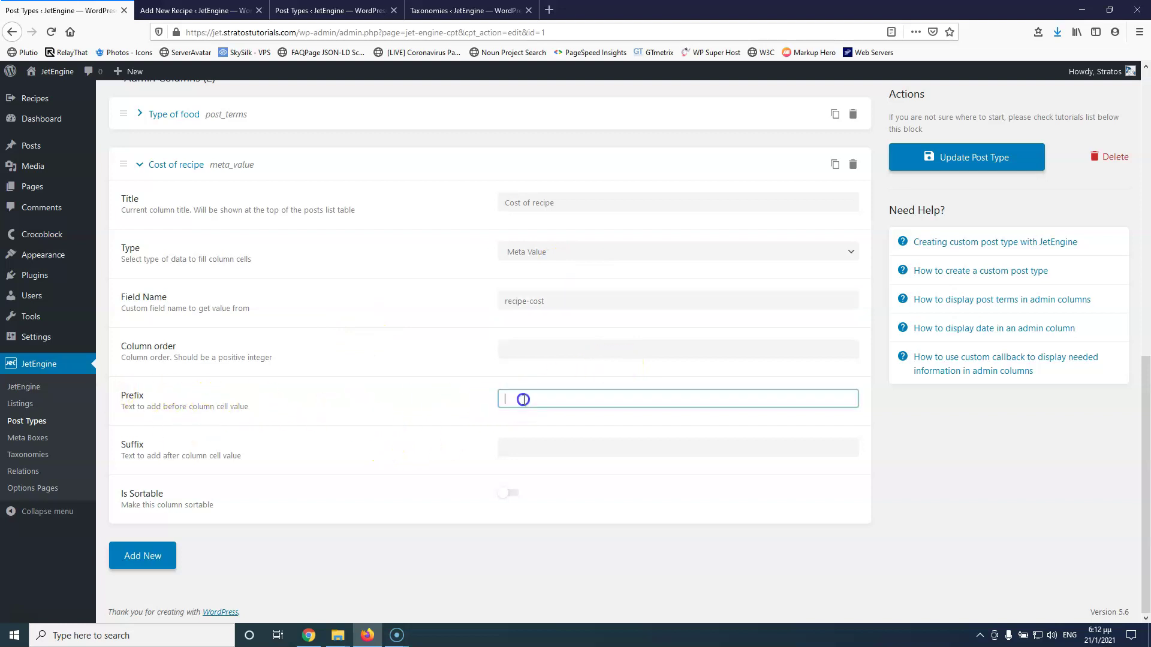
{"action": "left_click", "coordinate": [527, 452]}
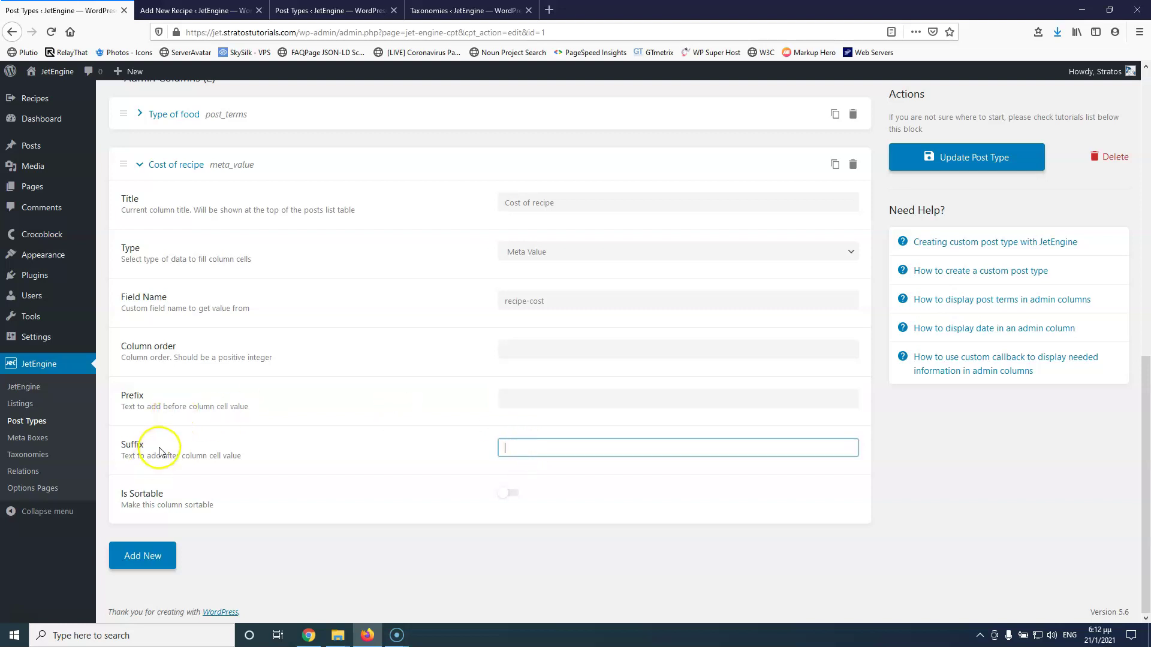
{"action": "left_click", "coordinate": [509, 493]}
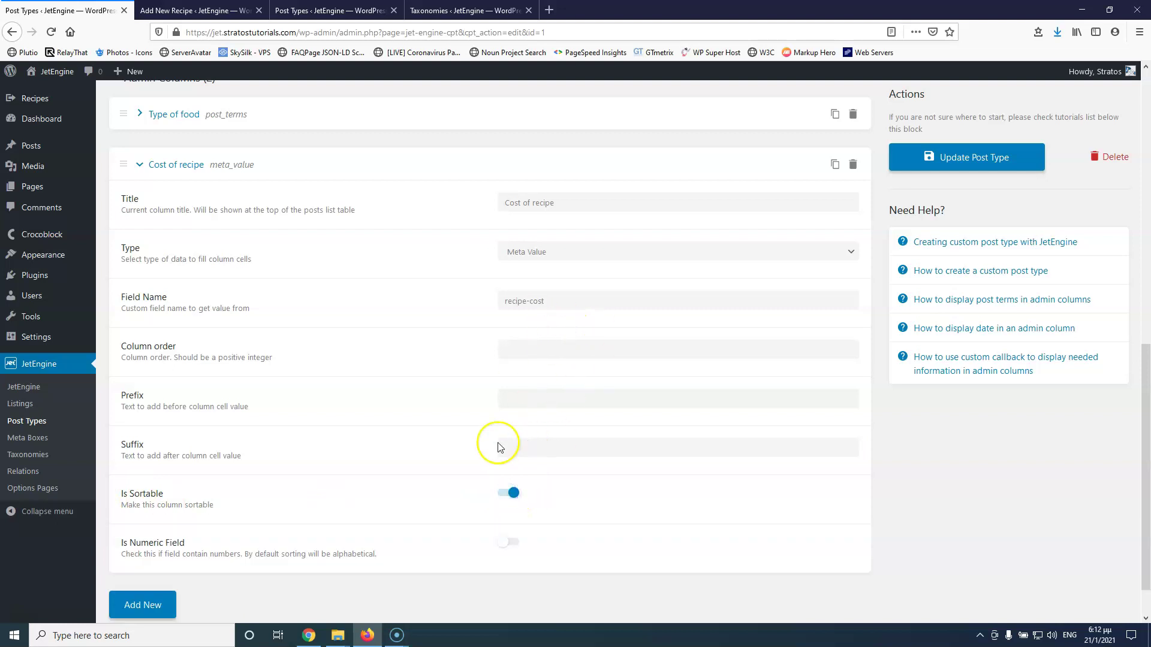
{"action": "scroll", "coordinate": [384, 444], "scroll_direction": "down", "scroll_amount": 1}
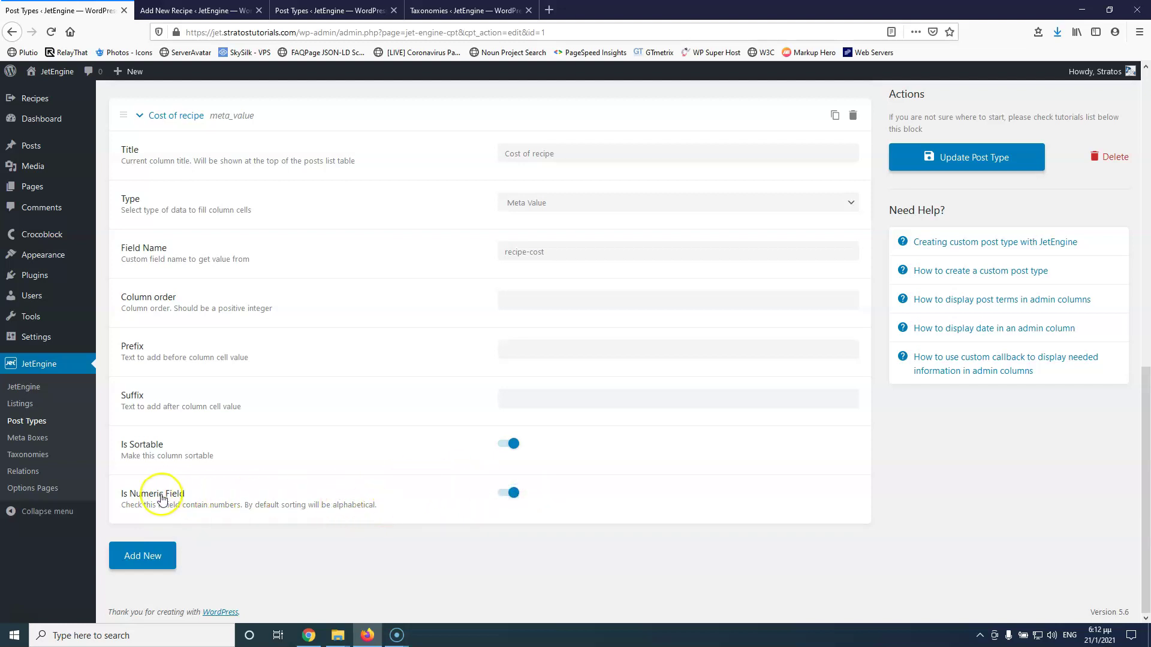
{"action": "left_click", "coordinate": [966, 158]}
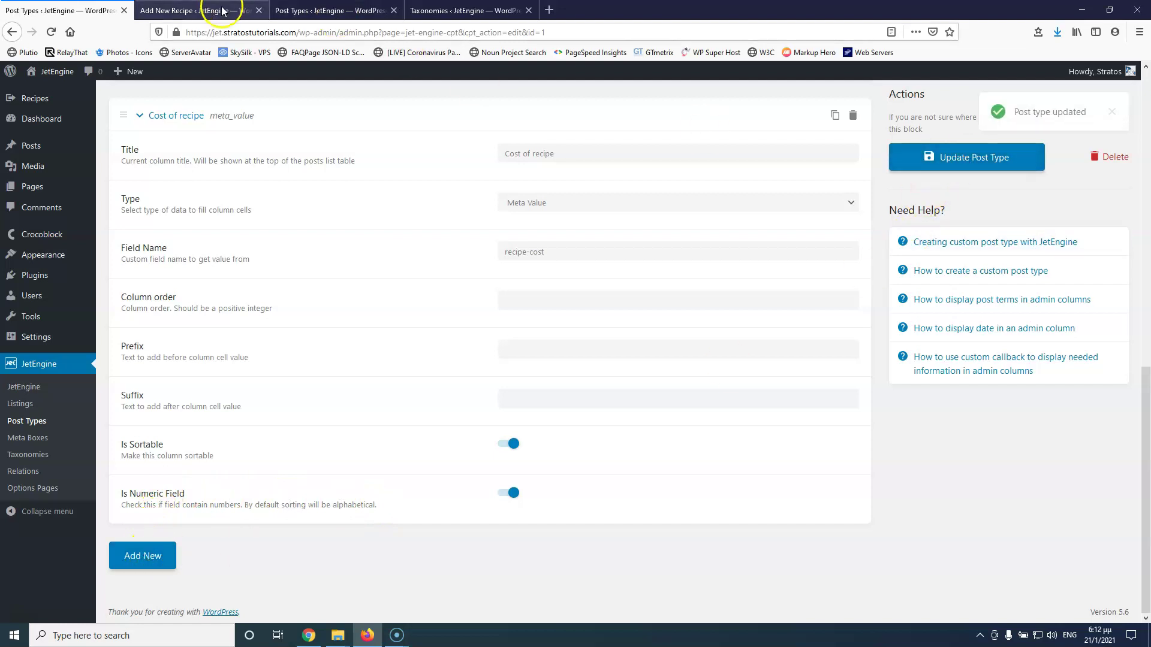
Open the list of all recipes in a new browser tab and check the Cost of recipe column
{"action": "mouse_move", "coordinate": [72, 99]}
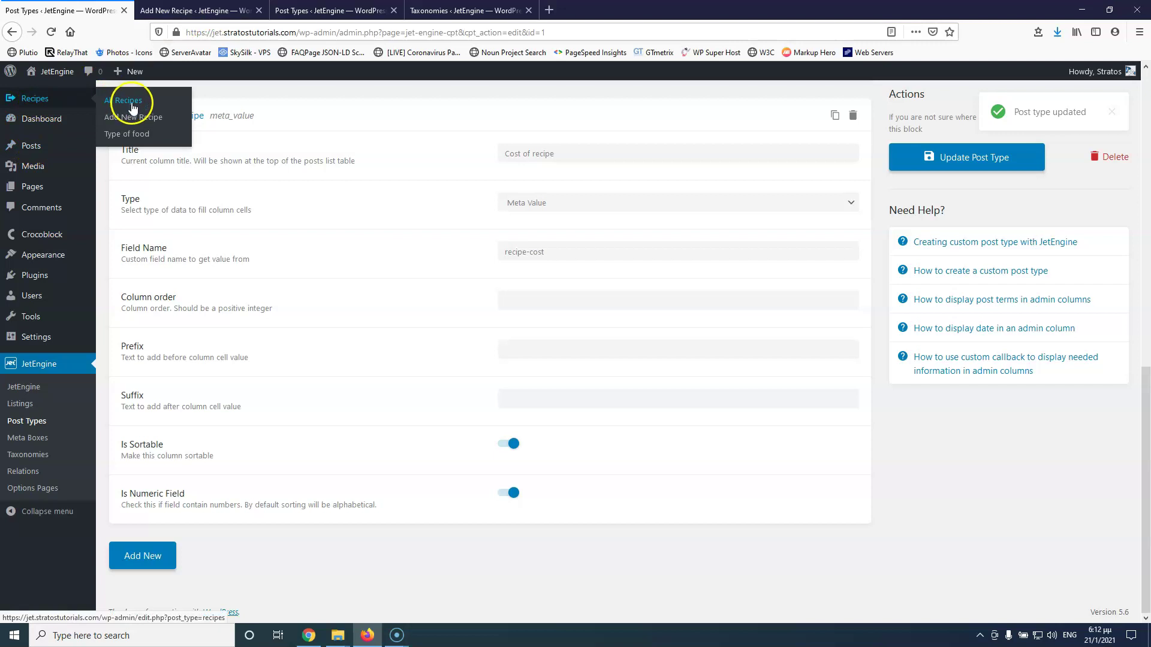
{"action": "middle_click", "coordinate": [132, 107]}
{"action": "left_click", "coordinate": [192, 10]}
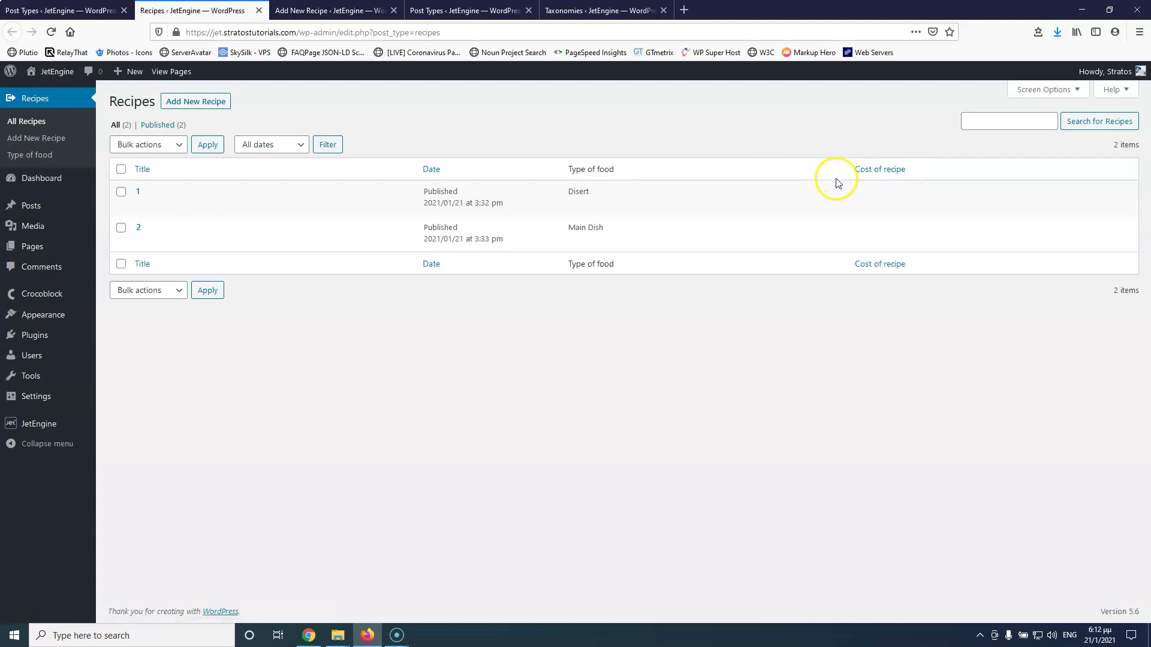
Save the Cost of recipe column with column order 2 and check its position in the reloaded recipes list
{"action": "left_click", "coordinate": [68, 10]}
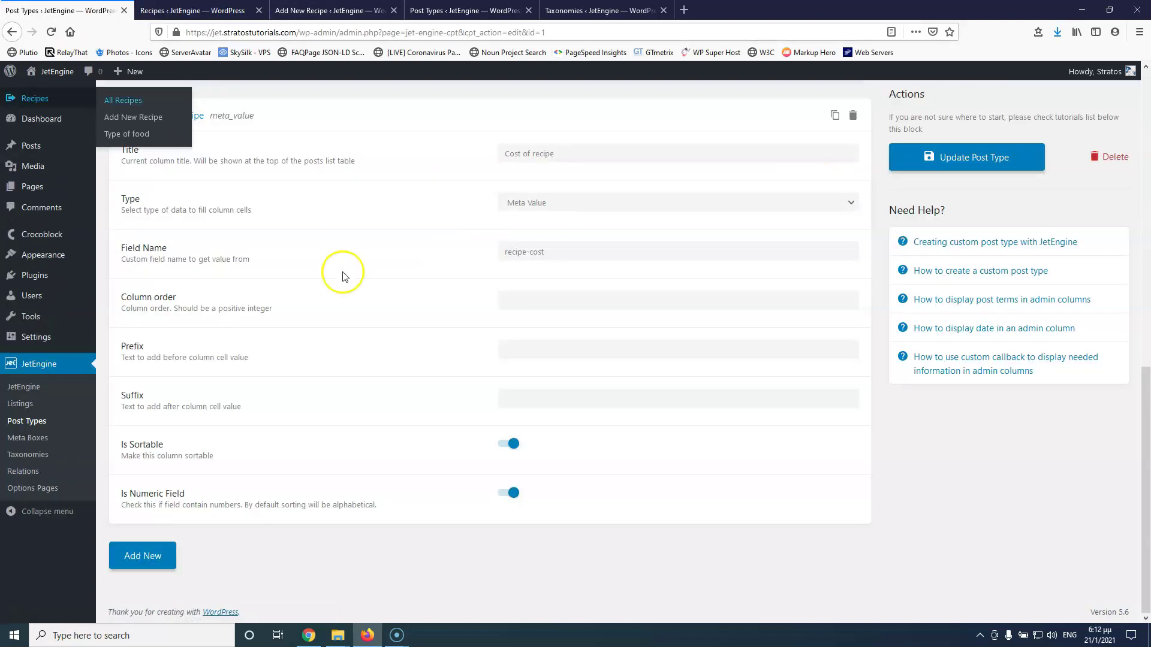
{"action": "left_click", "coordinate": [522, 304]}
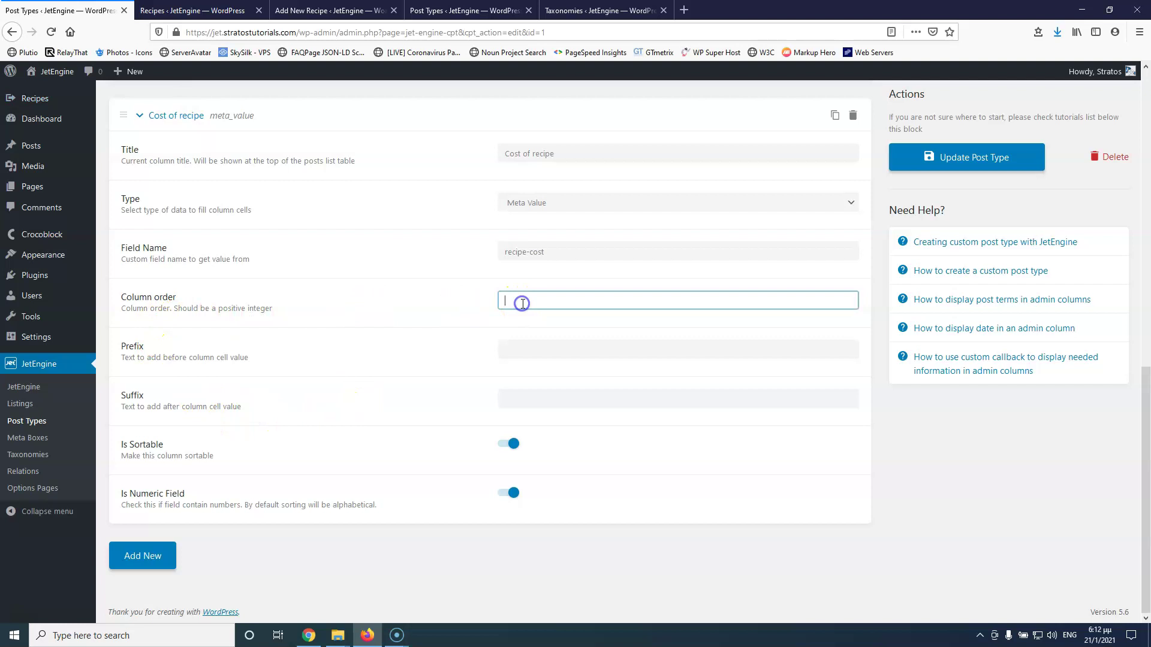
{"action": "left_click", "coordinate": [940, 160]}
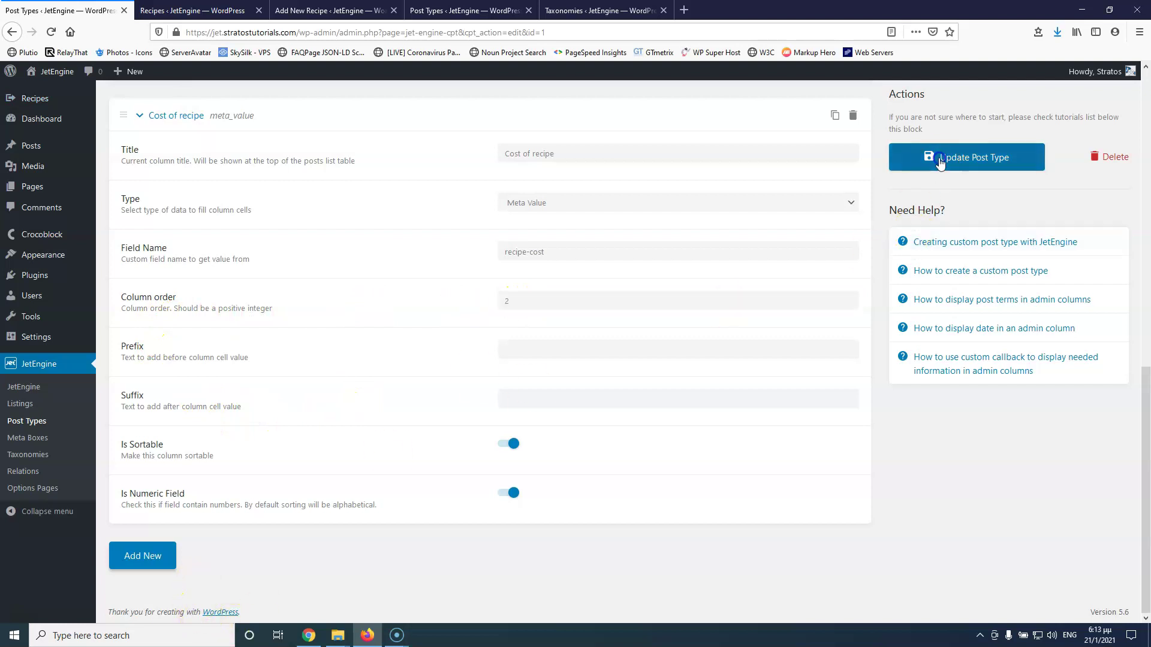
{"action": "left_click", "coordinate": [192, 10]}
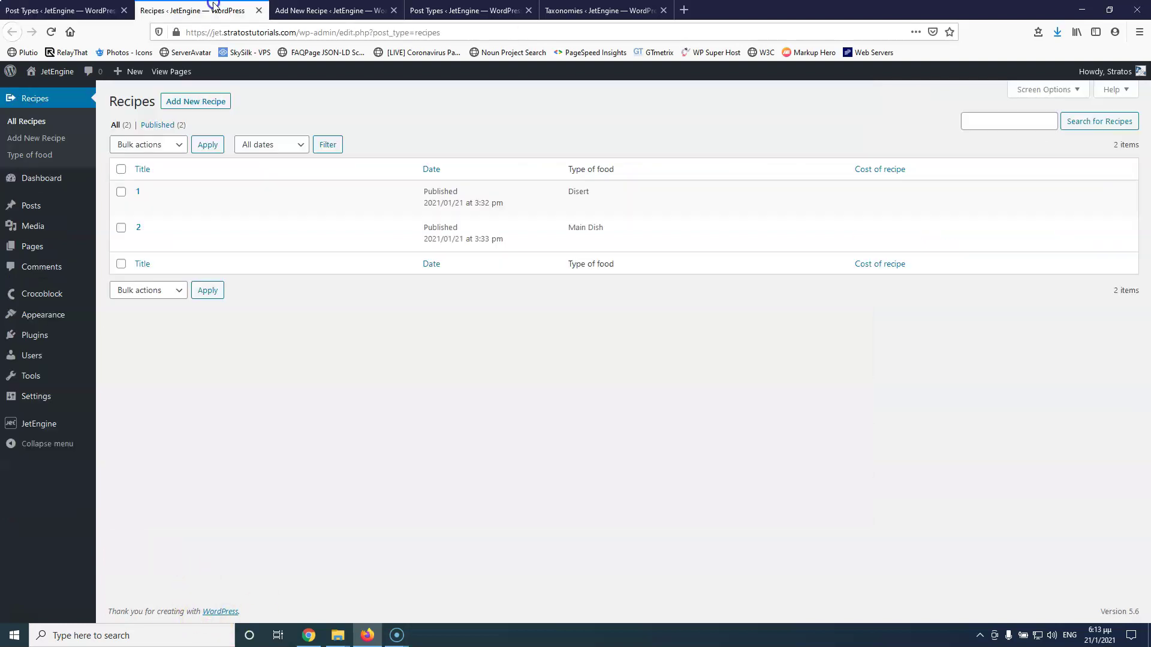
{"action": "left_click", "coordinate": [50, 33]}
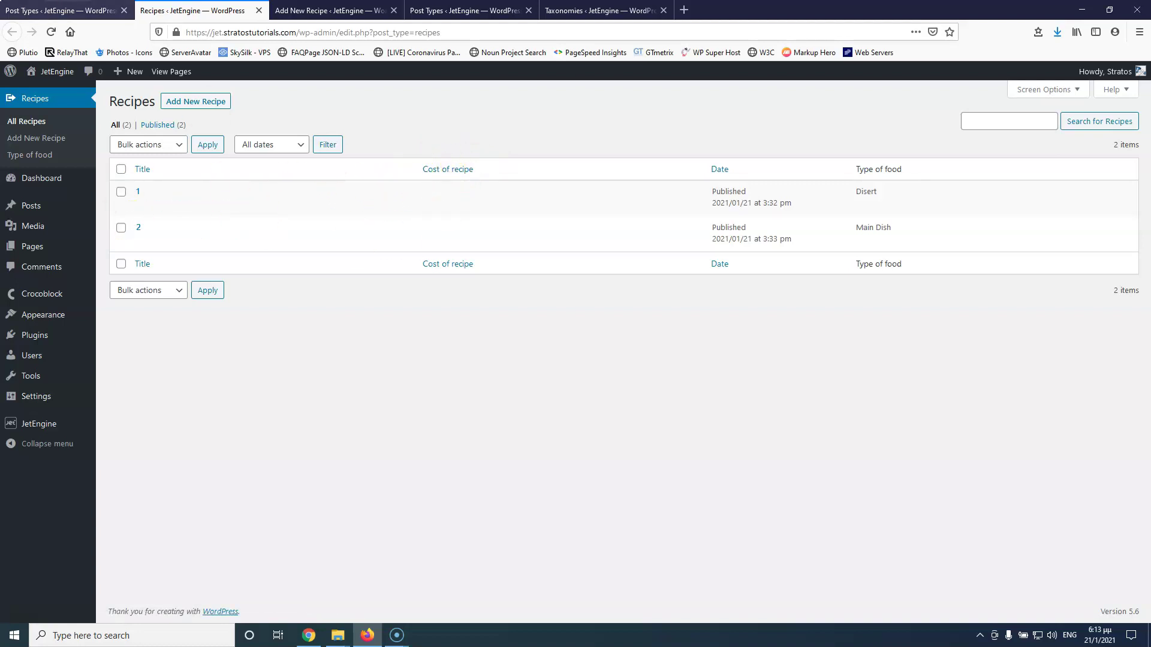
Collapse the post type's admin columns and add a new meta field with the Switcher field type
{"action": "left_click", "coordinate": [45, 7]}
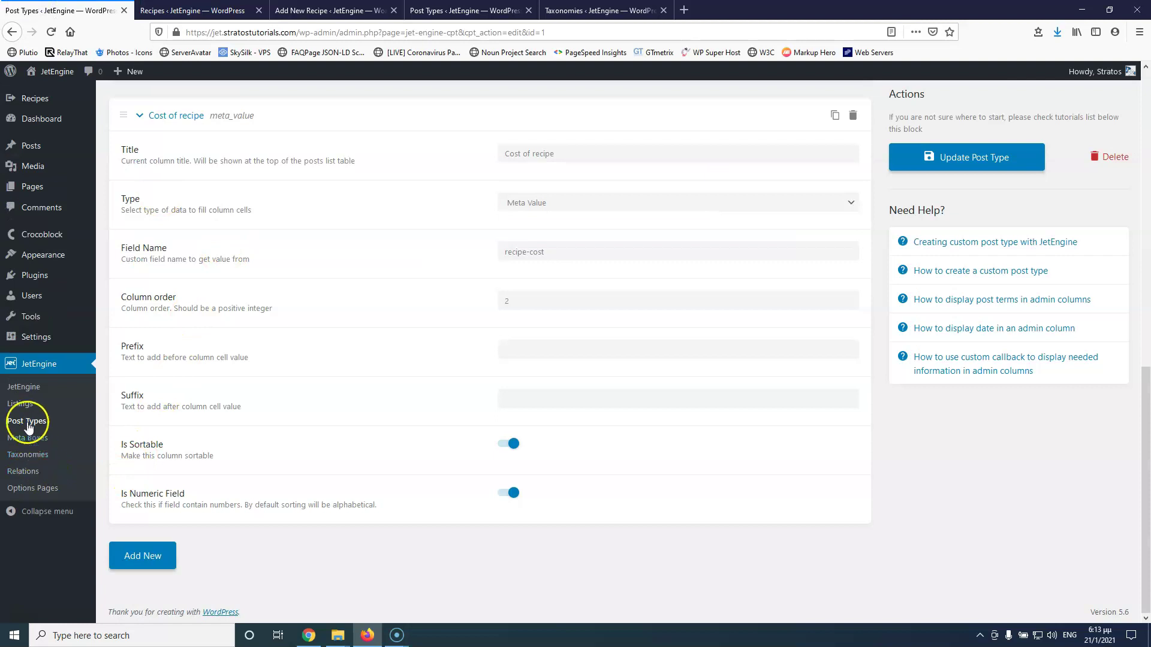
{"action": "scroll", "coordinate": [264, 468], "scroll_direction": "up", "scroll_amount": 5}
{"action": "scroll", "coordinate": [265, 466], "scroll_direction": "up", "scroll_amount": 3}
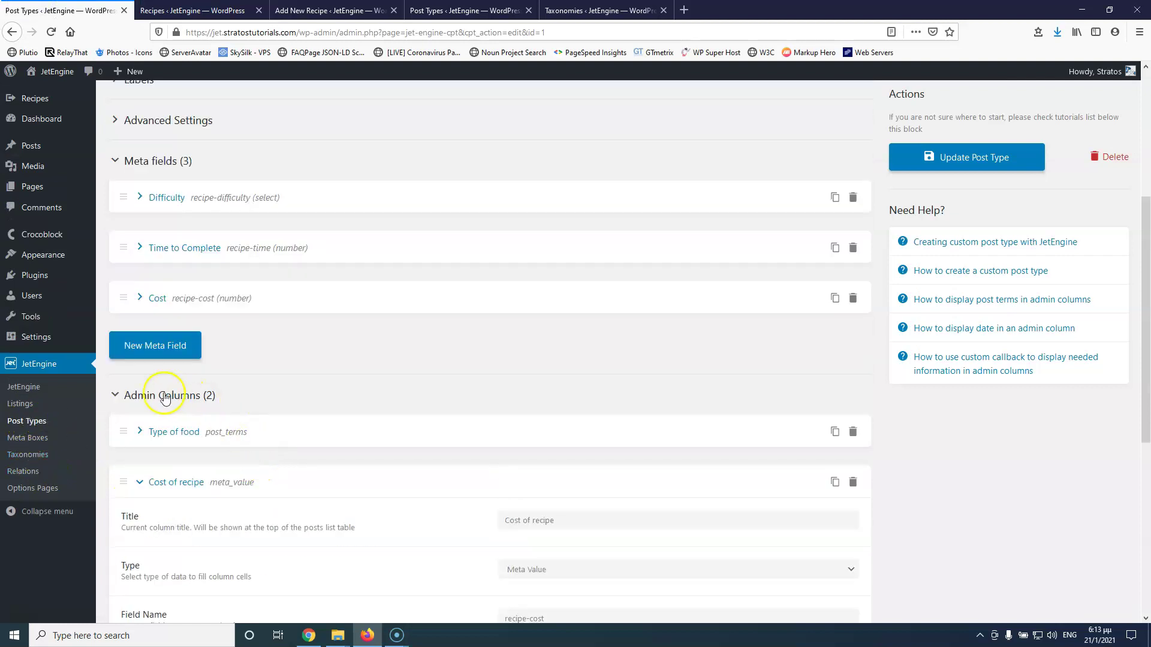
{"action": "left_click", "coordinate": [112, 393]}
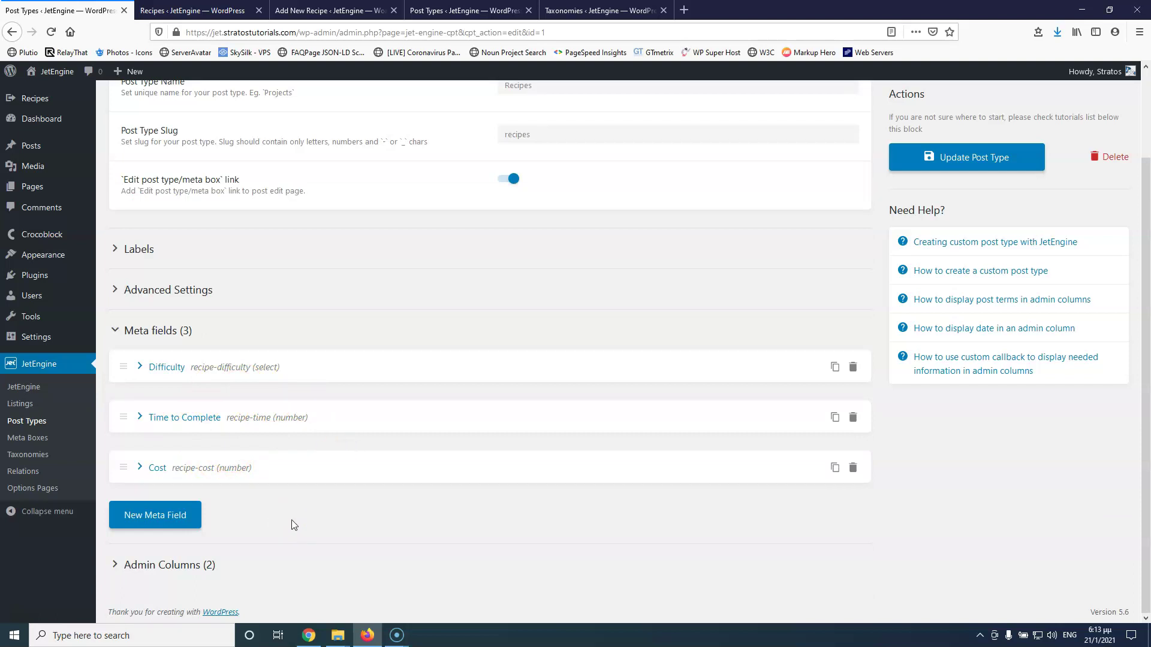
{"action": "left_click", "coordinate": [177, 519]}
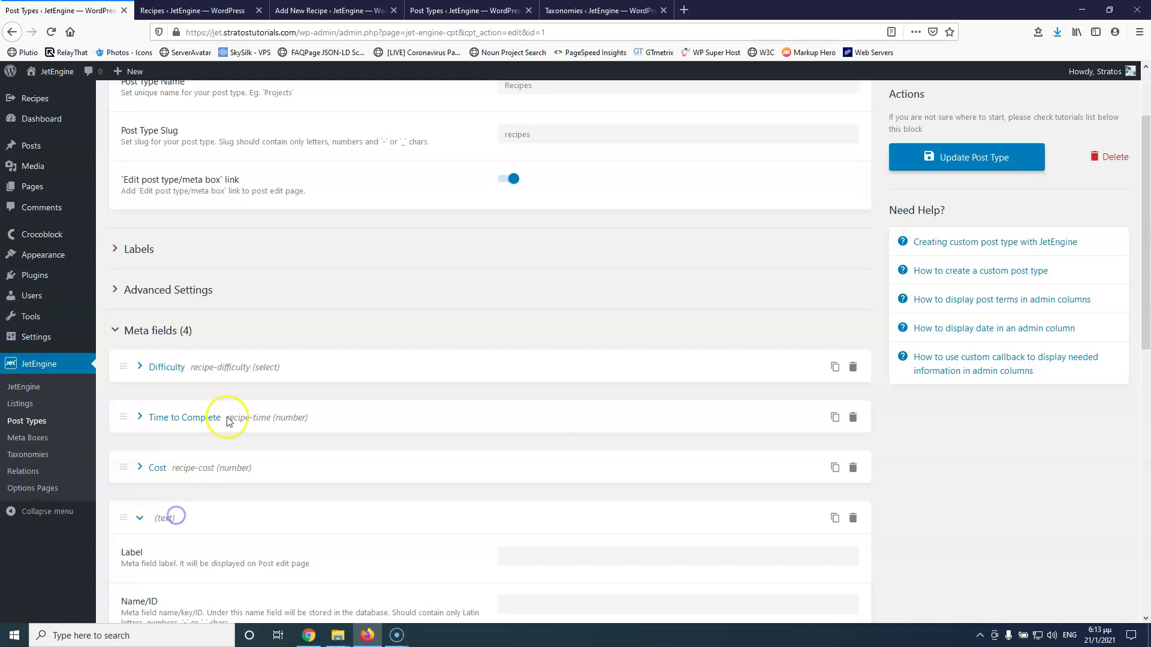
{"action": "scroll", "coordinate": [295, 403], "scroll_direction": "down", "scroll_amount": 5}
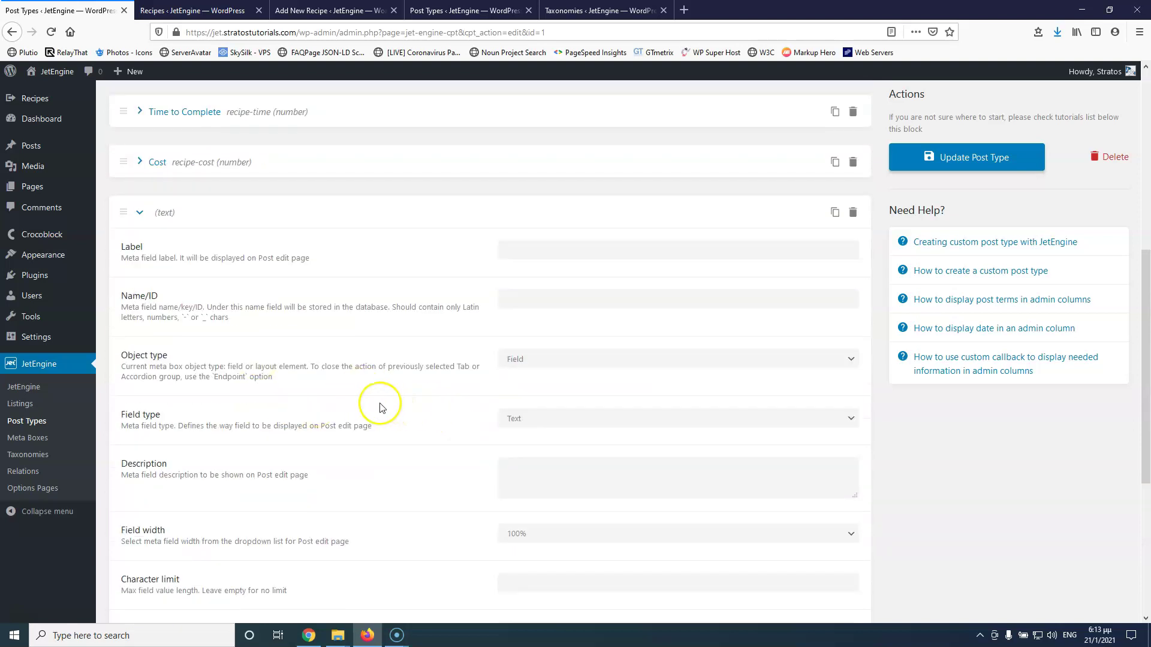
{"action": "scroll", "coordinate": [384, 402], "scroll_direction": "down", "scroll_amount": 2}
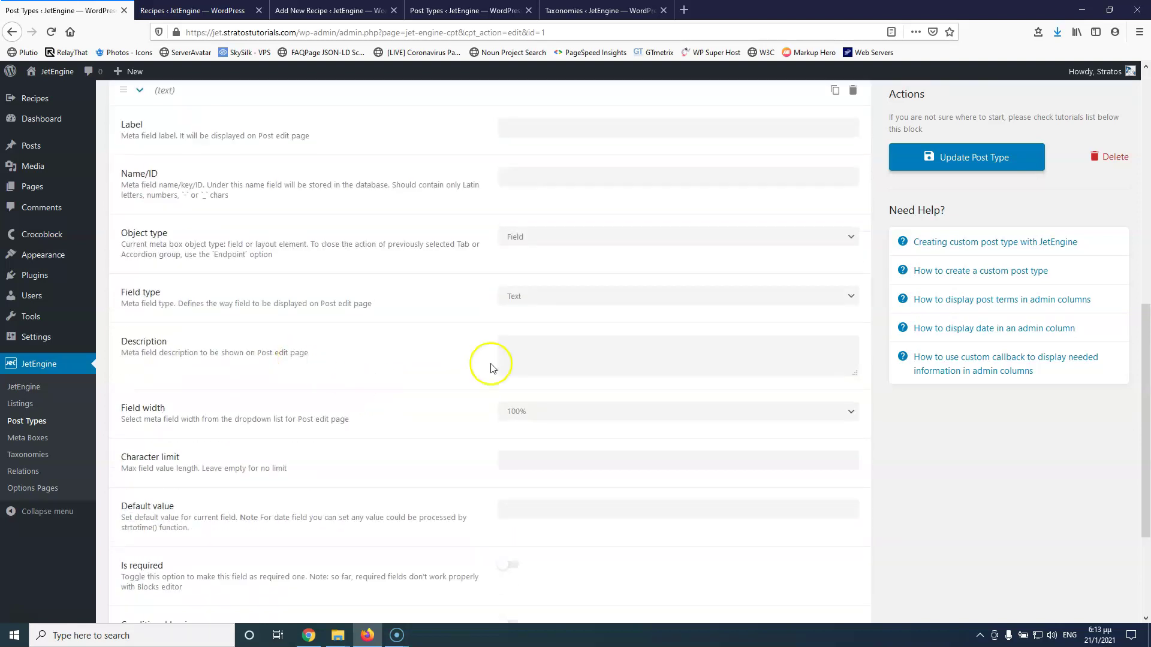
{"action": "left_click", "coordinate": [561, 301]}
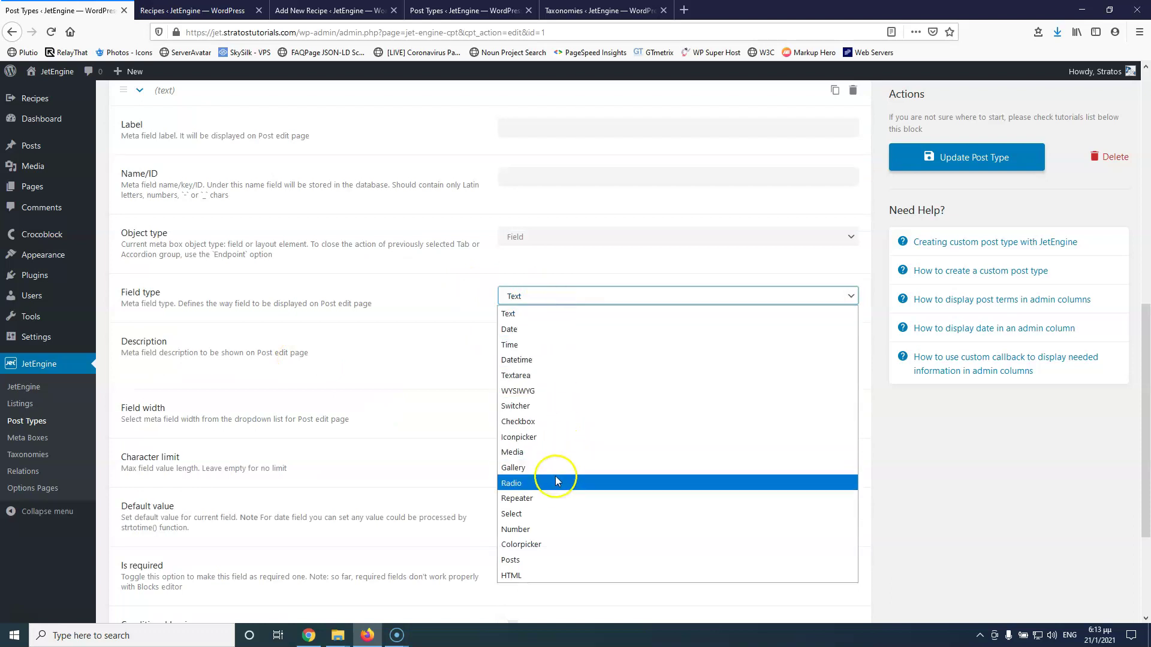
{"action": "left_click", "coordinate": [552, 408]}
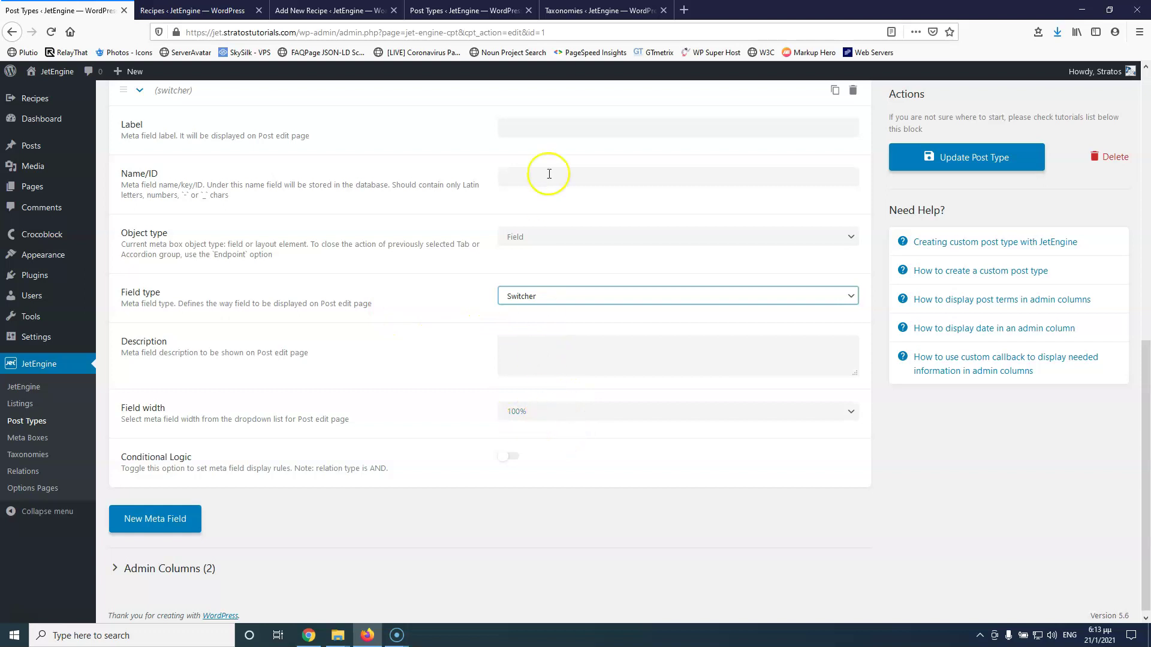
Label the new switcher meta field Has Extra cost
{"action": "left_click", "coordinate": [547, 128]}
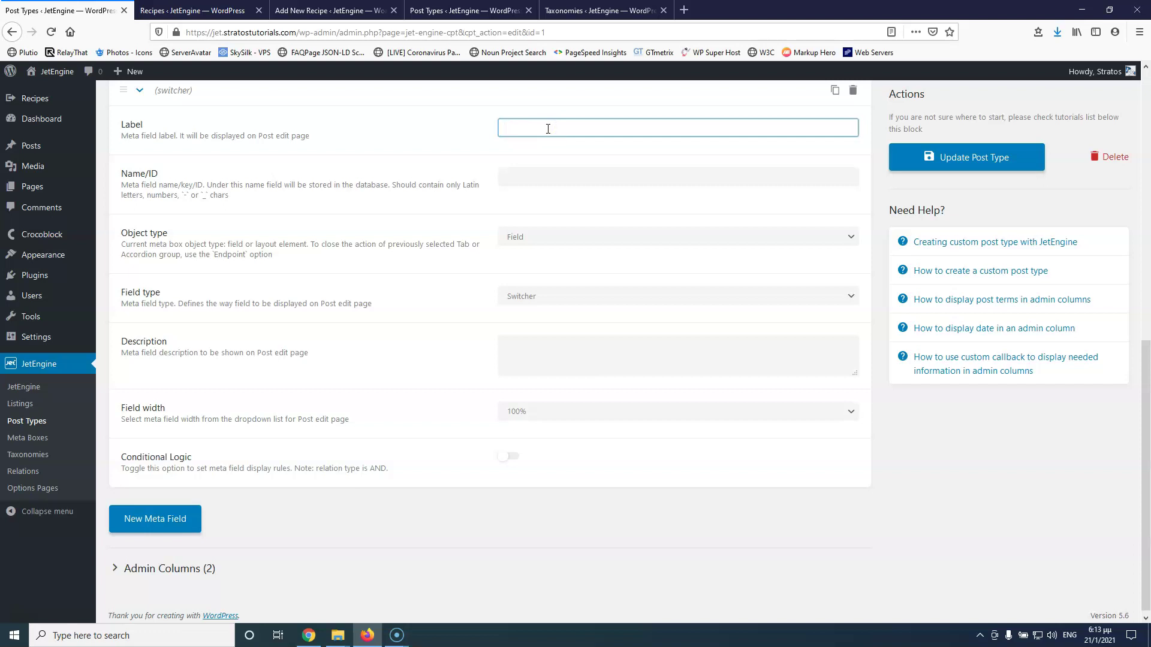
{"action": "left_click", "coordinate": [624, 128]}
{"action": "type", "text": "Has Extra cost"}
{"action": "left_click", "coordinate": [628, 179]}
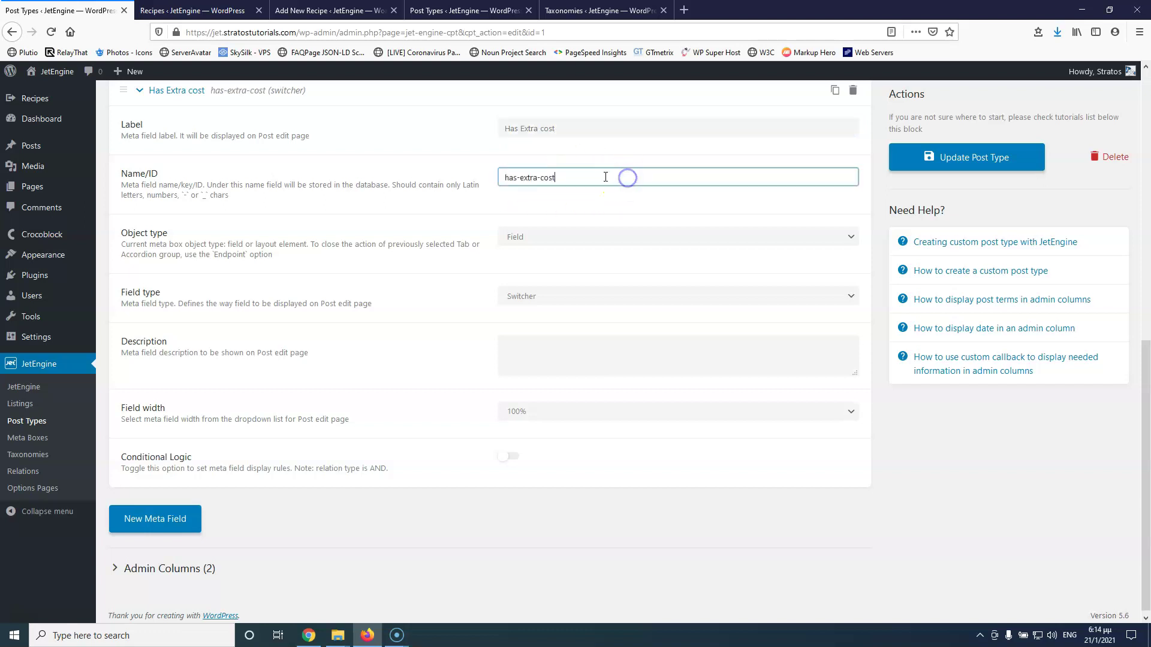
Change the Has Extra cost field's name to recipe-extra-cost and set its width to 25%
{"action": "left_click", "coordinate": [504, 177]}
{"action": "type", "text": "recipe"}
{"action": "key", "text": "Delete"}
{"action": "key", "text": "Delete"}
{"action": "key", "text": "Delete"}
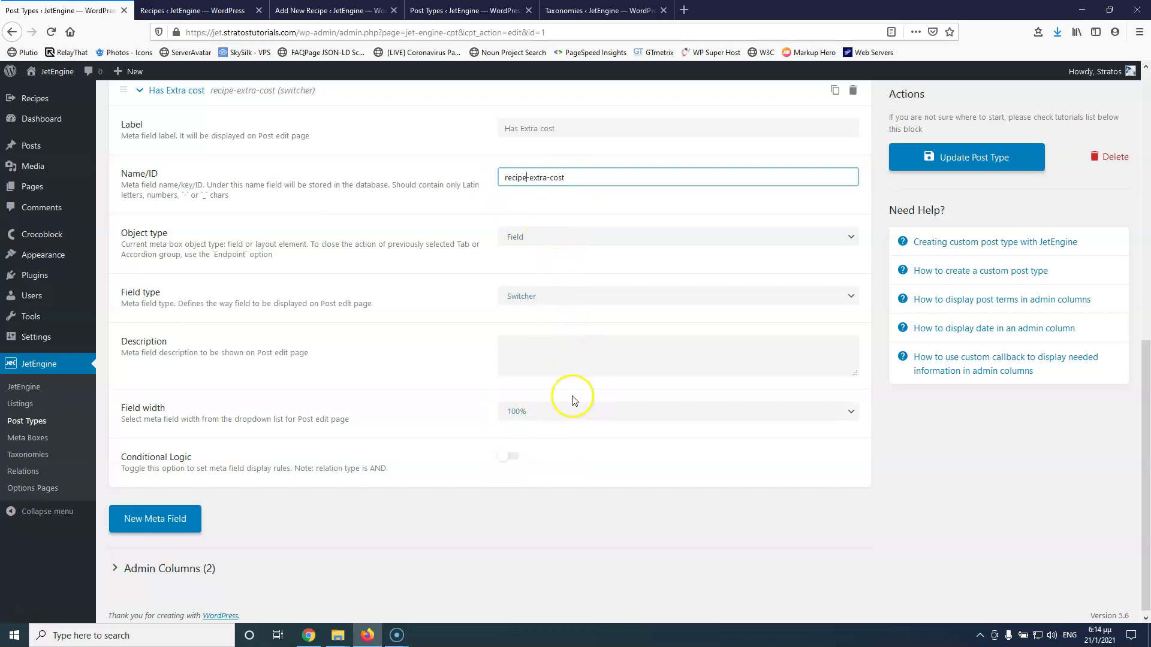
{"action": "left_click", "coordinate": [566, 413]}
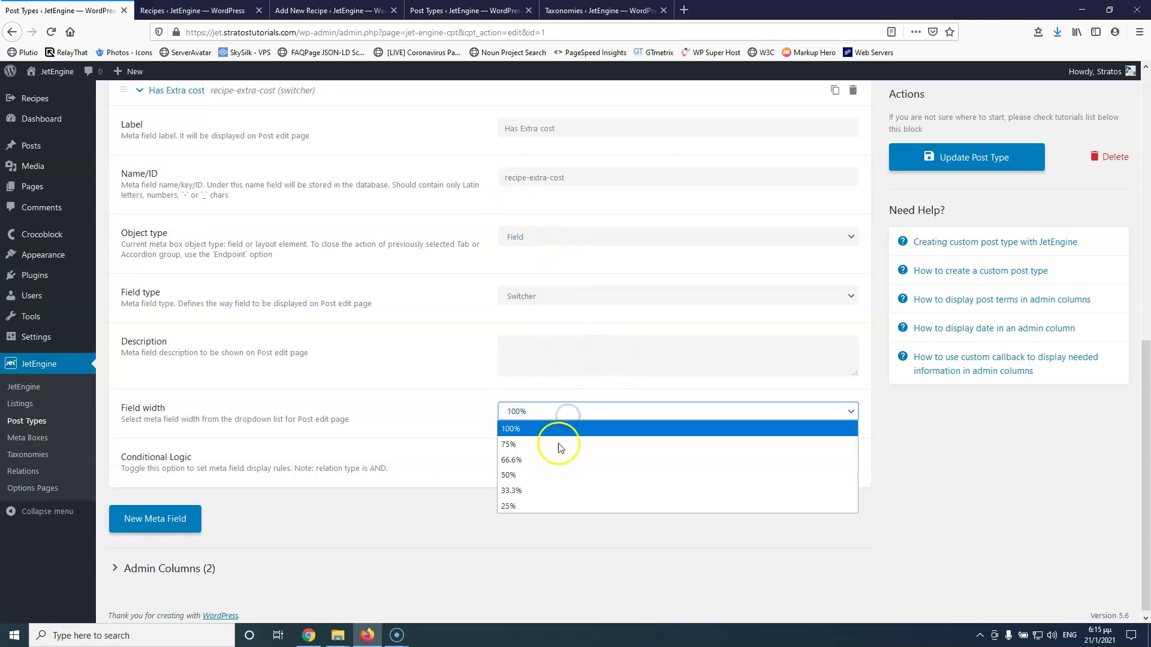
{"action": "left_click", "coordinate": [536, 510]}
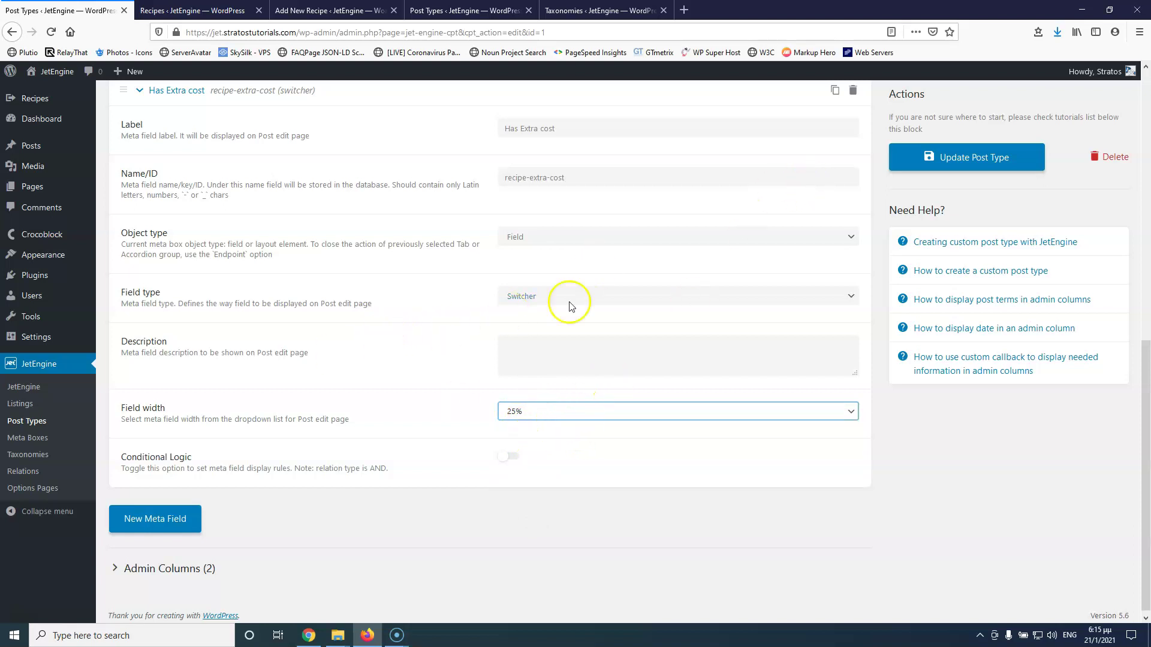
Save the Recipes post type with the Has Extra cost field and reload the new recipe page
{"action": "left_click", "coordinate": [898, 157]}
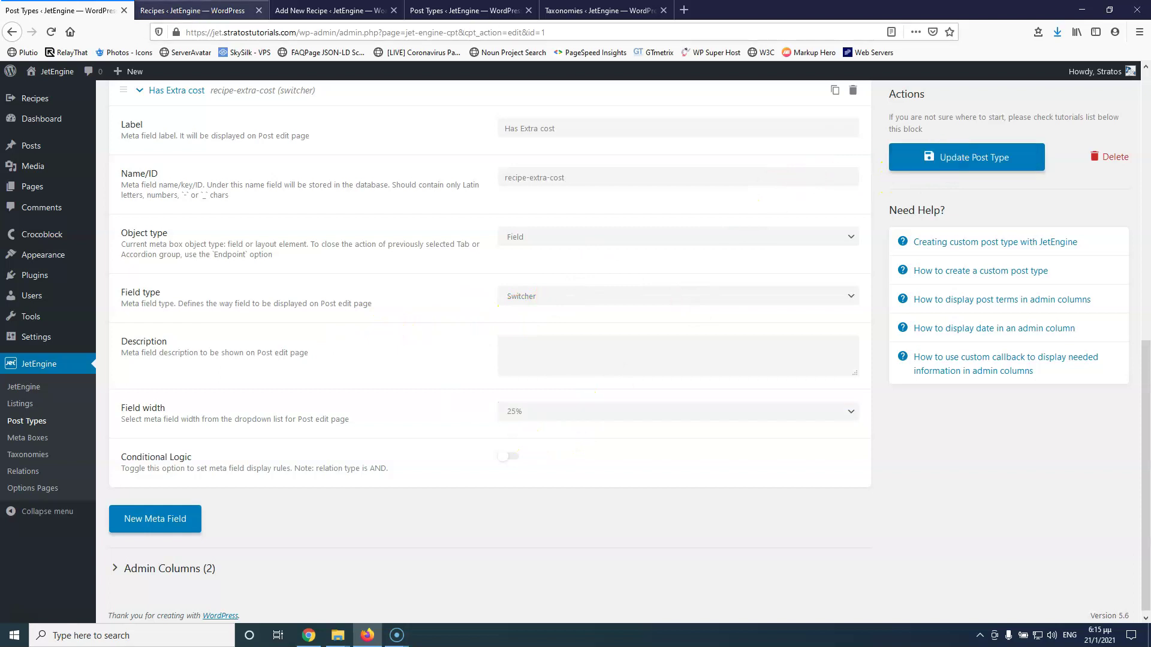
{"action": "key", "text": "ctrl+Tab"}
{"action": "left_click", "coordinate": [329, 10]}
{"action": "left_click", "coordinate": [50, 30]}
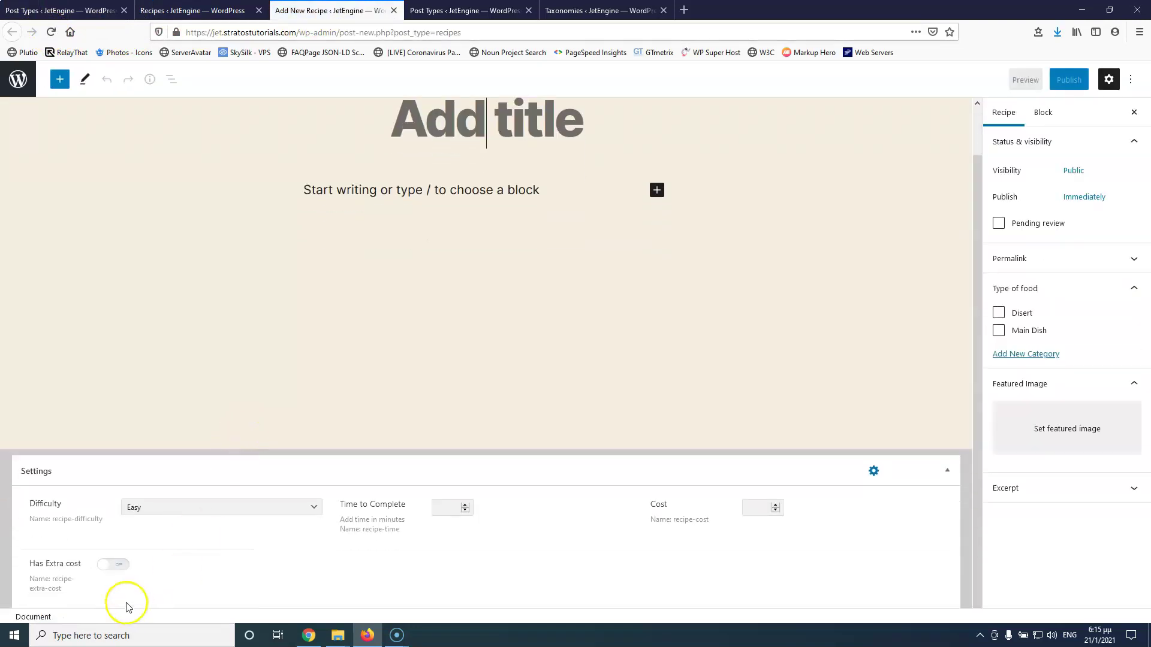
Test the Has Extra cost switcher in the new recipe's settings by toggling it on and off several times
{"action": "left_click", "coordinate": [112, 566]}
{"action": "left_click", "coordinate": [113, 567]}
{"action": "left_click", "coordinate": [113, 568]}
{"action": "left_click", "coordinate": [114, 567]}
{"action": "left_click", "coordinate": [116, 566]}
{"action": "left_click", "coordinate": [121, 569]}
{"action": "left_click", "coordinate": [113, 567]}
{"action": "left_click", "coordinate": [117, 568]}
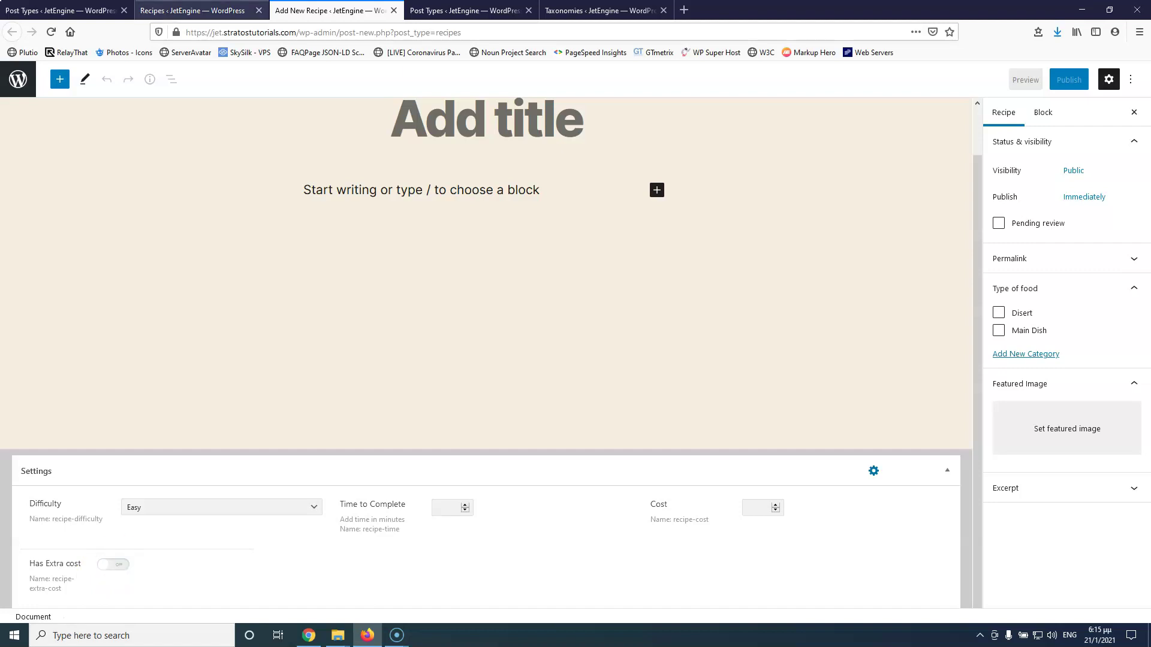
Return to the post type editor and add a new meta field labelled Extra Cost
{"action": "left_click", "coordinate": [72, 10]}
{"action": "left_click", "coordinate": [158, 517]}
{"action": "scroll", "coordinate": [234, 453], "scroll_direction": "down", "scroll_amount": 3}
{"action": "left_click", "coordinate": [556, 376]}
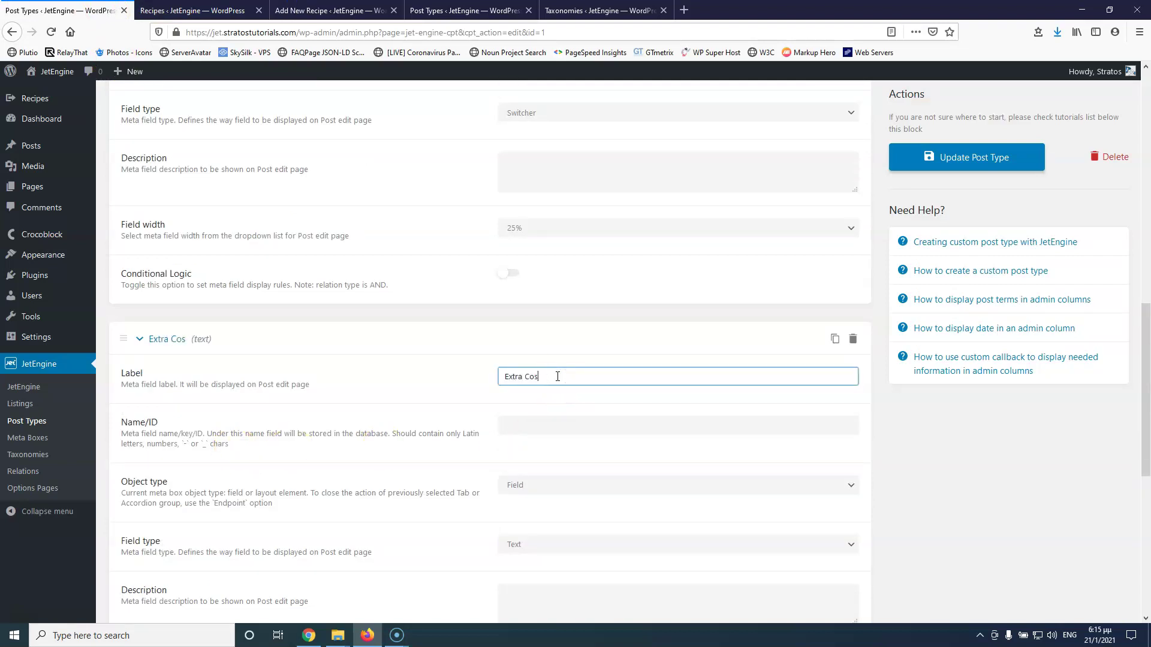
Set the Extra Cost field's name to recipe-extra-cost-field so it differs from the switcher's name
{"action": "left_click", "coordinate": [564, 429]}
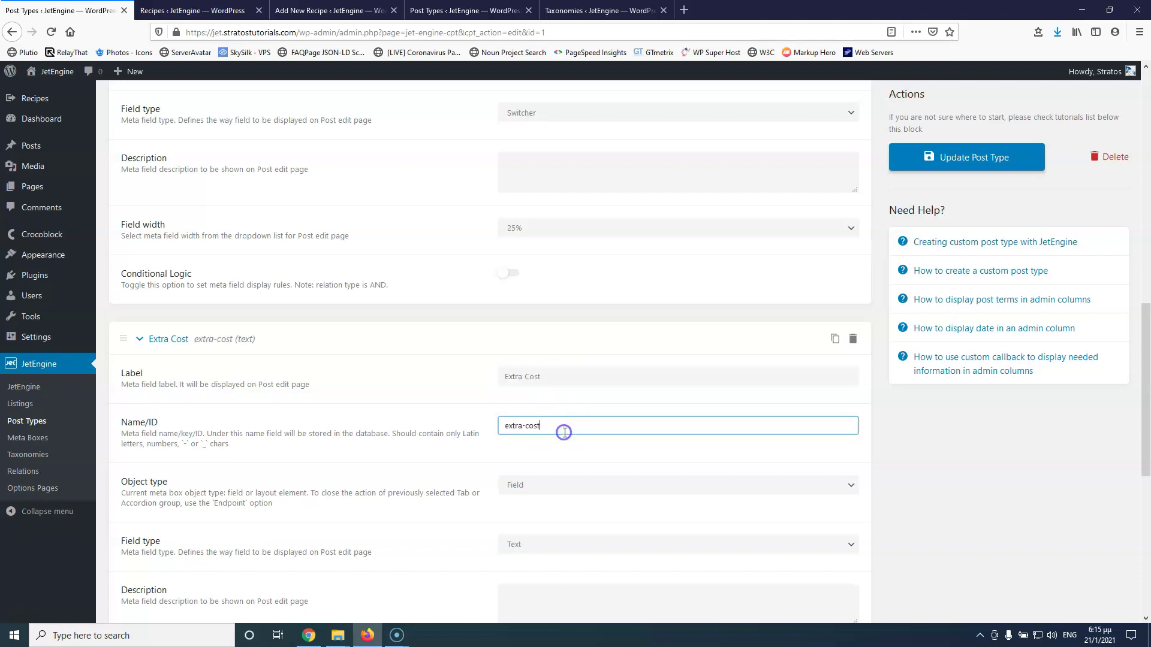
{"action": "left_click", "coordinate": [506, 423]}
{"action": "type", "text": "recipe"}
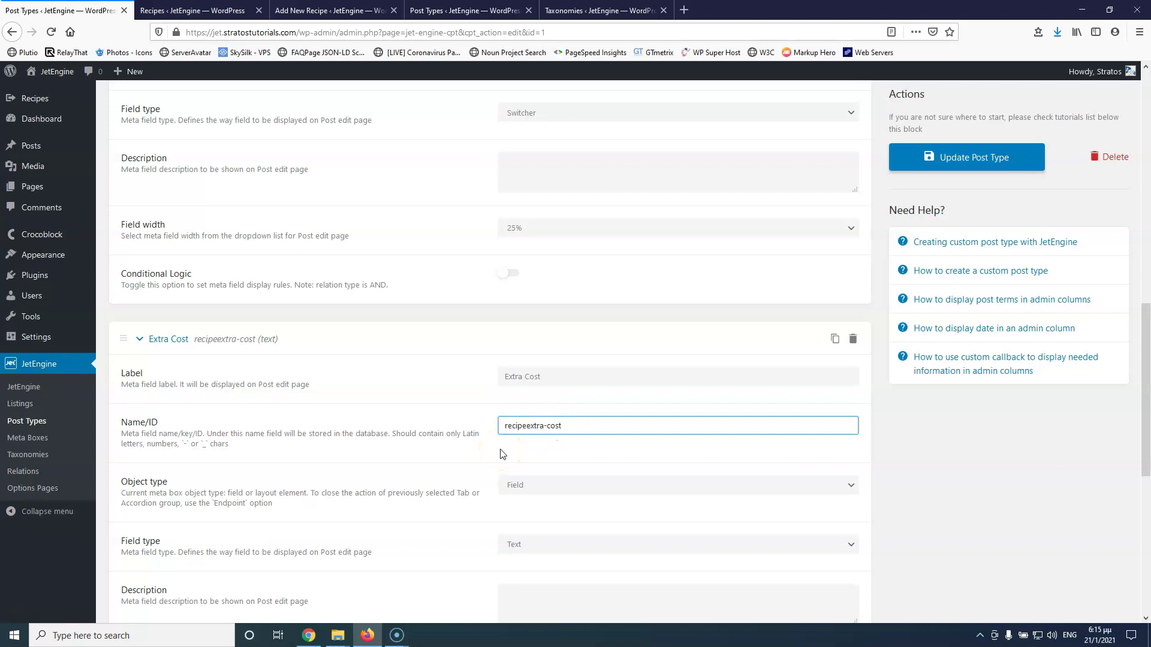
{"action": "type", "text": "-"}
{"action": "scroll", "coordinate": [534, 382], "scroll_direction": "up", "scroll_amount": 5}
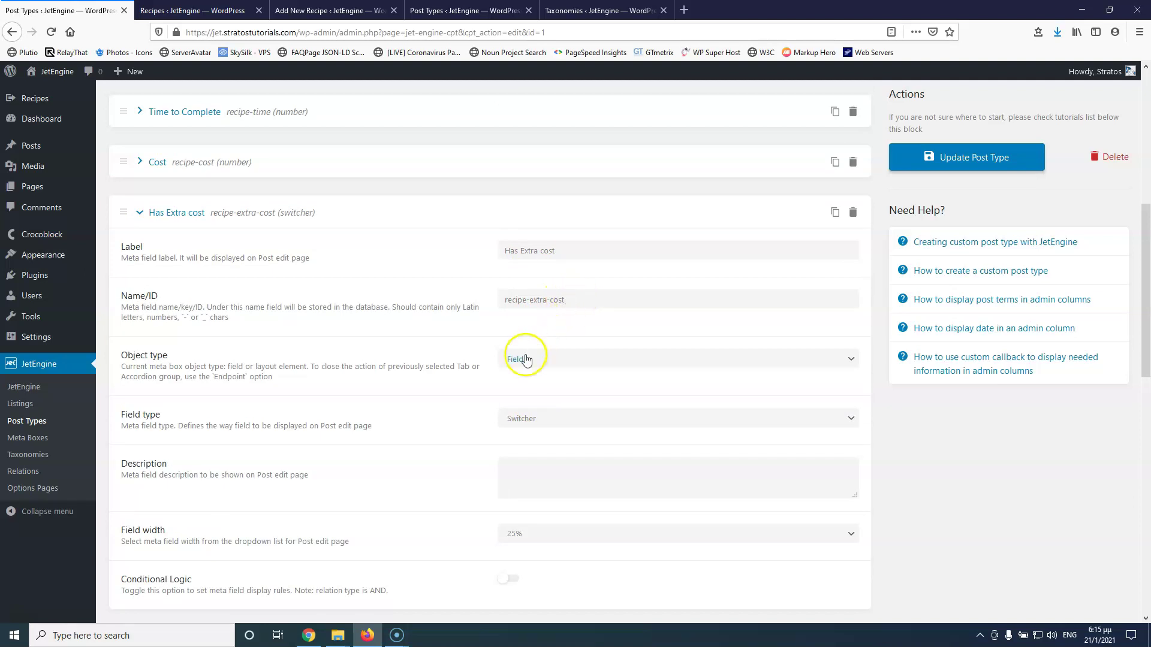
{"action": "scroll", "coordinate": [521, 357], "scroll_direction": "down", "scroll_amount": 4}
{"action": "left_click", "coordinate": [586, 487]}
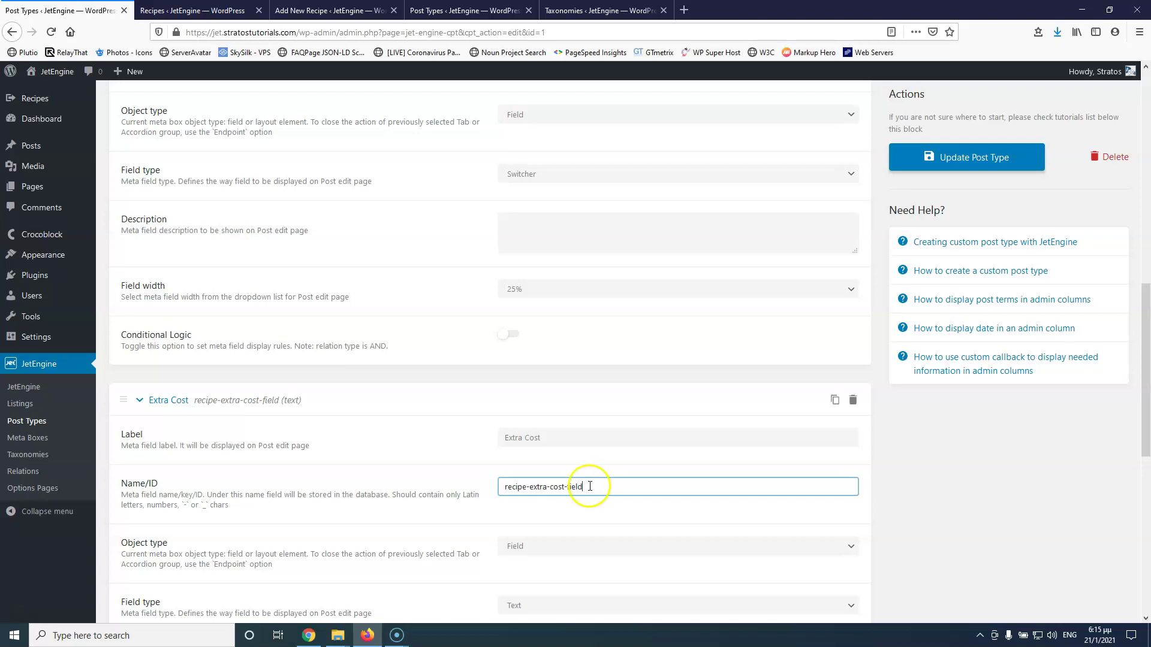
Set the Extra Cost field's type to Number
{"action": "scroll", "coordinate": [437, 411], "scroll_direction": "down", "scroll_amount": 4}
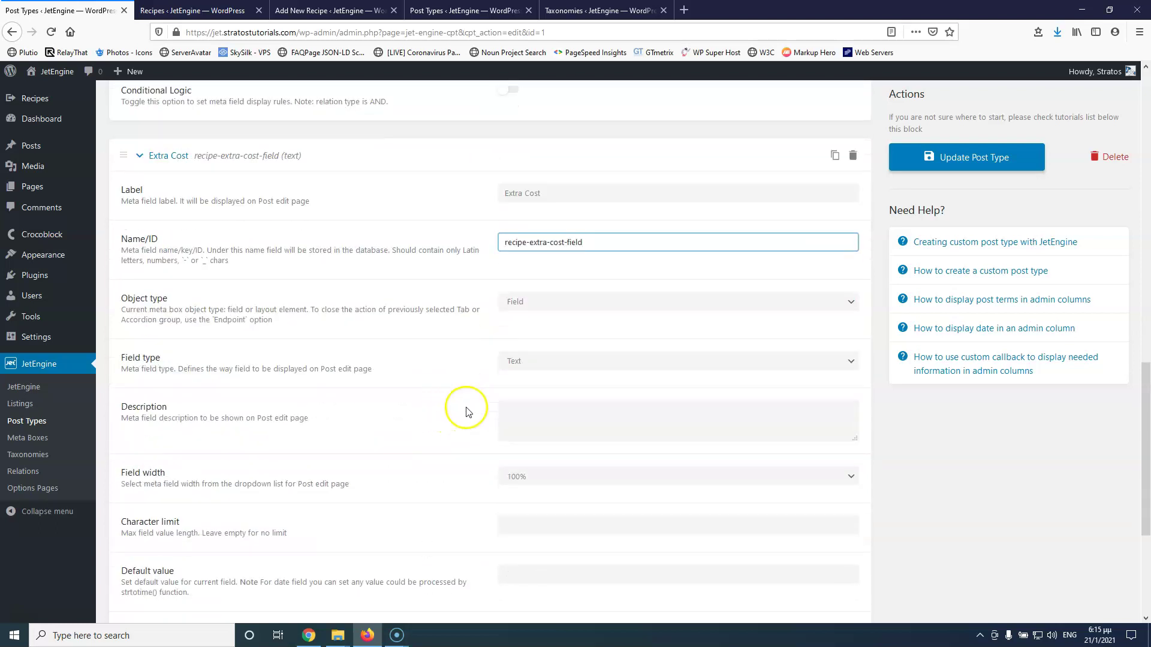
{"action": "left_click", "coordinate": [545, 361]}
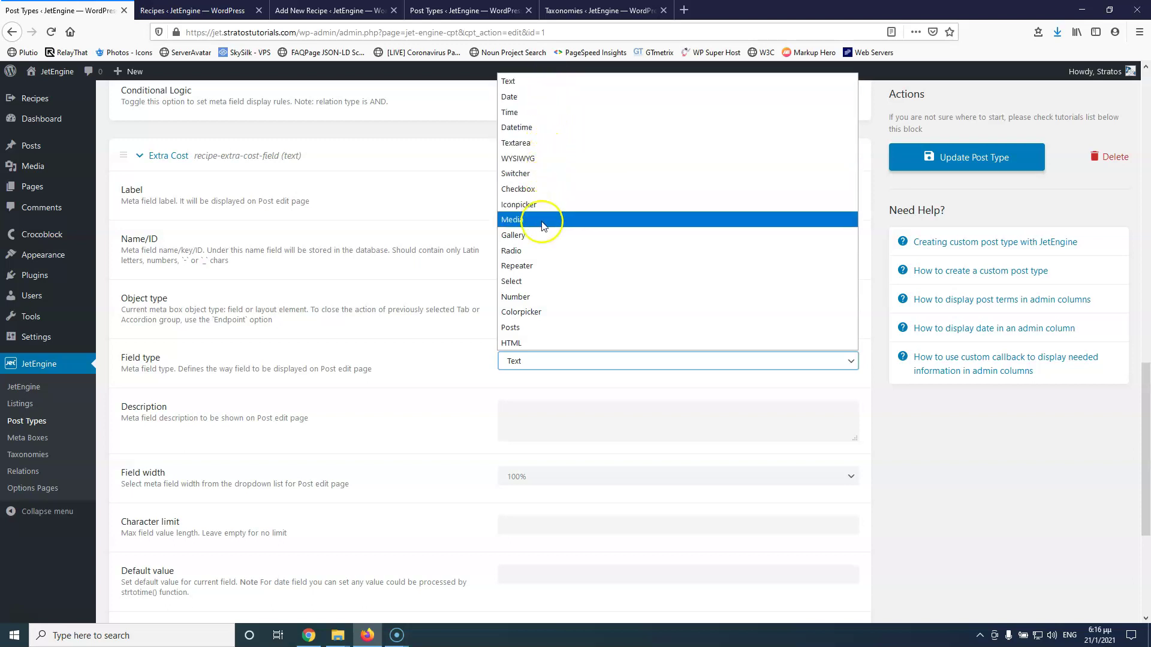
{"action": "left_click", "coordinate": [539, 297]}
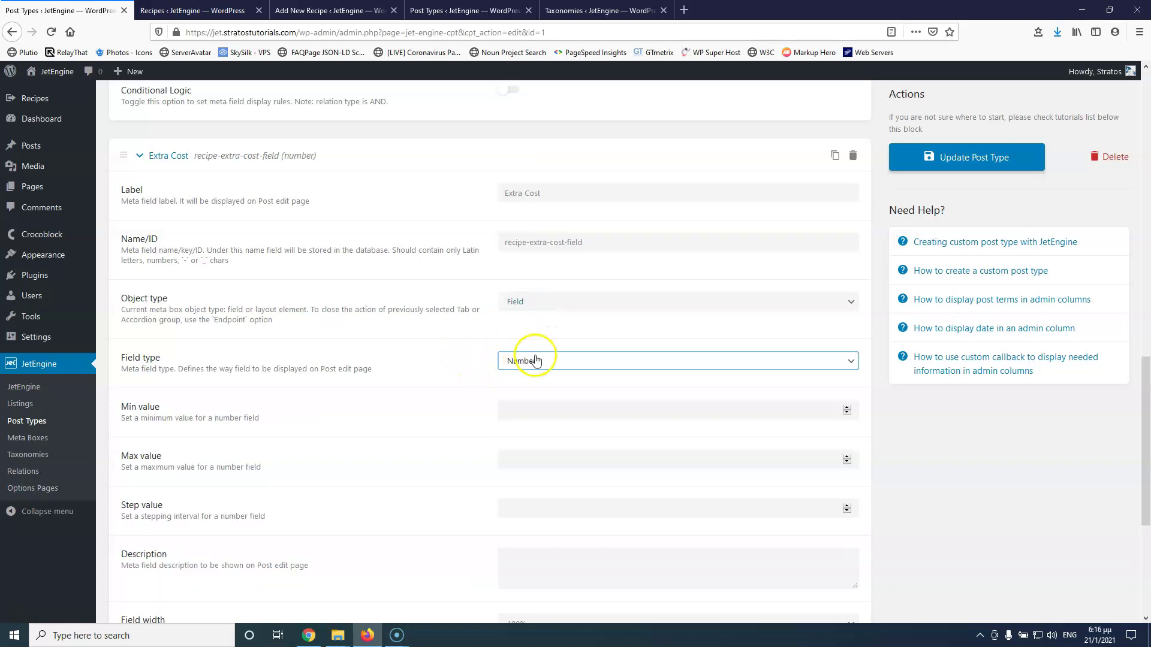
Enter the description "If it has an extra cost from importing an ingredients" for the Extra Cost field
{"action": "scroll", "coordinate": [527, 380], "scroll_direction": "down", "scroll_amount": 3}
{"action": "left_click", "coordinate": [543, 439]}
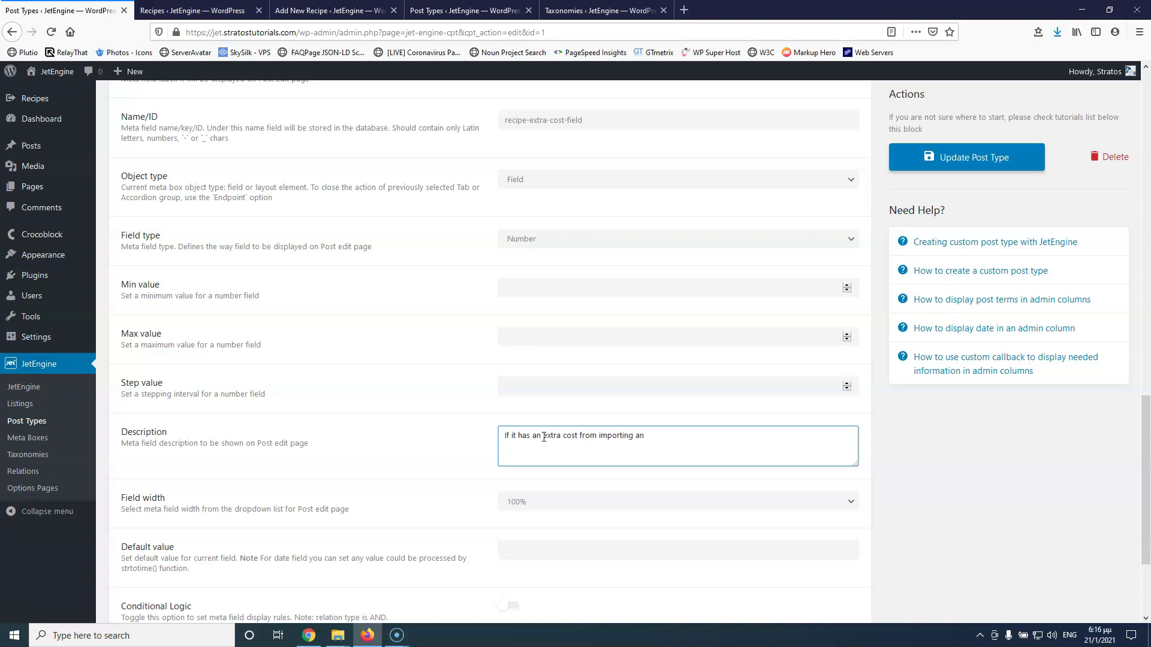
{"action": "left_click", "coordinate": [653, 440]}
{"action": "scroll", "coordinate": [412, 441], "scroll_direction": "down", "scroll_amount": 1}
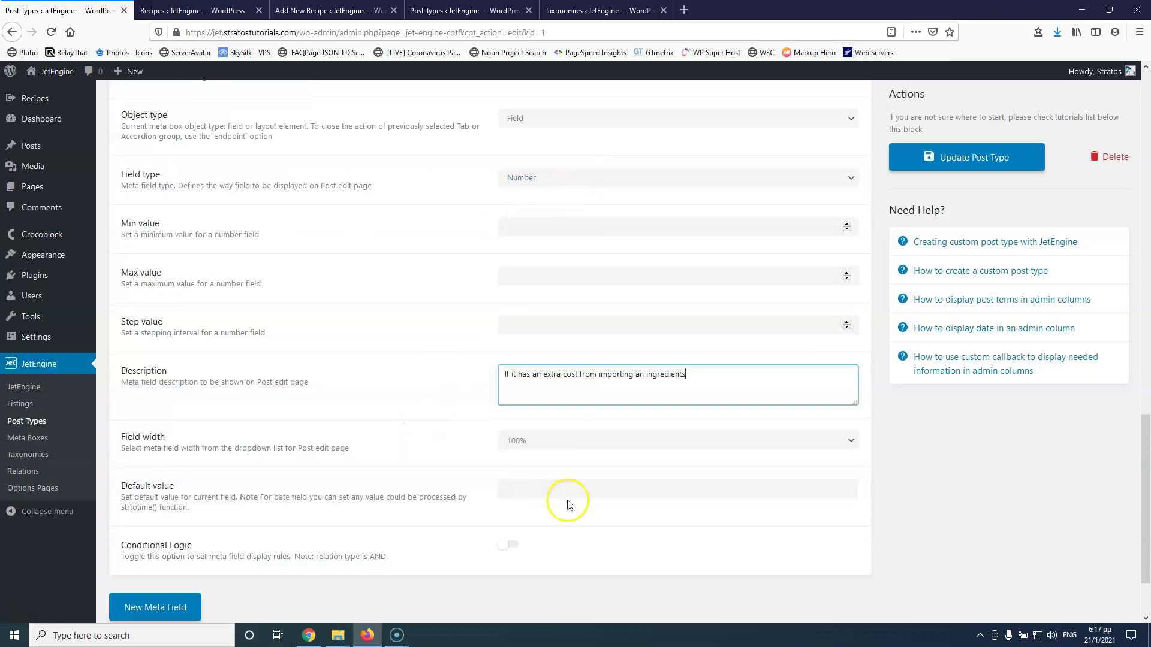
Set the Extra Cost field's width to 75% and save the post type
{"action": "left_click", "coordinate": [561, 440]}
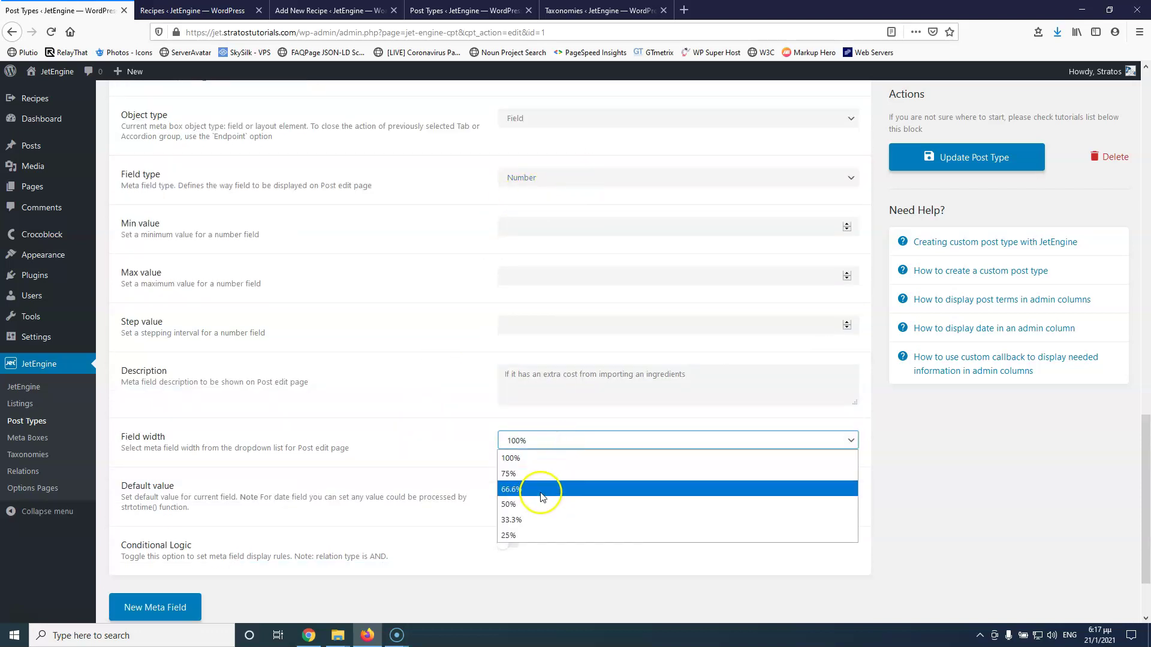
{"action": "left_click", "coordinate": [536, 475]}
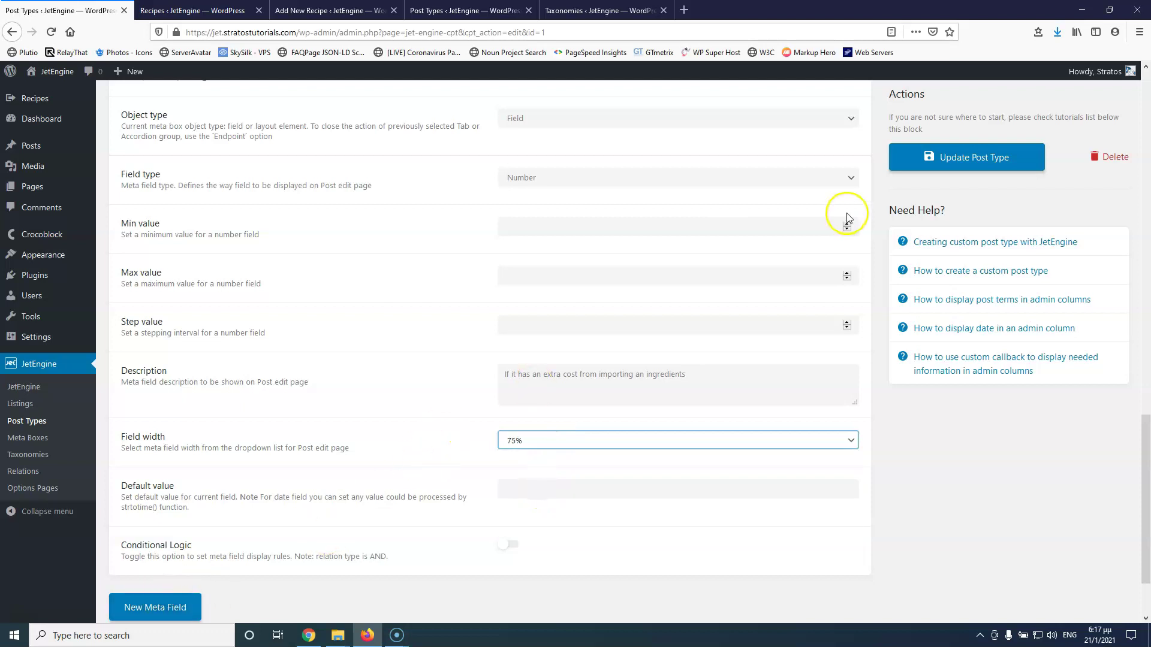
{"action": "left_click", "coordinate": [952, 157]}
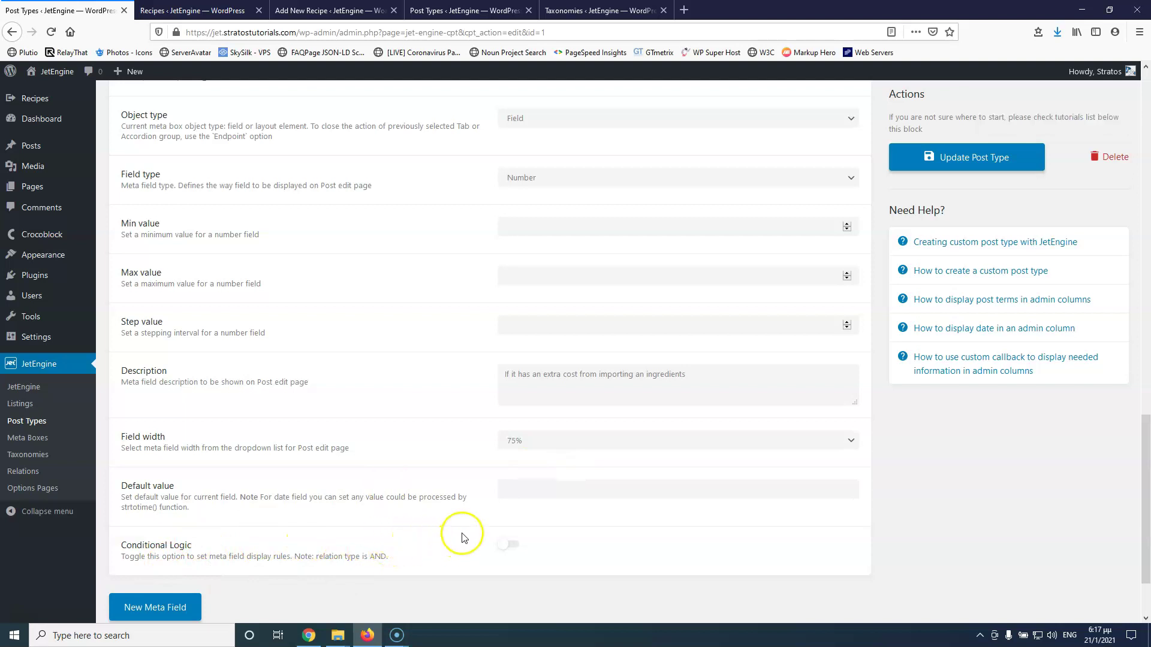
Enable conditional logic for the Extra Cost field and add a new display rule
{"action": "scroll", "coordinate": [462, 534], "scroll_direction": "down", "scroll_amount": 1}
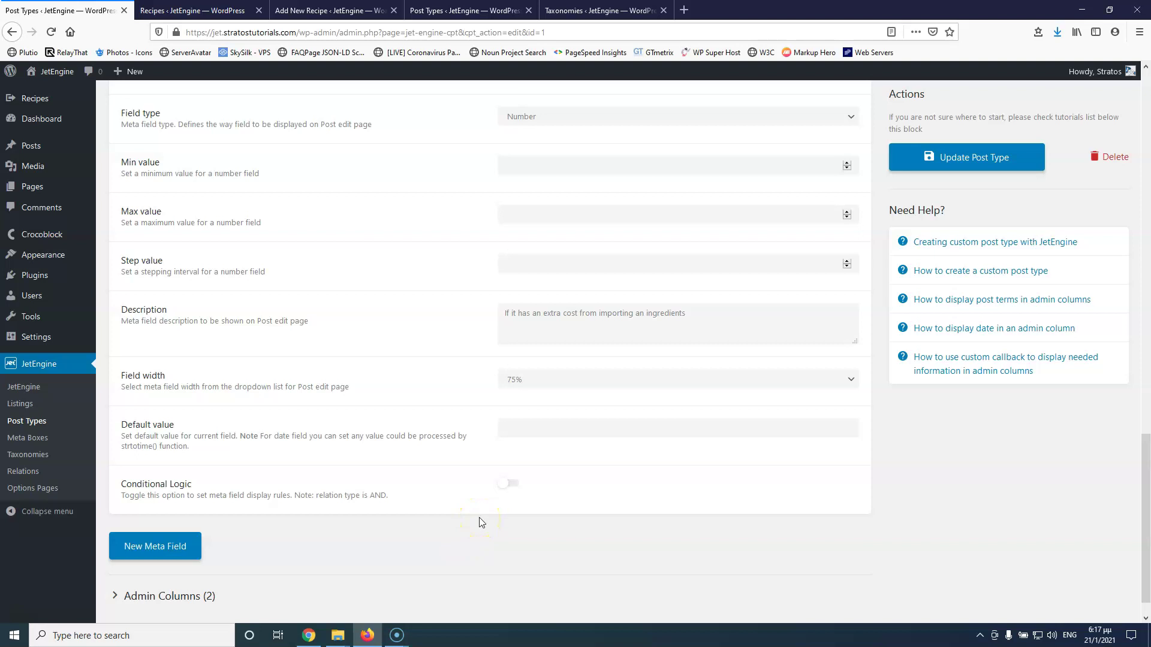
{"action": "scroll", "coordinate": [453, 437], "scroll_direction": "up", "scroll_amount": 6}
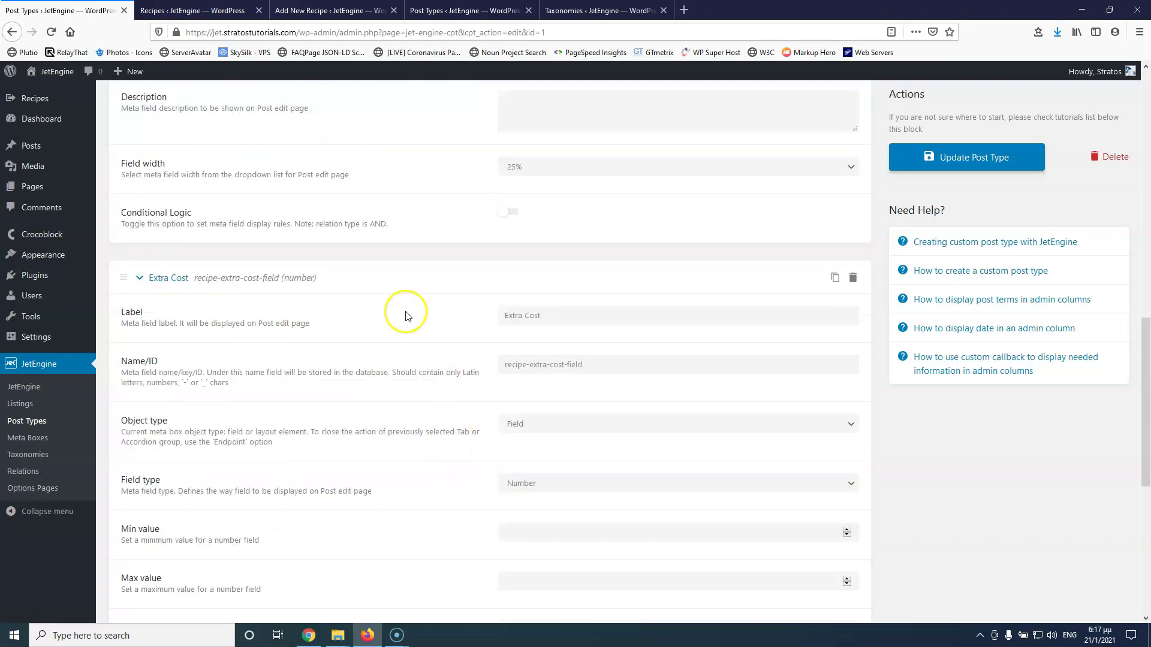
{"action": "scroll", "coordinate": [414, 444], "scroll_direction": "down", "scroll_amount": 5}
{"action": "scroll", "coordinate": [409, 454], "scroll_direction": "down", "scroll_amount": 2}
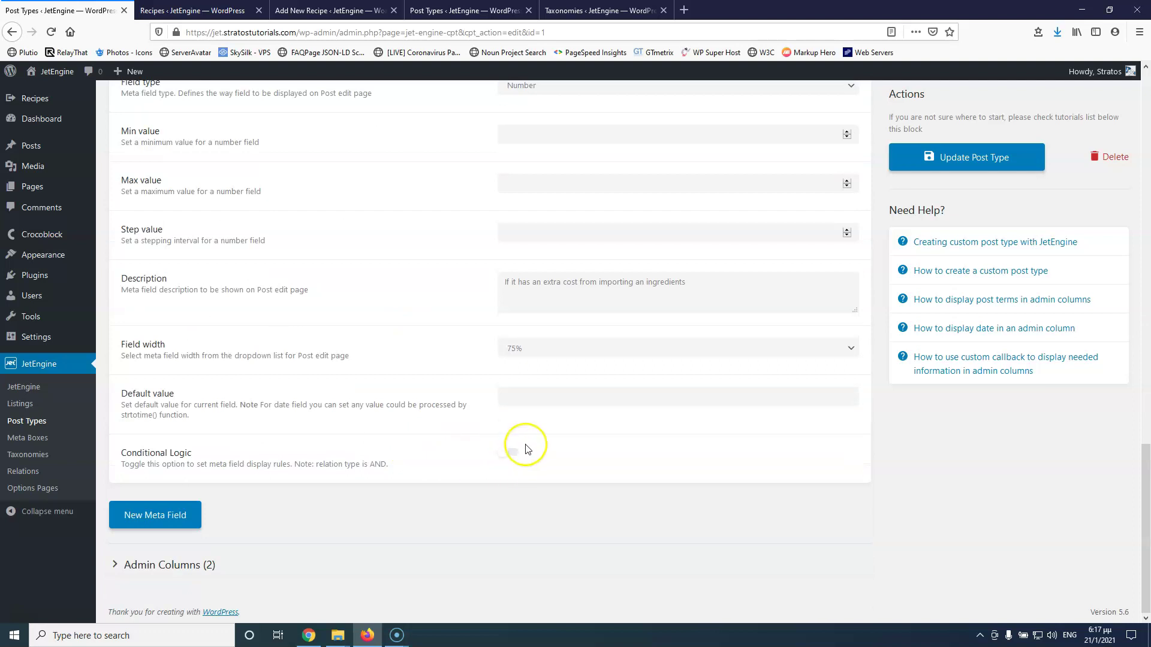
{"action": "left_click", "coordinate": [515, 453]}
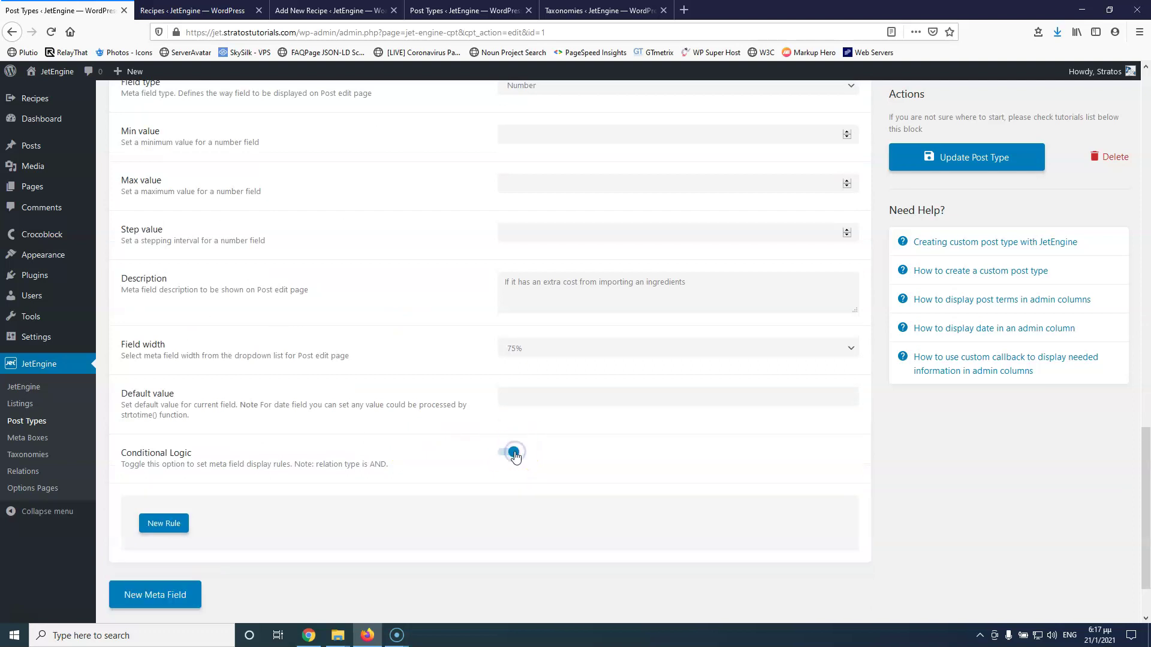
{"action": "left_click", "coordinate": [168, 523]}
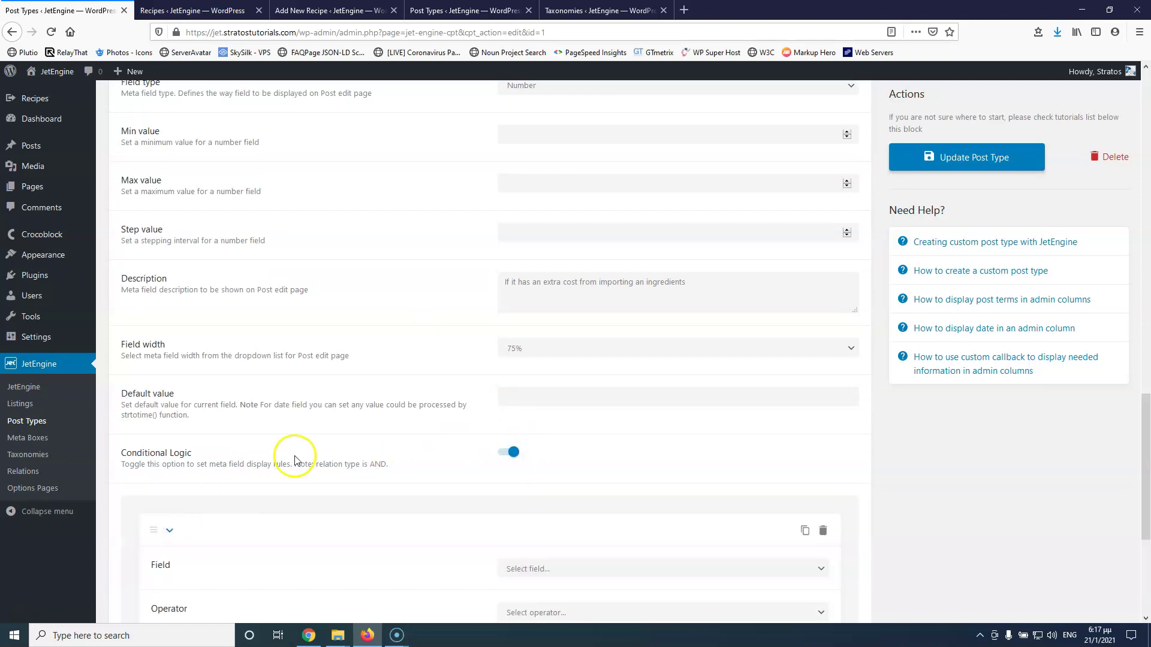
{"action": "scroll", "coordinate": [240, 440], "scroll_direction": "down", "scroll_amount": 3}
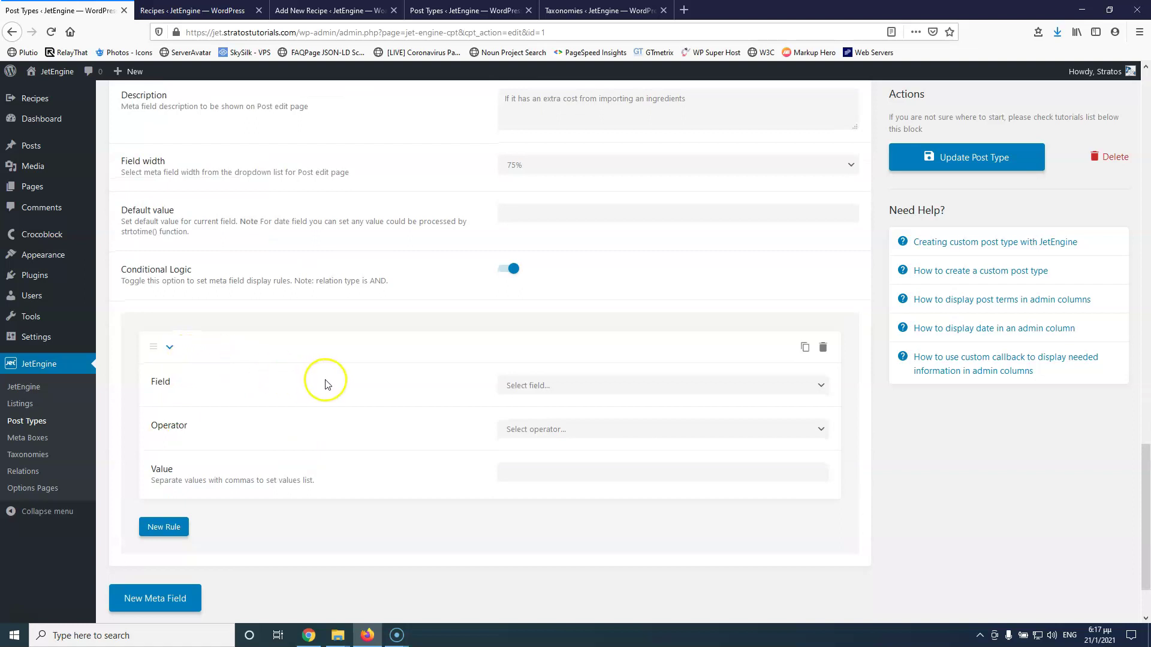
Set the display rule to the Has Extra cost field with operator Equal and value On
{"action": "left_click", "coordinate": [579, 384]}
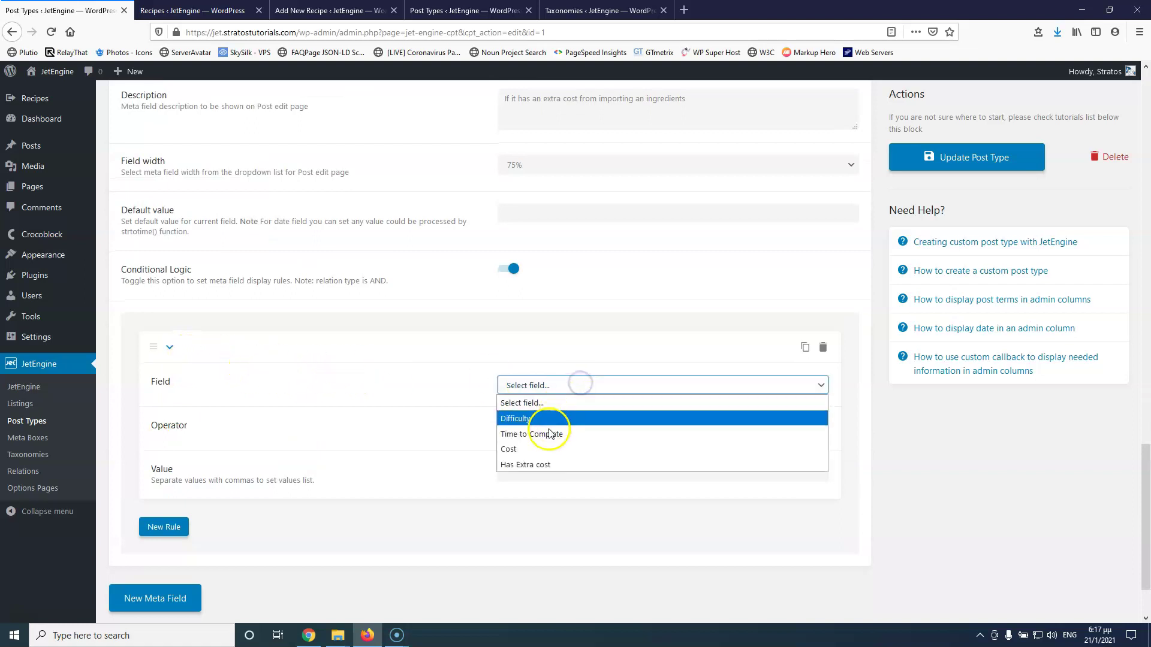
{"action": "left_click", "coordinate": [540, 465]}
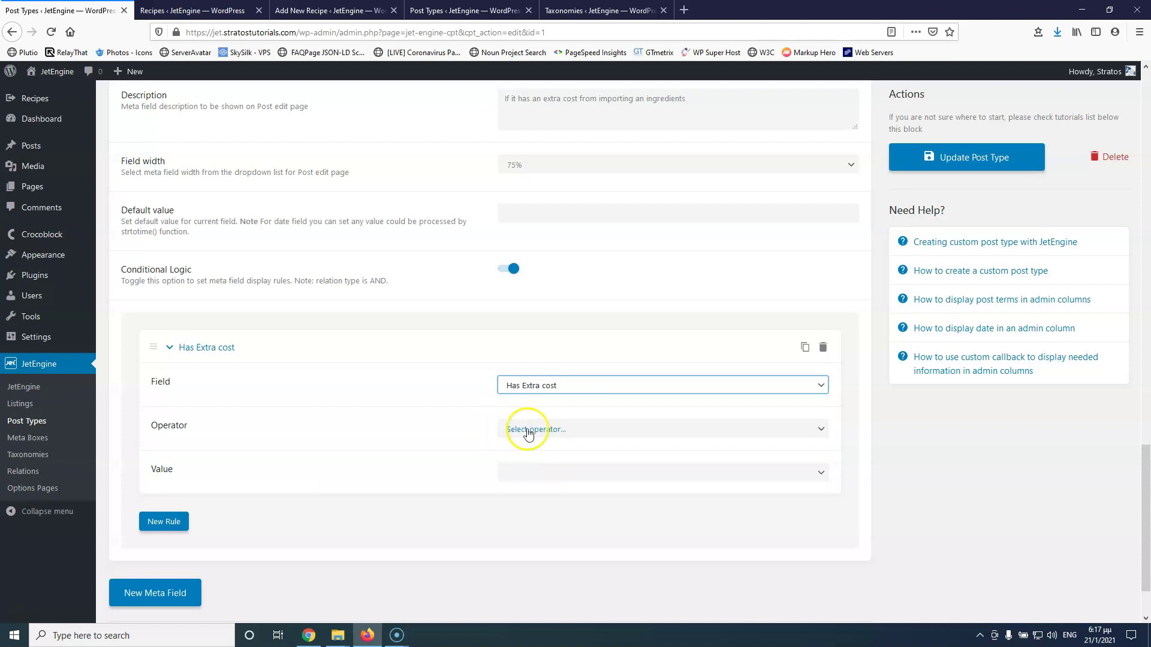
{"action": "left_click", "coordinate": [556, 429]}
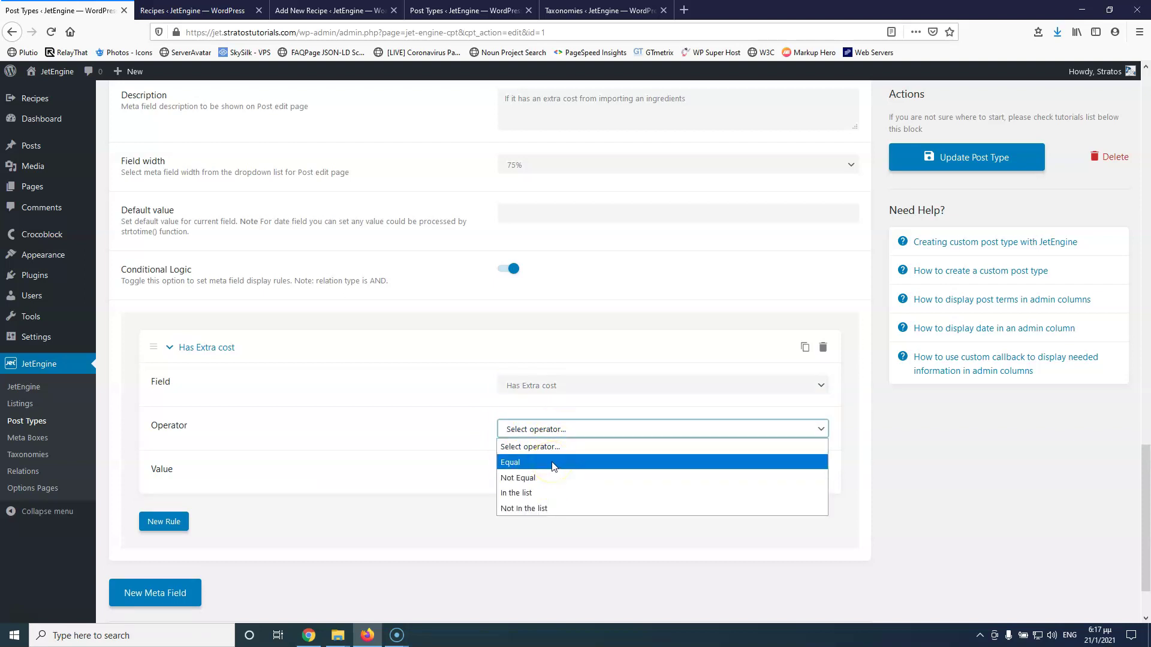
{"action": "left_click", "coordinate": [552, 464]}
{"action": "left_click", "coordinate": [540, 474]}
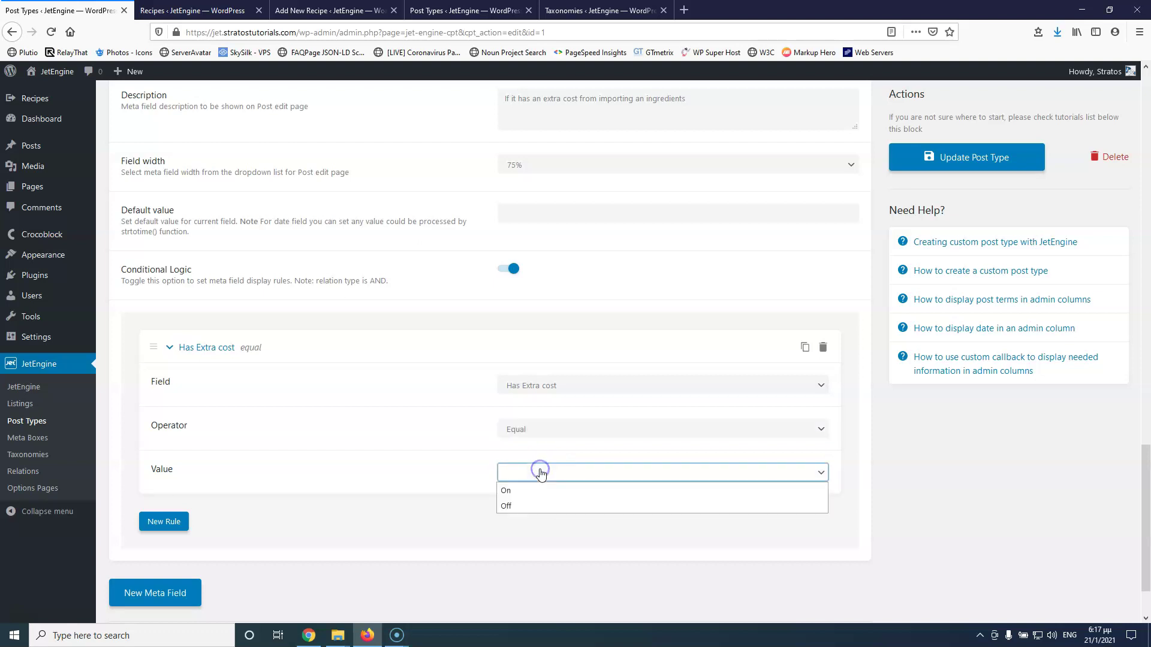
{"action": "left_click", "coordinate": [527, 489]}
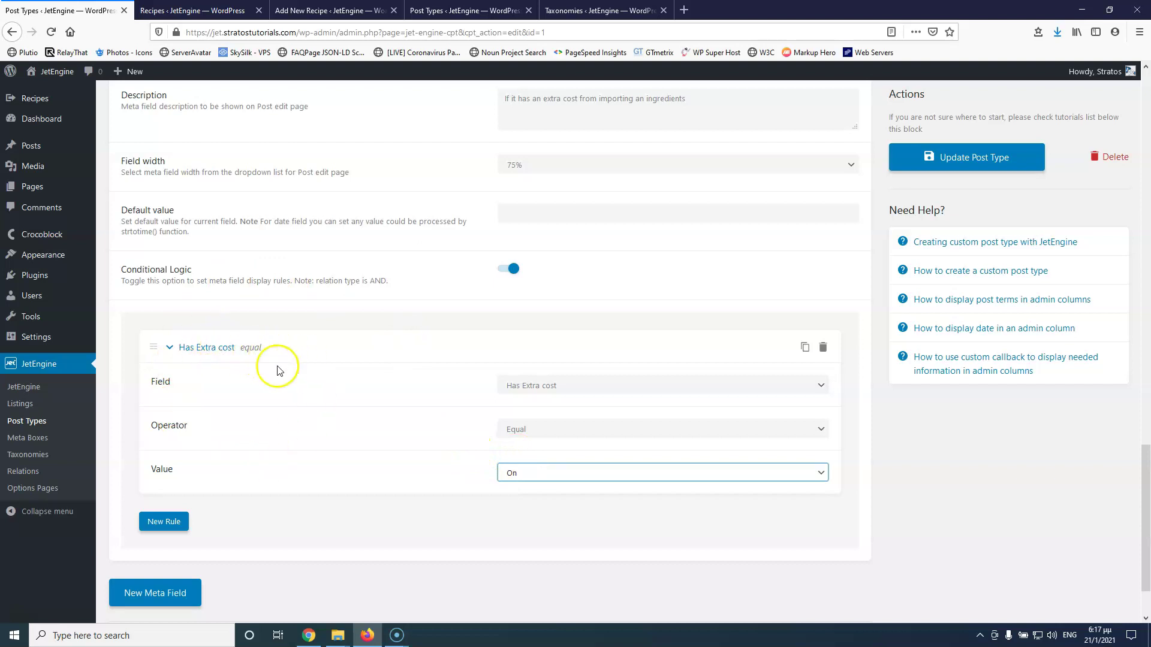
{"action": "left_click", "coordinate": [535, 433]}
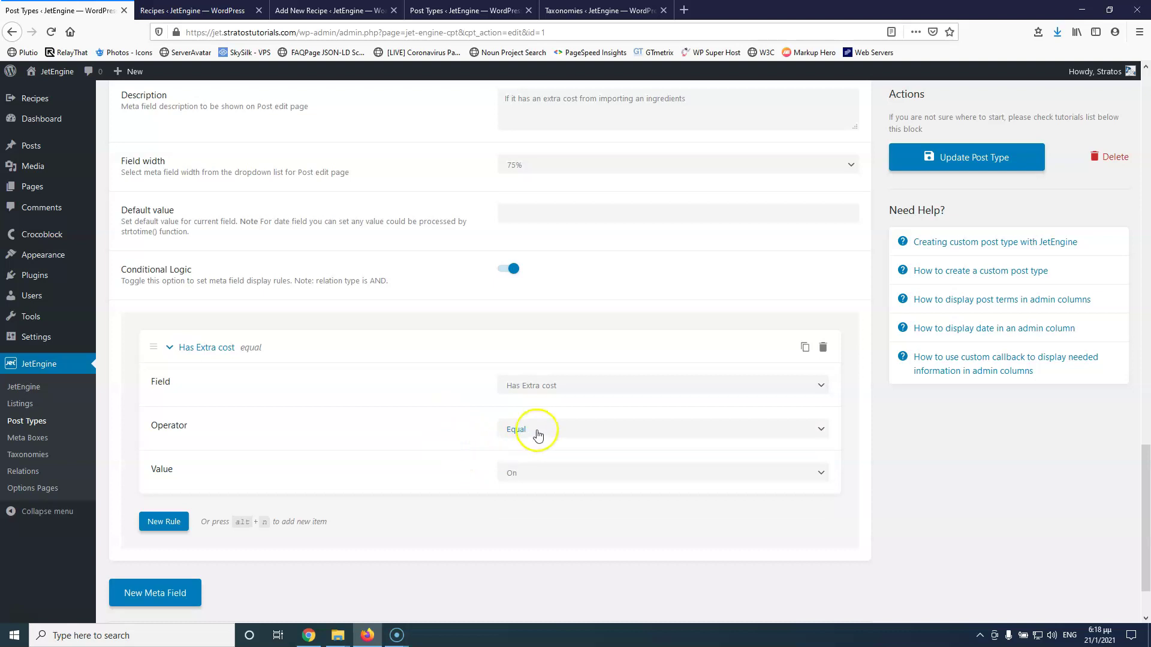
Save the post type with the conditional rule and reload the new recipe page
{"action": "left_click", "coordinate": [981, 163]}
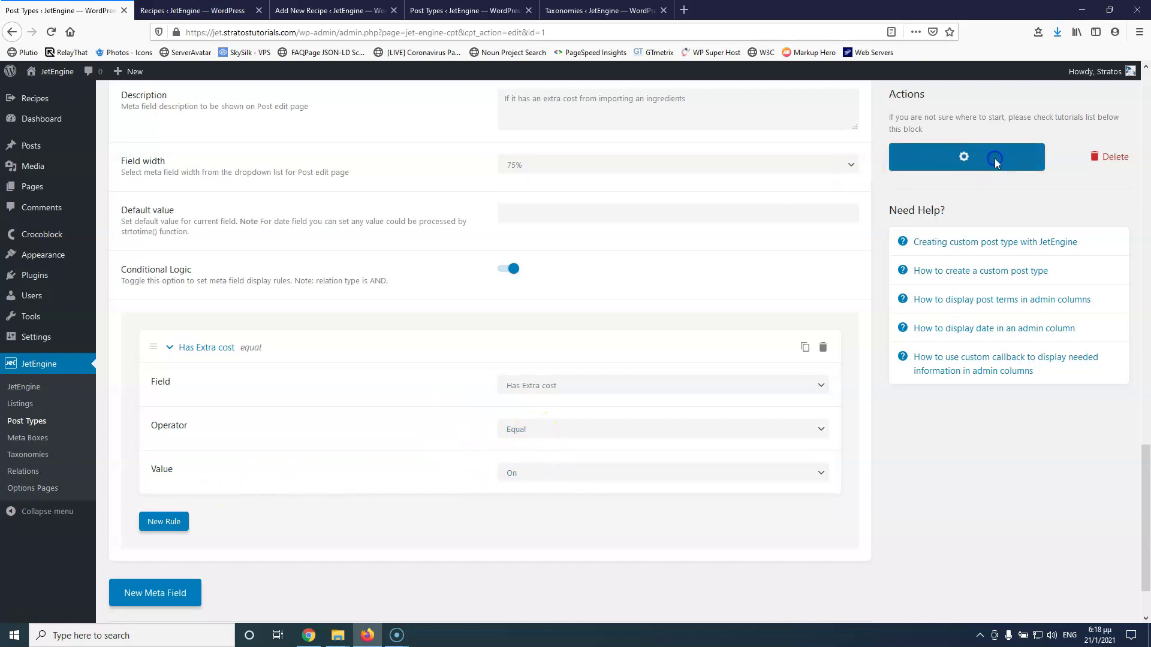
{"action": "left_click", "coordinate": [190, 12]}
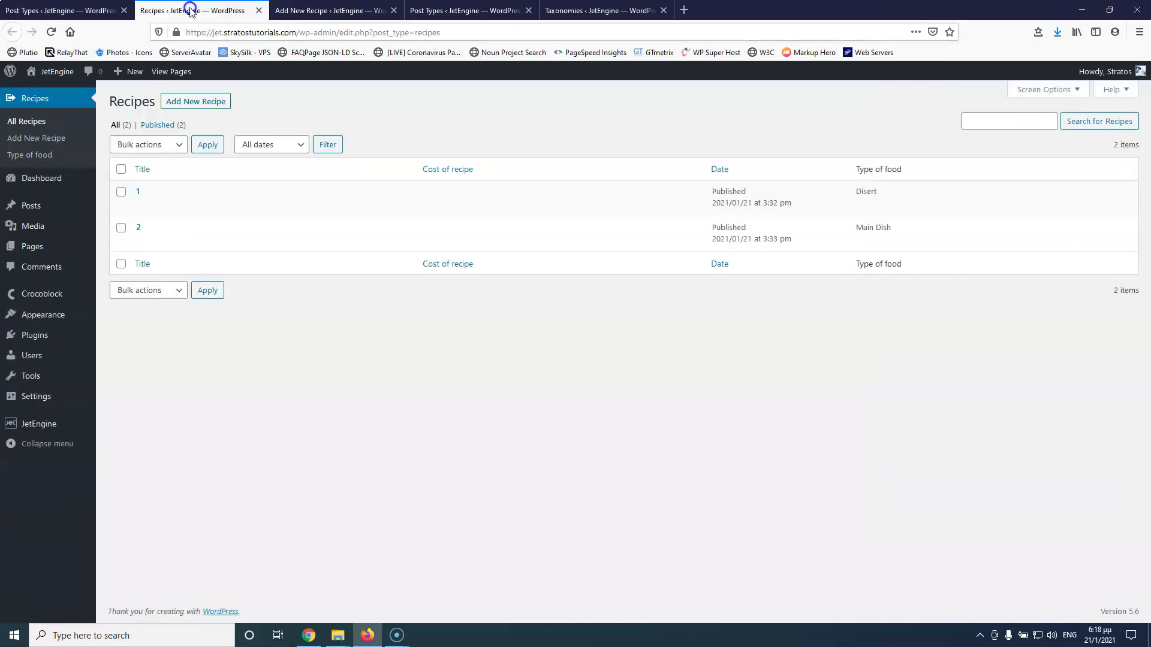
{"action": "left_click", "coordinate": [327, 10]}
{"action": "left_click", "coordinate": [51, 32]}
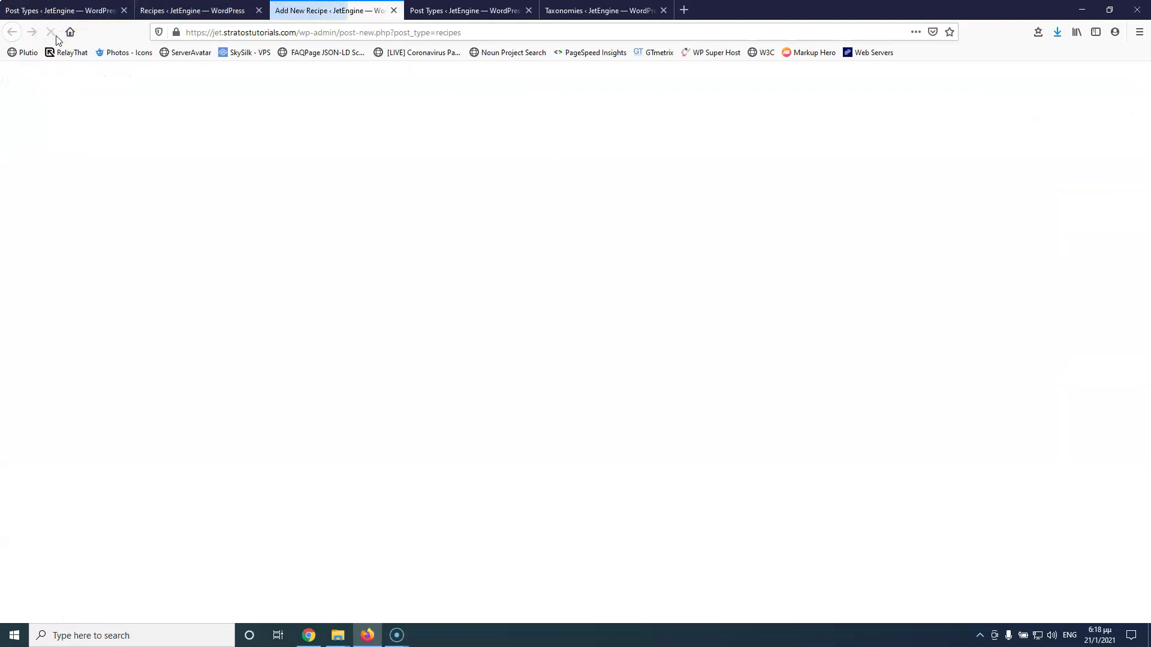
{"action": "scroll", "coordinate": [156, 302], "scroll_direction": "down", "scroll_amount": 1}
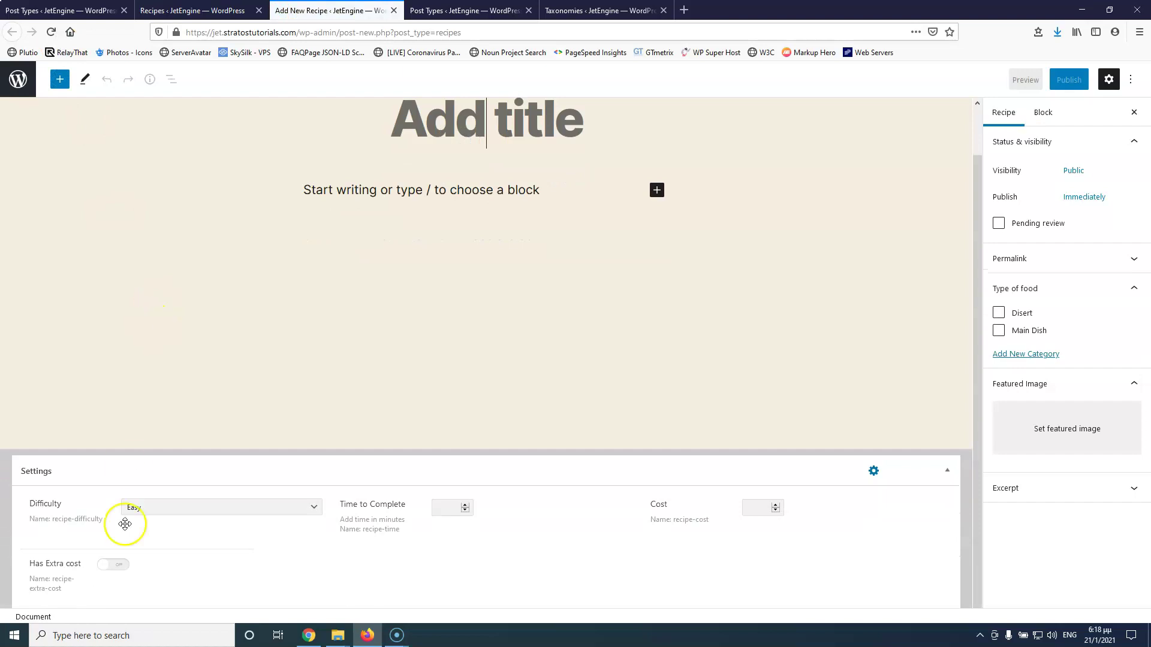
Turn on Has Extra cost in the new recipe's settings to test the conditional Extra Cost field
{"action": "left_click", "coordinate": [116, 569]}
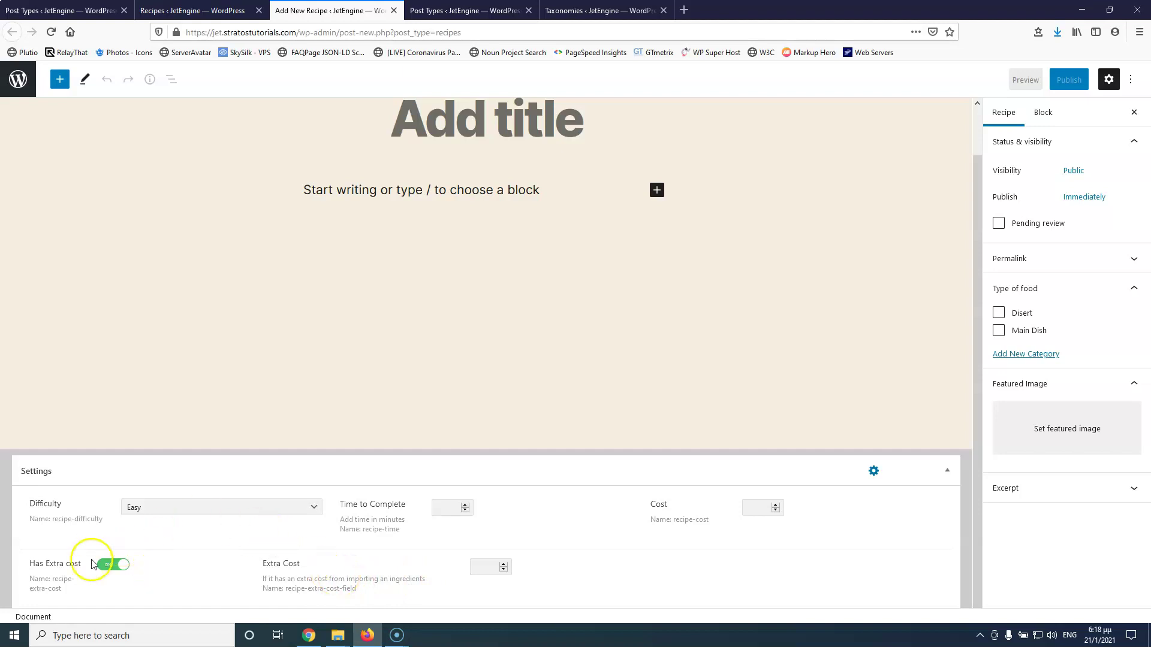
{"action": "left_click", "coordinate": [219, 12]}
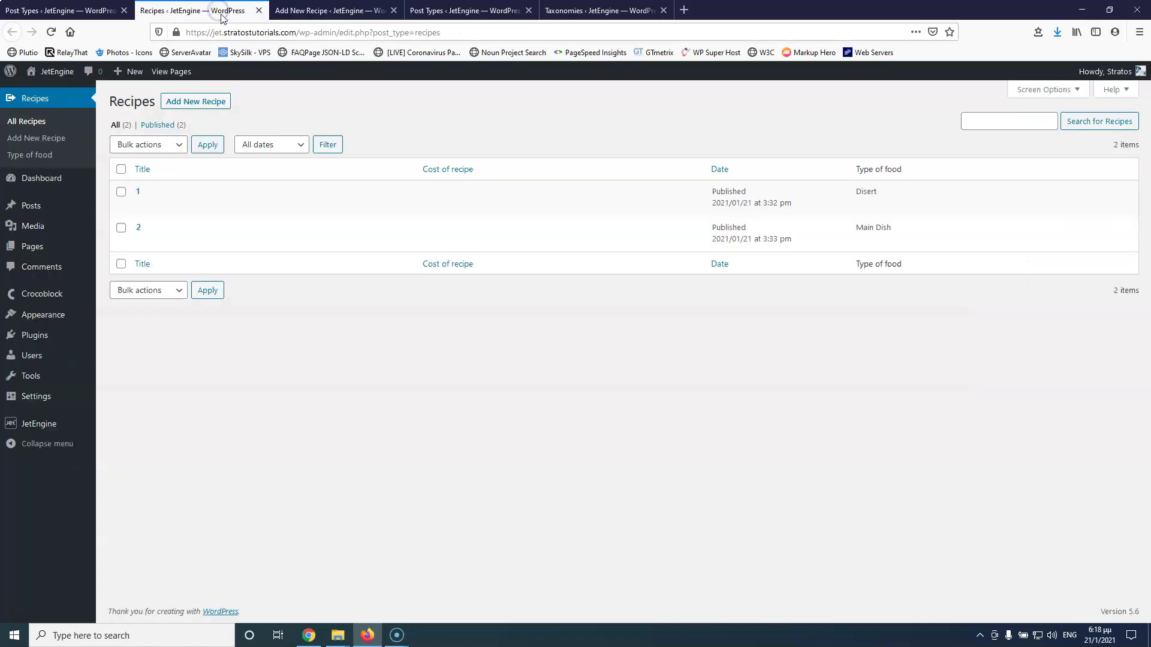
{"action": "left_click", "coordinate": [307, 11]}
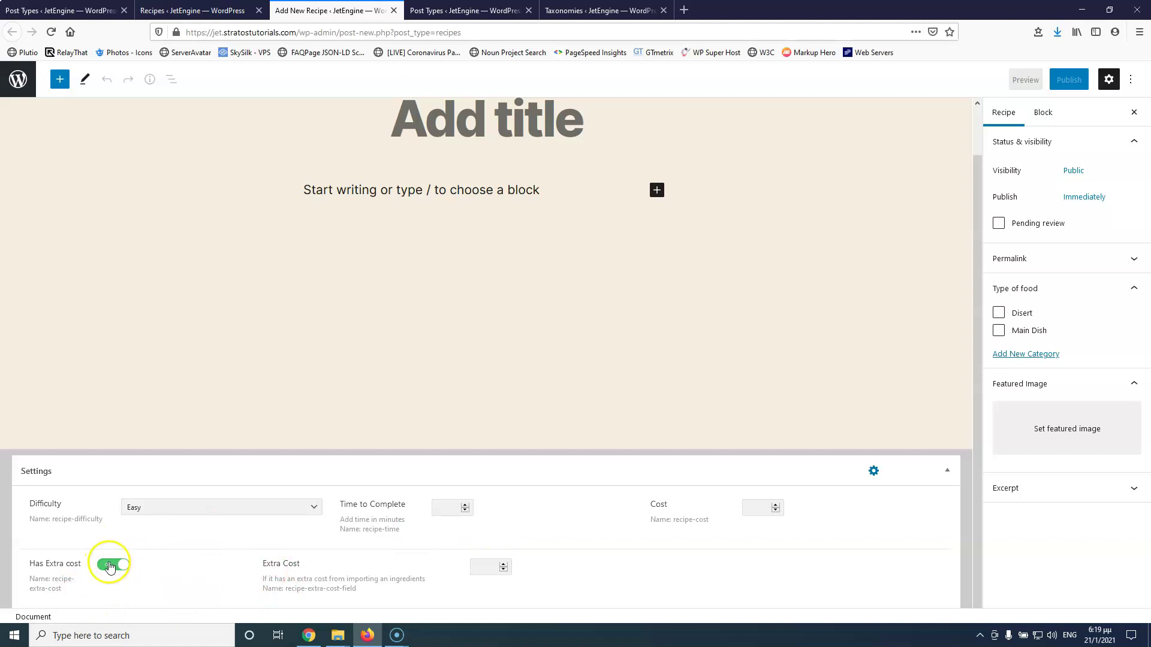
Toggle Has Extra cost repeatedly in the new recipe's settings, ending with it off, to test the Extra Cost field's visibility
{"action": "left_click", "coordinate": [110, 566]}
{"action": "left_click", "coordinate": [110, 566]}
{"action": "left_click", "coordinate": [110, 566]}
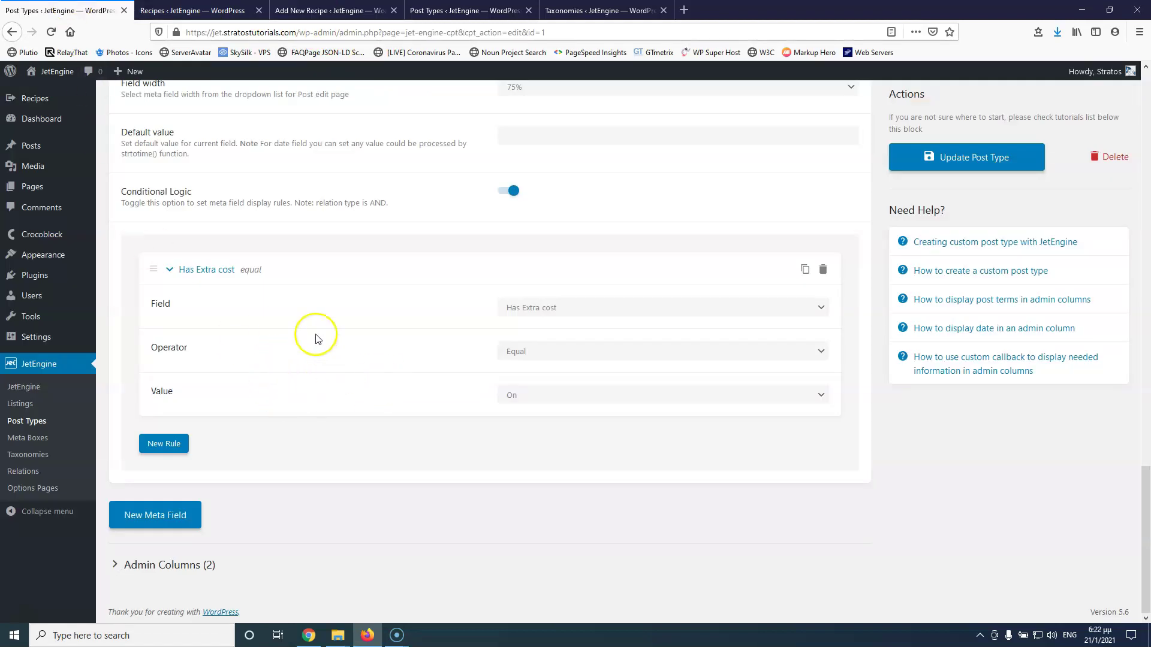
Add a new meta field to the Recipes post type and collapse the Has Extra cost and Extra Cost fields
{"action": "left_click", "coordinate": [156, 514]}
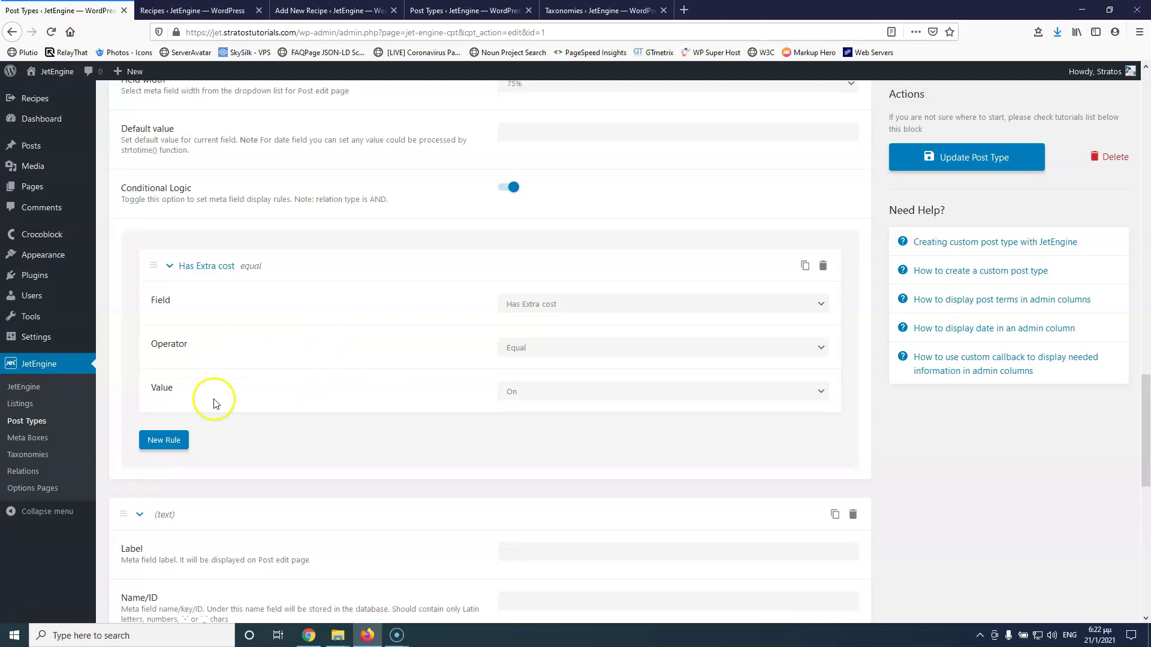
{"action": "scroll", "coordinate": [214, 393], "scroll_direction": "down", "scroll_amount": 4}
{"action": "scroll", "coordinate": [183, 308], "scroll_direction": "up", "scroll_amount": 10}
{"action": "scroll", "coordinate": [183, 309], "scroll_direction": "up", "scroll_amount": 15}
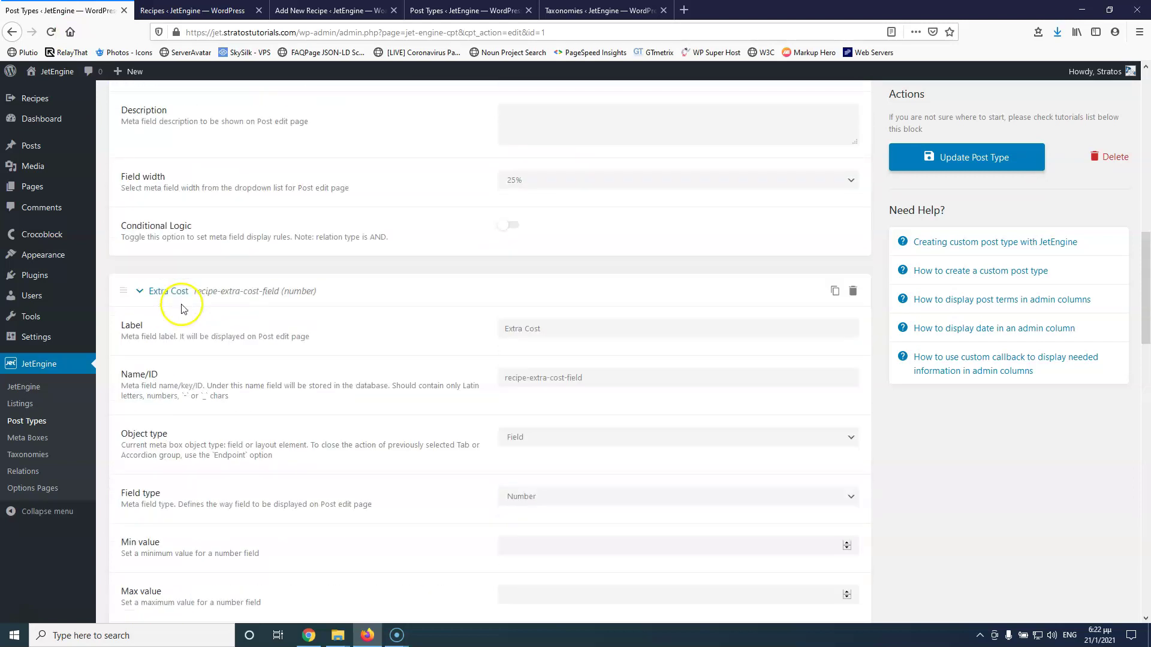
{"action": "scroll", "coordinate": [183, 309], "scroll_direction": "down", "scroll_amount": 3}
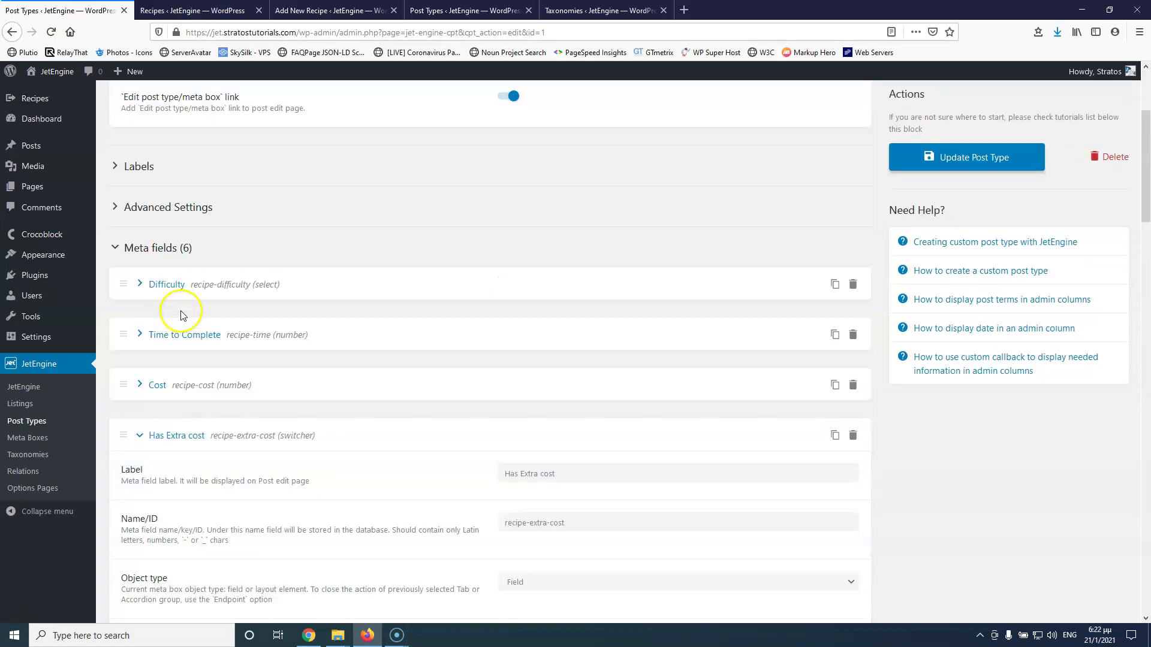
{"action": "left_click", "coordinate": [140, 437]}
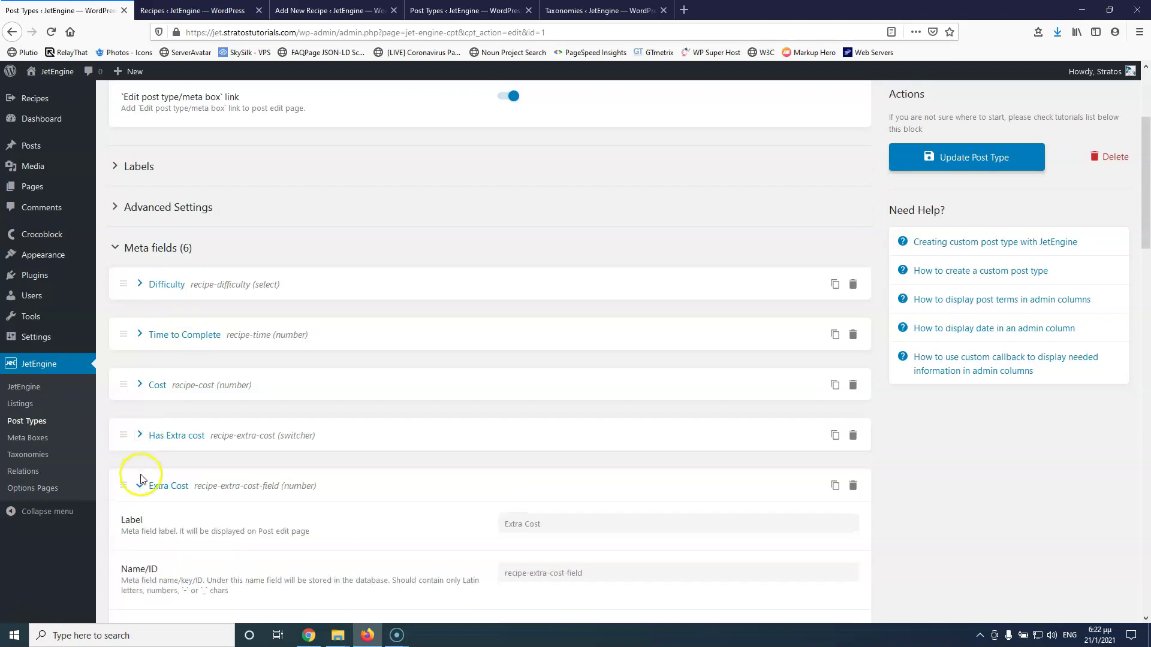
{"action": "left_click", "coordinate": [139, 485]}
{"action": "scroll", "coordinate": [256, 378], "scroll_direction": "down", "scroll_amount": 3}
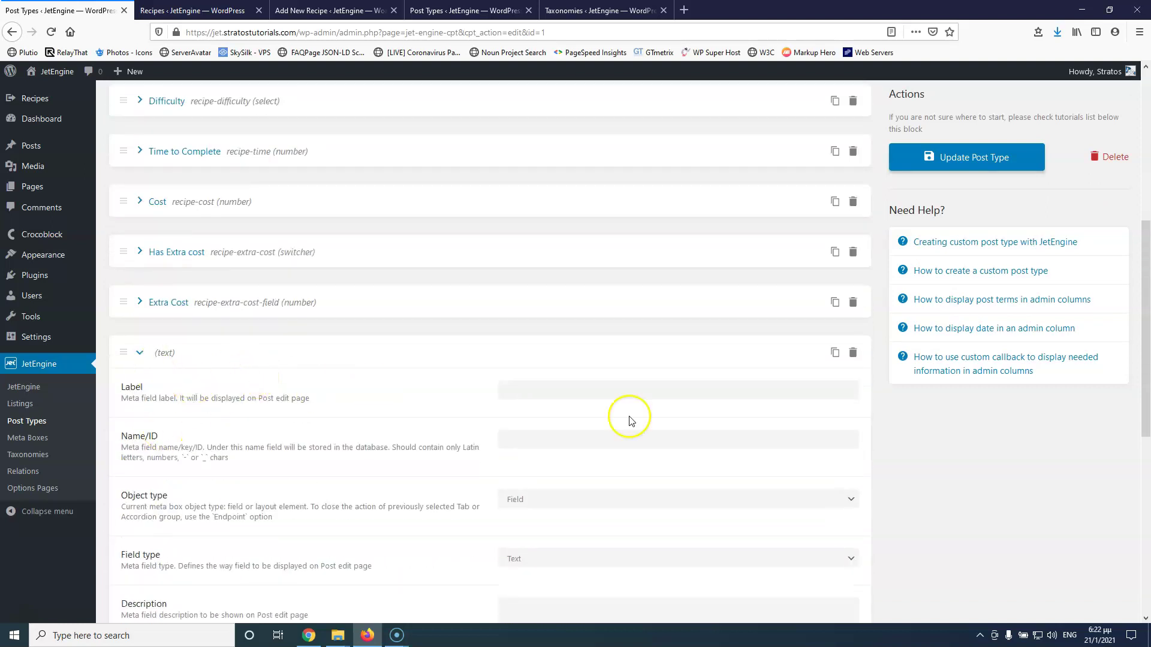
Label the new meta field Tab 1 and set its object type to Tab with a Horizontal layout
{"action": "scroll", "coordinate": [627, 416], "scroll_direction": "down", "scroll_amount": 2}
{"action": "left_click", "coordinate": [544, 269]}
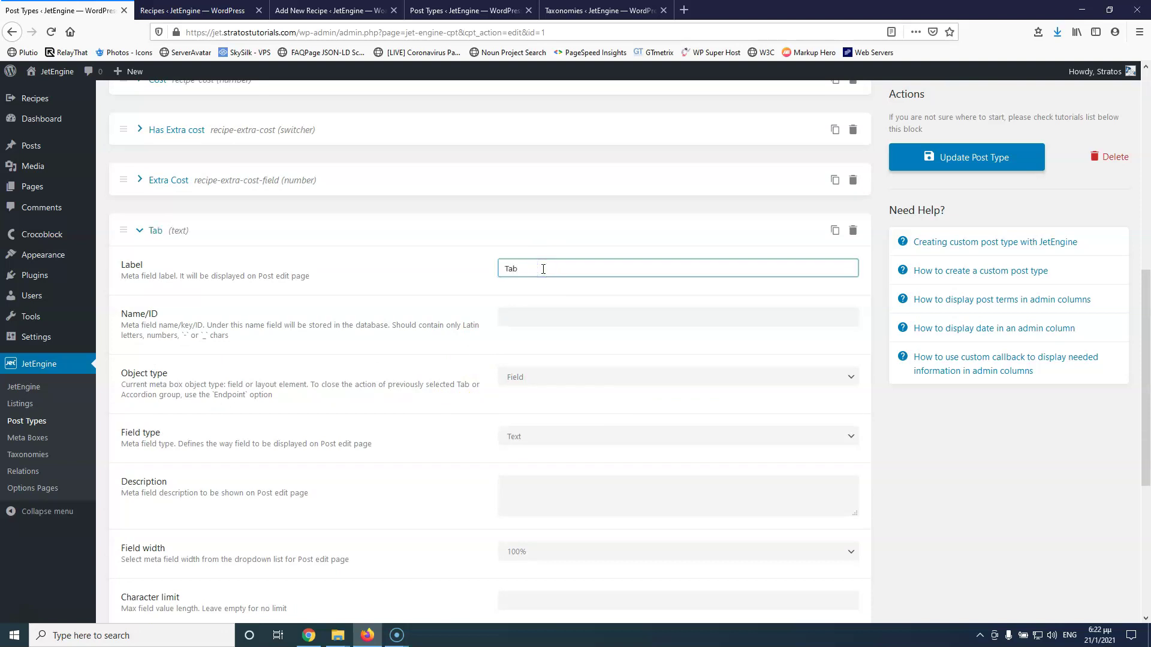
{"action": "left_click", "coordinate": [541, 377]}
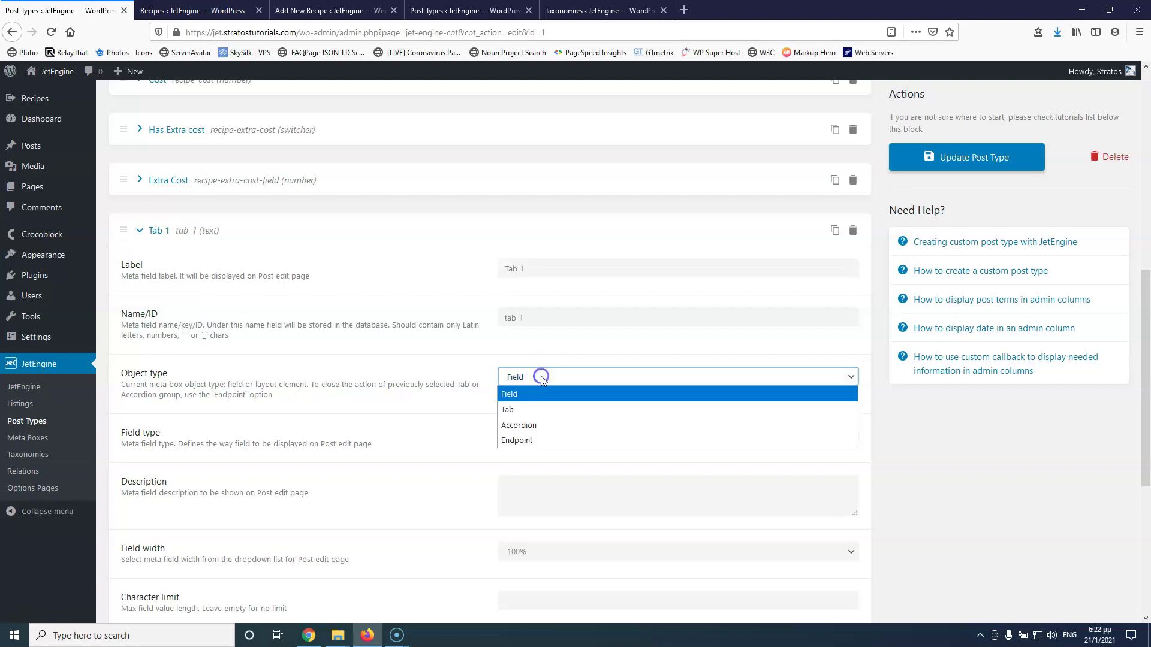
{"action": "left_click", "coordinate": [534, 410]}
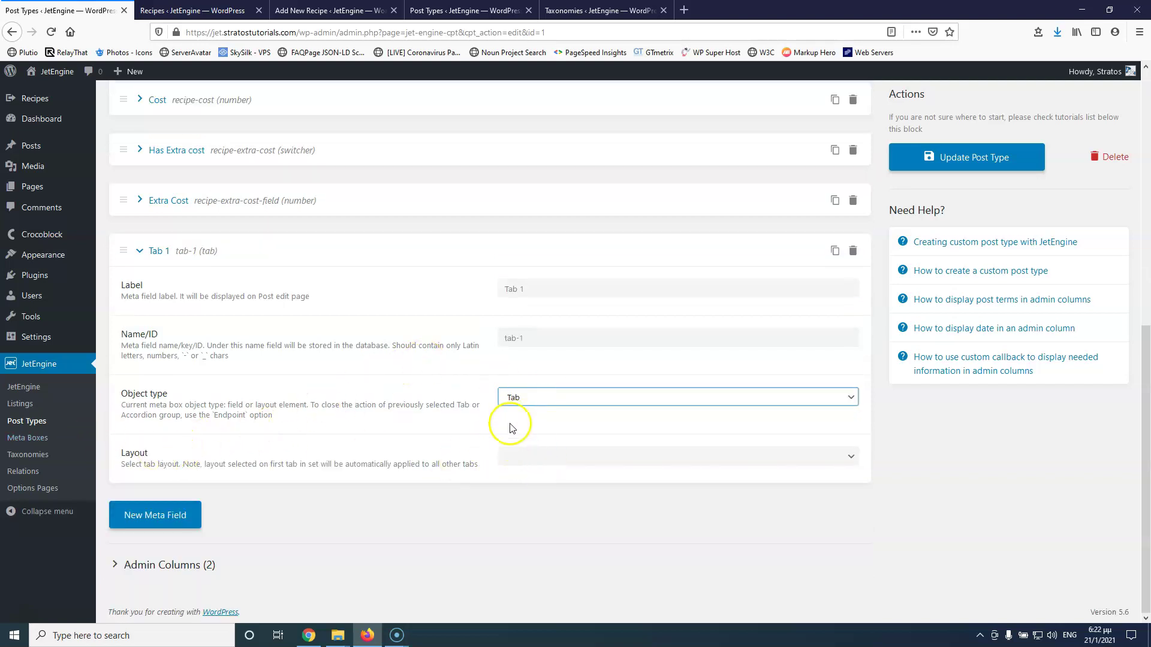
{"action": "left_click", "coordinate": [545, 458]}
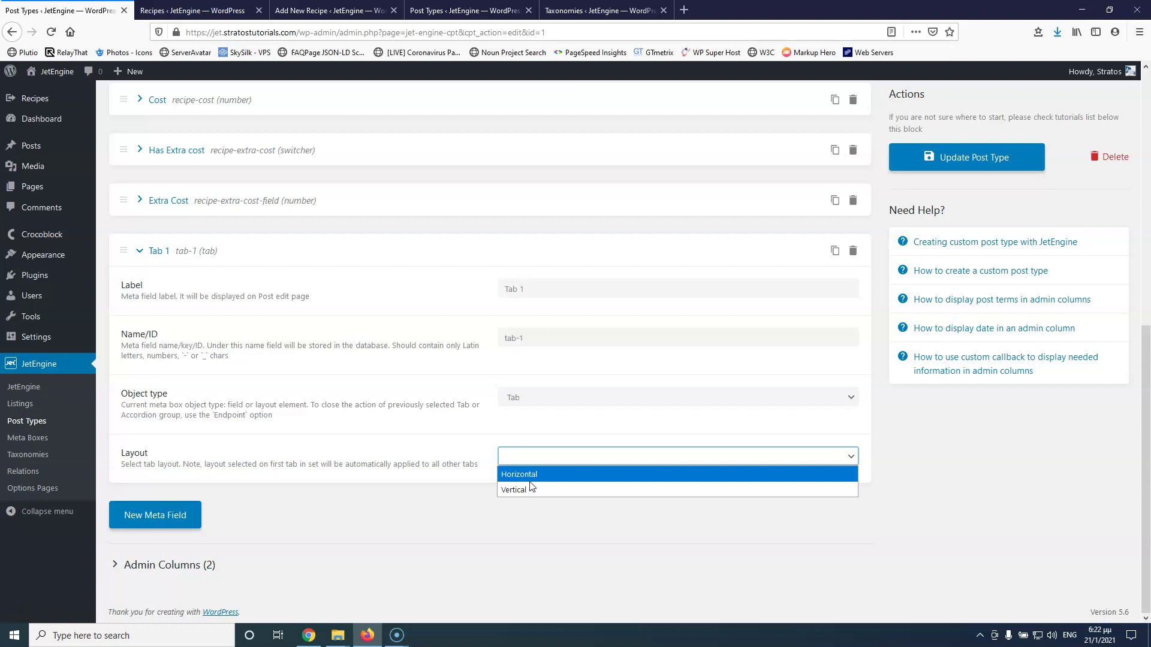
{"action": "left_click", "coordinate": [535, 472]}
{"action": "left_click", "coordinate": [534, 474]}
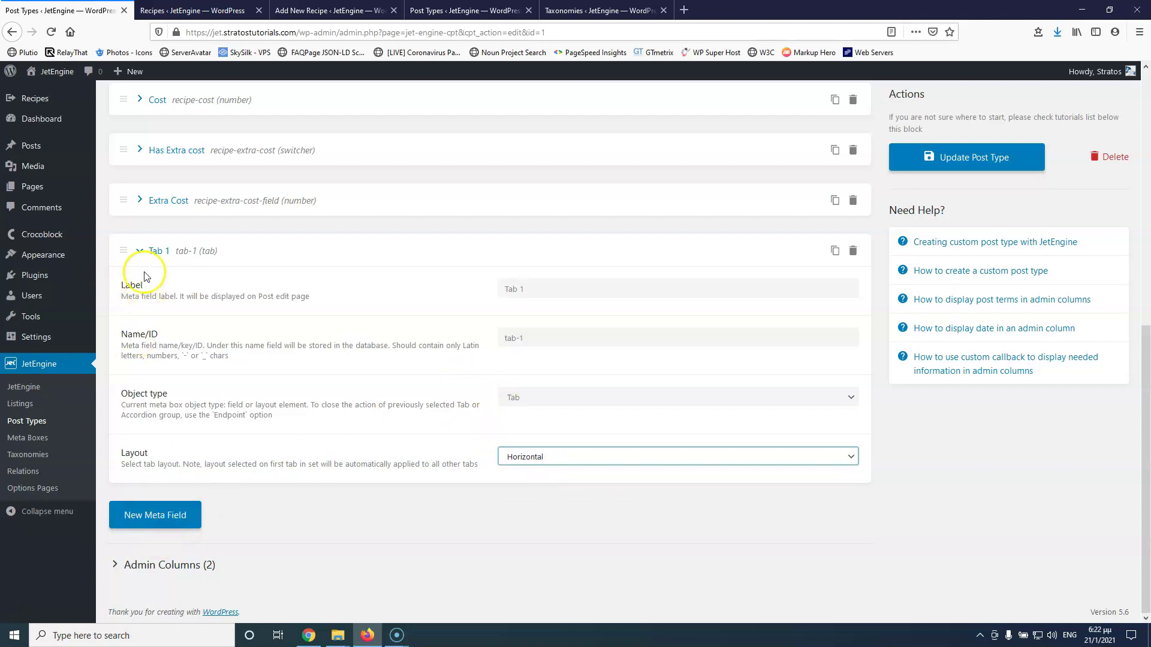
Duplicate the Tab 1 meta field and change the copy's label to Tab 2 and its name/ID to tab-2
{"action": "left_click", "coordinate": [834, 251]}
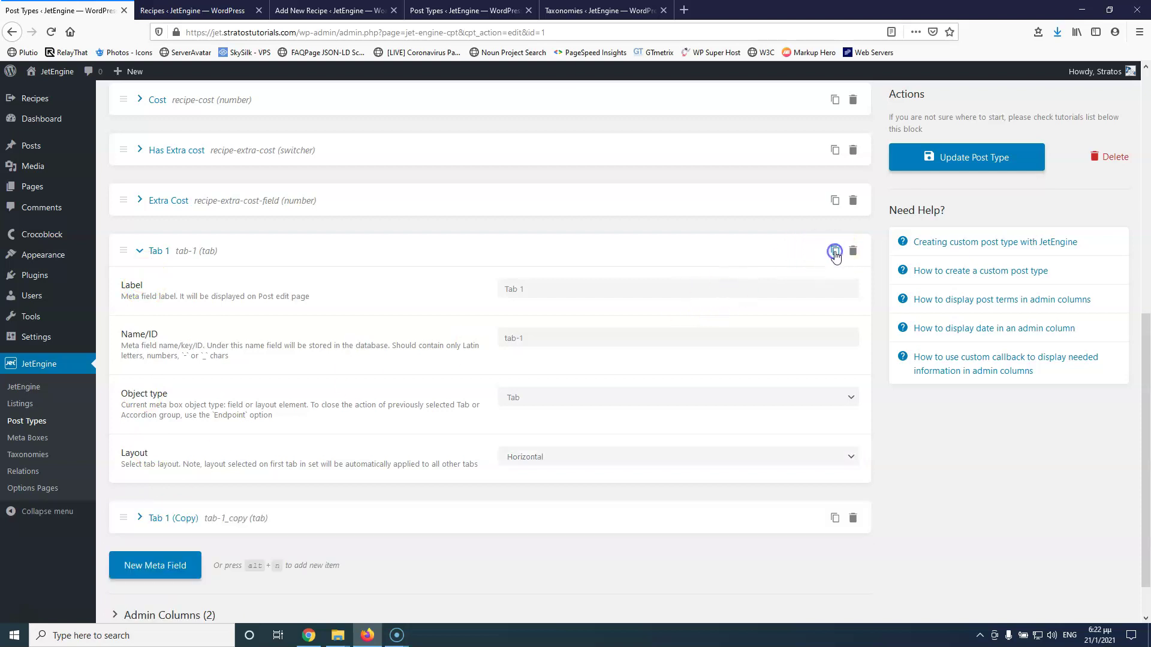
{"action": "scroll", "coordinate": [221, 390], "scroll_direction": "down", "scroll_amount": 1}
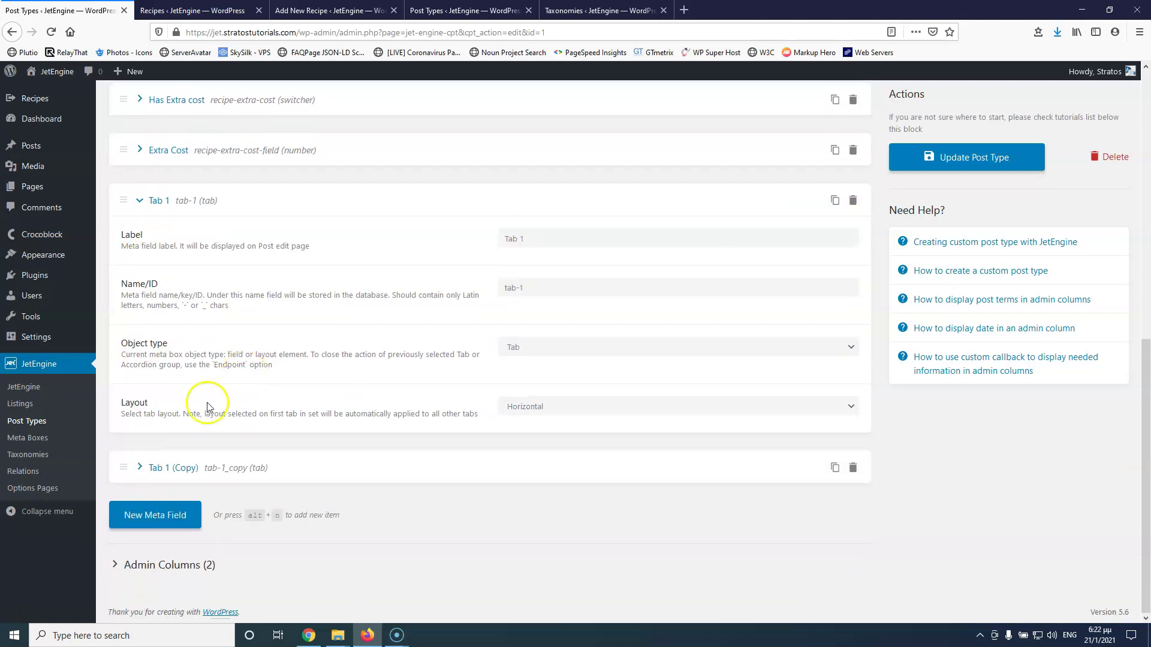
{"action": "left_click", "coordinate": [138, 468]}
{"action": "scroll", "coordinate": [370, 401], "scroll_direction": "down", "scroll_amount": 3}
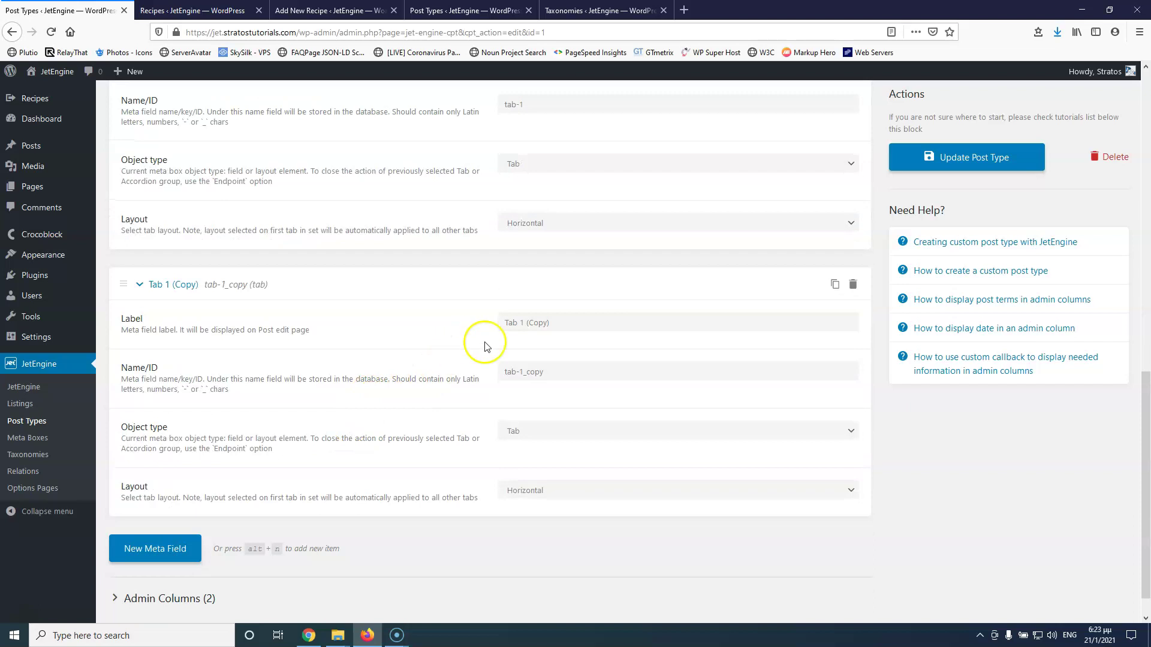
{"action": "left_click", "coordinate": [521, 322]}
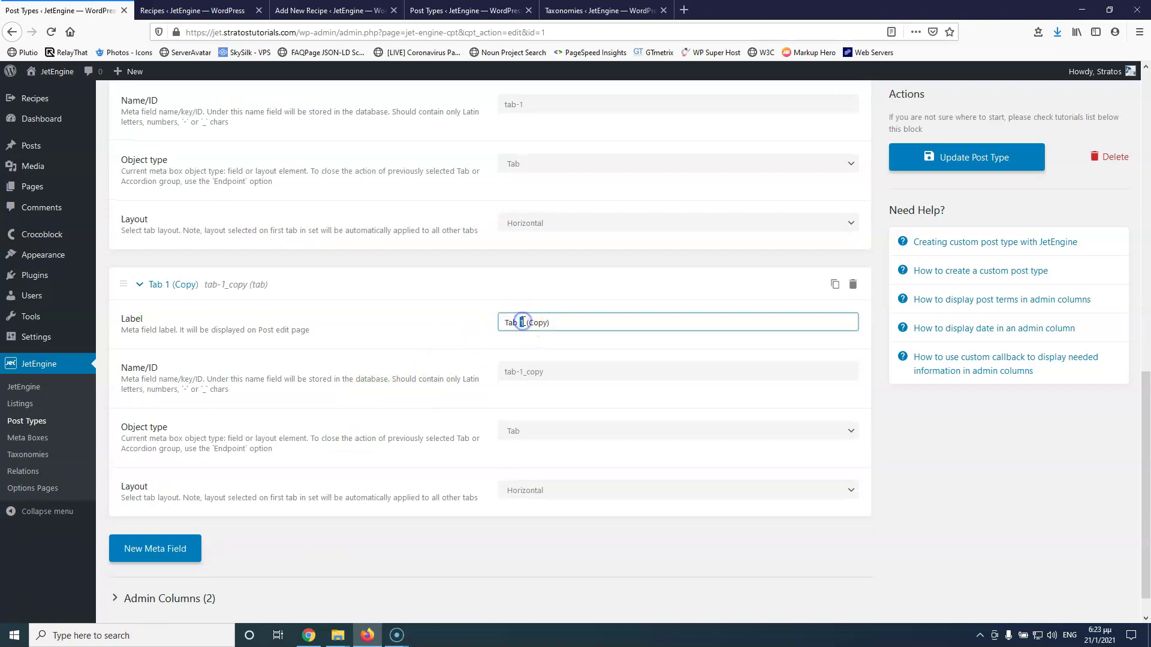
{"action": "left_click_drag", "start_coordinate": [527, 324], "coordinate": [577, 324]}
{"action": "key", "text": "BackSpace"}
{"action": "left_click_drag", "start_coordinate": [519, 372], "coordinate": [557, 372]}
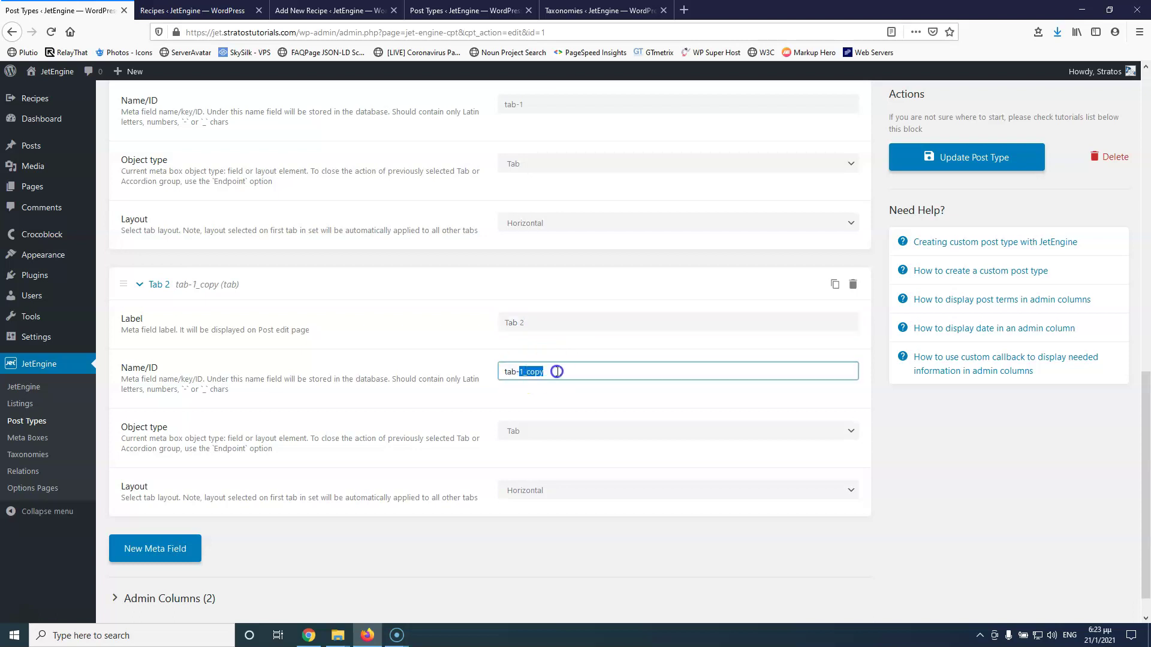
{"action": "type", "text": "2"}
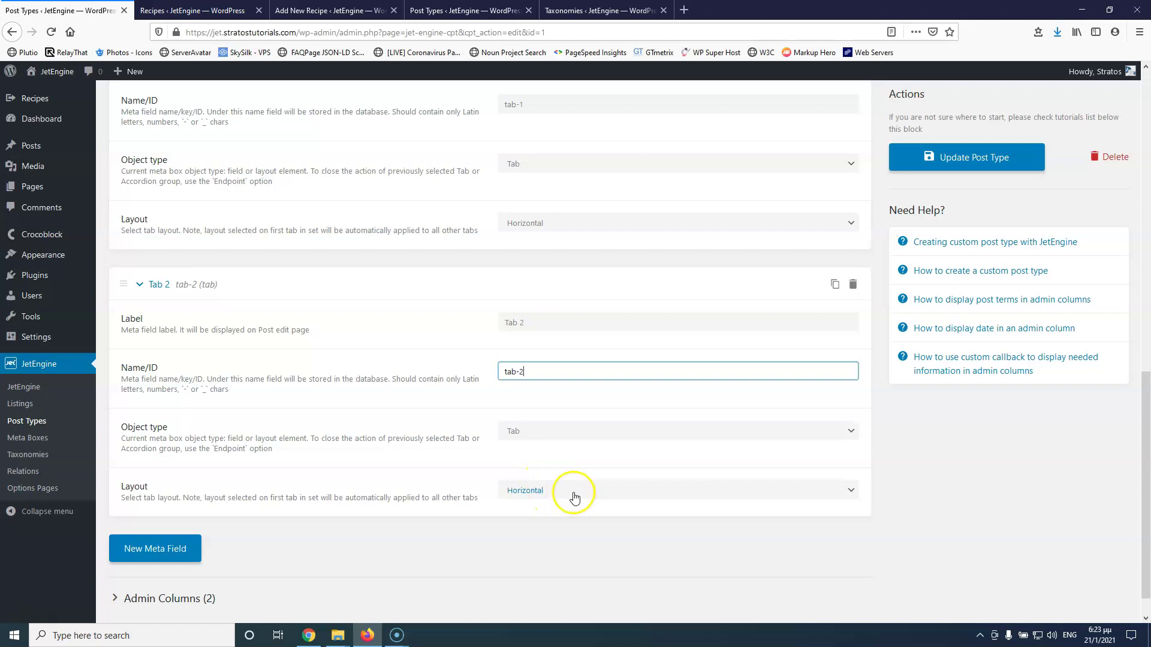
Save the post type and reload the new recipe page to check the two tabs in its settings
{"action": "left_click", "coordinate": [965, 168]}
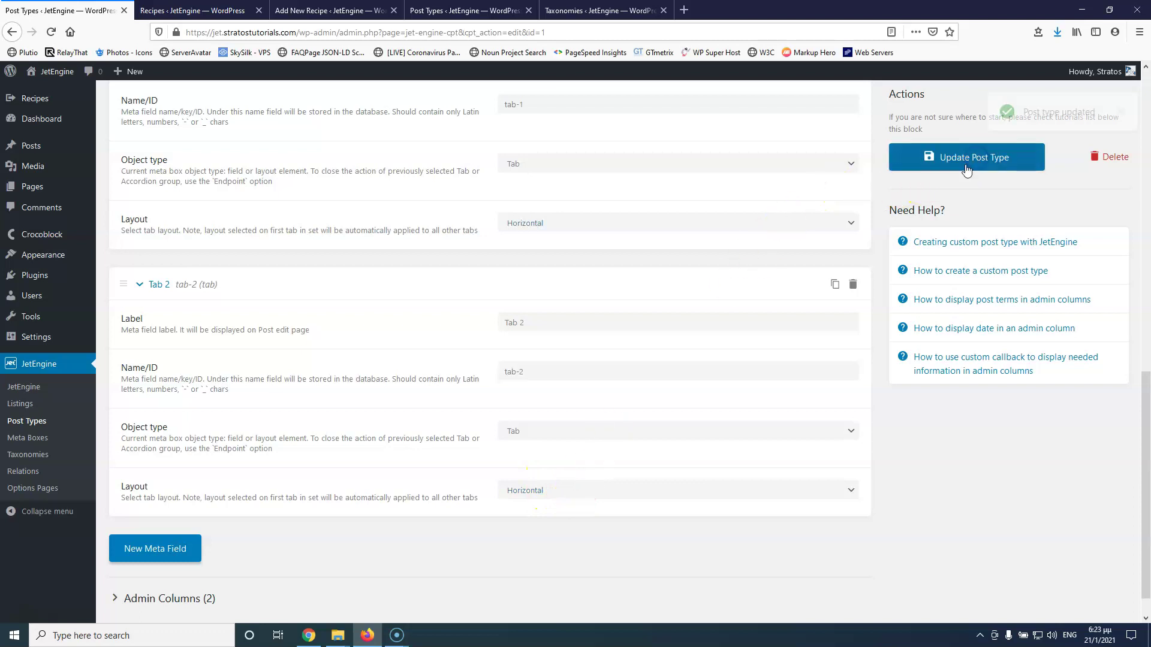
{"action": "left_click", "coordinate": [324, 10]}
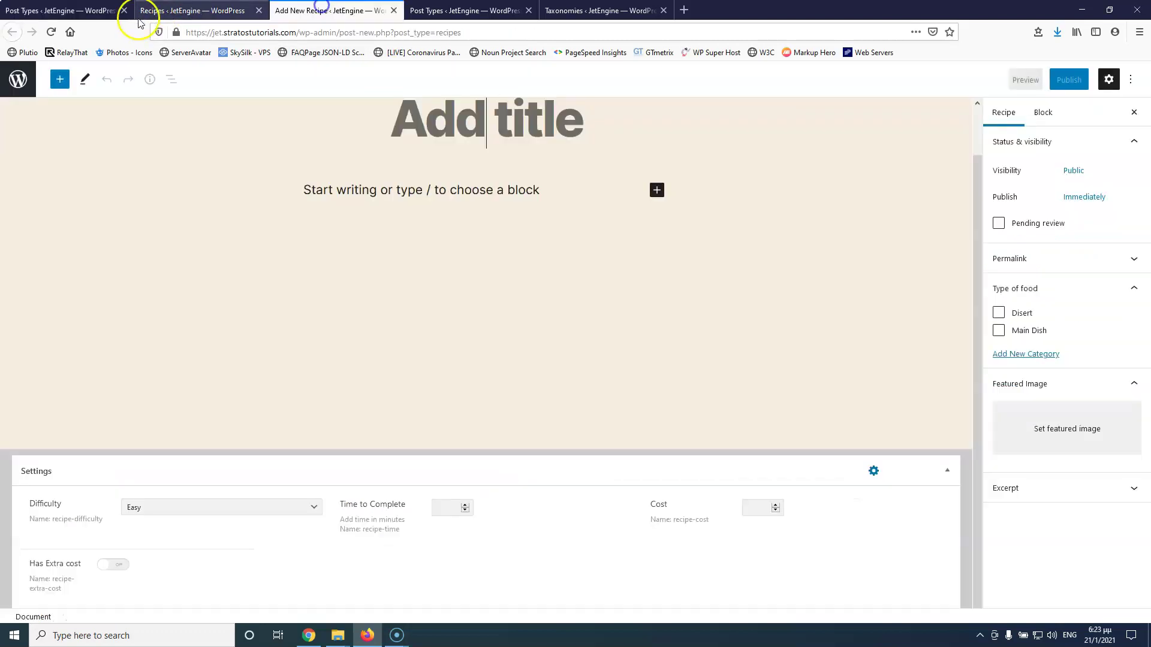
{"action": "left_click", "coordinate": [51, 31]}
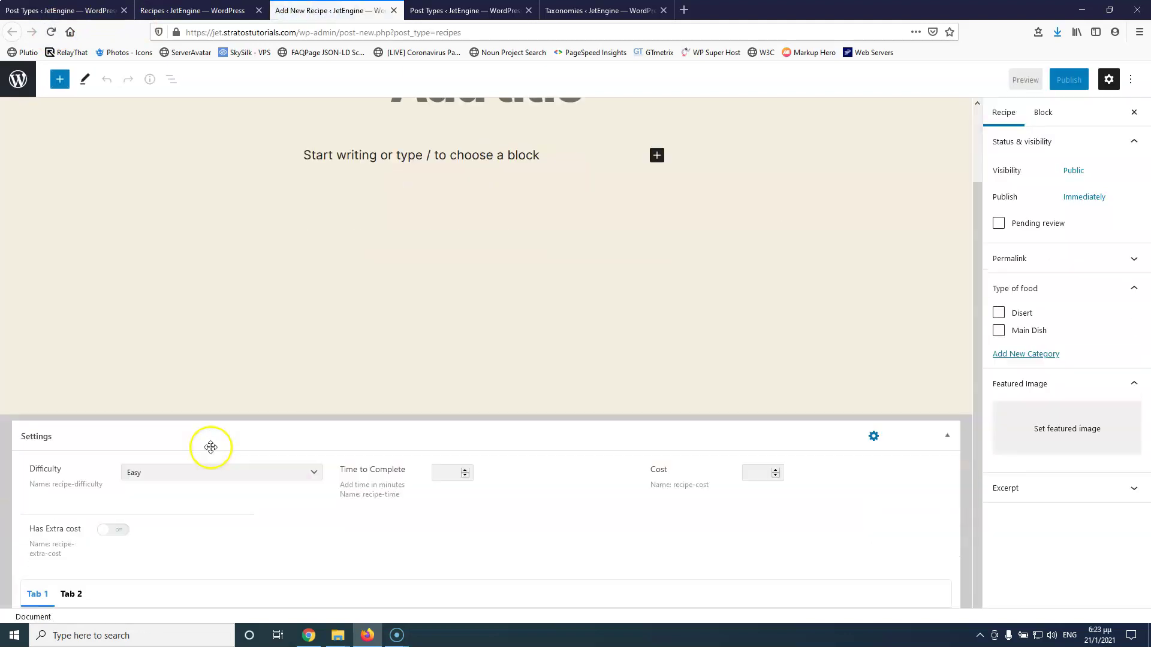
{"action": "left_click", "coordinate": [77, 596]}
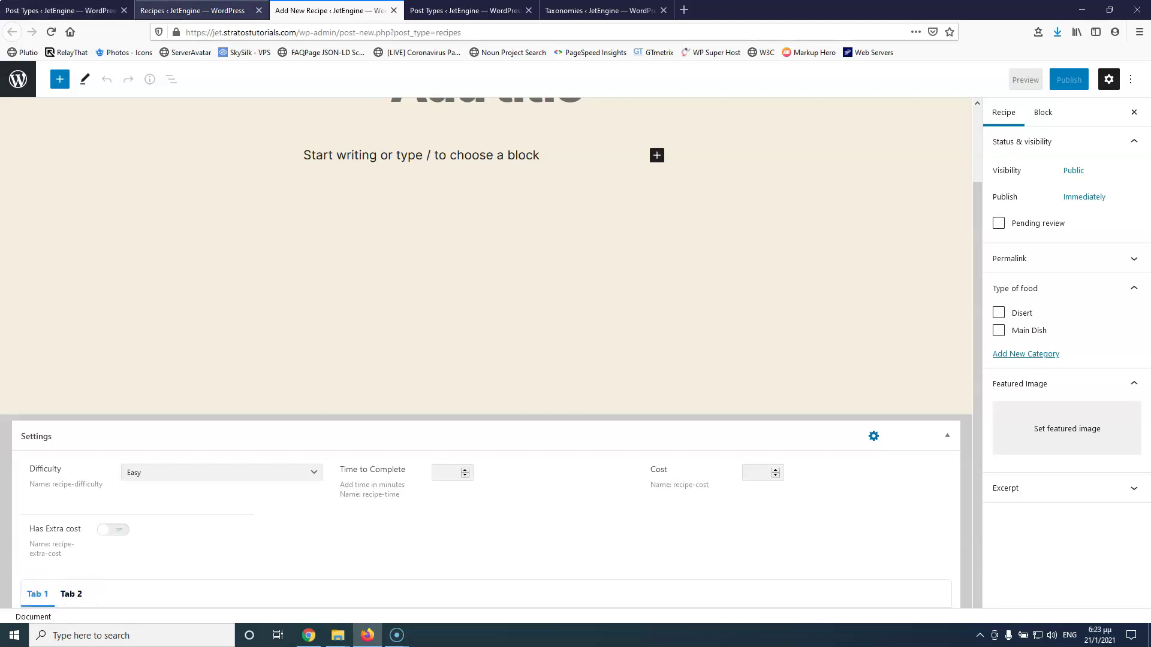
Add a text meta field labelled 123 below Tab 2 in the Recipes post type and save
{"action": "left_click", "coordinate": [192, 10]}
{"action": "left_click", "coordinate": [60, 10]}
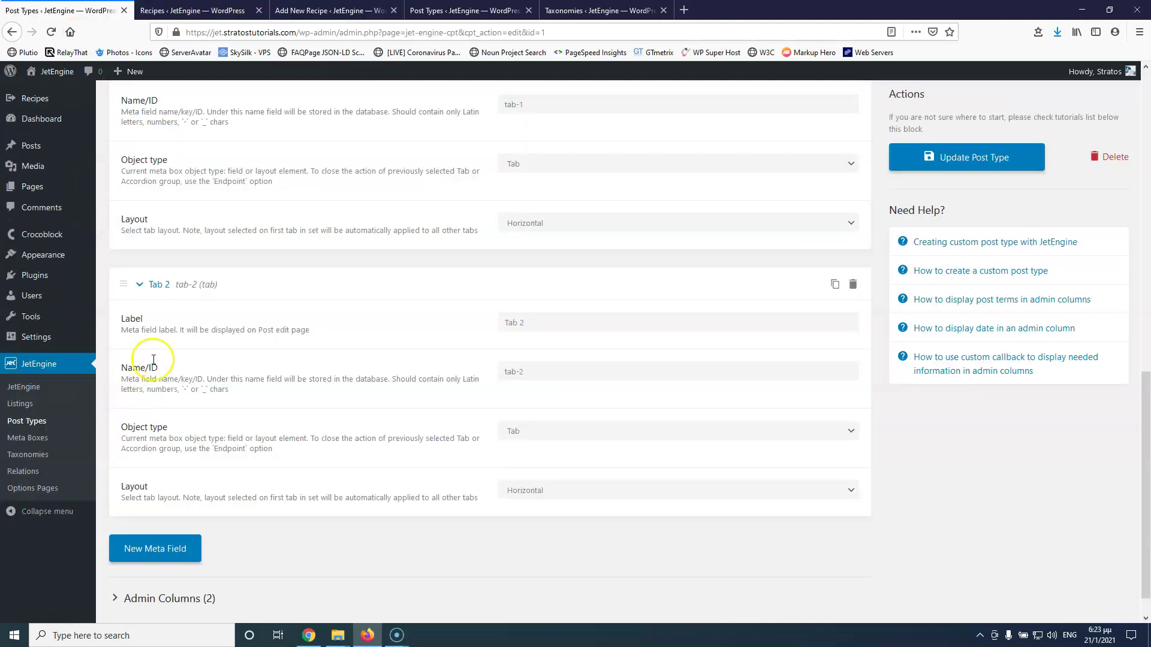
{"action": "scroll", "coordinate": [133, 288], "scroll_direction": "up", "scroll_amount": 6}
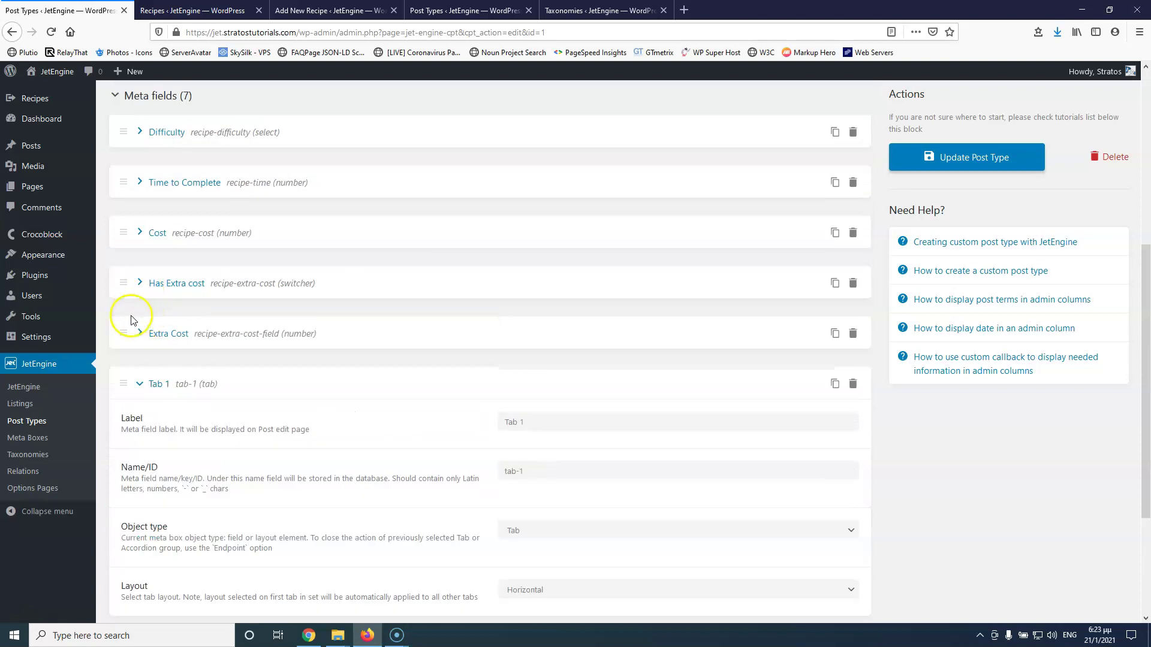
{"action": "left_click", "coordinate": [142, 386]}
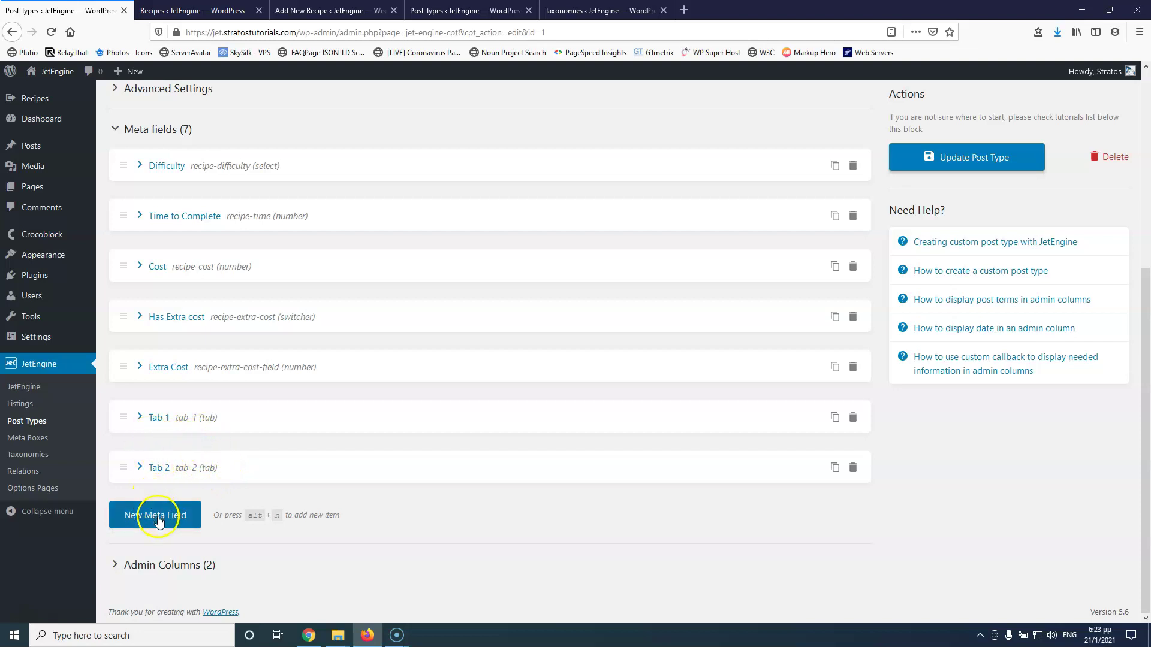
{"action": "mouse_move", "coordinate": [18, 237]}
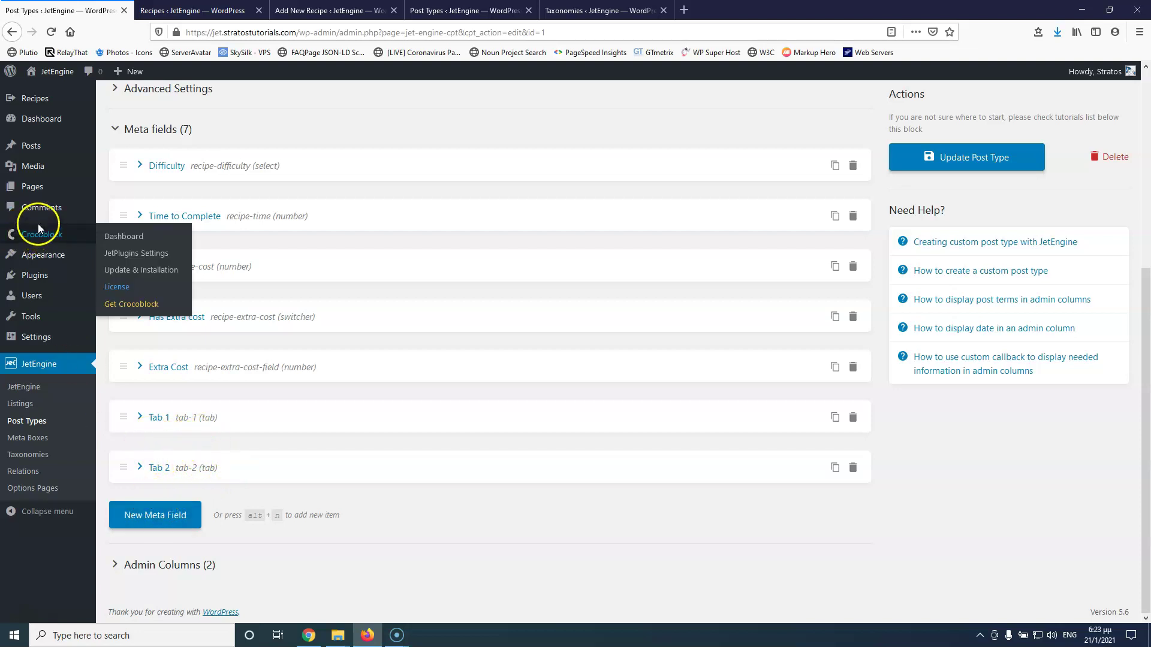
{"action": "left_click", "coordinate": [173, 511]}
{"action": "scroll", "coordinate": [420, 408], "scroll_direction": "down", "scroll_amount": 5}
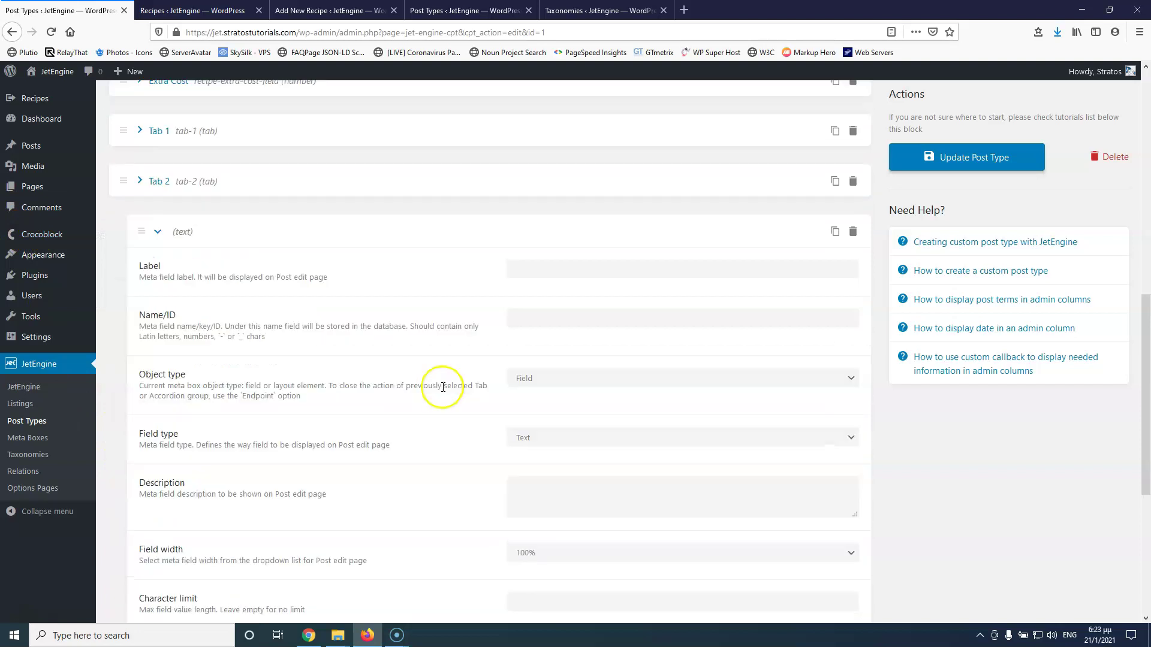
{"action": "left_click", "coordinate": [567, 252]}
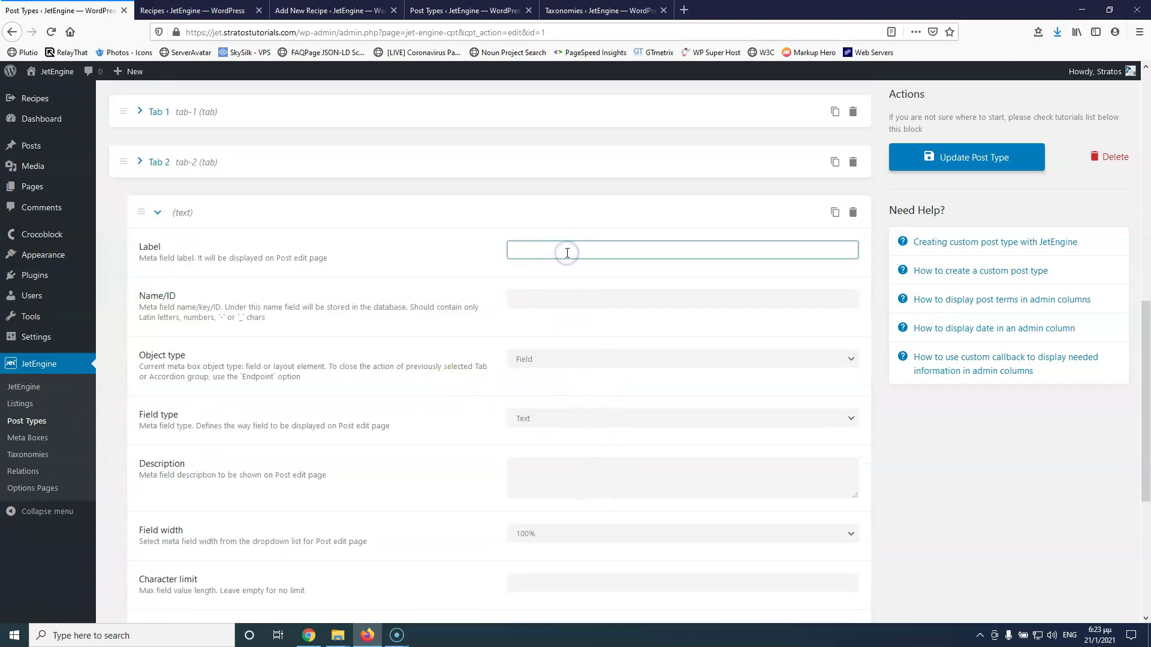
{"action": "left_click", "coordinate": [959, 157]}
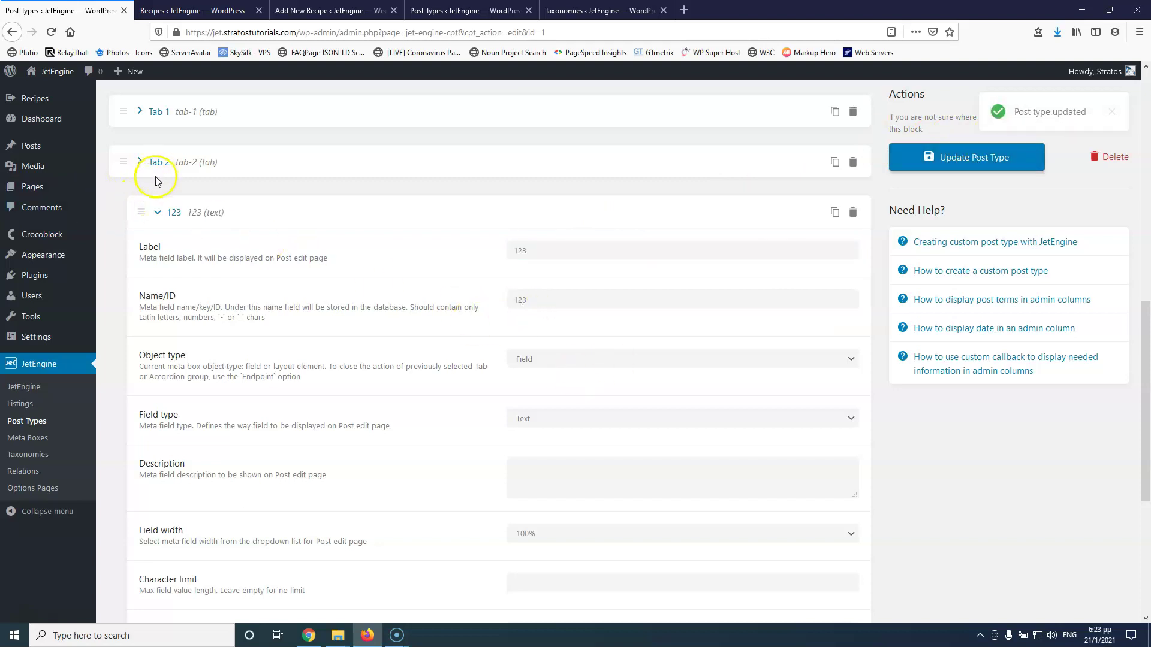
Move the 123 text field between Tab 1 and Tab 2 and update the post type
{"action": "left_click", "coordinate": [157, 214]}
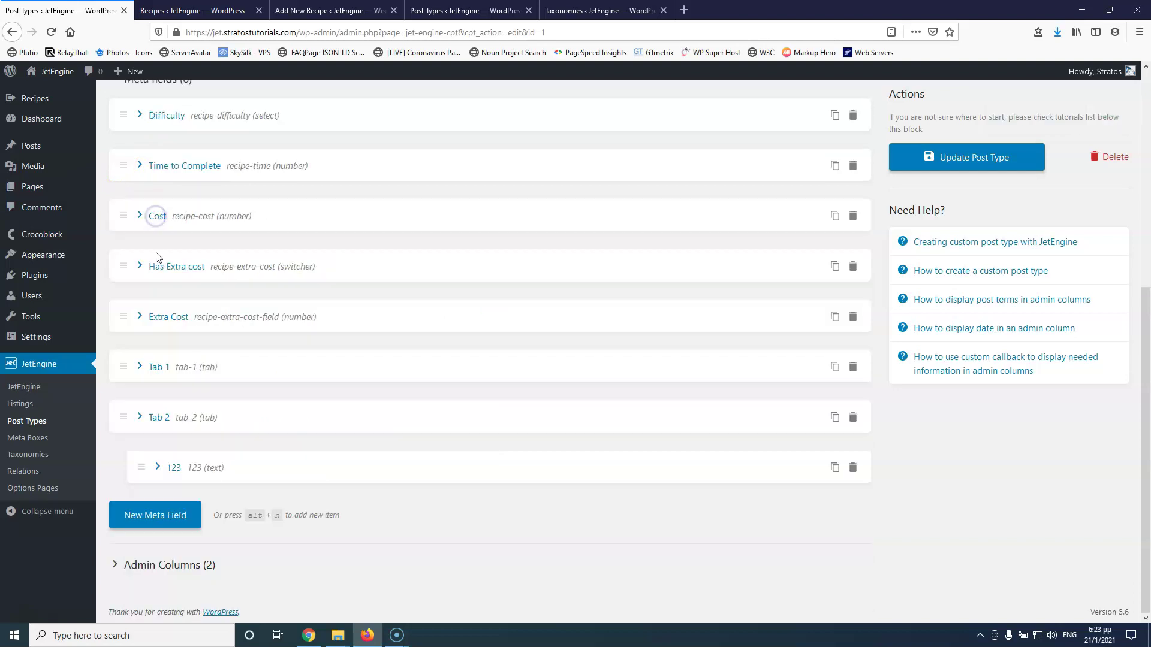
{"action": "left_click", "coordinate": [141, 467]}
{"action": "left_click_drag", "start_coordinate": [142, 463], "coordinate": [129, 414]}
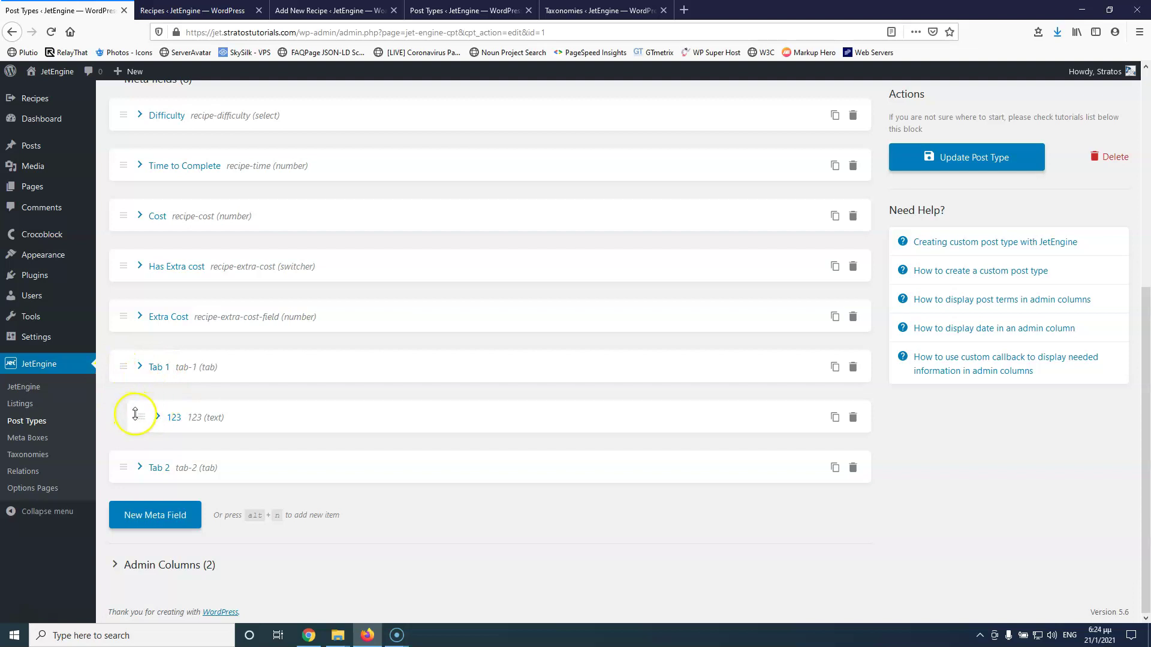
{"action": "left_click", "coordinate": [935, 157]}
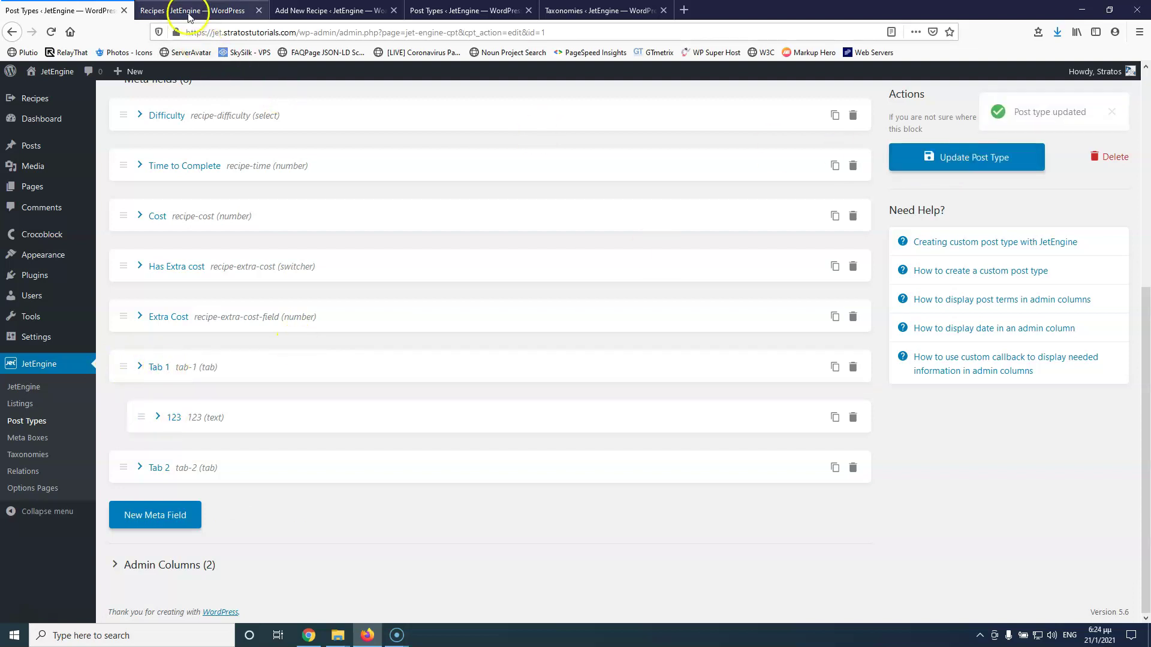
Reload the new recipe page and examine the contents of Tab 1 and Tab 2 in its settings
{"action": "left_click", "coordinate": [188, 15]}
{"action": "left_click", "coordinate": [327, 11]}
{"action": "left_click", "coordinate": [51, 32]}
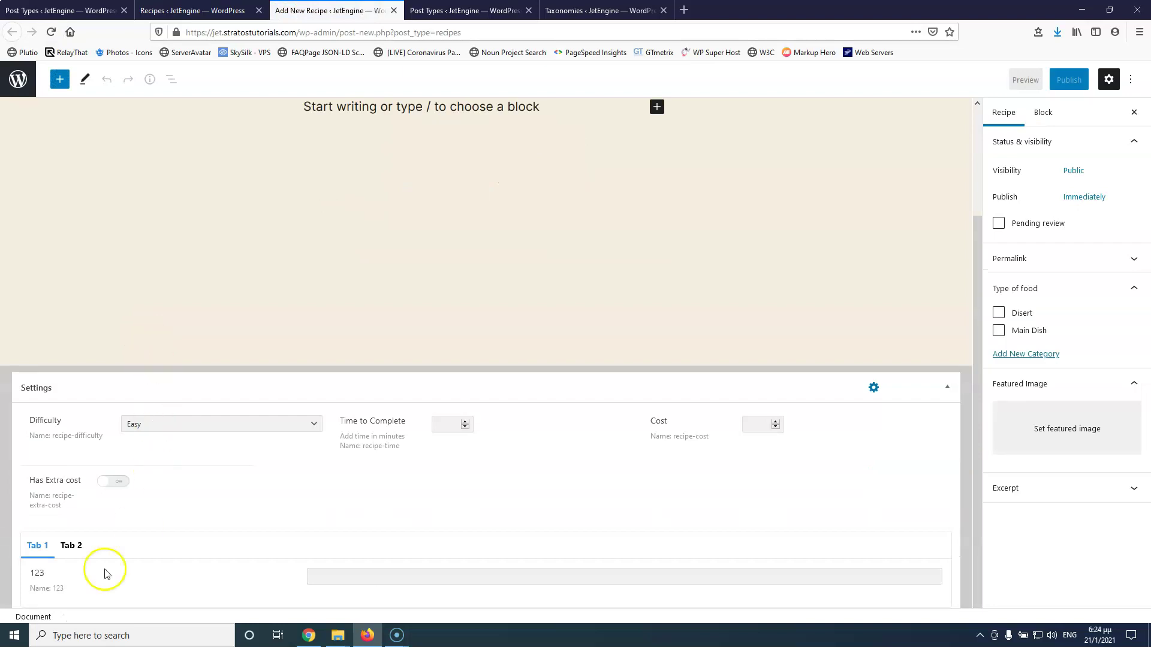
{"action": "left_click", "coordinate": [67, 549]}
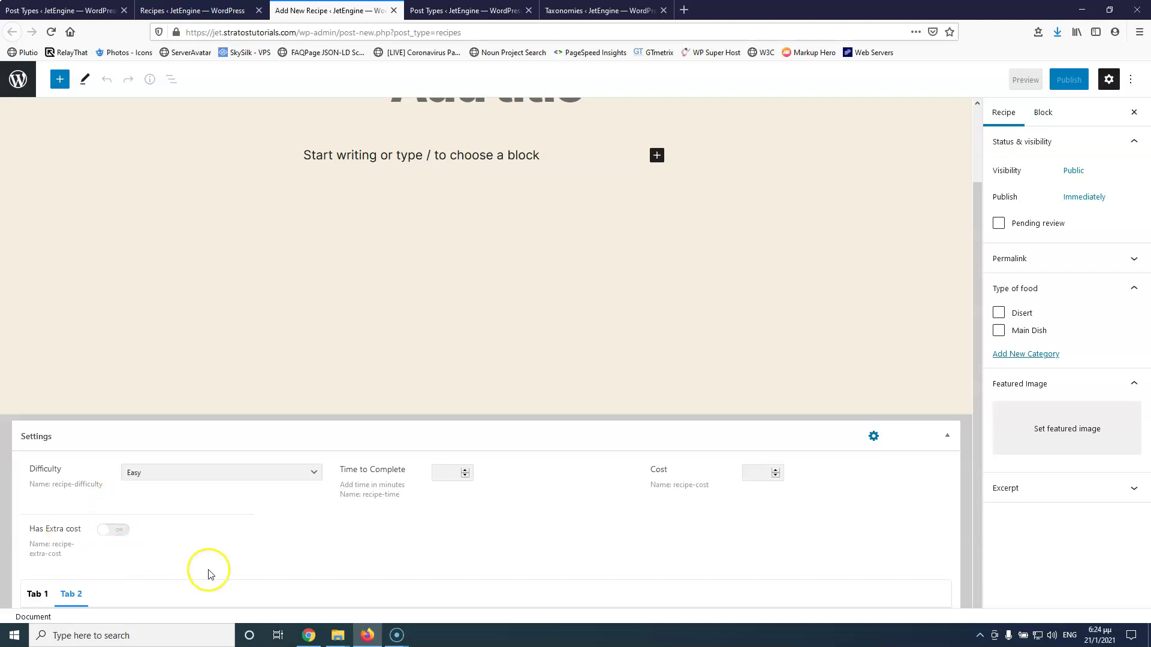
Delete the 123 text field from the Recipes post type's meta fields
{"action": "left_click", "coordinate": [93, 11]}
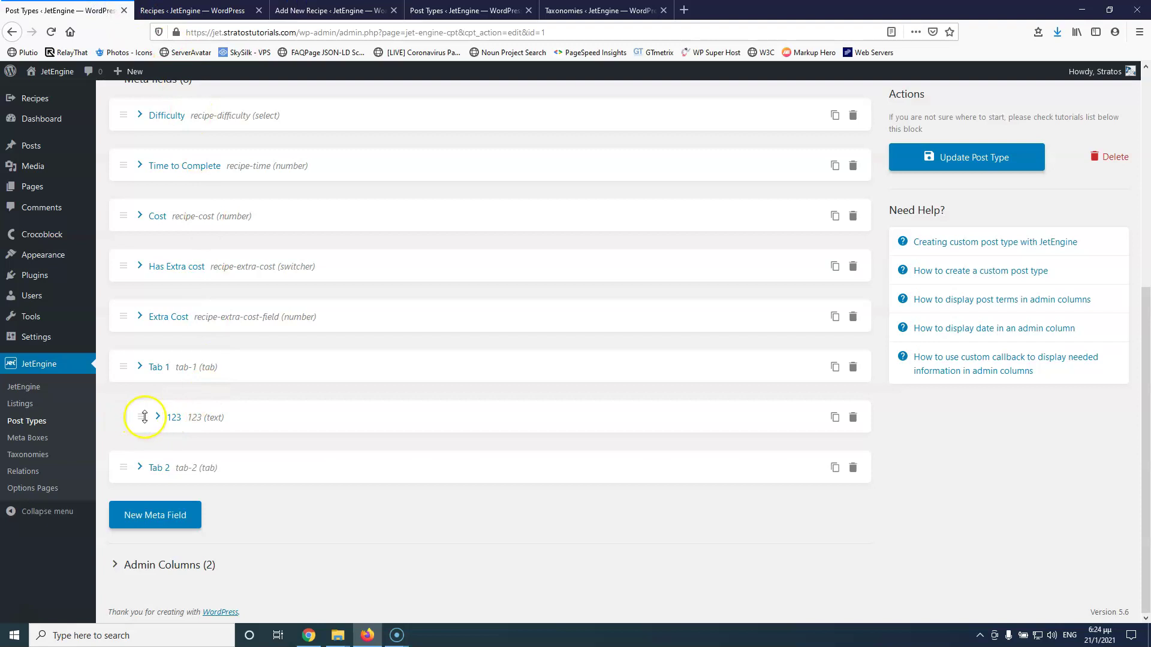
{"action": "left_click", "coordinate": [852, 418]}
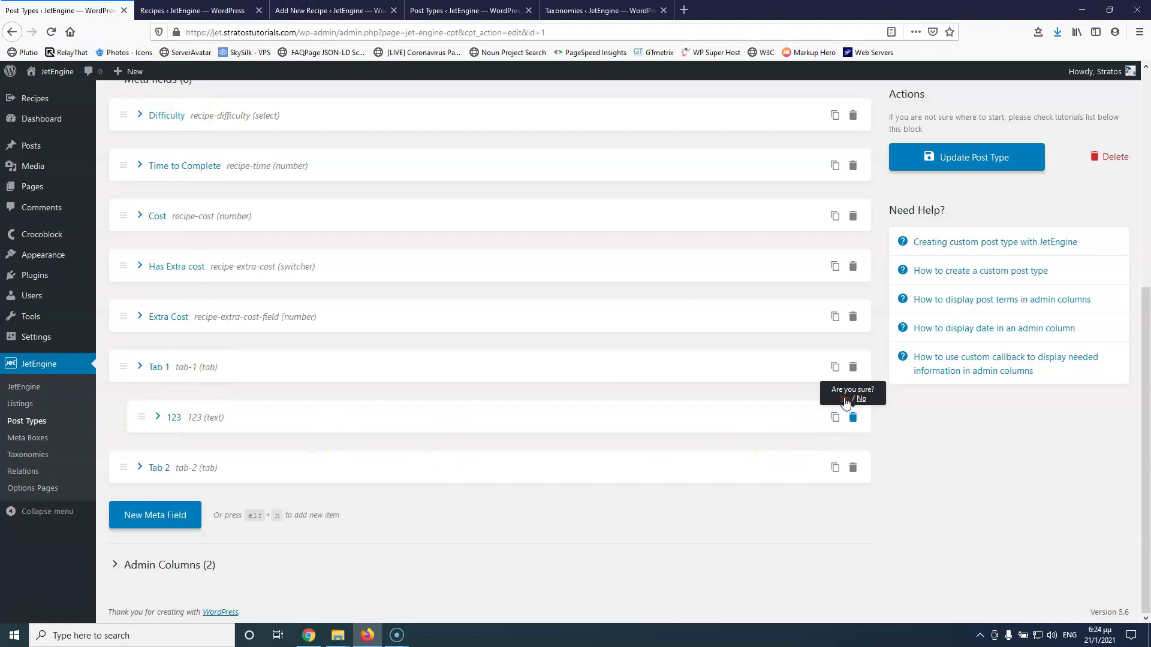
{"action": "left_click", "coordinate": [845, 397]}
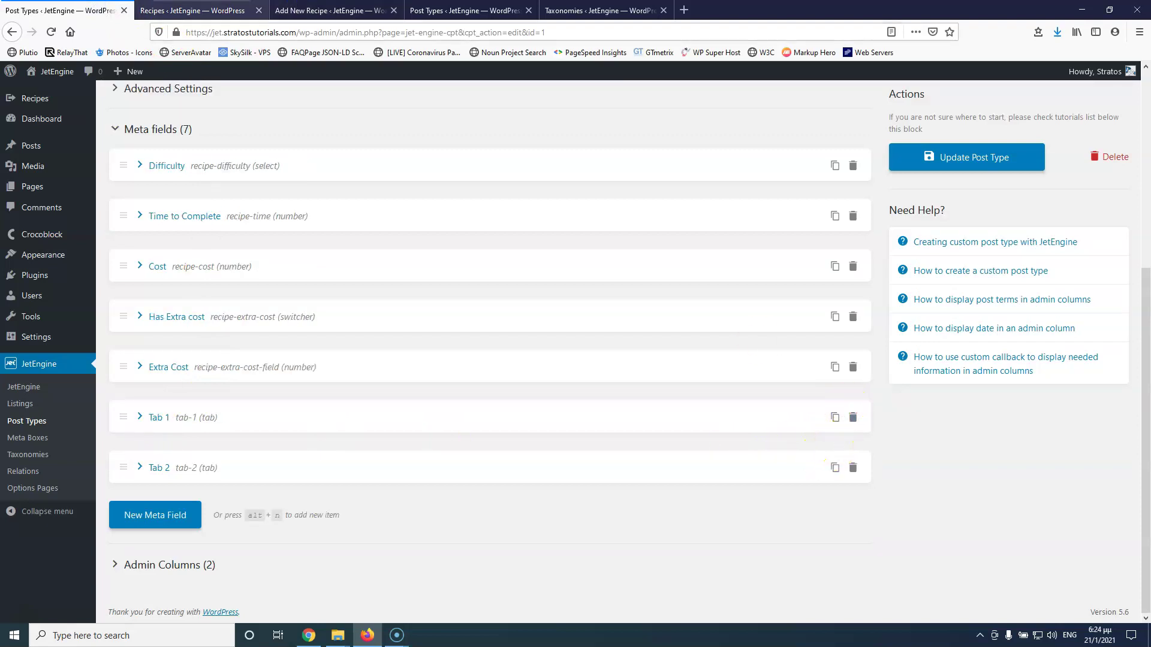
Delete the Tab 2 and Tab 1 layout elements from the Recipes post type's meta fields
{"action": "left_click", "coordinate": [192, 11]}
{"action": "left_click", "coordinate": [329, 10]}
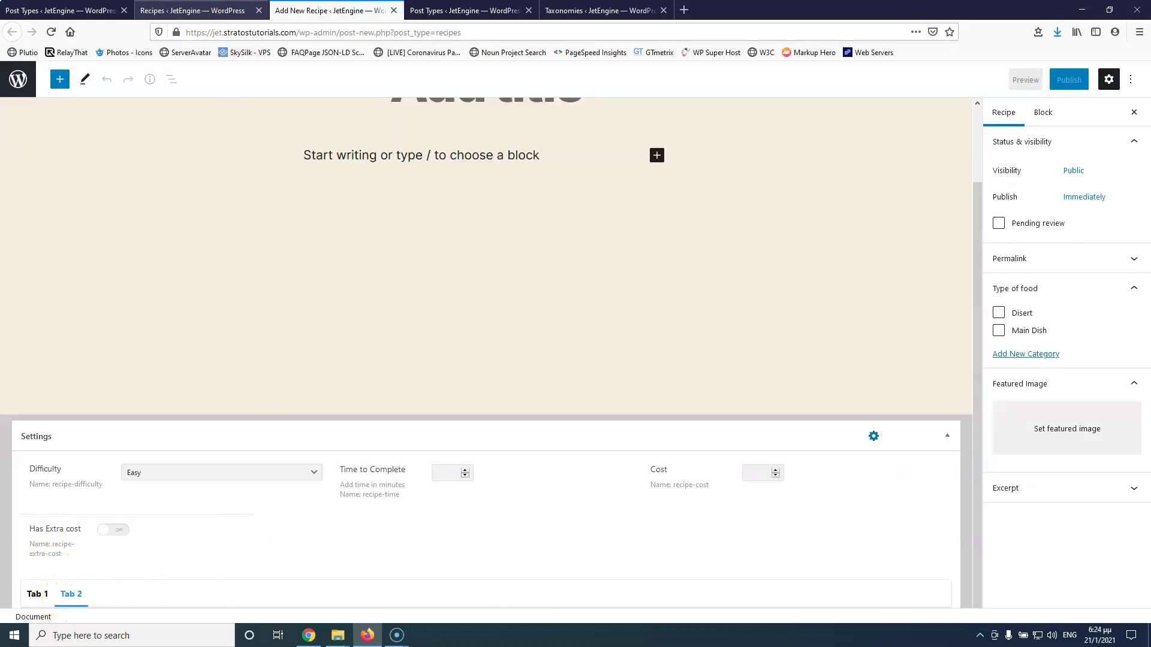
{"action": "left_click", "coordinate": [81, 10]}
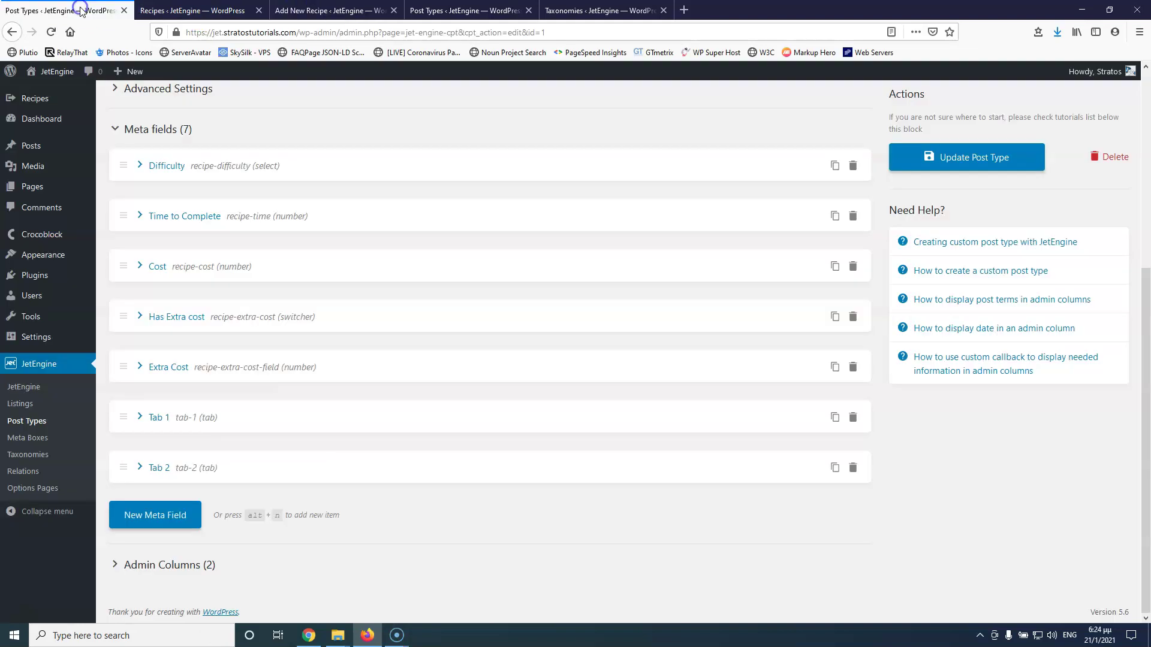
{"action": "left_click", "coordinate": [853, 468]}
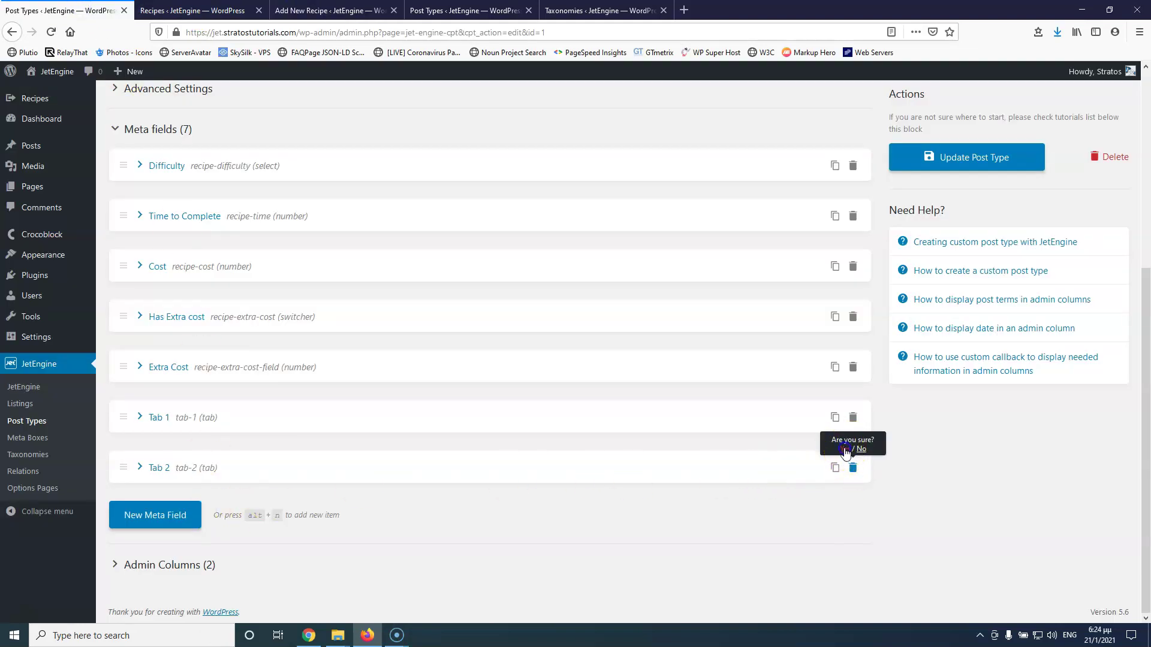
{"action": "left_click", "coordinate": [845, 449]}
{"action": "left_click", "coordinate": [854, 469]}
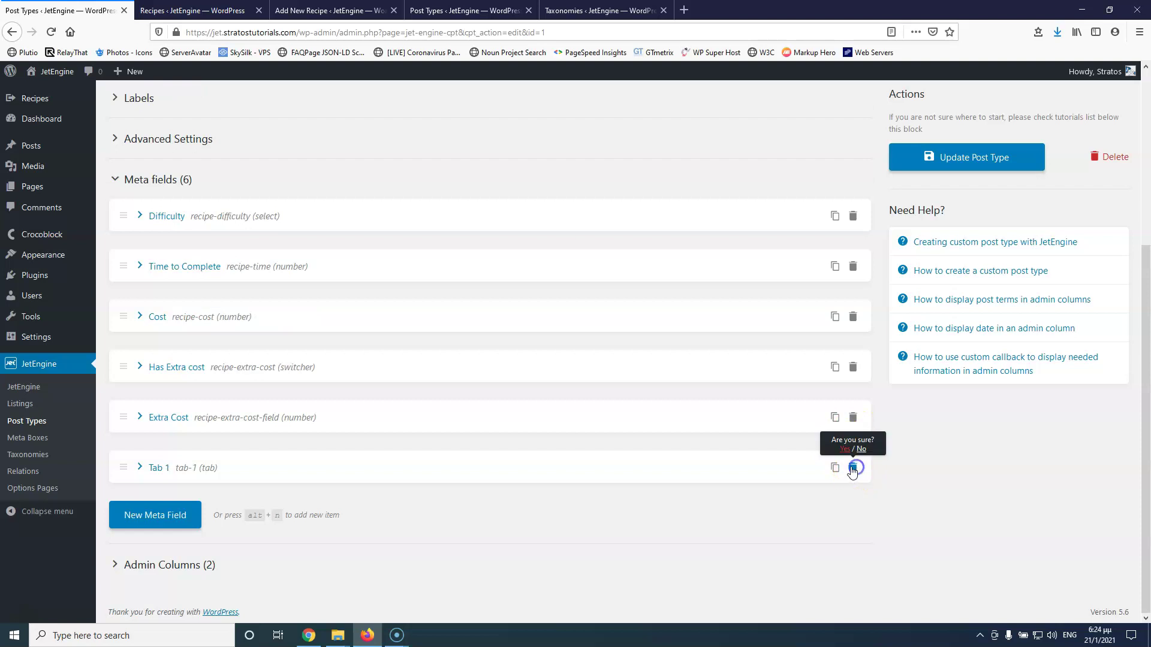
{"action": "left_click", "coordinate": [845, 449]}
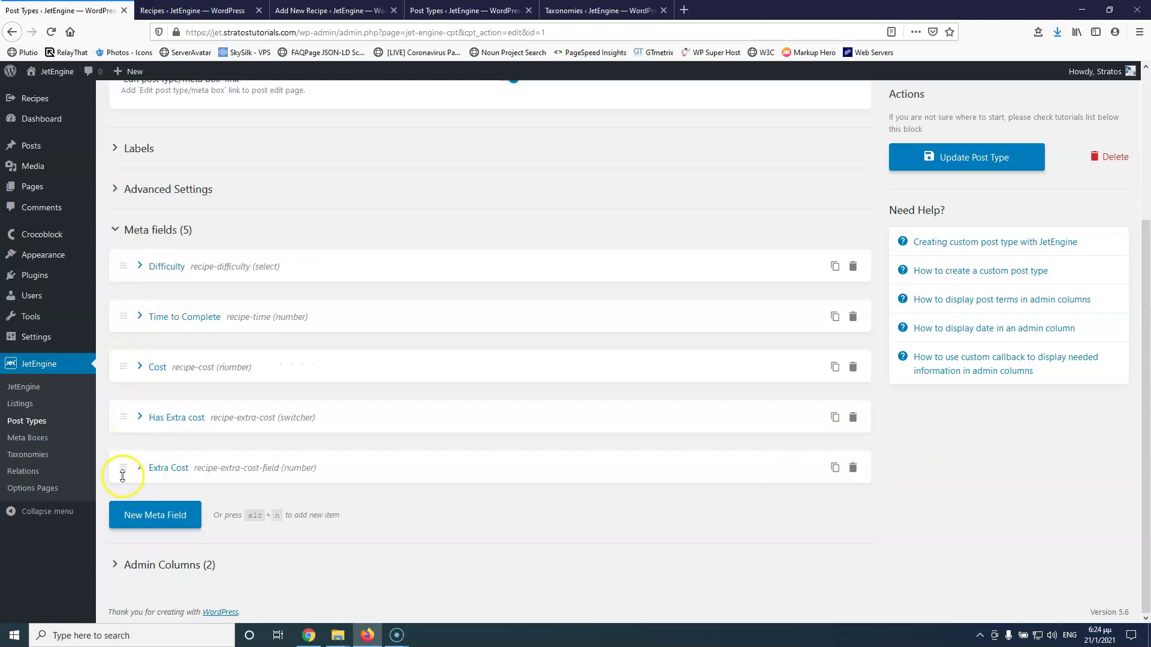
Add a blank meta field below Extra Cost and review its available object types, including Endpoint
{"action": "mouse_move", "coordinate": [120, 466]}
{"action": "left_mouse_down"}
{"action": "mouse_move", "coordinate": [124, 288]}
{"action": "mouse_move", "coordinate": [122, 453]}
{"action": "left_mouse_up"}
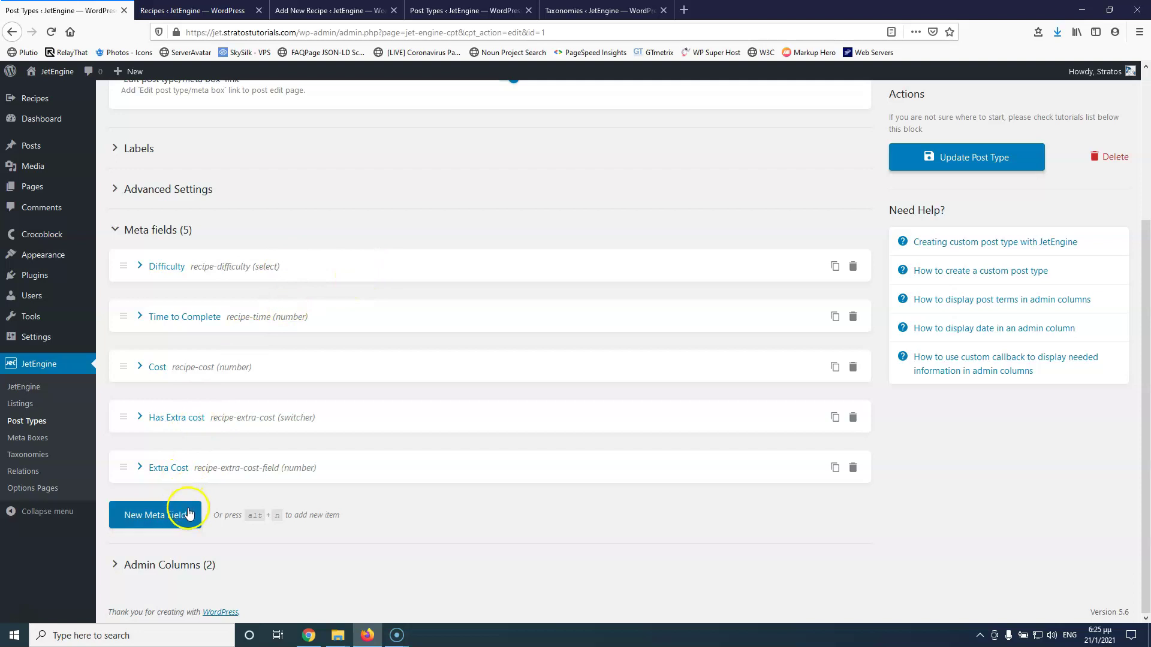
{"action": "left_click", "coordinate": [159, 516]}
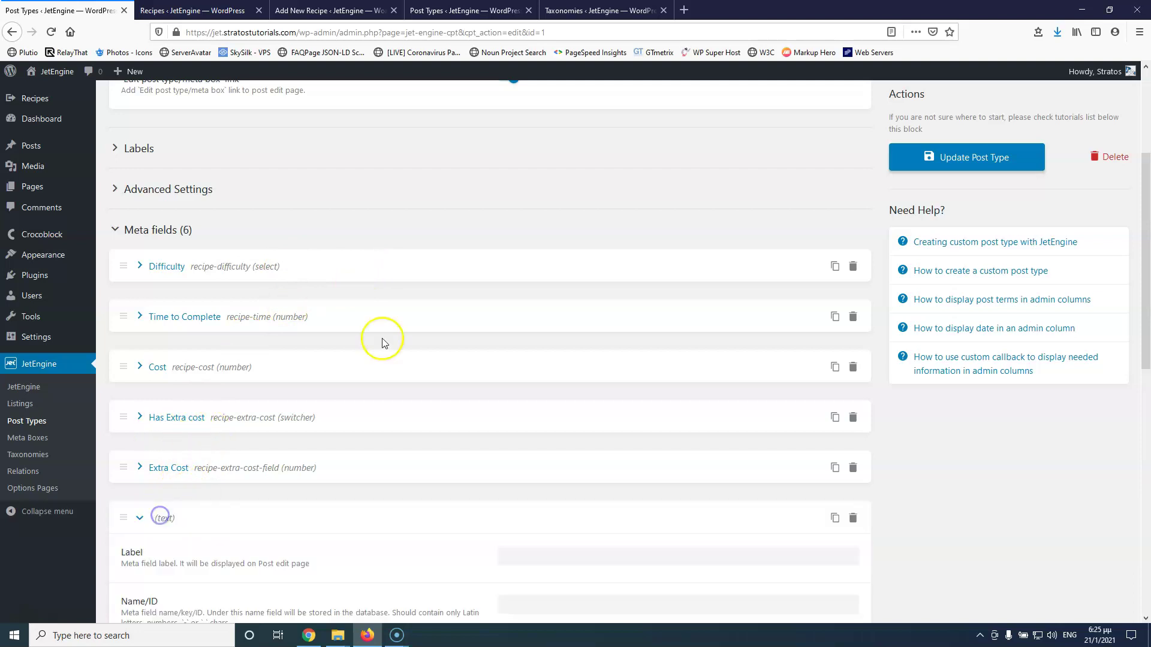
{"action": "scroll", "coordinate": [420, 336], "scroll_direction": "down", "scroll_amount": 5}
{"action": "left_click", "coordinate": [597, 368]}
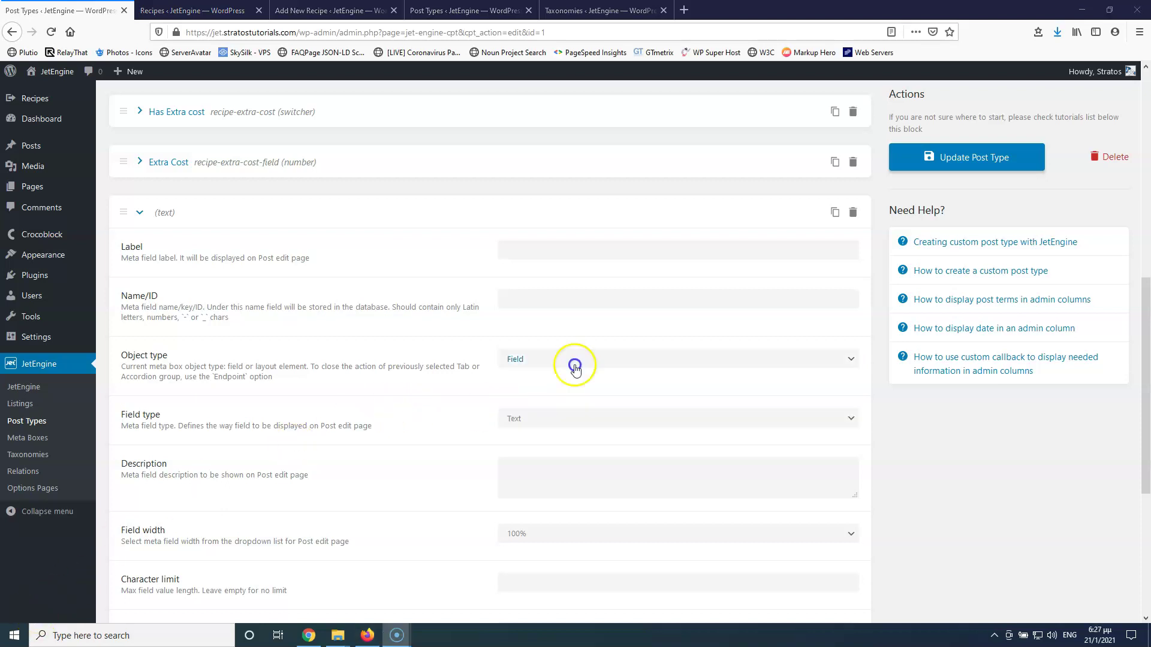
{"action": "left_click", "coordinate": [654, 365]}
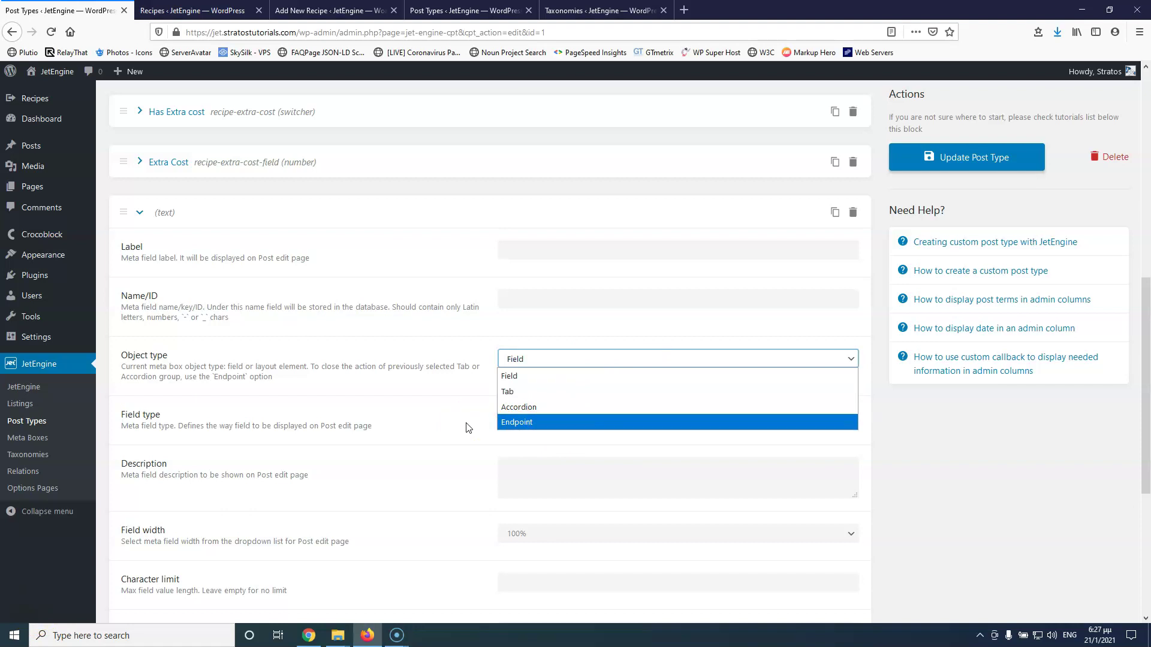
{"action": "left_click", "coordinate": [464, 354]}
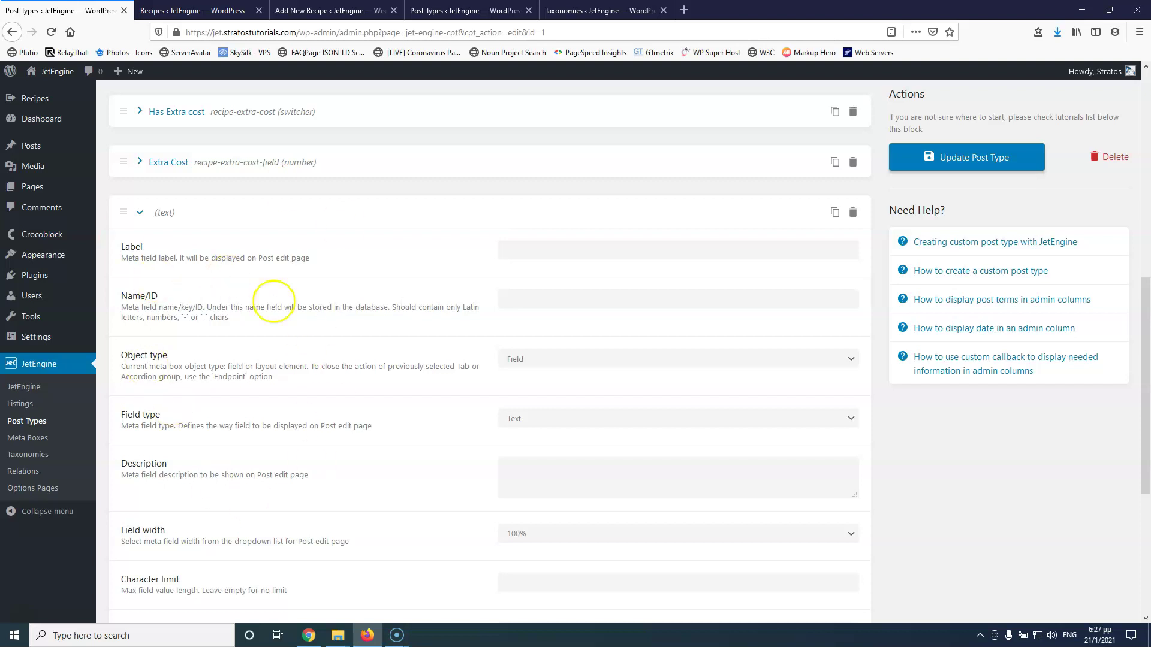
Open the front-end recipes archive by replacing the admin path in the Recipes page address with "reciepes"
{"action": "left_click", "coordinate": [203, 10]}
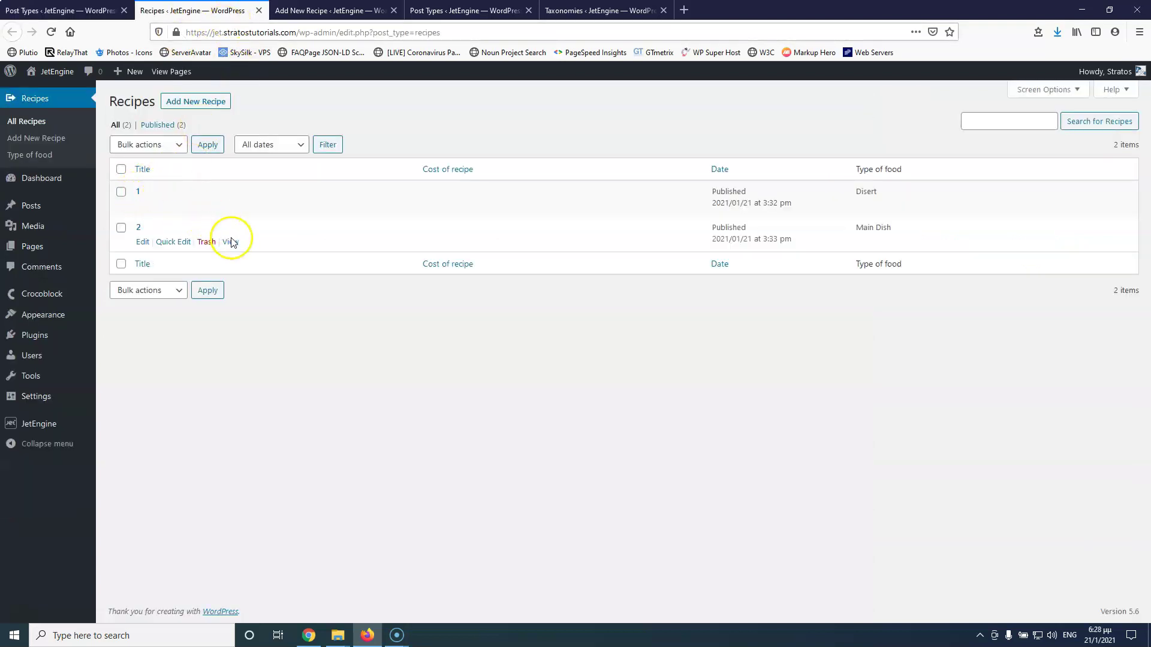
{"action": "left_click", "coordinate": [381, 9]}
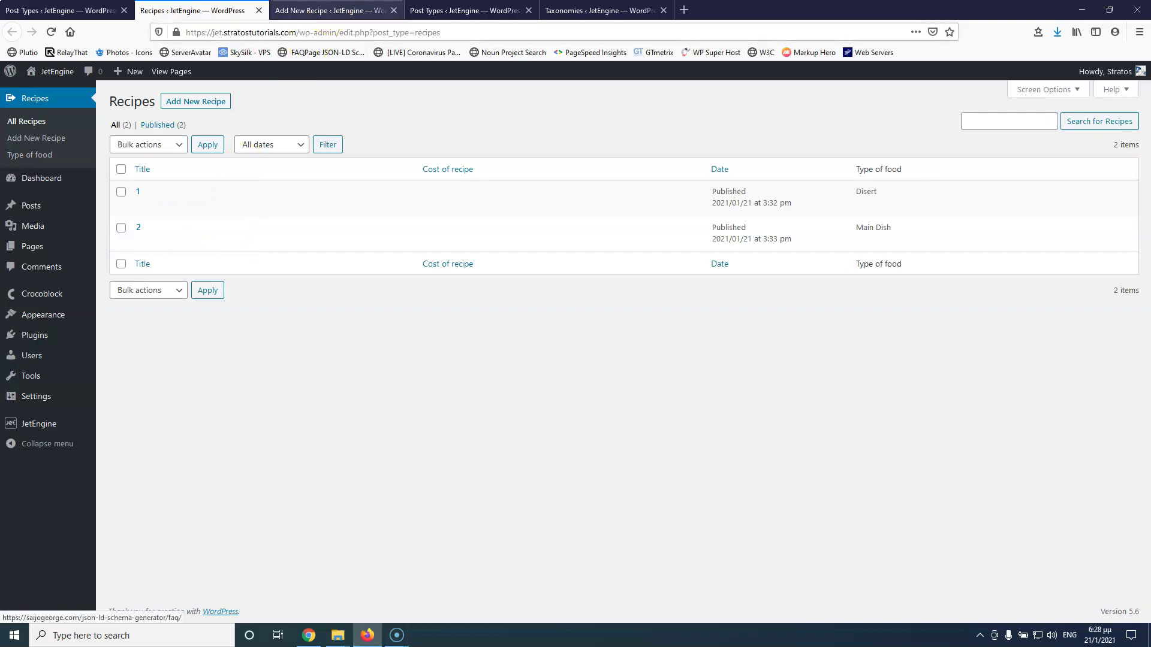
{"action": "left_click", "coordinate": [467, 10]}
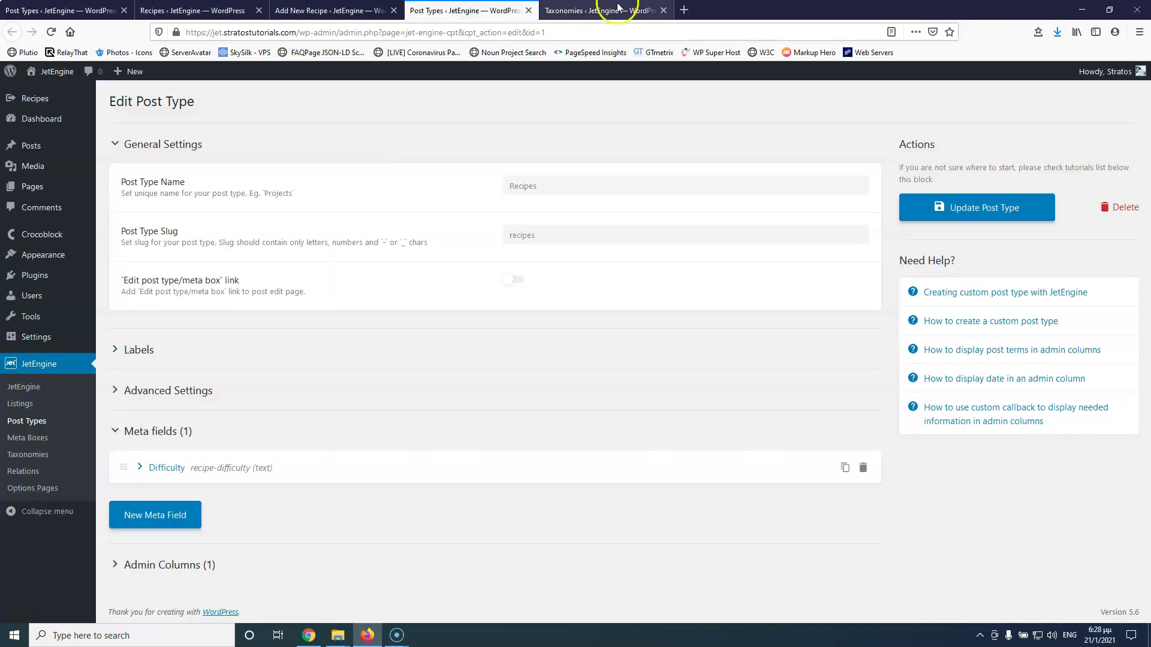
{"action": "left_click", "coordinate": [183, 10]}
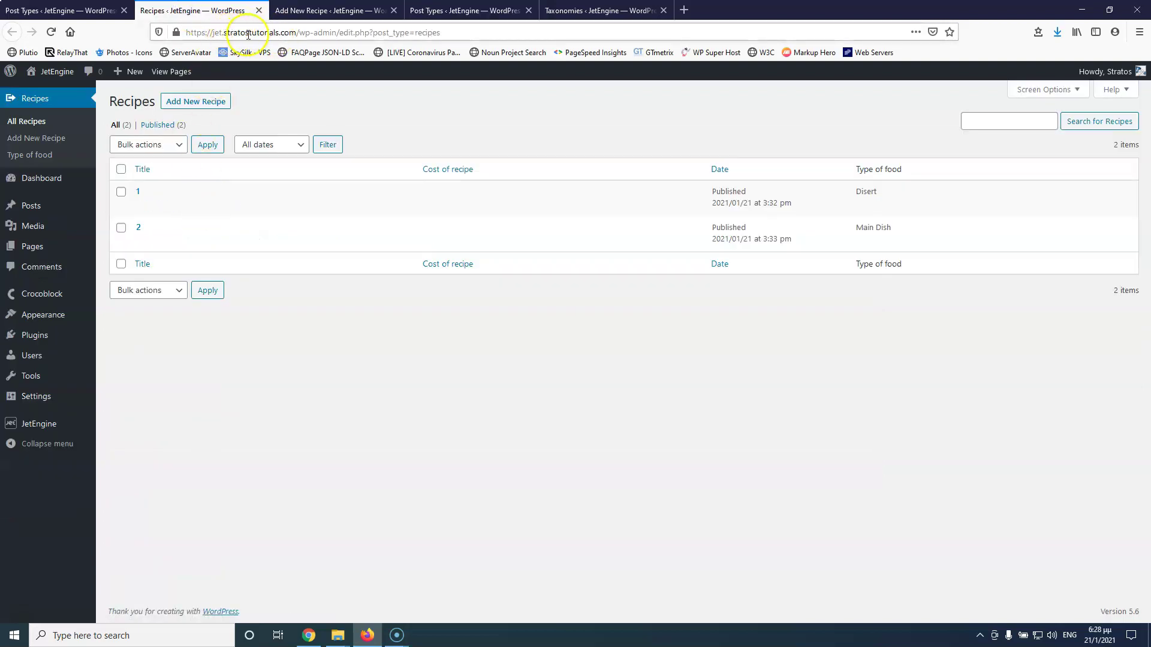
{"action": "left_click_drag", "start_coordinate": [301, 33], "coordinate": [485, 34]}
{"action": "key", "text": "BackSpace"}
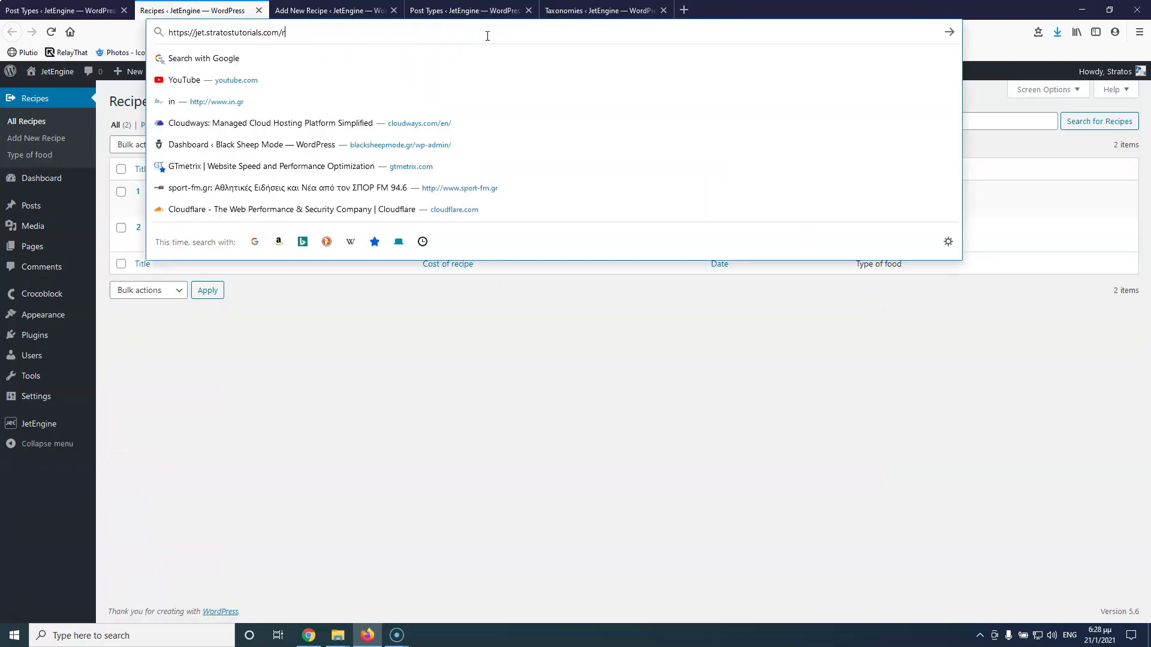
{"action": "type", "text": "reciepes"}
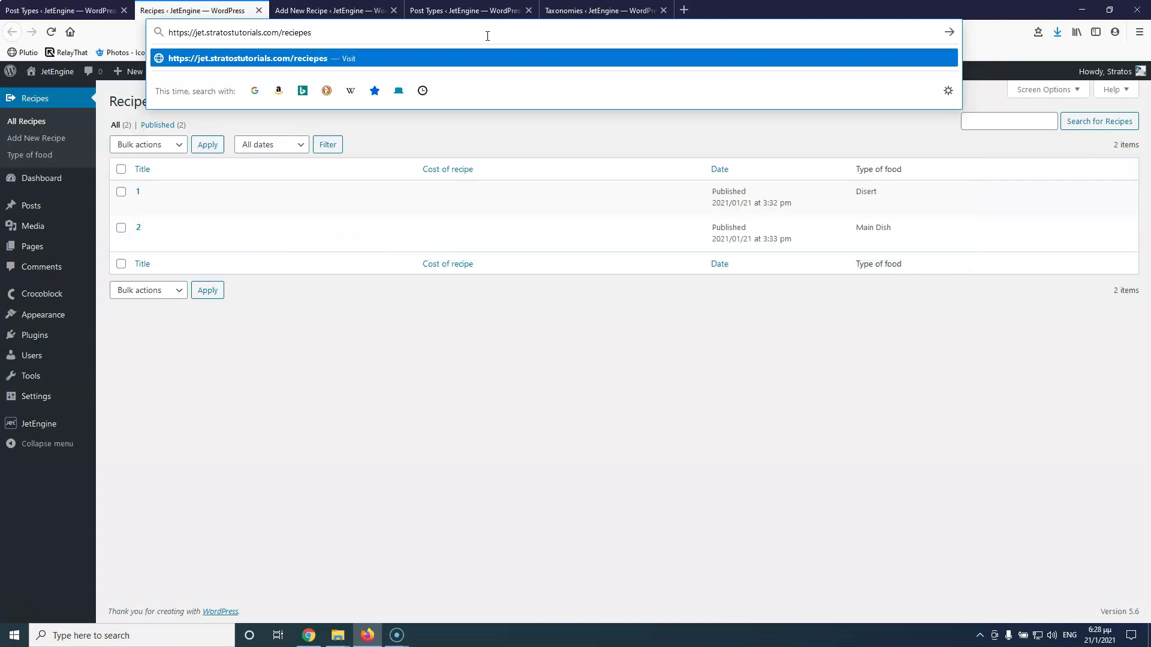
{"action": "key", "text": "Return"}
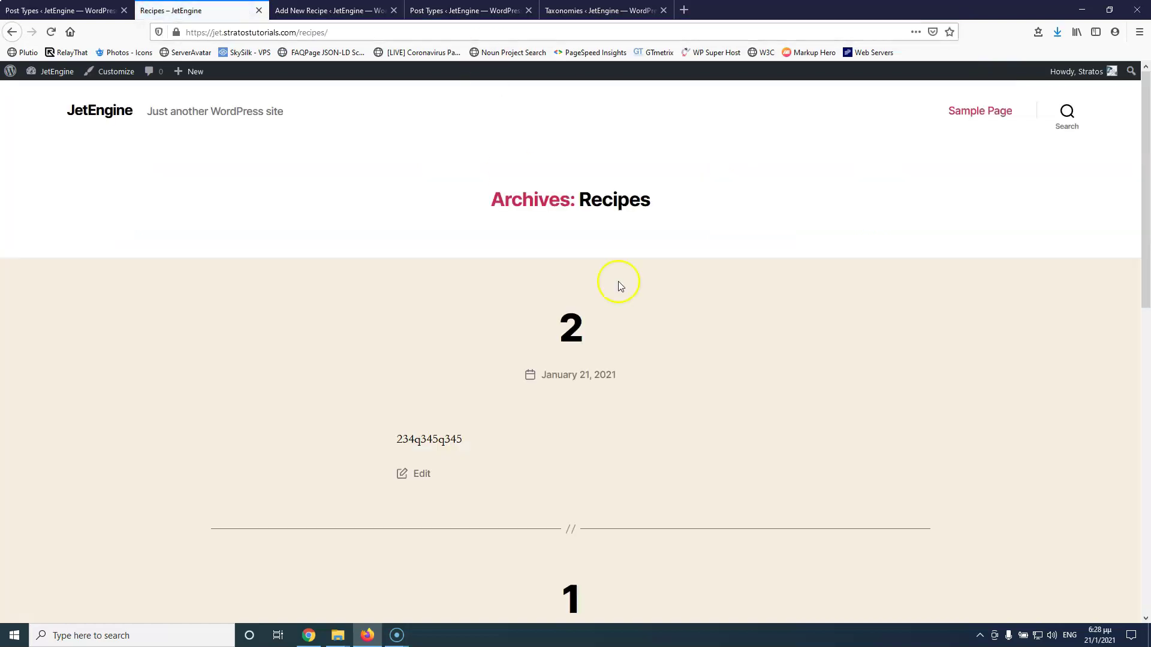
Look through the recipes listed in the archive and open the single page of recipe 2
{"action": "scroll", "coordinate": [623, 291], "scroll_direction": "down", "scroll_amount": 1}
{"action": "scroll", "coordinate": [631, 302], "scroll_direction": "down", "scroll_amount": 5}
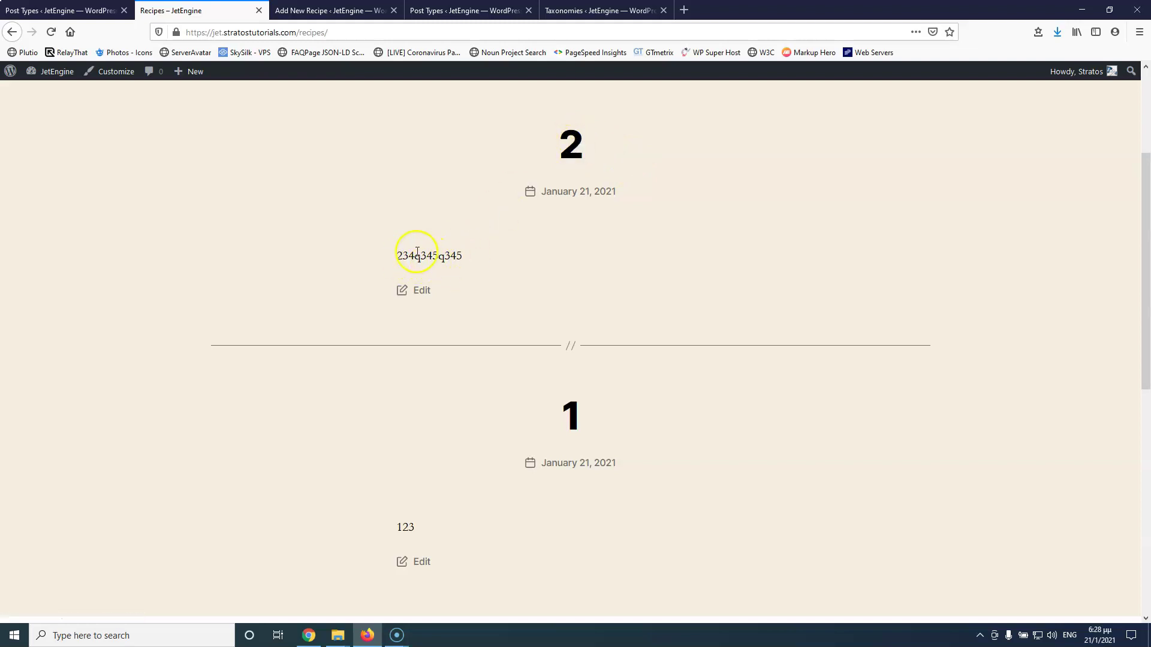
{"action": "left_click", "coordinate": [571, 145]}
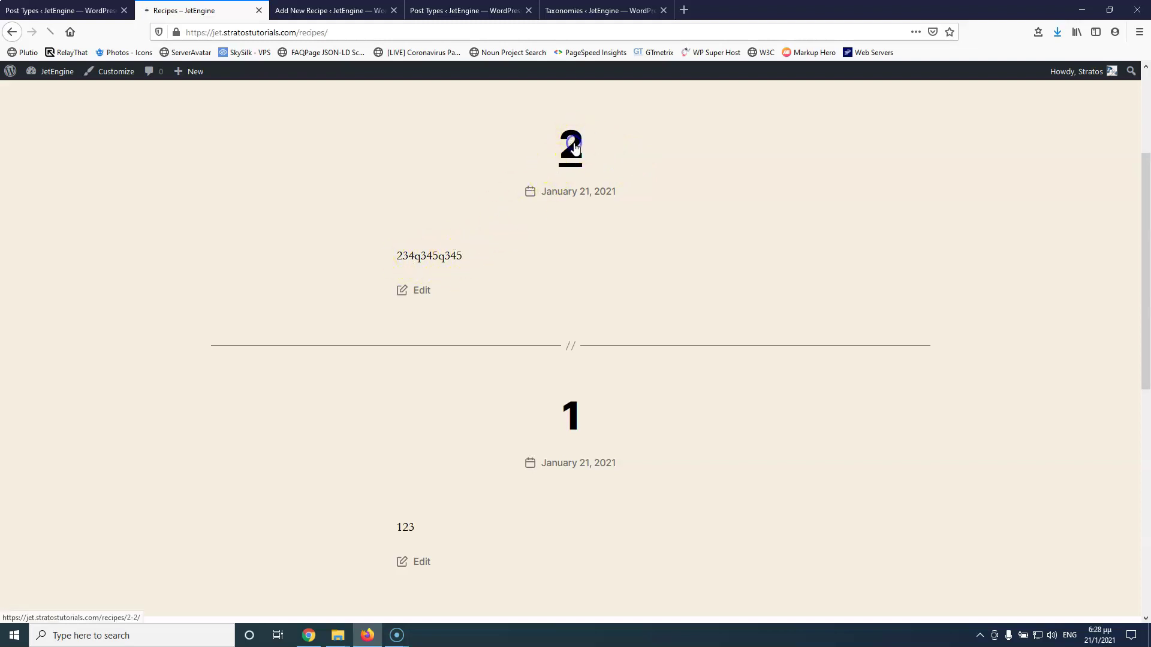